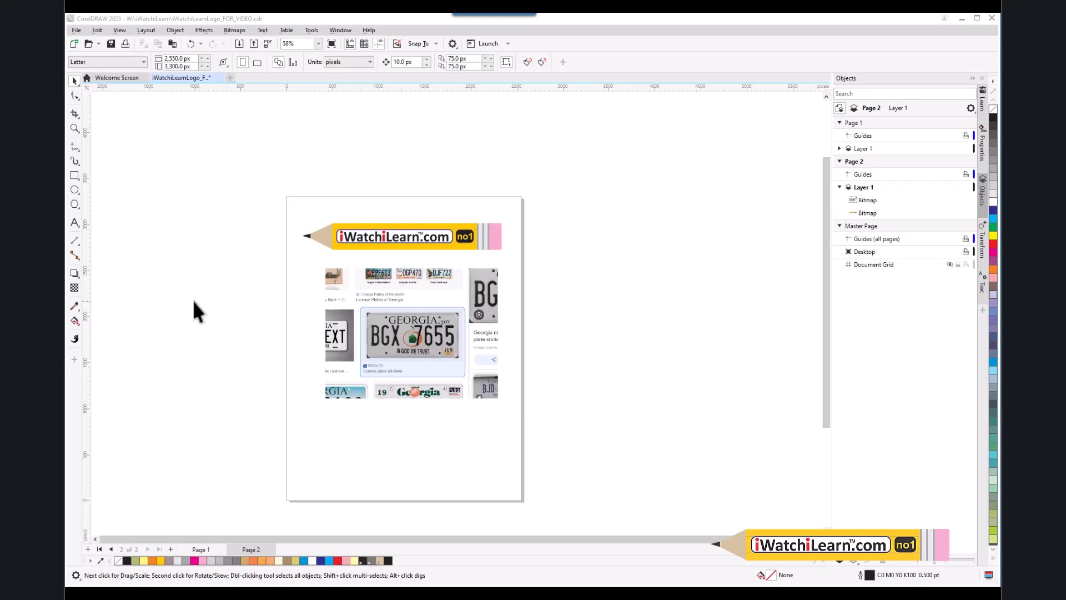
# - Examine the peach logo on the Georgia license plate in the bitmap on page 2
pyautogui.scroll(3, 359, 364)
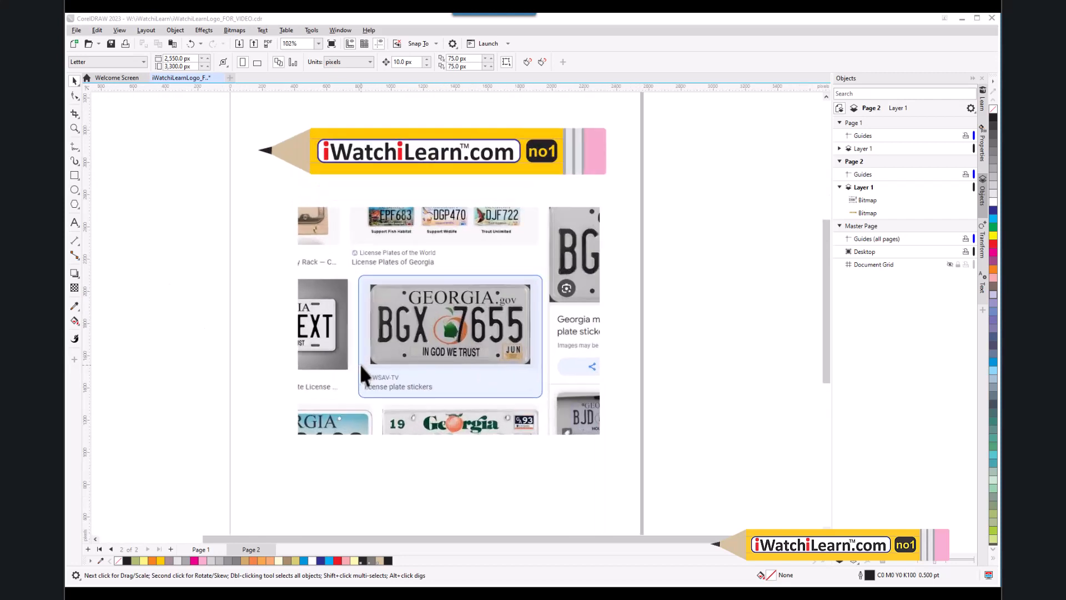
pyautogui.scroll(1, 464, 338)
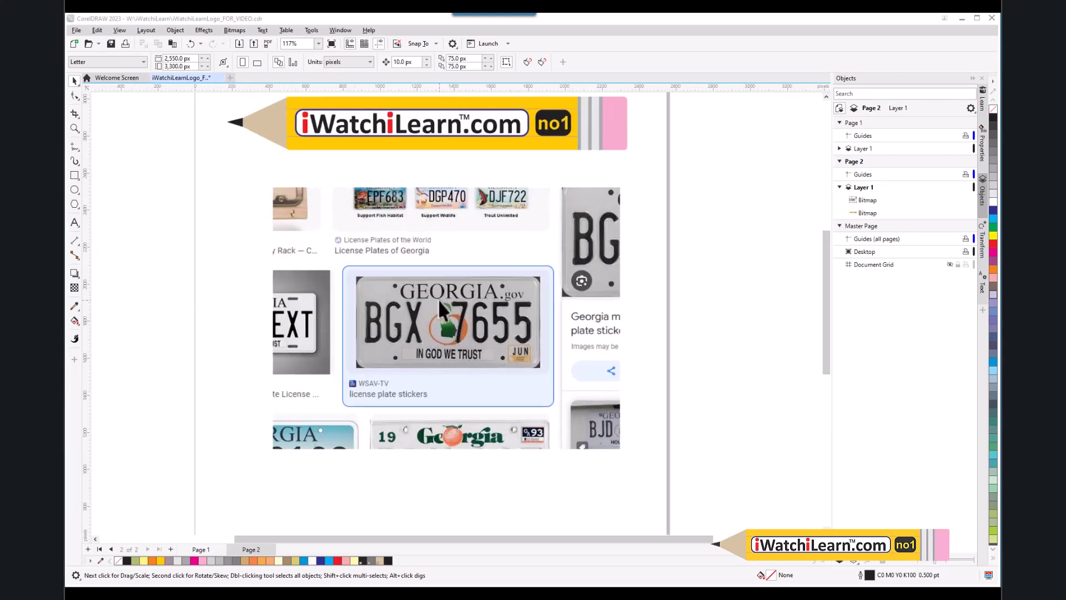
pyautogui.scroll(3, 461, 331)
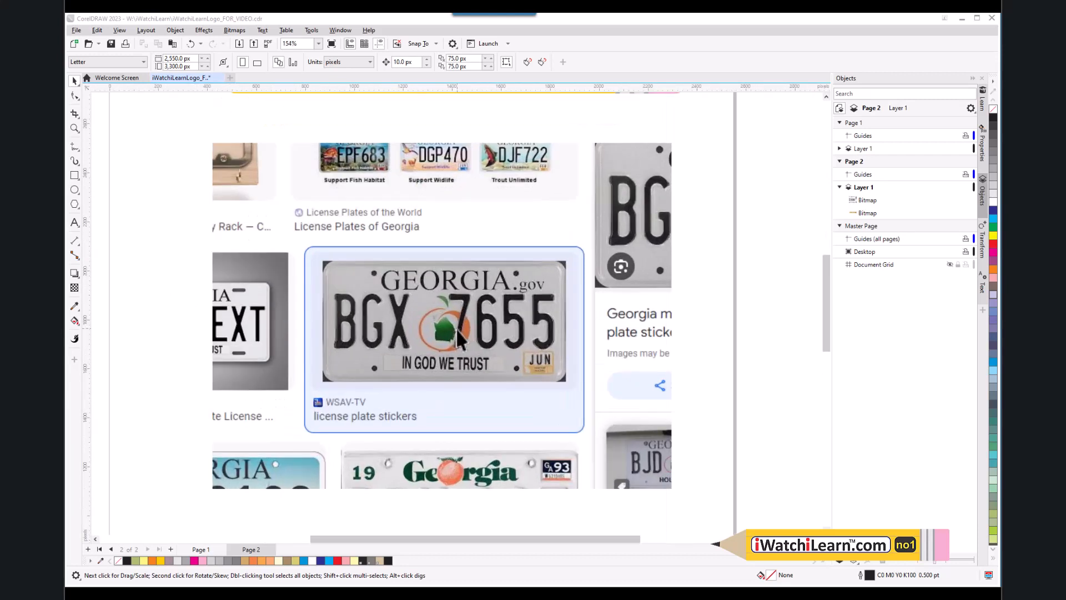
pyautogui.scroll(1, 452, 342)
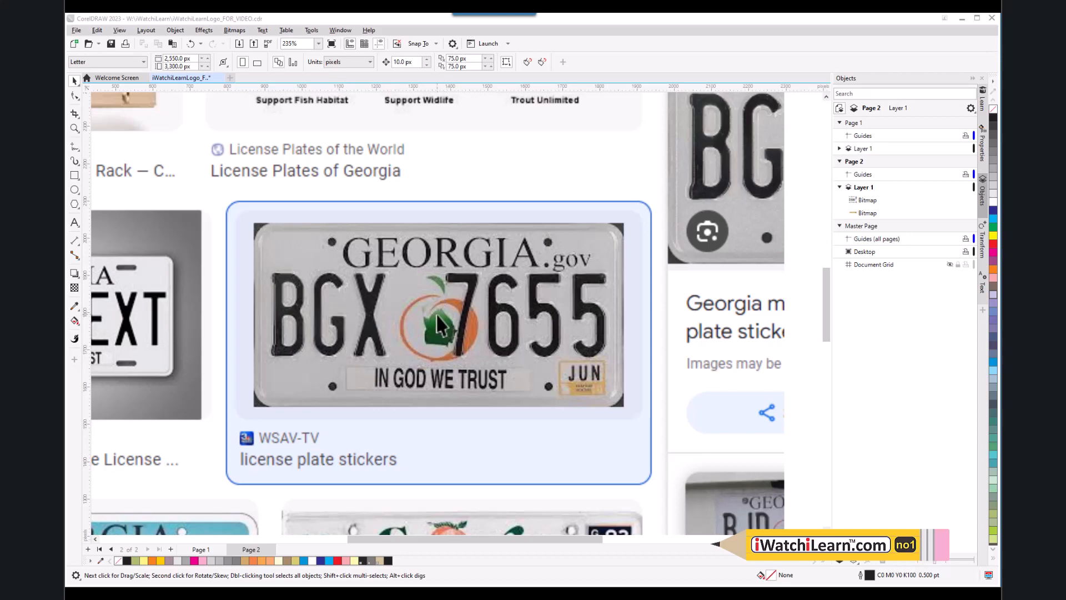
pyautogui.scroll(-3, 440, 329)
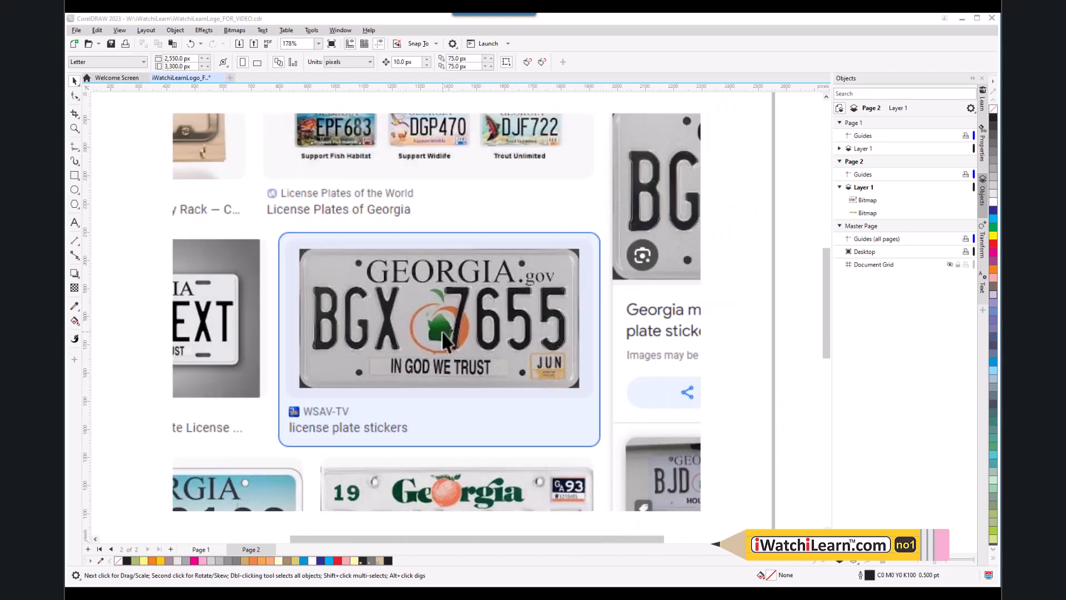
pyautogui.scroll(-2, 445, 336)
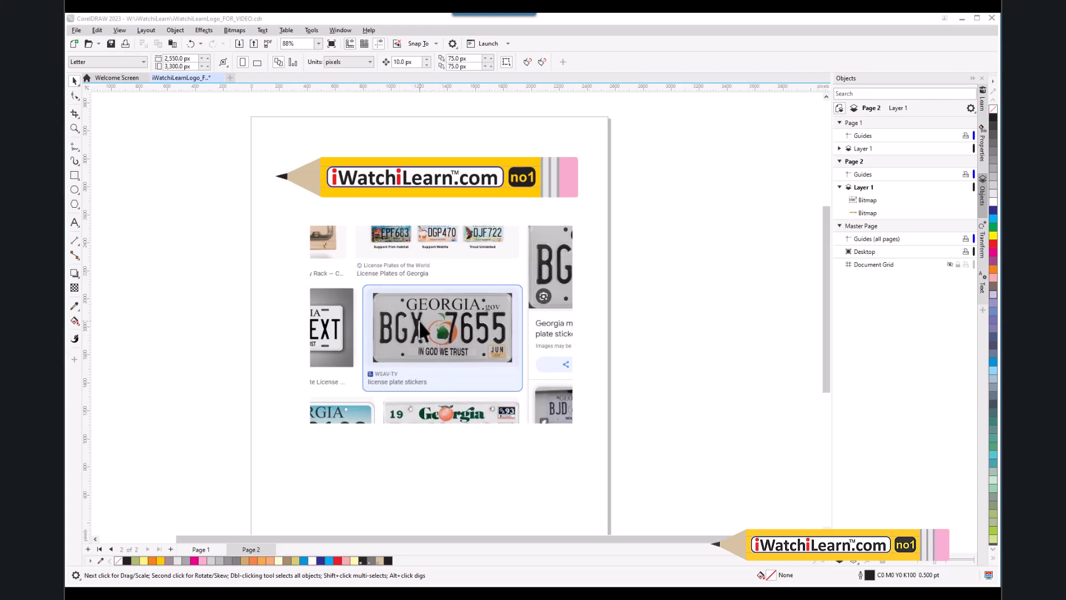
pyautogui.scroll(1, 408, 322)
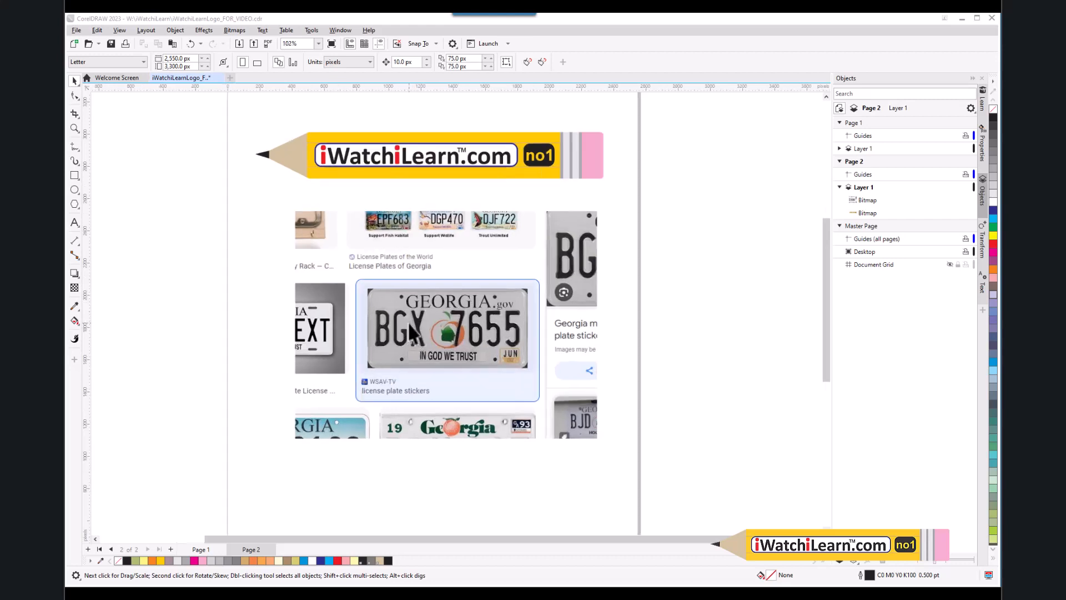
pyautogui.scroll(-1, 407, 321)
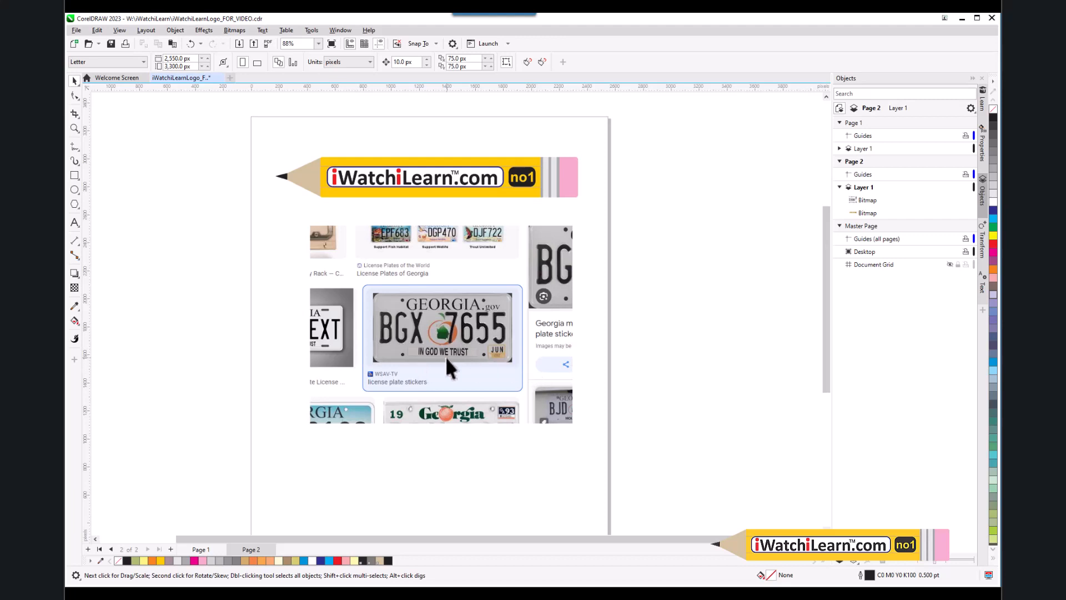
pyautogui.scroll(-1, 437, 324)
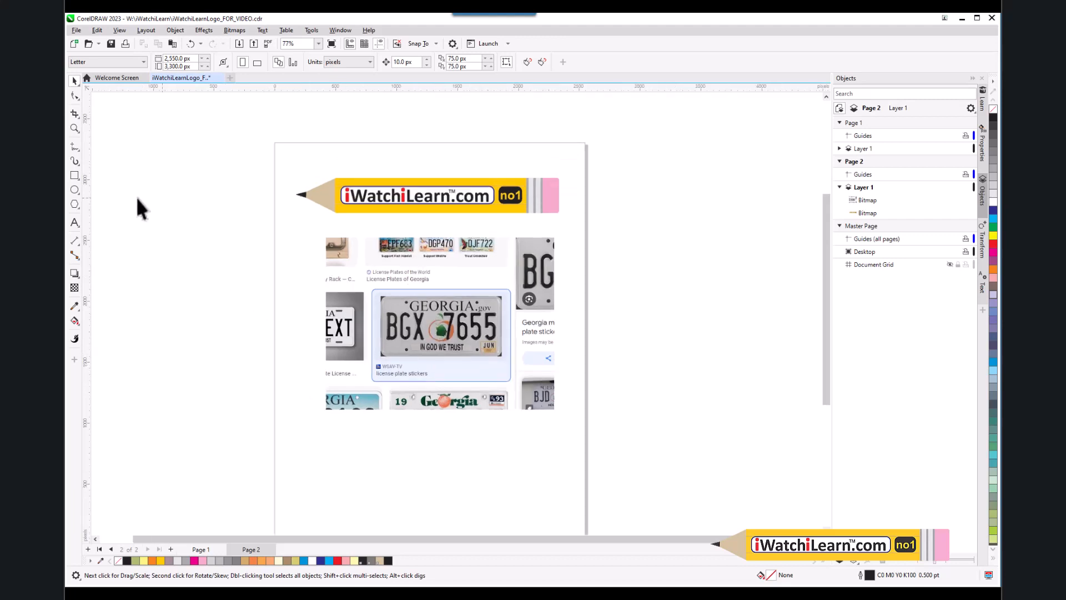
# - Try cropping to an area of about 387 by 354 px around the peach logo with nothing selected, and undo the crop
pyautogui.click(74, 113)
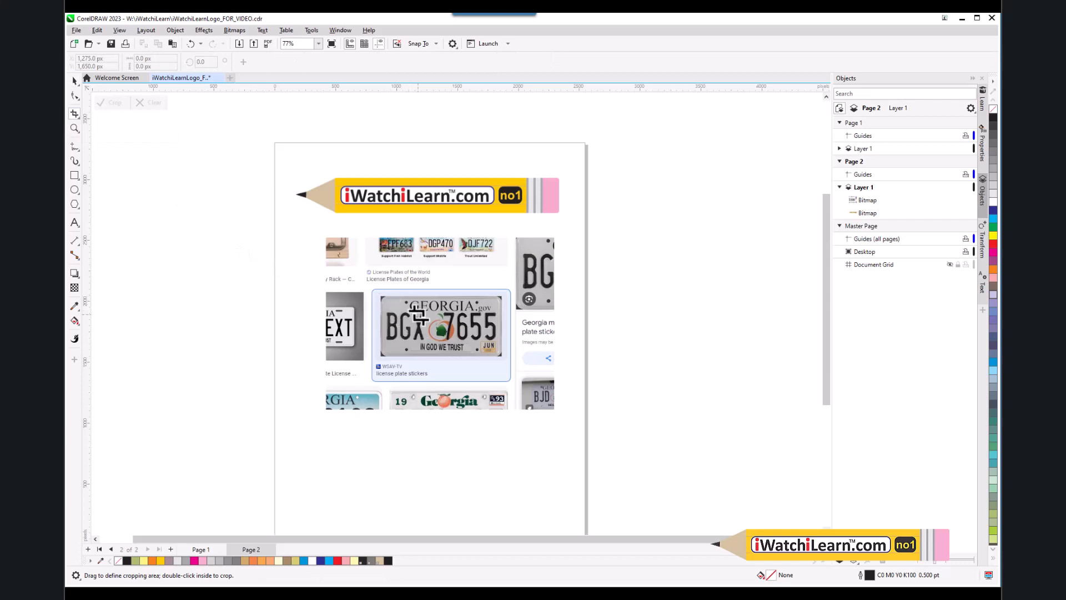
pyautogui.moveTo(418, 307); pyautogui.dragTo(466, 350)
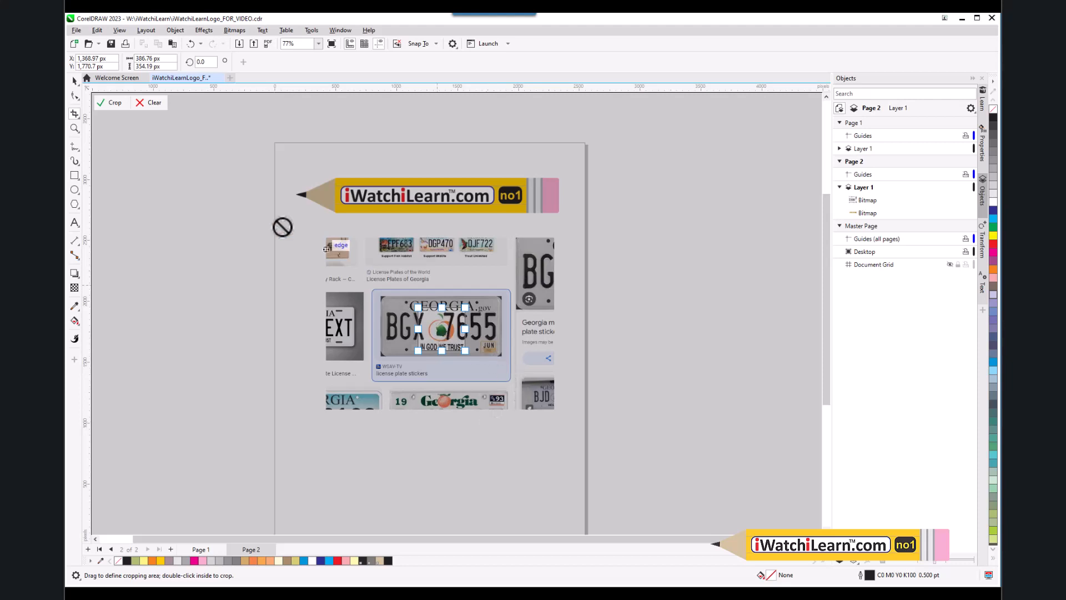
pyautogui.click(113, 103)
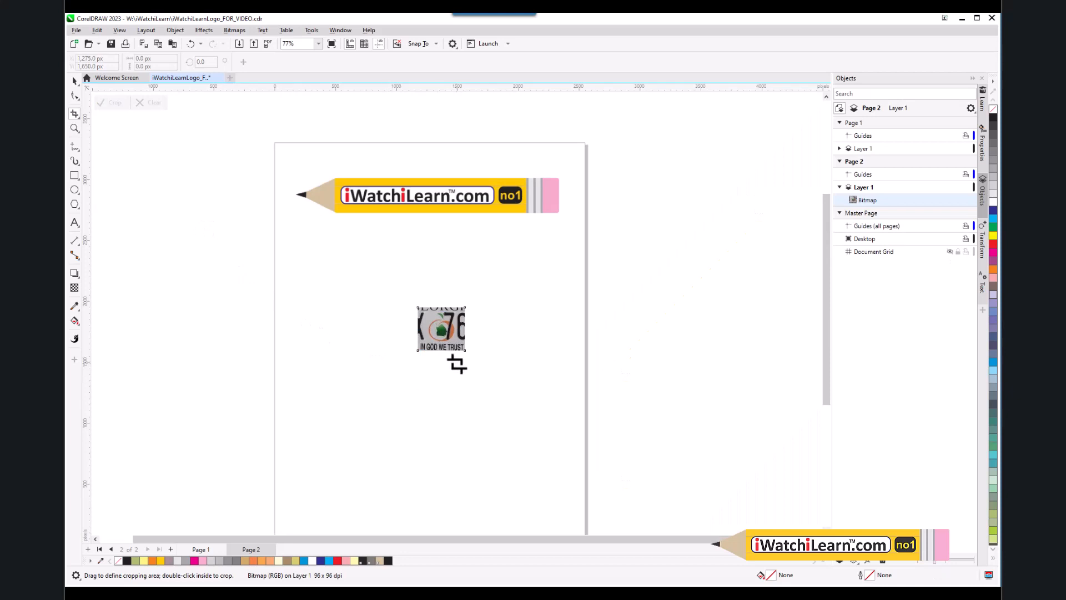
pyautogui.scroll(-3, 441, 347)
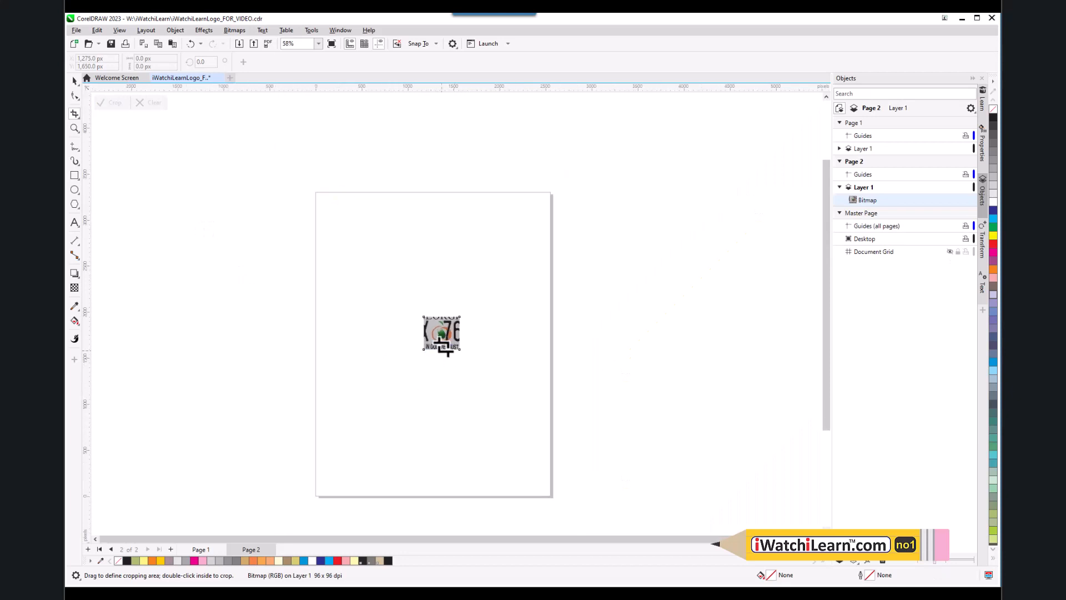
pyautogui.scroll(2, 423, 314)
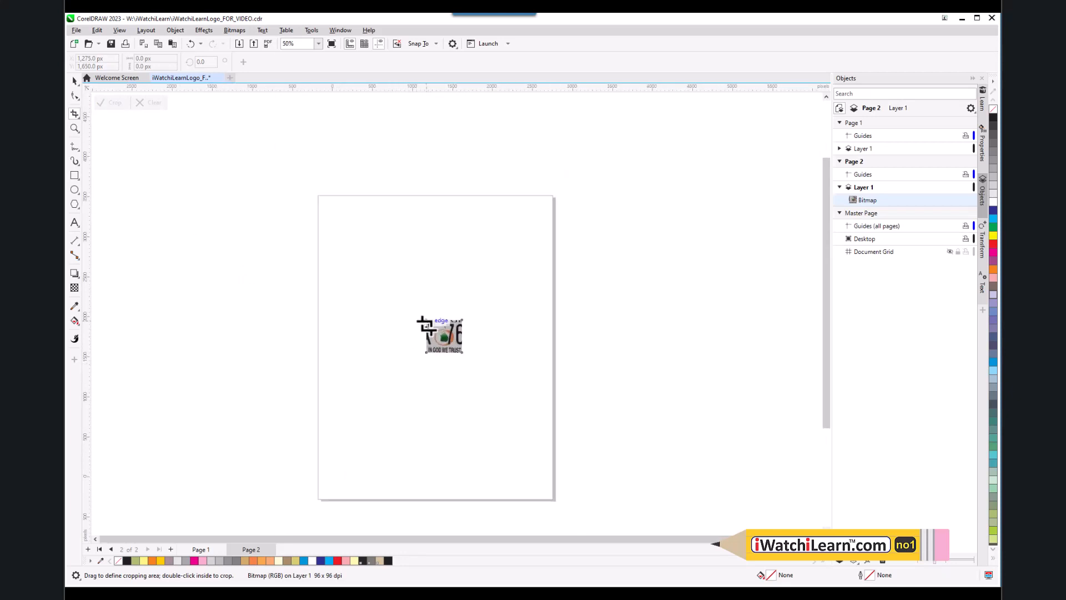
pyautogui.scroll(-1, 447, 340)
pyautogui.scroll(1, 459, 383)
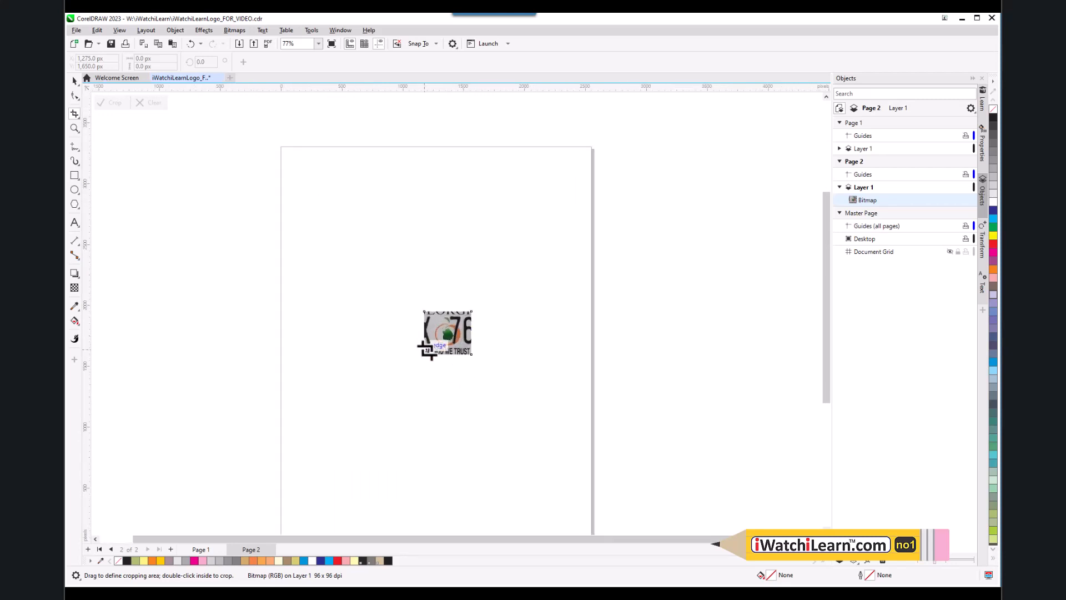
pyautogui.scroll(-1, 371, 358)
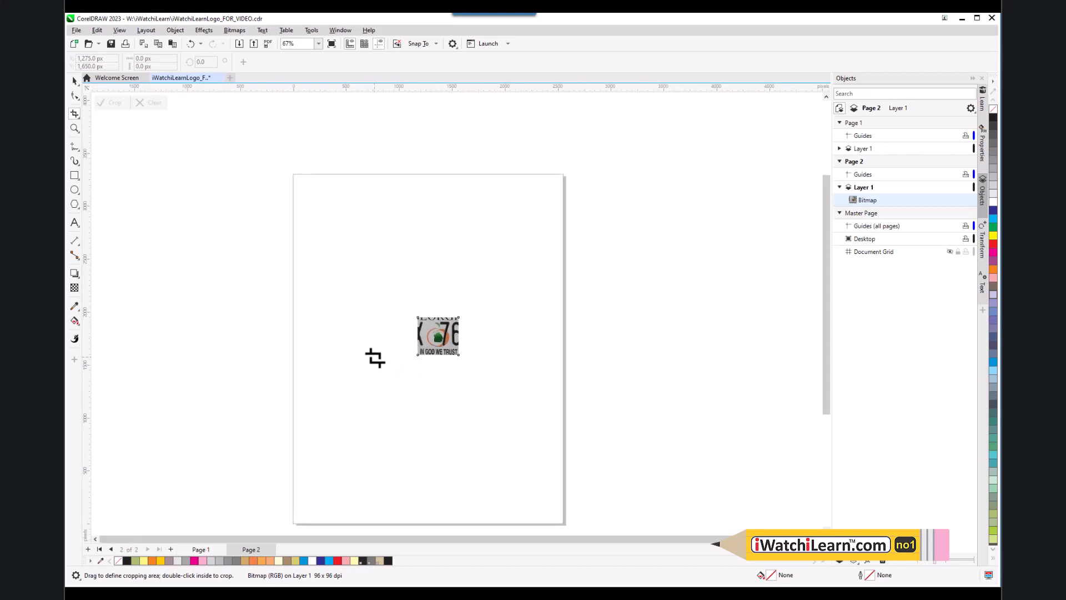
pyautogui.click(74, 82)
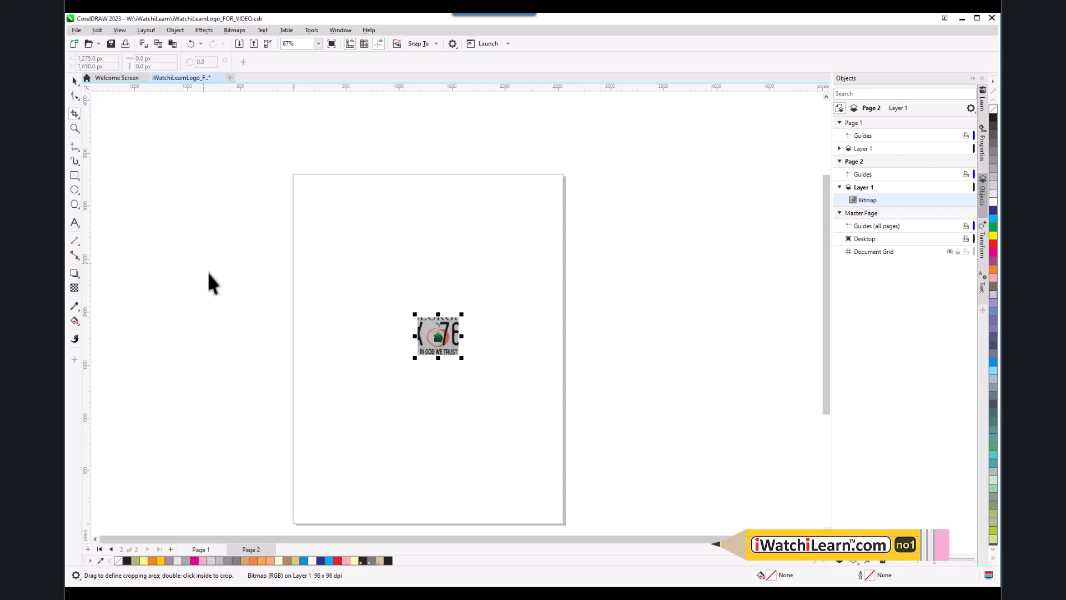
pyautogui.hotkey('ctrl', 'z')
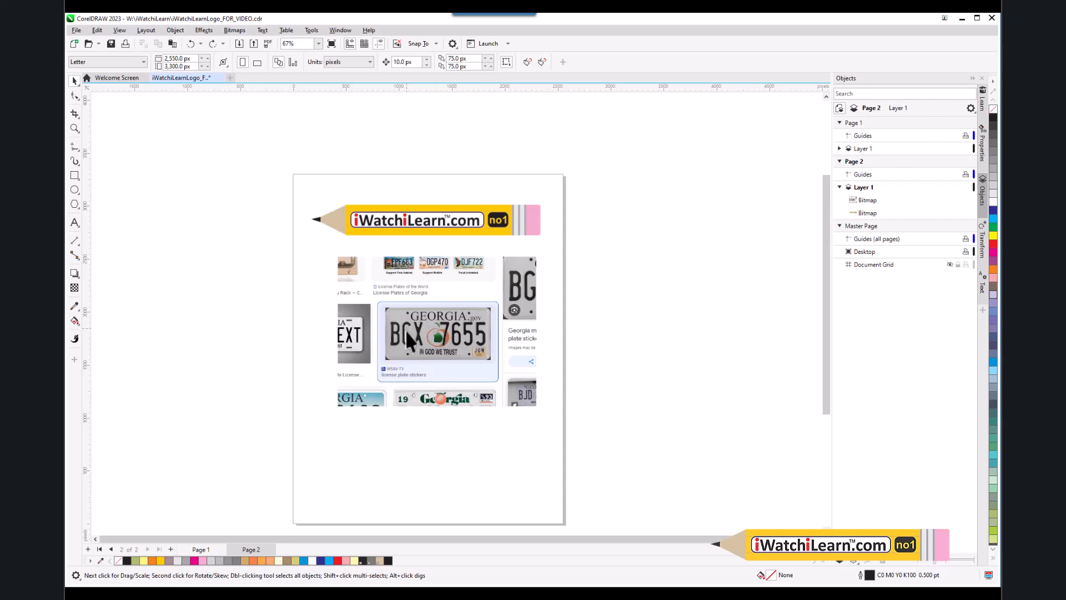
# - Crop only the license plate bitmap to an area of about 472 by 444 px around the peach logo
pyautogui.scroll(1, 431, 327)
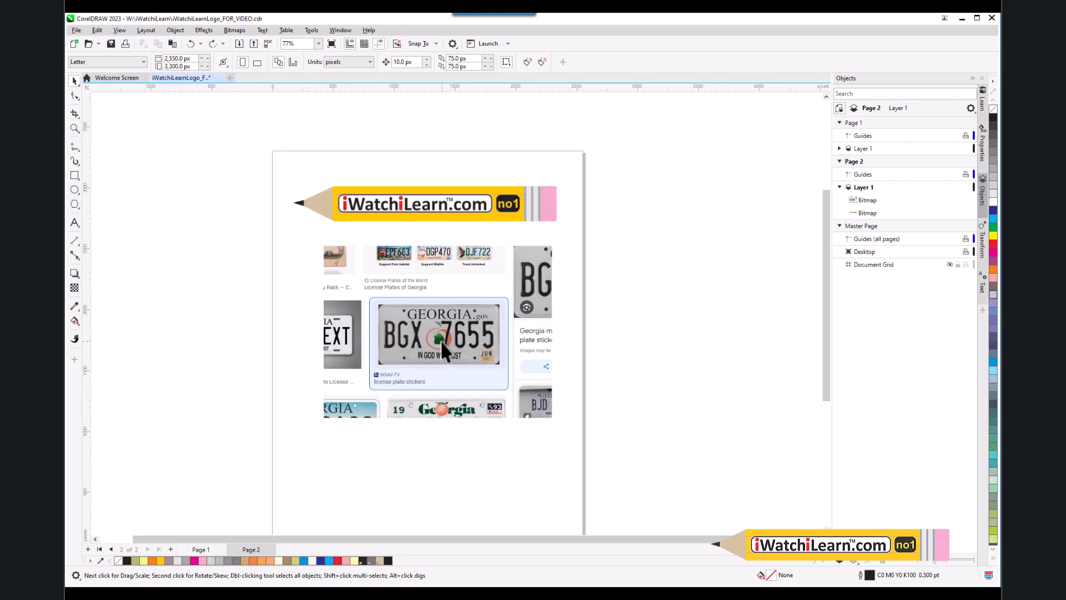
pyautogui.click(441, 340)
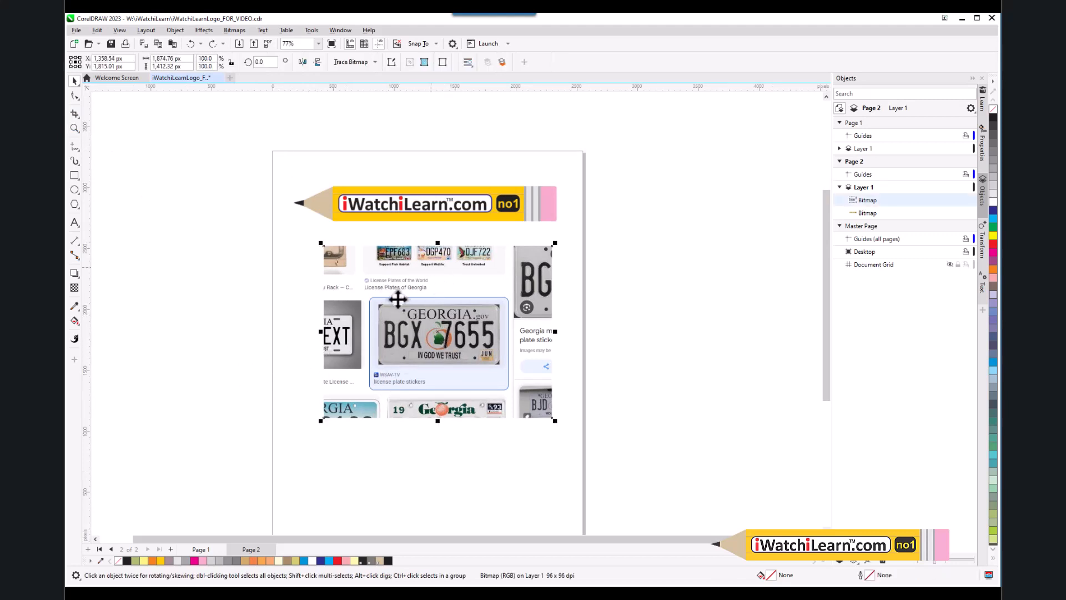
pyautogui.click(75, 114)
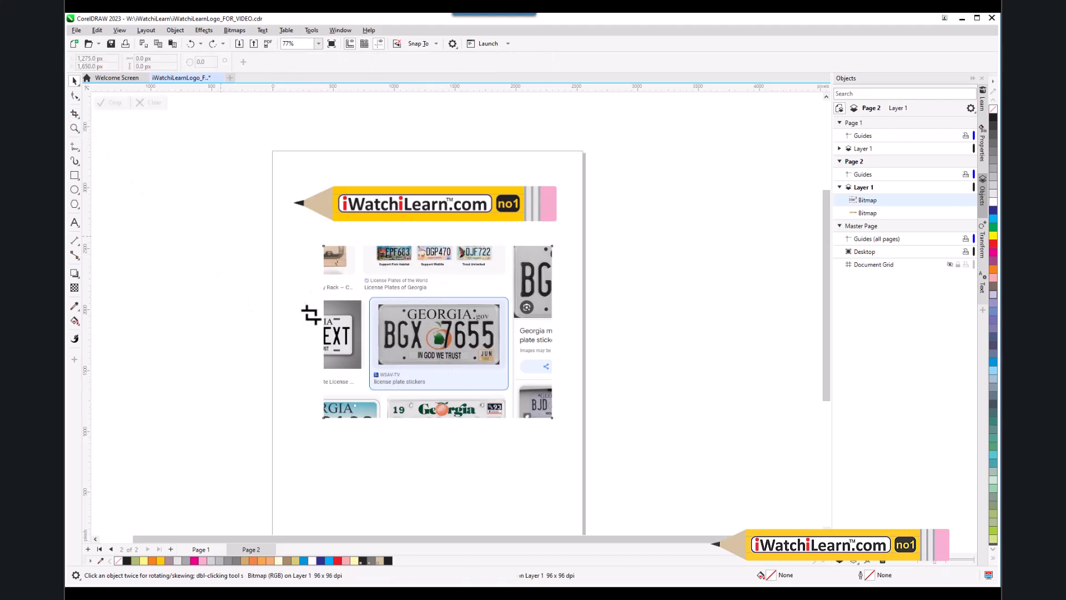
pyautogui.moveTo(413, 310); pyautogui.dragTo(471, 364)
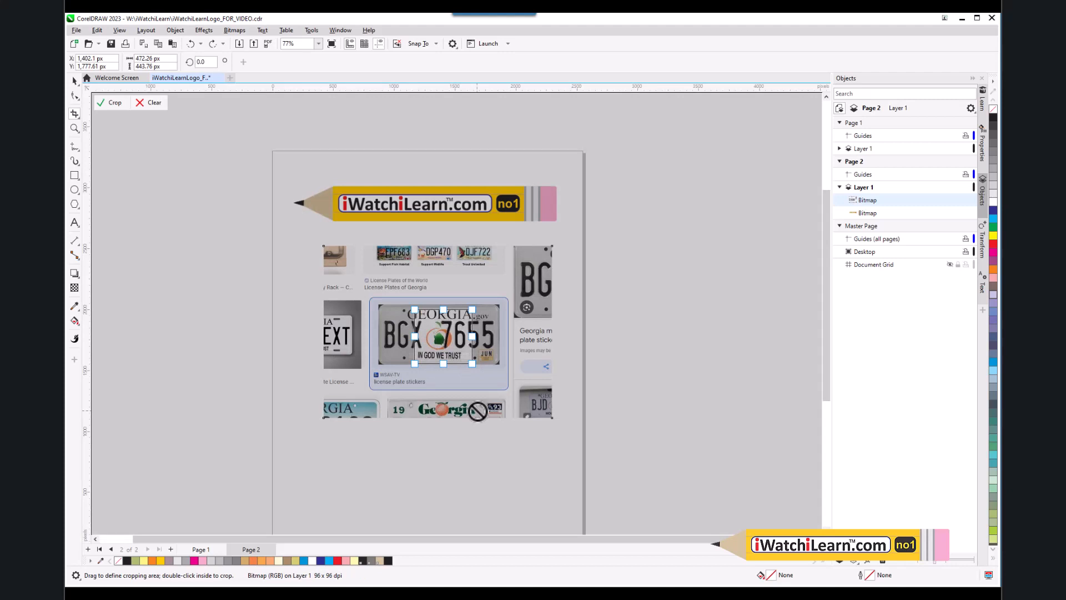
pyautogui.press('Return')
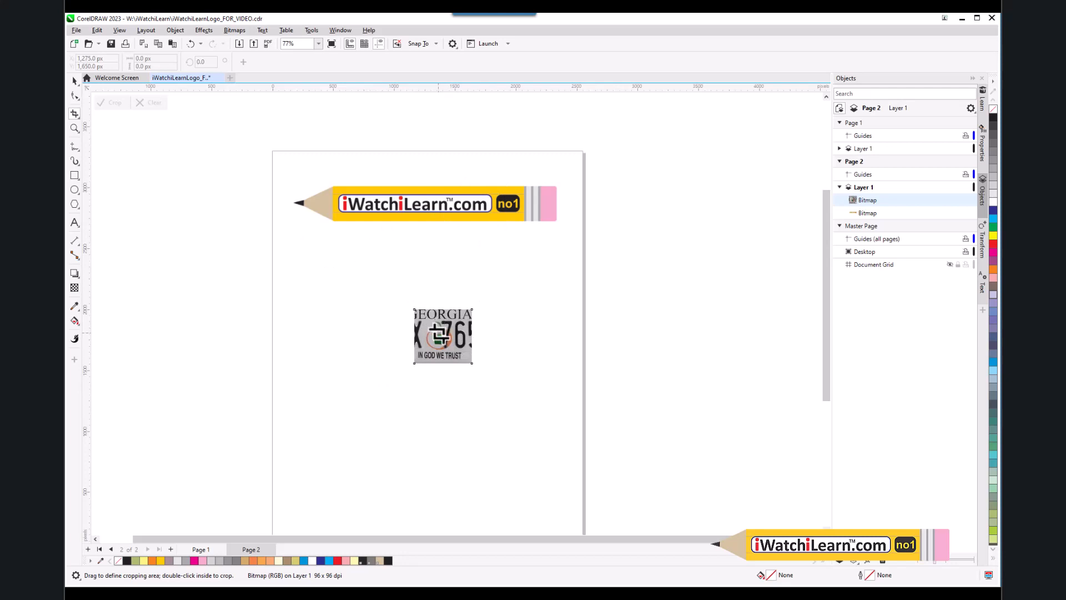
pyautogui.scroll(2, 443, 347)
pyautogui.scroll(-2, 439, 337)
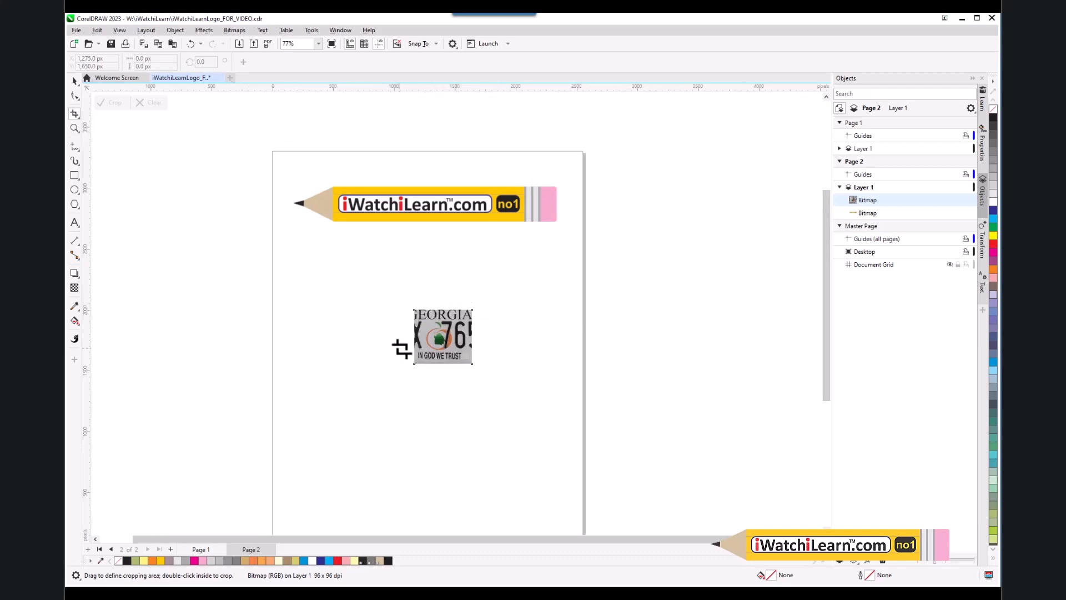
pyautogui.scroll(1, 439, 336)
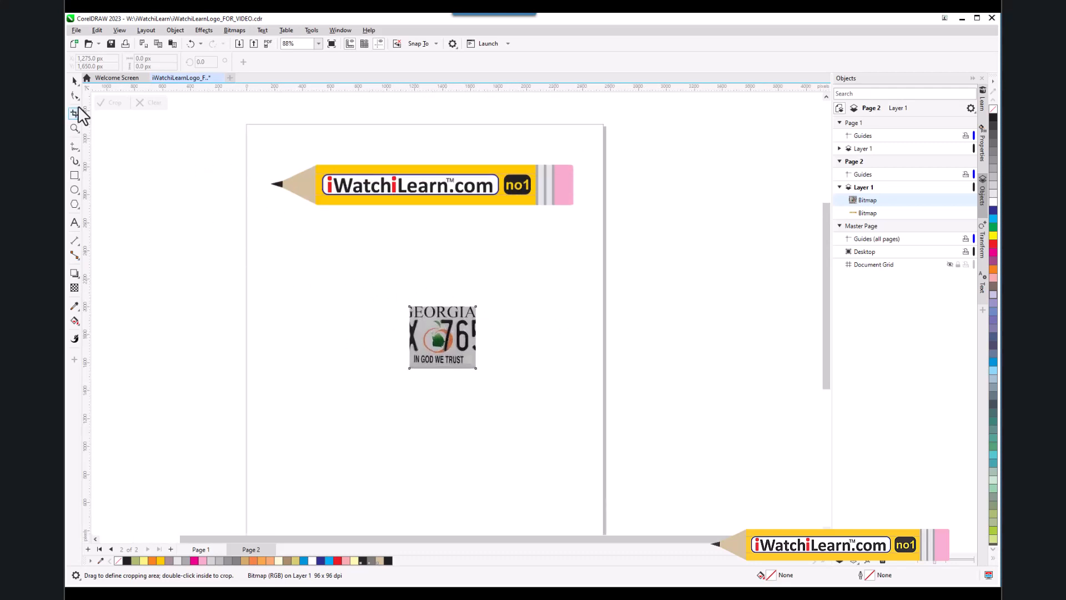
pyautogui.click(75, 82)
pyautogui.click(431, 405)
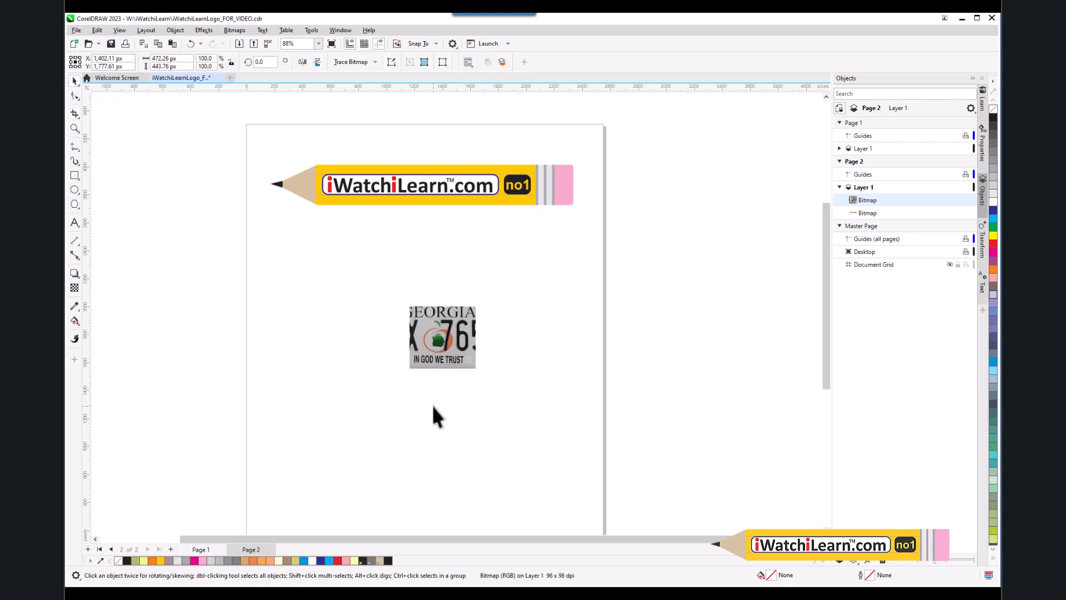
# - Enlarge the cropped peach logo bitmap proportionally to about 221%, about 1042 by 979 px, and deselect it
pyautogui.scroll(1, 392, 316)
pyautogui.click(431, 183)
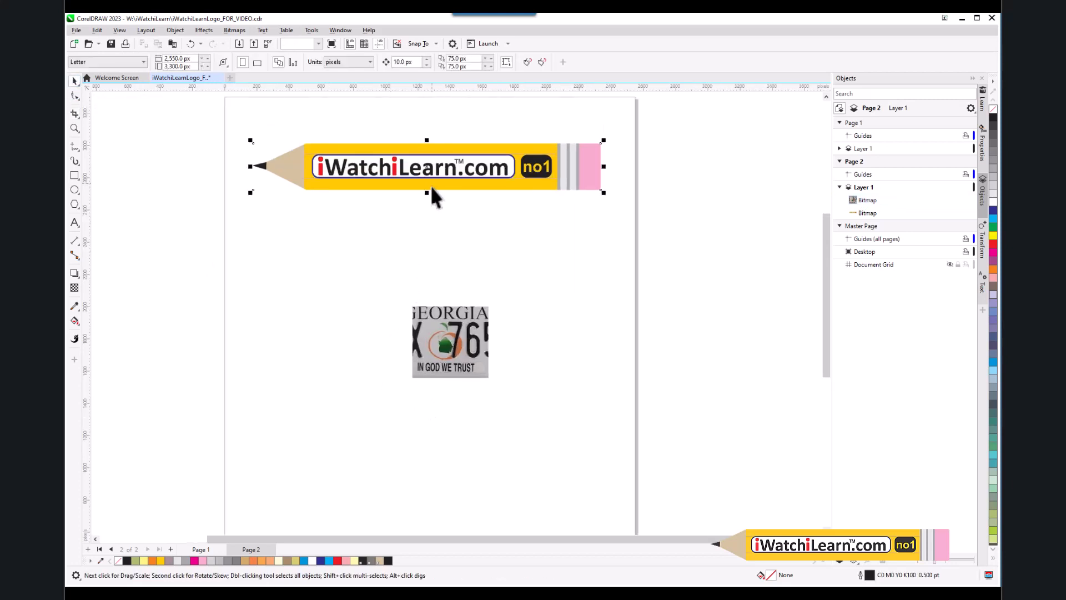
pyautogui.scroll(-2, 385, 277)
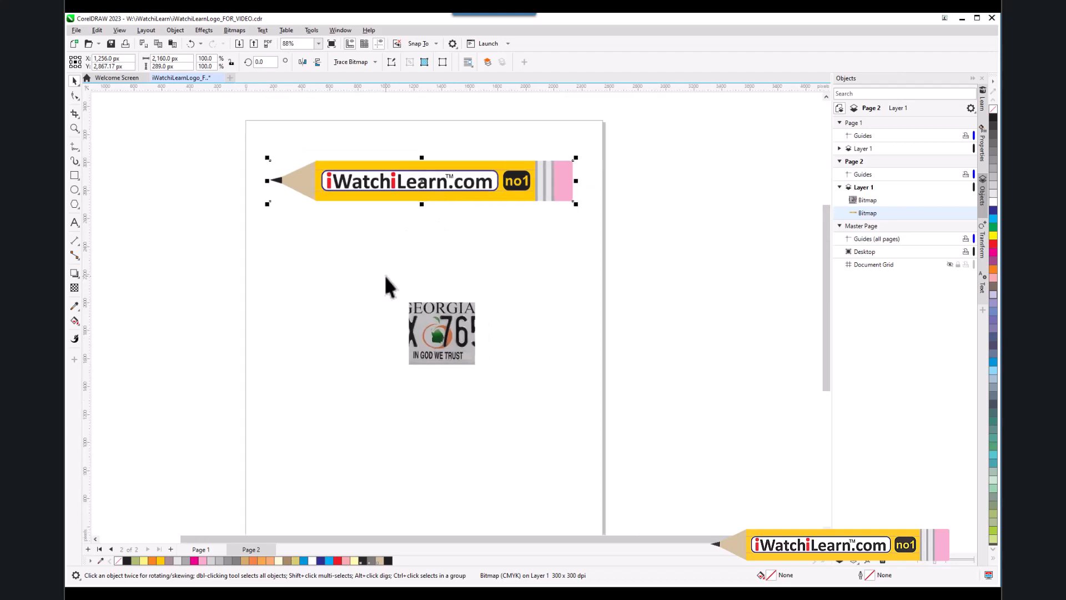
pyautogui.click(428, 333)
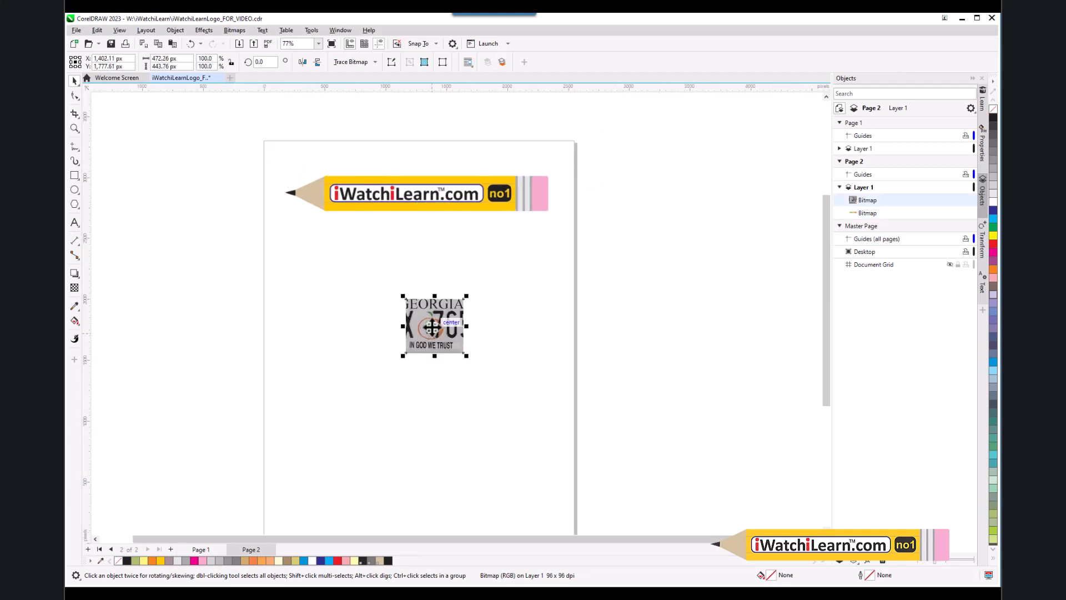
pyautogui.scroll(2, 432, 328)
pyautogui.moveTo(394, 365); pyautogui.dragTo(336, 448)
pyautogui.scroll(1, 377, 370)
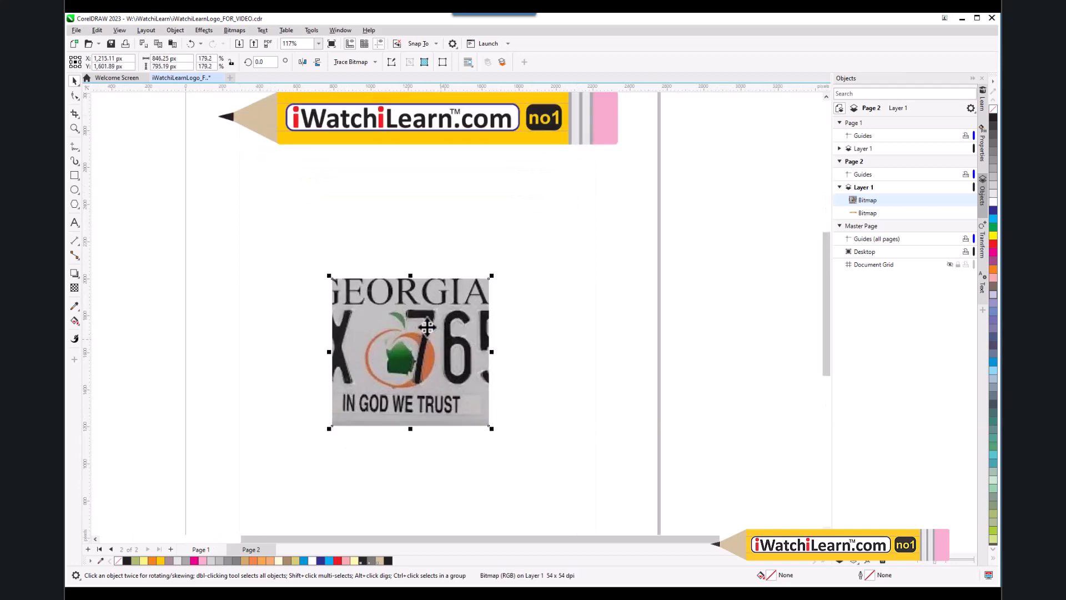
pyautogui.moveTo(492, 274); pyautogui.dragTo(550, 240)
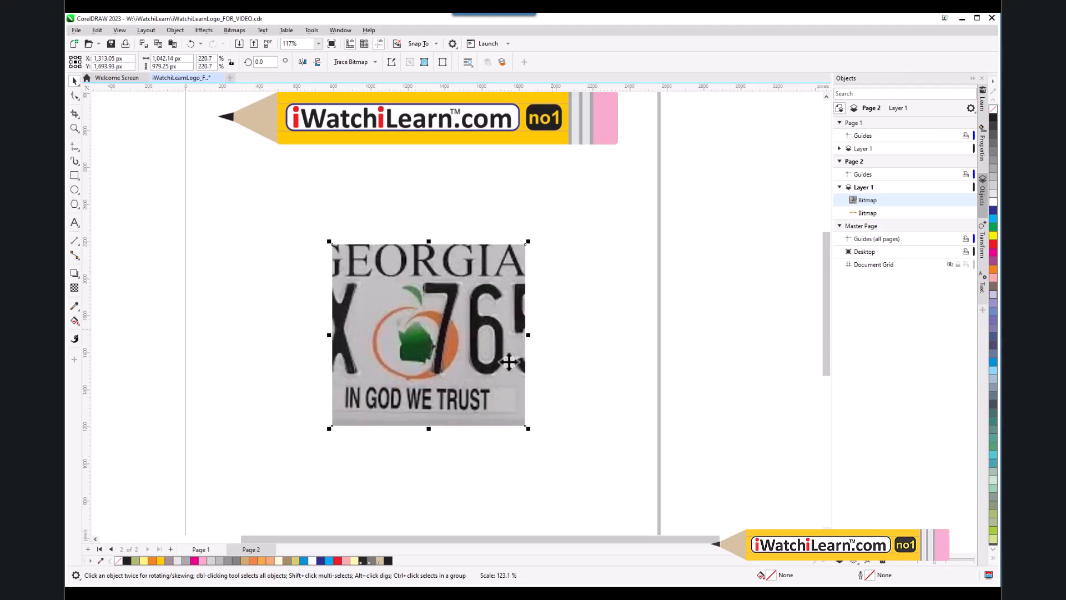
pyautogui.click(401, 488)
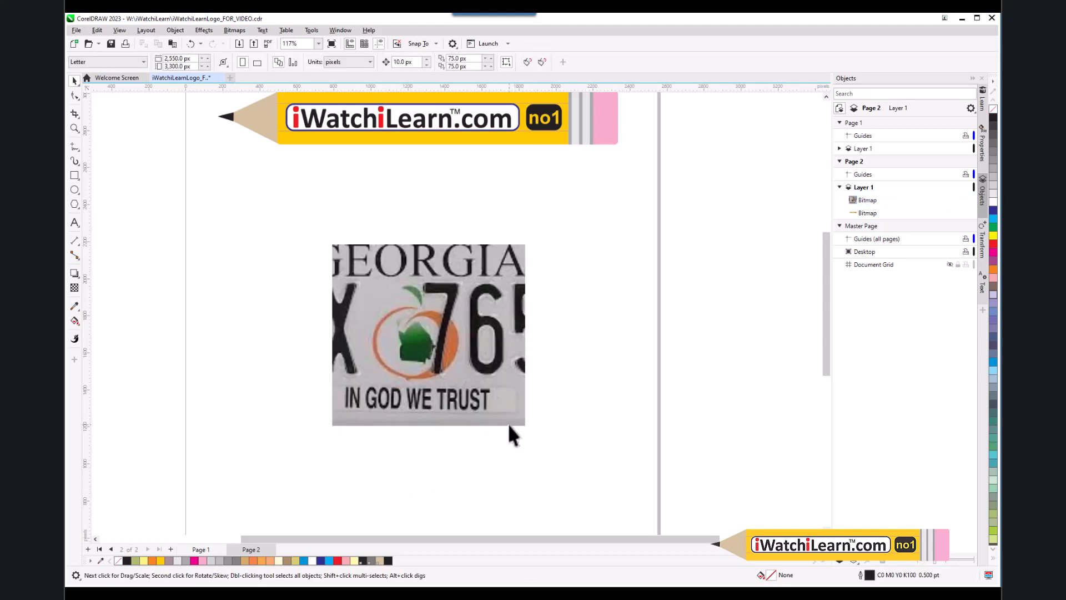
pyautogui.scroll(1, 395, 383)
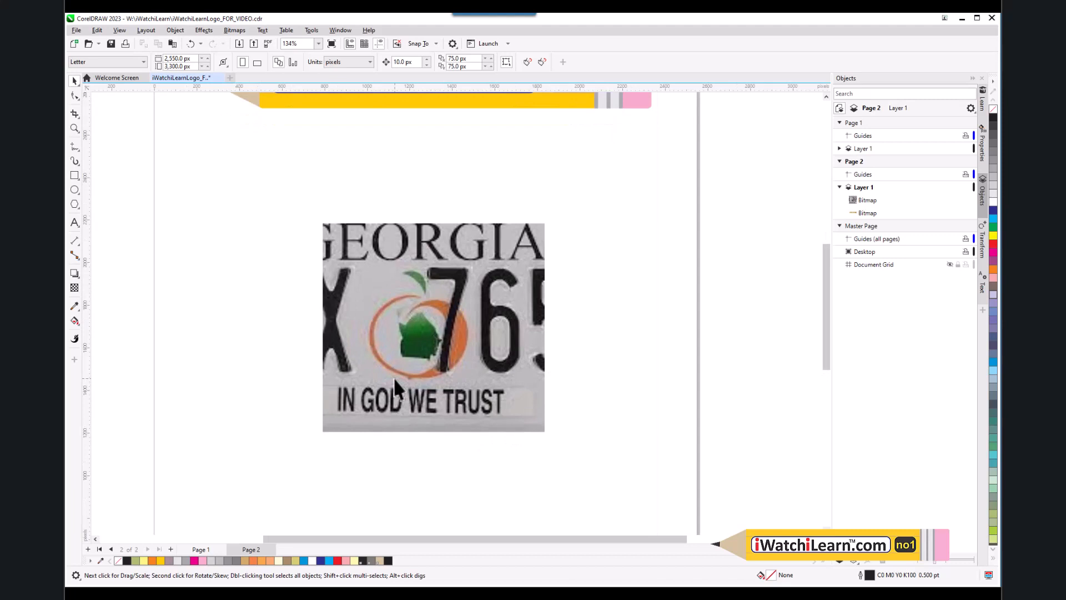
pyautogui.scroll(1, 394, 383)
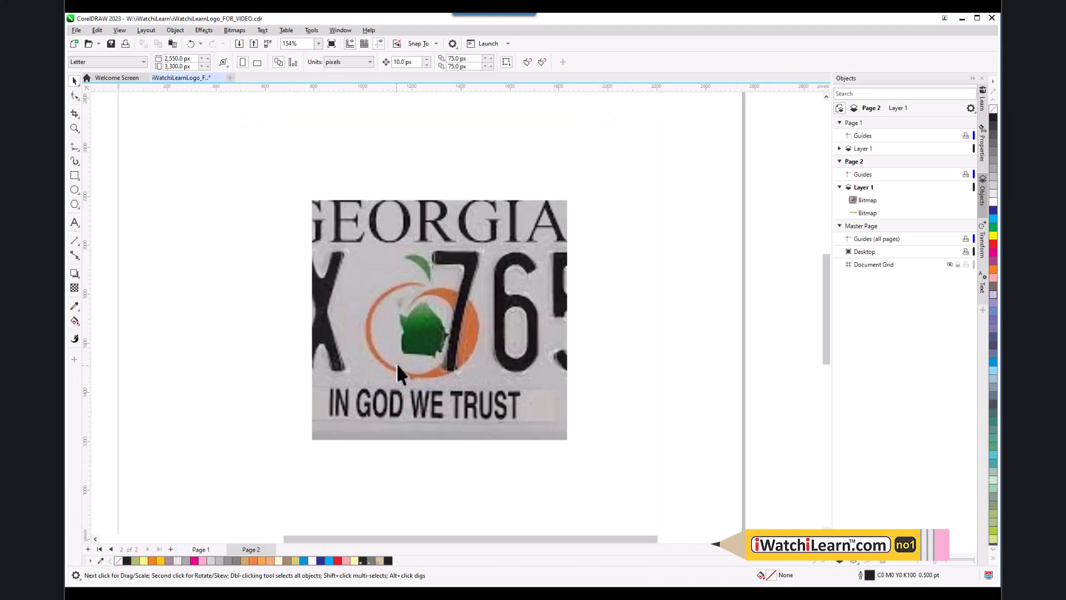
pyautogui.scroll(1, 400, 375)
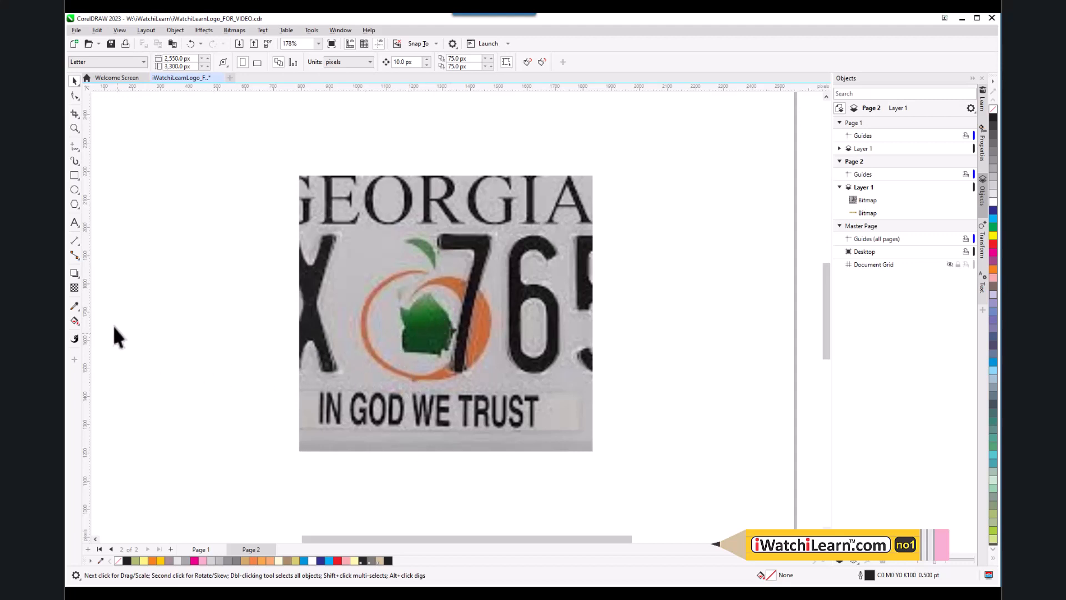
# - Sample the orange of the peach with the Color Eyedropper and draw a rectangle about 180 by 144 px over the bitmap's upper edge
pyautogui.click(73, 304)
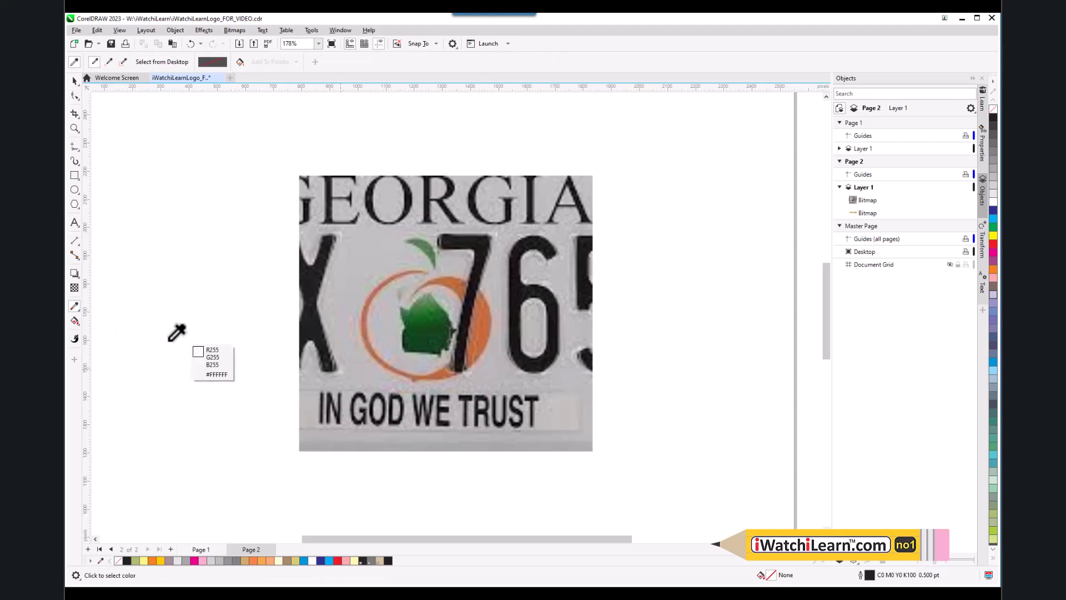
pyautogui.click(488, 328)
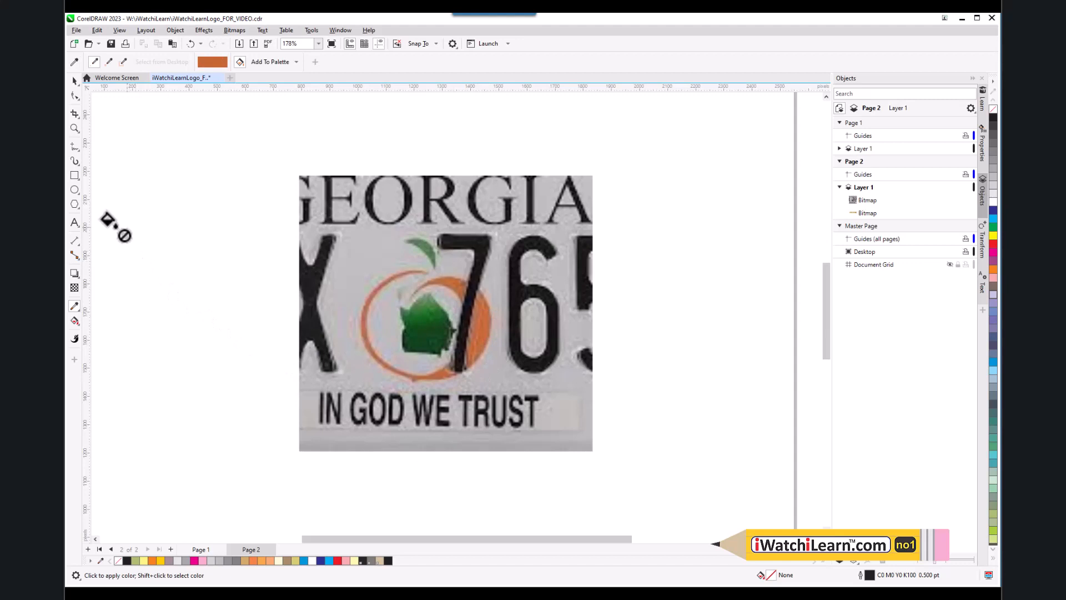
pyautogui.click(74, 175)
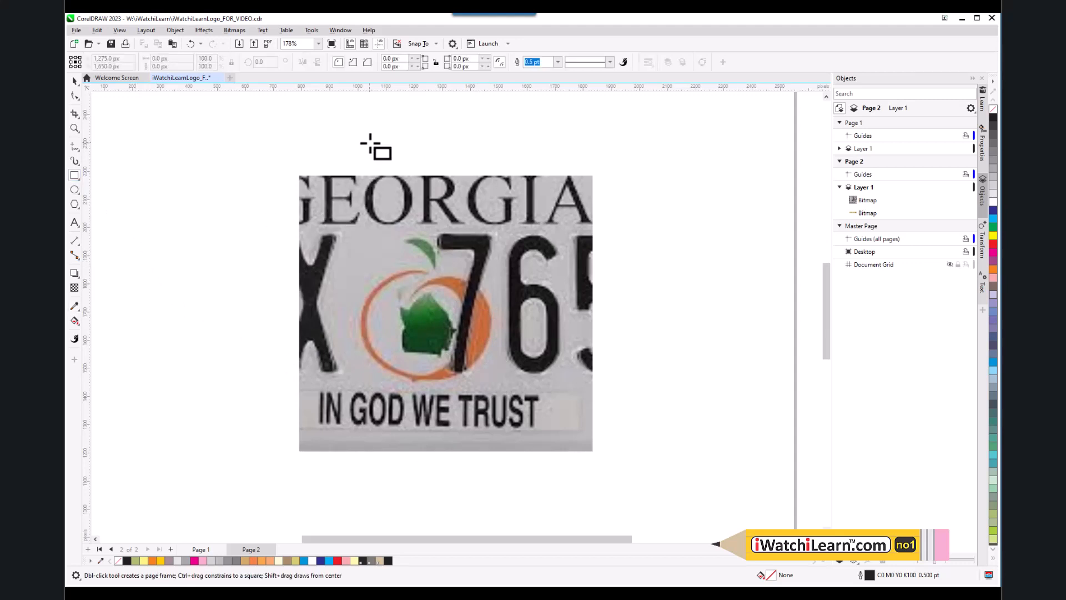
pyautogui.moveTo(369, 143); pyautogui.dragTo(420, 184)
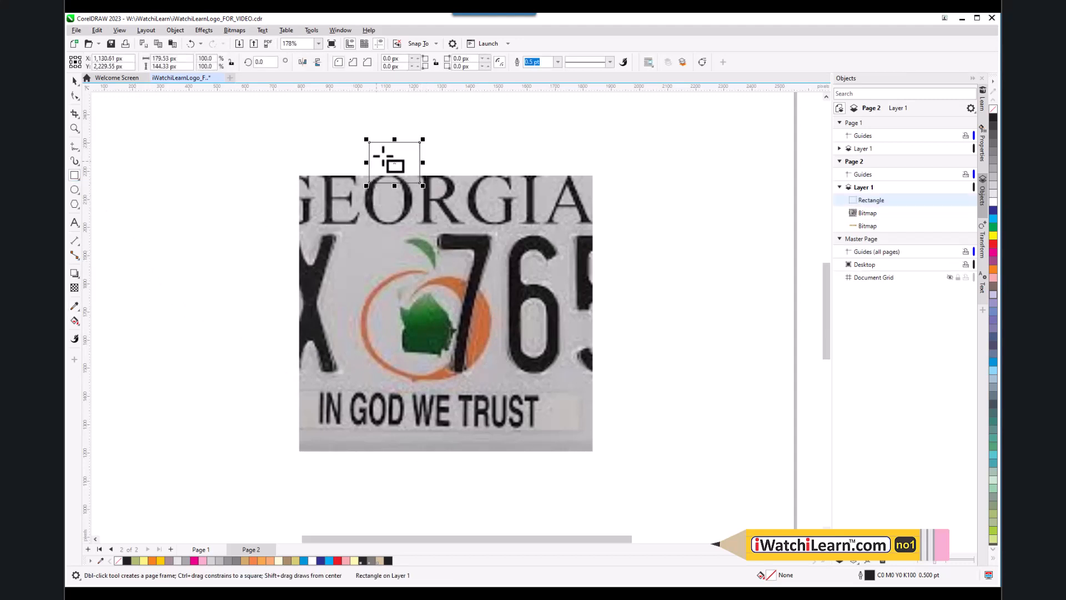
# - Fill the new rectangle with the sampled orange, R204 G112 B65, using the Color Eyedropper, and deselect it
pyautogui.click(75, 306)
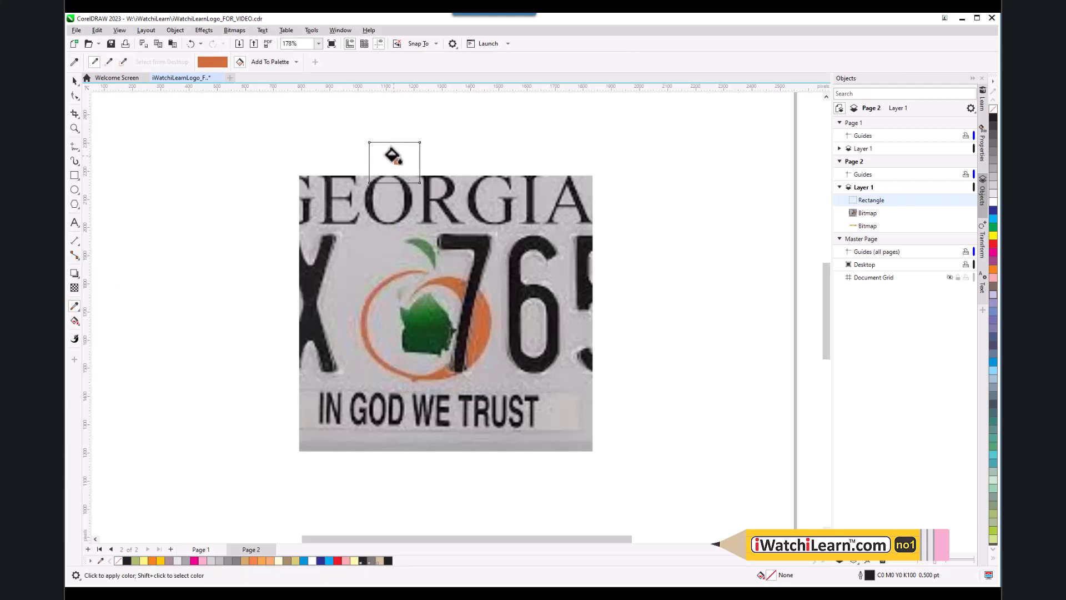
pyautogui.click(396, 151)
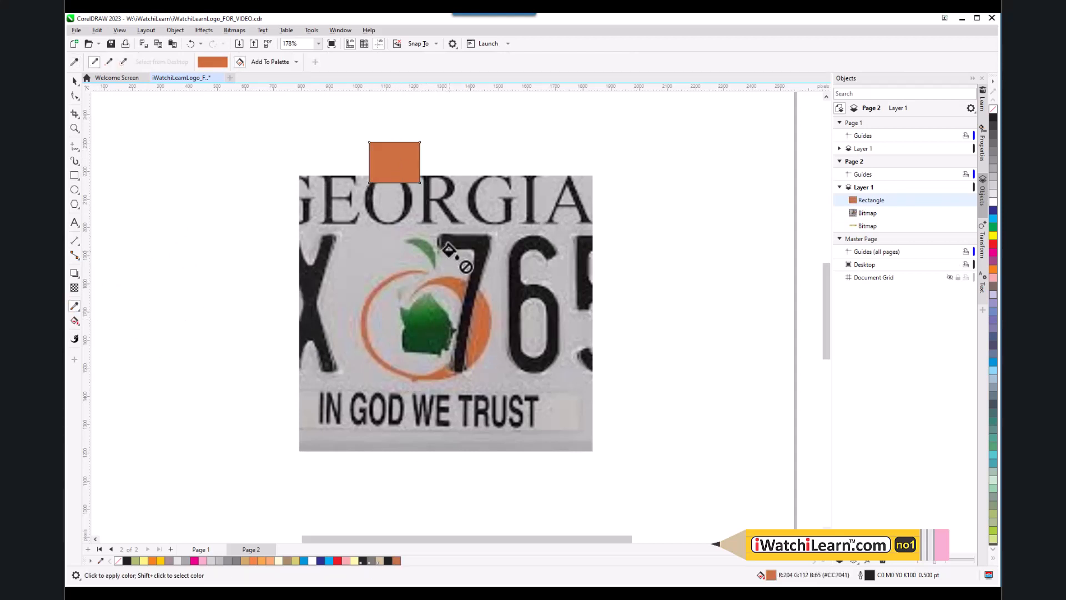
pyautogui.click(74, 81)
pyautogui.click(201, 232)
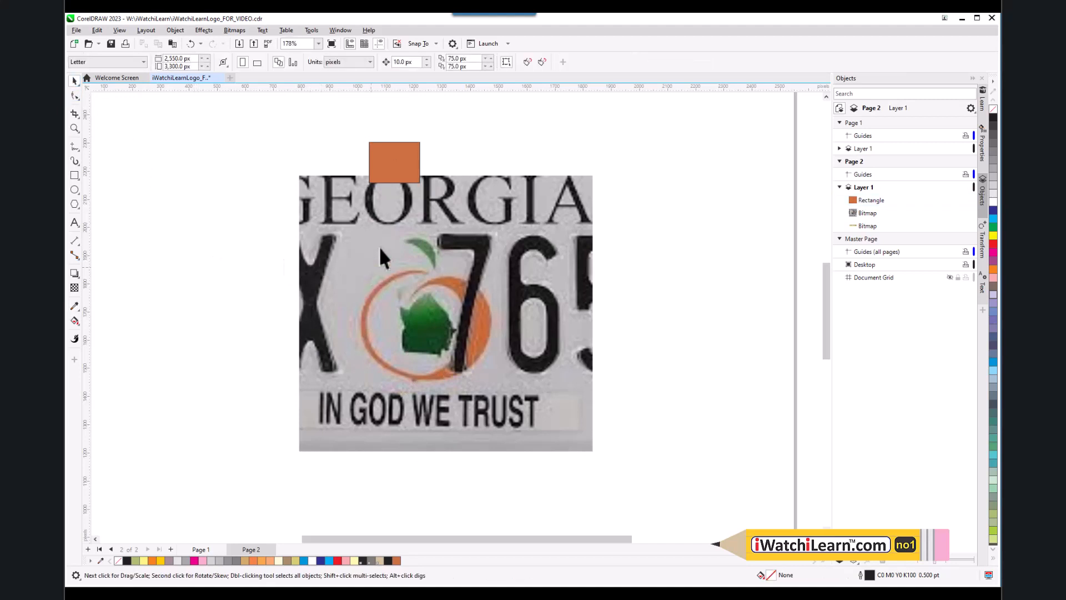
# - Move the orange rectangle down onto the peach logo and shift the license plate bitmap off to its right
pyautogui.click(405, 173)
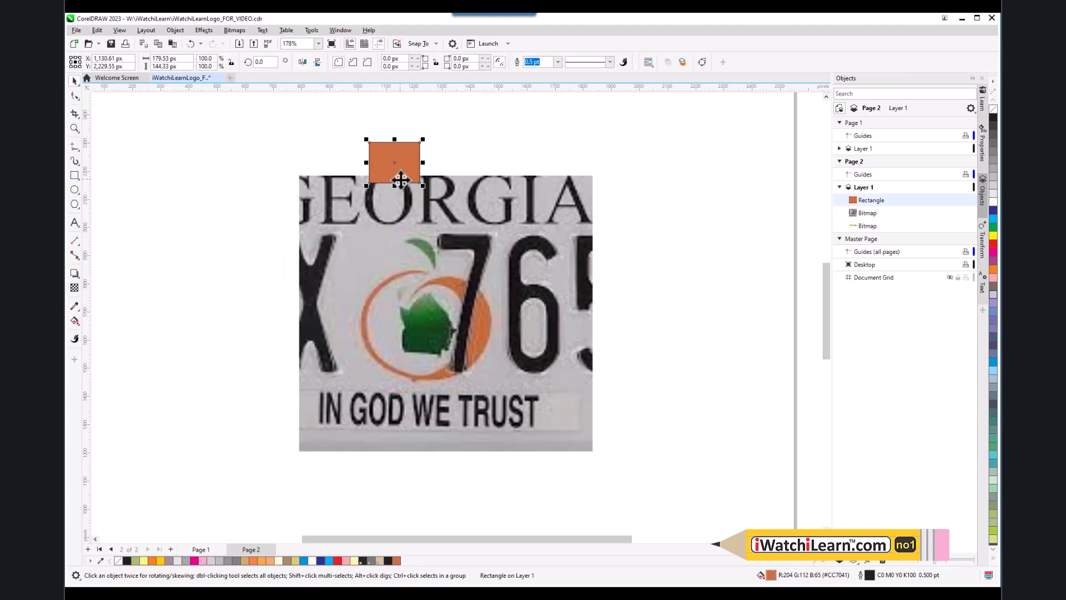
pyautogui.moveTo(404, 180); pyautogui.dragTo(434, 308)
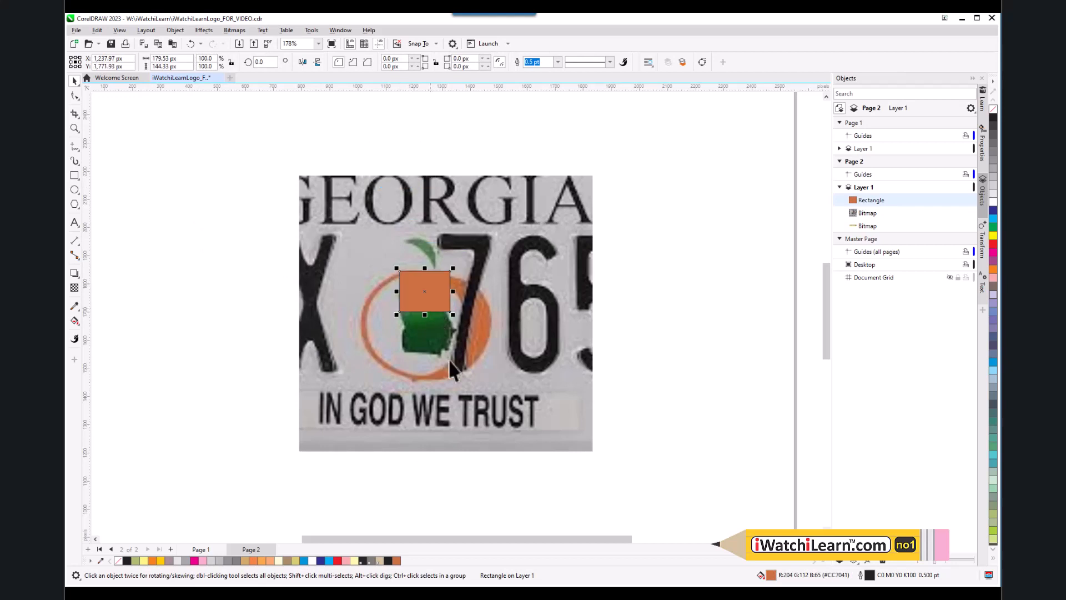
pyautogui.click(475, 349)
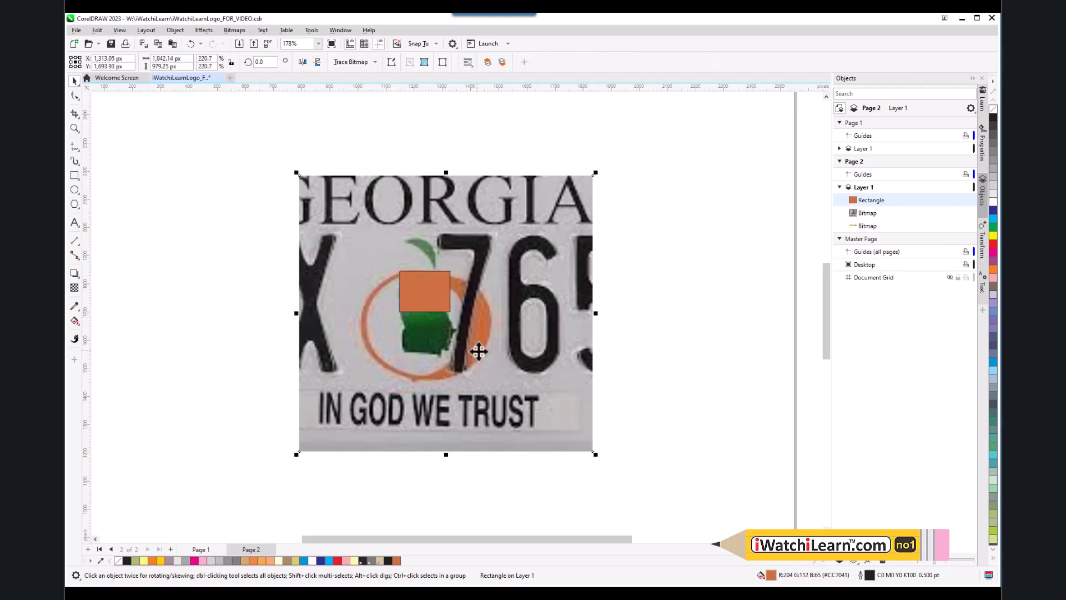
pyautogui.moveTo(480, 321); pyautogui.dragTo(787, 319)
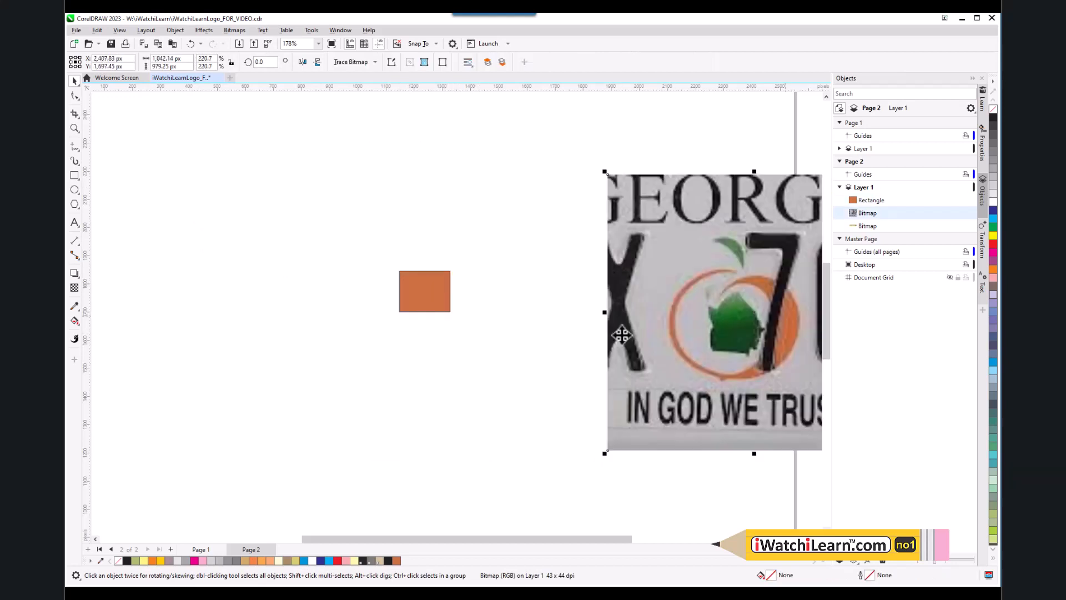
# - Round all four corners of the orange rectangle to a radius of about 37 px with the Shape tool
pyautogui.scroll(5, 418, 299)
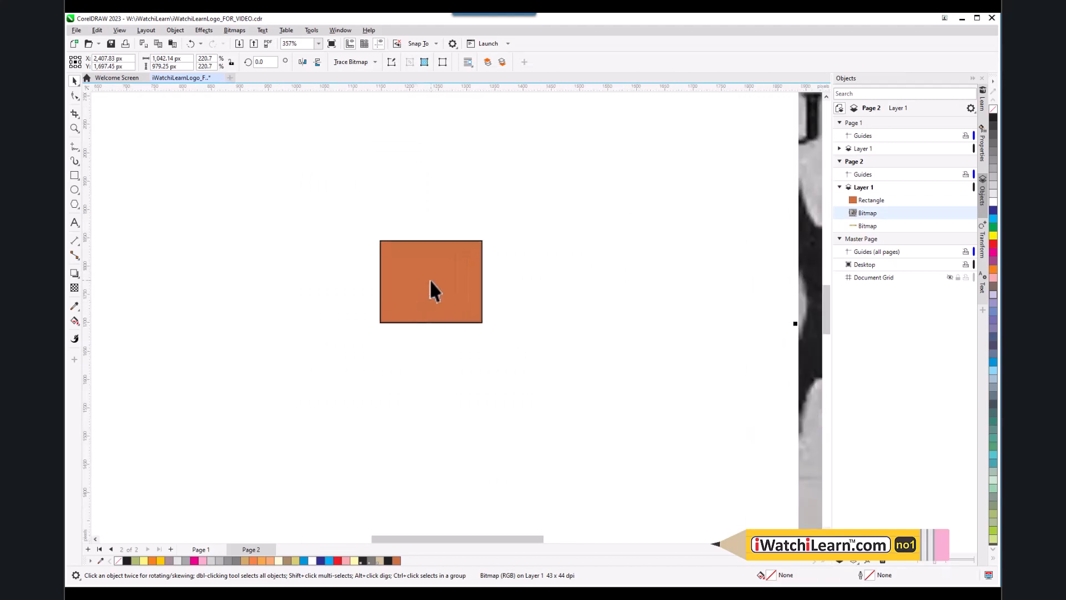
pyautogui.click(431, 286)
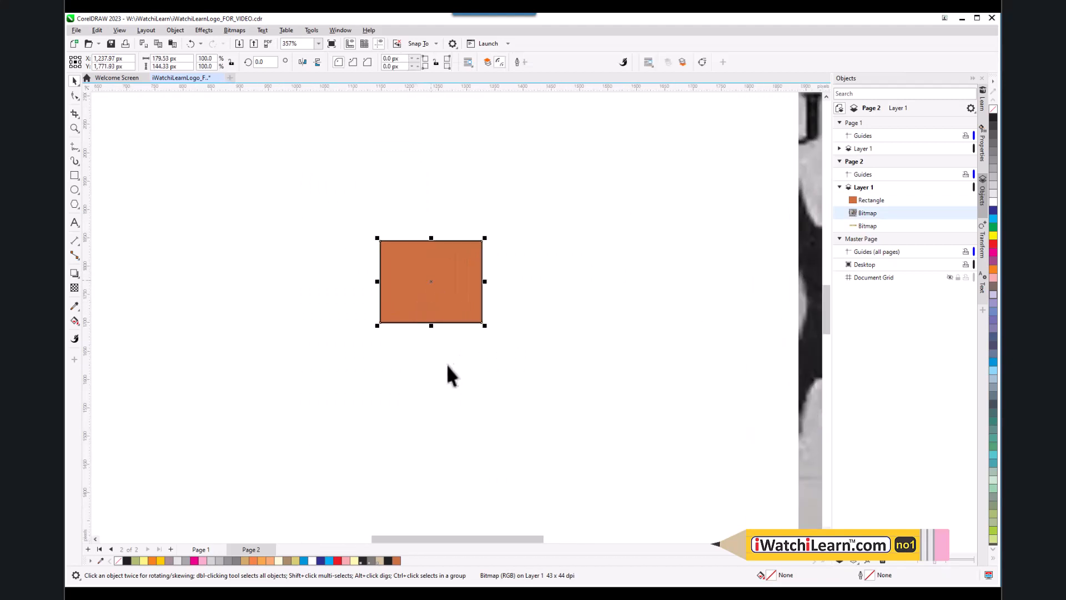
pyautogui.click(74, 96)
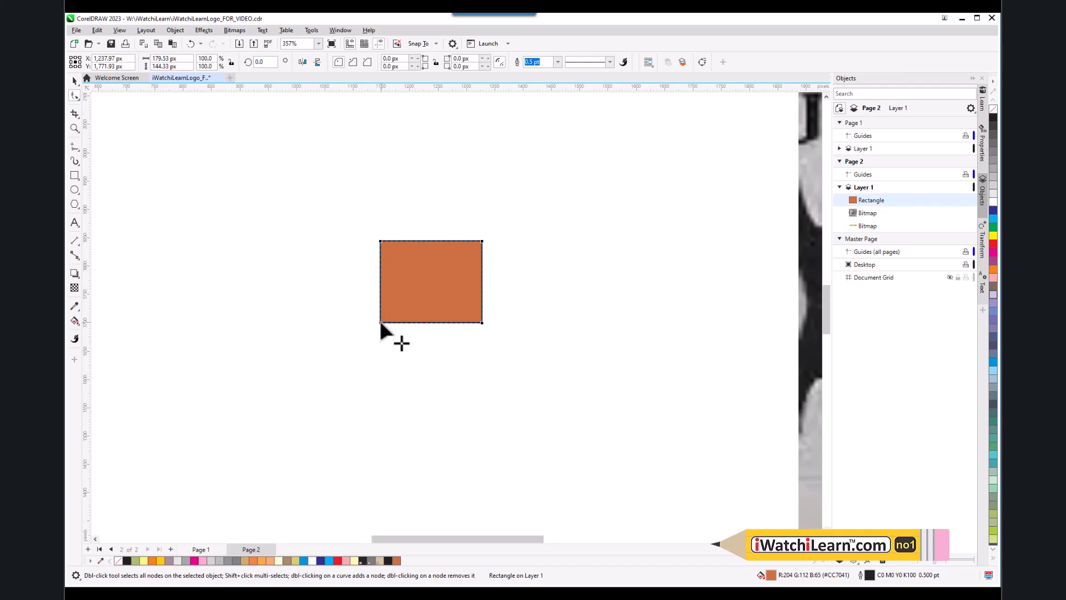
pyautogui.moveTo(380, 322); pyautogui.dragTo(405, 301)
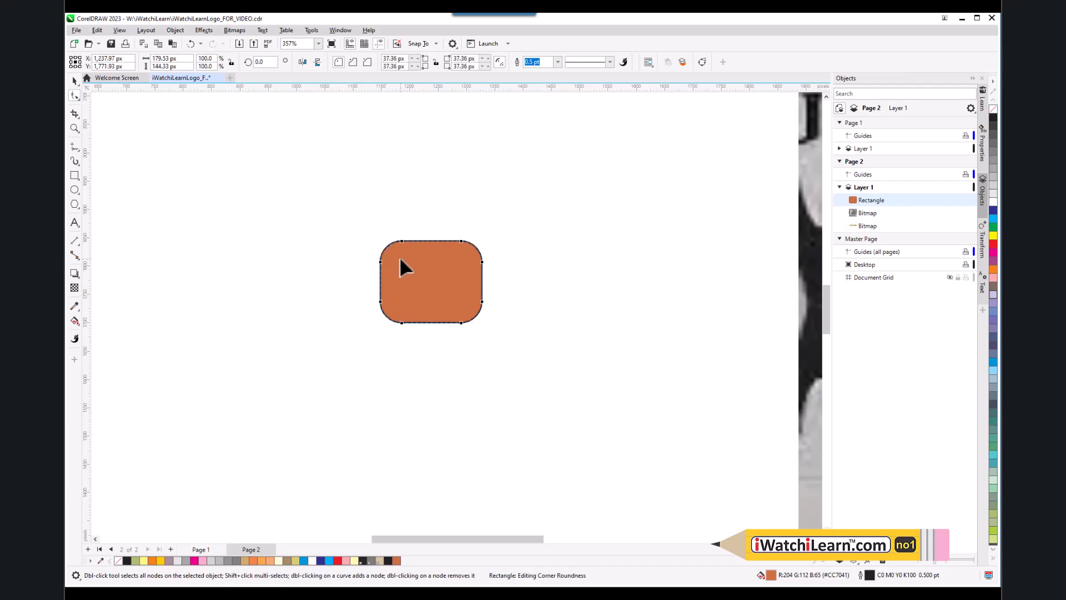
# - Reduce only the upper-left corner radius of the orange rectangle to 19.36 px
pyautogui.scroll(2, 400, 260)
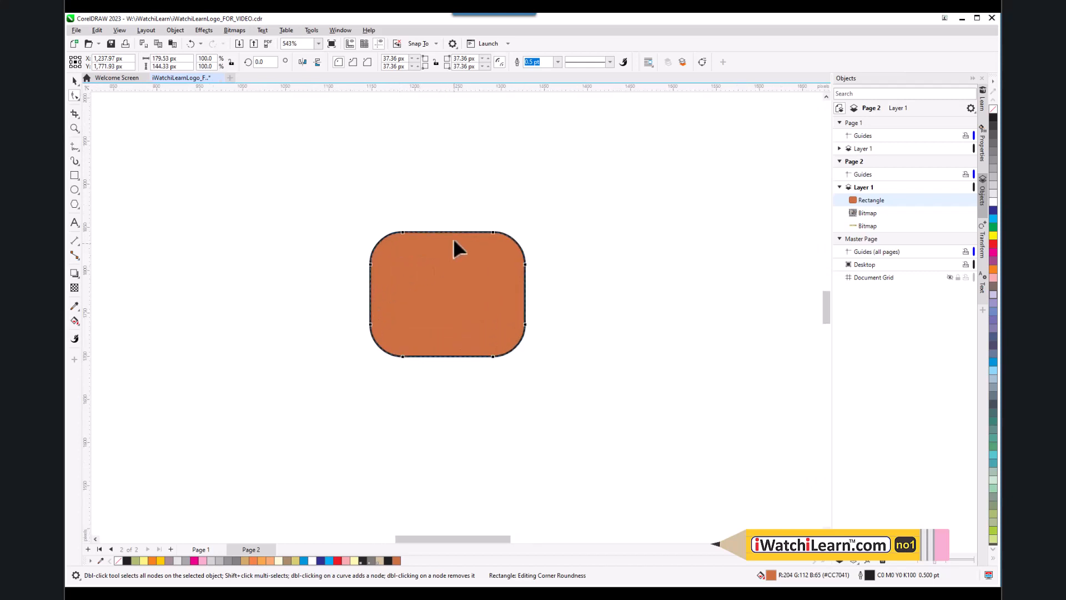
pyautogui.click(415, 58)
pyautogui.click(415, 59)
pyautogui.click(415, 59)
pyautogui.click(411, 59)
pyautogui.click(411, 58)
pyautogui.click(411, 58)
pyautogui.click(410, 58)
pyautogui.click(410, 58)
pyautogui.click(411, 58)
pyautogui.click(410, 58)
pyautogui.click(411, 58)
pyautogui.click(410, 58)
pyautogui.click(411, 58)
pyautogui.click(411, 58)
pyautogui.click(410, 58)
pyautogui.click(411, 58)
pyautogui.click(411, 58)
# - Convert the rounded orange rectangle to curves
pyautogui.scroll(1, 425, 264)
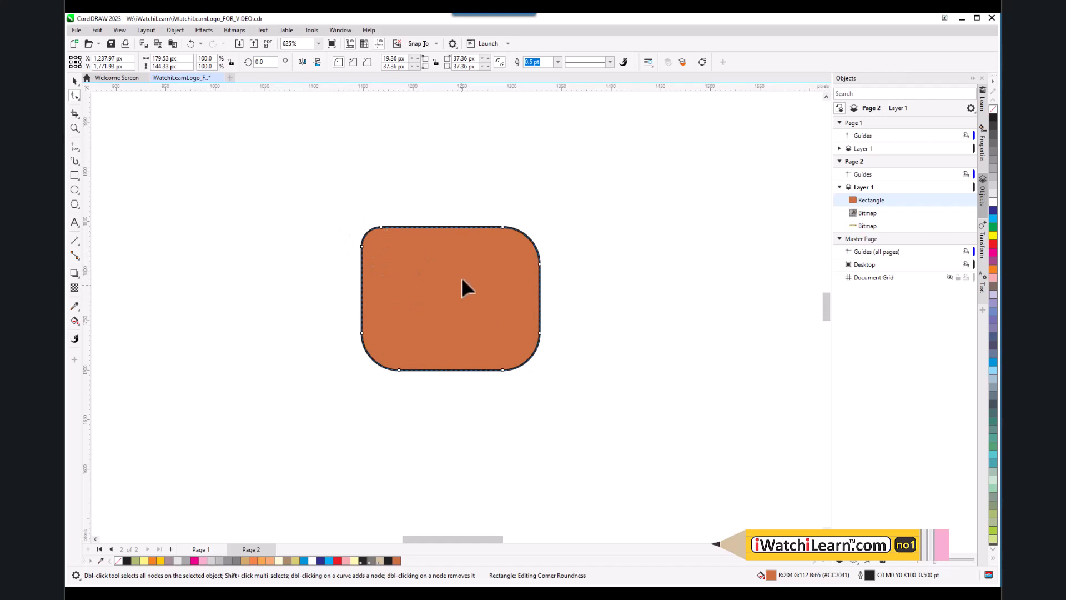
pyautogui.rightClick(458, 224)
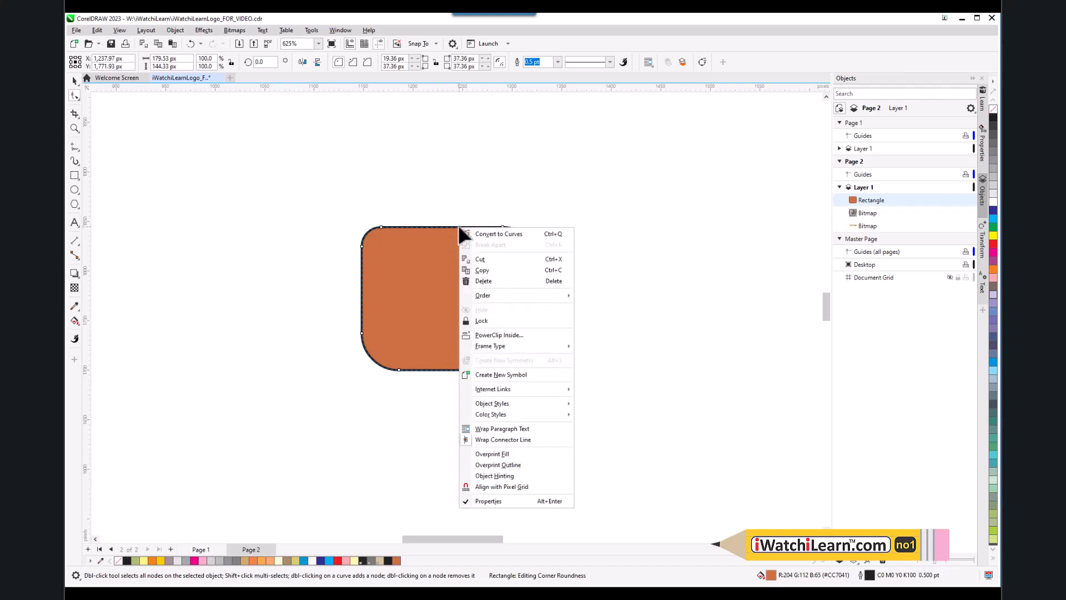
pyautogui.click(497, 235)
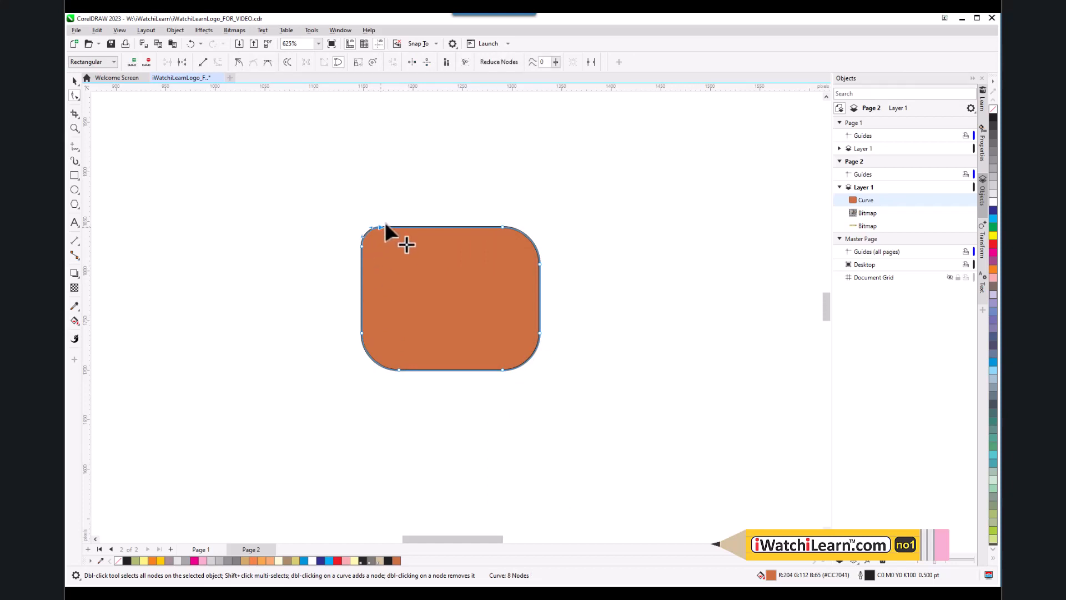
# - Try moving the node at the curve's upper-left corner up and to the right, undo the move, and deselect the curve
pyautogui.moveTo(380, 225); pyautogui.dragTo(404, 207)
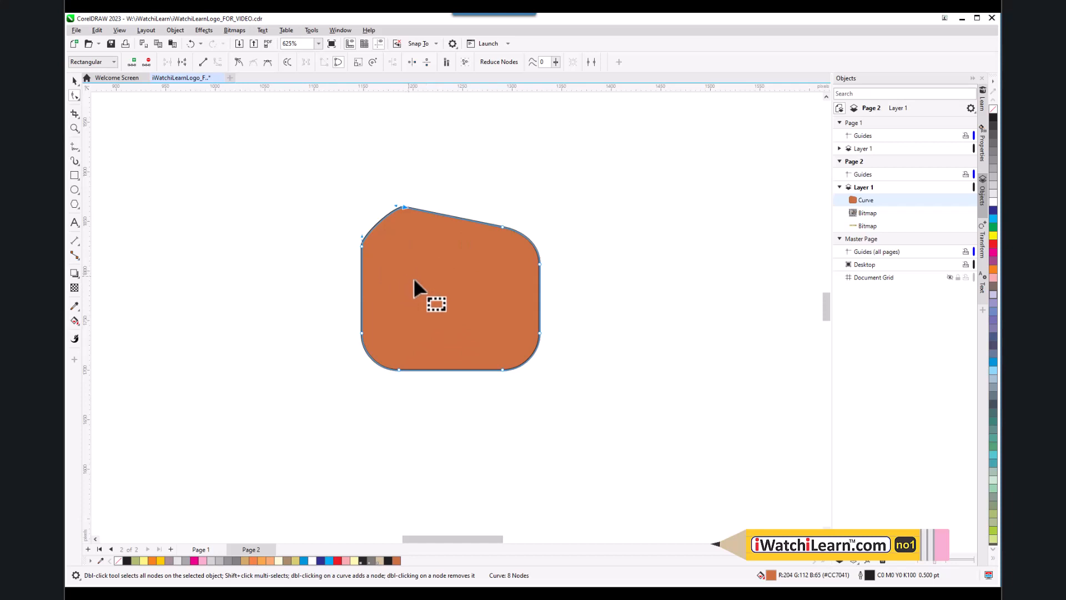
pyautogui.hotkey('ctrl', 'z')
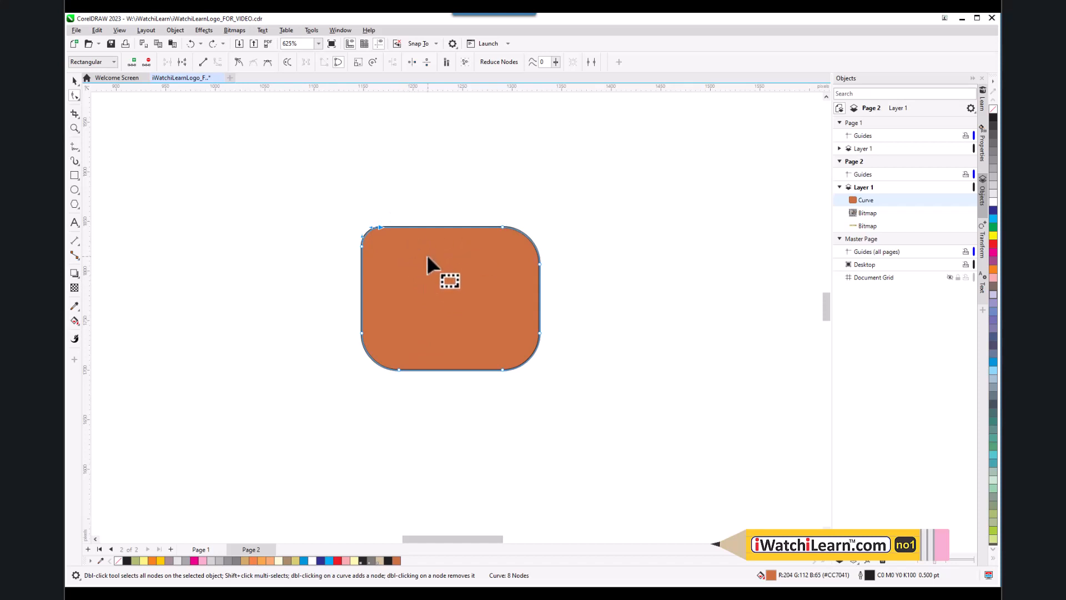
pyautogui.click(75, 81)
pyautogui.click(317, 236)
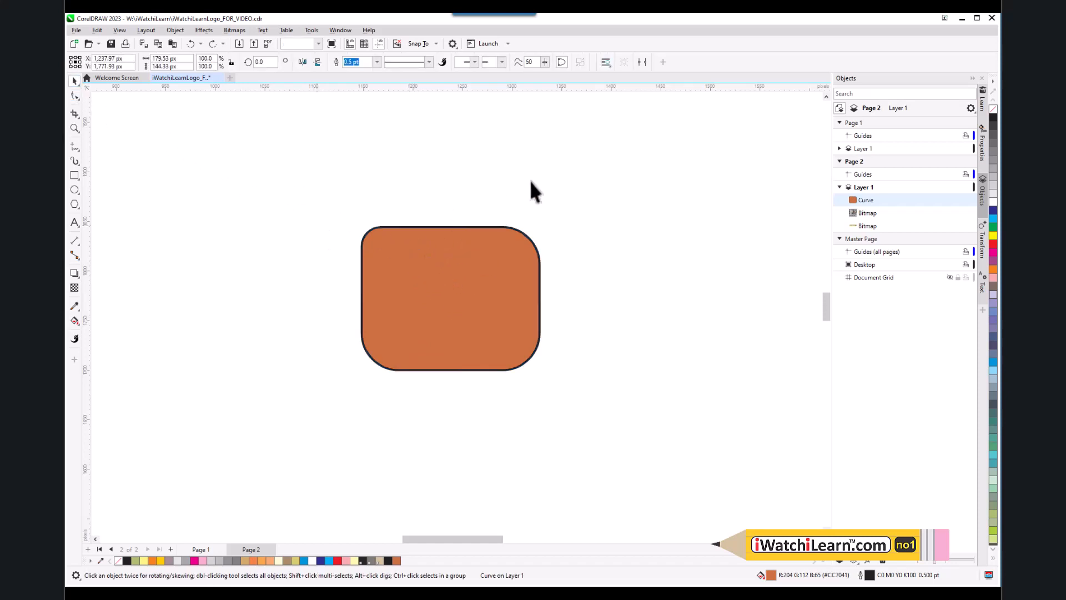
# - Select all eight nodes of the orange curve with the Shape tool and move them together about 11 px to the right
pyautogui.click(419, 229)
pyautogui.click(75, 96)
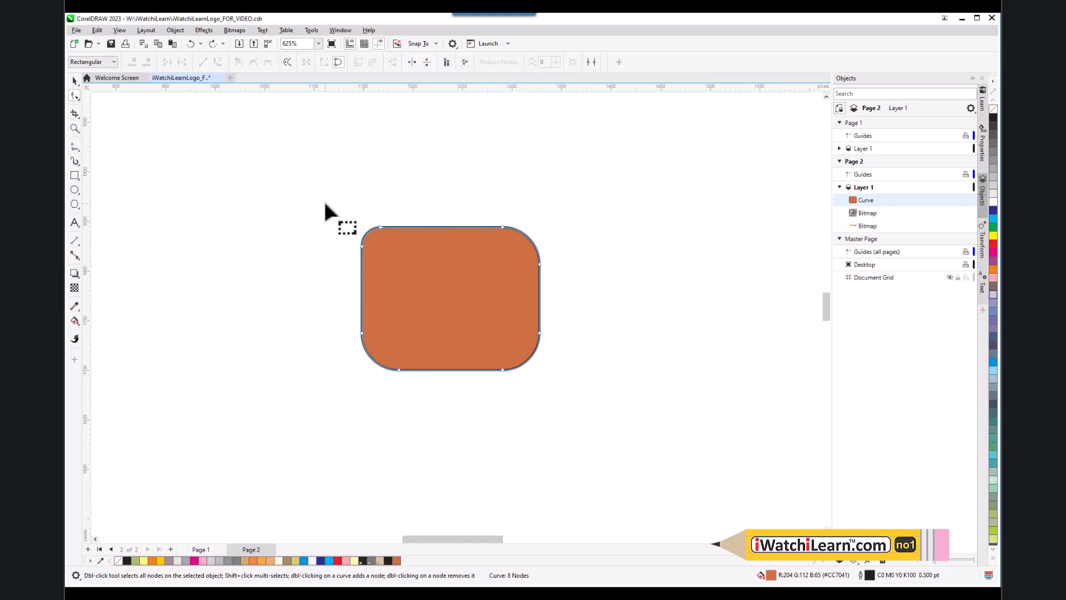
pyautogui.moveTo(315, 192); pyautogui.dragTo(598, 415)
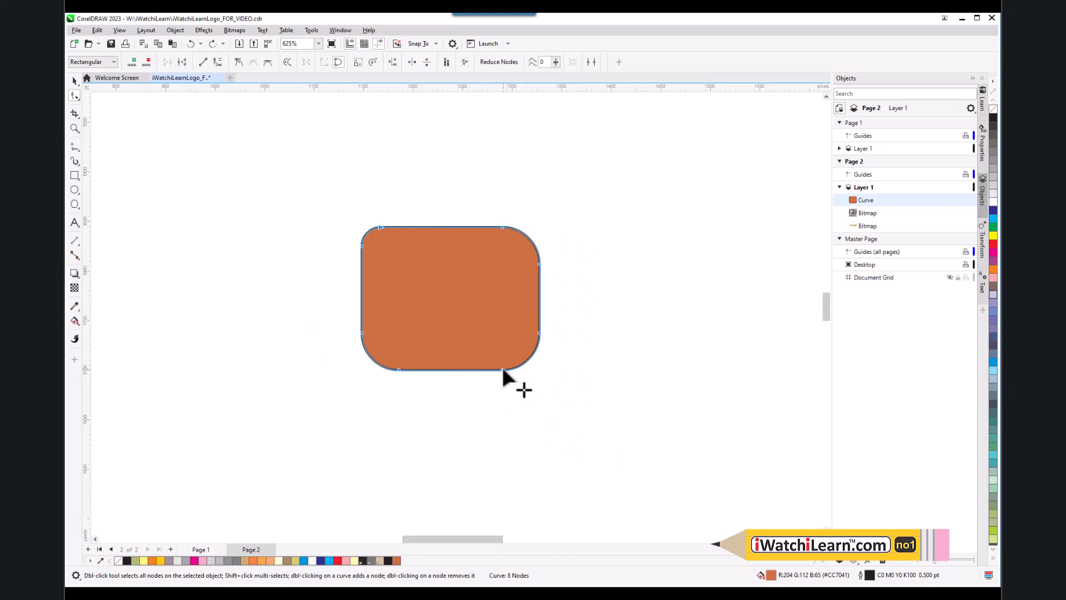
pyautogui.moveTo(503, 366)
pyautogui.mouseDown()
pyautogui.moveTo(557, 344)
pyautogui.moveTo(564, 328)
pyautogui.moveTo(514, 365)
pyautogui.mouseUp()
# - Scale the orange curve proportionally to about 104.4%, about 187 by 151 px, with the Pick tool
pyautogui.click(74, 80)
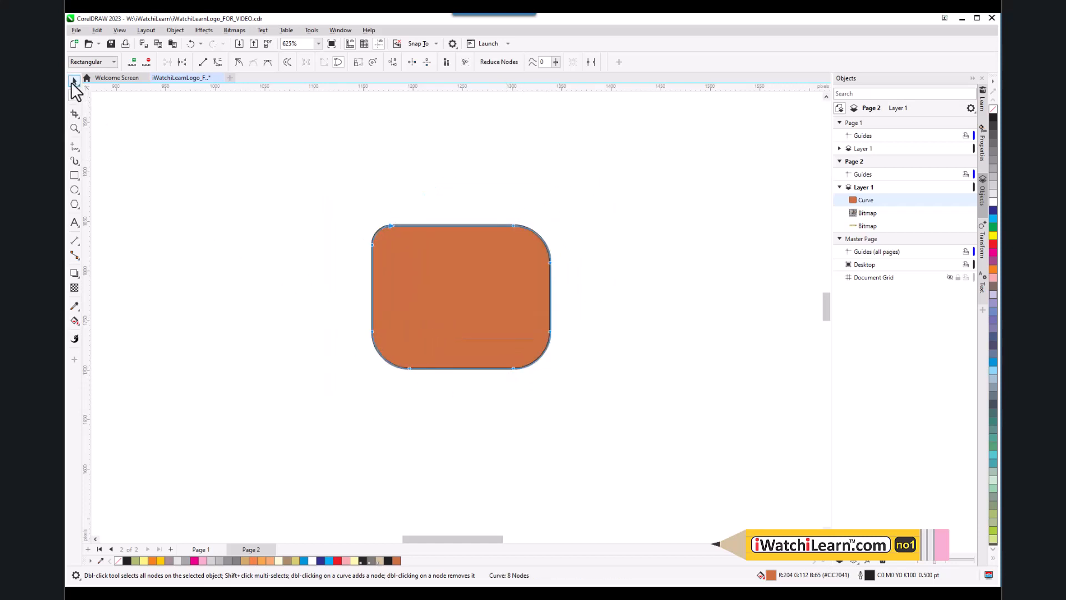
pyautogui.click(212, 266)
pyautogui.click(449, 344)
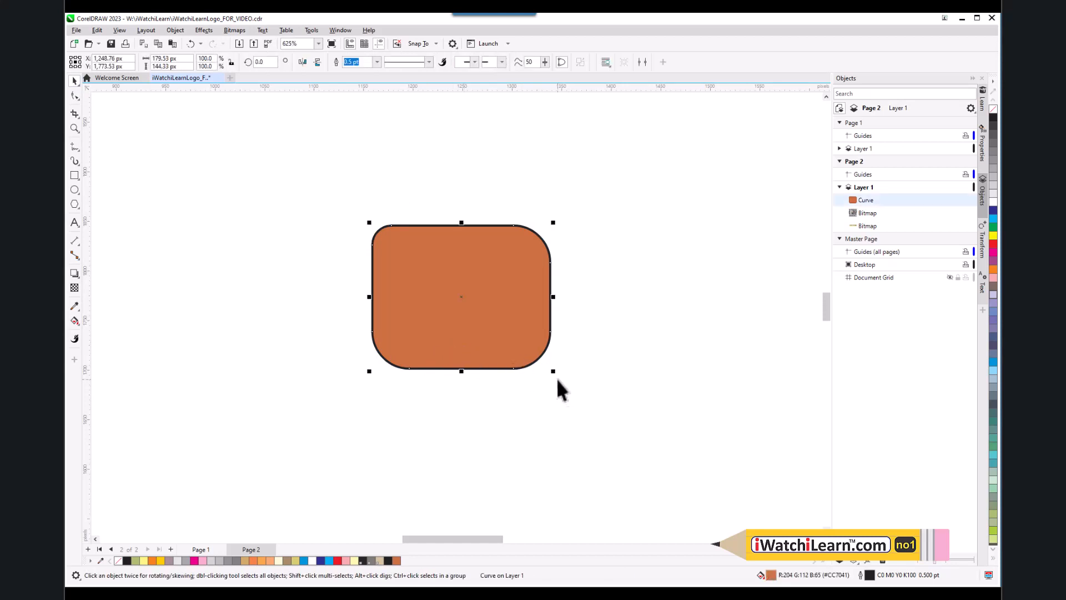
pyautogui.moveTo(554, 372)
pyautogui.mouseDown()
pyautogui.moveTo(521, 352)
pyautogui.moveTo(562, 379)
pyautogui.mouseUp()
# - Select all nodes of the enlarged orange curve with the Shape tool and move them together slightly up and to the right
pyautogui.click(74, 97)
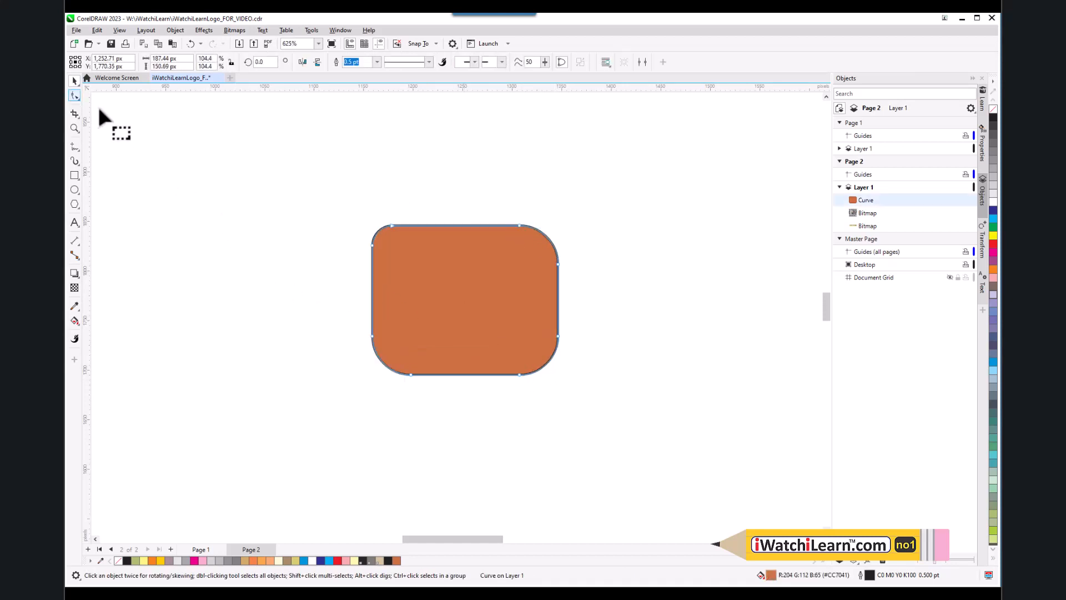
pyautogui.moveTo(290, 190); pyautogui.dragTo(651, 428)
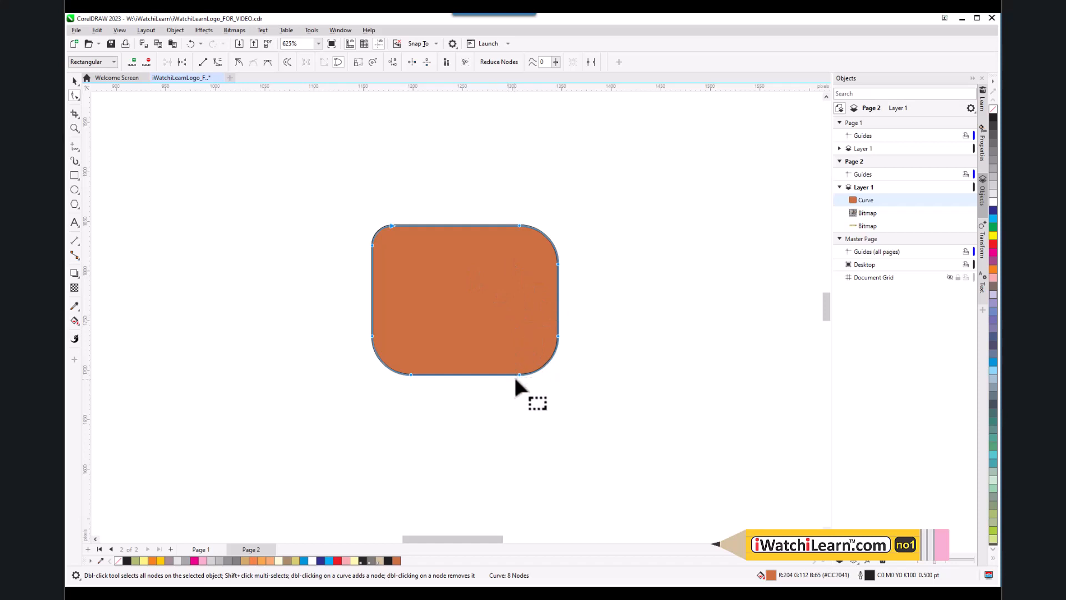
pyautogui.moveTo(520, 374)
pyautogui.mouseDown()
pyautogui.moveTo(542, 360)
pyautogui.moveTo(519, 357)
pyautogui.moveTo(525, 350)
pyautogui.moveTo(519, 367)
pyautogui.moveTo(545, 357)
pyautogui.moveTo(526, 362)
pyautogui.mouseUp()
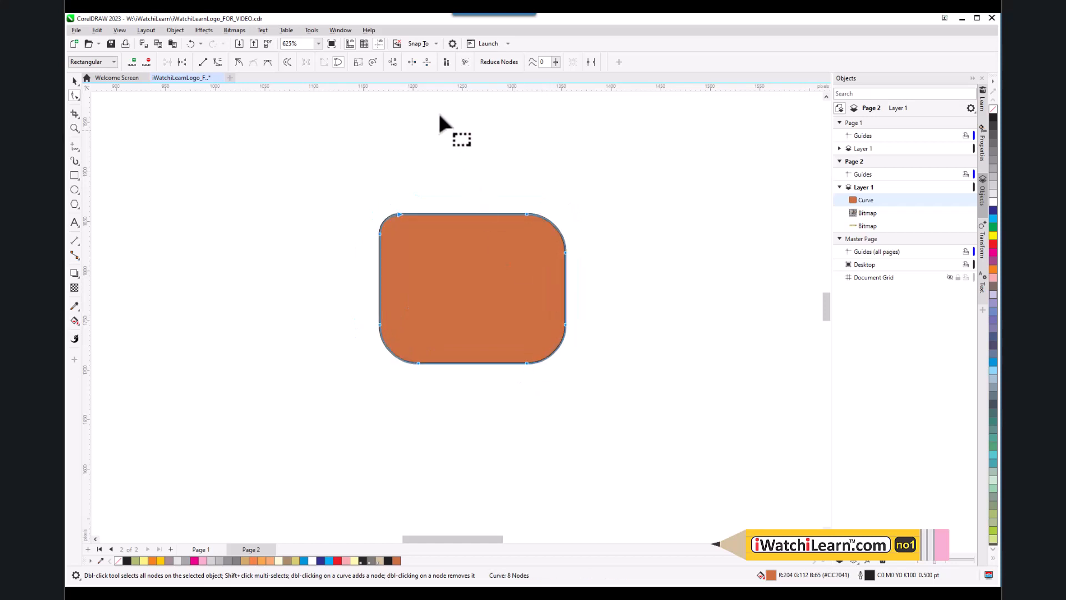
# - Turn Elastic Mode on for node editing, undo the last node edit, and switch Elastic Mode off again
pyautogui.click(446, 62)
pyautogui.hotkey('ctrl', 'z')
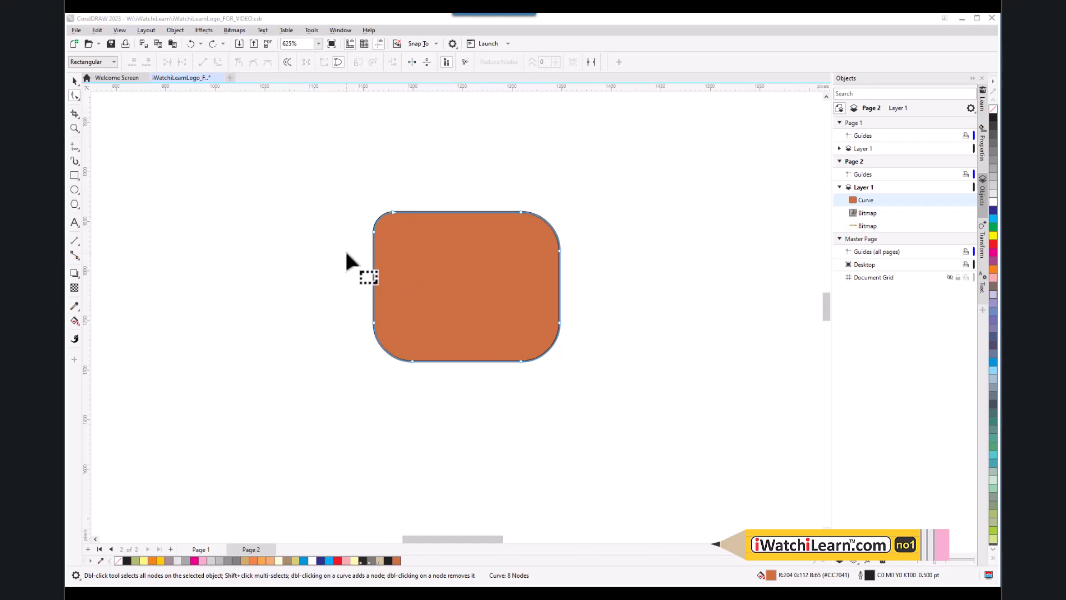
pyautogui.click(445, 62)
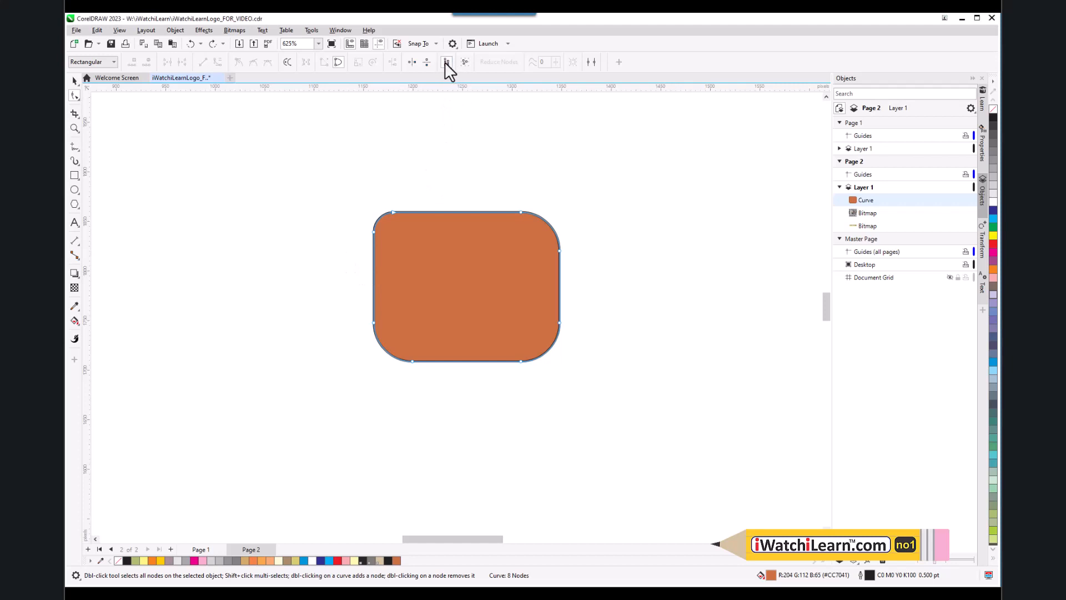
# - Select all eight nodes of the orange curve again and move the whole shape straight up
pyautogui.moveTo(331, 177); pyautogui.dragTo(624, 414)
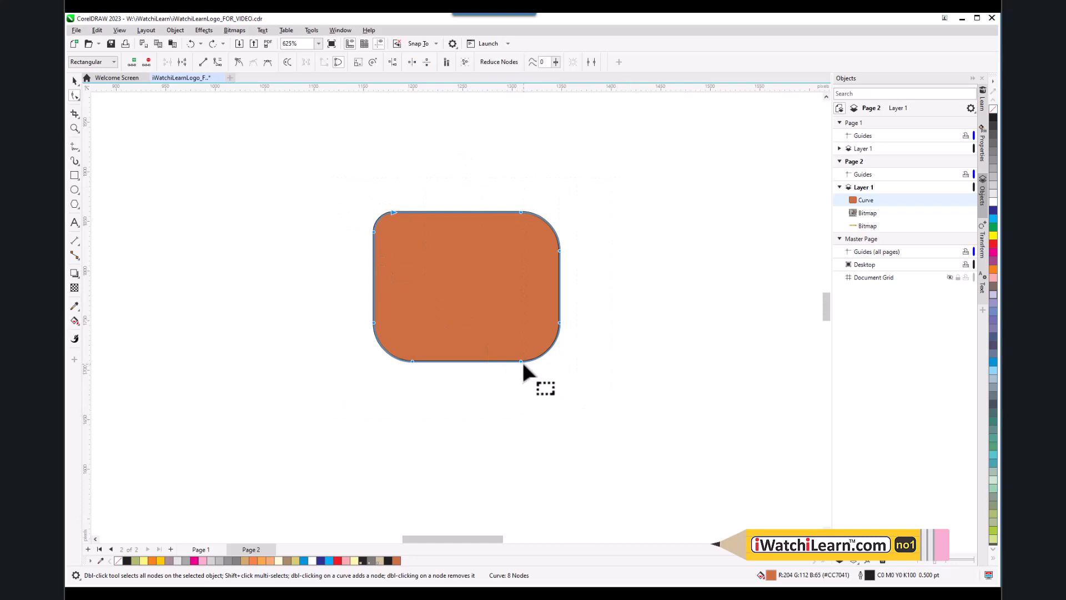
pyautogui.moveTo(522, 362); pyautogui.dragTo(520, 337)
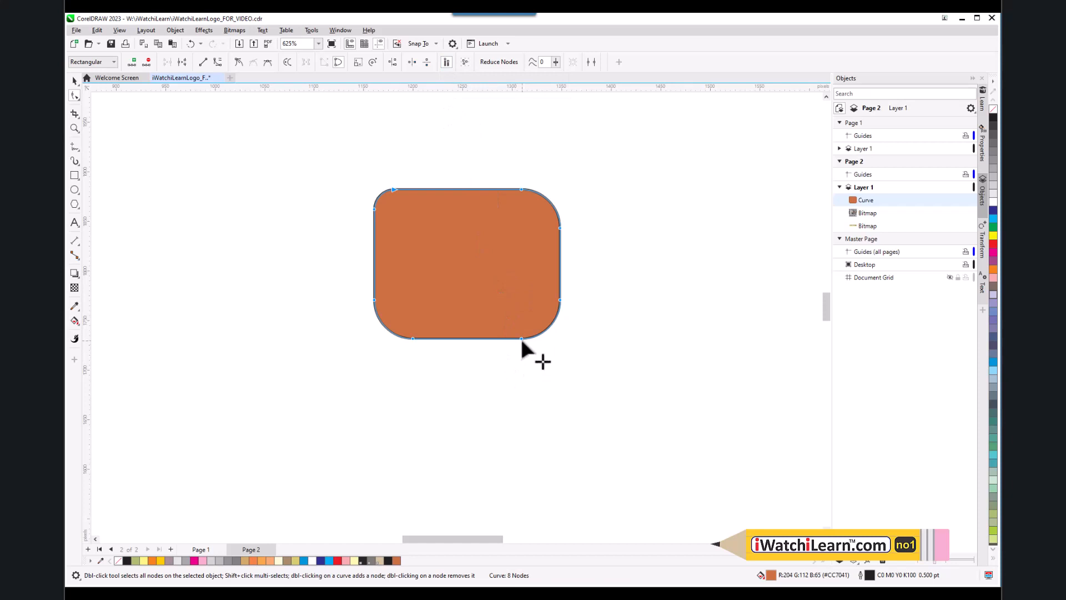
# - Try stretching all selected nodes to the right from the lower-right node in Elastic Mode, and undo the distortion
pyautogui.moveTo(522, 338); pyautogui.dragTo(611, 344)
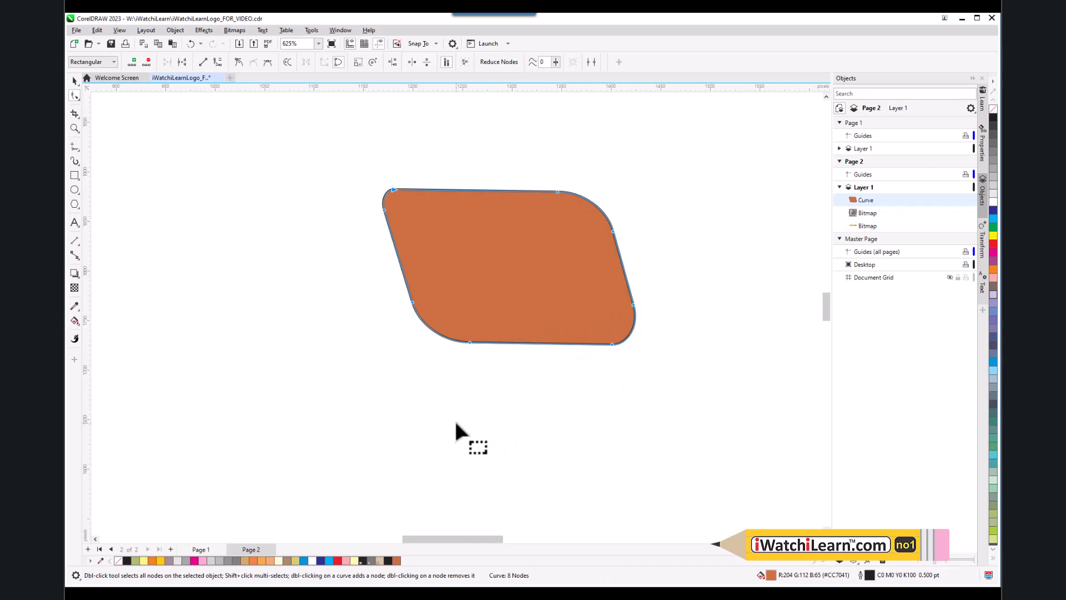
pyautogui.hotkey('ctrl', 'z')
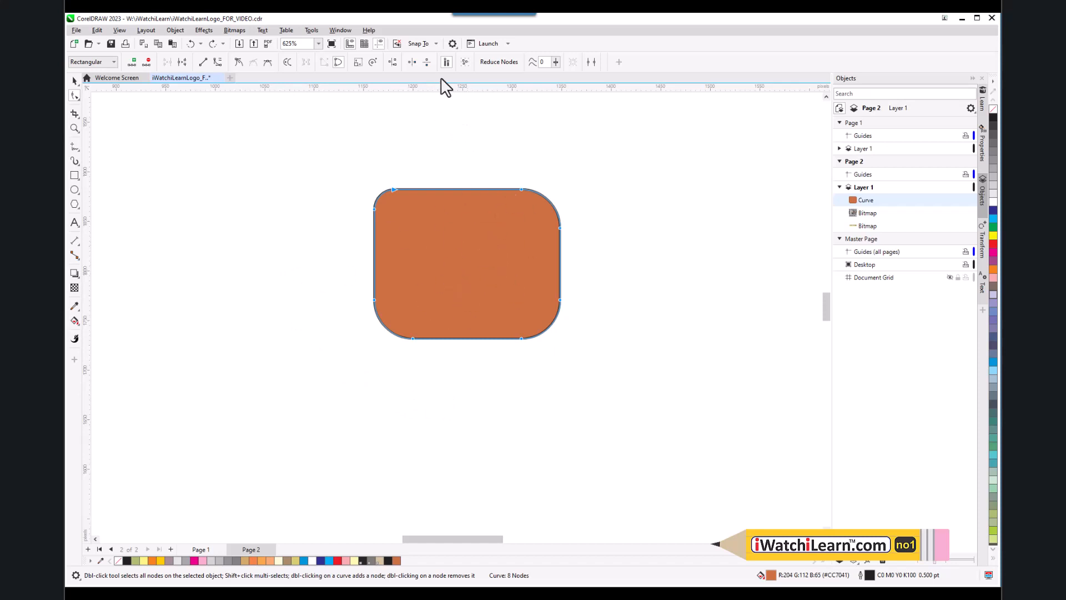
# - Select the four lower nodes of the orange curve and move them straight down to make the shape taller
pyautogui.click(324, 254)
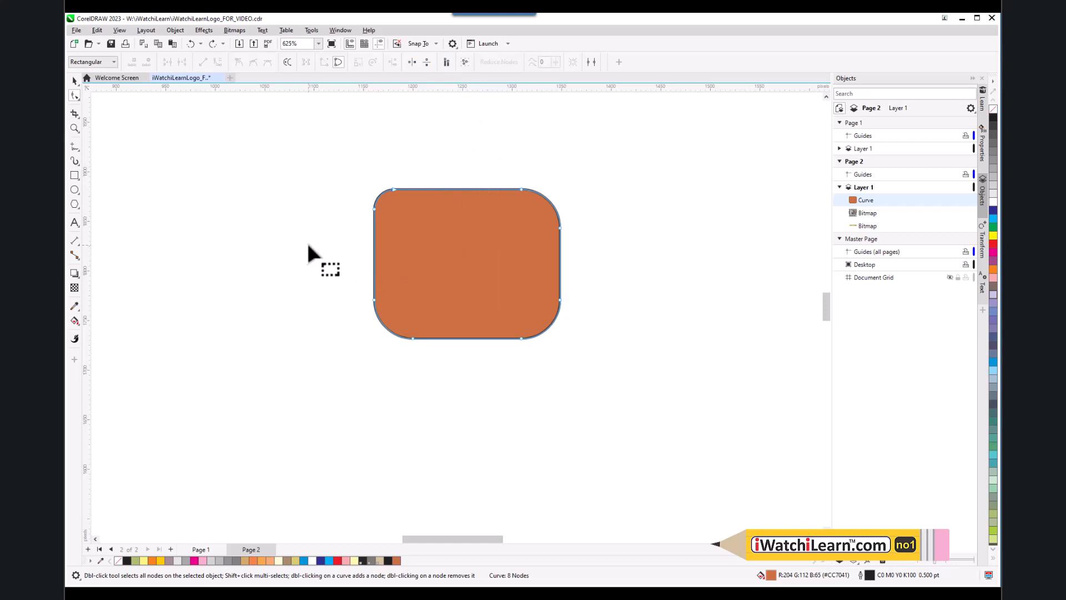
pyautogui.moveTo(322, 261); pyautogui.dragTo(650, 387)
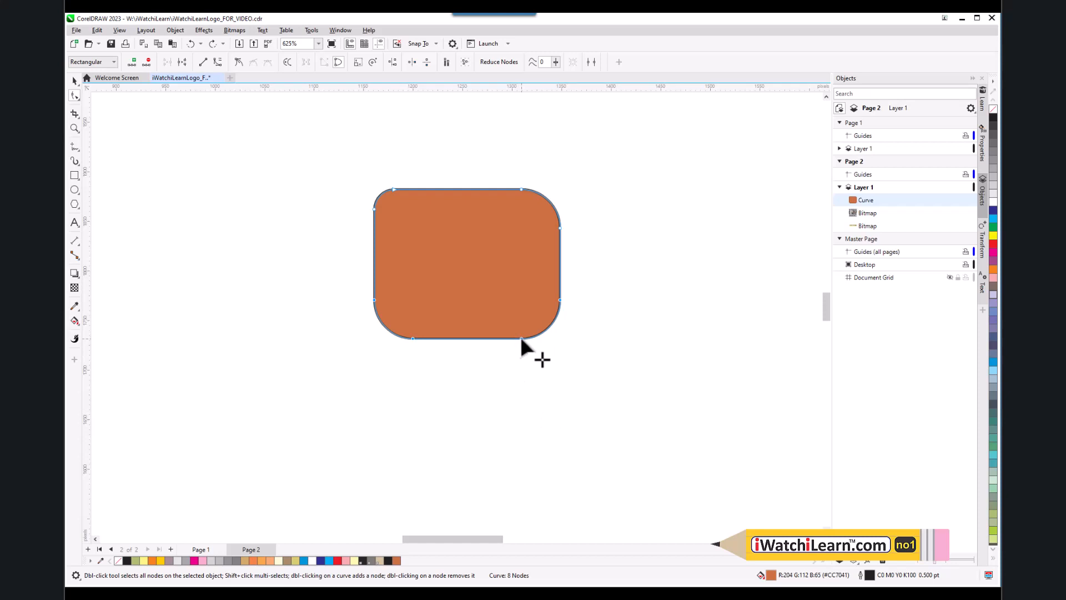
pyautogui.moveTo(521, 340); pyautogui.dragTo(519, 399)
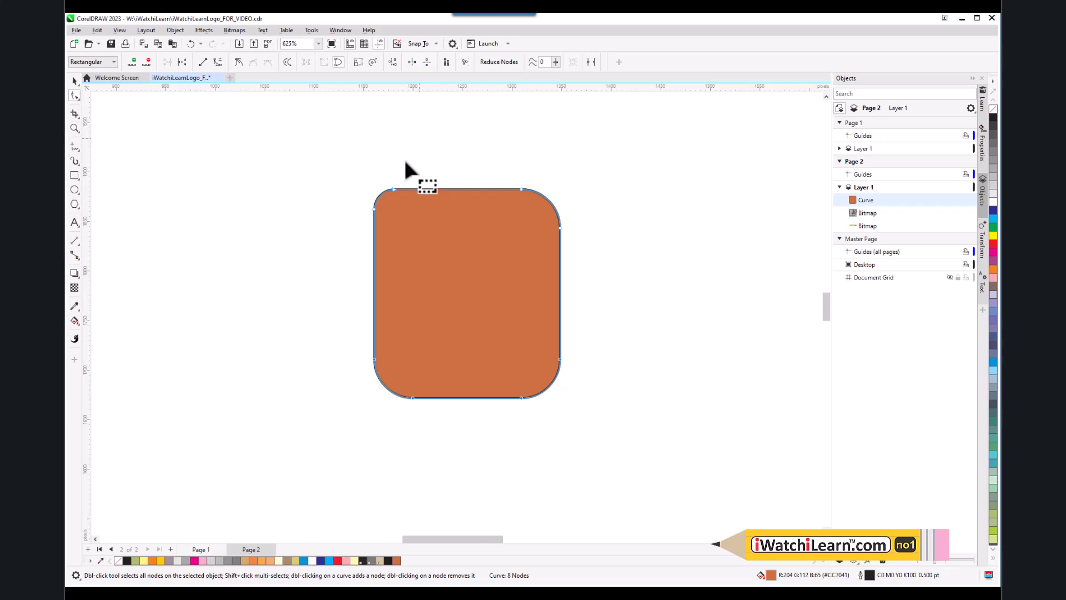
# - Switch to the Pick tool and delete the orange practice curve from the page
pyautogui.click(74, 81)
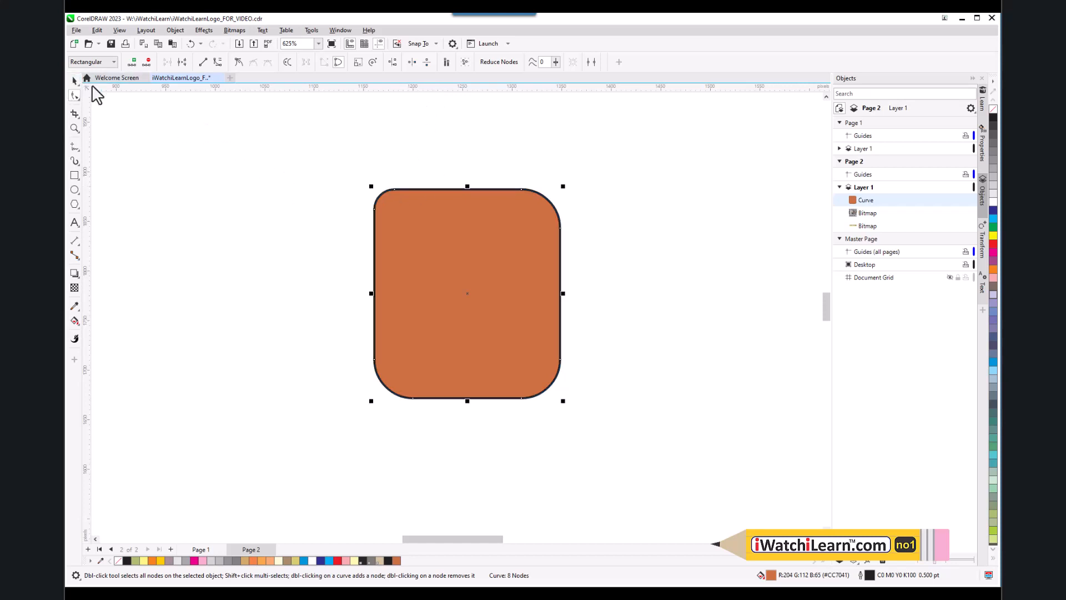
pyautogui.click(236, 224)
pyautogui.scroll(-2, 411, 285)
pyautogui.scroll(-5, 420, 288)
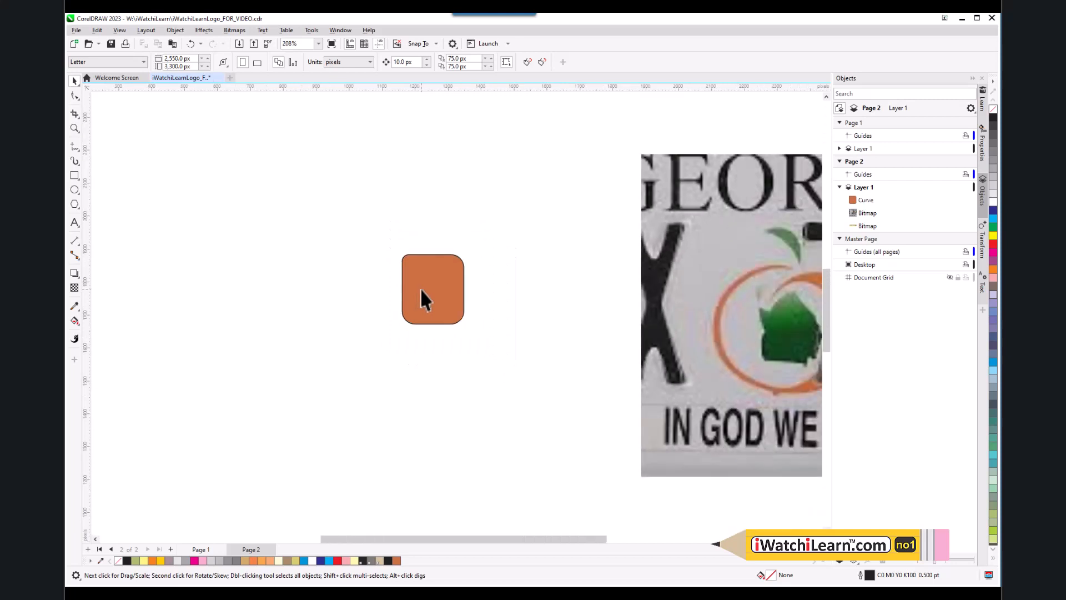
pyautogui.scroll(-3, 422, 307)
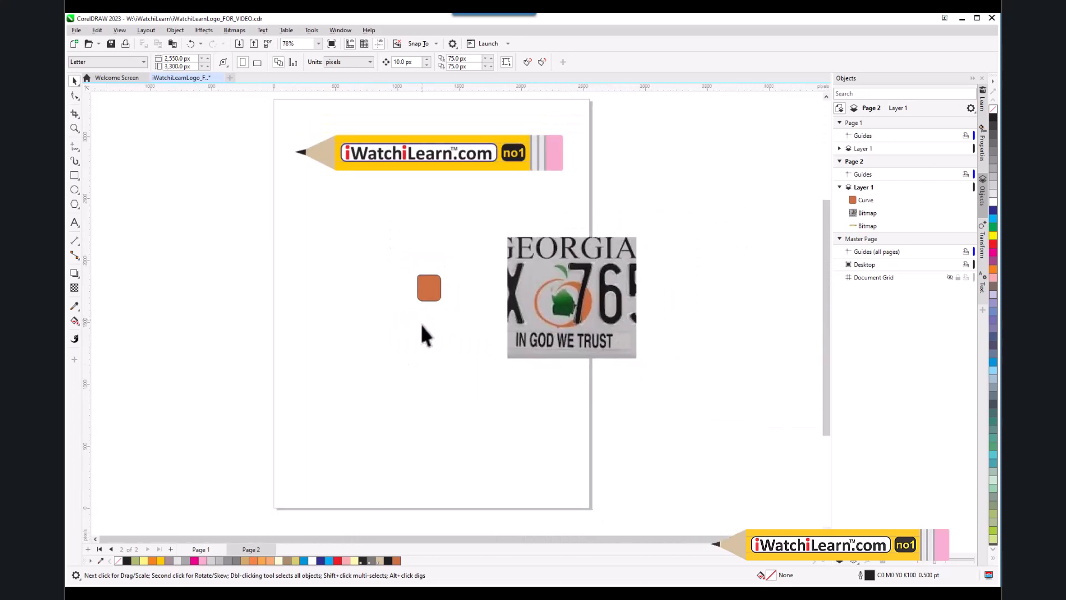
pyautogui.click(432, 297)
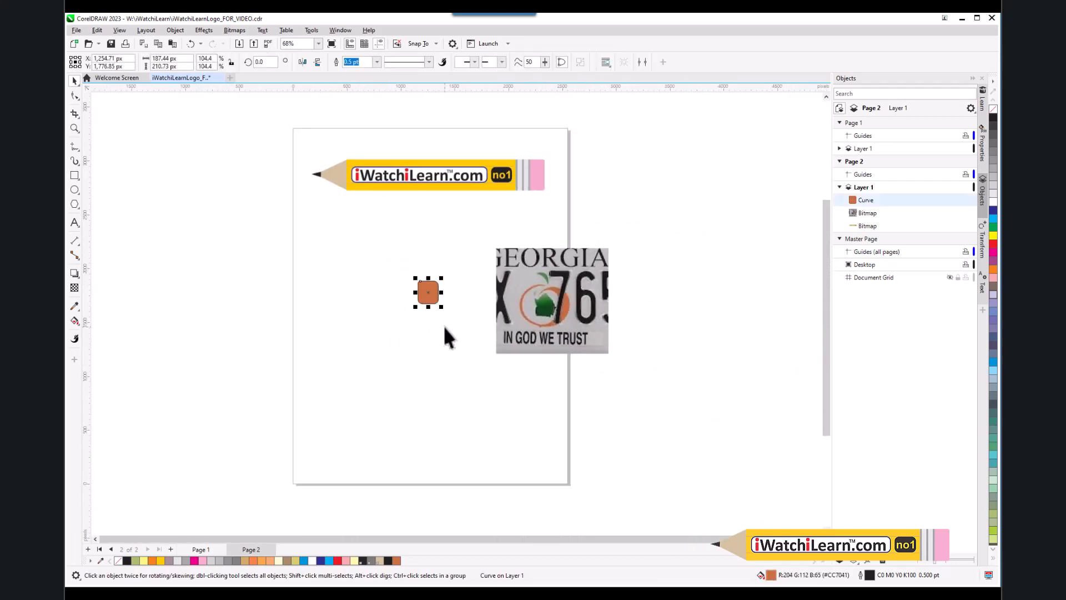
pyautogui.press('Delete')
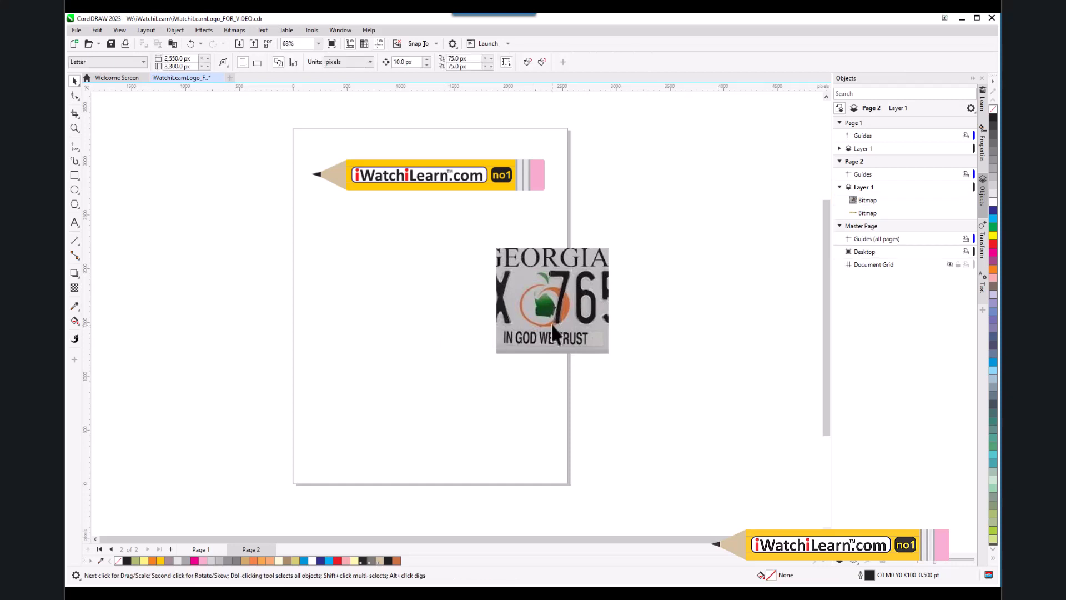
# - Move the Georgia license plate picture left so that it sits fully on the page beneath the pencil logo
pyautogui.moveTo(553, 332); pyautogui.dragTo(427, 322)
pyautogui.scroll(3, 414, 303)
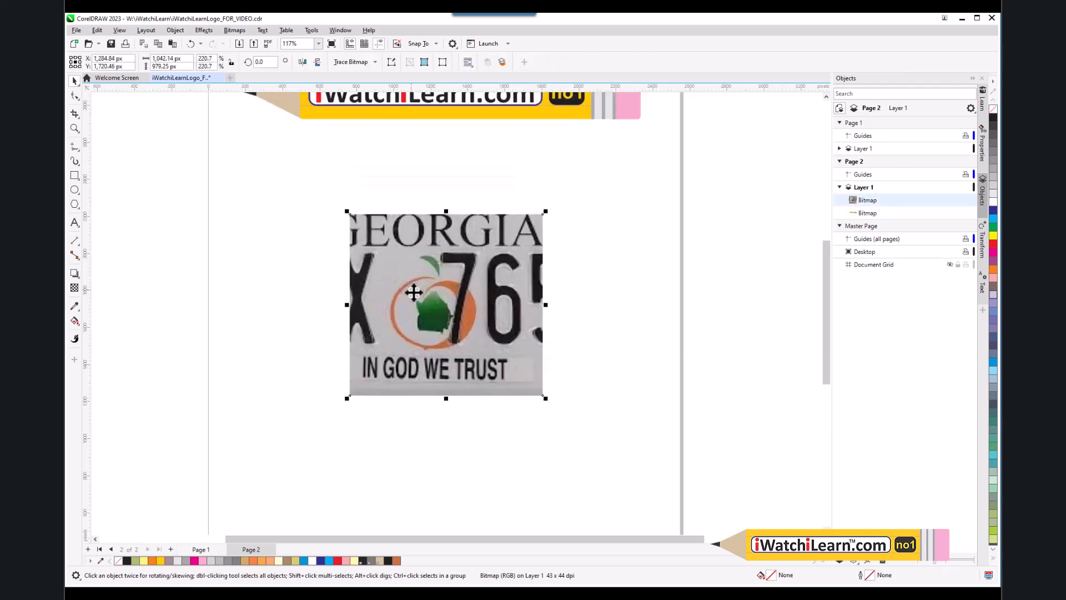
pyautogui.scroll(2, 413, 292)
pyautogui.scroll(-1, 451, 318)
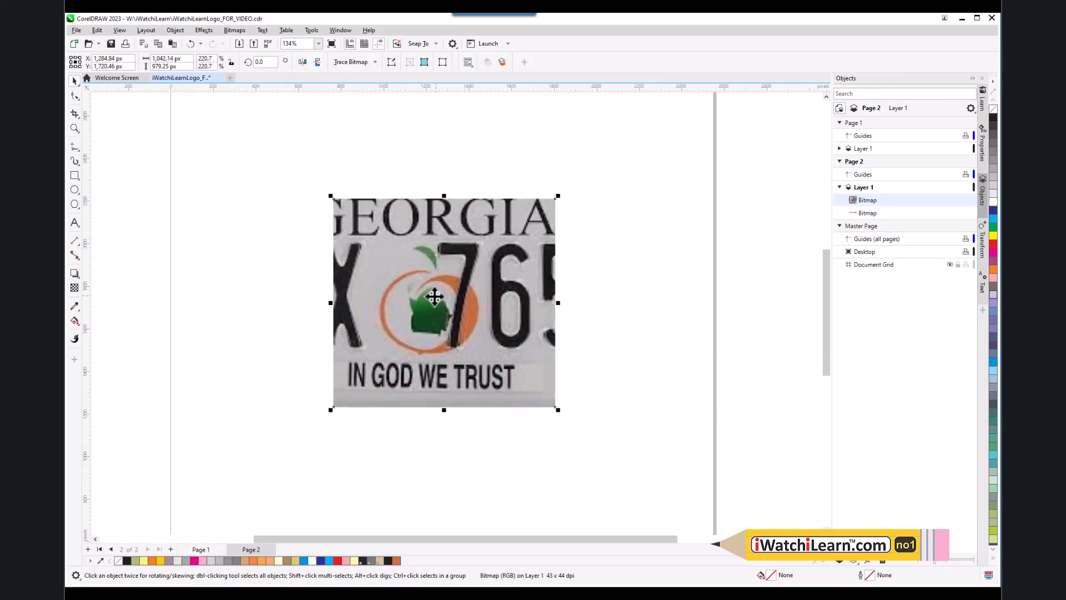
pyautogui.scroll(3, 434, 297)
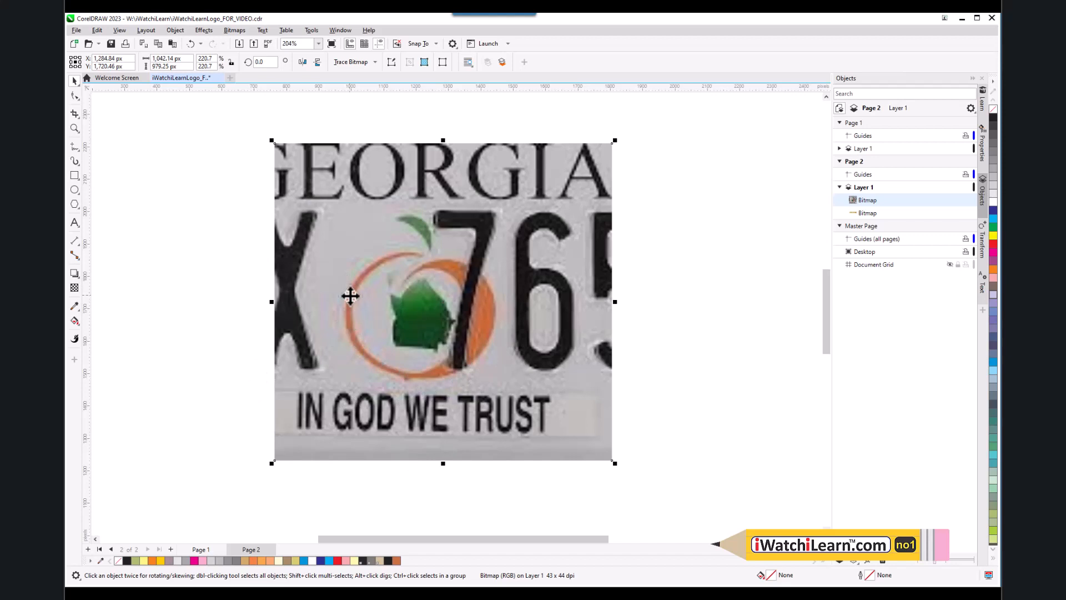
# - Lock the license plate bitmap in place as the tracing reference
pyautogui.click(222, 277)
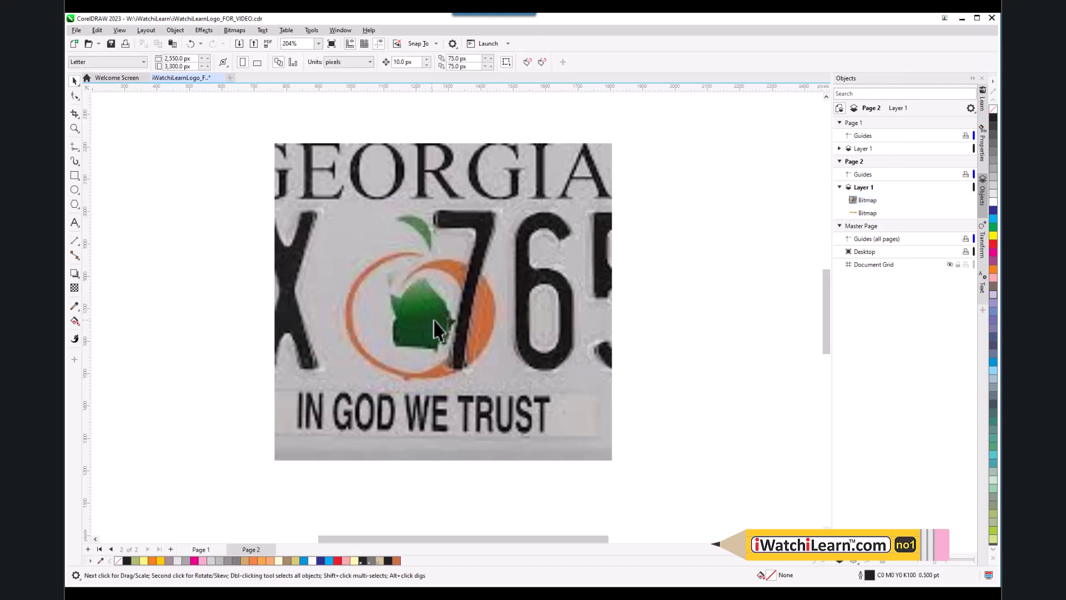
pyautogui.click(372, 245)
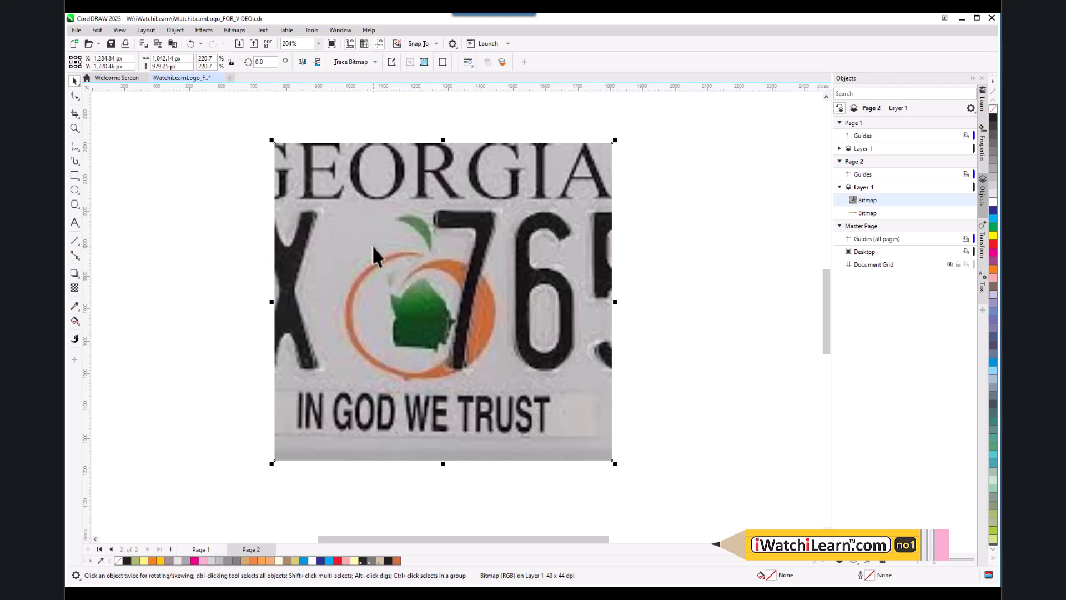
pyautogui.rightClick(372, 245)
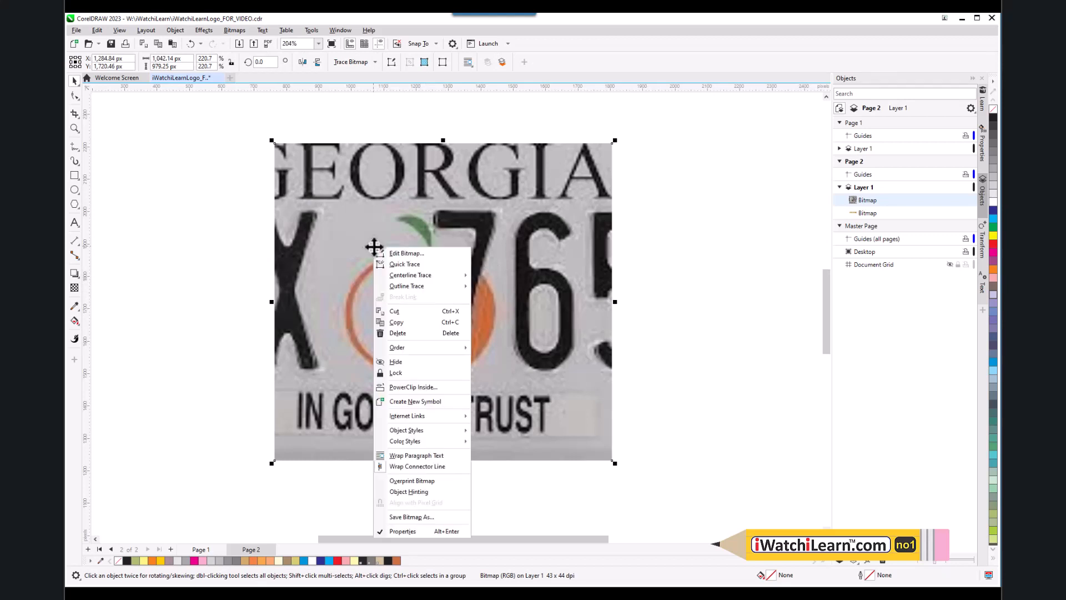
pyautogui.click(413, 370)
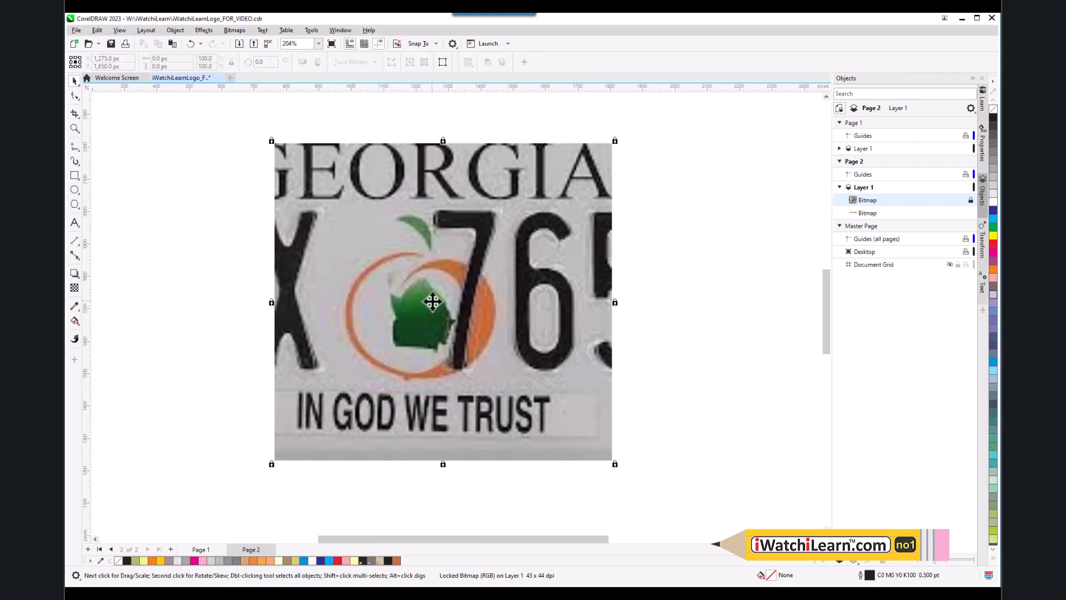
# - With the Bézier tool, start a practice path over the plate with a curved segment from the digit 7 to the peach's lower edge
pyautogui.click(79, 153)
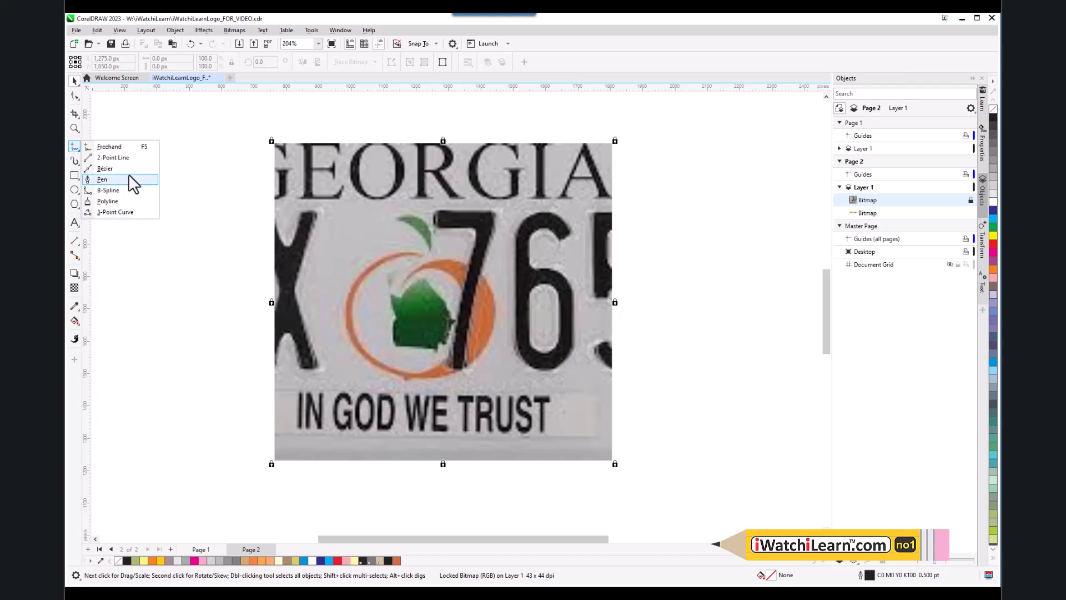
pyautogui.click(112, 169)
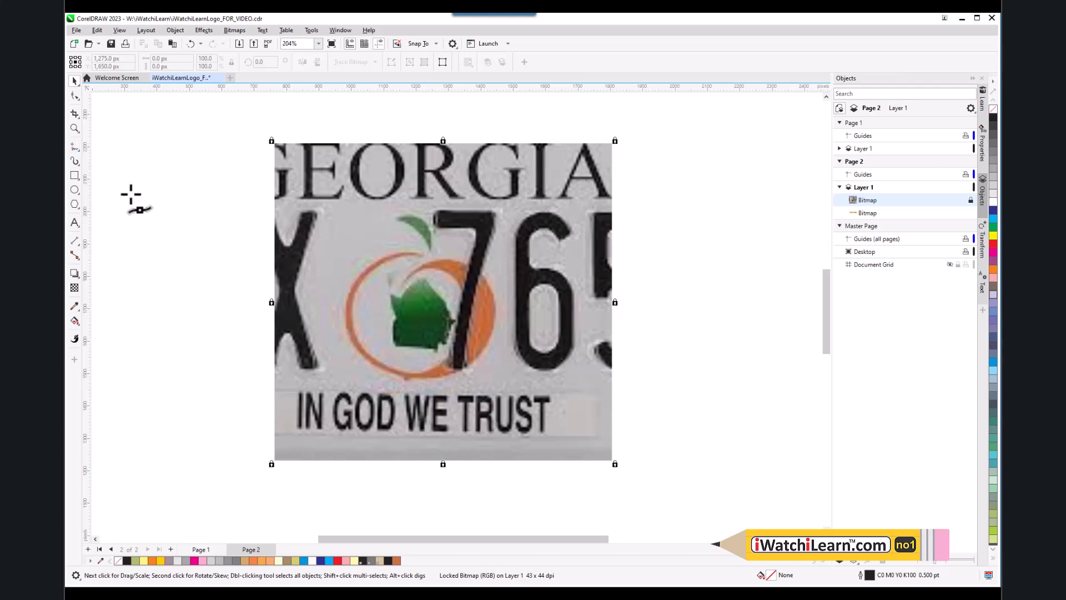
pyautogui.scroll(1, 391, 300)
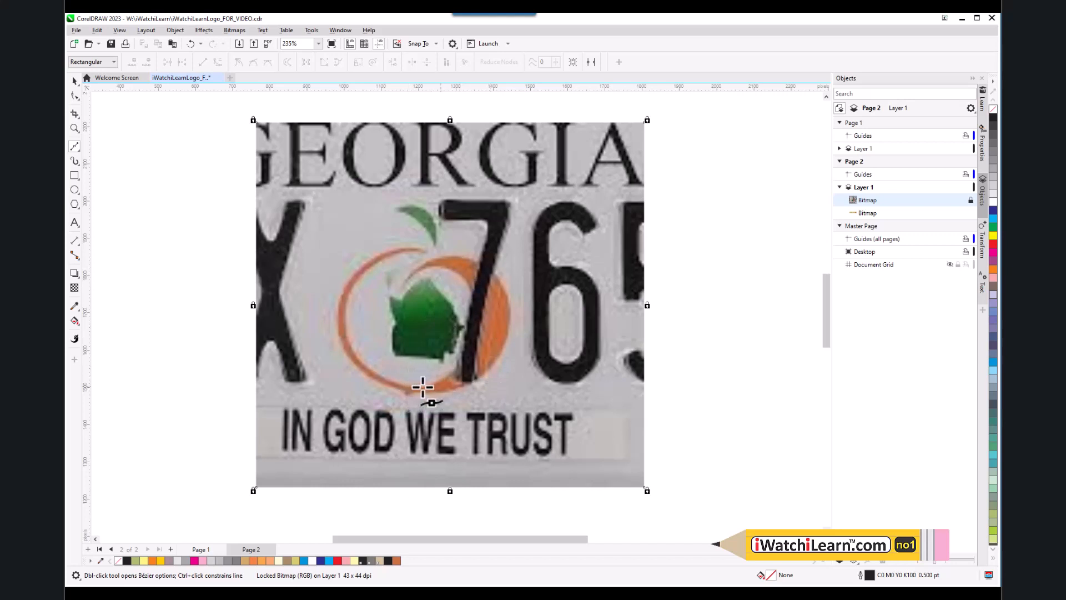
pyautogui.click(476, 320)
pyautogui.moveTo(428, 383); pyautogui.dragTo(387, 405)
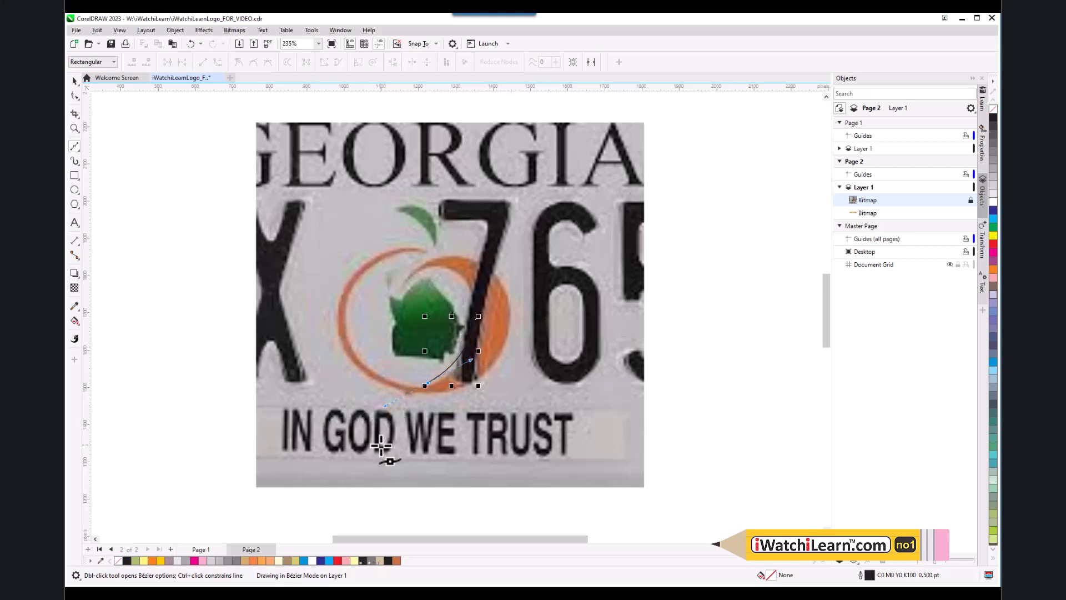
pyautogui.press('space')
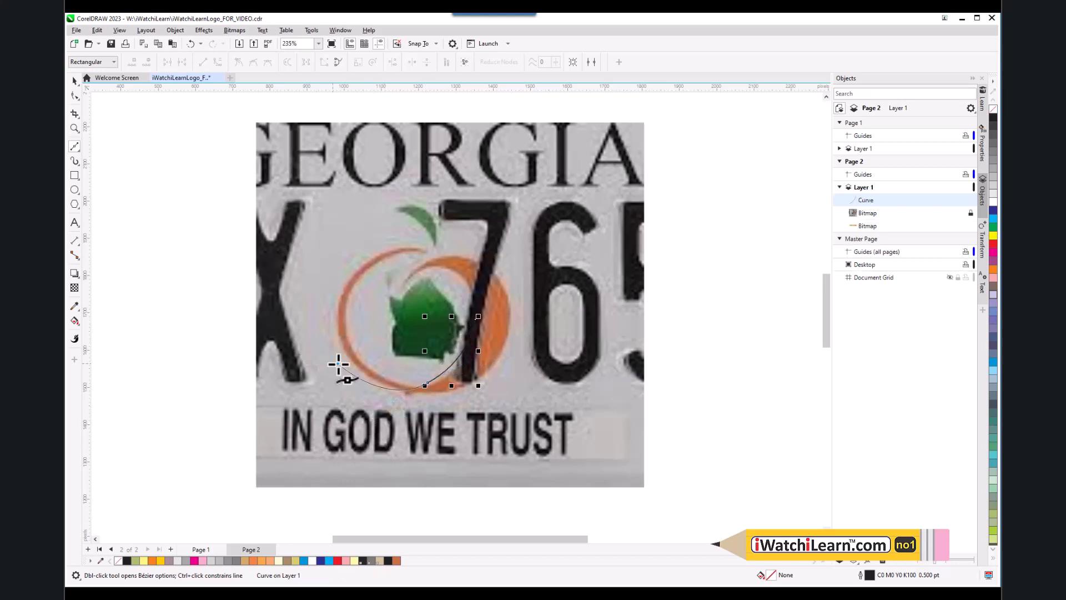
# - Extend the practice path beyond the plate's left edge with straight segments, then try a curved segment at its upper end and undo it
pyautogui.moveTo(337, 364); pyautogui.dragTo(185, 329)
pyautogui.click(174, 304)
pyautogui.click(188, 264)
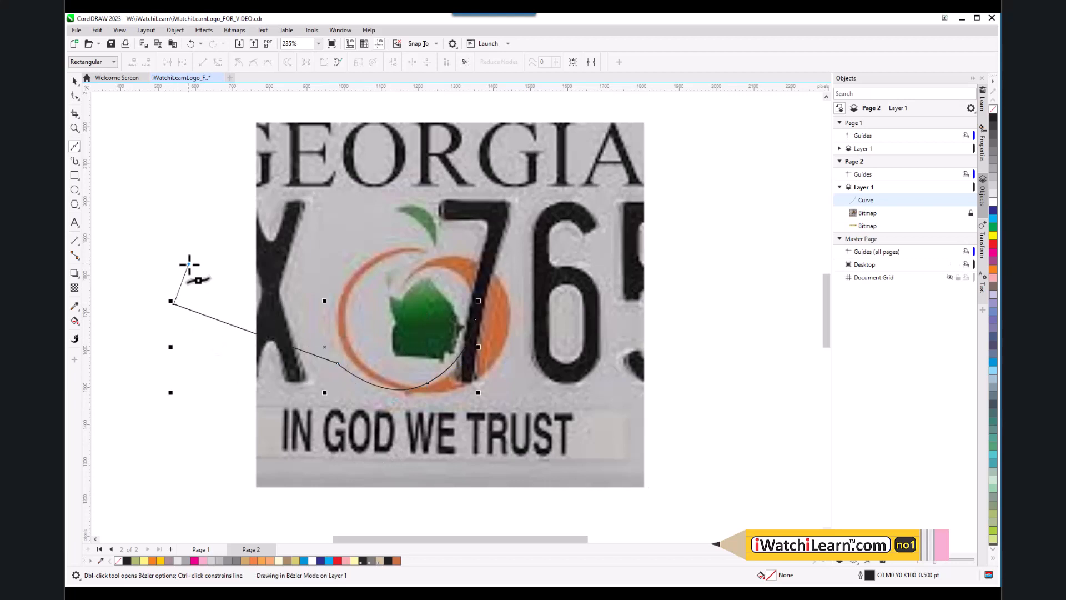
pyautogui.click(162, 188)
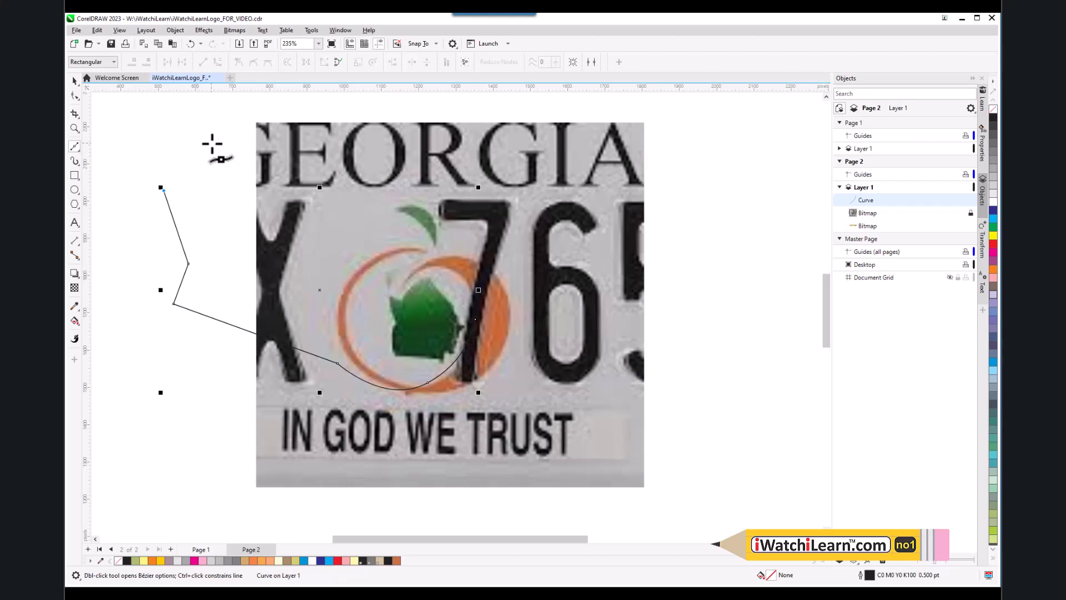
pyautogui.moveTo(212, 144); pyautogui.dragTo(289, 139)
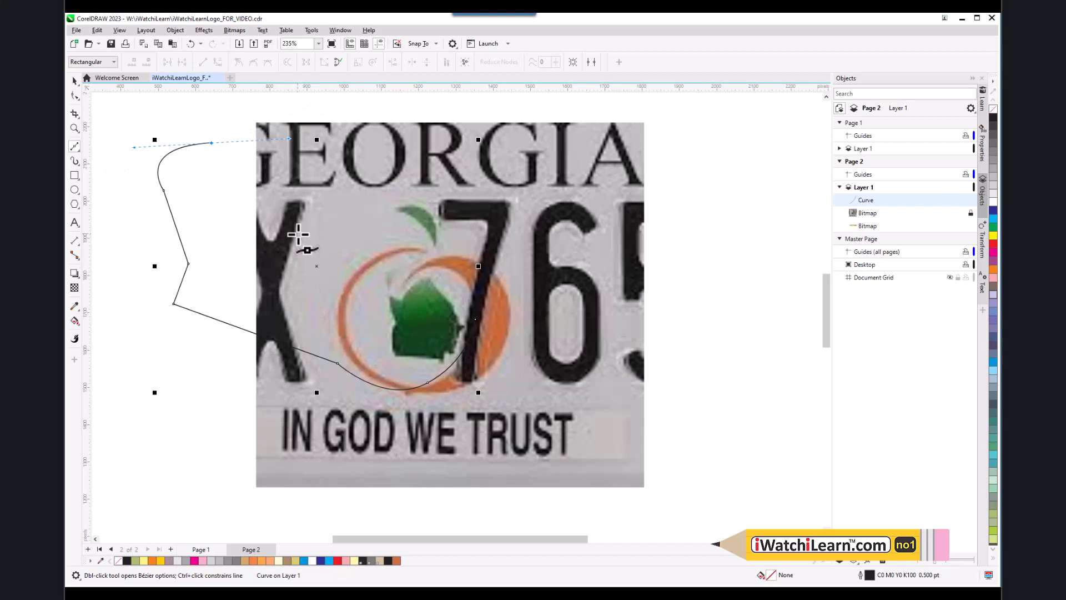
pyautogui.hotkey('ctrl', 'z')
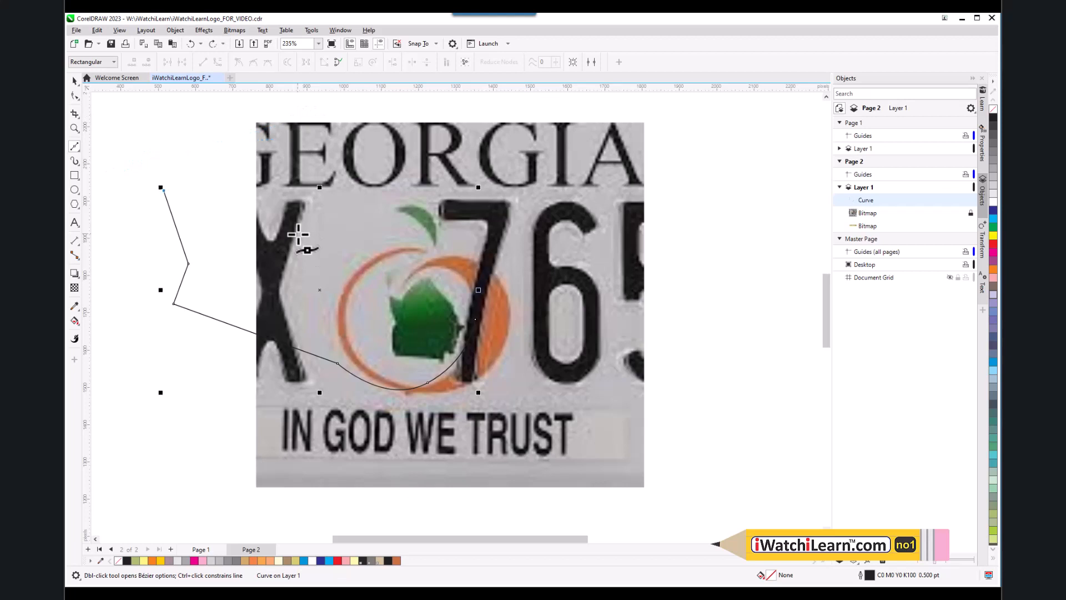
# - Switch to the Pick tool and delete the Bézier practice path
pyautogui.click(73, 81)
pyautogui.scroll(-2, 400, 327)
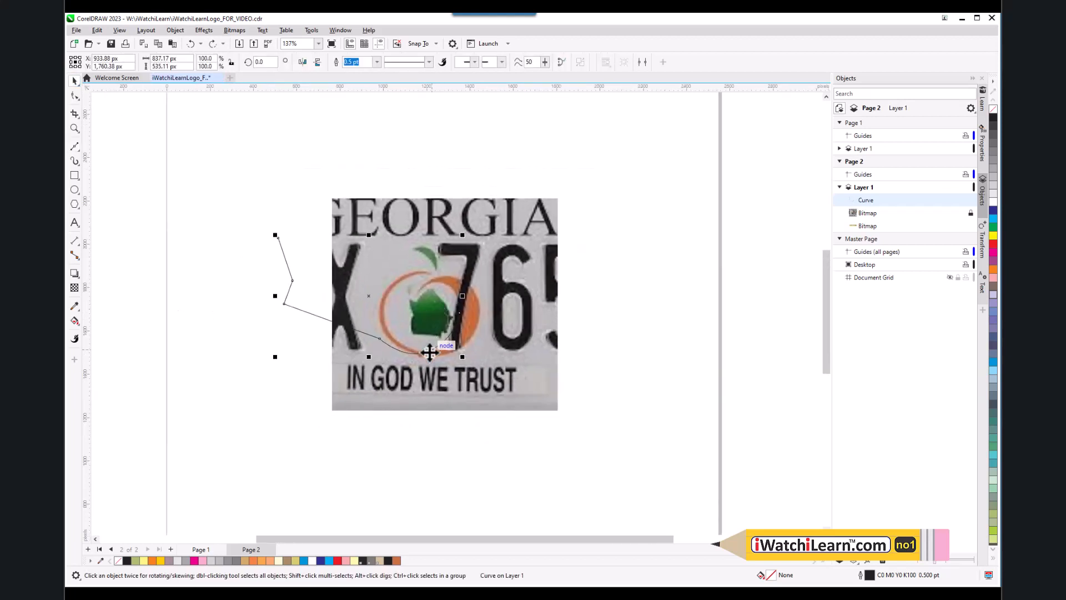
pyautogui.press('Delete')
pyautogui.scroll(-2, 418, 351)
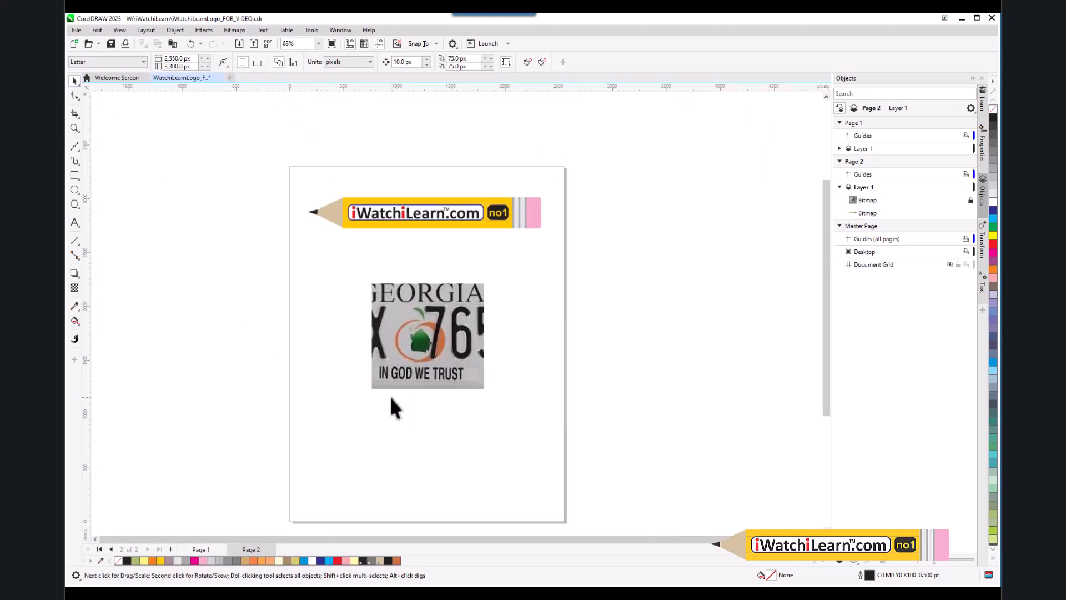
# - With the Bézier tool, draw a nearly horizontal straight segment below the plate picture and continue it with an upward-curving segment
pyautogui.scroll(3, 397, 396)
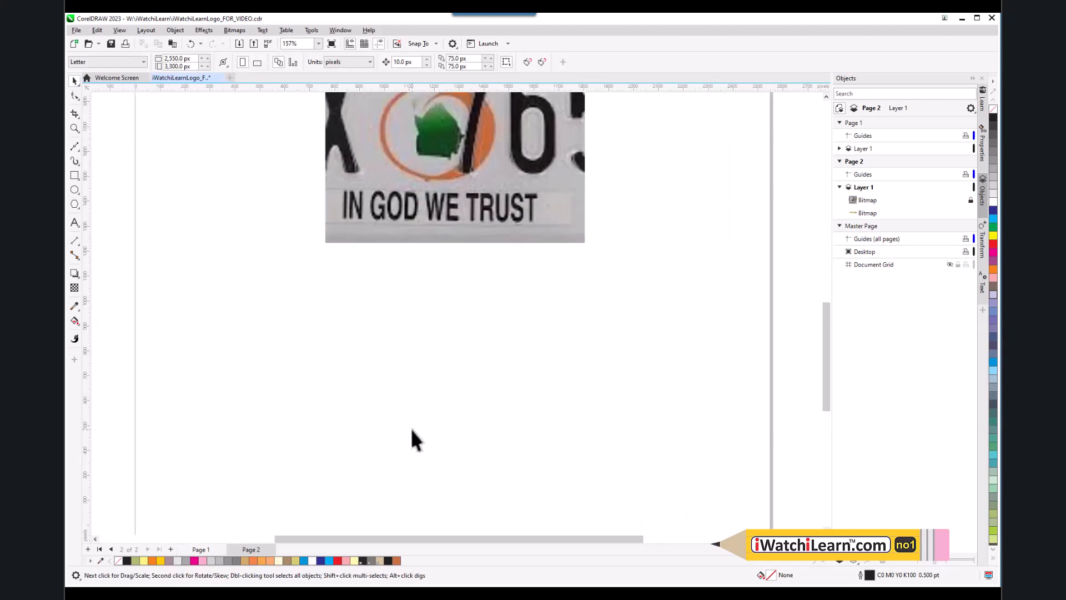
pyautogui.click(74, 147)
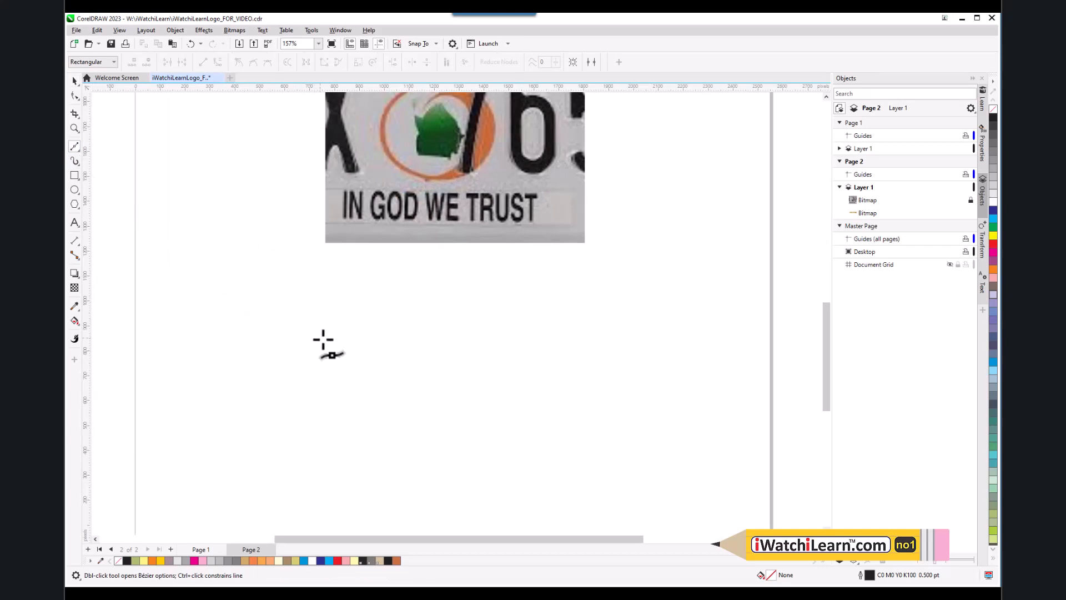
pyautogui.click(296, 367)
pyautogui.click(411, 374)
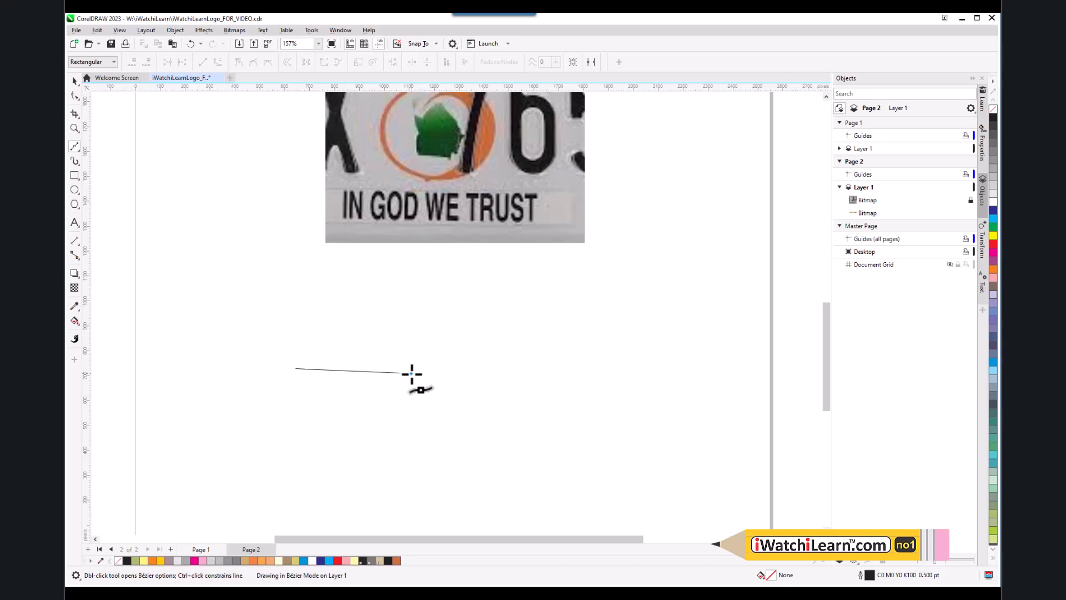
pyautogui.press('space')
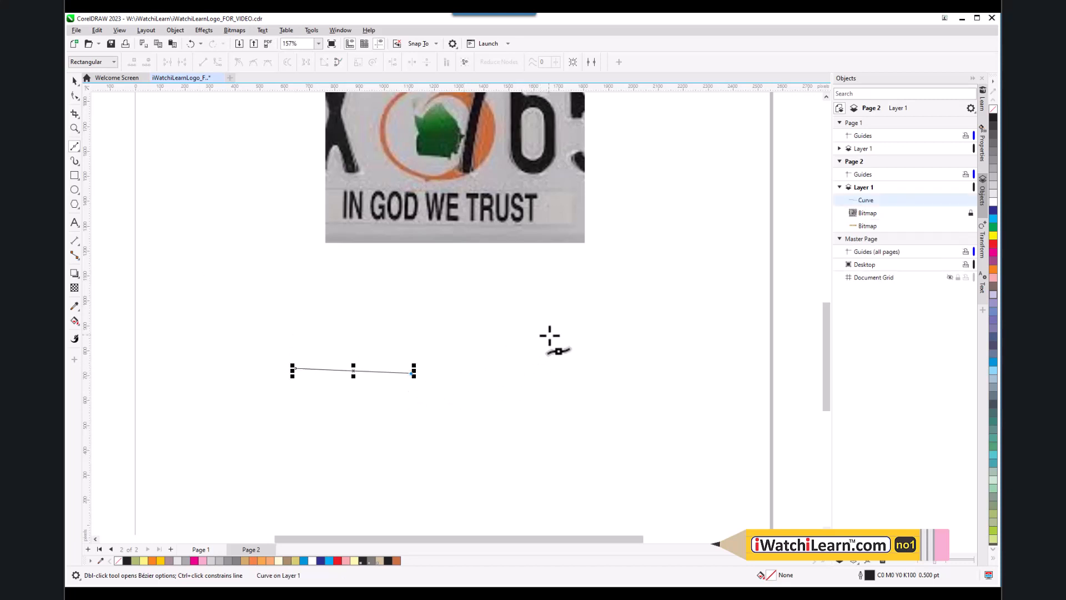
pyautogui.moveTo(550, 335); pyautogui.dragTo(613, 287)
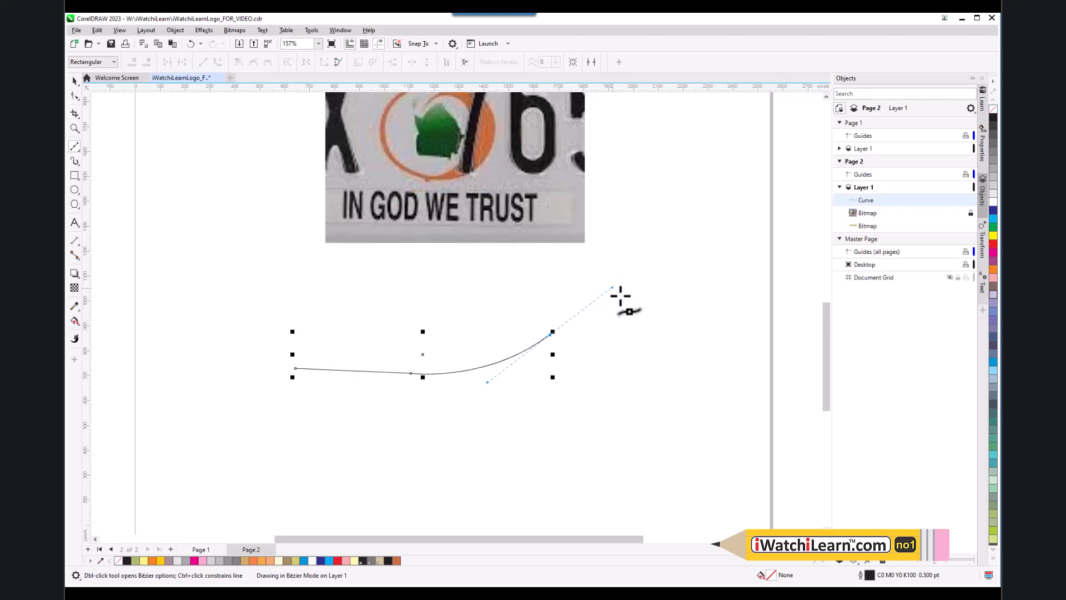
# - Continue the Bézier path with a rounded bend on the right and a long curve back beneath the starting node
pyautogui.scroll(-2, 341, 350)
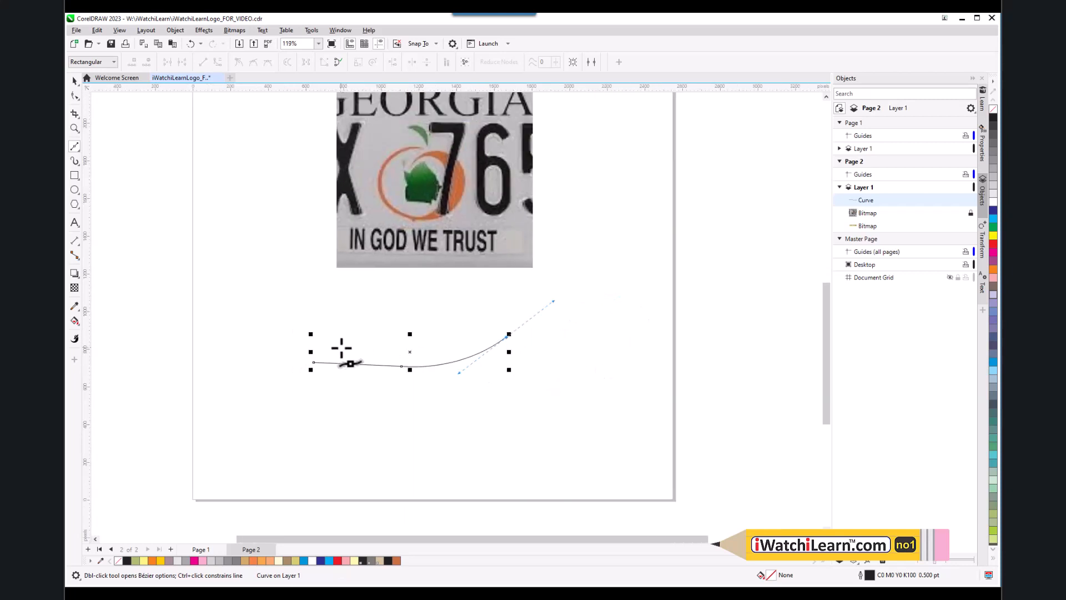
pyautogui.moveTo(568, 365)
pyautogui.mouseDown()
pyautogui.moveTo(568, 431)
pyautogui.moveTo(552, 409)
pyautogui.moveTo(547, 417)
pyautogui.mouseUp()
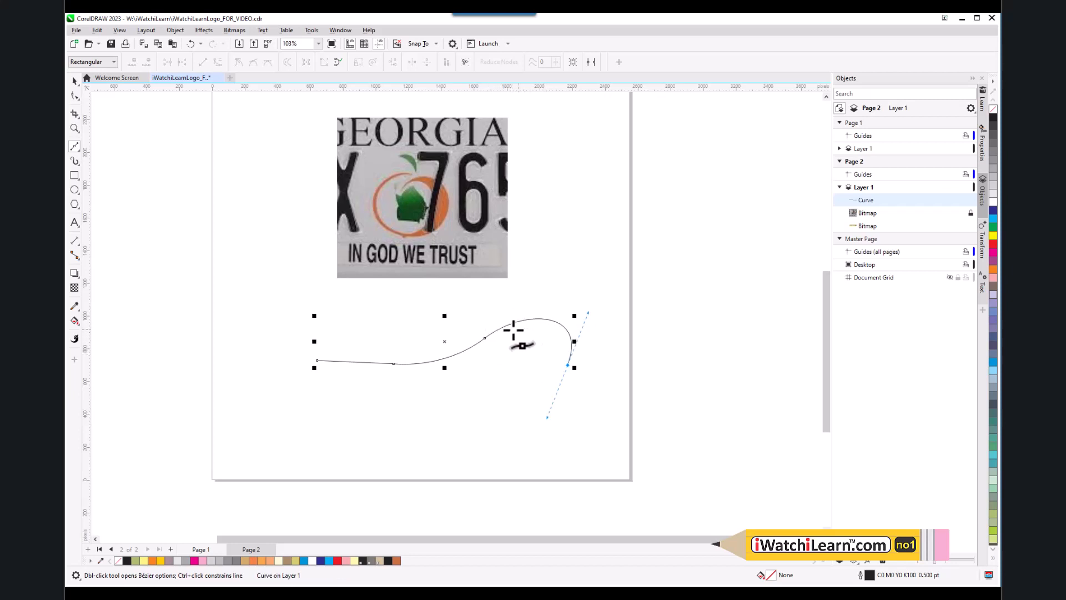
pyautogui.scroll(-1, 502, 316)
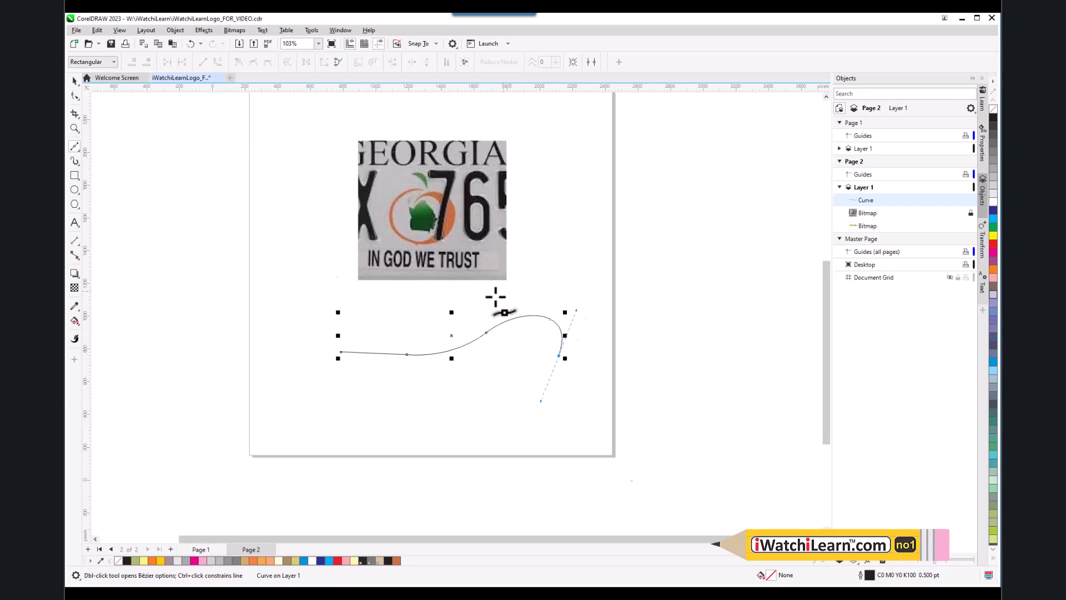
pyautogui.click(336, 403)
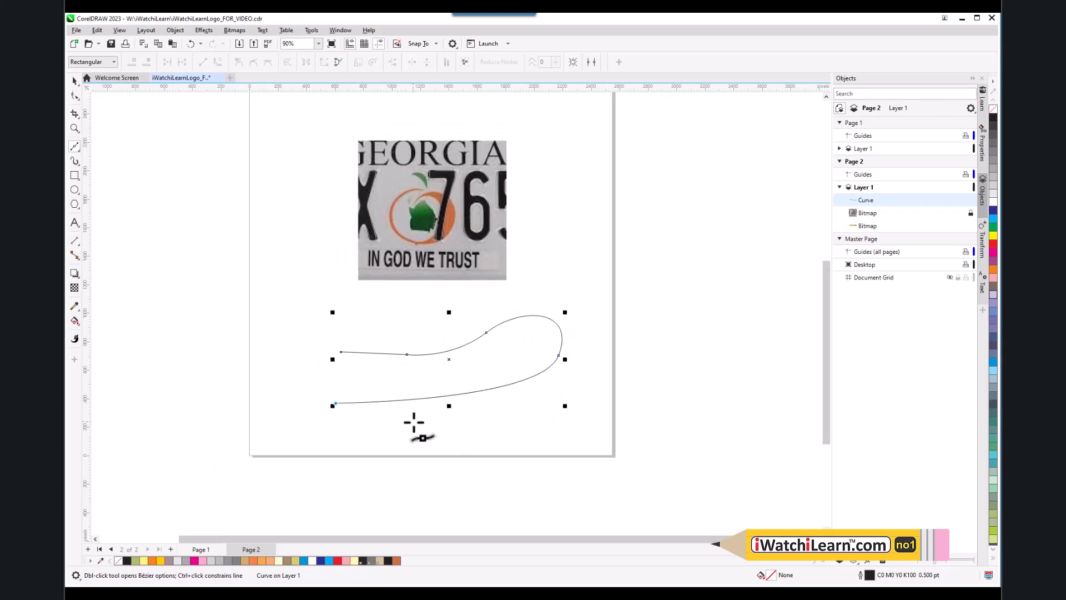
# - Undo the practice path's long return curve and end the path by switching to the Pick tool
pyautogui.hotkey('ctrl', 'z')
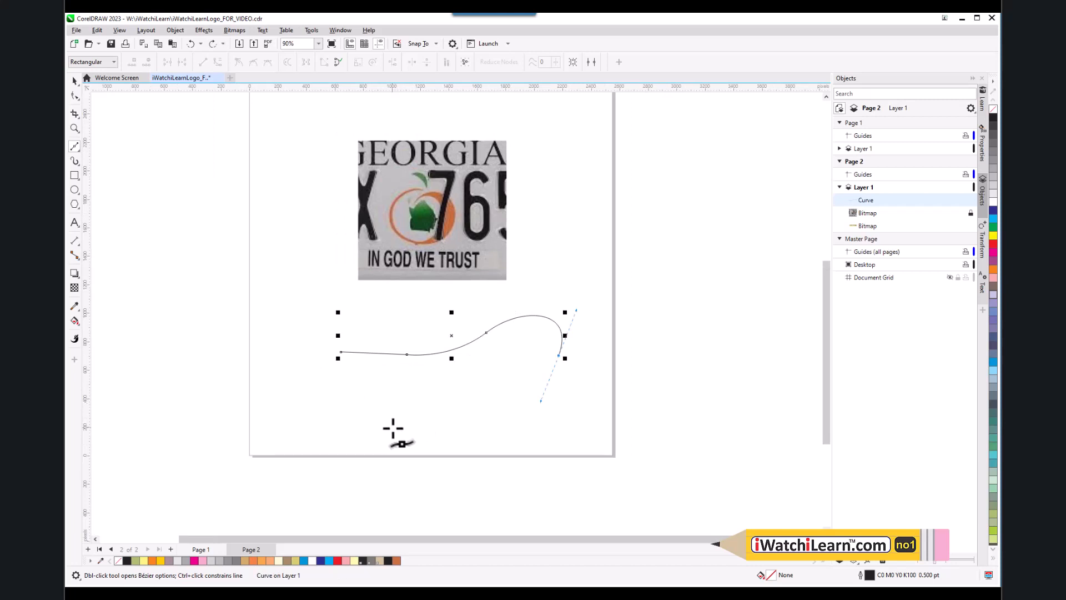
pyautogui.press('space')
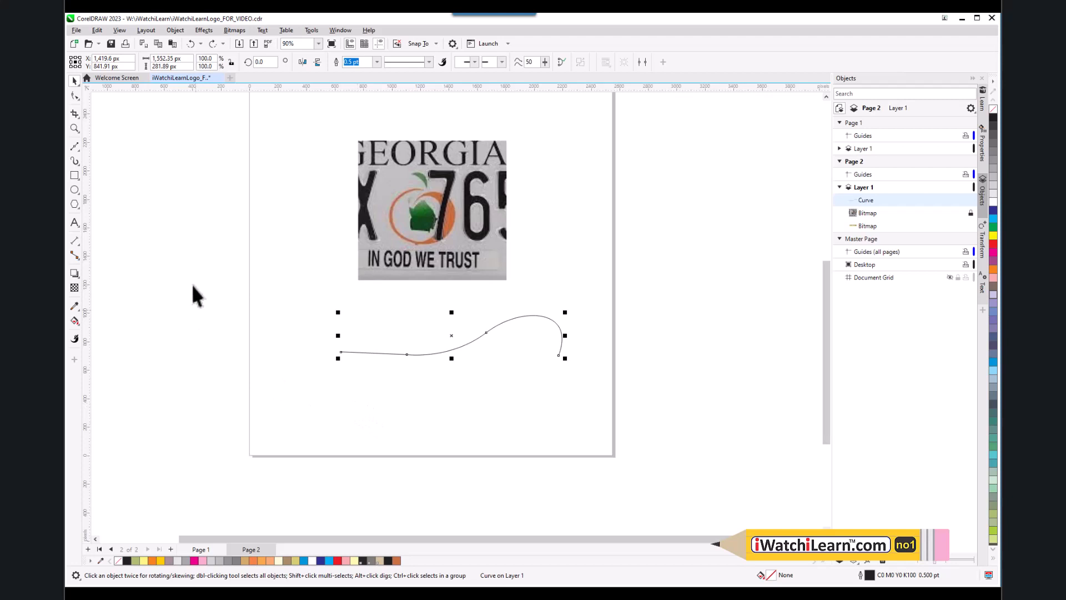
# - Draw a second Bézier path below the first with a straight segment, an upward curve, a sharp corner into a hump and a rounded bend
pyautogui.click(74, 147)
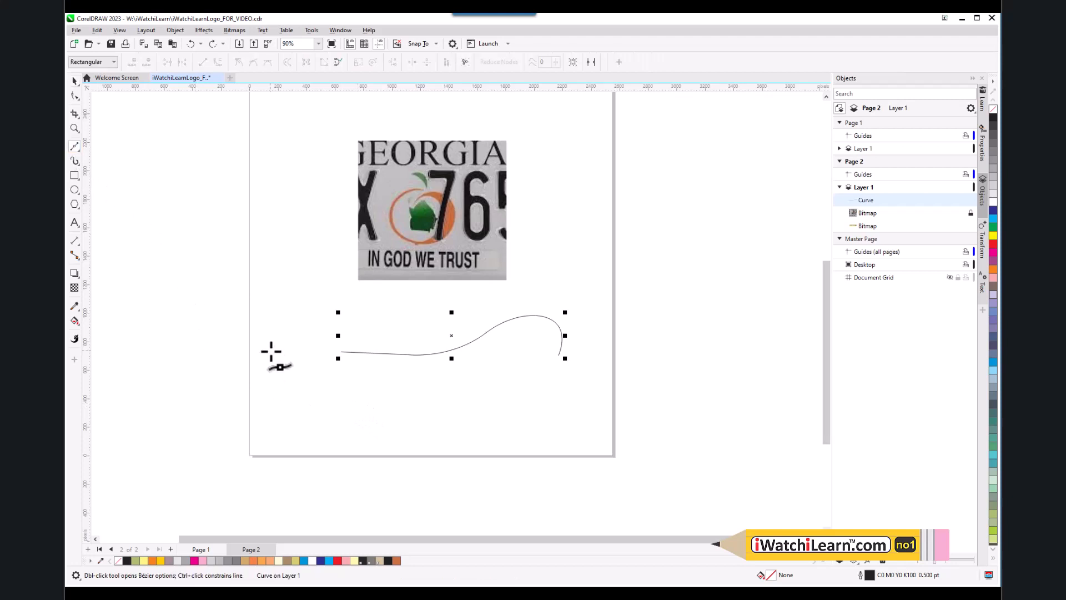
pyautogui.click(334, 404)
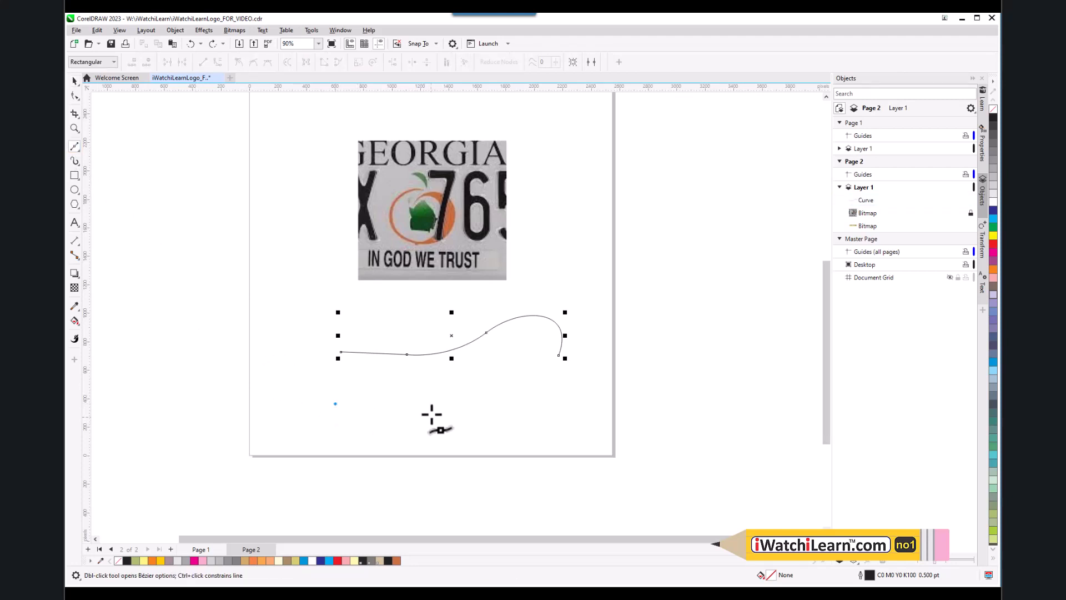
pyautogui.click(432, 413)
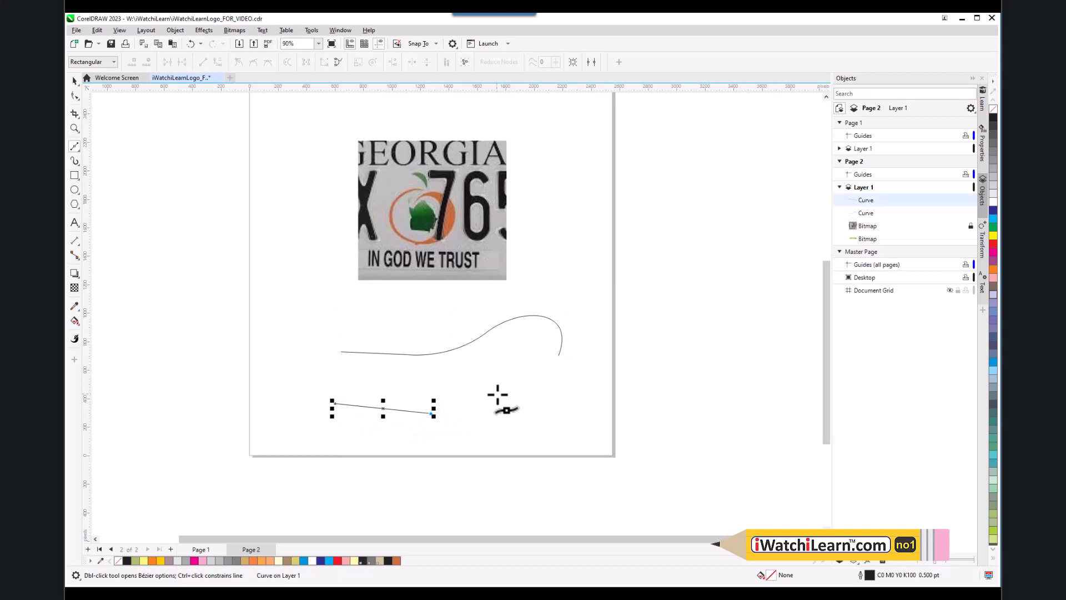
pyautogui.moveTo(497, 394); pyautogui.dragTo(517, 370)
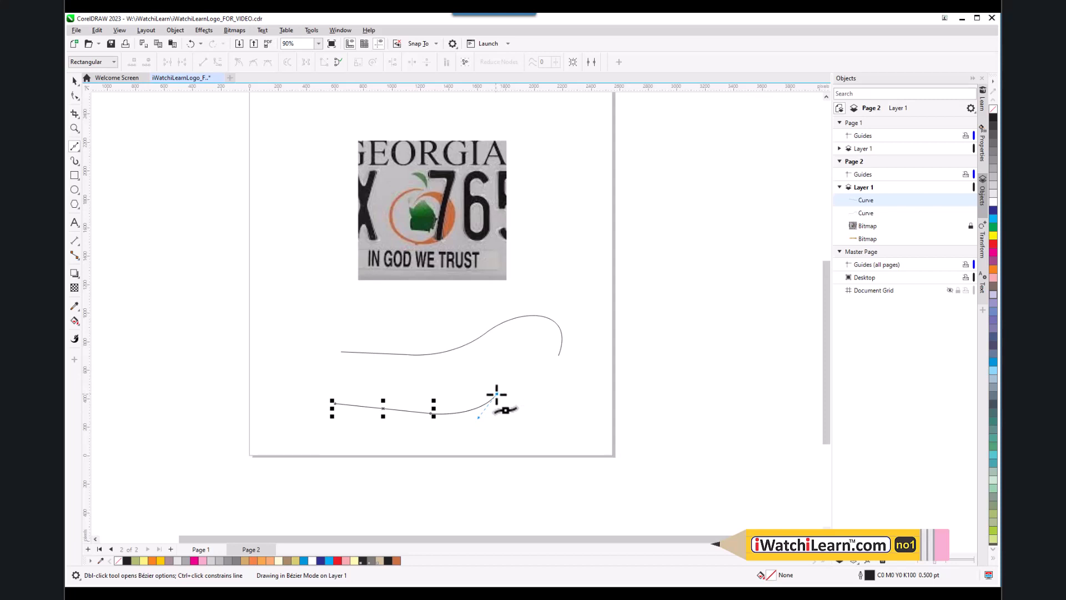
pyautogui.click(496, 394)
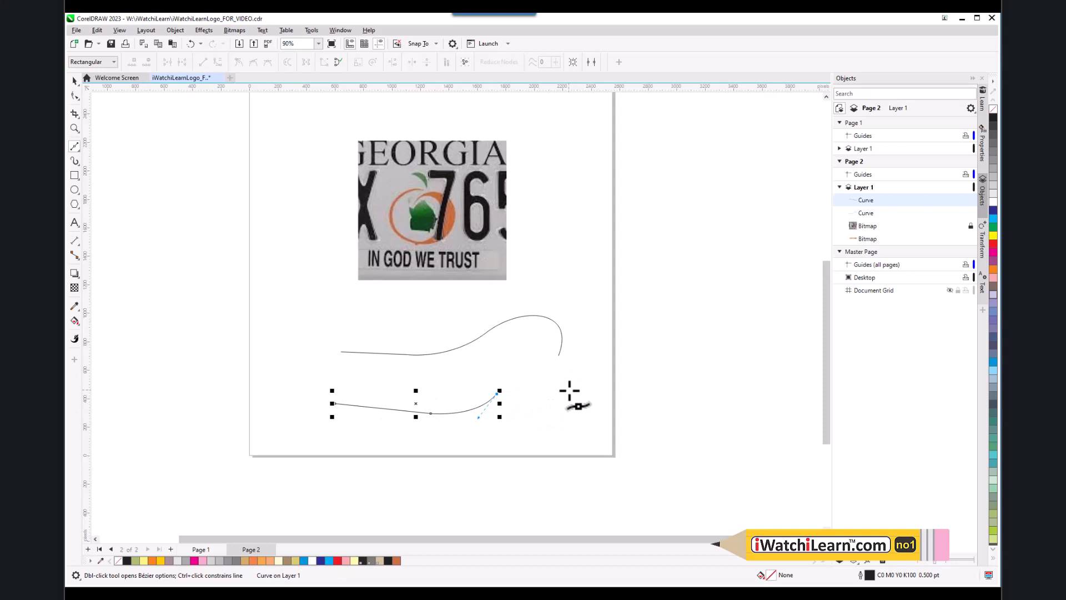
pyautogui.moveTo(570, 389); pyautogui.dragTo(647, 425)
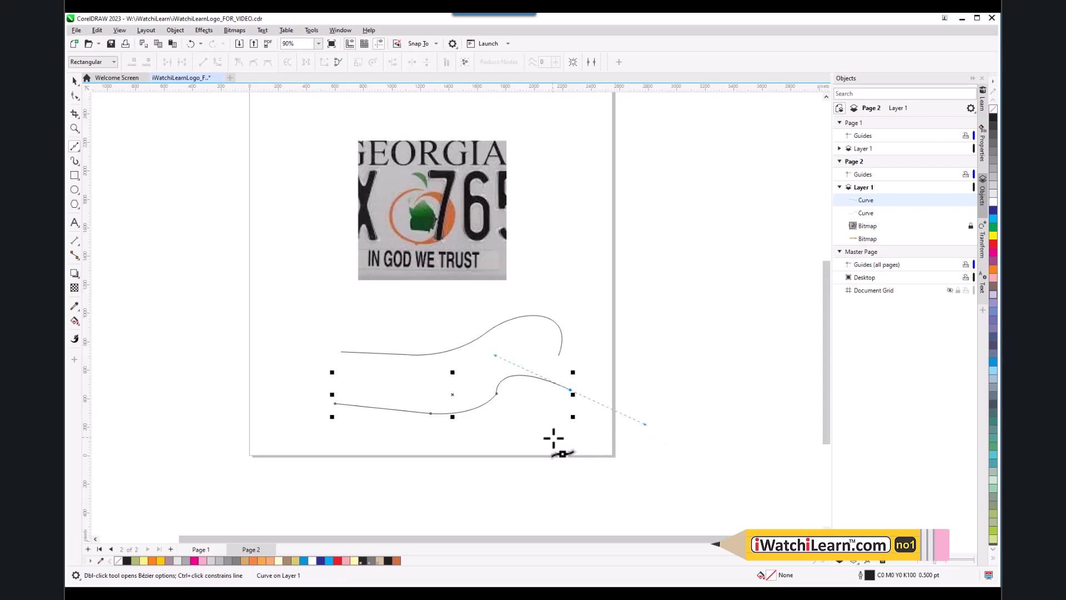
pyautogui.moveTo(554, 439); pyautogui.dragTo(506, 442)
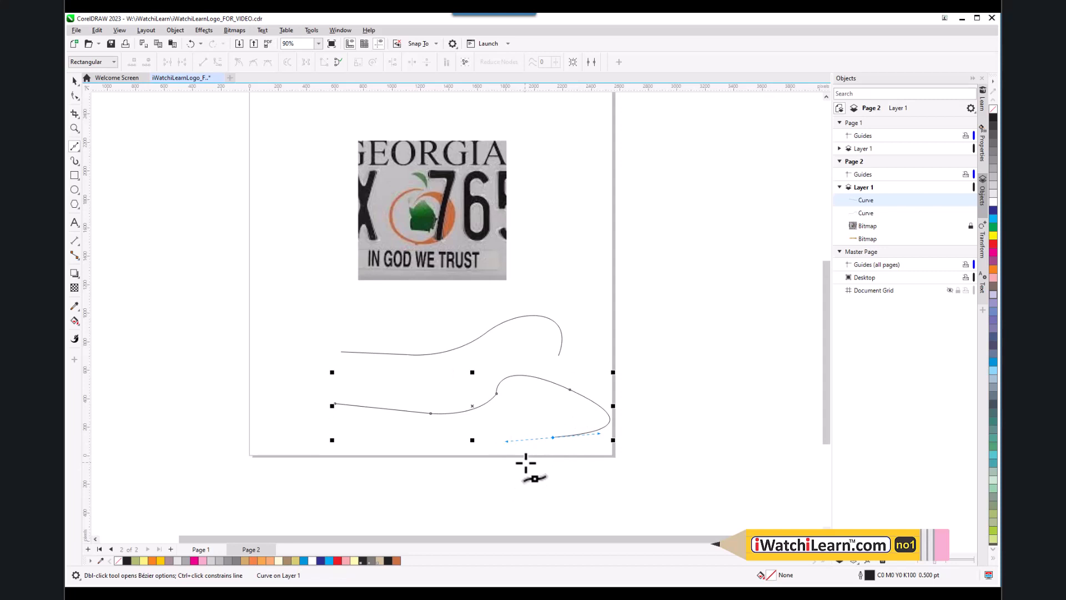
pyautogui.press('space')
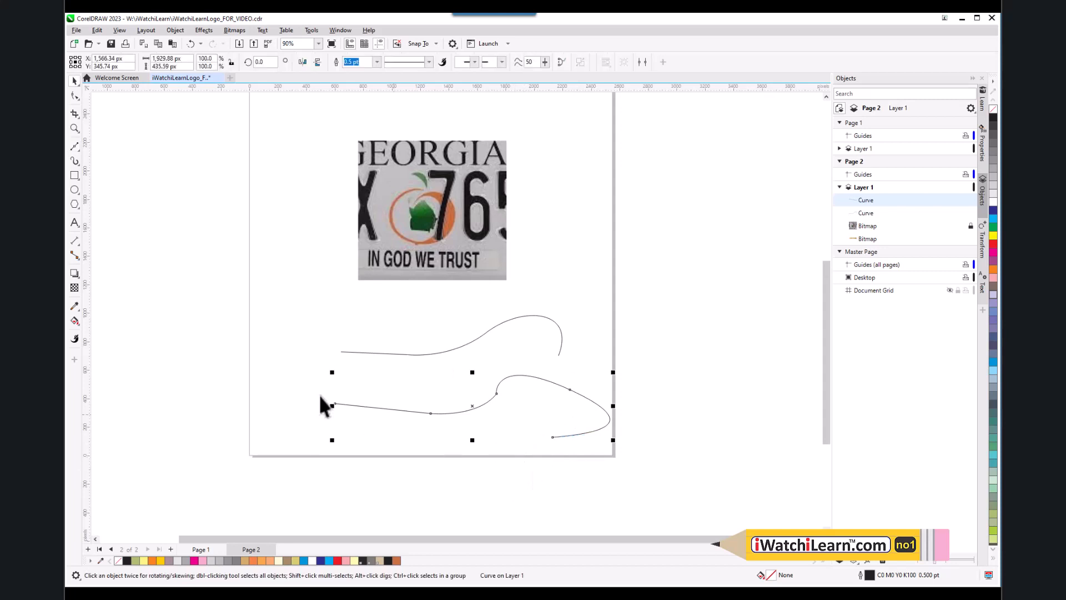
pyautogui.click(75, 147)
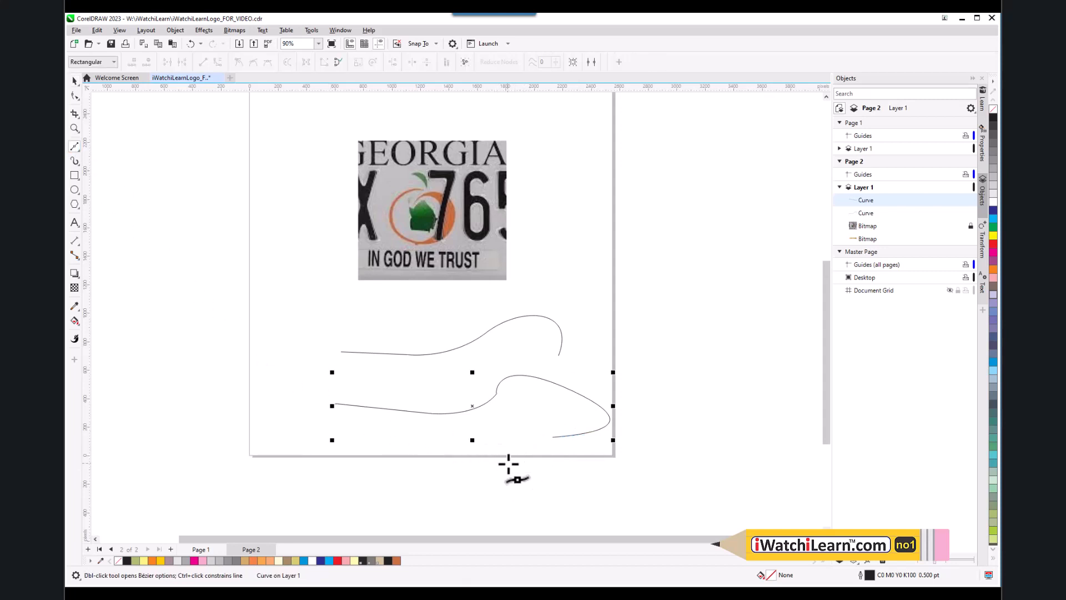
pyautogui.scroll(-2, 519, 444)
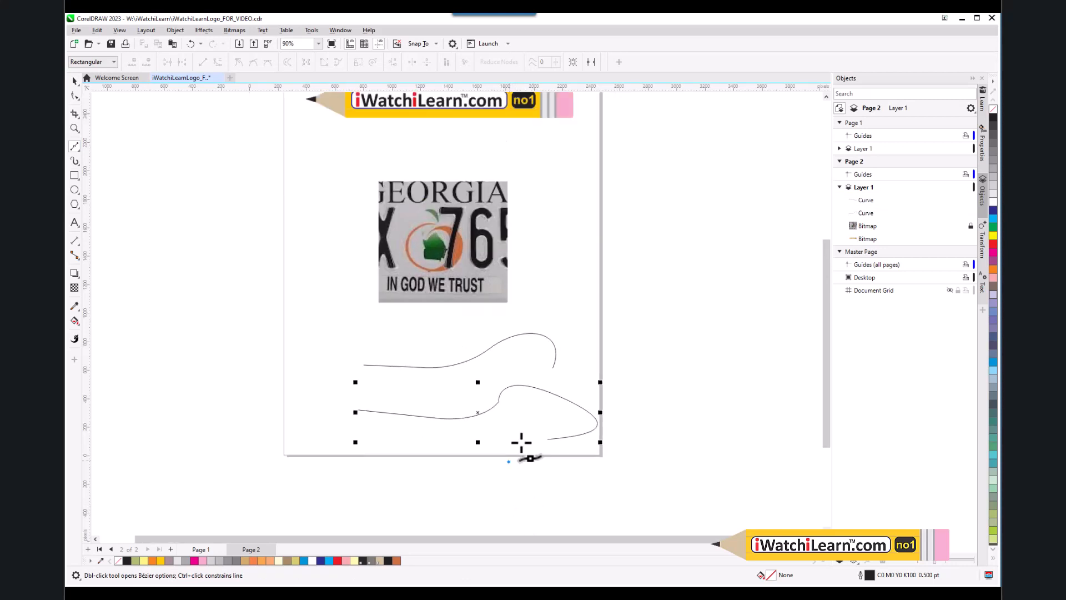
pyautogui.scroll(2, 508, 493)
pyautogui.moveTo(518, 492)
pyautogui.mouseDown()
pyautogui.moveTo(497, 509)
pyautogui.moveTo(377, 511)
pyautogui.mouseUp()
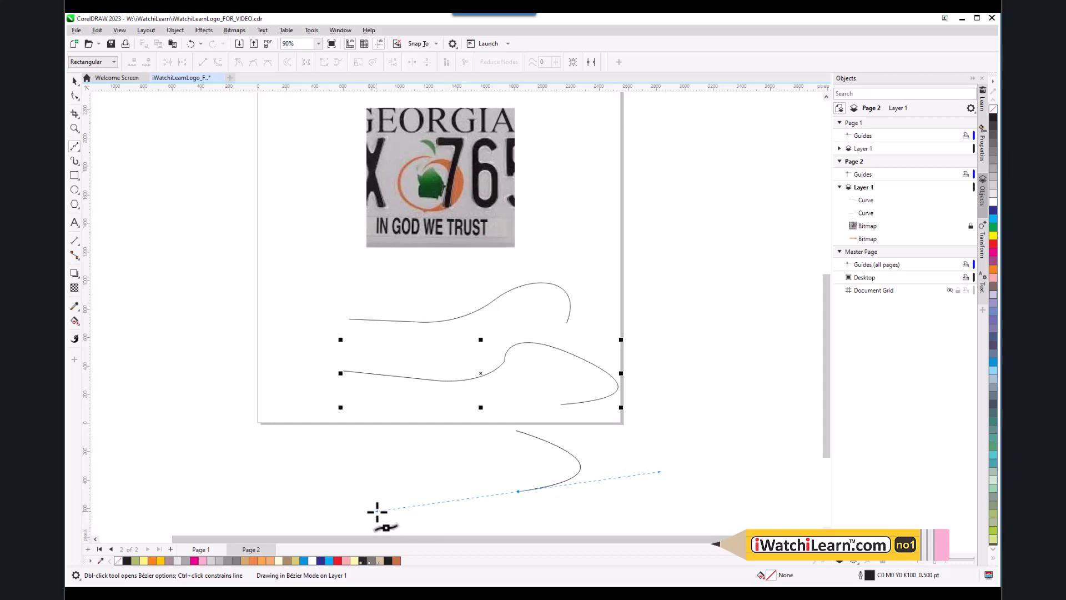
pyautogui.doubleClick(457, 503)
pyautogui.moveTo(444, 506); pyautogui.dragTo(382, 507)
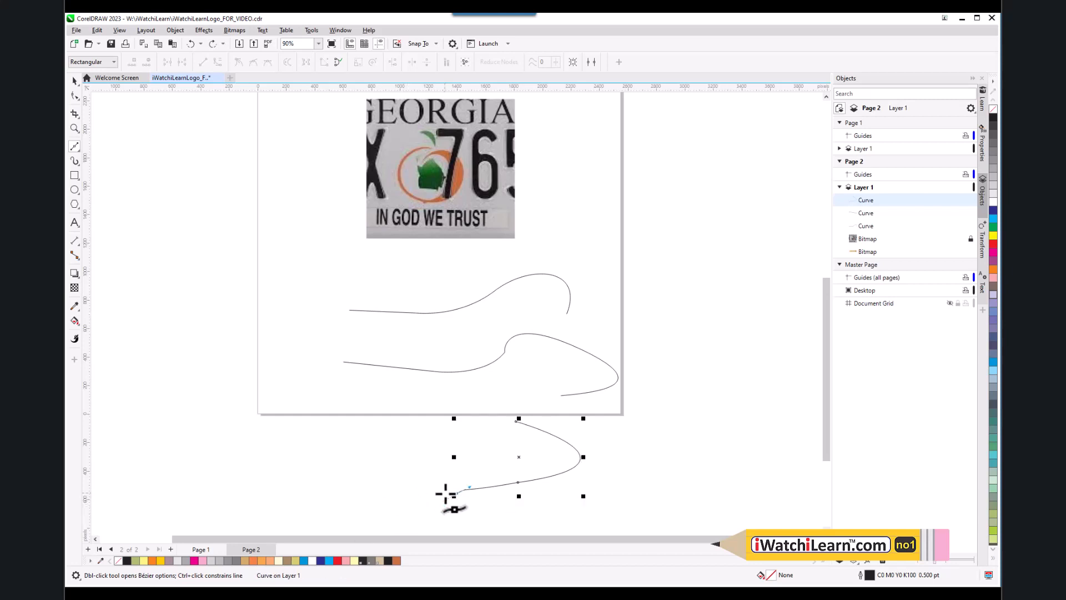
pyautogui.press('Delete')
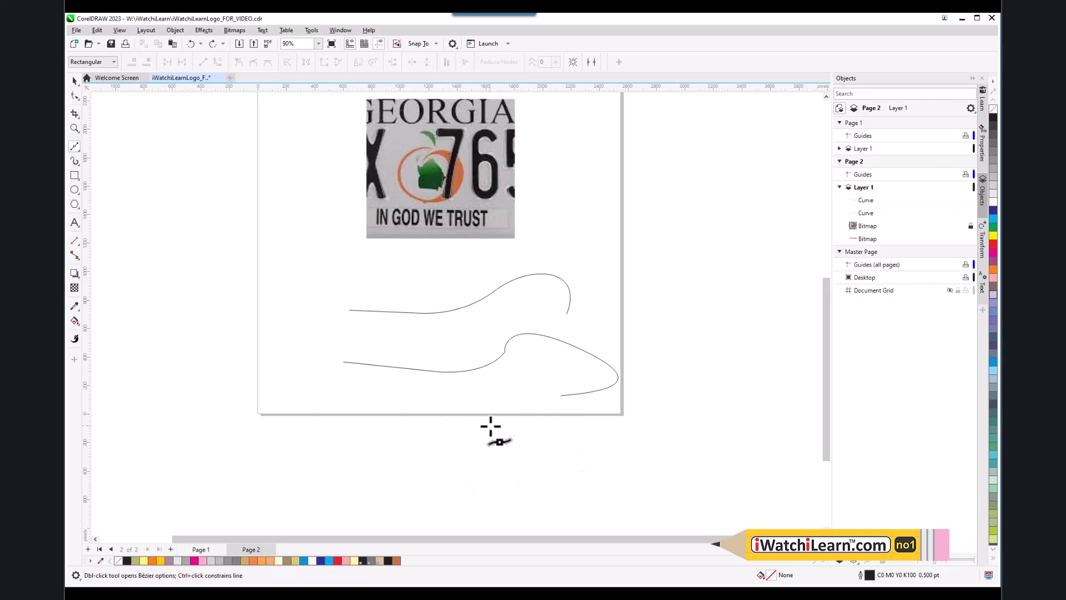
# - Draw an open, nearly round Bézier path across the page's lower edge, with two curves meeting at a node at its base
pyautogui.scroll(-1, 496, 415)
pyautogui.scroll(1, 485, 473)
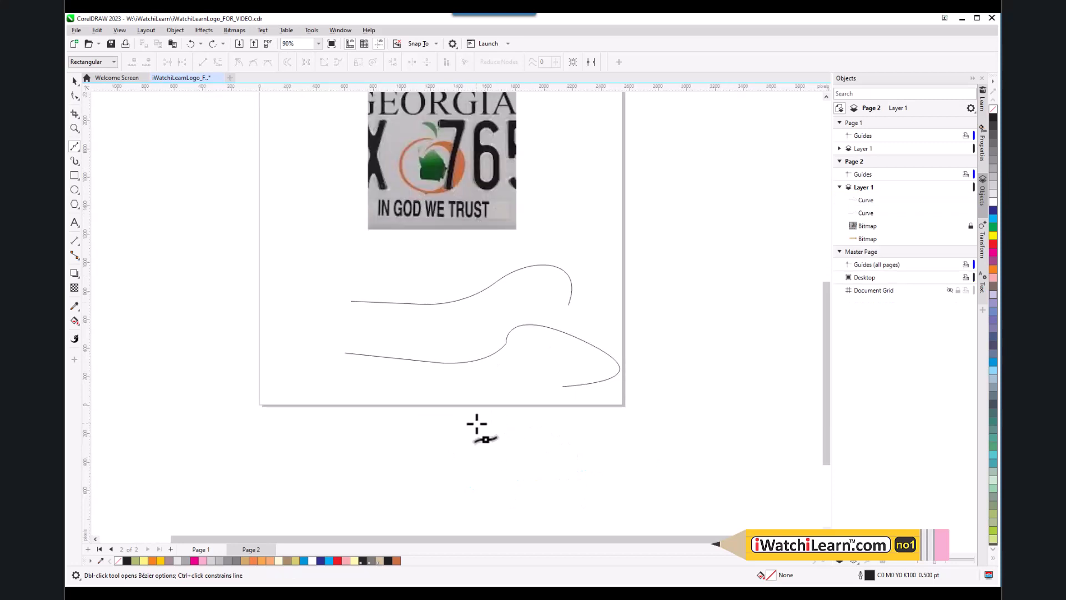
pyautogui.click(496, 396)
pyautogui.moveTo(491, 463); pyautogui.dragTo(391, 497)
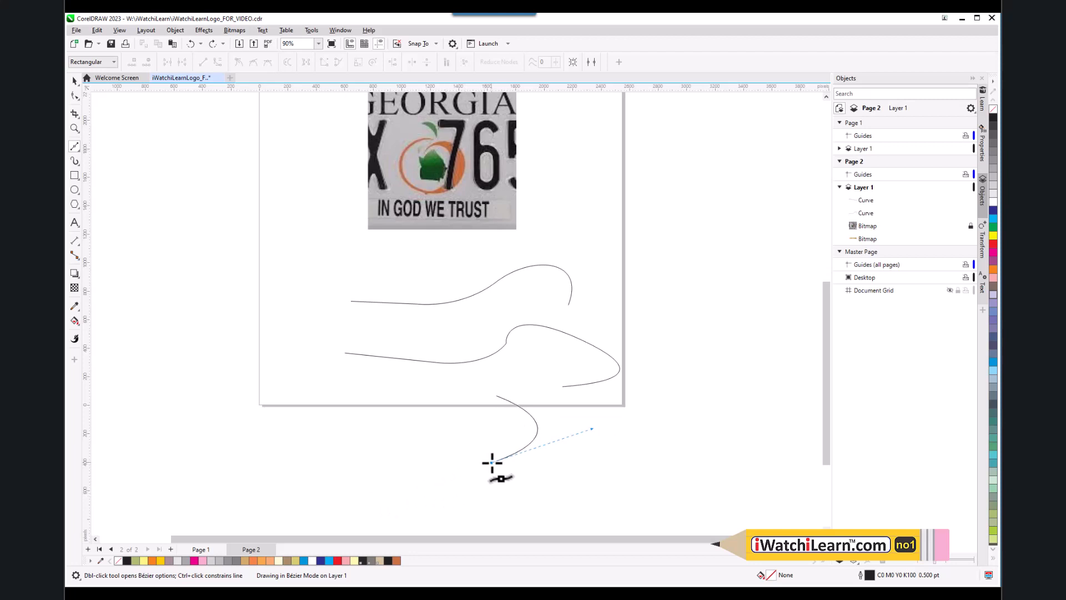
pyautogui.moveTo(448, 433); pyautogui.dragTo(455, 409)
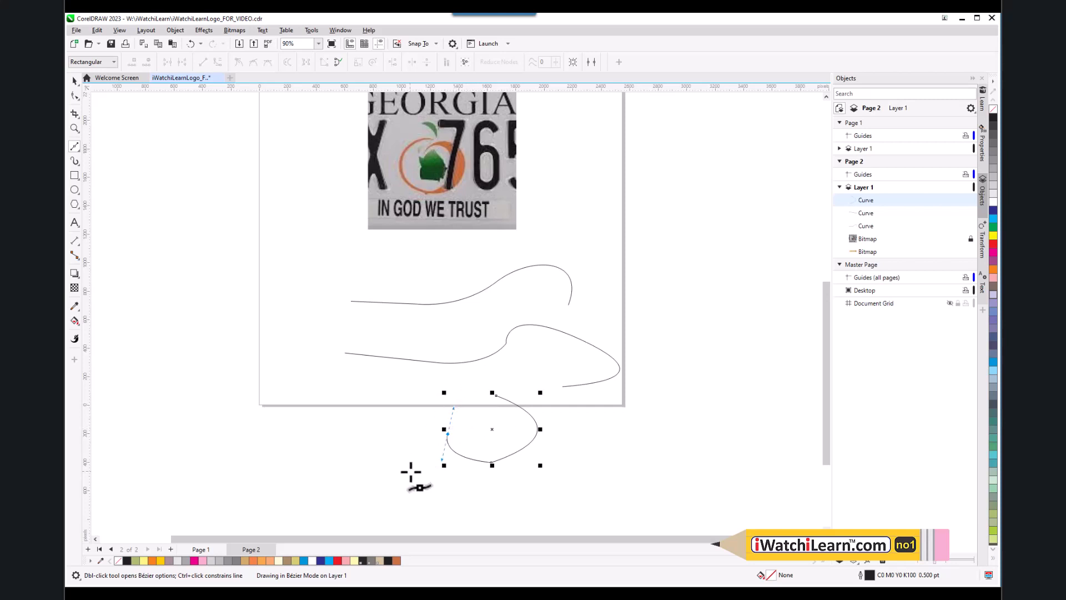
pyautogui.click(405, 471)
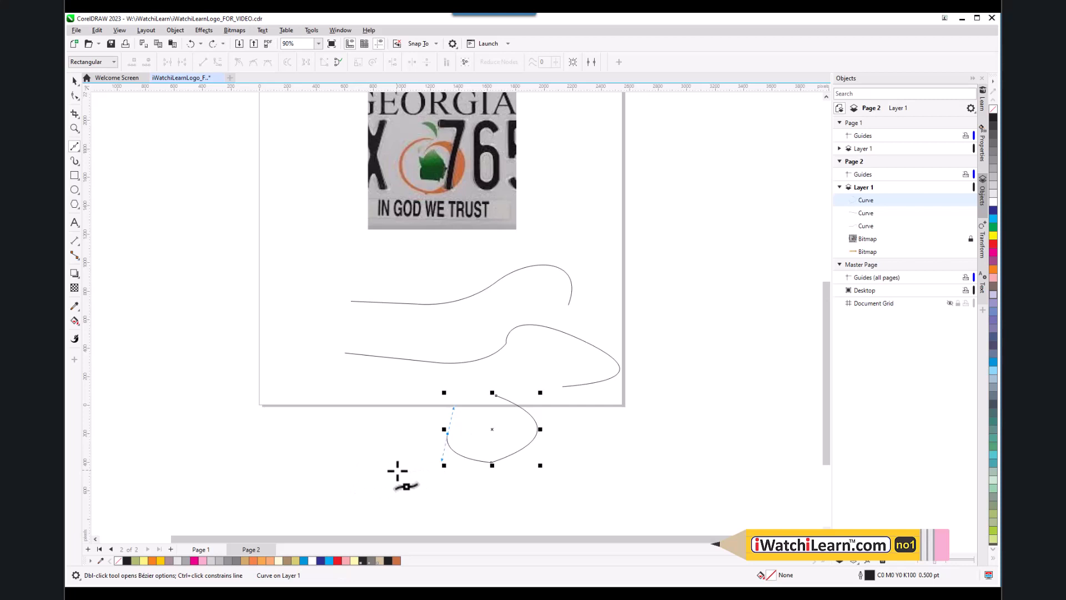
pyautogui.press('space')
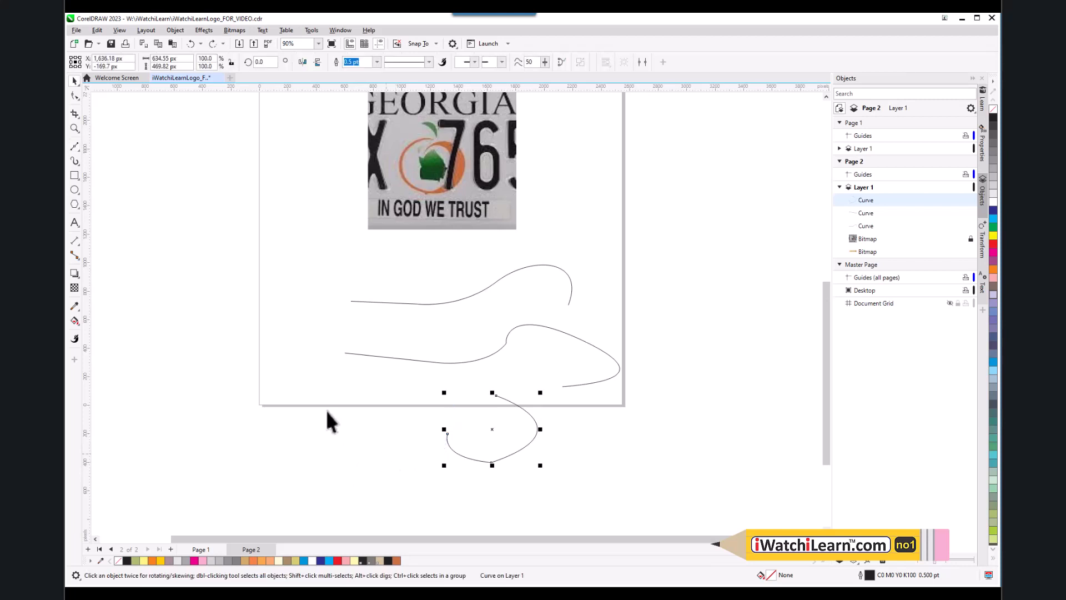
# - Draw another Bézier path beside the round one with a straight segment, two curved segments and a closing straight run along the page's lower edge
pyautogui.click(74, 146)
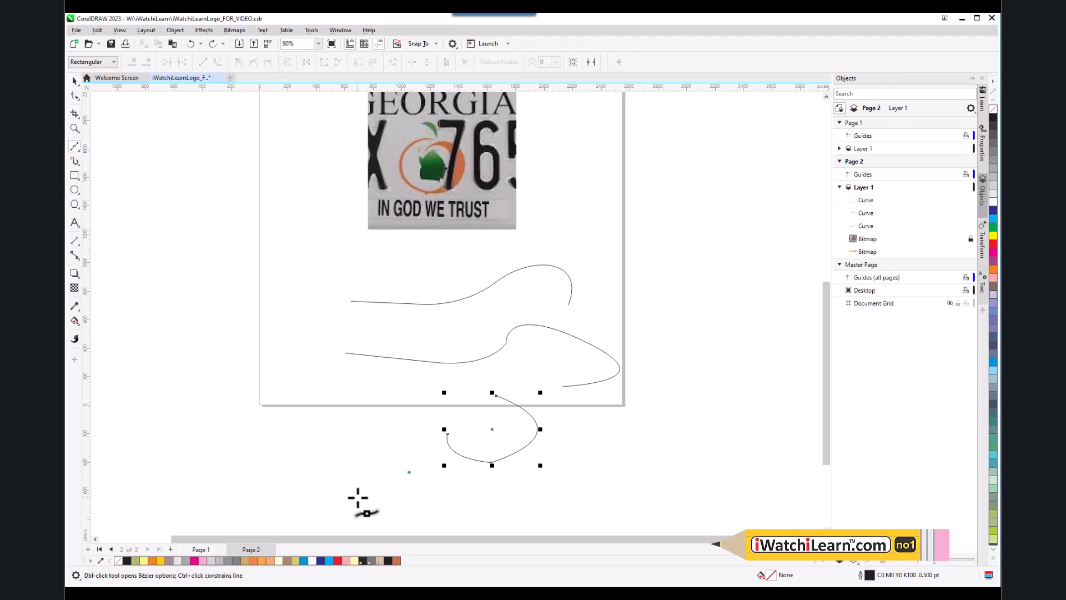
pyautogui.click(338, 497)
pyautogui.moveTo(288, 464); pyautogui.dragTo(330, 402)
pyautogui.press('c')
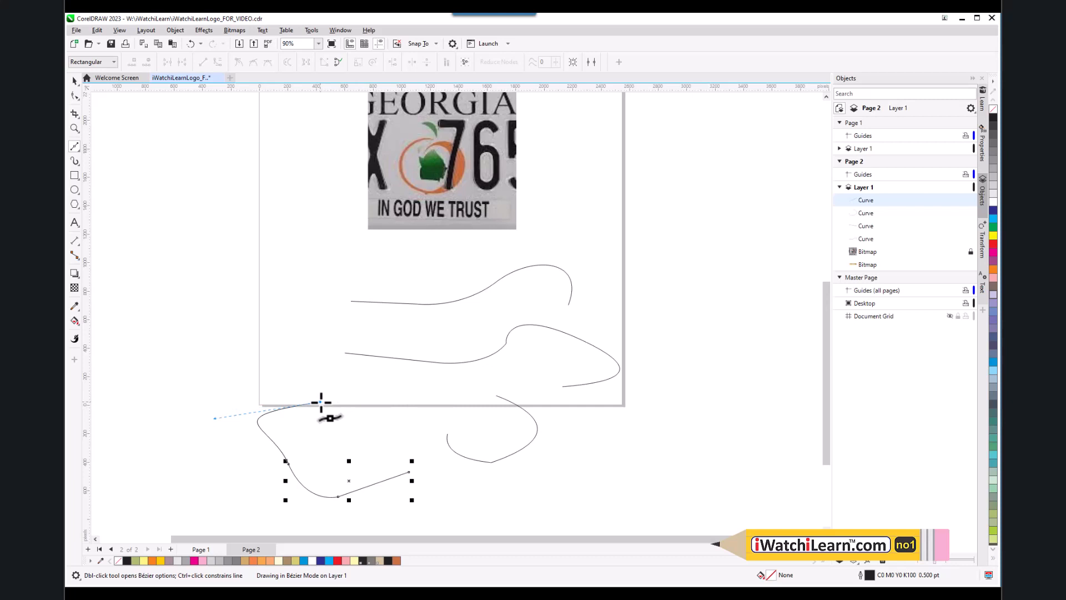
pyautogui.moveTo(321, 402); pyautogui.dragTo(320, 401)
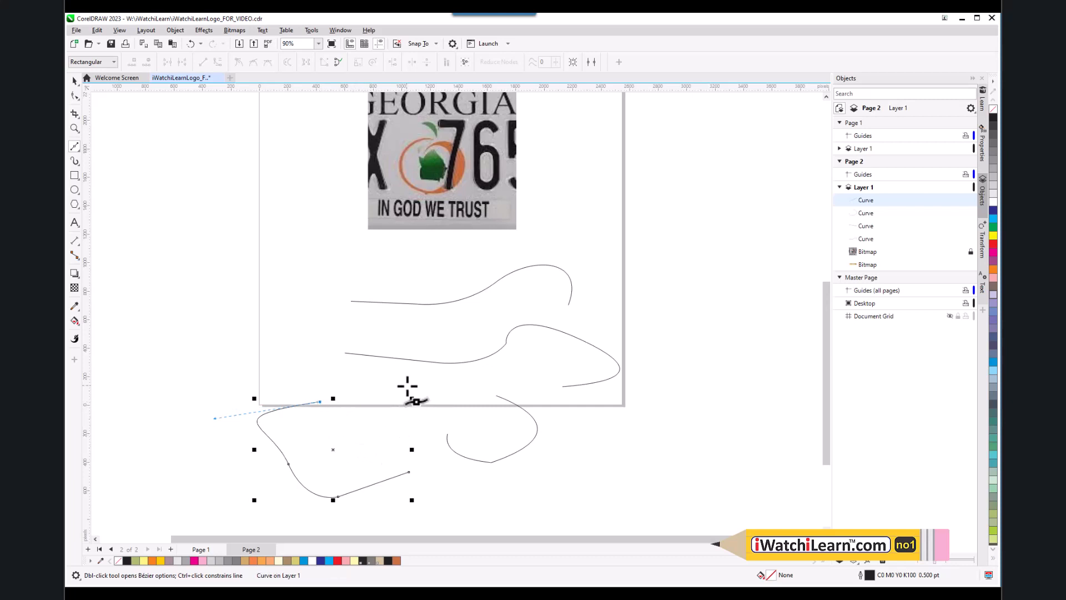
pyautogui.click(443, 409)
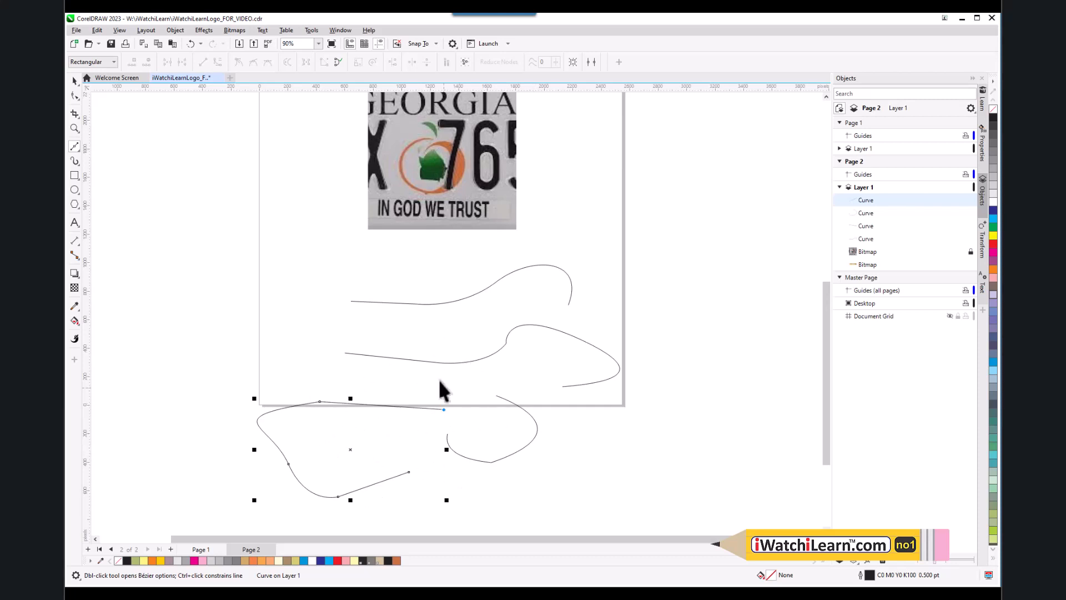
# - Switch to the Pick tool and delete all the practice curves, keeping the locked plate picture
pyautogui.scroll(-3, 482, 352)
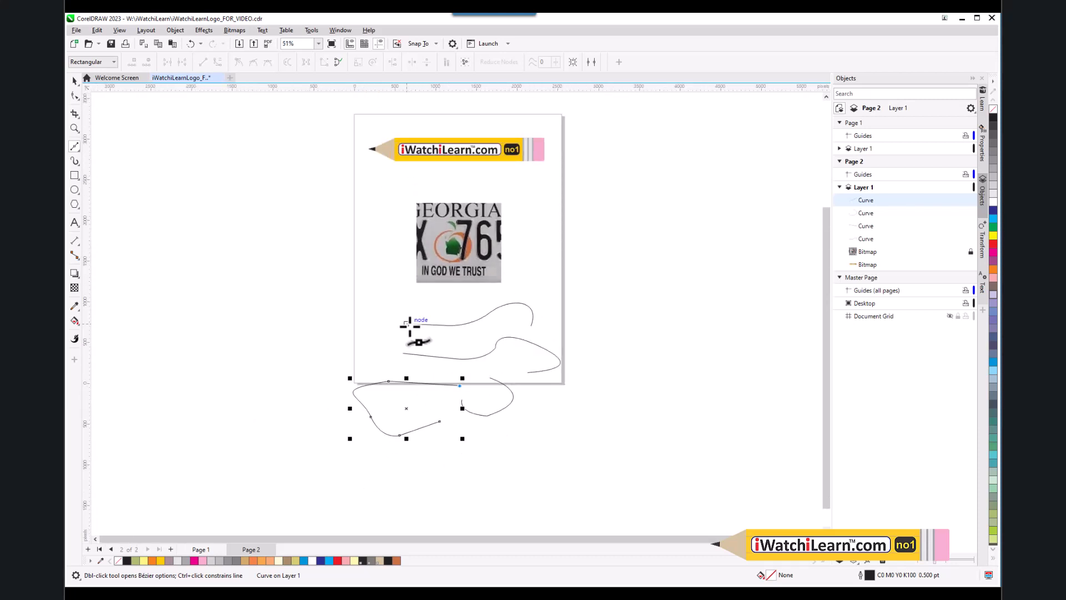
pyautogui.press('space')
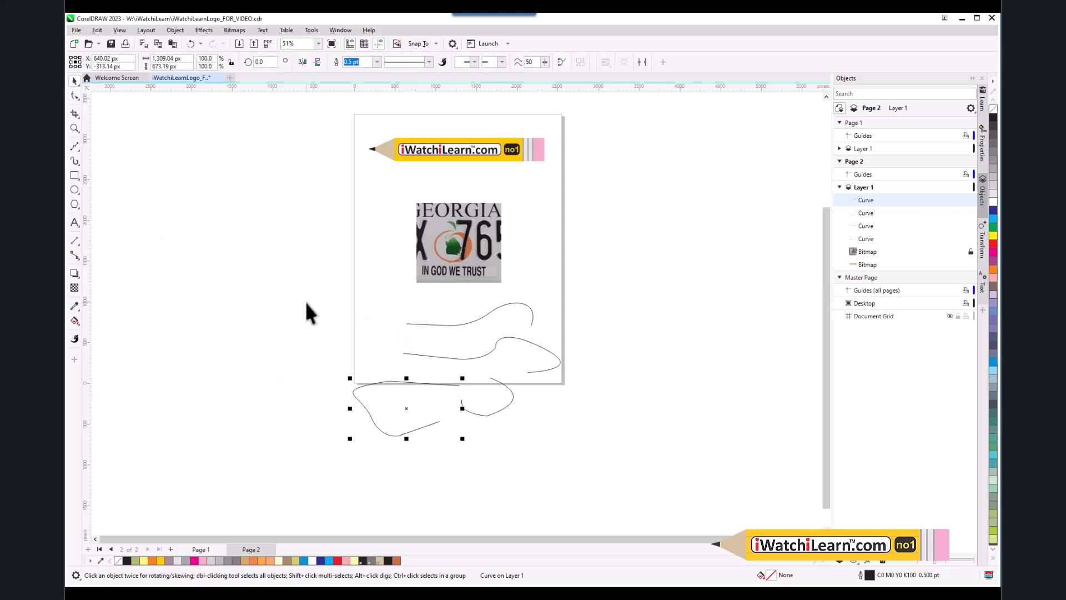
pyautogui.hotkey('ctrl', 'a')
pyautogui.press('Delete')
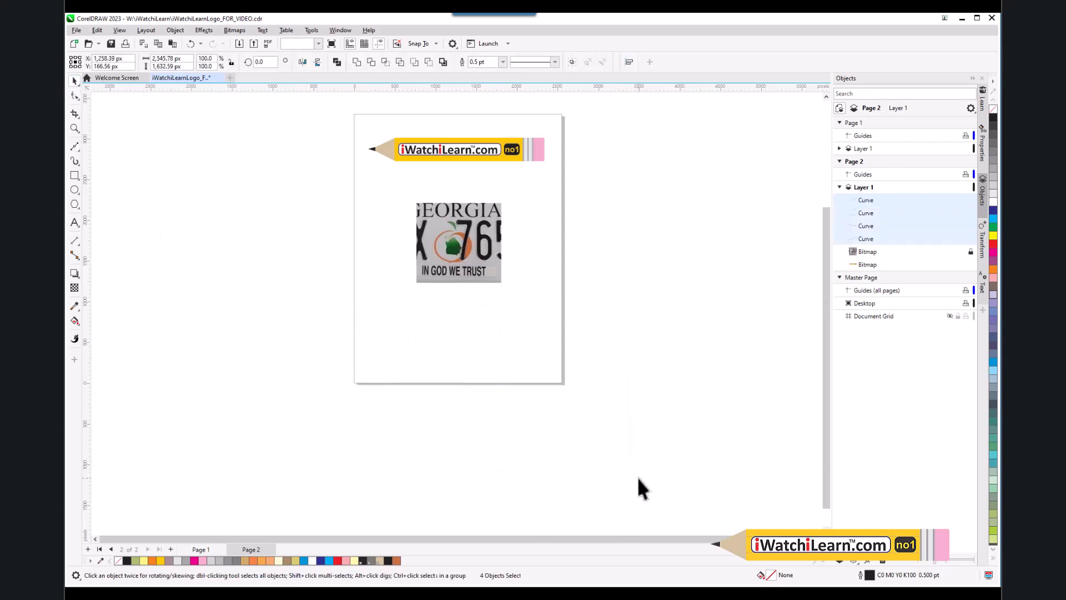
# - Try tracing the lower inner edge of the plate's orange peach ring with Bézier curves, then undo the path
pyautogui.scroll(4, 444, 208)
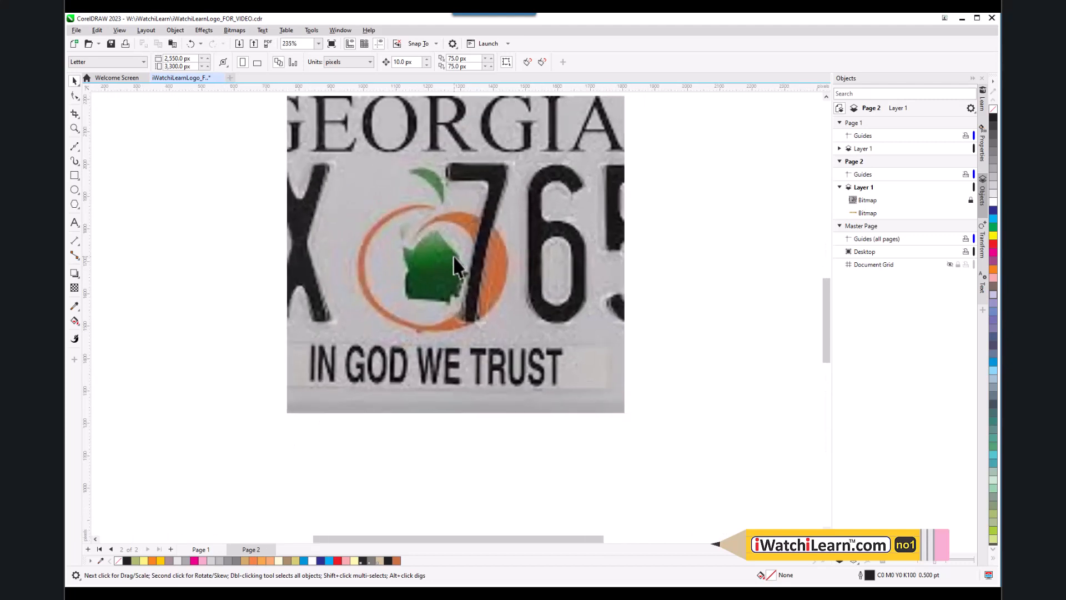
pyautogui.scroll(1, 453, 256)
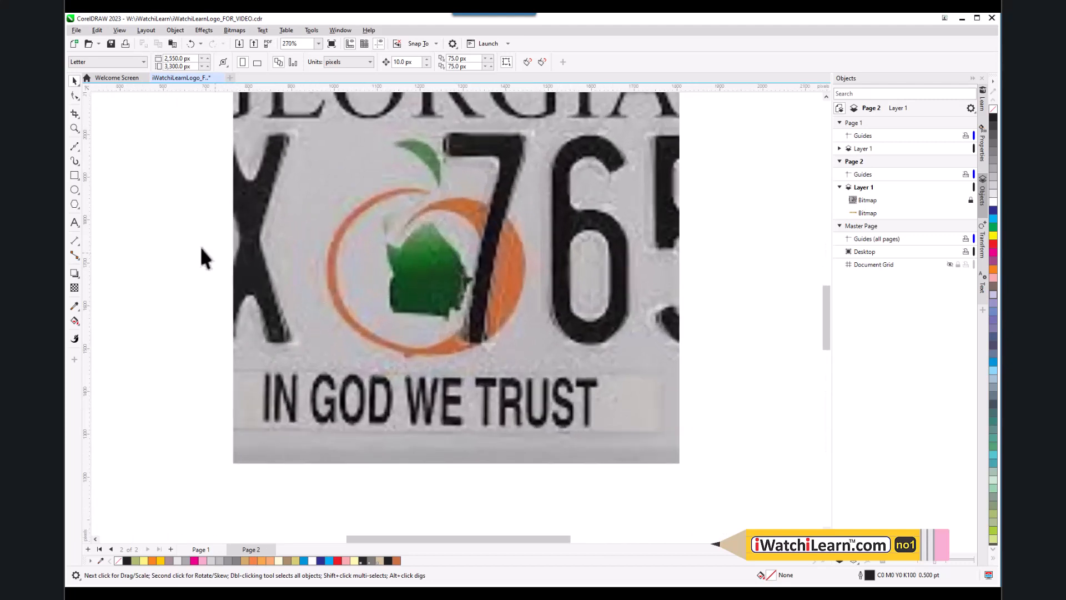
pyautogui.click(74, 146)
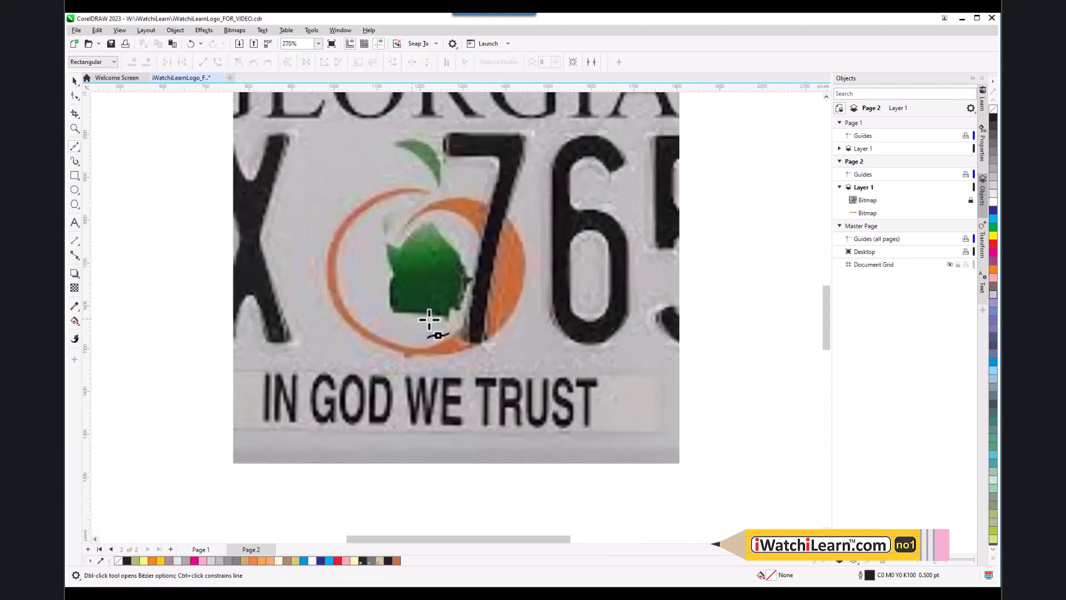
pyautogui.click(485, 274)
pyautogui.moveTo(434, 343); pyautogui.dragTo(376, 365)
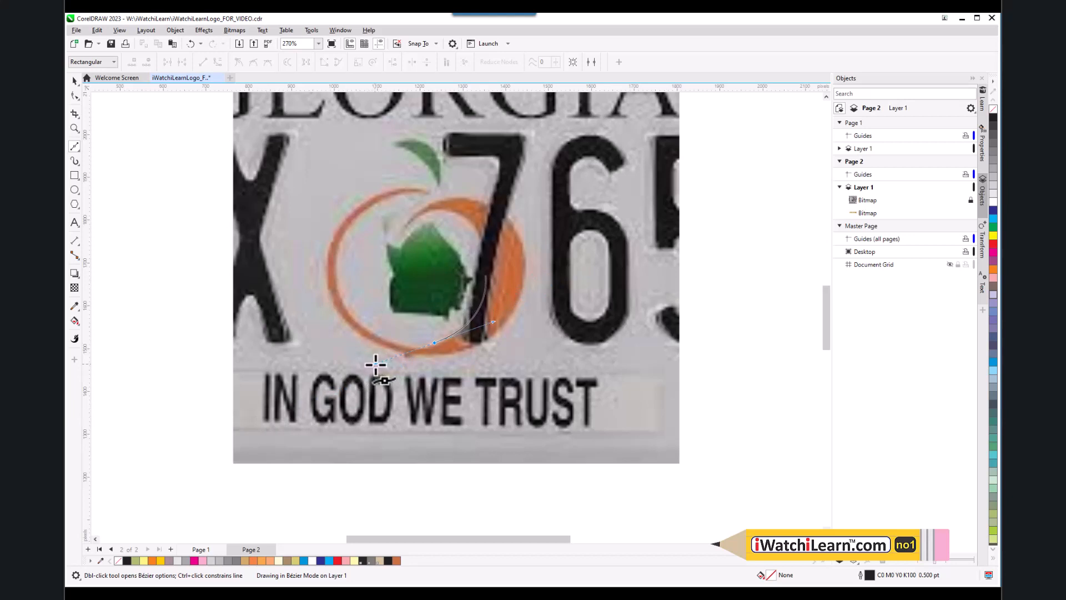
pyautogui.moveTo(375, 365); pyautogui.dragTo(375, 364)
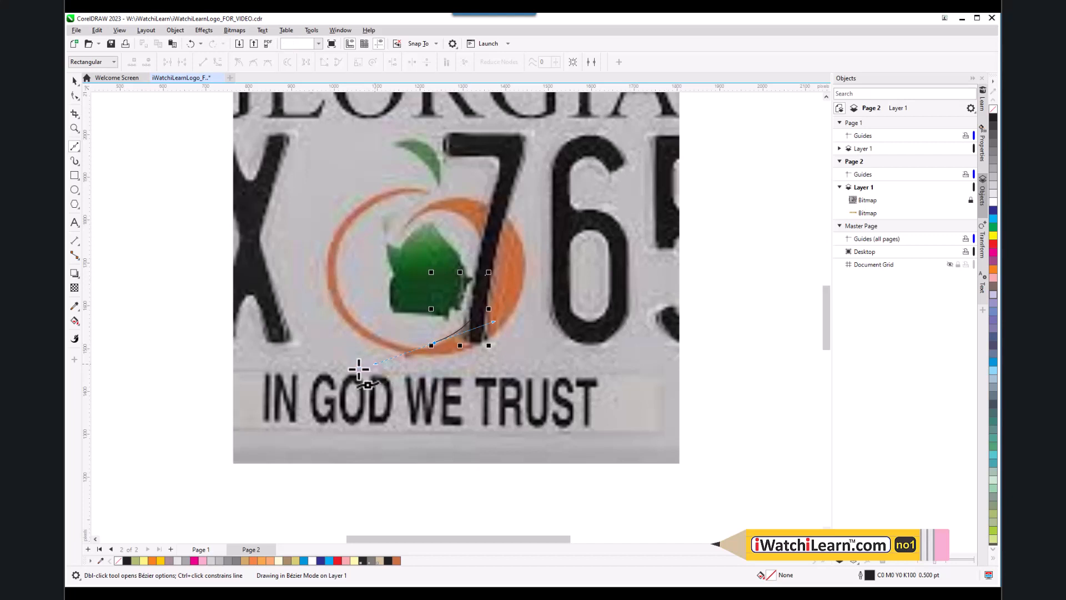
pyautogui.click(348, 310)
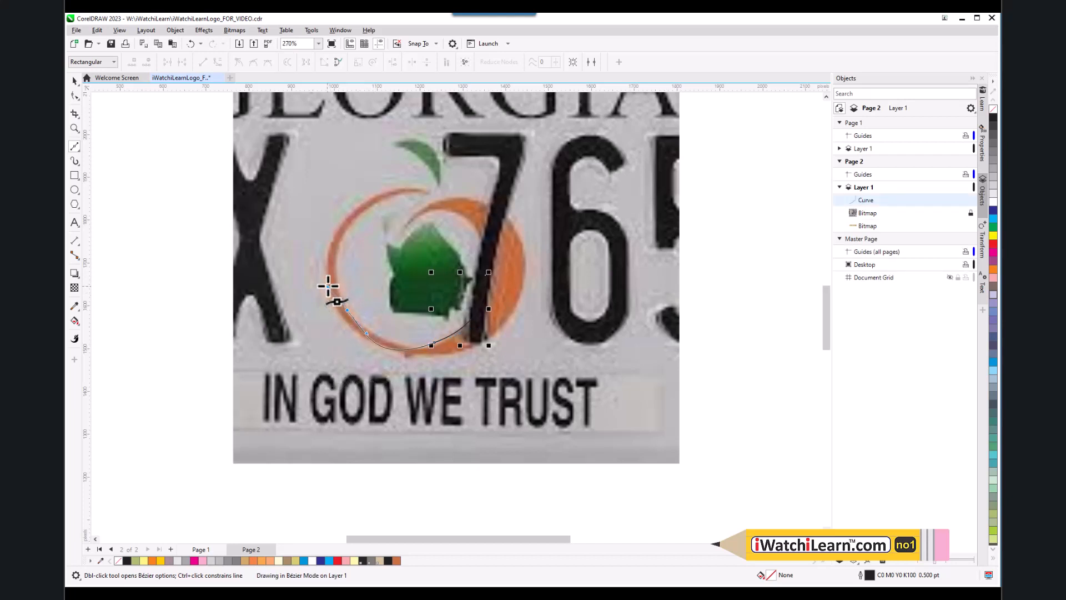
pyautogui.moveTo(321, 277); pyautogui.dragTo(315, 256)
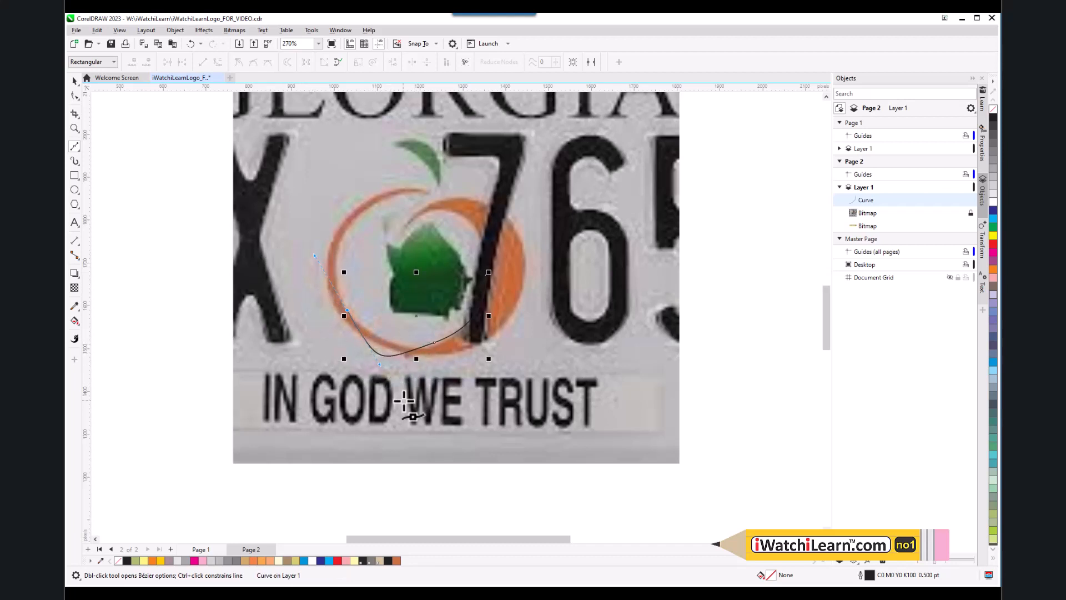
pyautogui.hotkey('ctrl', 'z')
pyautogui.hotkey('ctrl', 'z')
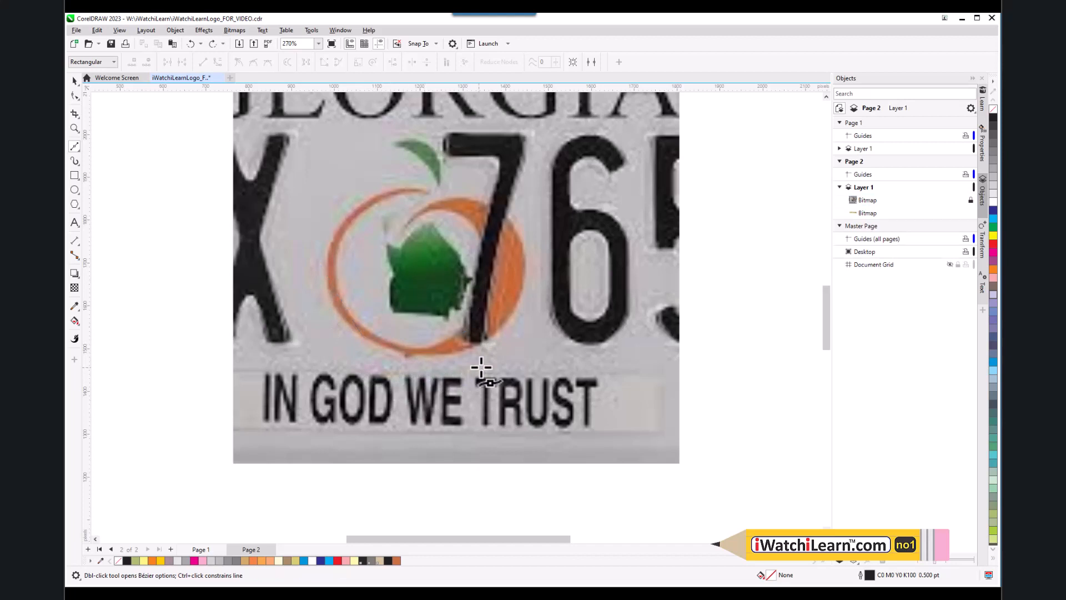
# - Trace the peach ring's lower inner edge with Bézier curves, from beside the 7 through its base to the lower left
pyautogui.click(482, 289)
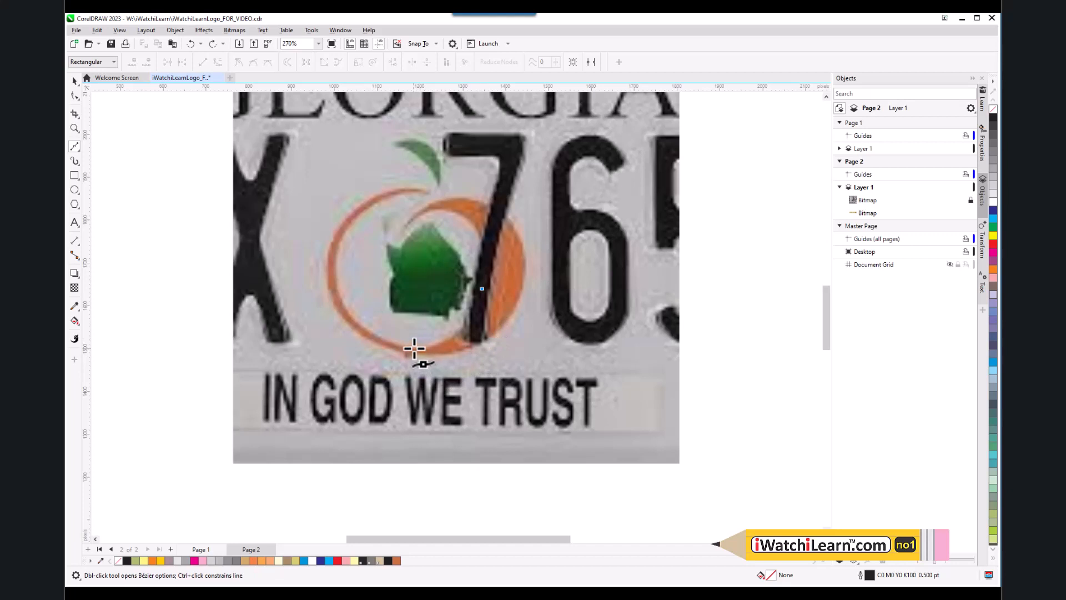
pyautogui.moveTo(414, 348)
pyautogui.mouseDown()
pyautogui.moveTo(340, 348)
pyautogui.moveTo(411, 347)
pyautogui.mouseUp()
pyautogui.press('c')
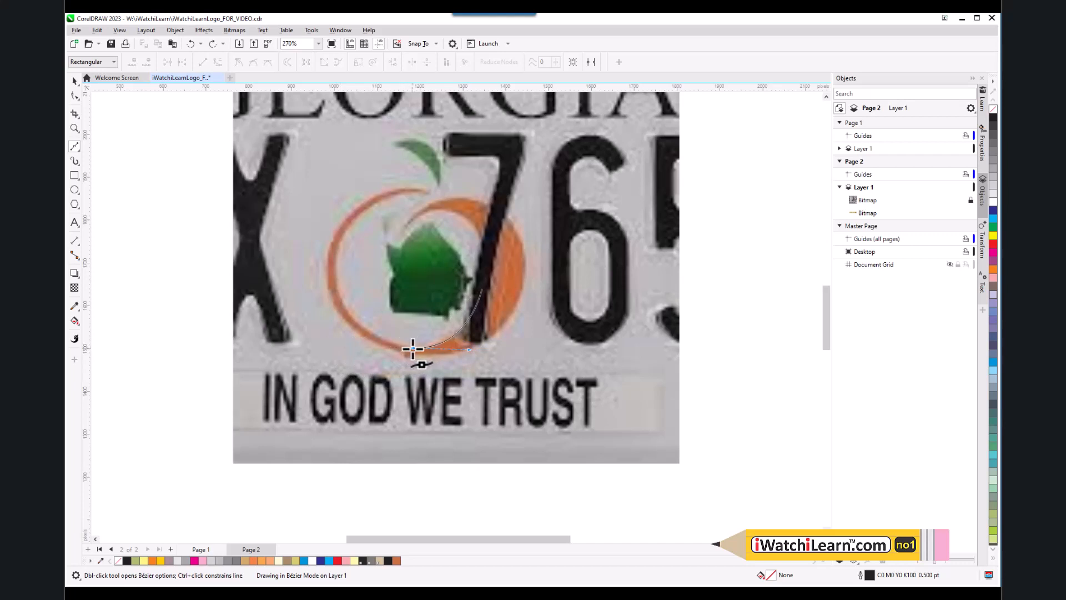
pyautogui.moveTo(414, 349); pyautogui.dragTo(413, 348)
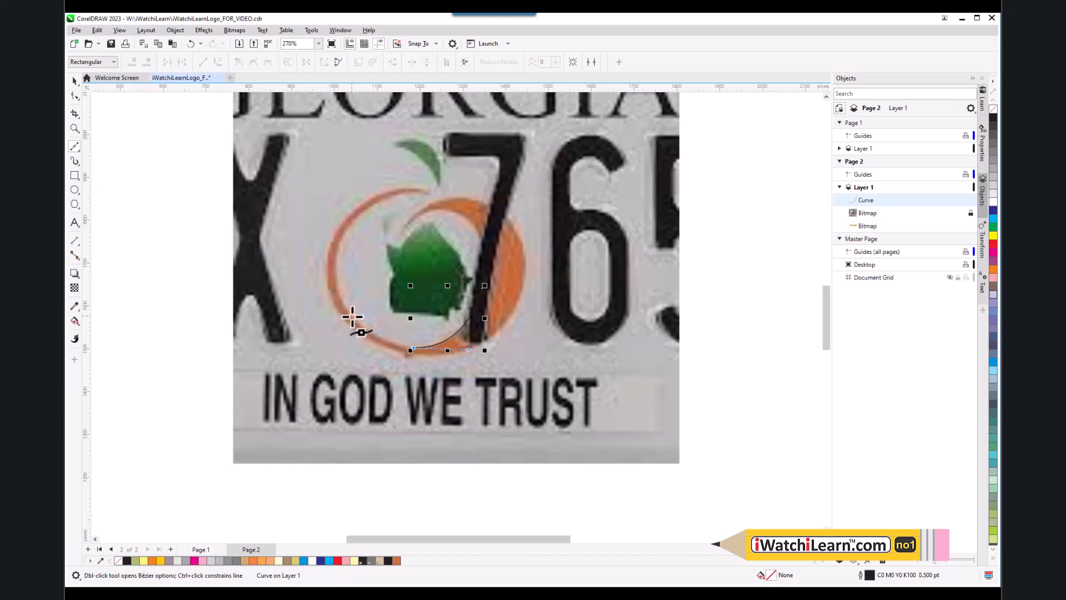
pyautogui.moveTo(352, 317)
pyautogui.mouseDown()
pyautogui.moveTo(310, 281)
pyautogui.moveTo(334, 308)
pyautogui.moveTo(312, 281)
pyautogui.moveTo(345, 286)
pyautogui.moveTo(337, 300)
pyautogui.moveTo(310, 278)
pyautogui.moveTo(320, 295)
pyautogui.moveTo(337, 293)
pyautogui.mouseUp()
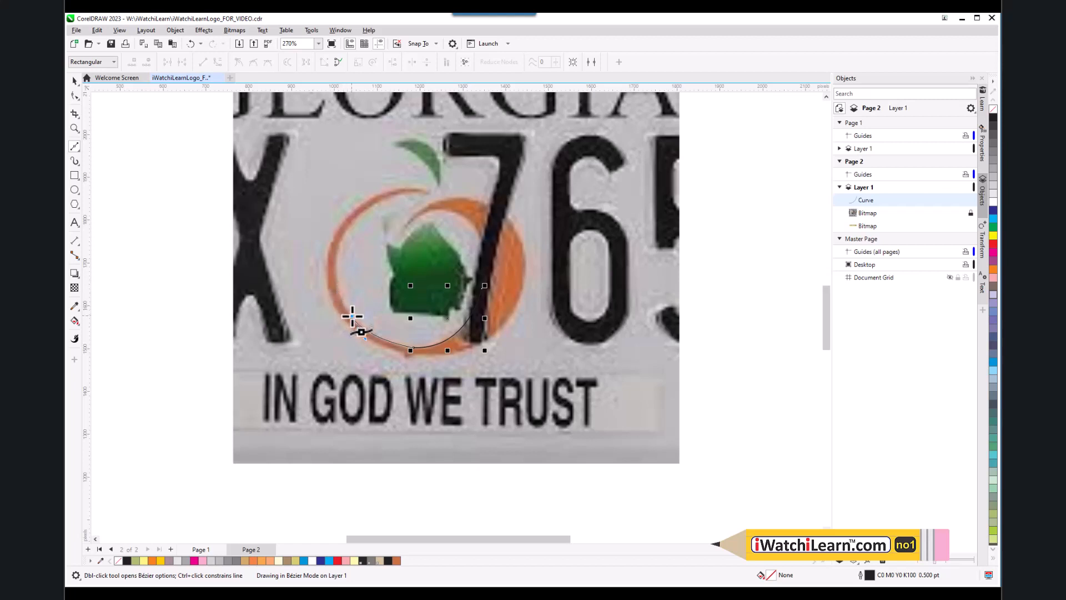
pyautogui.click(352, 316)
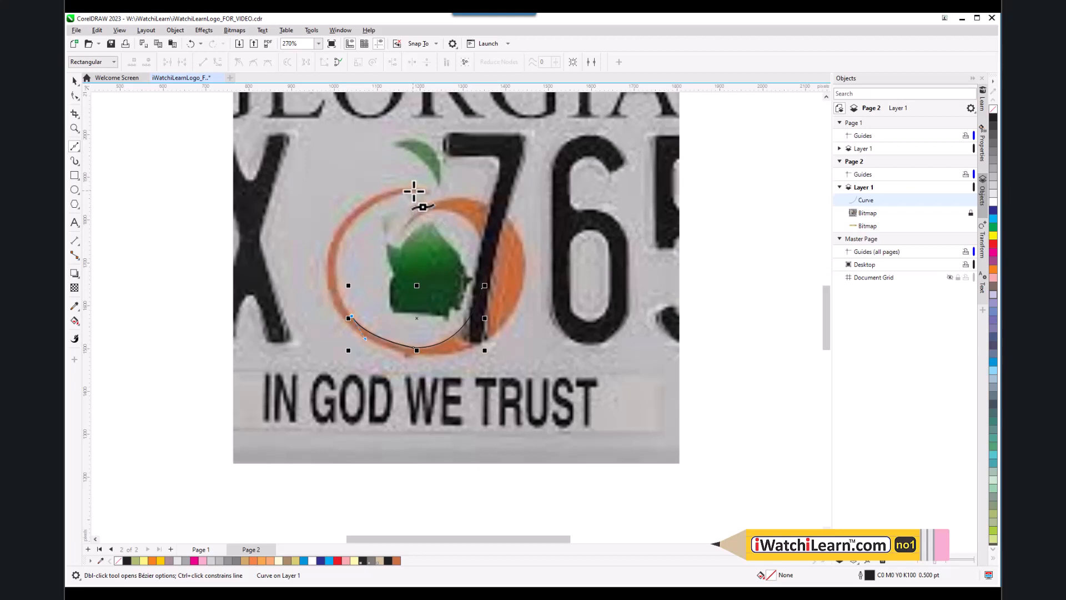
# - Continue the Bézier path up the left inner edge of the peach ring, adjusting the curves to end at its upper left
pyautogui.moveTo(415, 191)
pyautogui.mouseDown()
pyautogui.moveTo(530, 206)
pyautogui.moveTo(555, 168)
pyautogui.moveTo(525, 157)
pyautogui.moveTo(538, 165)
pyautogui.moveTo(350, 298)
pyautogui.moveTo(335, 278)
pyautogui.moveTo(482, 239)
pyautogui.moveTo(542, 152)
pyautogui.moveTo(534, 165)
pyautogui.moveTo(556, 170)
pyautogui.moveTo(545, 196)
pyautogui.moveTo(467, 240)
pyautogui.moveTo(486, 233)
pyautogui.moveTo(482, 217)
pyautogui.mouseUp()
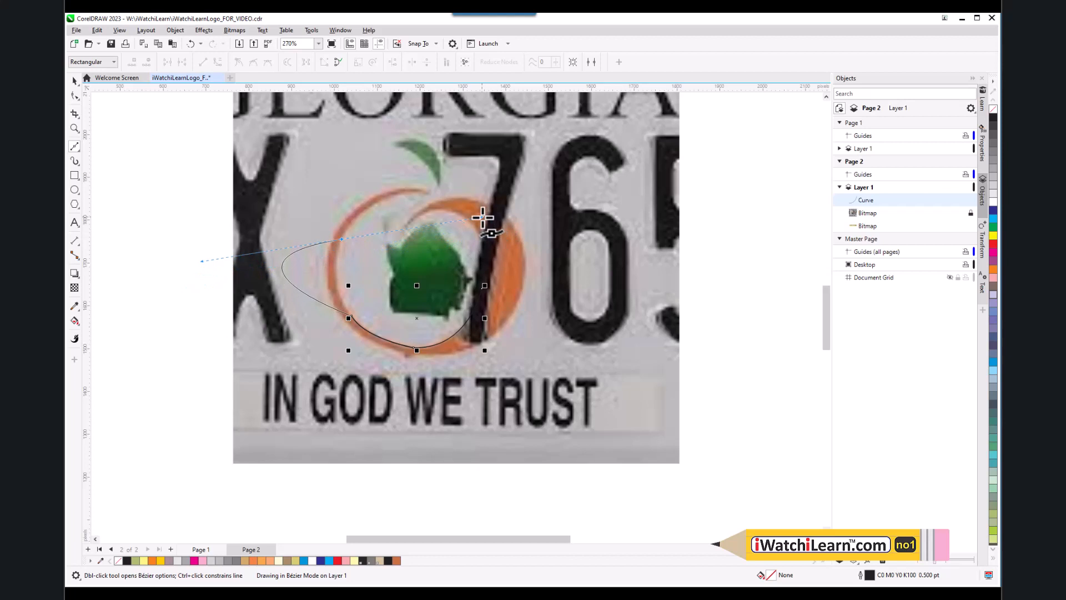
pyautogui.moveTo(483, 217); pyautogui.dragTo(364, 189)
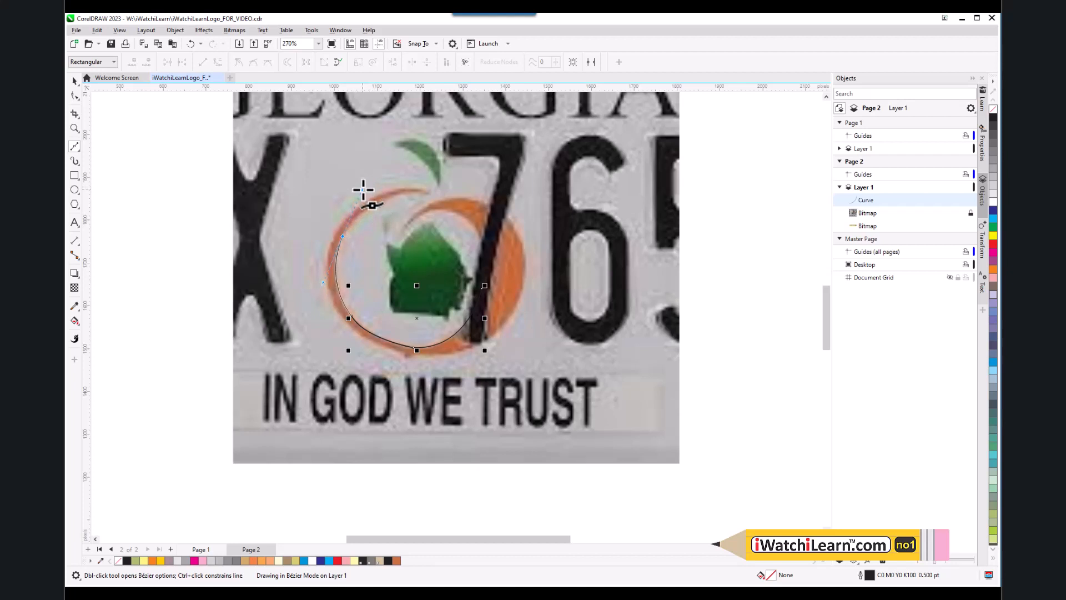
pyautogui.moveTo(363, 190); pyautogui.dragTo(345, 236)
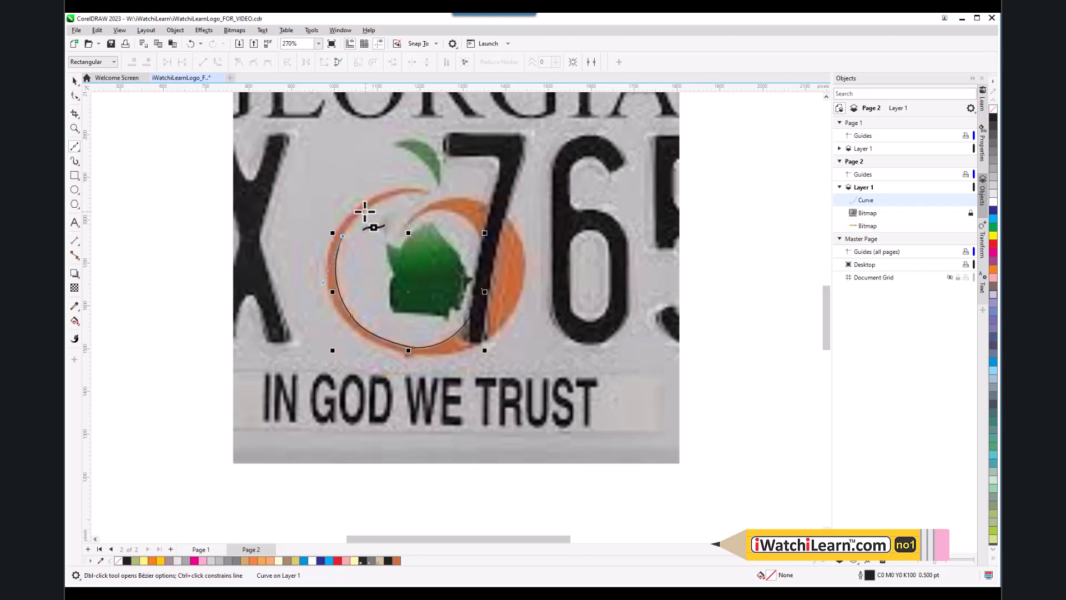
pyautogui.moveTo(365, 211)
pyautogui.mouseDown()
pyautogui.moveTo(412, 186)
pyautogui.moveTo(405, 207)
pyautogui.moveTo(388, 183)
pyautogui.moveTo(383, 199)
pyautogui.mouseUp()
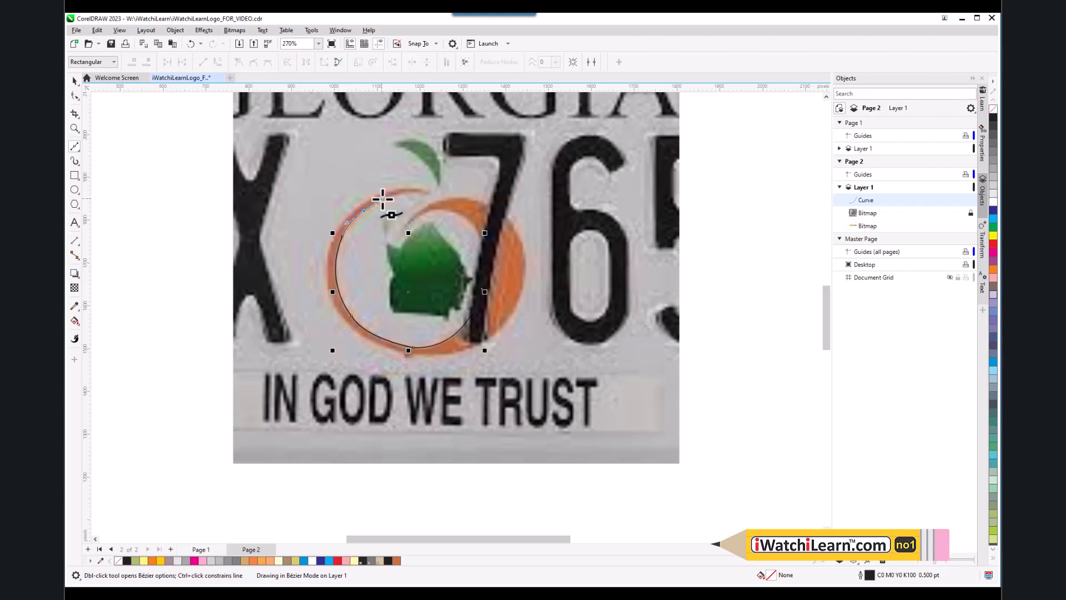
pyautogui.moveTo(382, 199); pyautogui.dragTo(382, 199)
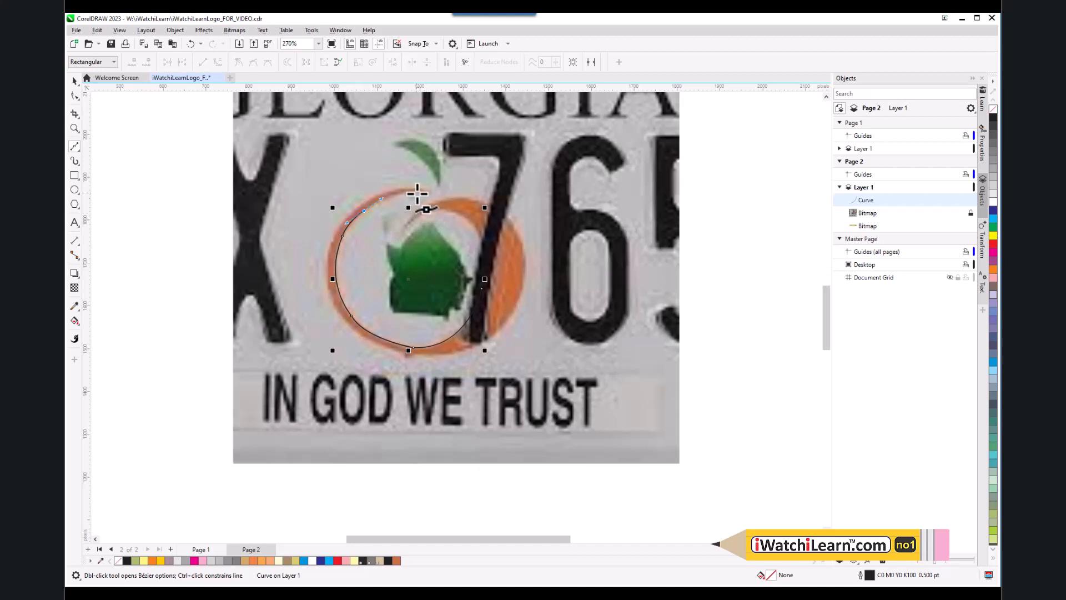
# - Try tracing the ring's upper inner edge and turning around its thin tip, then undo those curves
pyautogui.moveTo(418, 194)
pyautogui.mouseDown()
pyautogui.moveTo(453, 195)
pyautogui.moveTo(459, 181)
pyautogui.moveTo(436, 203)
pyautogui.moveTo(435, 187)
pyautogui.moveTo(481, 174)
pyautogui.moveTo(524, 210)
pyautogui.moveTo(558, 215)
pyautogui.moveTo(538, 193)
pyautogui.moveTo(492, 200)
pyautogui.mouseUp()
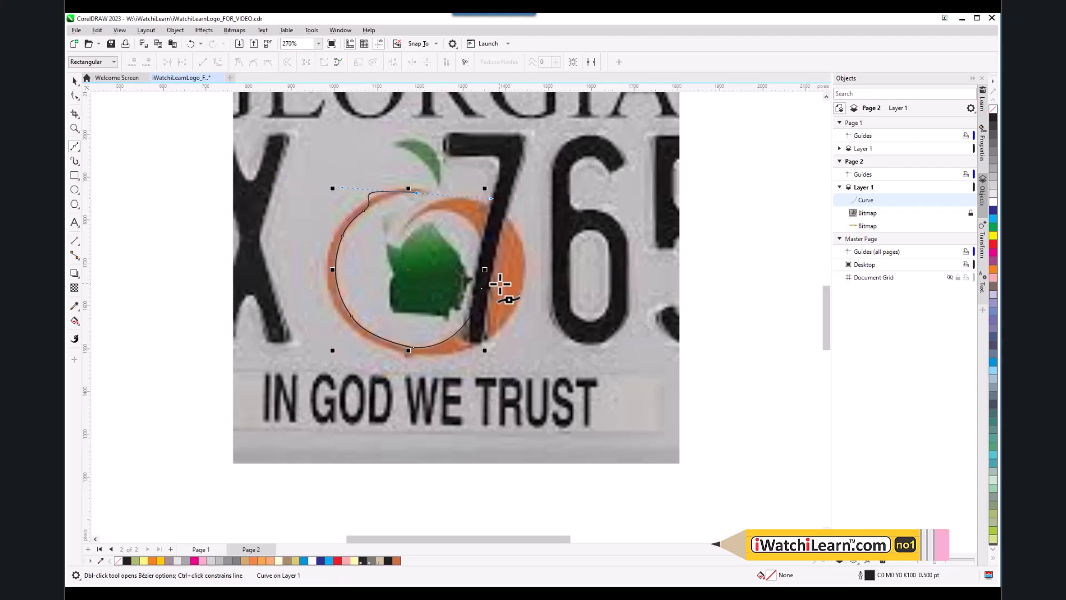
pyautogui.hotkey('ctrl', 'z')
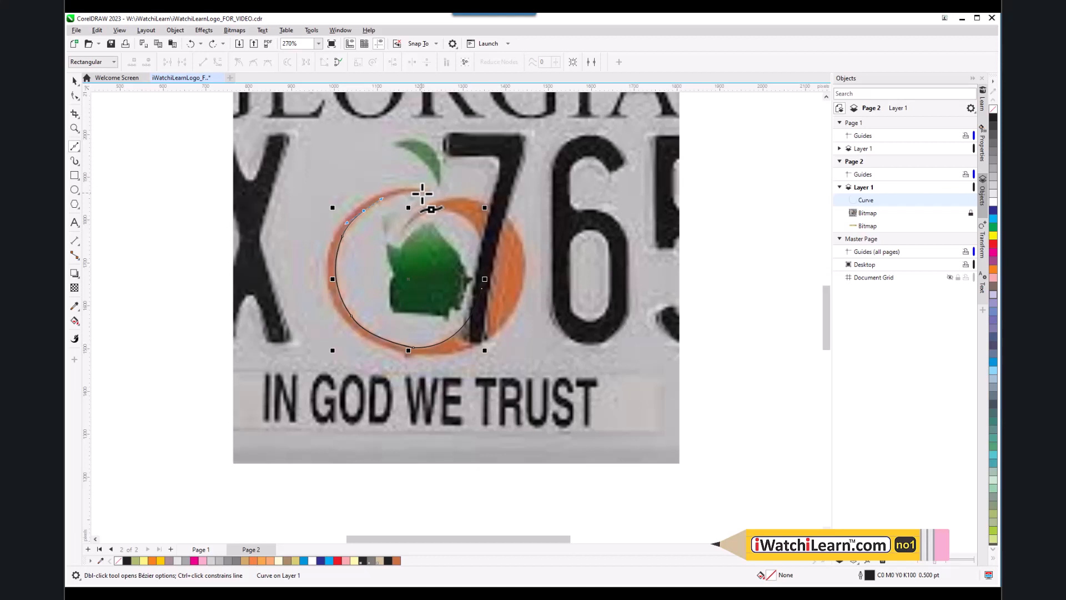
pyautogui.moveTo(422, 193)
pyautogui.mouseDown()
pyautogui.moveTo(468, 197)
pyautogui.moveTo(447, 184)
pyautogui.moveTo(456, 193)
pyautogui.mouseUp()
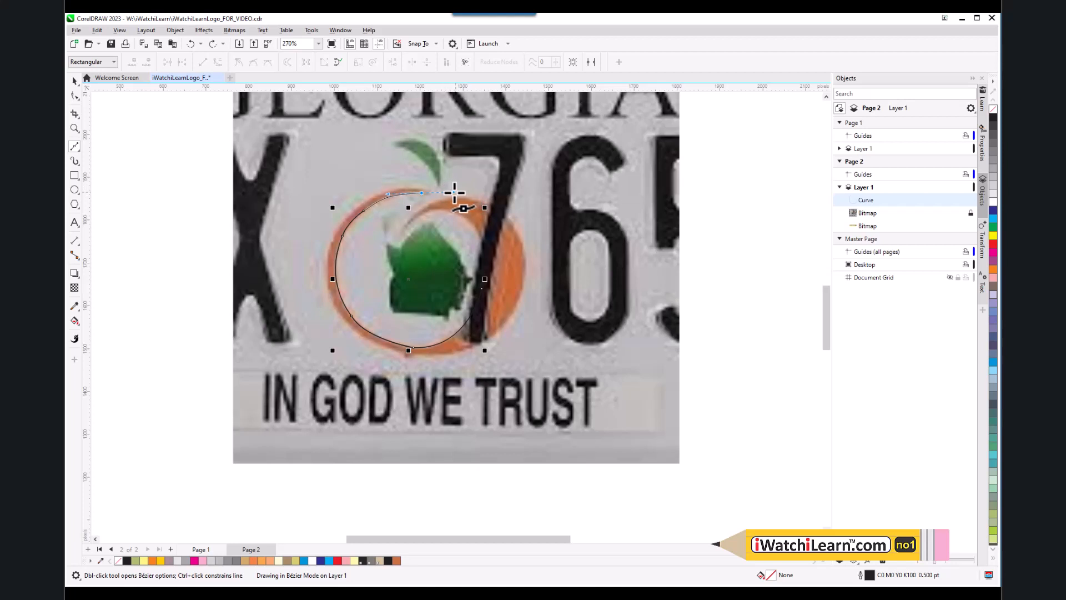
pyautogui.click(421, 194)
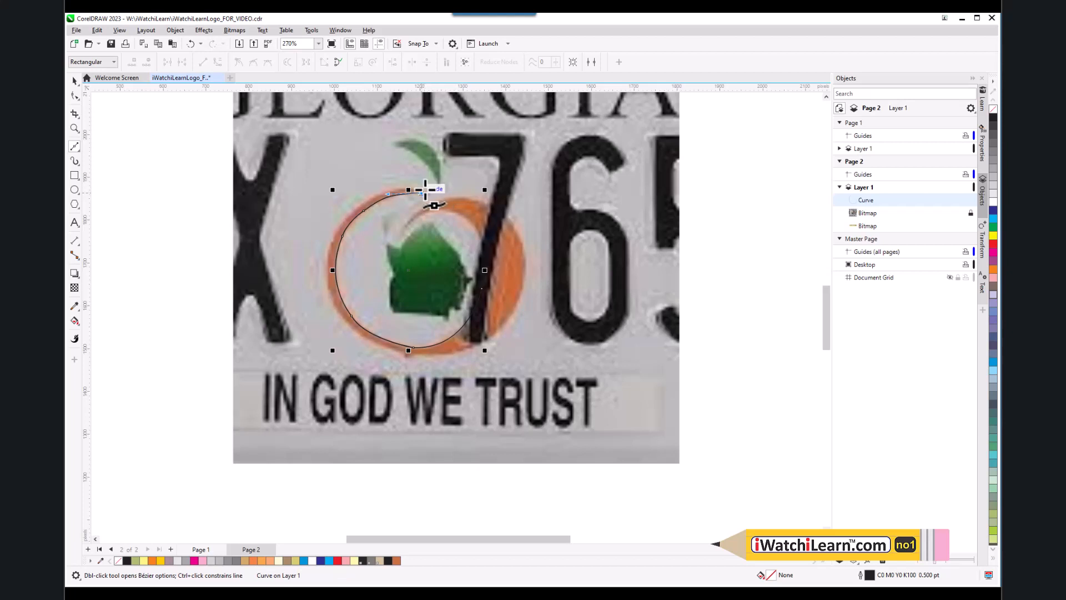
pyautogui.moveTo(422, 193)
pyautogui.mouseDown()
pyautogui.moveTo(409, 186)
pyautogui.moveTo(428, 179)
pyautogui.moveTo(414, 177)
pyautogui.mouseUp()
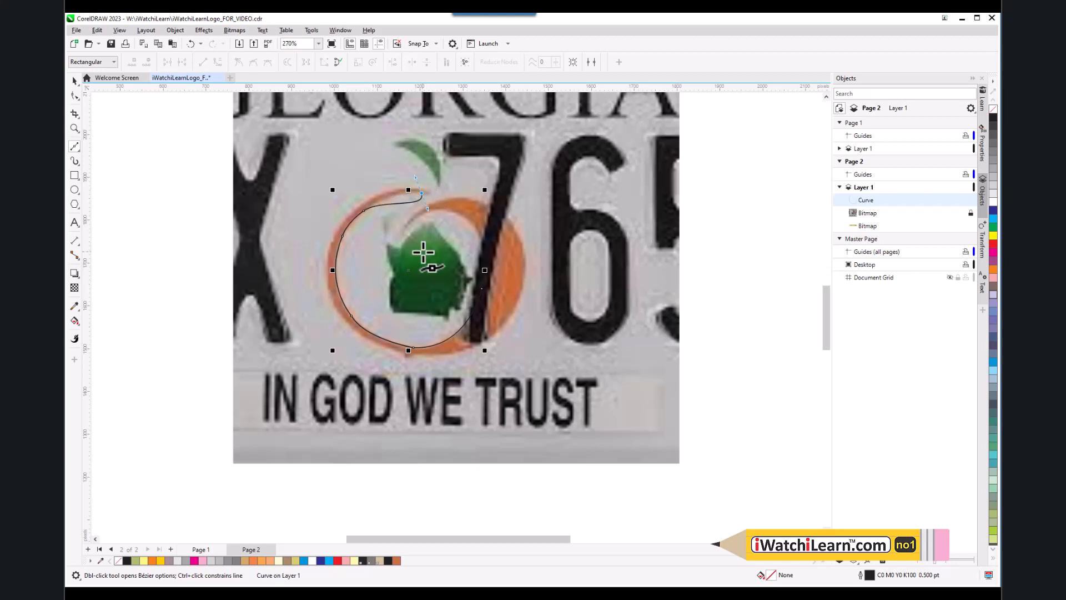
pyautogui.scroll(2, 428, 175)
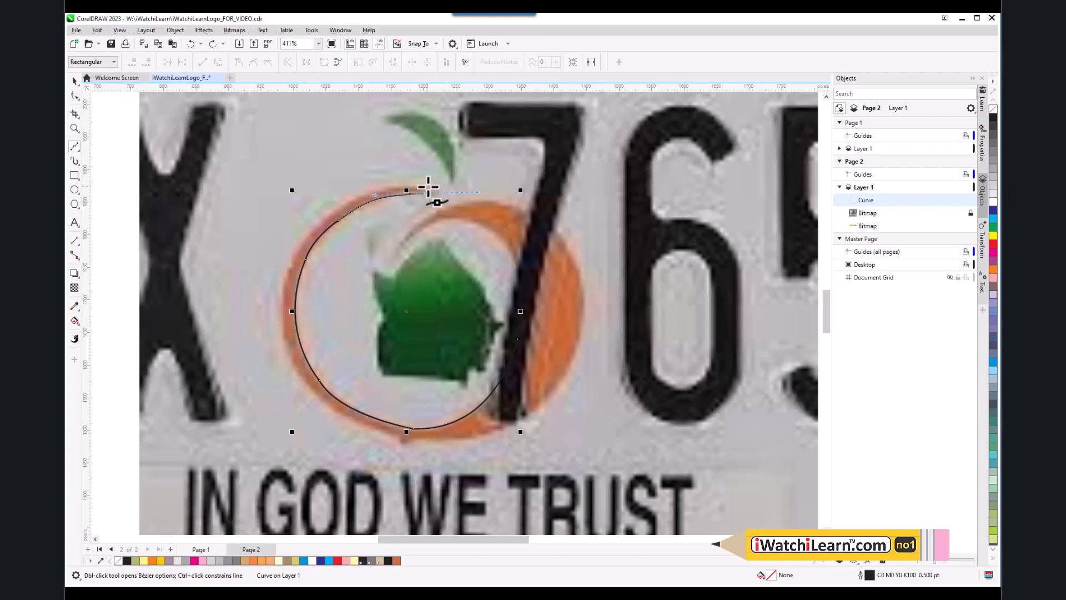
pyautogui.click(428, 187)
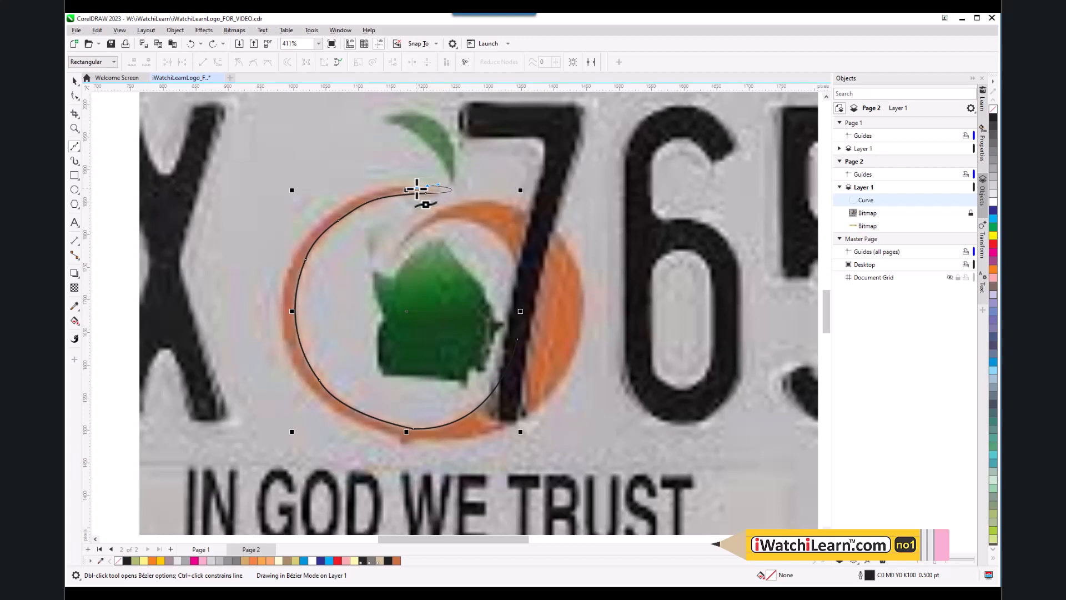
pyautogui.moveTo(415, 187); pyautogui.dragTo(416, 184)
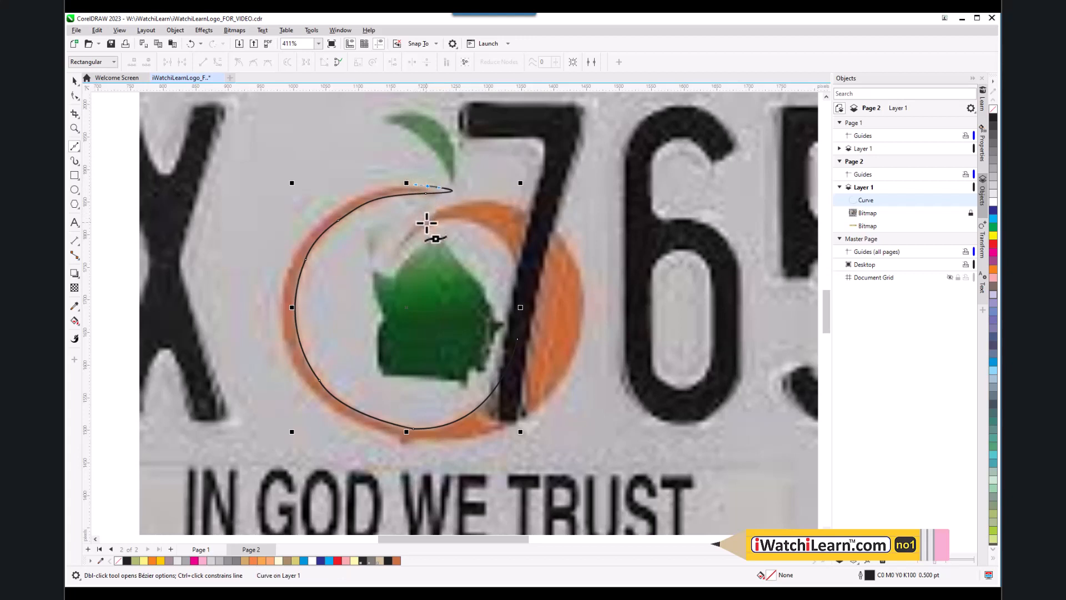
pyautogui.hotkey('ctrl', 'z')
pyautogui.hotkey('ctrl', 'z')
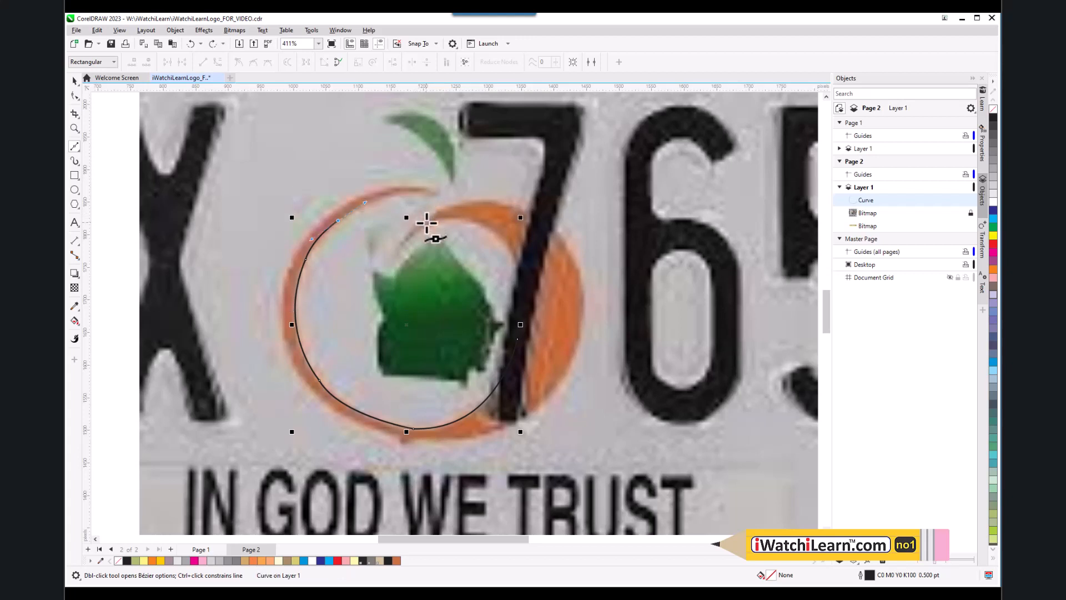
# - Try extending the path from its open end with a shorter curve along the ring's upper edge, then undo it
pyautogui.click(338, 221)
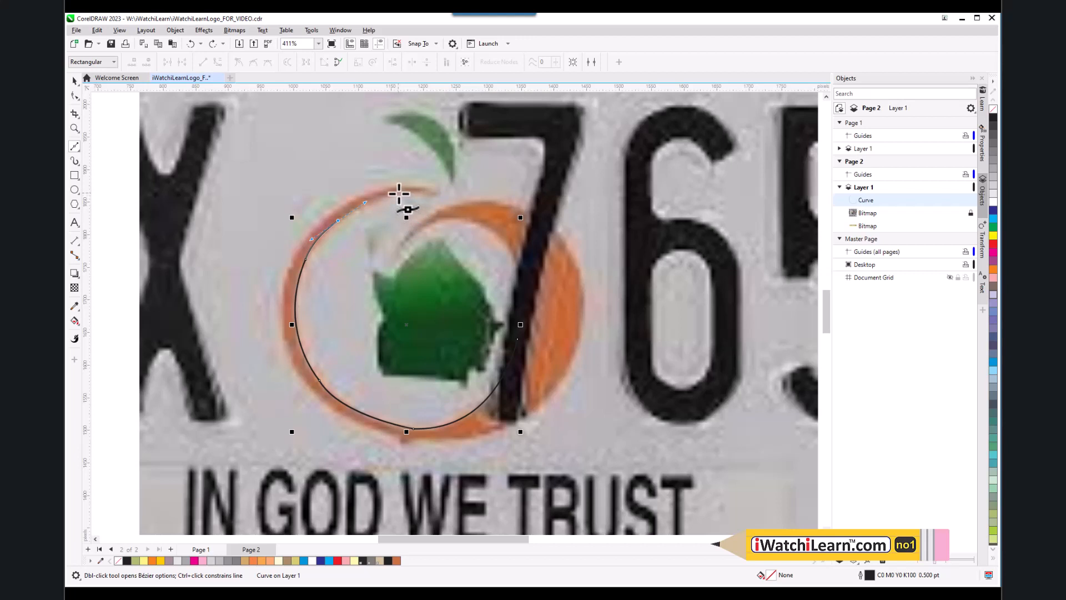
pyautogui.moveTo(399, 193)
pyautogui.mouseDown()
pyautogui.moveTo(423, 198)
pyautogui.moveTo(421, 186)
pyautogui.moveTo(439, 180)
pyautogui.mouseUp()
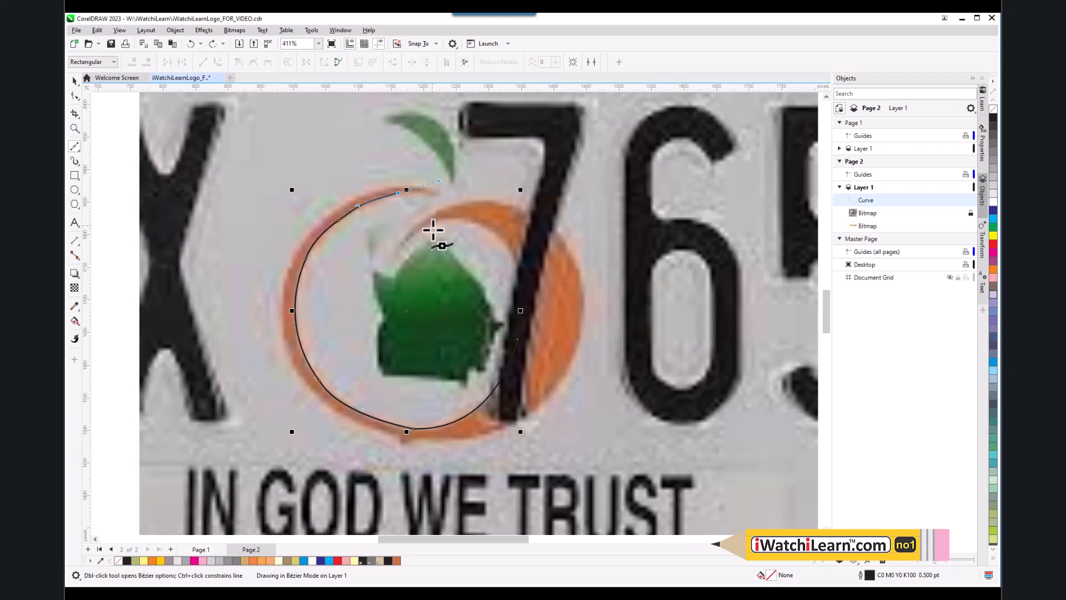
pyautogui.hotkey('ctrl', 'z')
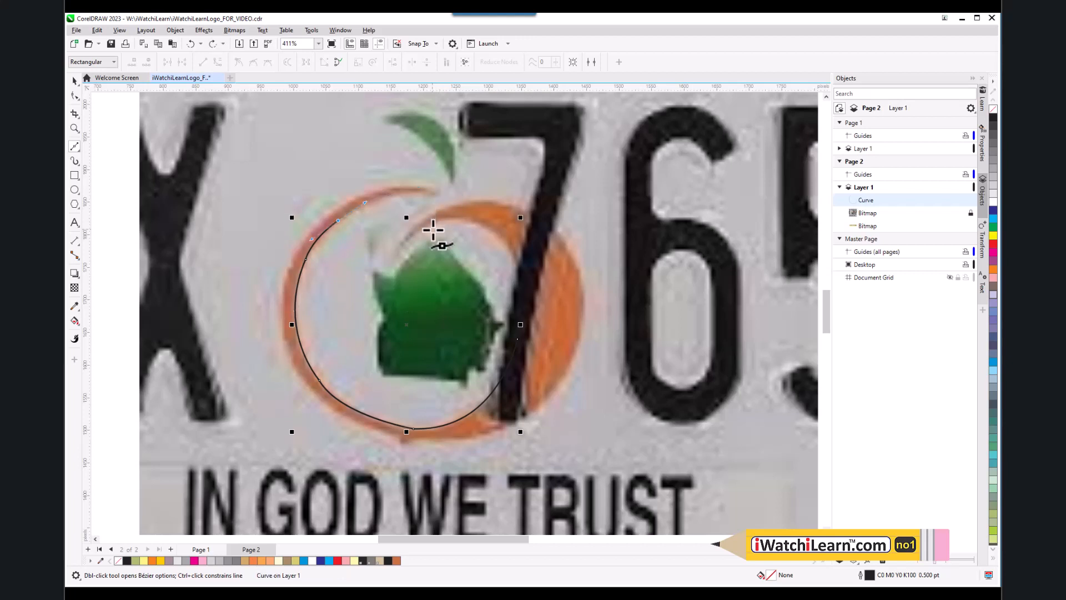
# - Select the path's open end node with the Shape tool, then resume the path from that node with the Bézier tool
pyautogui.click(76, 97)
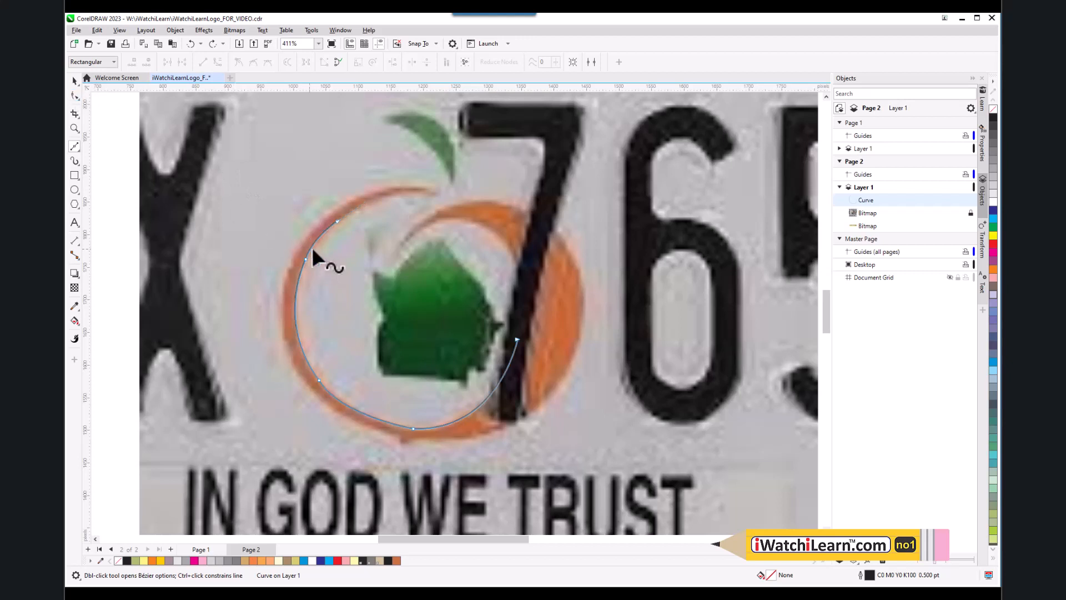
pyautogui.click(336, 220)
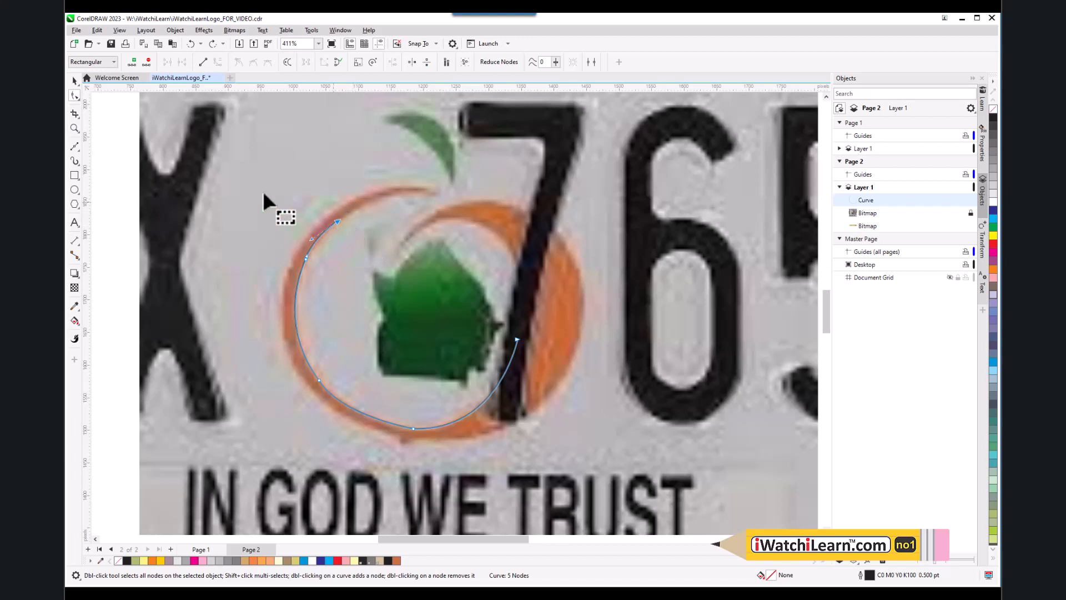
pyautogui.click(75, 146)
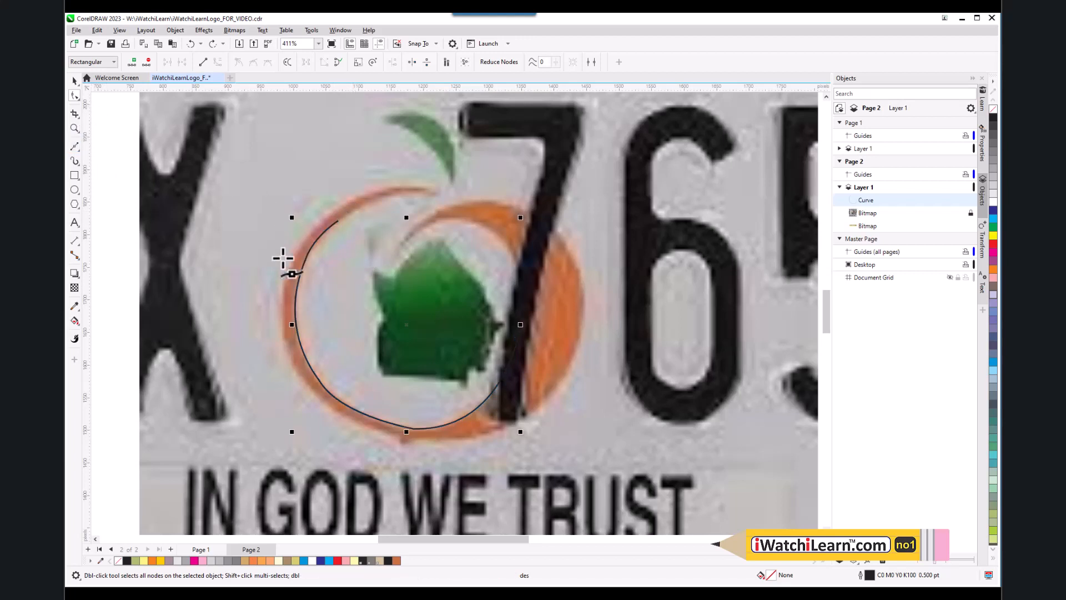
pyautogui.click(338, 221)
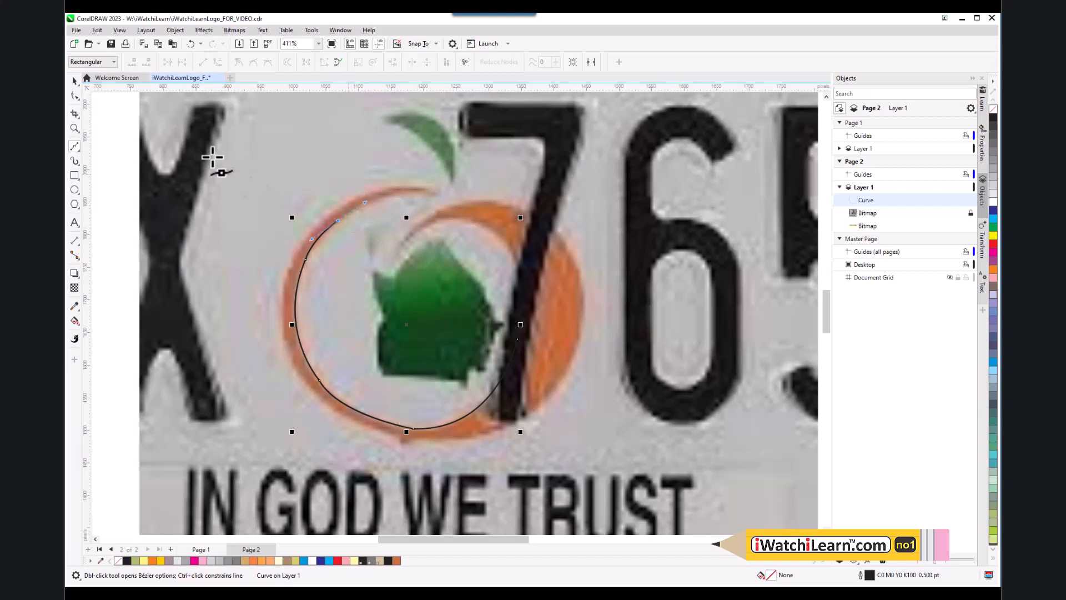
pyautogui.click(75, 95)
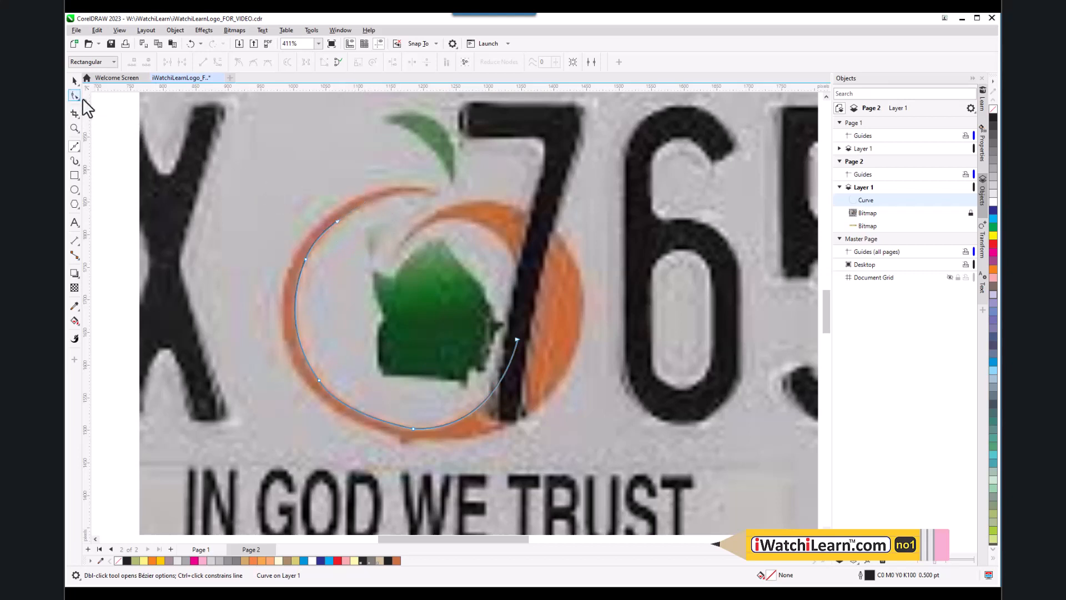
pyautogui.click(336, 221)
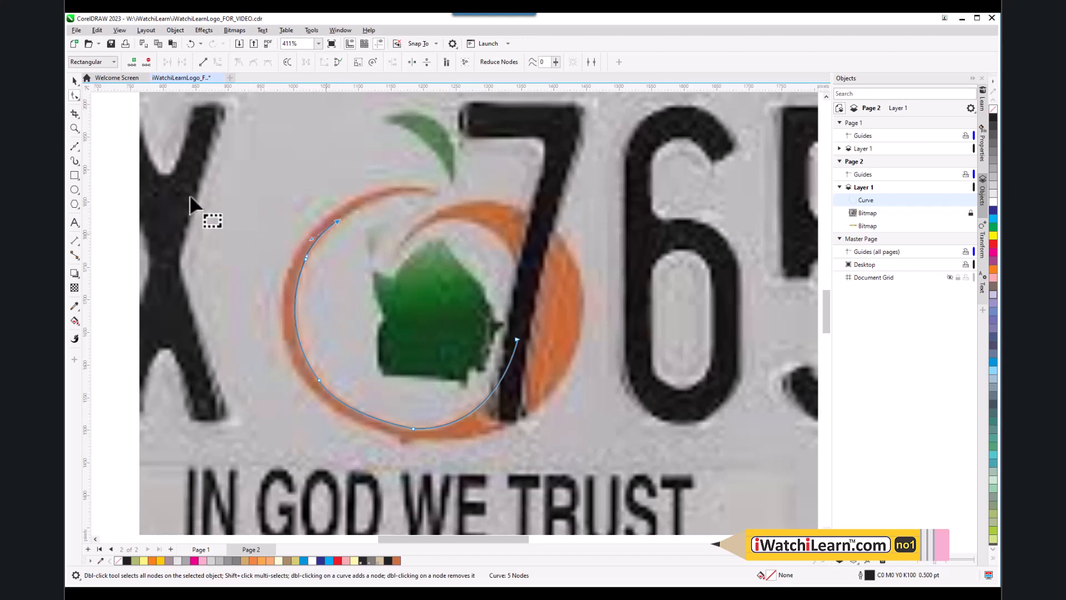
pyautogui.click(74, 147)
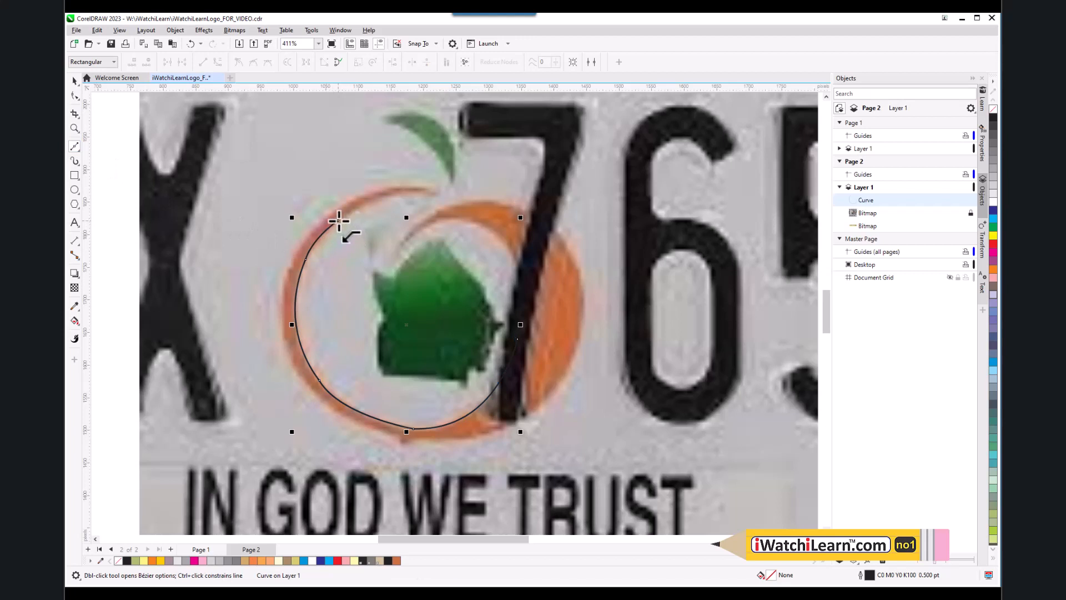
pyautogui.click(338, 221)
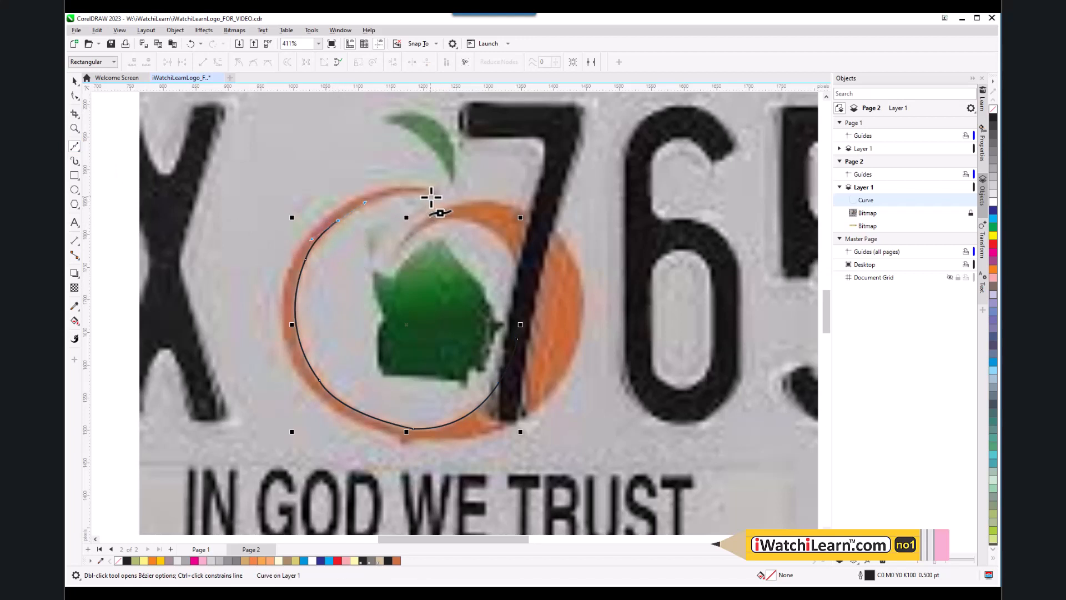
# - Turn the Bézier path around the ring's thin upper tip and trace the outer edge back to the upper left, retracting the end node's outgoing handle
pyautogui.moveTo(431, 197)
pyautogui.mouseDown()
pyautogui.moveTo(476, 202)
pyautogui.moveTo(401, 184)
pyautogui.mouseUp()
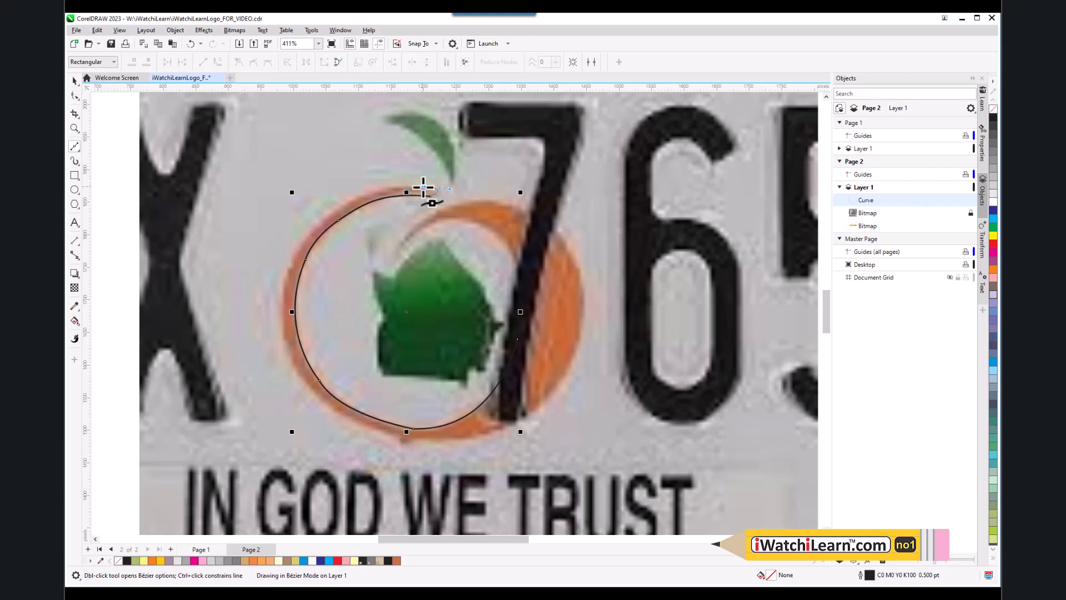
pyautogui.click(423, 187)
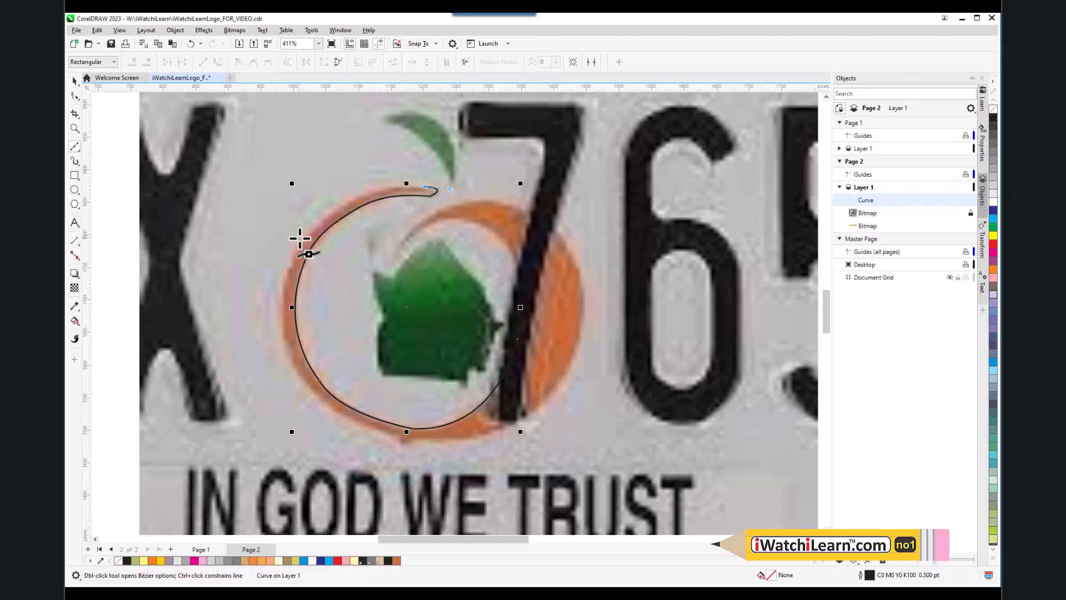
pyautogui.moveTo(302, 239)
pyautogui.mouseDown()
pyautogui.moveTo(297, 286)
pyautogui.moveTo(280, 297)
pyautogui.moveTo(261, 289)
pyautogui.moveTo(255, 300)
pyautogui.mouseUp()
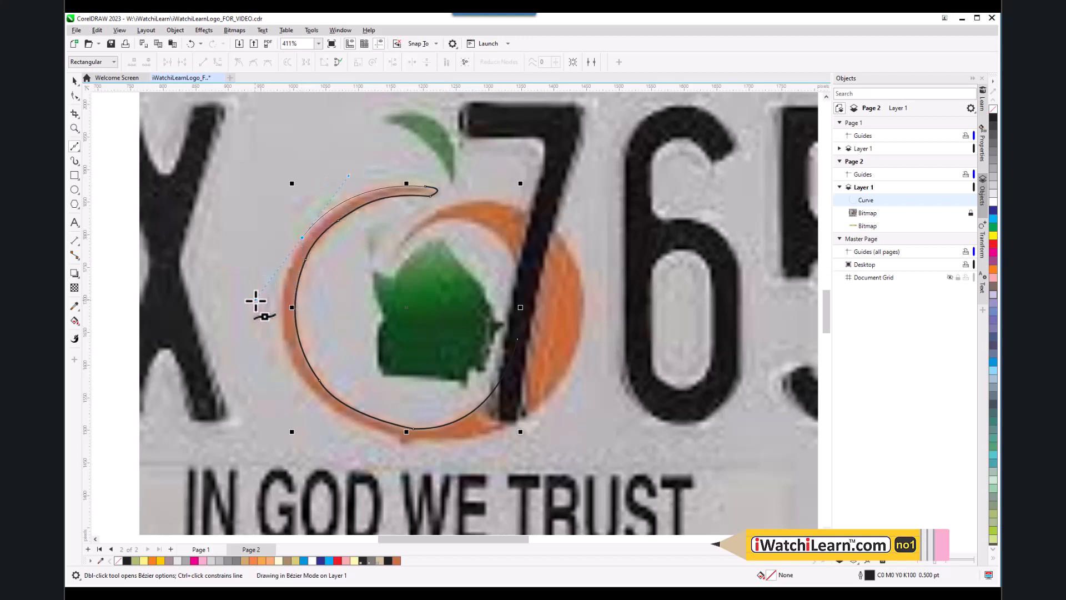
pyautogui.doubleClick(303, 239)
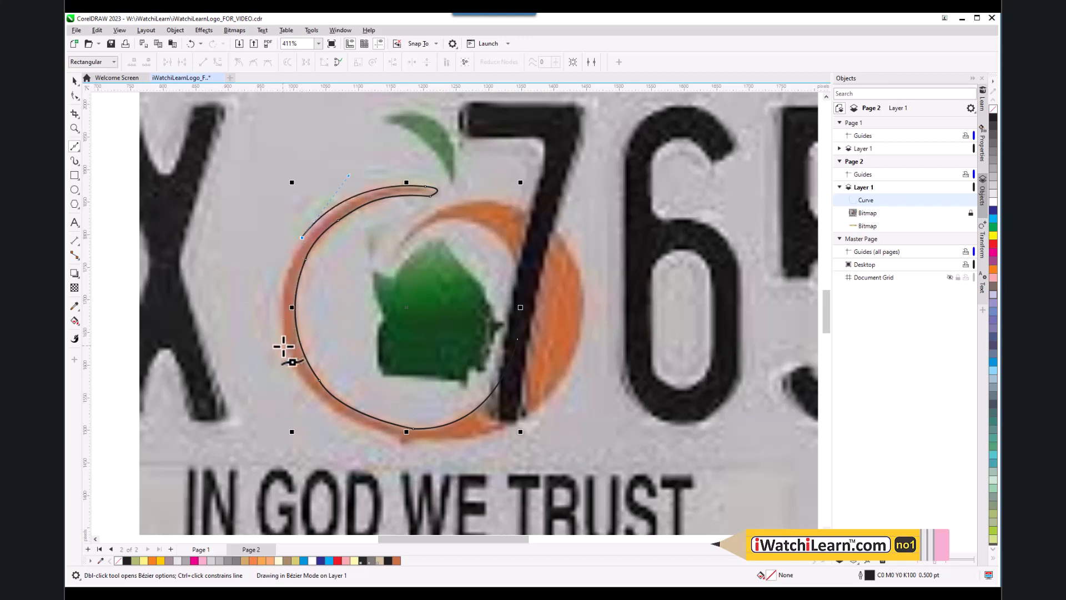
# - Continue the Bézier path down the ring's left outer edge to its lower left, using curved segments with a cusp node midway
pyautogui.moveTo(289, 357); pyautogui.dragTo(320, 423)
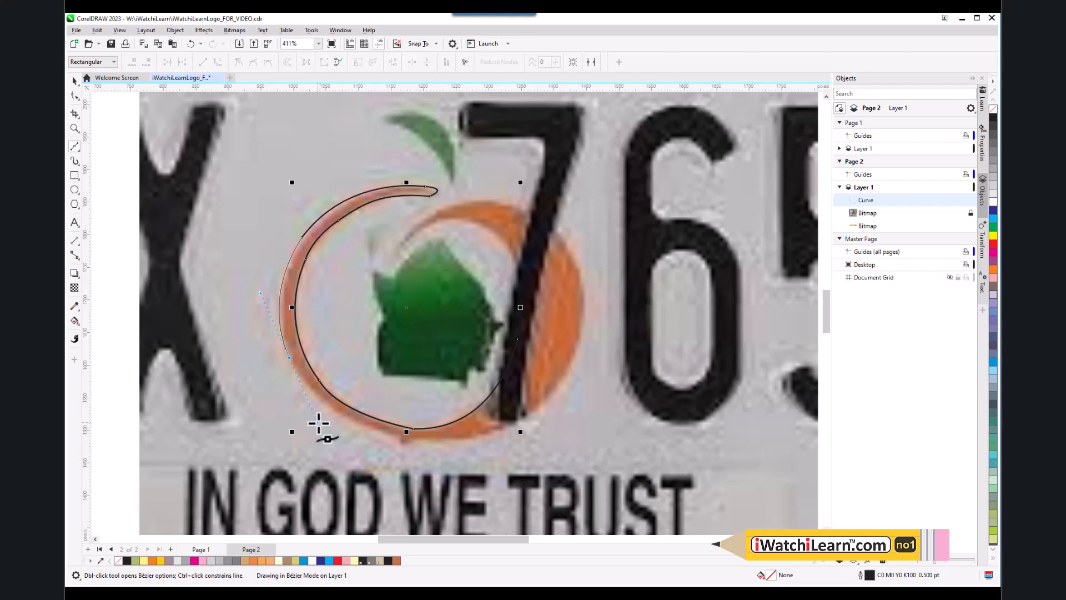
pyautogui.click(290, 359)
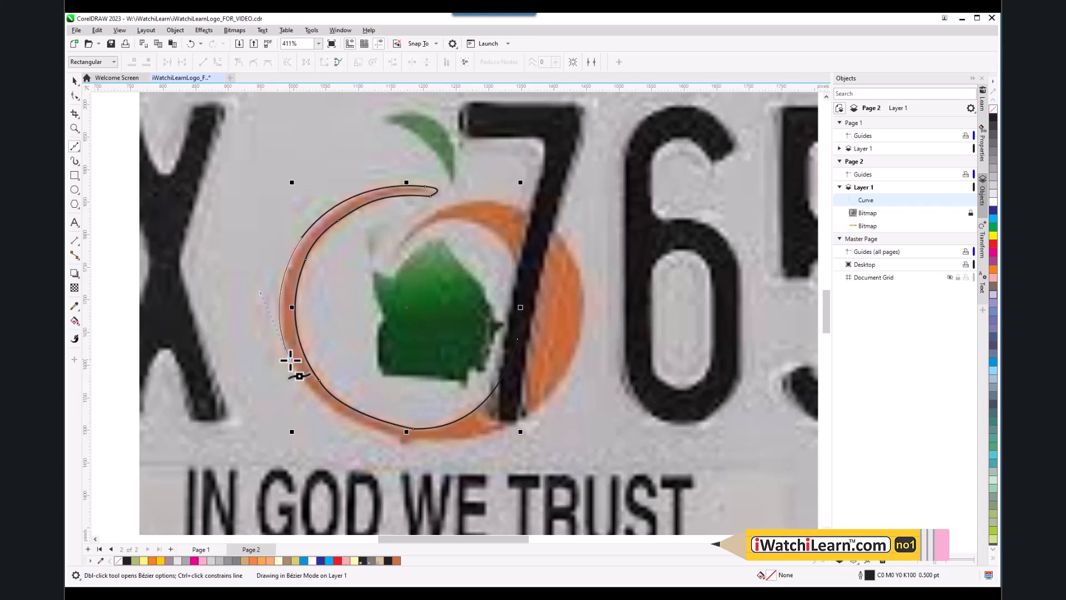
pyautogui.press('space')
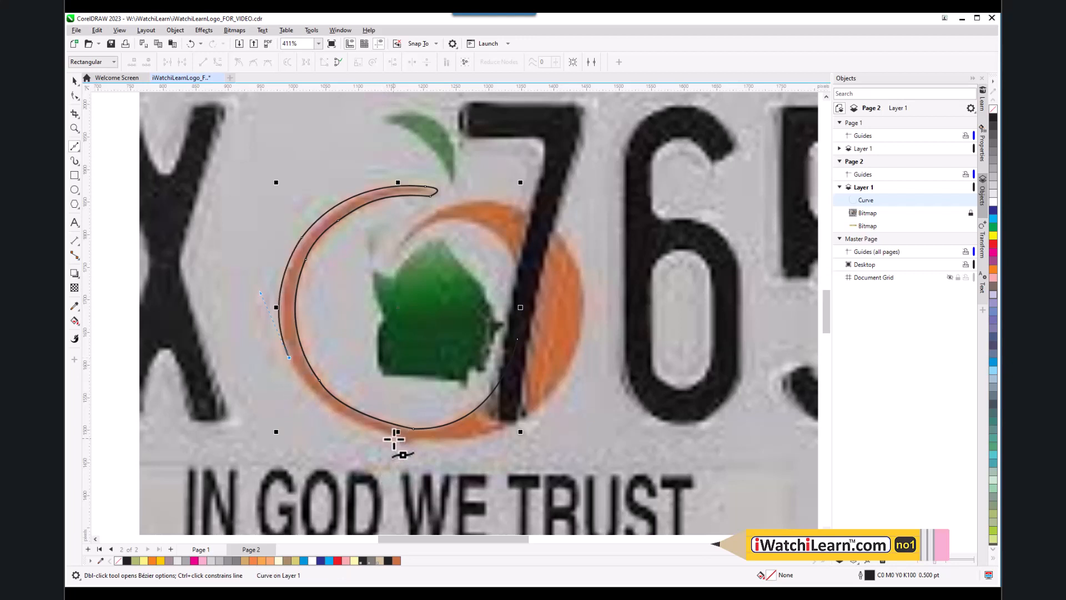
pyautogui.moveTo(393, 439)
pyautogui.mouseDown()
pyautogui.moveTo(476, 452)
pyautogui.moveTo(428, 431)
pyautogui.moveTo(413, 430)
pyautogui.moveTo(426, 442)
pyautogui.moveTo(389, 438)
pyautogui.mouseUp()
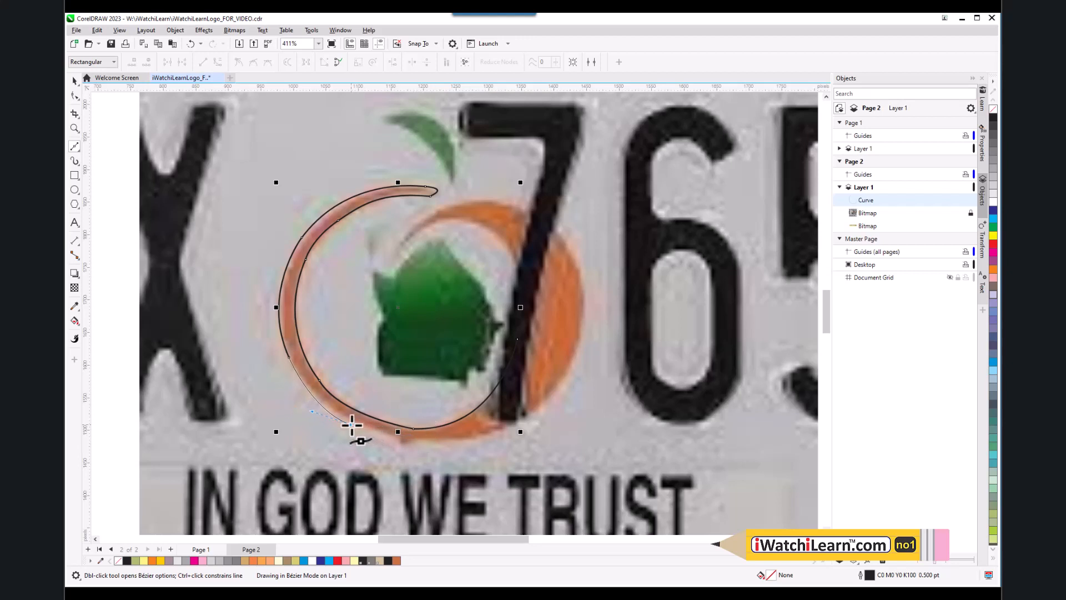
# - Trace the ring's outer edge along the bottom past the 7 and up the right side to the upper right
pyautogui.moveTo(502, 428); pyautogui.dragTo(582, 393)
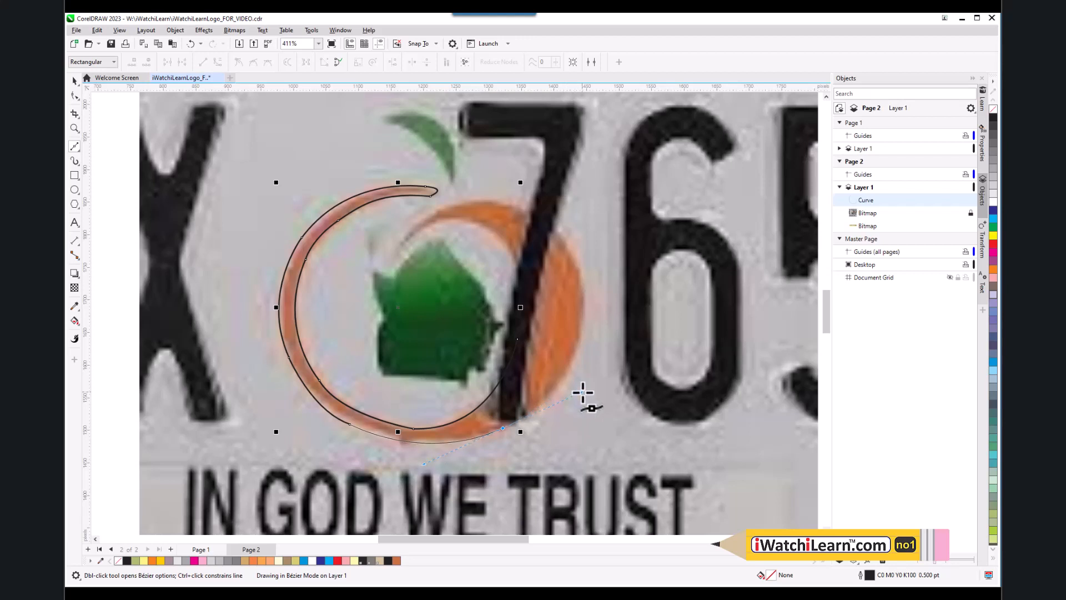
pyautogui.press('c')
pyautogui.moveTo(582, 393); pyautogui.dragTo(506, 428)
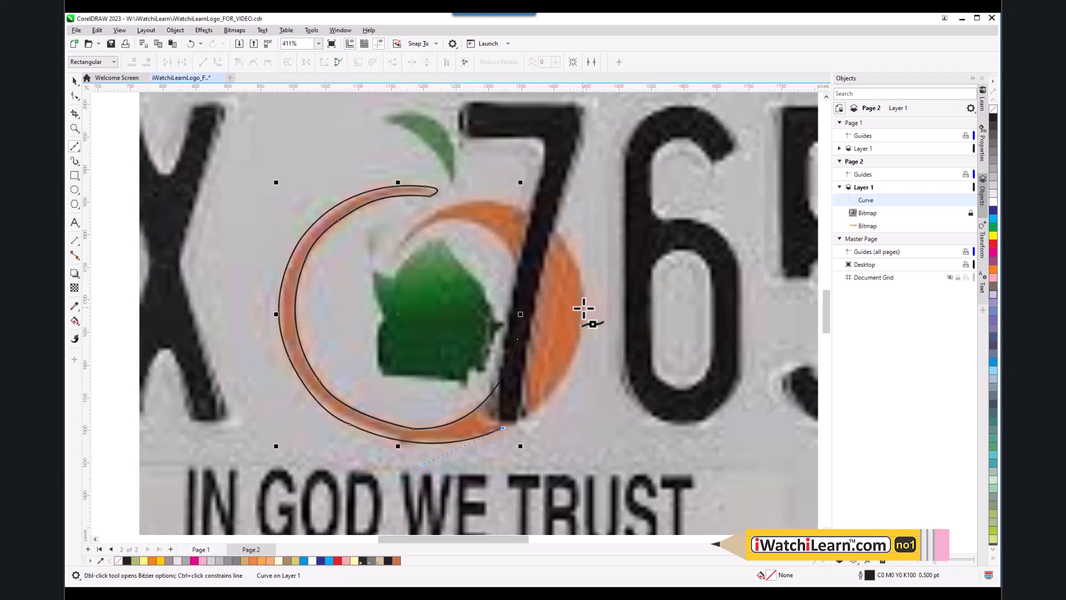
pyautogui.moveTo(583, 308)
pyautogui.mouseDown()
pyautogui.moveTo(597, 208)
pyautogui.moveTo(586, 307)
pyautogui.mouseUp()
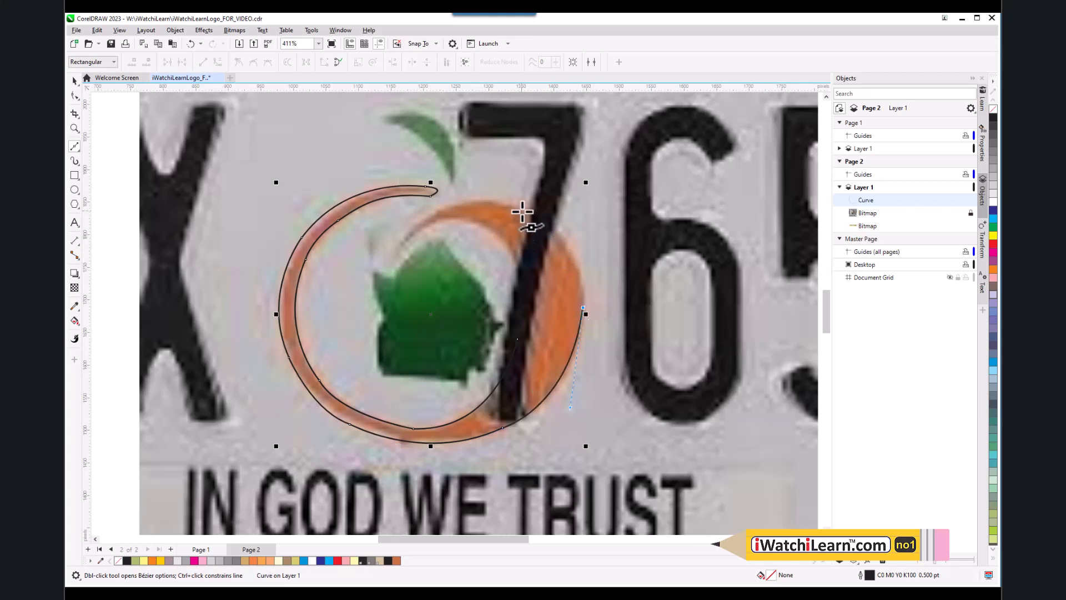
pyautogui.moveTo(522, 210)
pyautogui.mouseDown()
pyautogui.moveTo(483, 207)
pyautogui.moveTo(444, 170)
pyautogui.mouseUp()
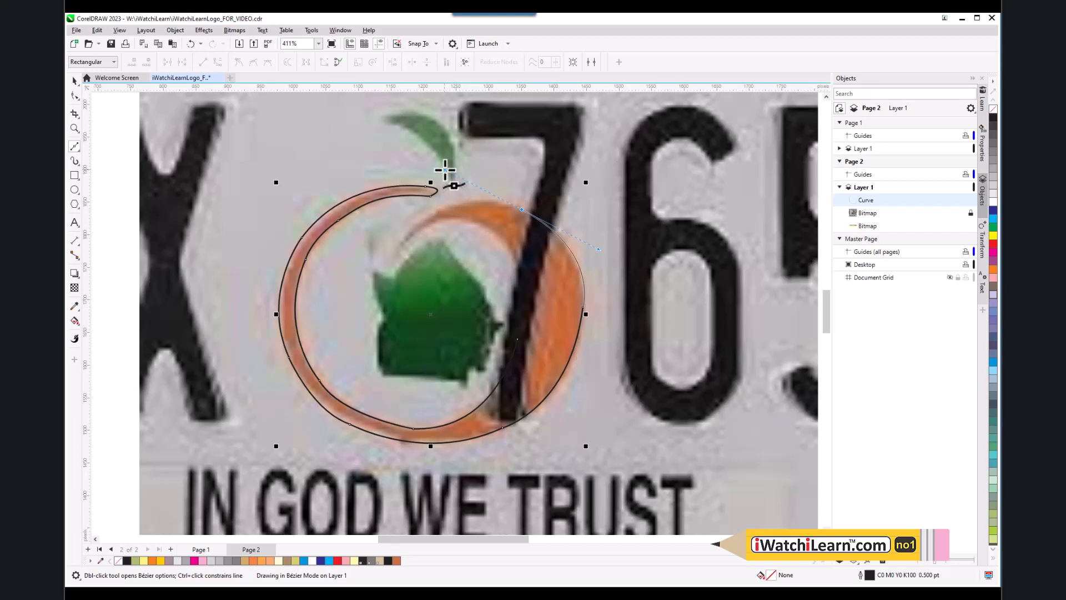
pyautogui.moveTo(444, 170)
pyautogui.mouseDown()
pyautogui.moveTo(526, 218)
pyautogui.moveTo(521, 210)
pyautogui.mouseUp()
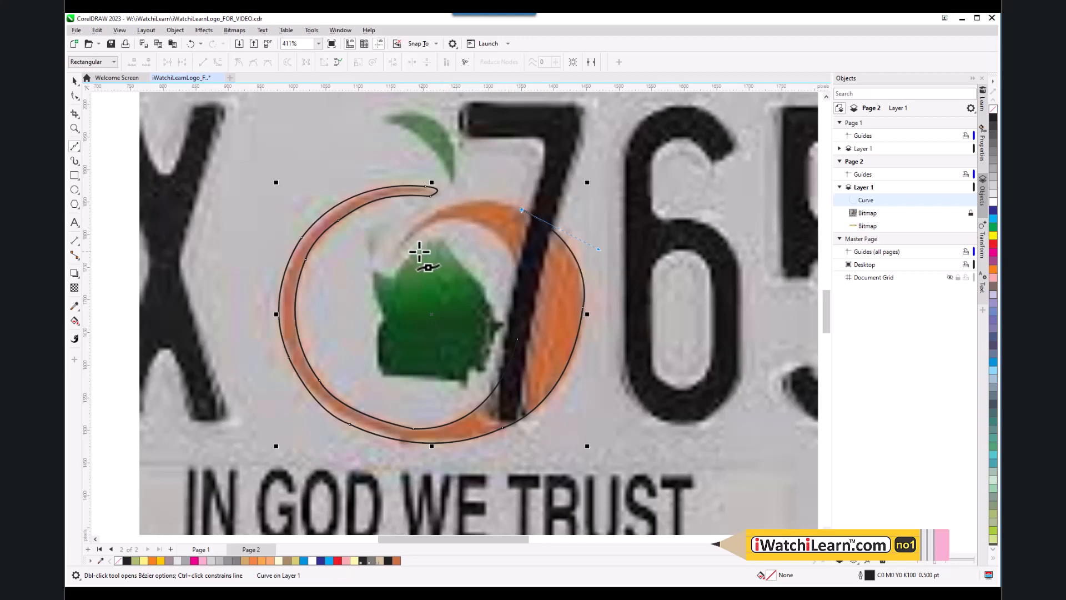
# - Trace the upper arc to its tapered tip, turn back along the inner edge behind the 7, and close the path at its start node
pyautogui.moveTo(404, 236)
pyautogui.mouseDown()
pyautogui.moveTo(344, 297)
pyautogui.moveTo(404, 237)
pyautogui.moveTo(439, 233)
pyautogui.moveTo(411, 241)
pyautogui.mouseUp()
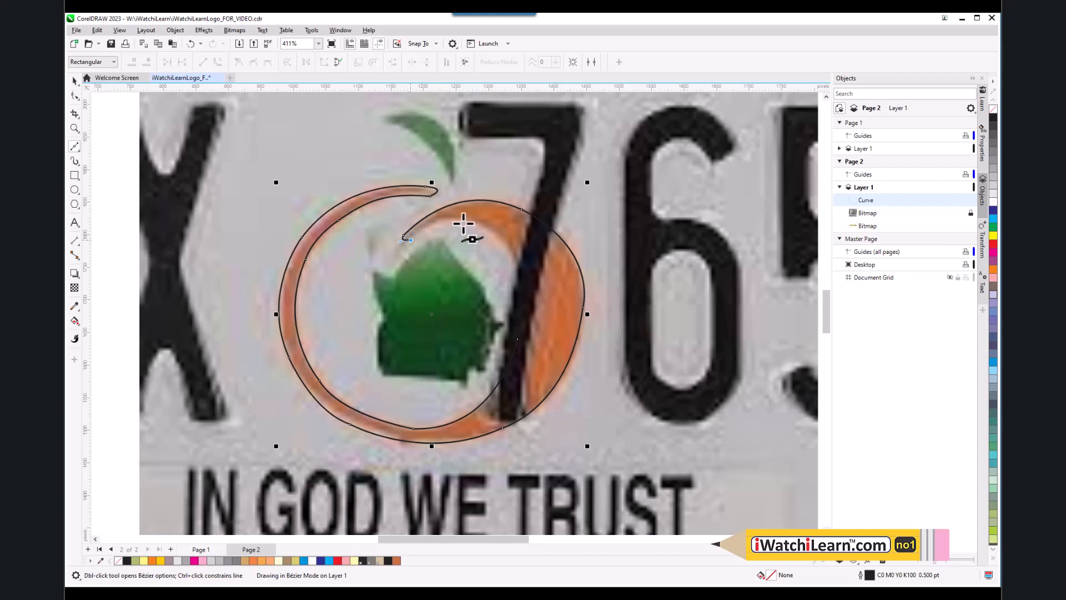
pyautogui.moveTo(469, 218)
pyautogui.mouseDown()
pyautogui.moveTo(506, 232)
pyautogui.moveTo(469, 218)
pyautogui.mouseUp()
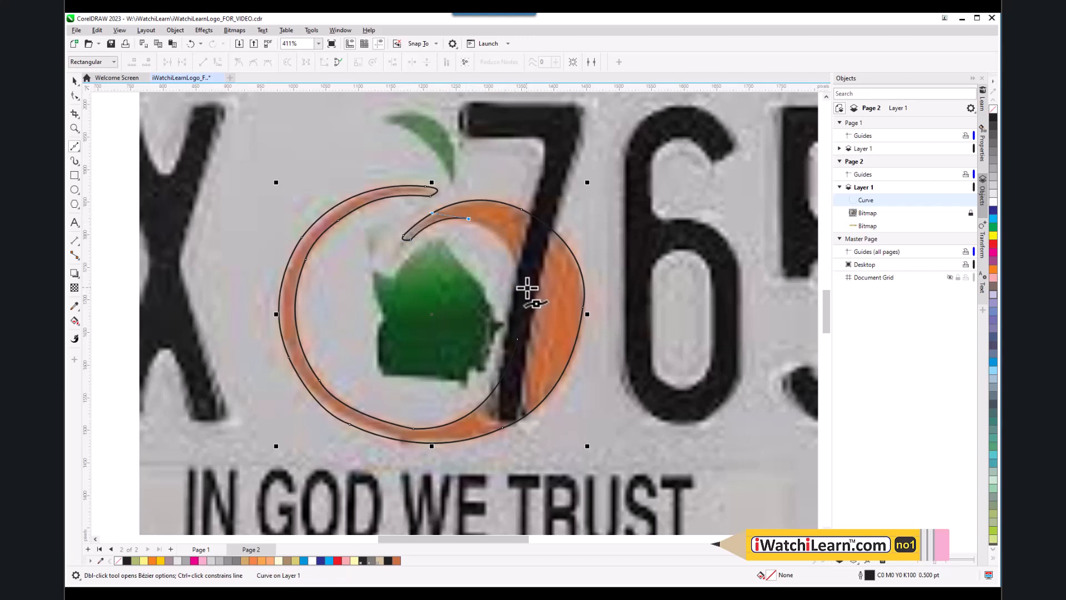
pyautogui.moveTo(527, 288)
pyautogui.mouseDown()
pyautogui.moveTo(519, 341)
pyautogui.moveTo(527, 289)
pyautogui.mouseUp()
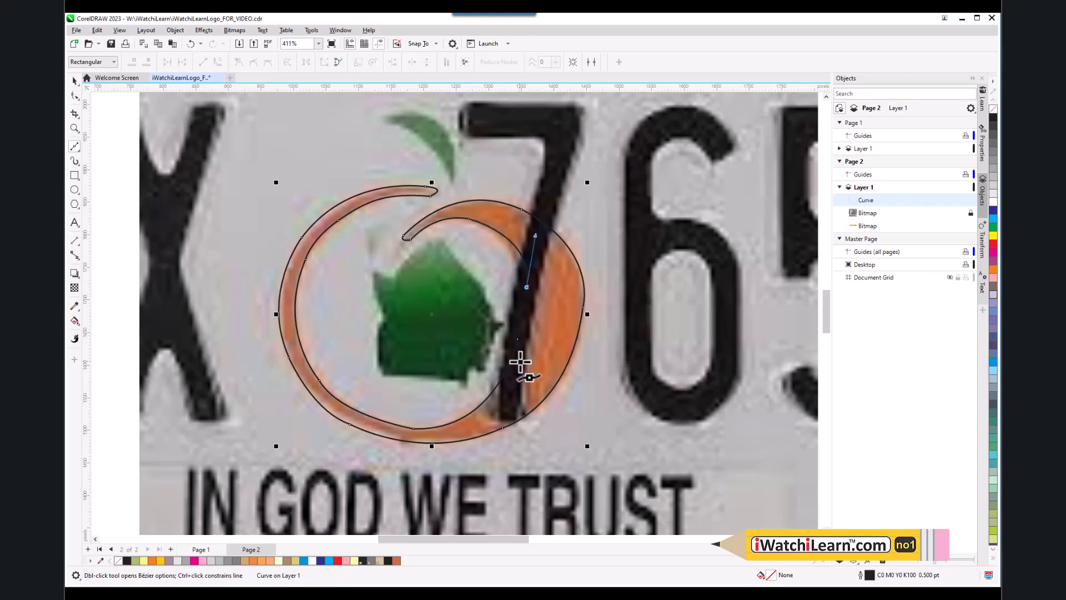
pyautogui.moveTo(518, 338)
pyautogui.mouseDown()
pyautogui.moveTo(507, 374)
pyautogui.moveTo(534, 346)
pyautogui.moveTo(536, 300)
pyautogui.mouseUp()
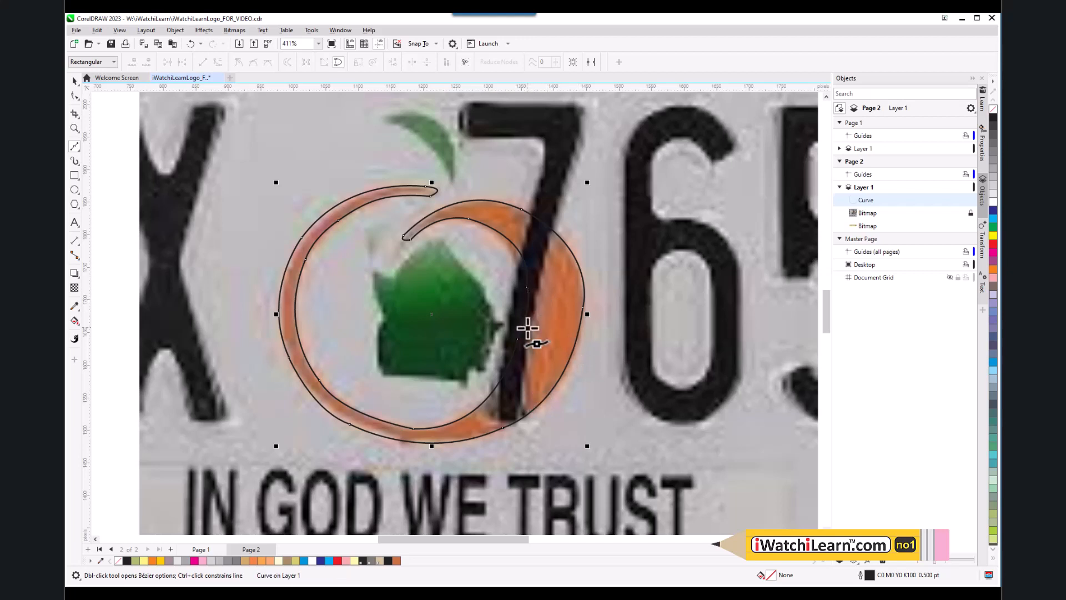
# - With the Shape tool, select the upper inner-edge node over the 7 and realign its lower handle with the curve
pyautogui.scroll(1, 541, 302)
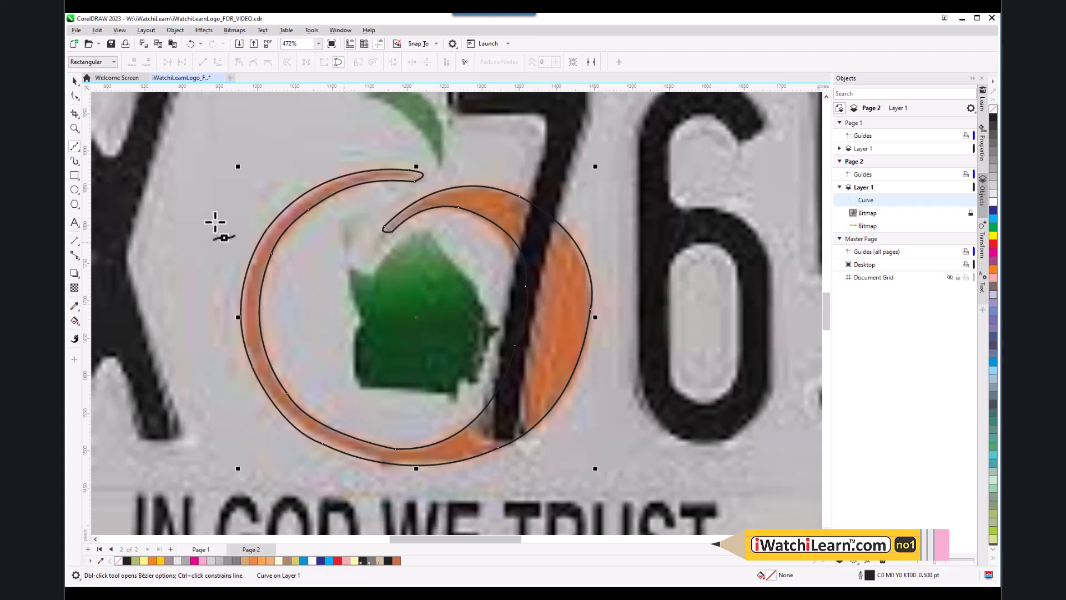
pyautogui.press('space')
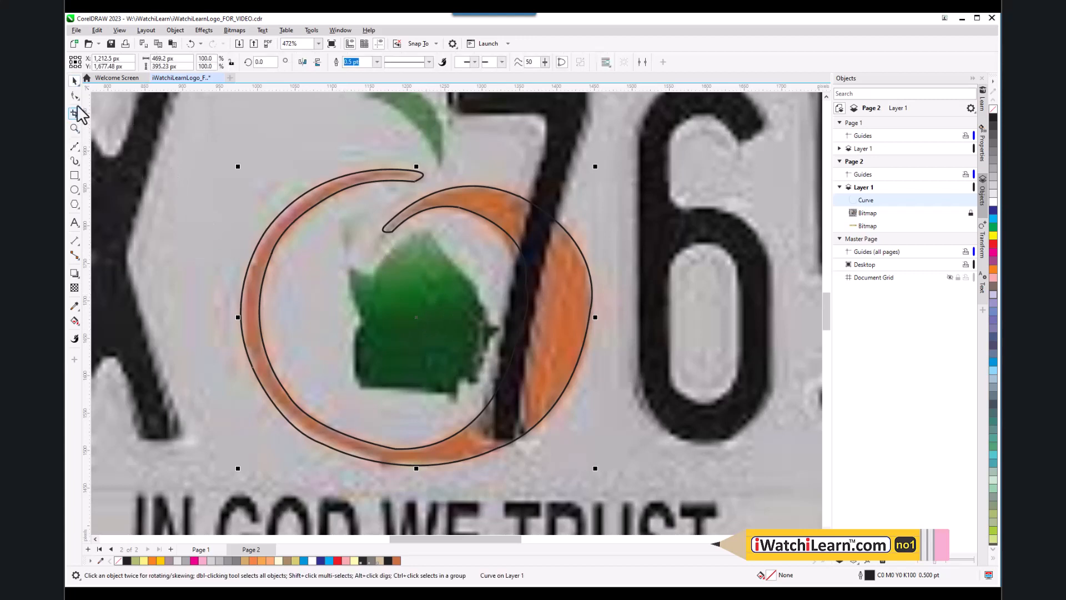
pyautogui.click(74, 96)
pyautogui.scroll(-1, 419, 296)
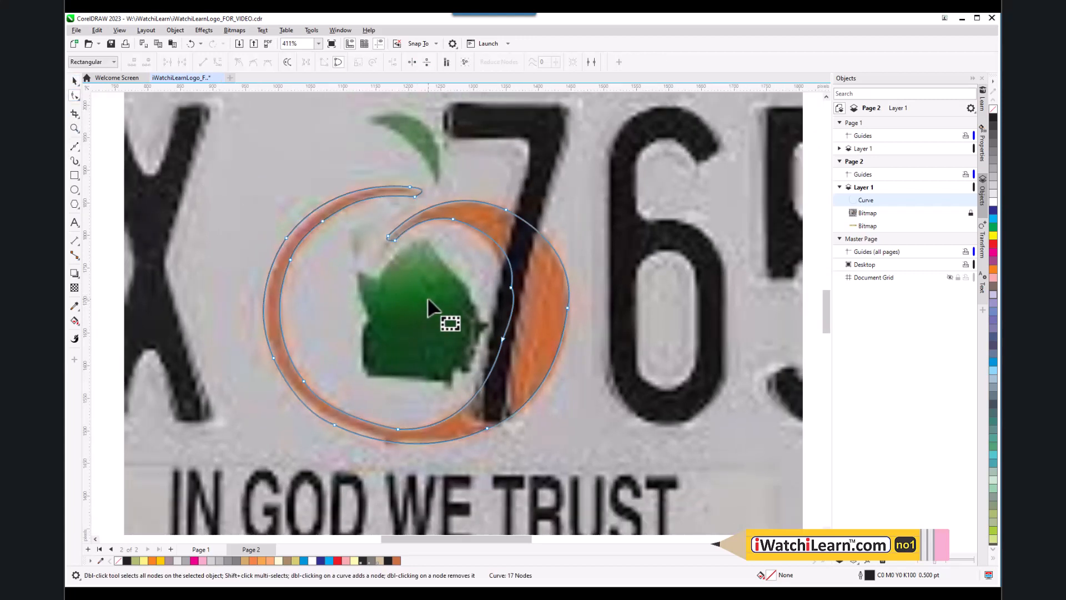
pyautogui.scroll(1, 502, 309)
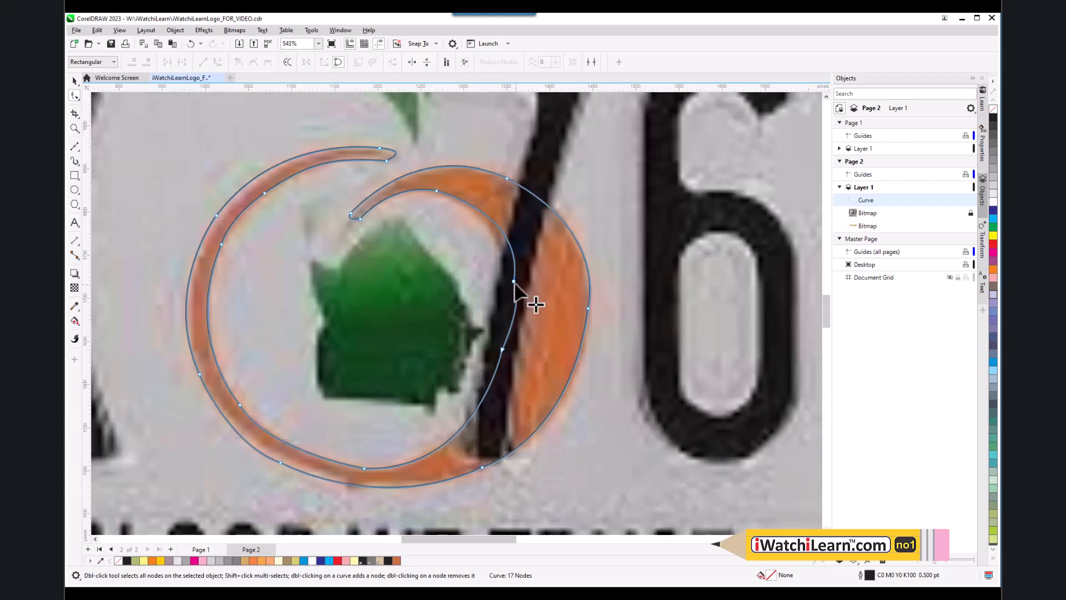
pyautogui.click(513, 282)
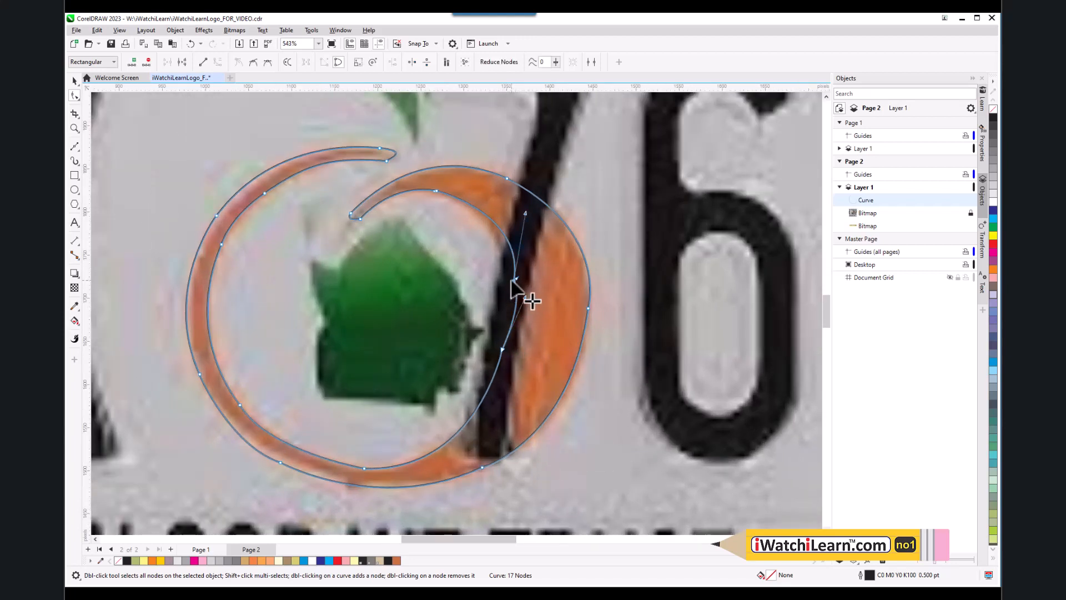
pyautogui.scroll(1, 529, 295)
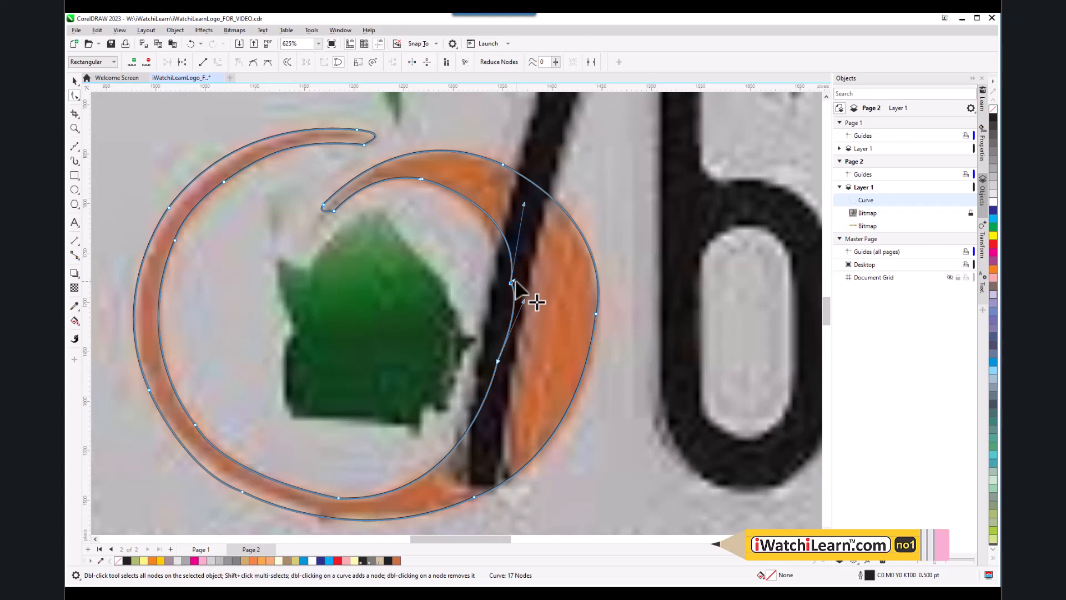
pyautogui.moveTo(514, 281)
pyautogui.mouseDown()
pyautogui.moveTo(524, 291)
pyautogui.moveTo(507, 305)
pyautogui.moveTo(522, 303)
pyautogui.moveTo(513, 298)
pyautogui.mouseUp()
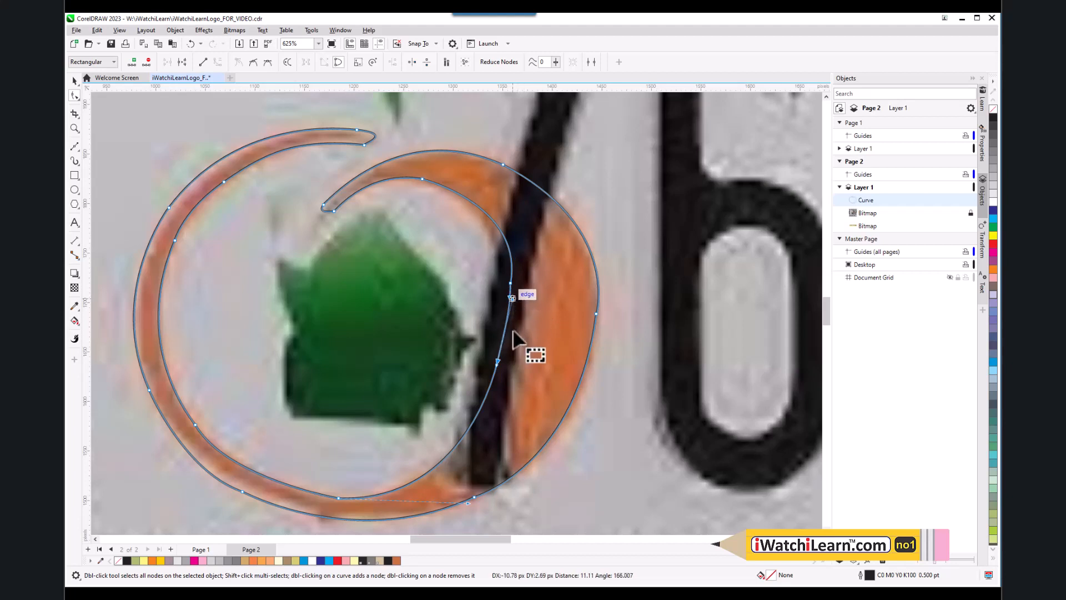
# - Make the upper inner-edge node over the 7 symmetrical and move it slightly outward towards the orange area
pyautogui.rightClick(511, 284)
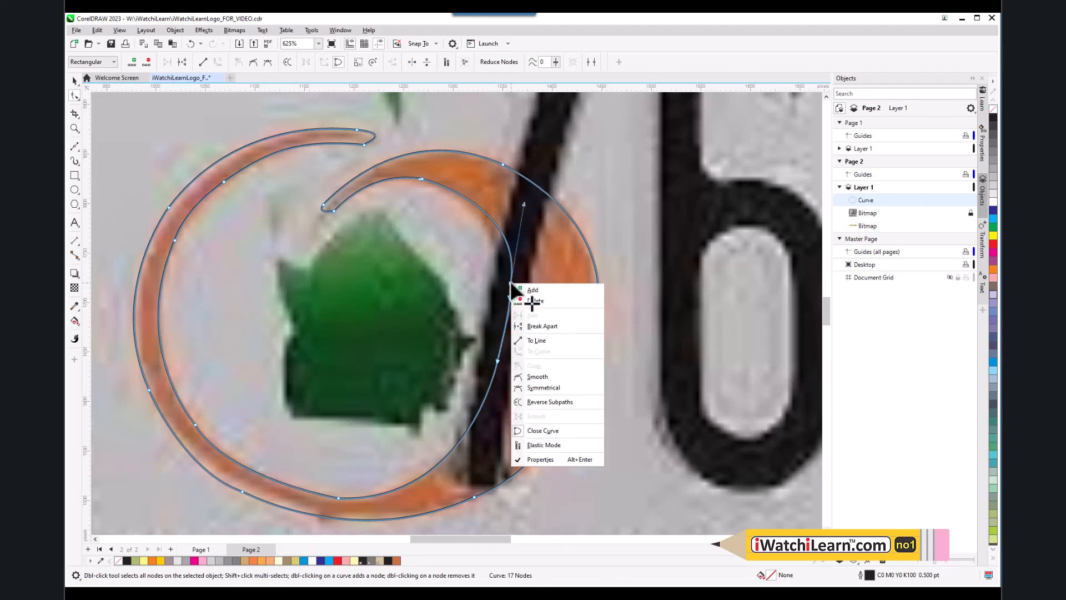
pyautogui.click(555, 390)
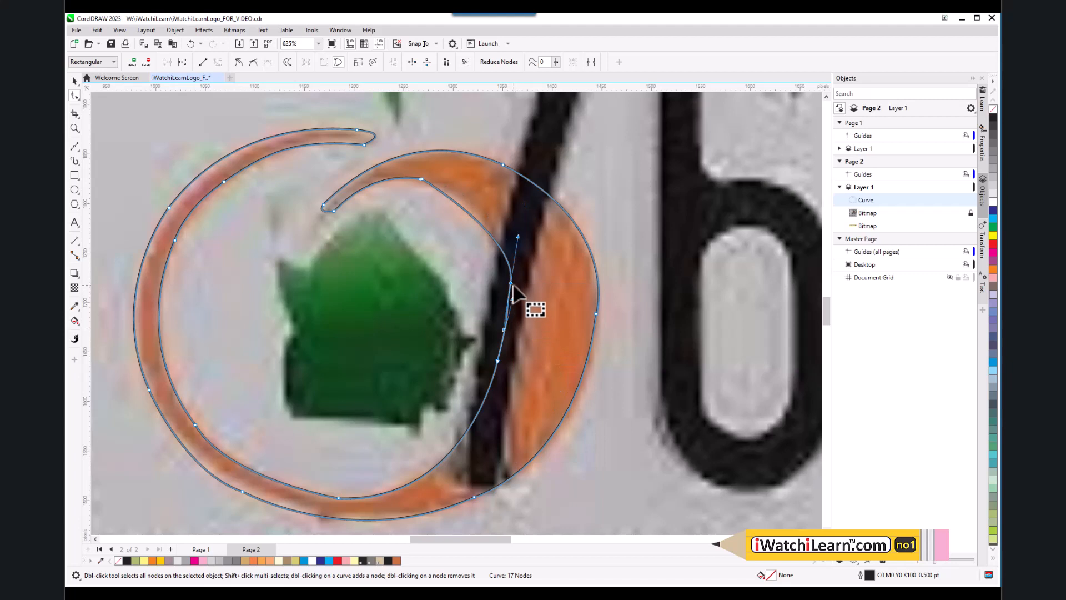
pyautogui.moveTo(513, 285); pyautogui.dragTo(520, 275)
# - Inspect the traced ring outline against the orange shape, particularly the inner edge behind the 7 and along the bottom
pyautogui.scroll(-1, 532, 347)
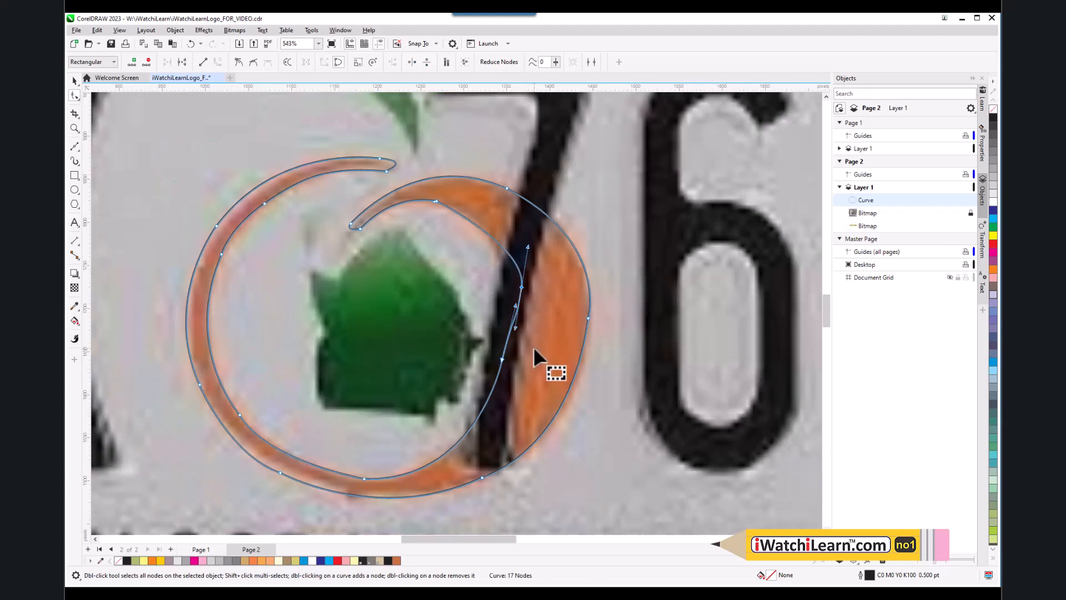
pyautogui.scroll(-1, 534, 350)
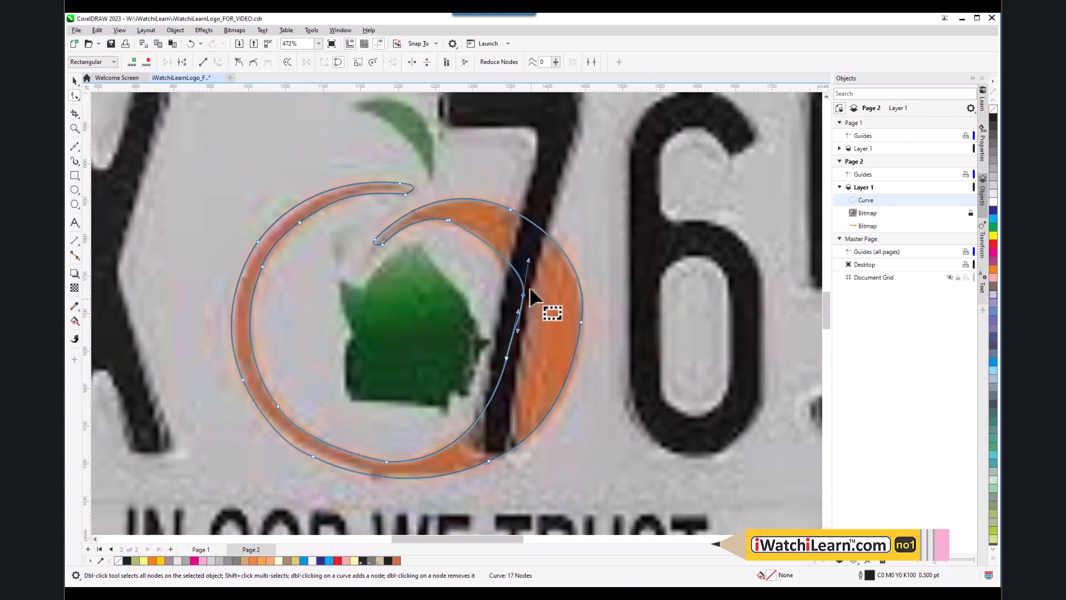
pyautogui.scroll(1, 529, 284)
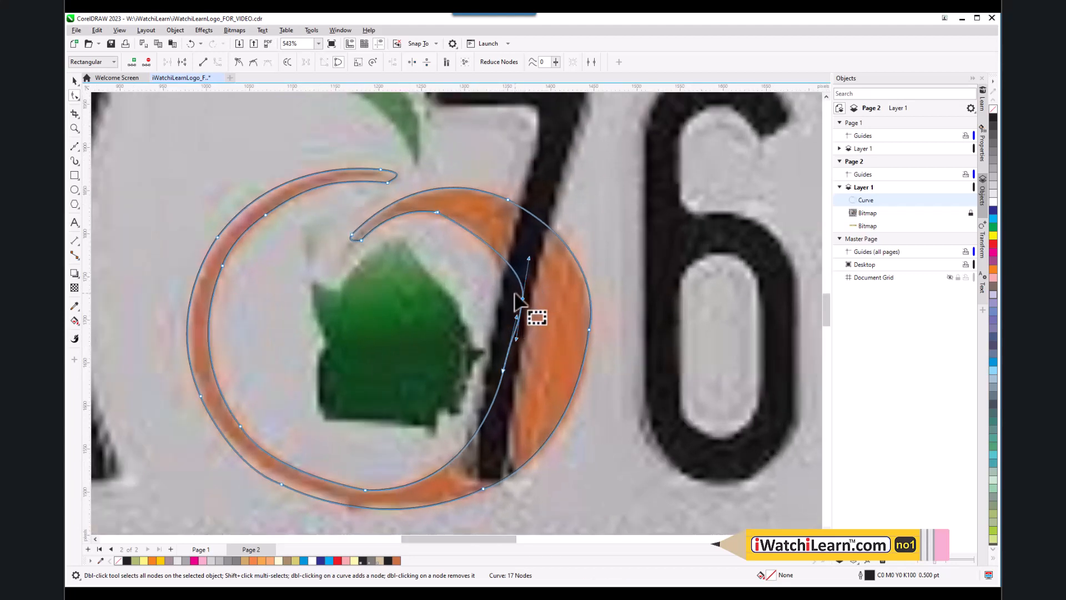
pyautogui.scroll(1, 519, 303)
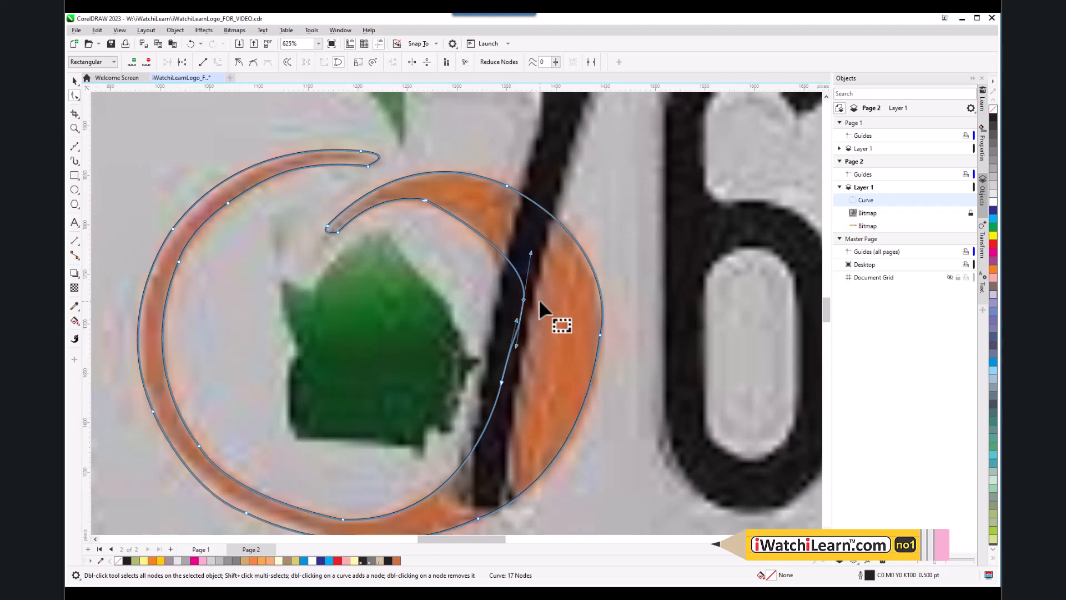
pyautogui.scroll(2, 538, 299)
pyautogui.scroll(-3, 514, 328)
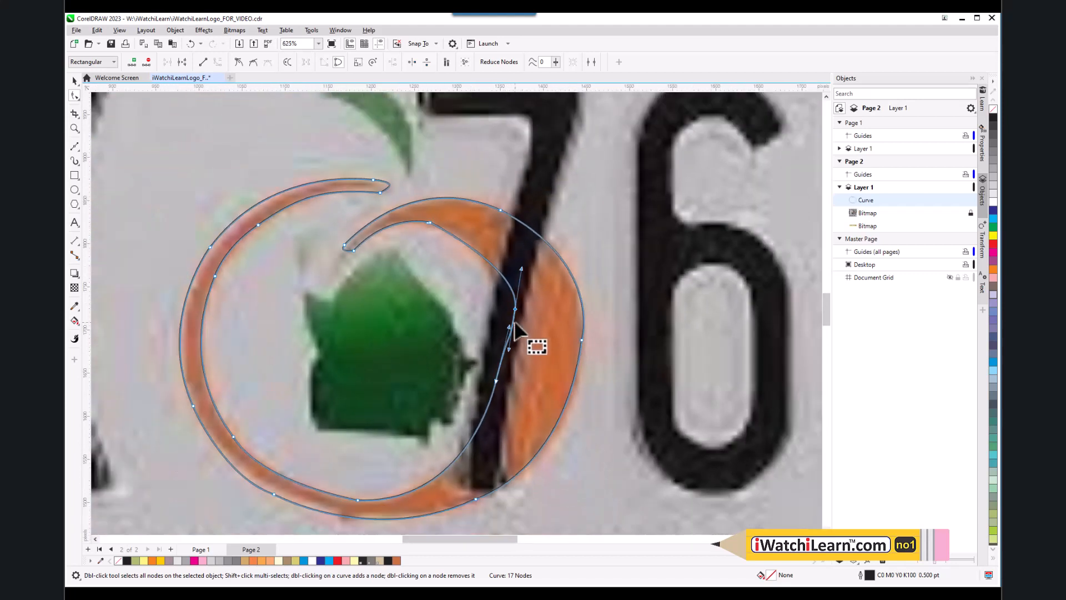
pyautogui.scroll(-2, 516, 333)
pyautogui.scroll(2, 387, 443)
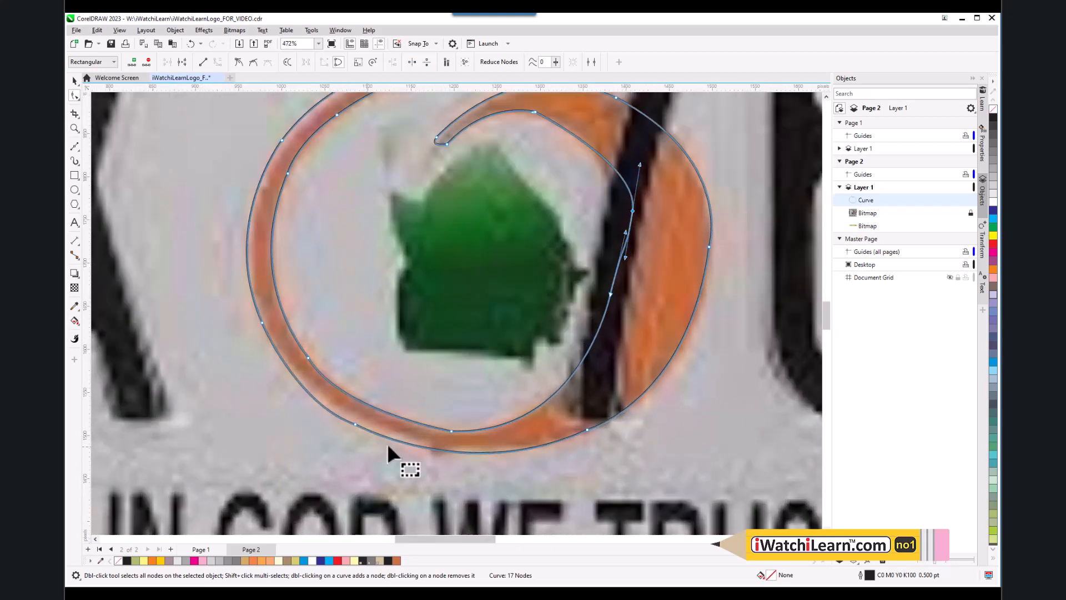
pyautogui.scroll(3, 474, 447)
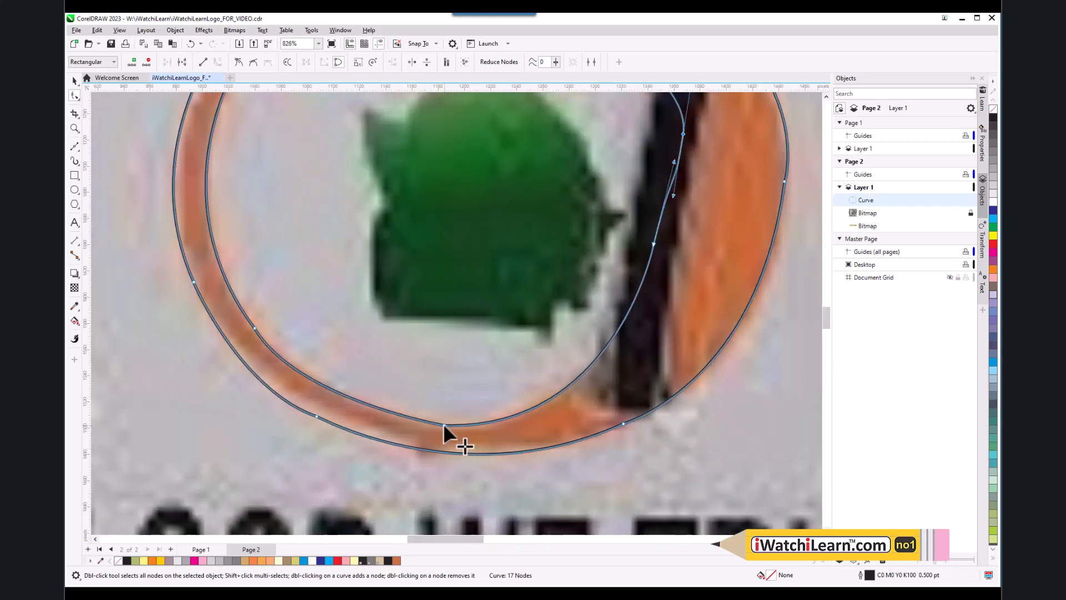
pyautogui.click(443, 426)
pyautogui.scroll(-2, 461, 400)
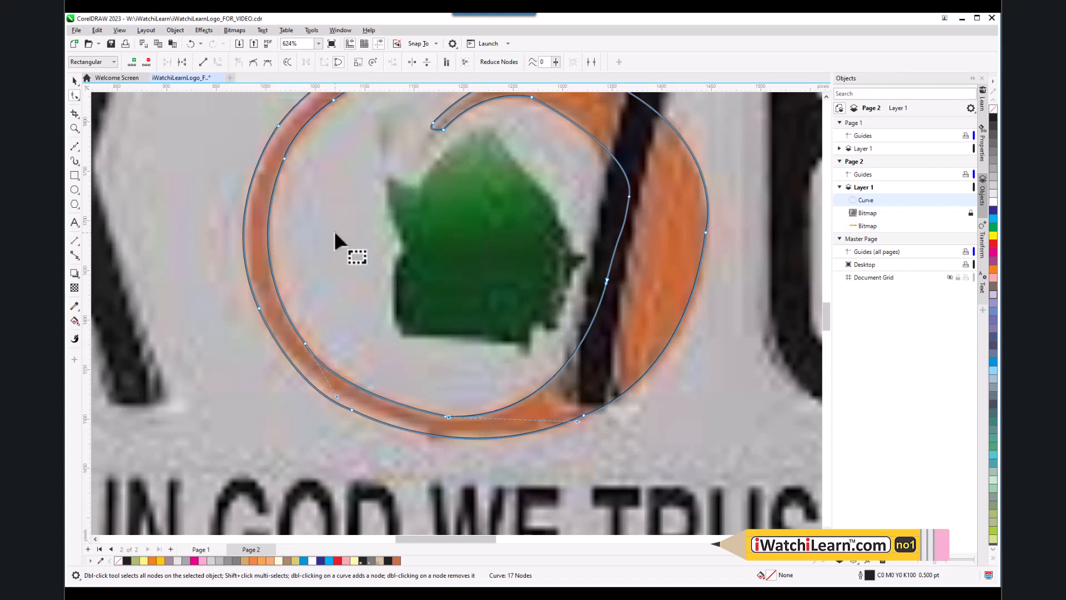
# - Shorten the upper handle of the lower inner-edge node on the 7 and realign it with the curve
pyautogui.click(629, 195)
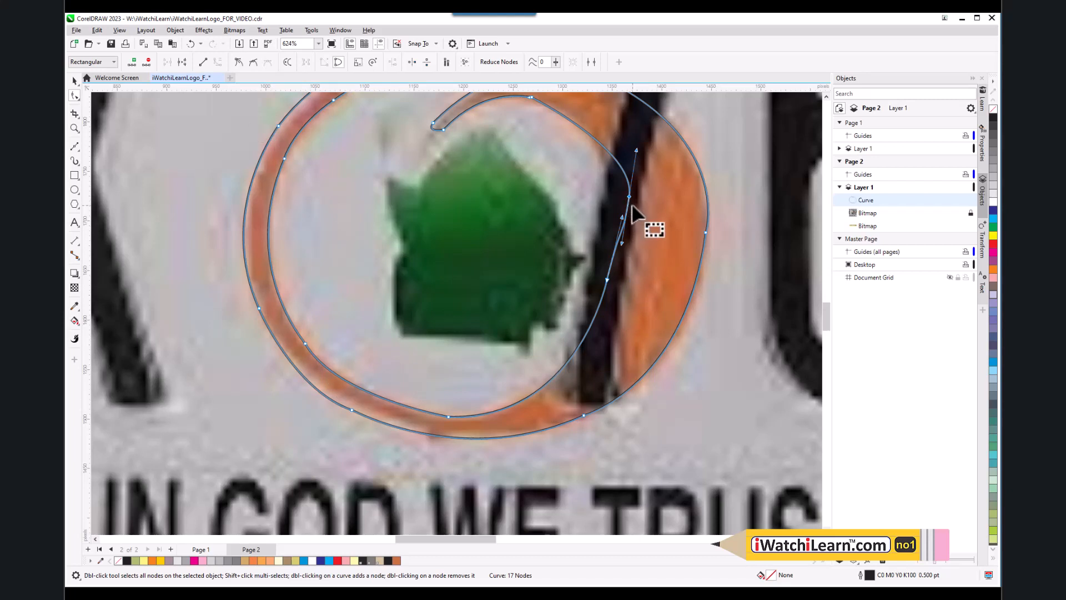
pyautogui.scroll(-1, 631, 272)
pyautogui.scroll(-2, 630, 272)
pyautogui.scroll(4, 637, 201)
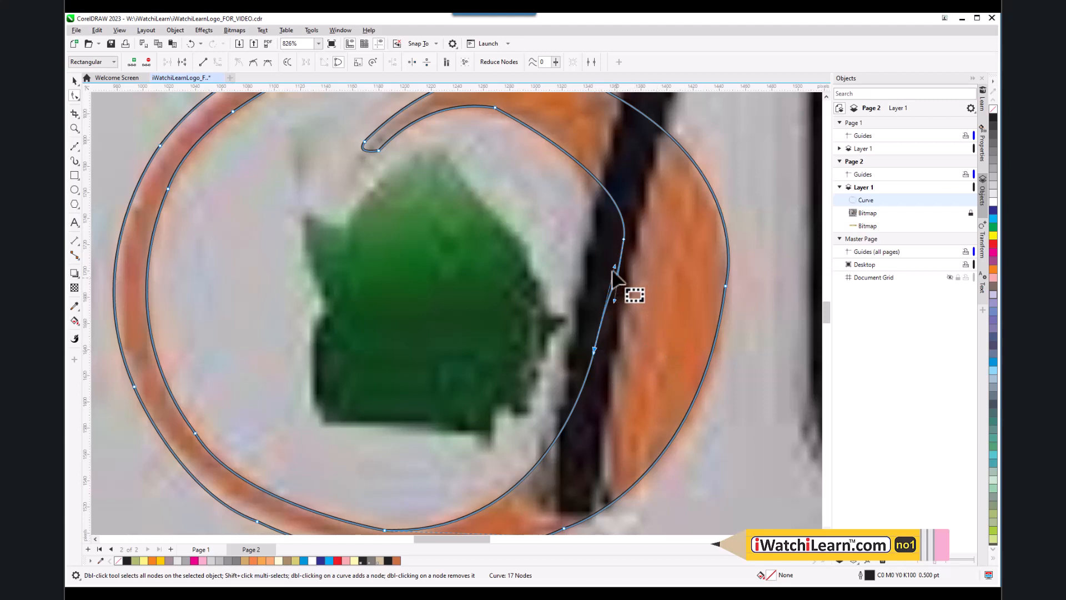
pyautogui.moveTo(612, 269); pyautogui.dragTo(644, 322)
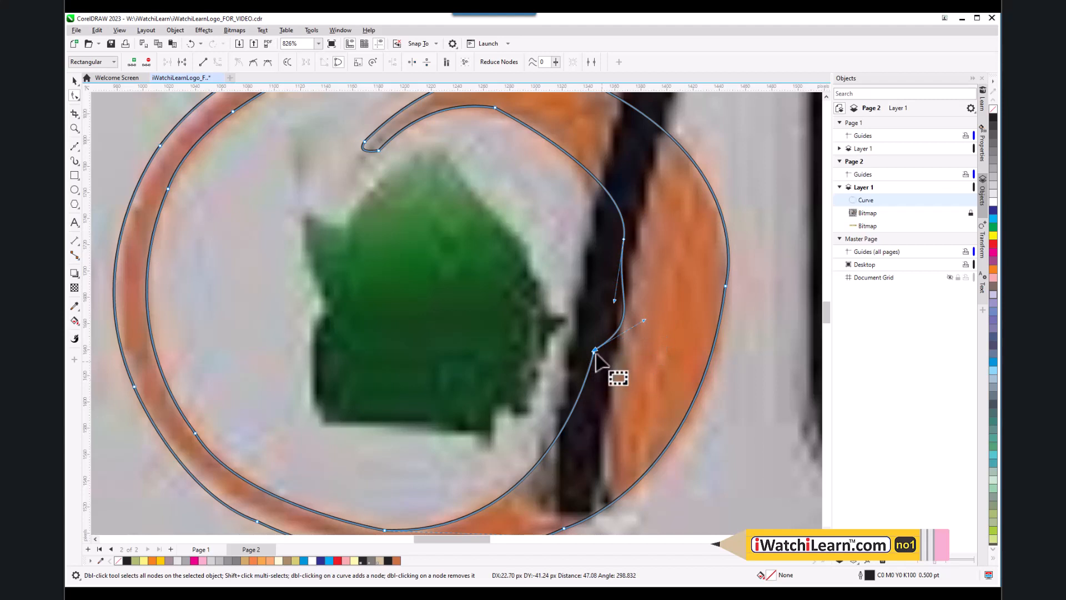
pyautogui.moveTo(643, 321); pyautogui.dragTo(604, 321)
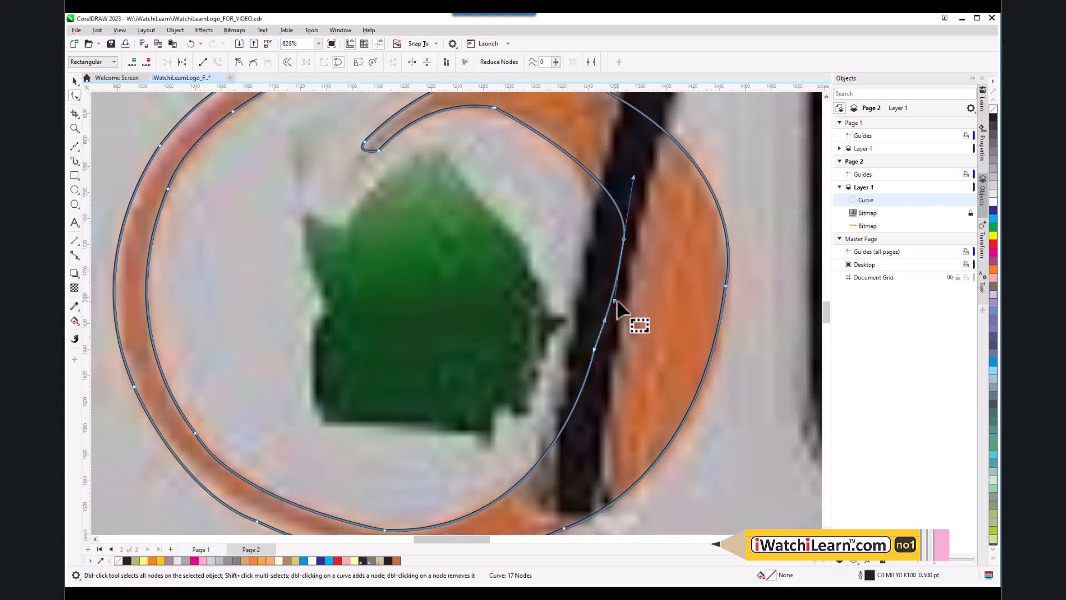
# - Swing the upper inner-edge node's lower handle nearly vertical, make the node a cusp, and shorten that handle independently
pyautogui.moveTo(615, 299); pyautogui.dragTo(673, 296)
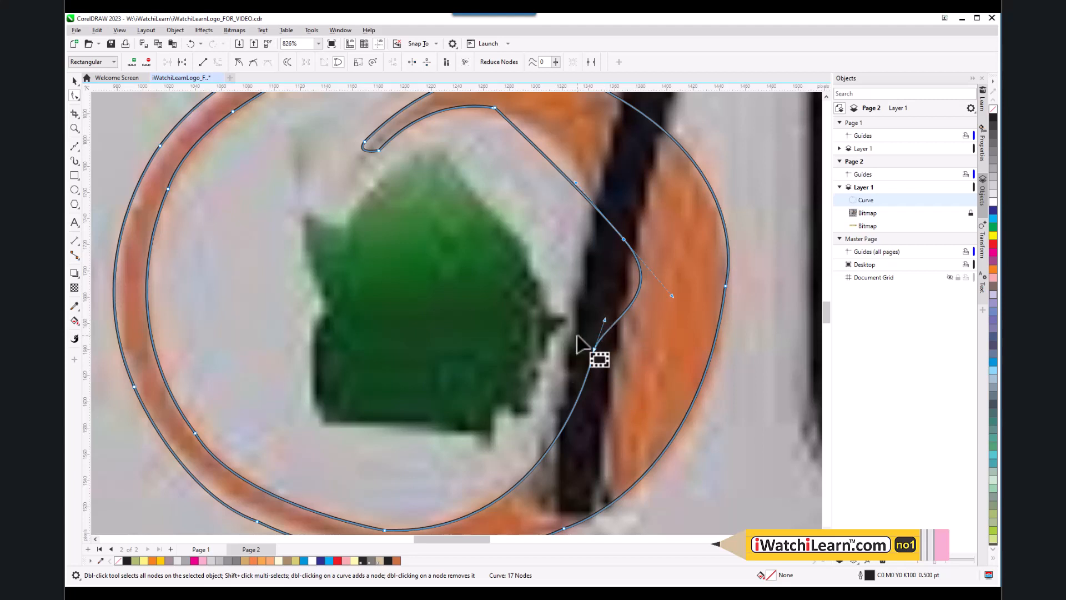
pyautogui.scroll(2, 594, 350)
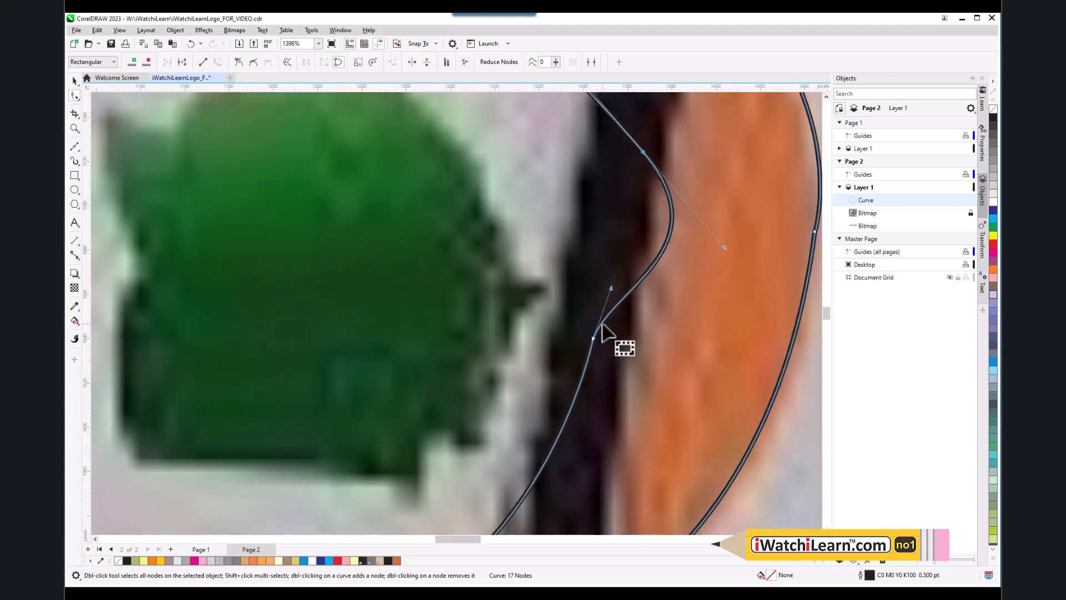
pyautogui.scroll(-2, 604, 332)
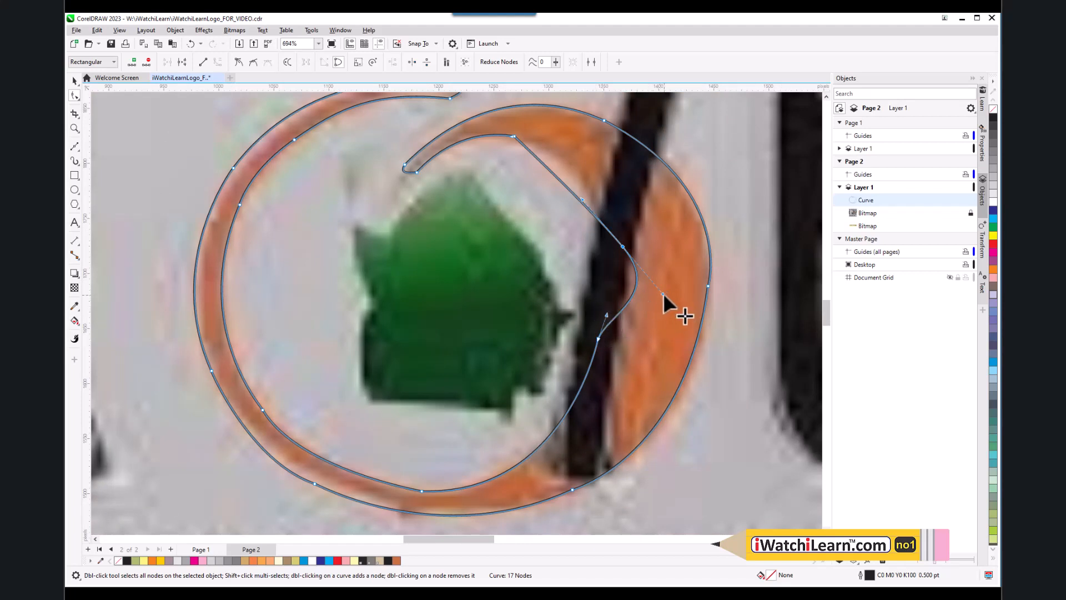
pyautogui.moveTo(662, 294); pyautogui.dragTo(618, 314)
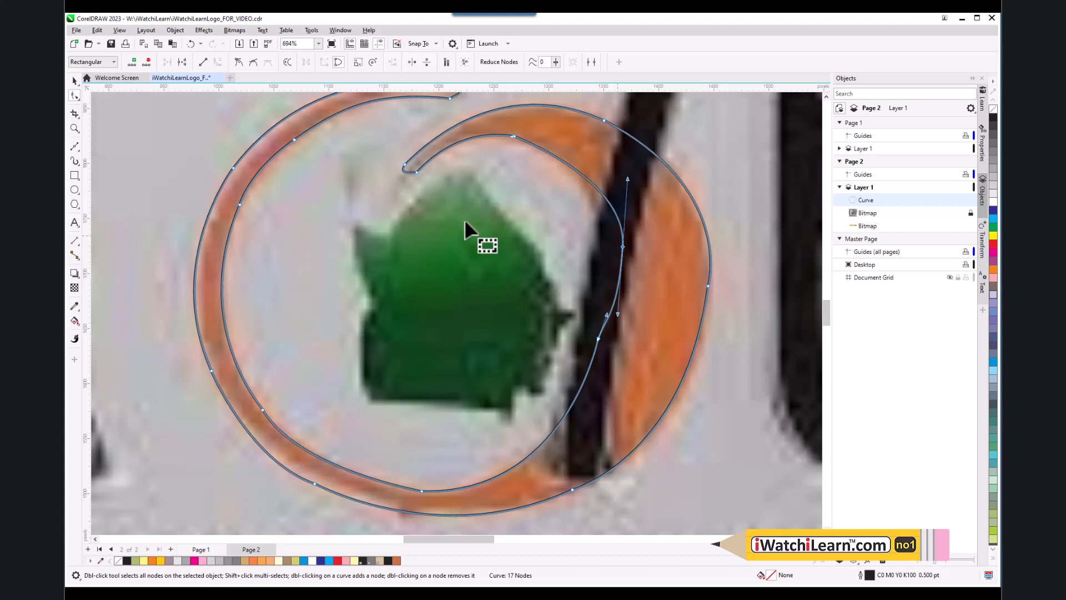
pyautogui.click(238, 62)
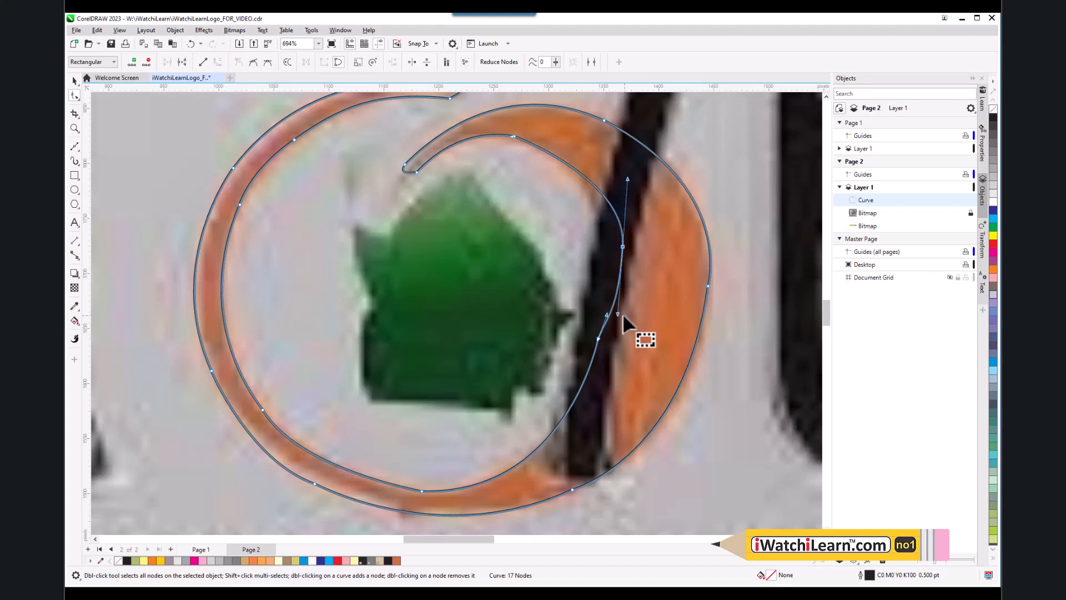
pyautogui.moveTo(618, 314); pyautogui.dragTo(625, 290)
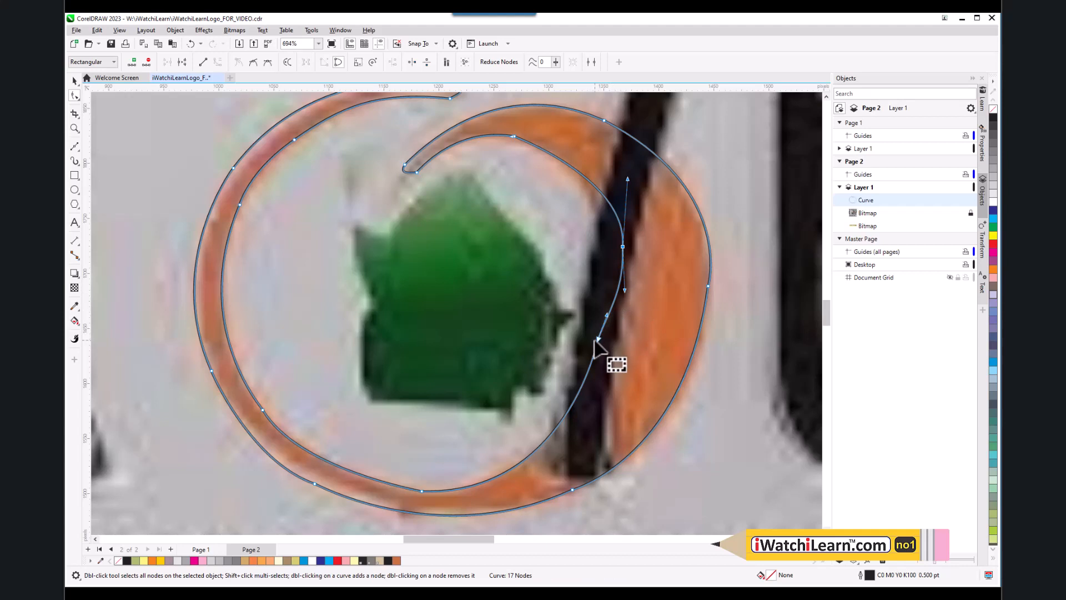
# - Move the lower inner-edge node on the 7 slightly outward and tilt the upper node's top handle inward to round the curve
pyautogui.moveTo(596, 341); pyautogui.dragTo(612, 334)
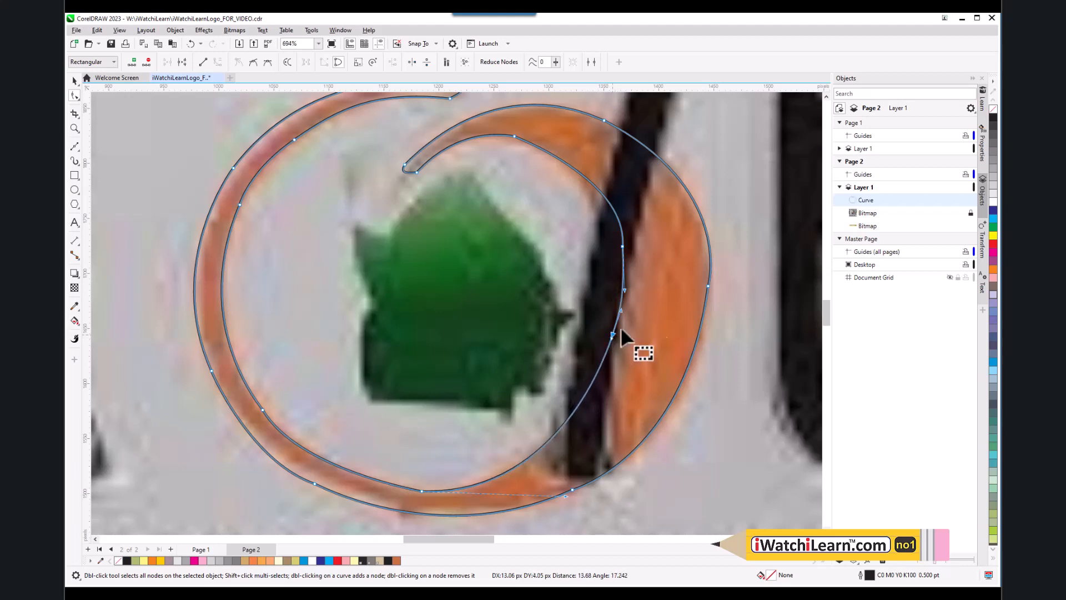
pyautogui.click(624, 246)
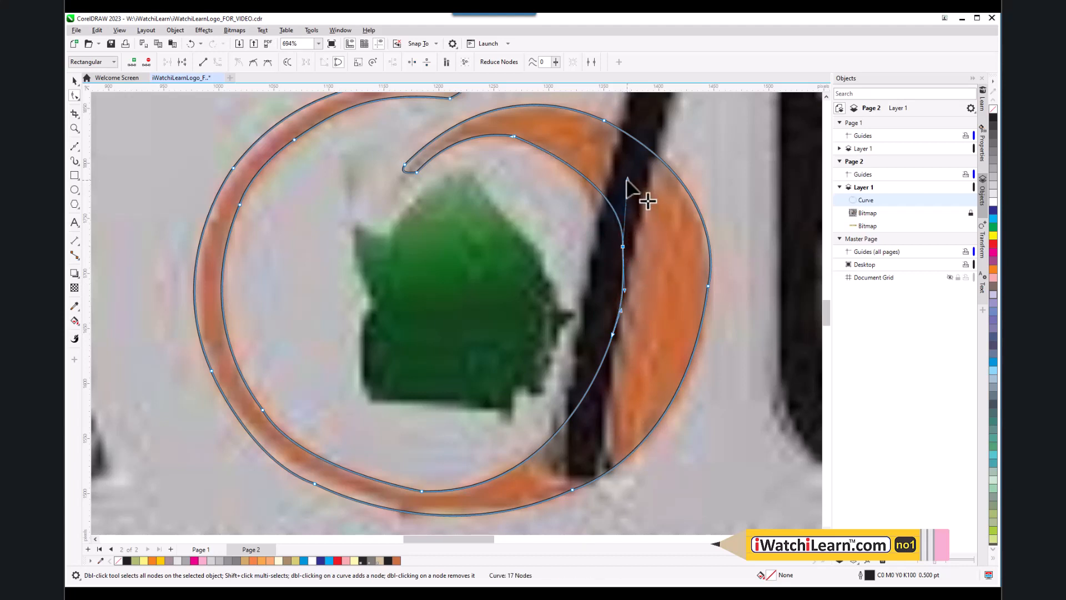
pyautogui.moveTo(627, 179); pyautogui.dragTo(617, 181)
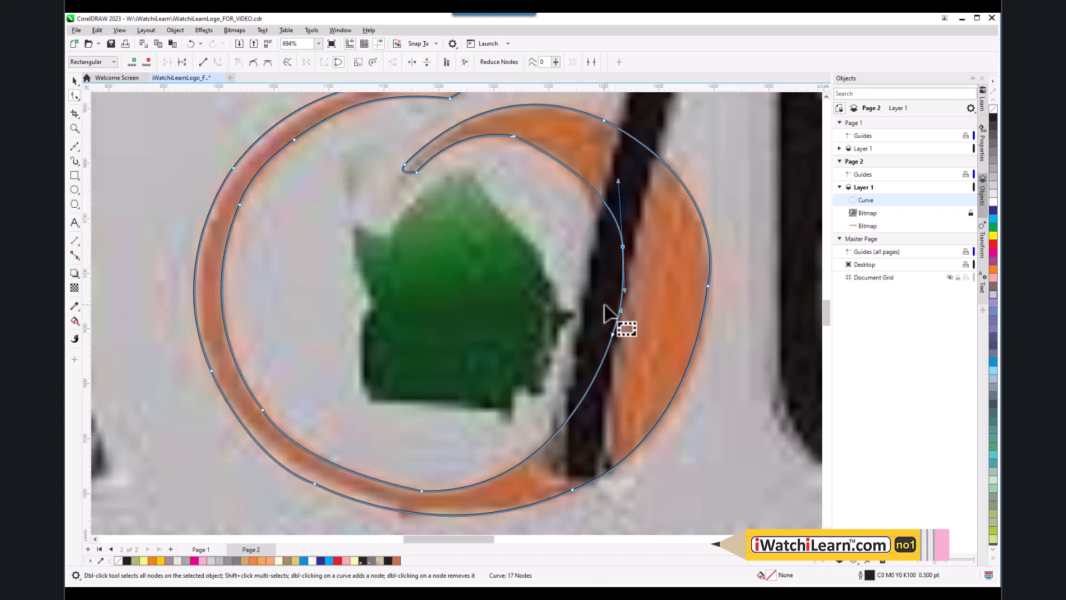
pyautogui.scroll(-3, 604, 304)
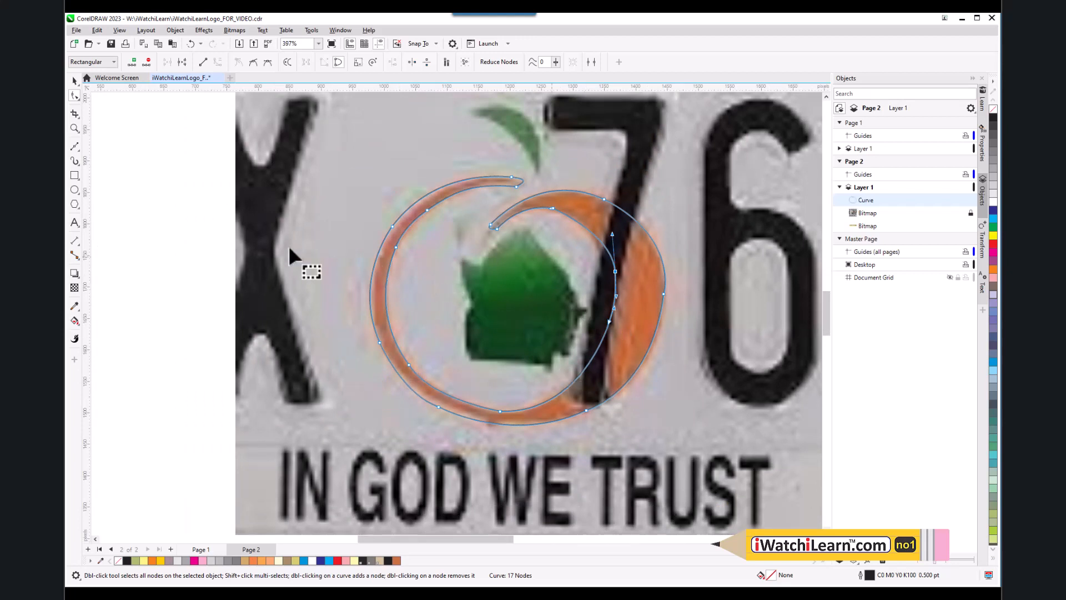
pyautogui.click(79, 150)
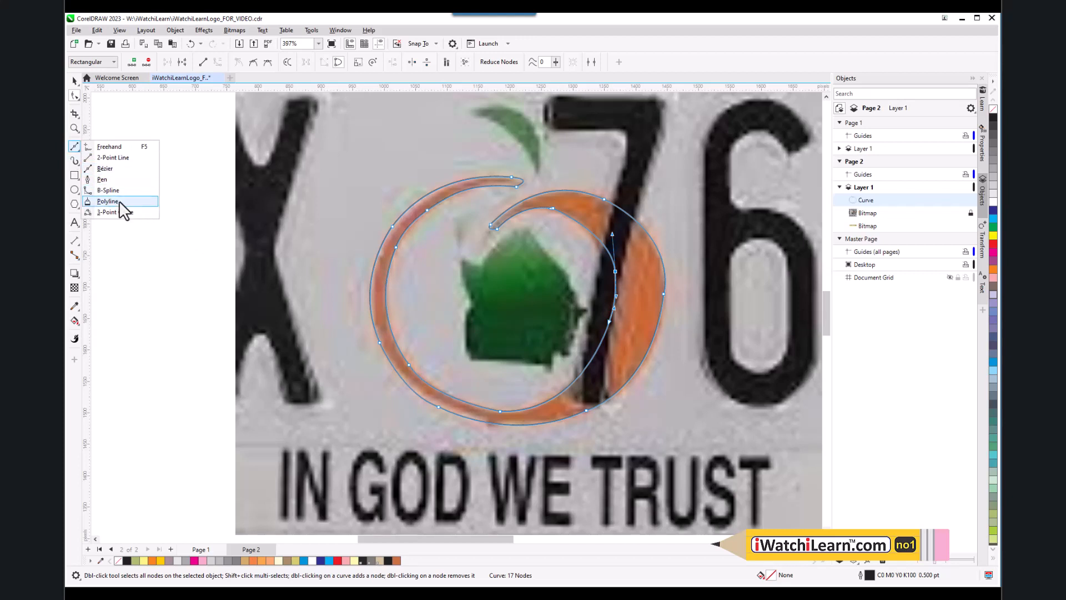
pyautogui.click(75, 148)
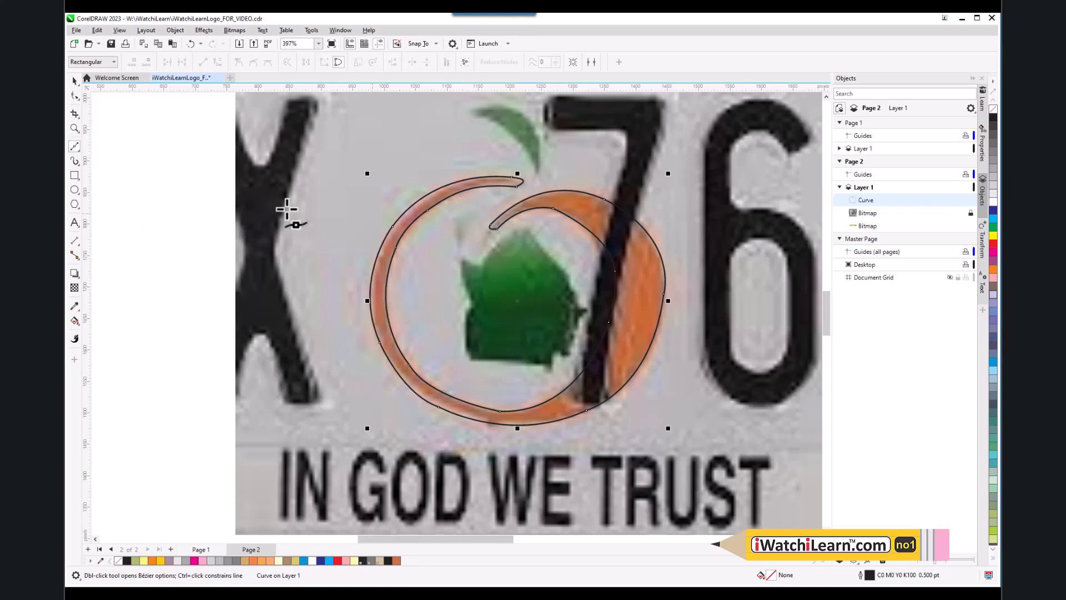
pyautogui.click(73, 96)
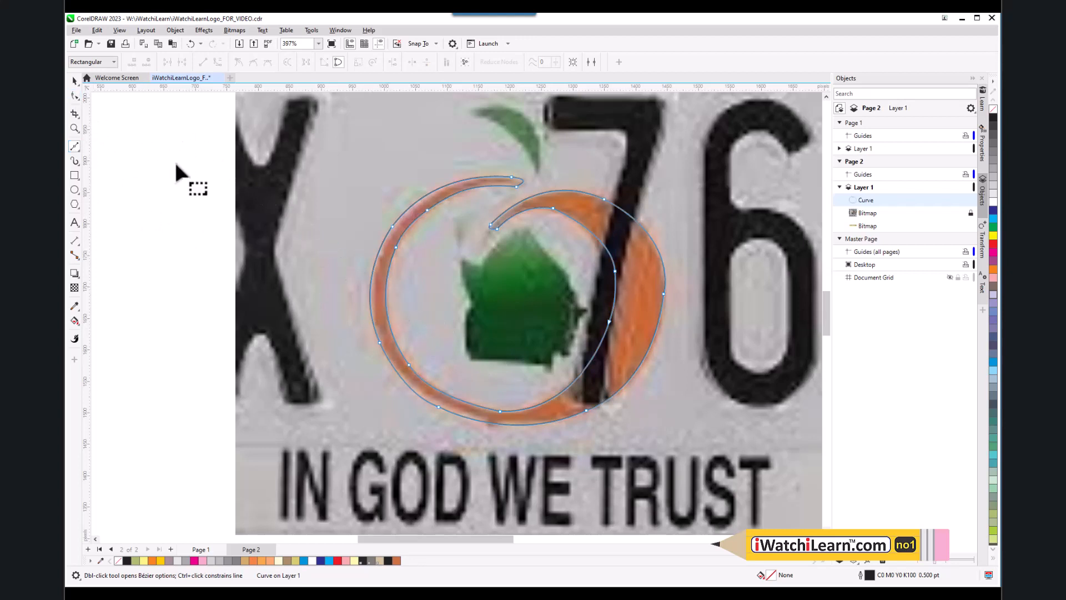
pyautogui.scroll(-1, 460, 261)
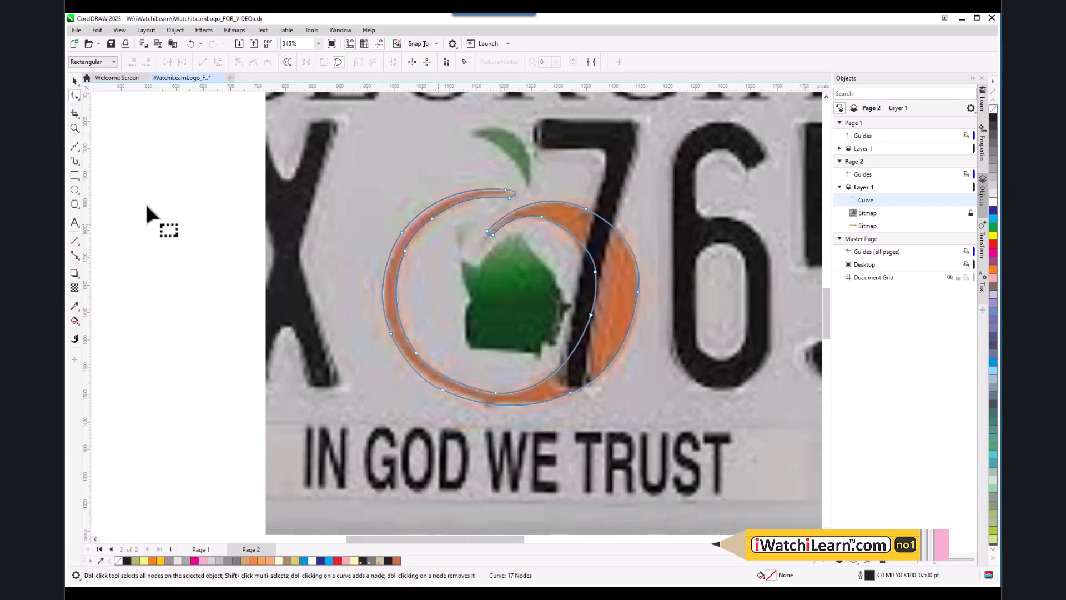
pyautogui.click(73, 148)
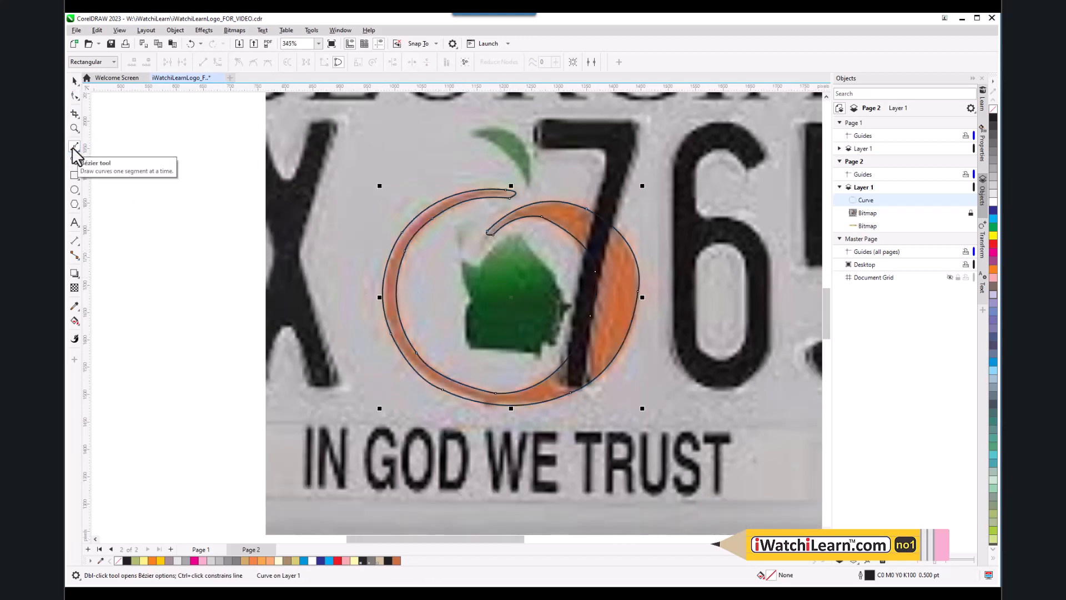
pyautogui.click(73, 97)
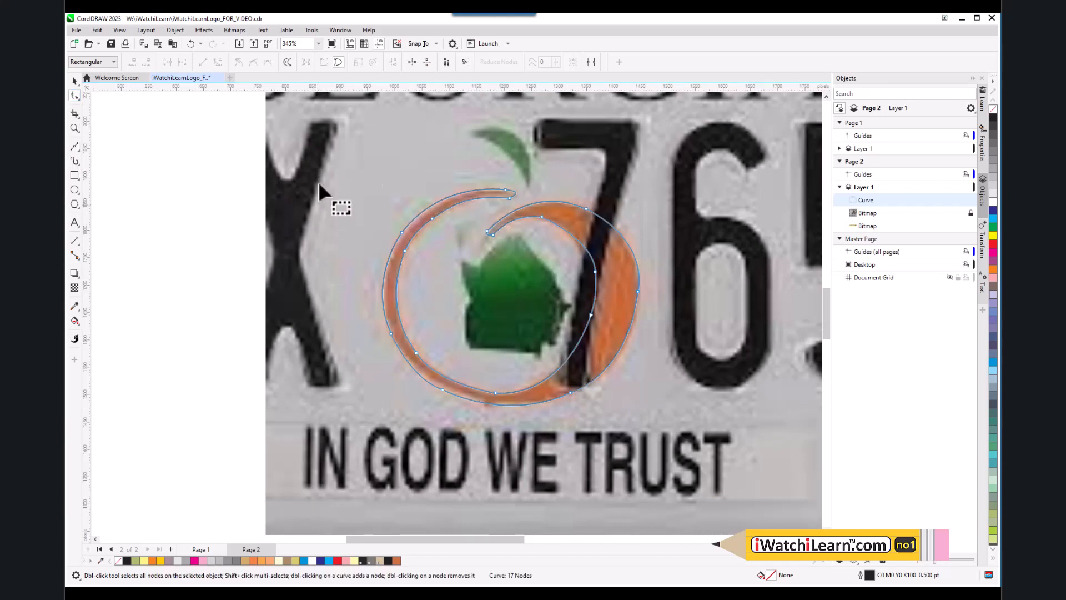
pyautogui.moveTo(579, 383); pyautogui.dragTo(697, 464)
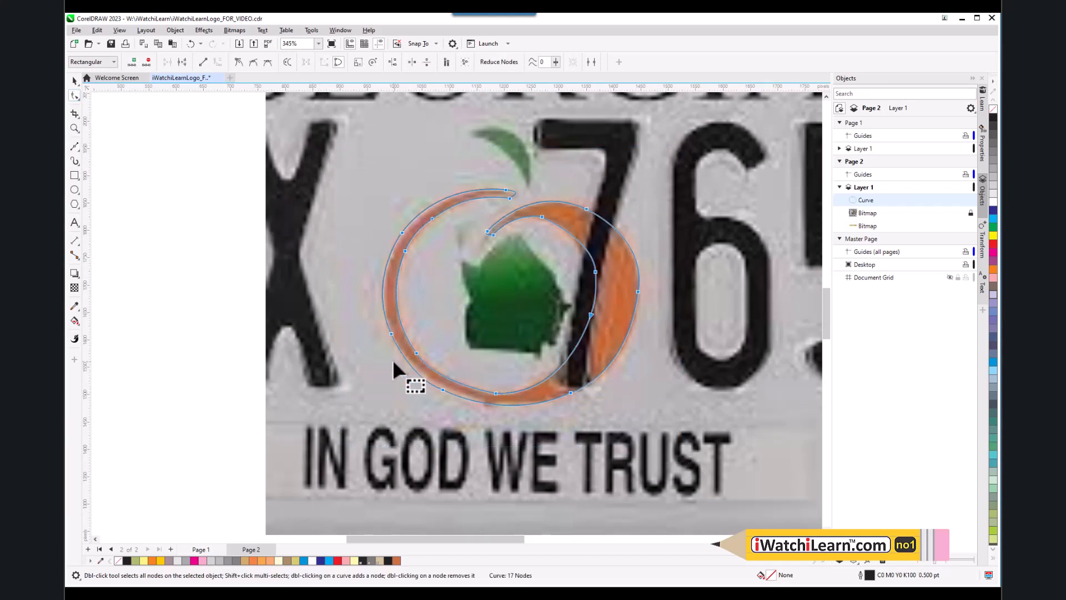
pyautogui.click(78, 158)
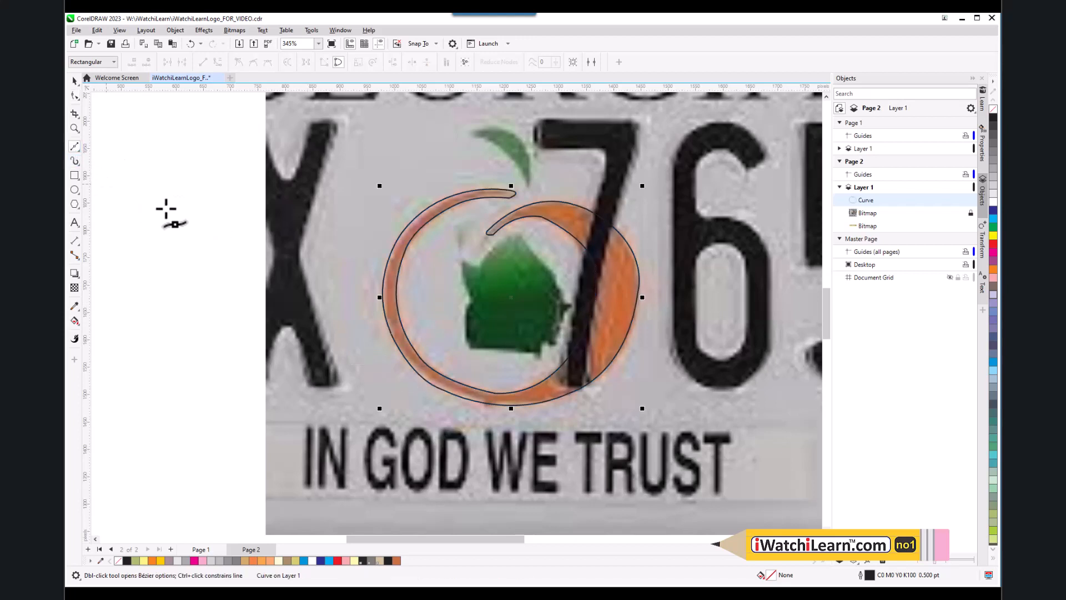
pyautogui.click(74, 96)
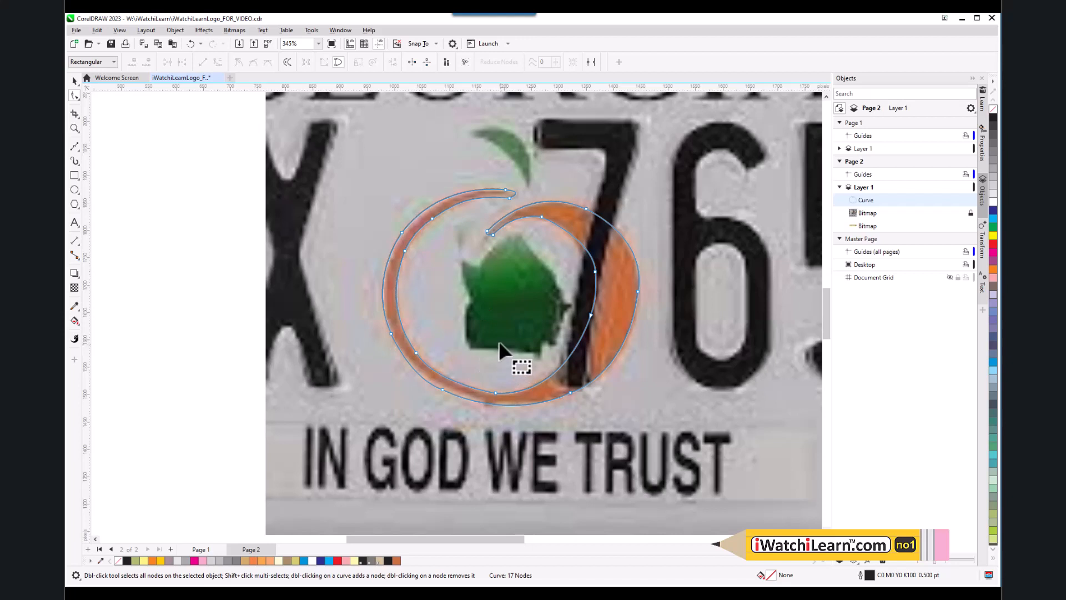
# - Try pulling the bottom inner-edge node up towards the green Georgia shape, and undo the move
pyautogui.scroll(1, 476, 308)
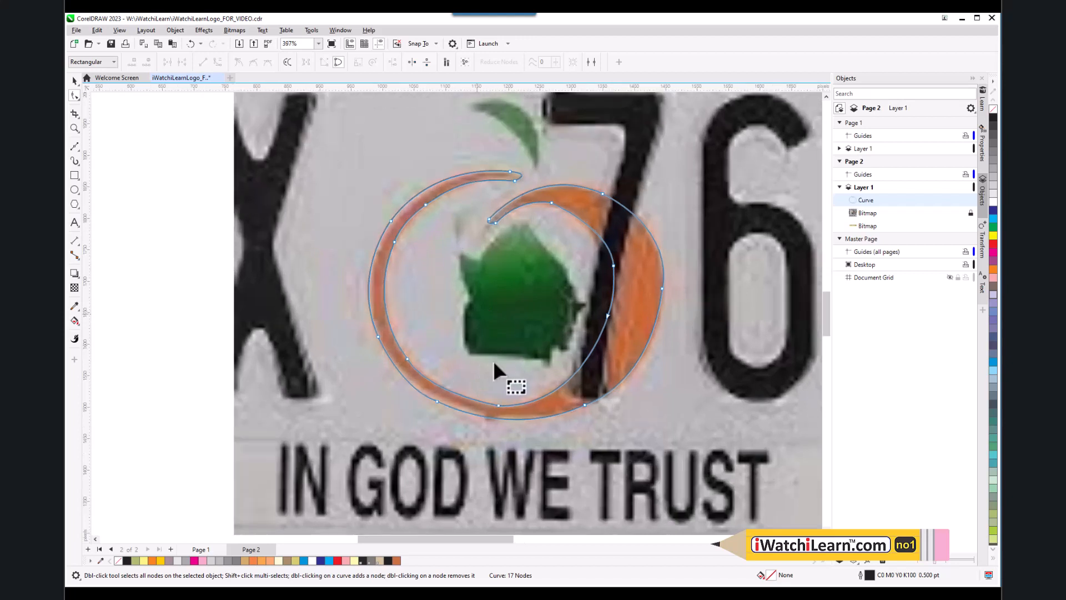
pyautogui.moveTo(497, 402); pyautogui.dragTo(516, 353)
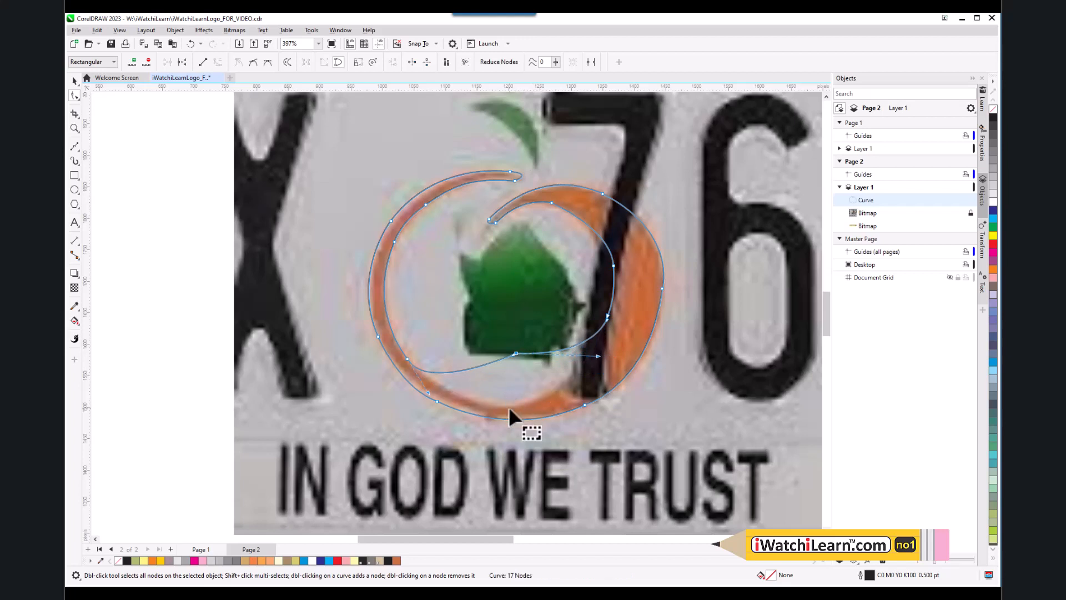
pyautogui.hotkey('ctrl', 'z')
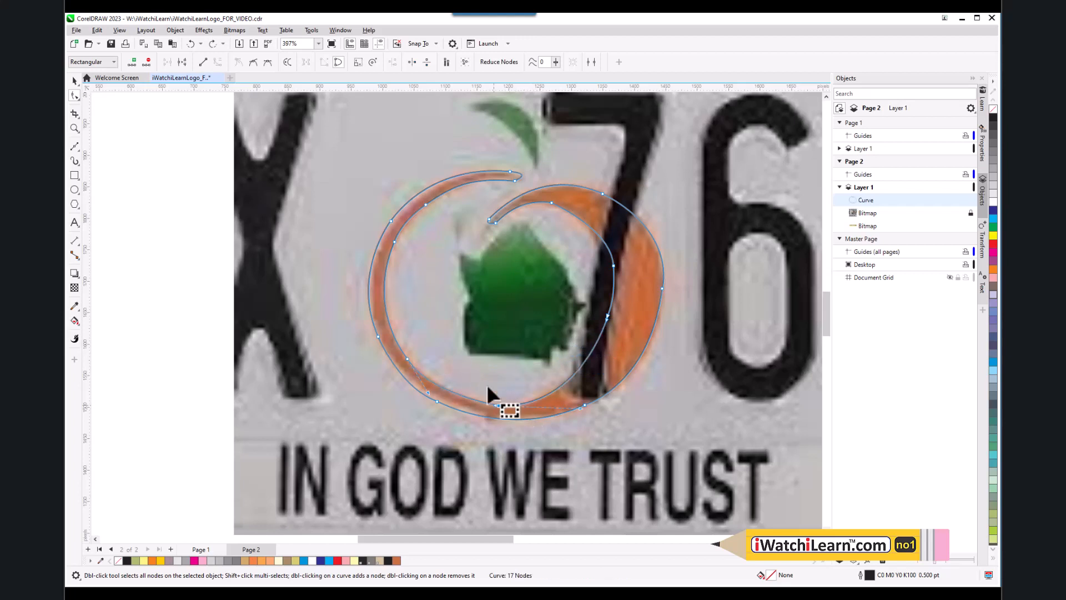
pyautogui.scroll(-4, 483, 350)
pyautogui.scroll(-1, 487, 353)
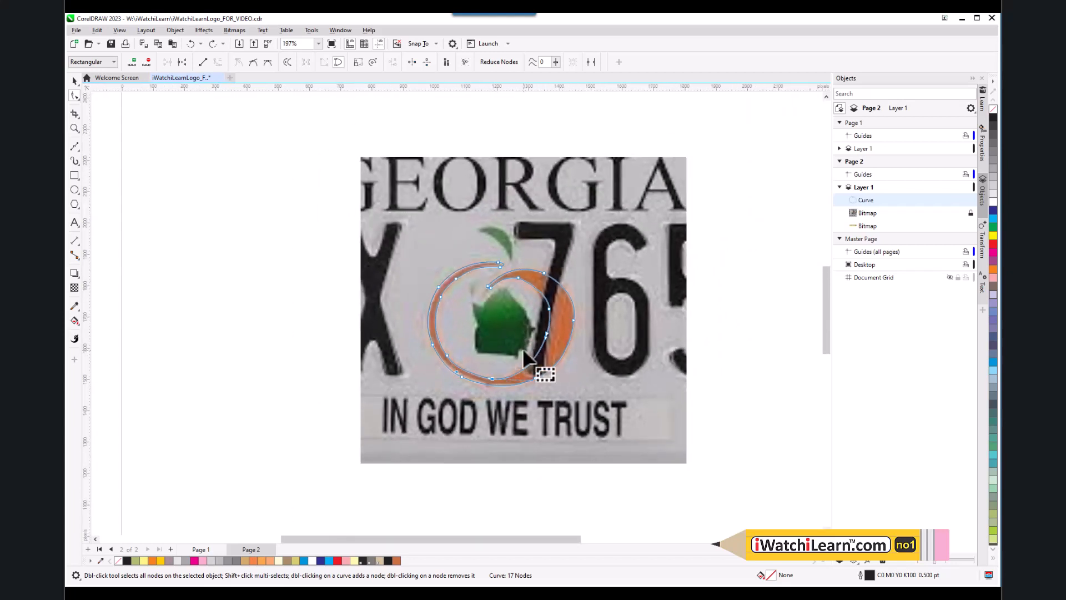
# - Select the traced ring with the Pick tool and fill it with orange (C0 M60 Y100 K0)
pyautogui.scroll(-1, 525, 279)
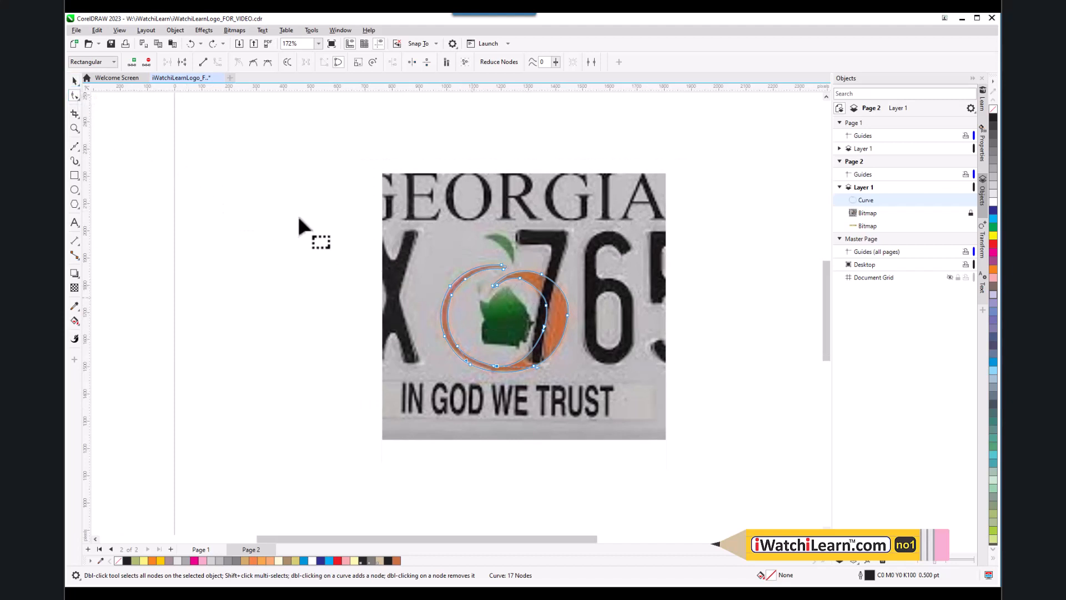
pyautogui.click(77, 84)
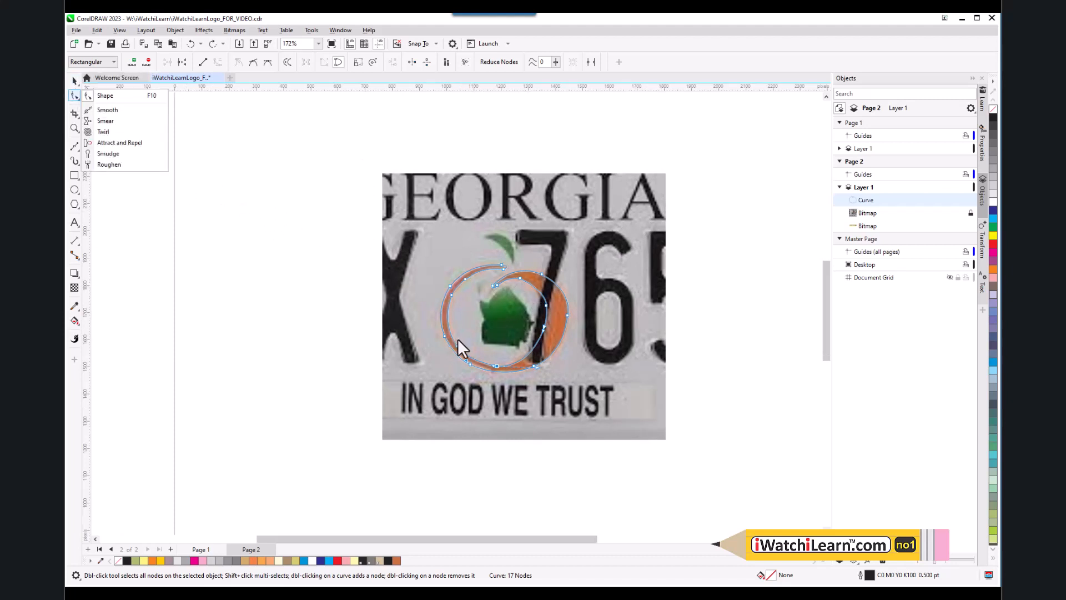
pyautogui.click(73, 84)
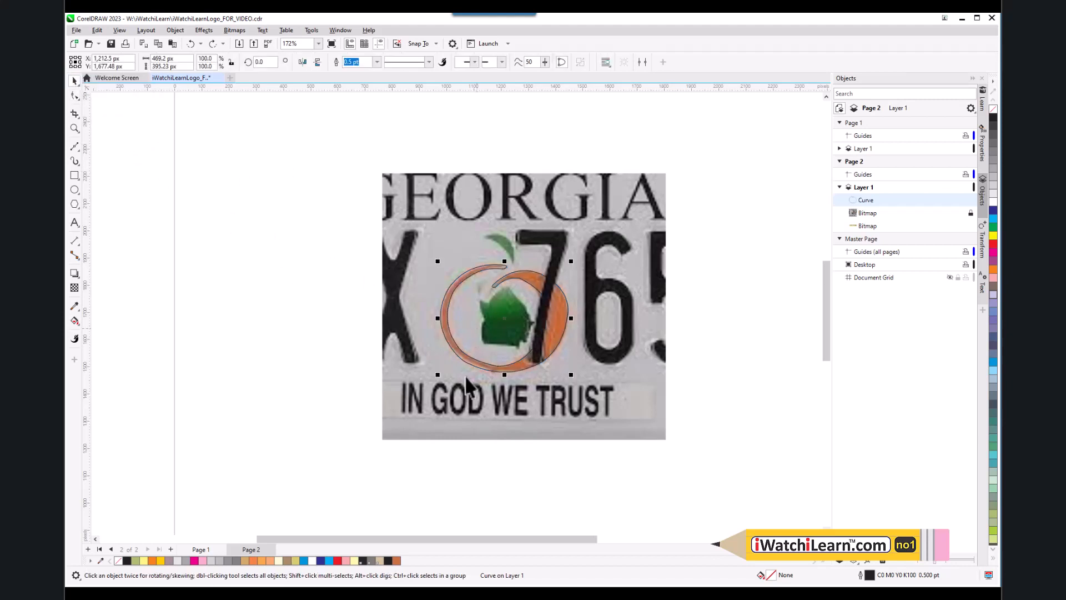
pyautogui.rightClick(532, 283)
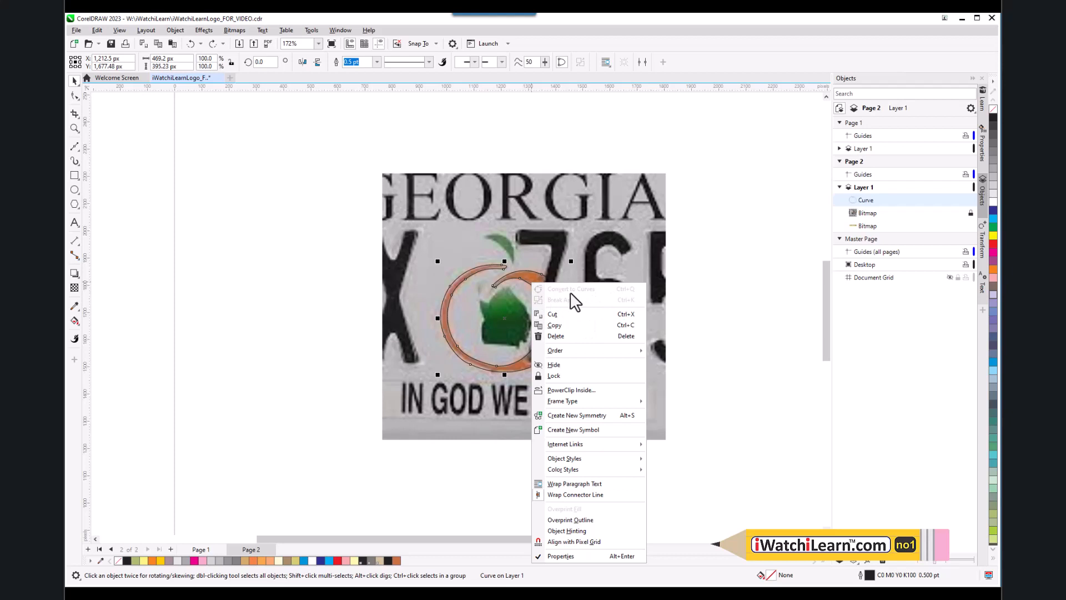
pyautogui.click(435, 479)
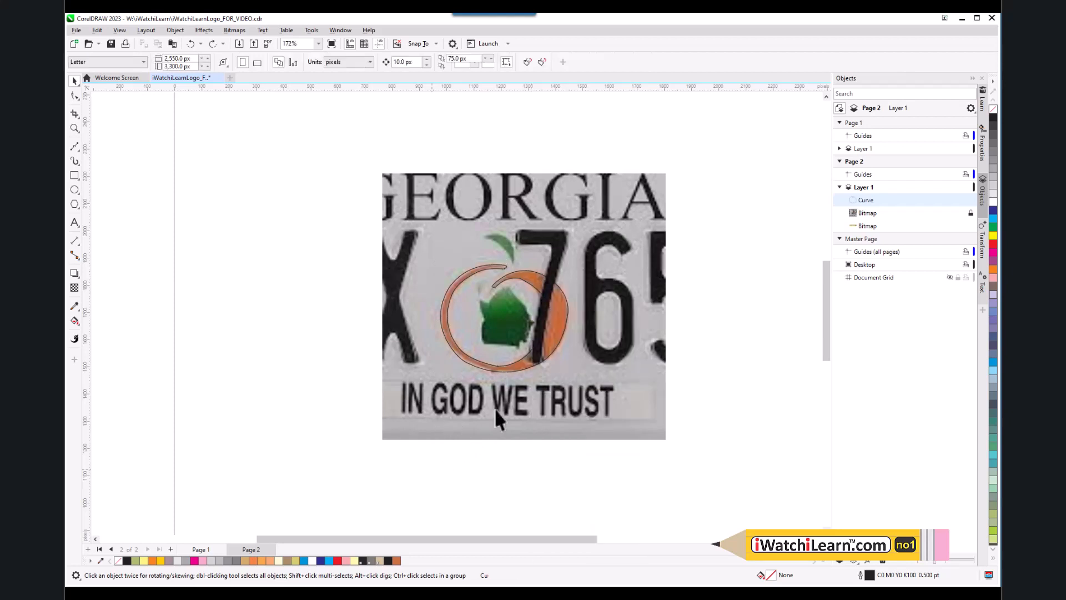
pyautogui.click(522, 368)
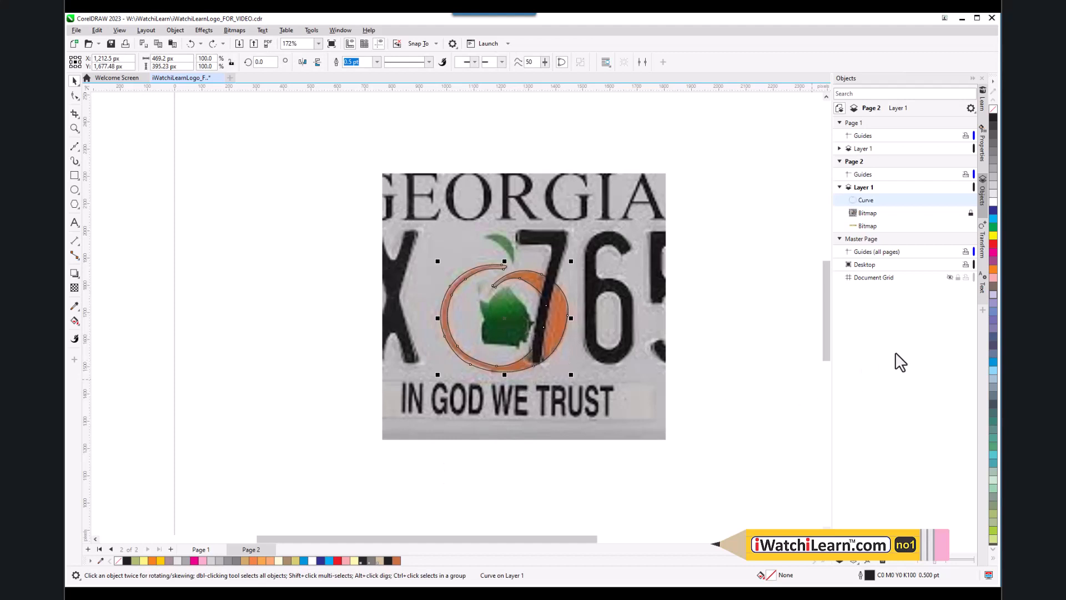
pyautogui.click(993, 269)
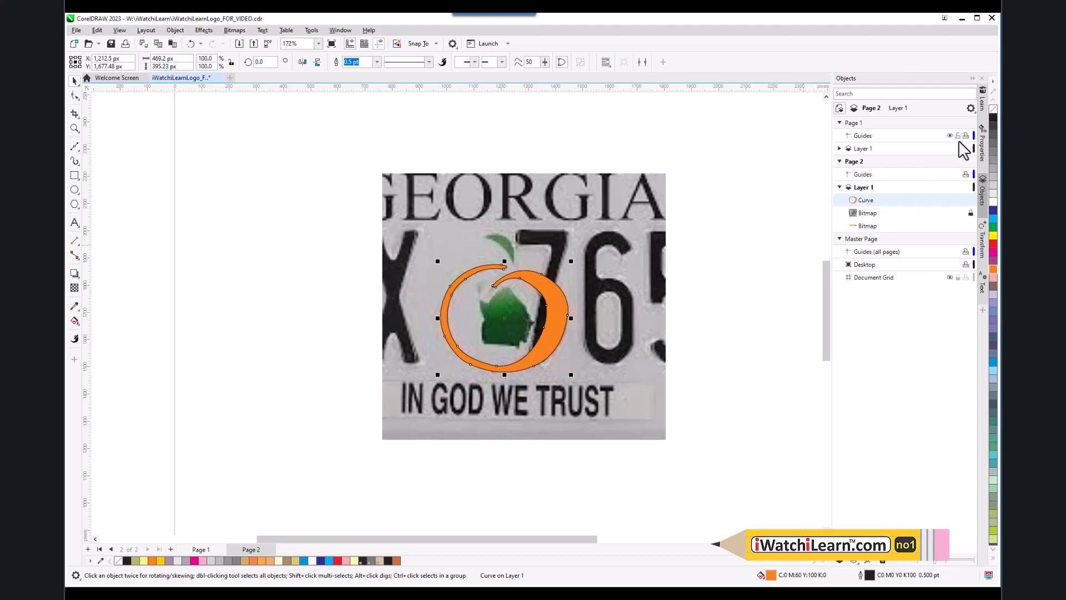
# - Try a cyan outline on the ring, and clear and reapply its orange fill to compare it with the photo
pyautogui.rightClick(993, 222)
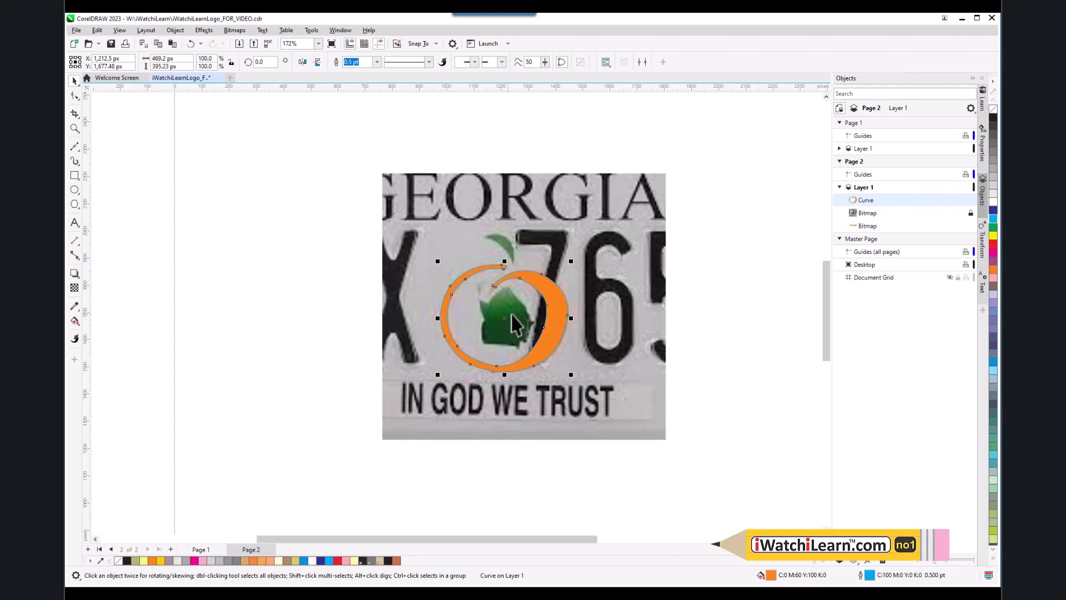
pyautogui.scroll(3, 530, 316)
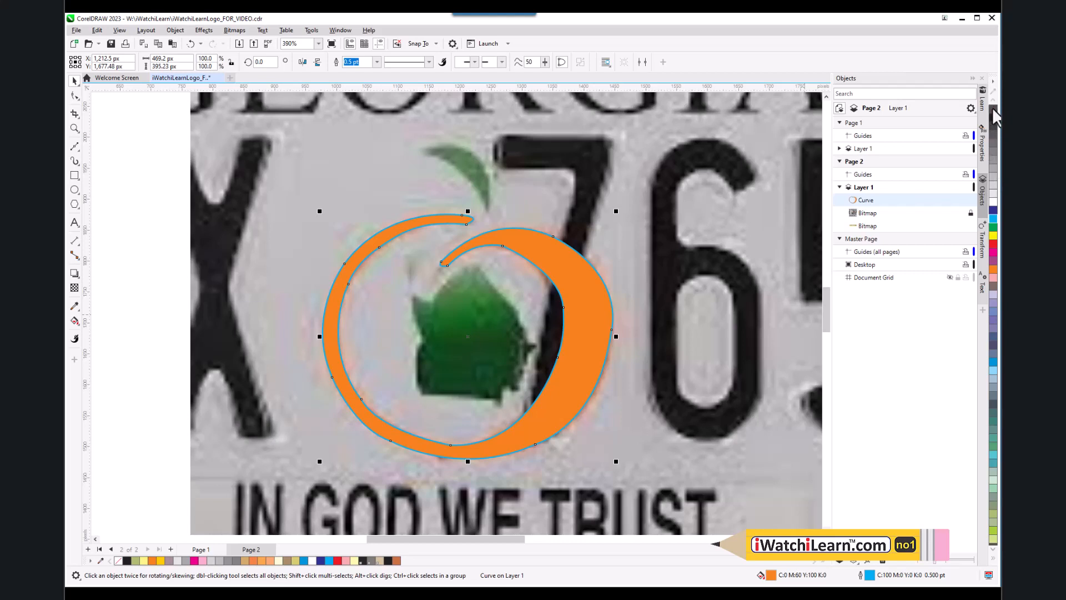
pyautogui.click(993, 110)
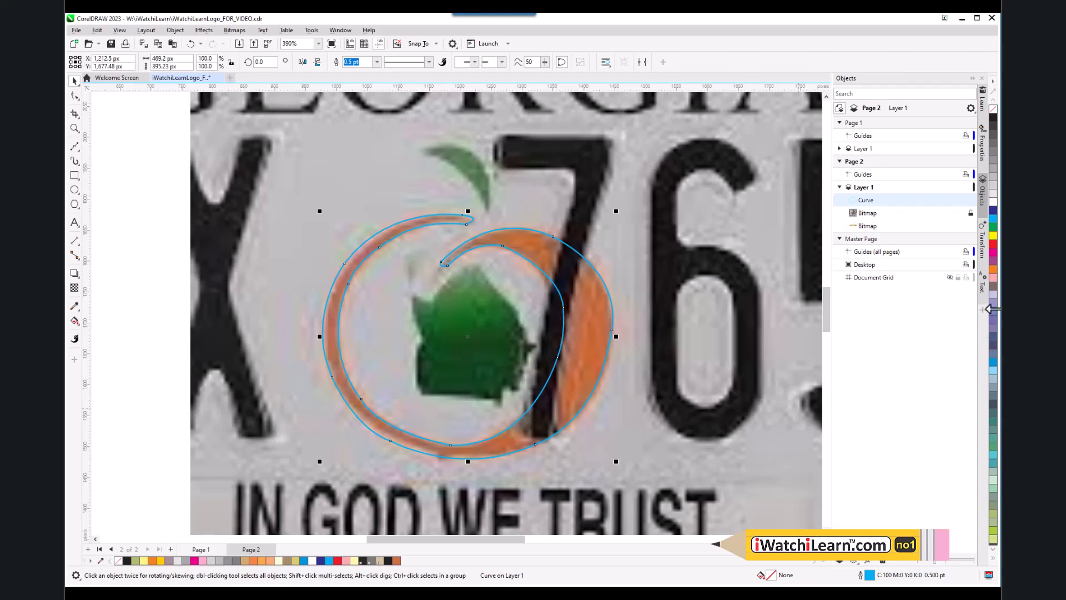
pyautogui.click(993, 270)
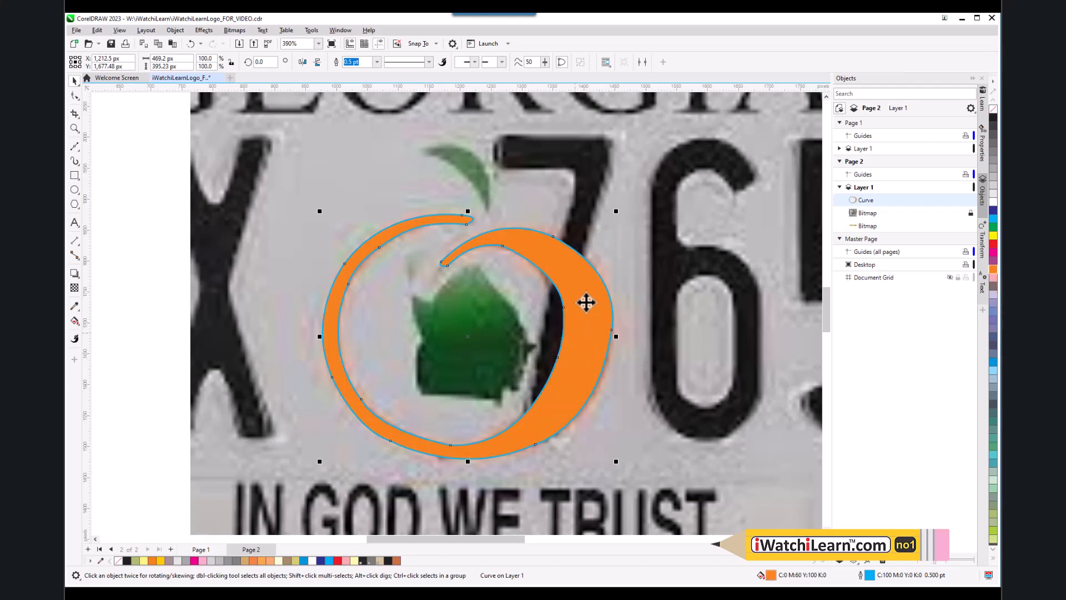
# - Remove the outline from the orange ring and deselect it to check the shape against the photo
pyautogui.rightClick(994, 112)
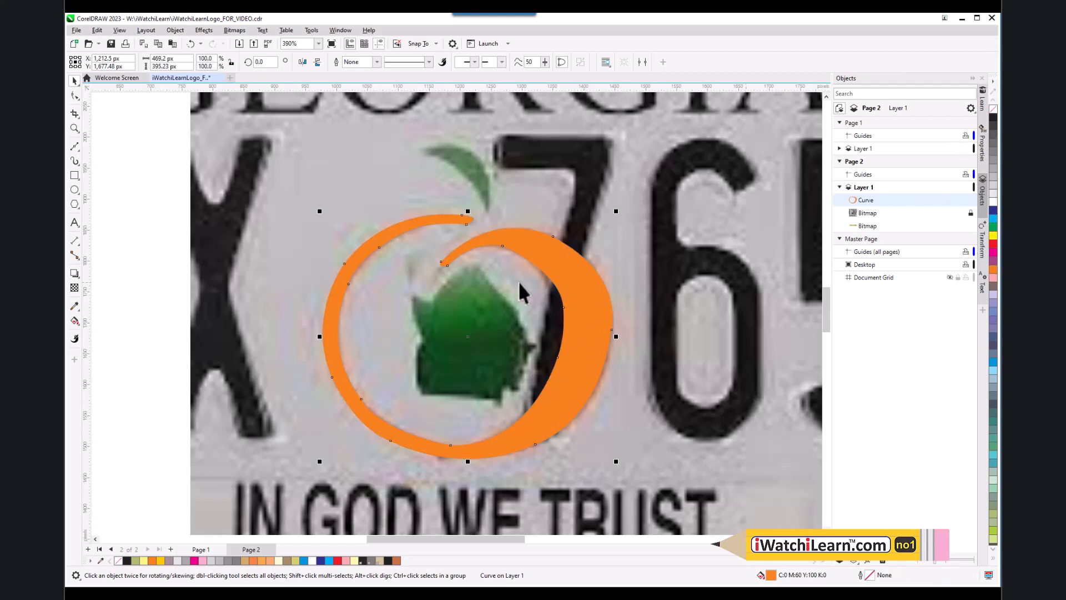
pyautogui.scroll(-1, 514, 280)
pyautogui.scroll(-4, 511, 283)
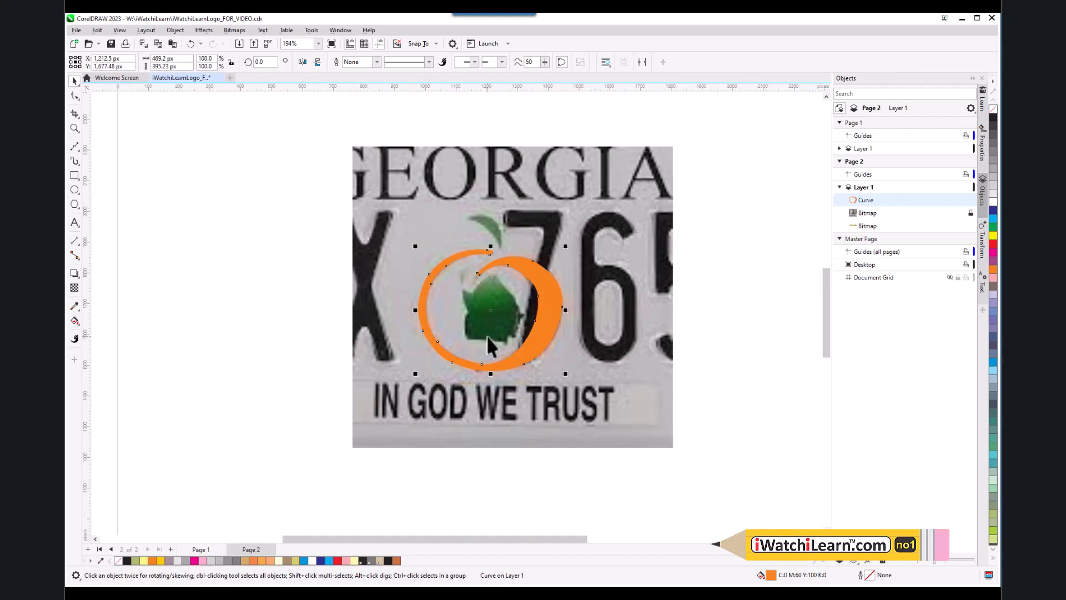
pyautogui.click(494, 419)
pyautogui.scroll(2, 503, 353)
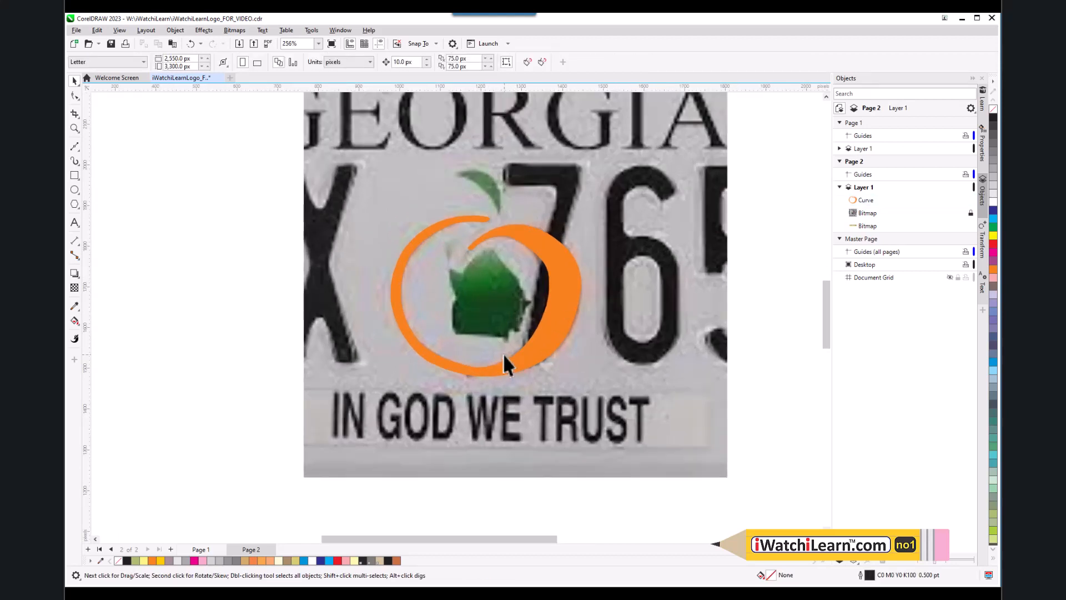
pyautogui.scroll(-4, 503, 353)
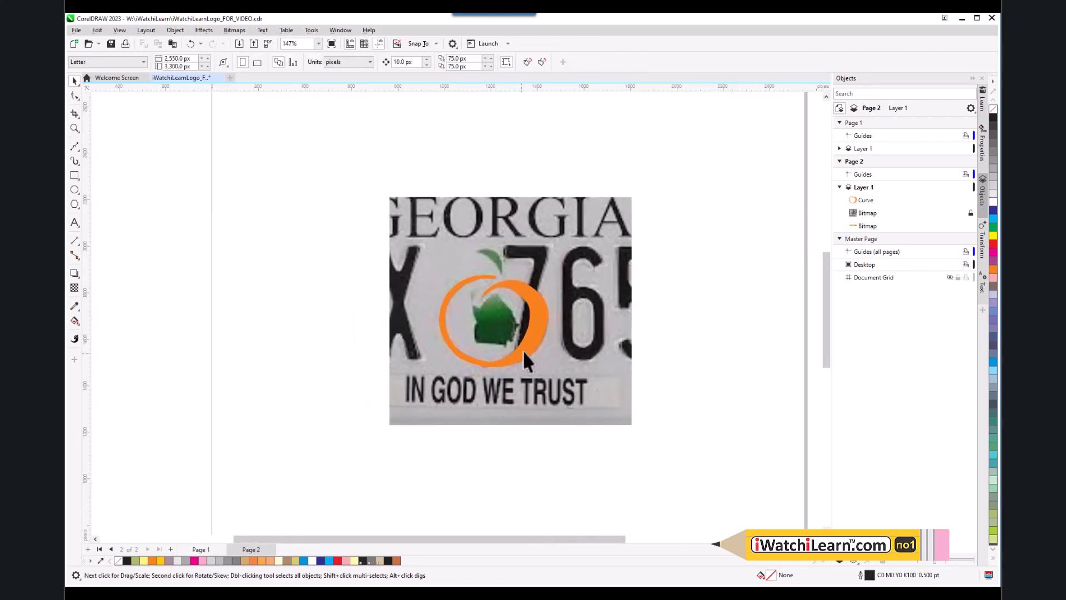
pyautogui.click(527, 345)
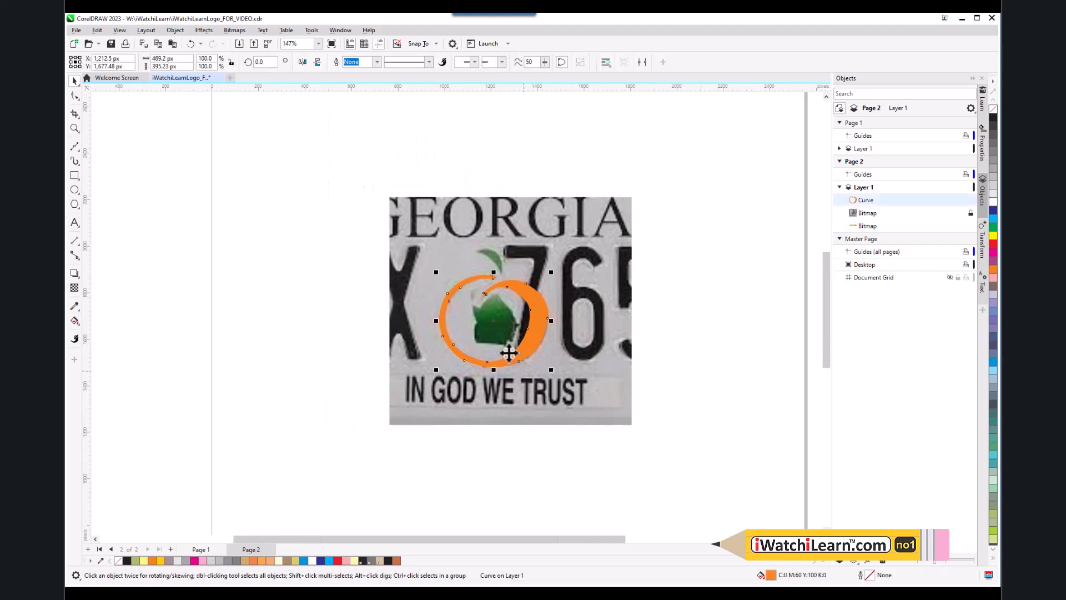
pyautogui.click(521, 483)
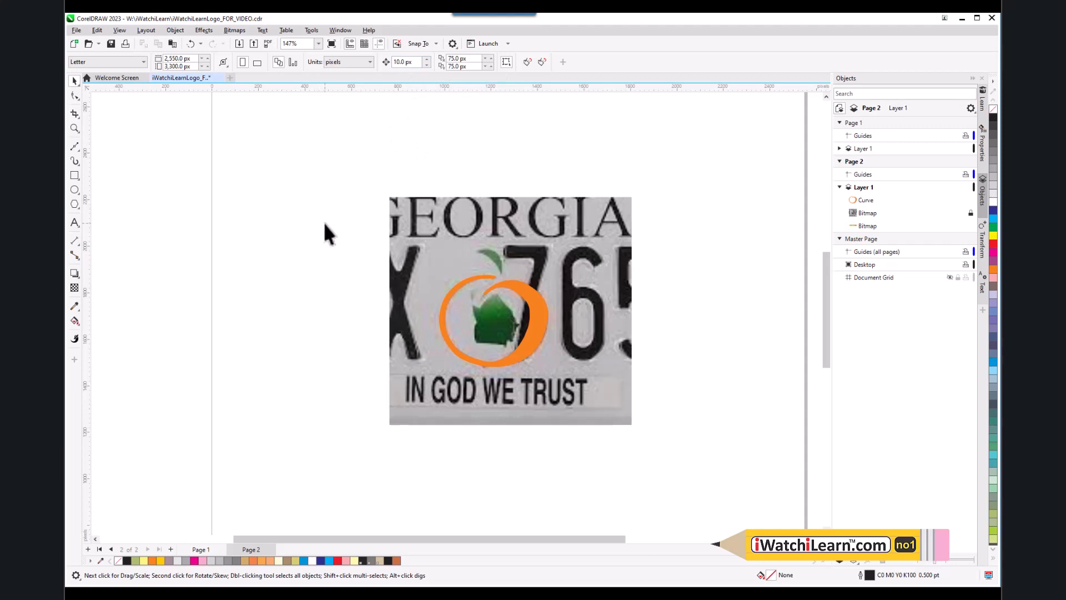
# - Open the document's grid setup to examine the grid and pixel-snapping options, and close it without changes
pyautogui.rightClick(415, 62)
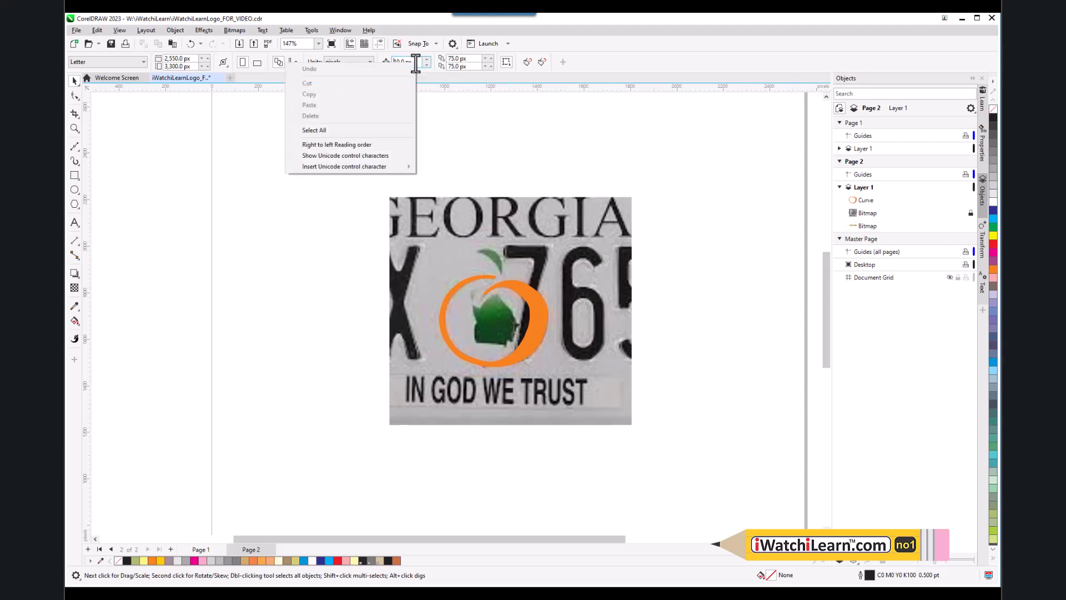
pyautogui.rightClick(453, 90)
pyautogui.rightClick(453, 88)
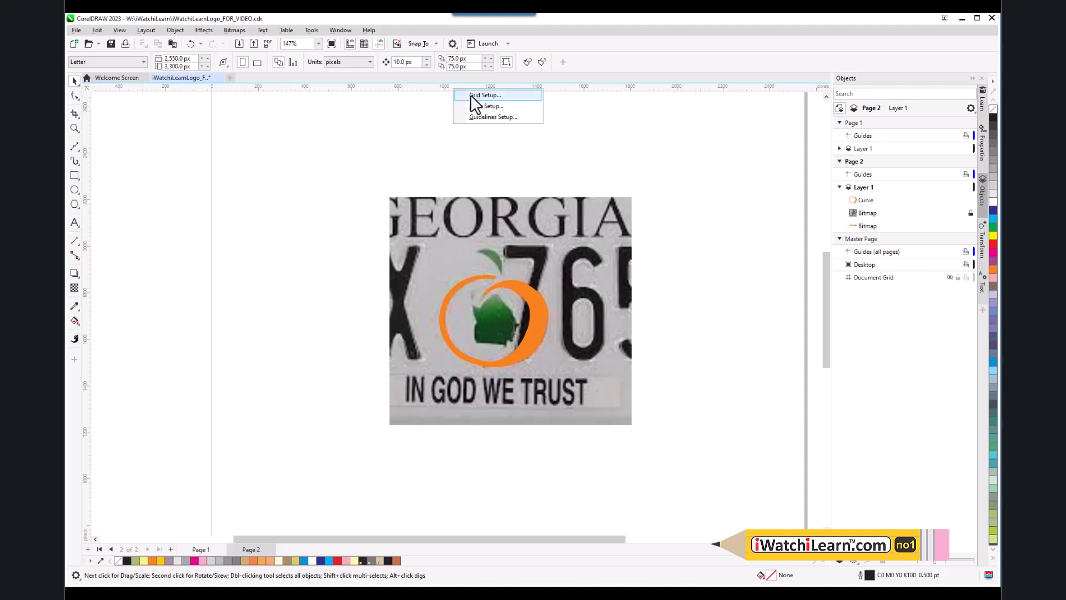
pyautogui.click(471, 96)
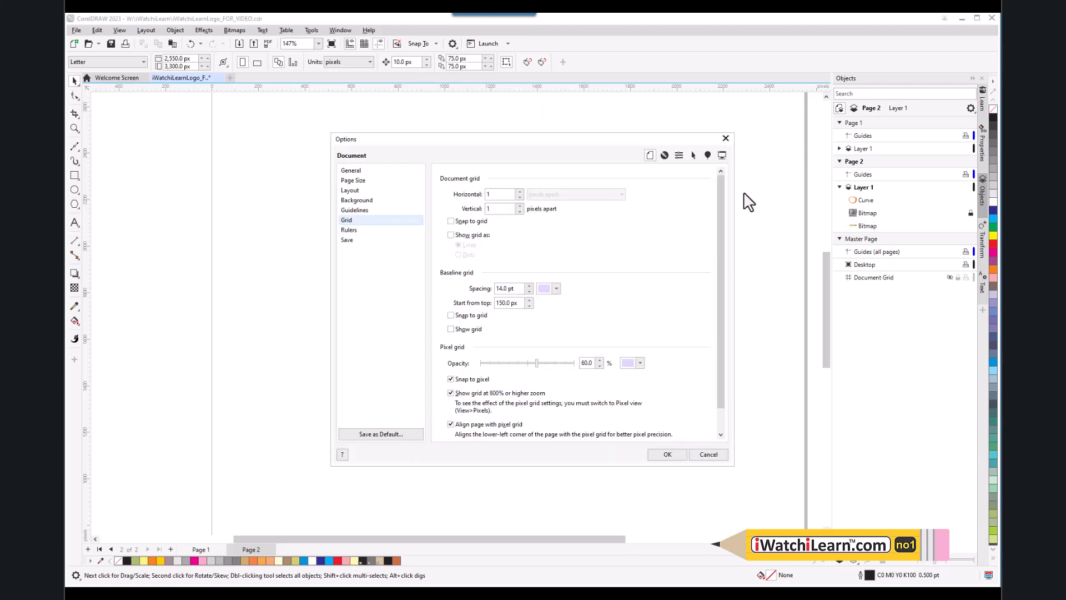
pyautogui.click(725, 138)
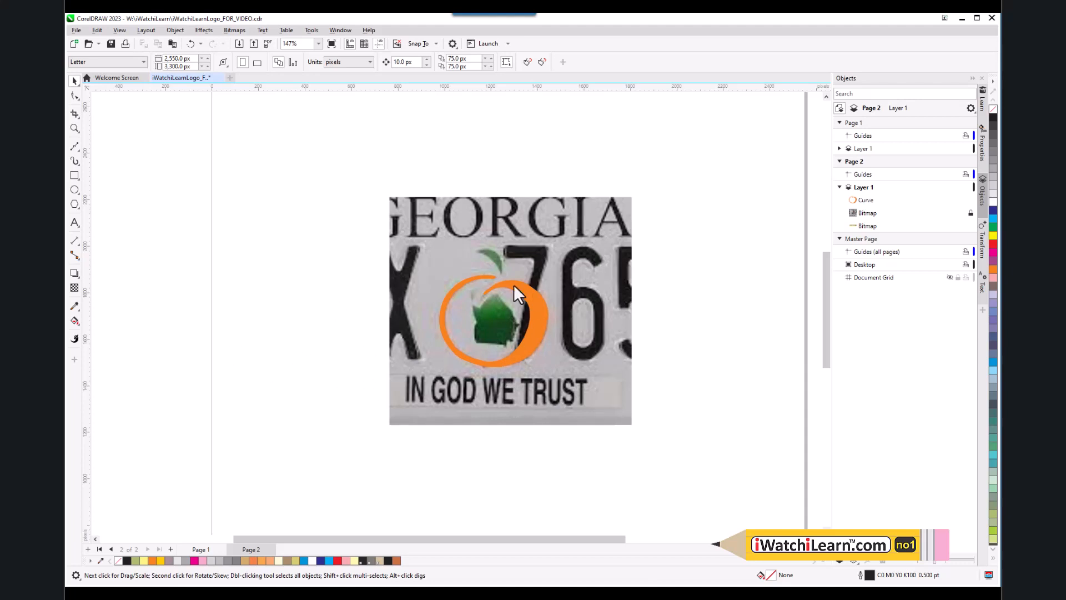
pyautogui.scroll(-1, 505, 288)
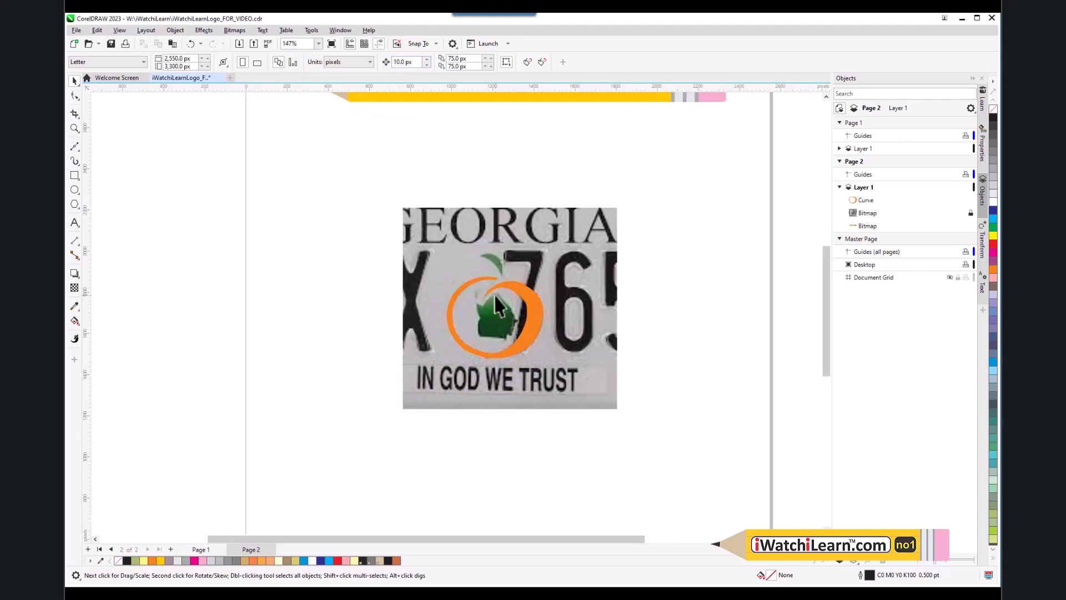
pyautogui.click(529, 342)
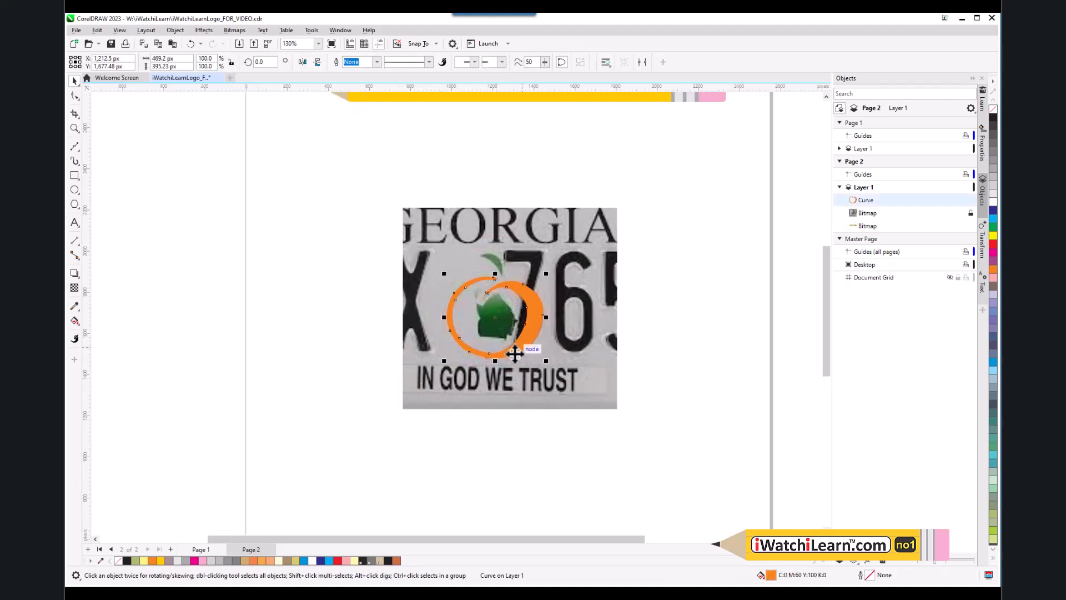
pyautogui.click(334, 384)
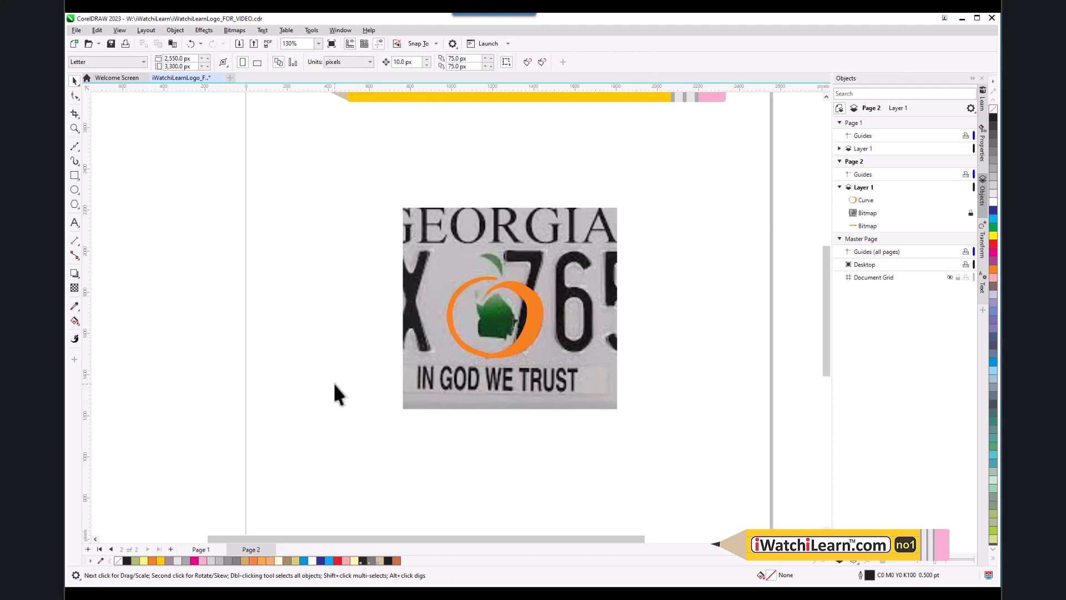
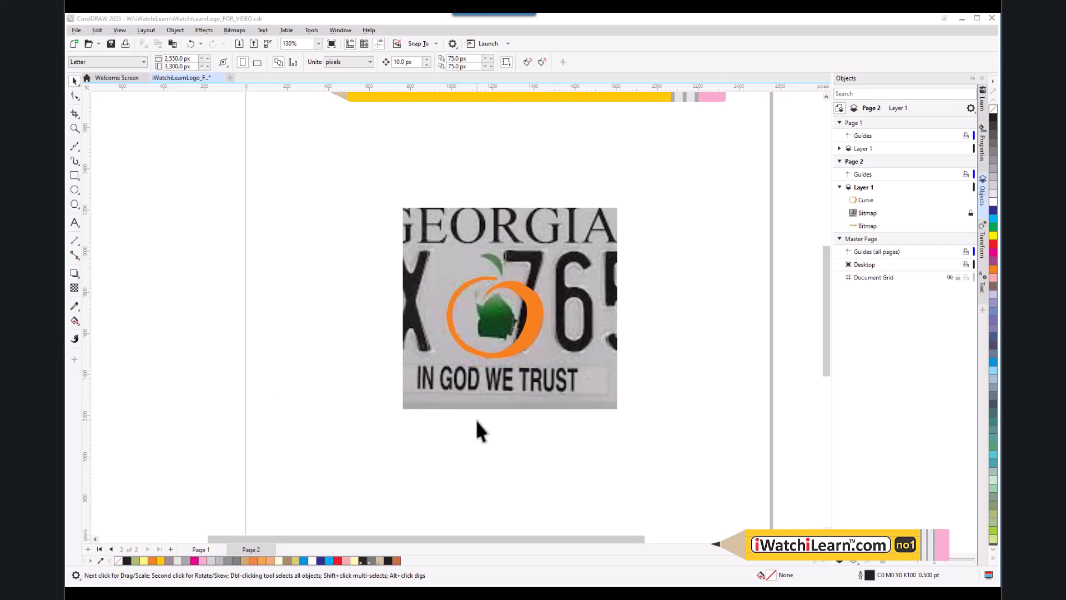
pyautogui.scroll(3, 502, 324)
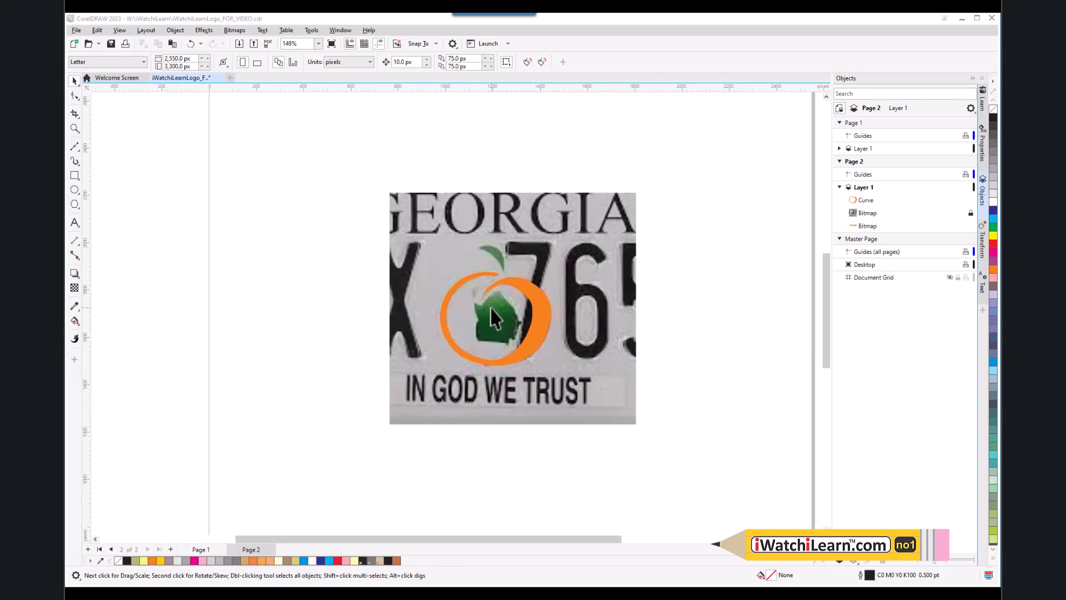
pyautogui.click(293, 379)
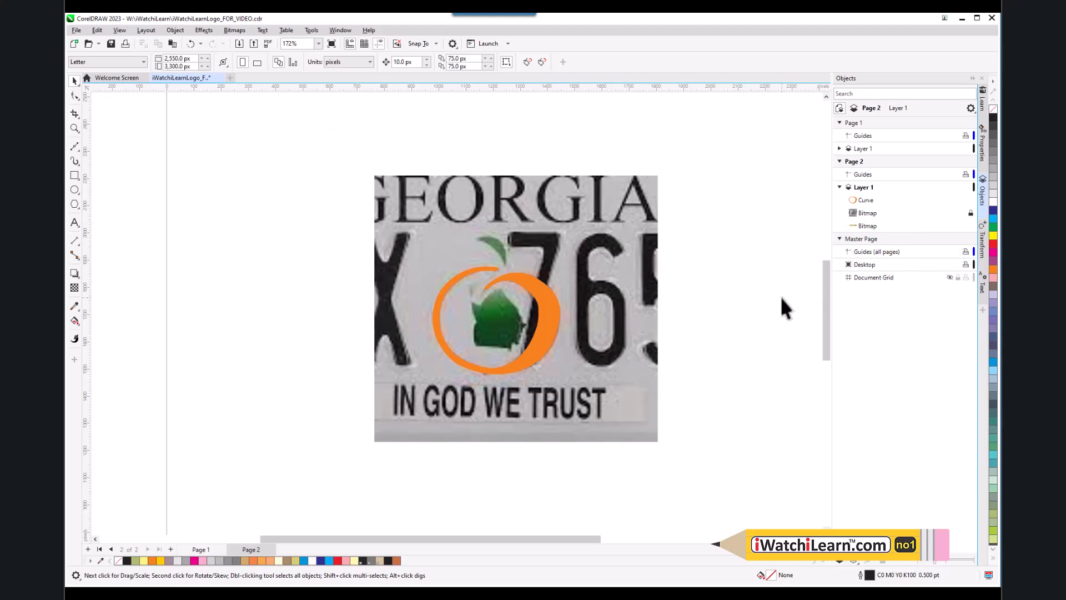
# - Try moving the orange ring off the peach to the lower left, and undo the move
pyautogui.click(863, 202)
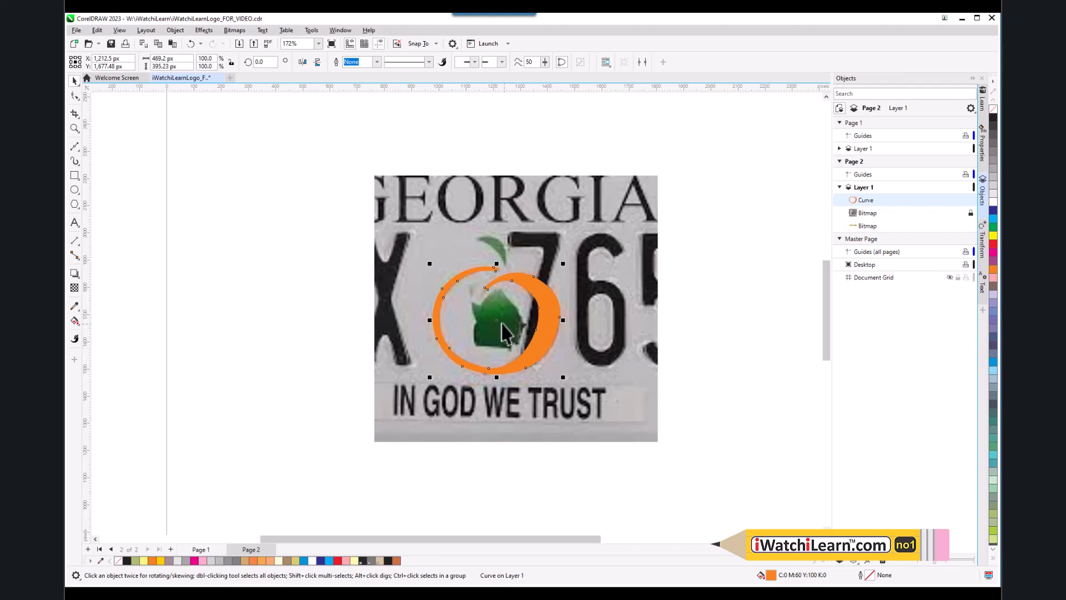
pyautogui.moveTo(488, 311); pyautogui.dragTo(308, 377)
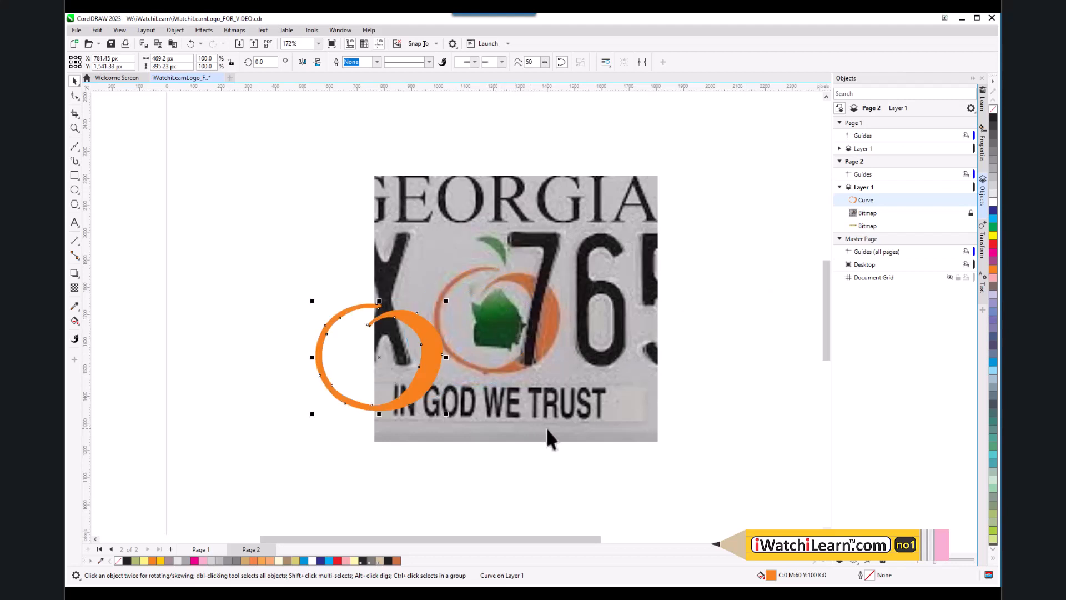
pyautogui.hotkey('ctrl', 'z')
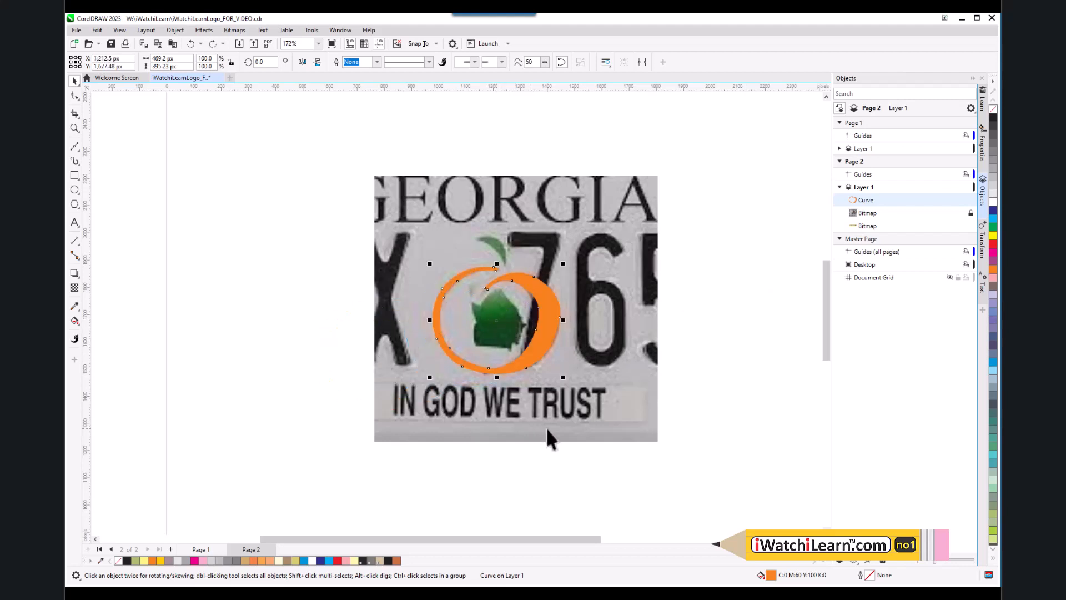
# - Lock the ring curve on Layer 1 of Page 2, deselect it, and unlock it again
pyautogui.moveTo(933, 199)
pyautogui.click(970, 199)
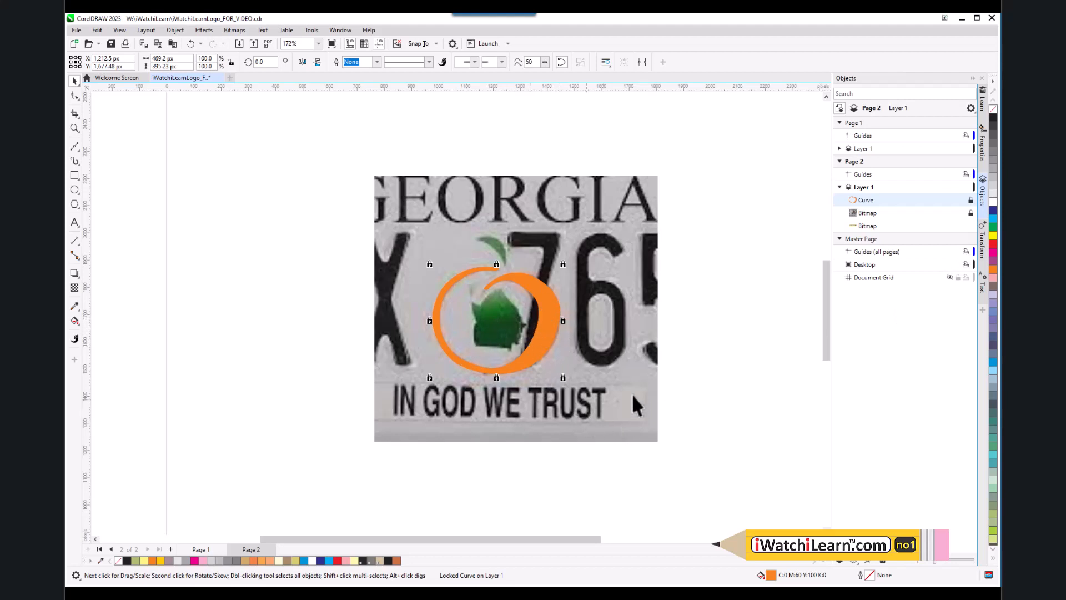
pyautogui.press('Escape')
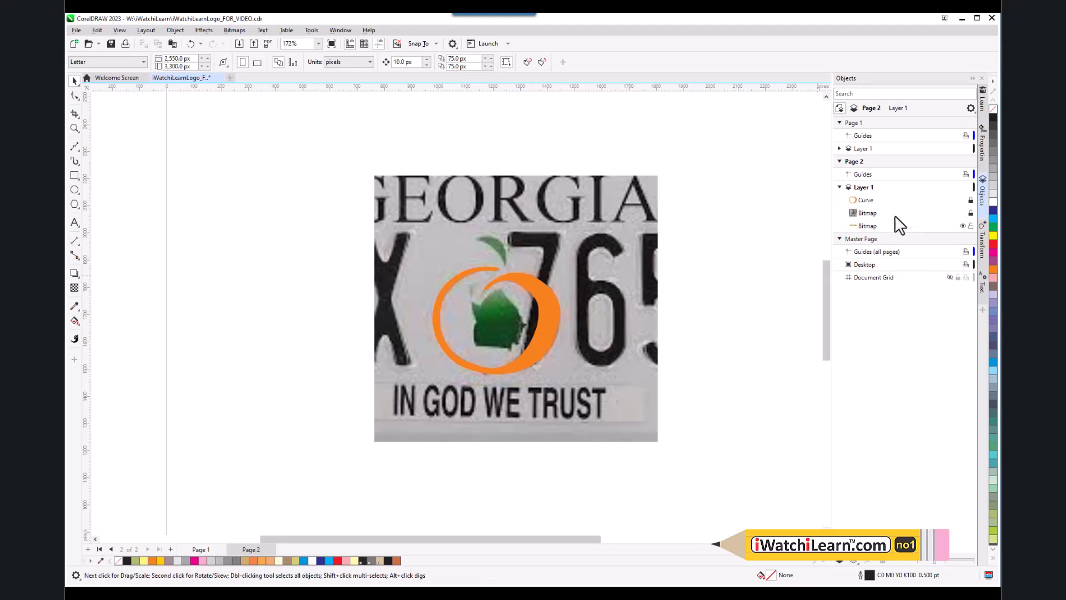
pyautogui.click(970, 213)
# - Move the orange ring clear of the photo to its left, centred at about X 146 px, Y 1885 px
pyautogui.click(541, 350)
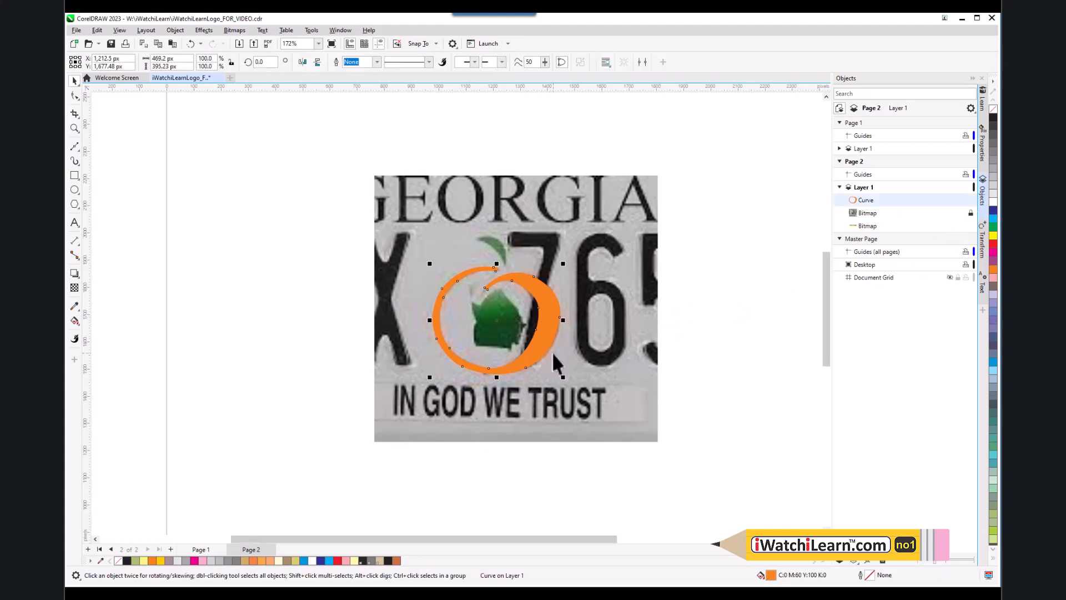
pyautogui.scroll(-3, 552, 352)
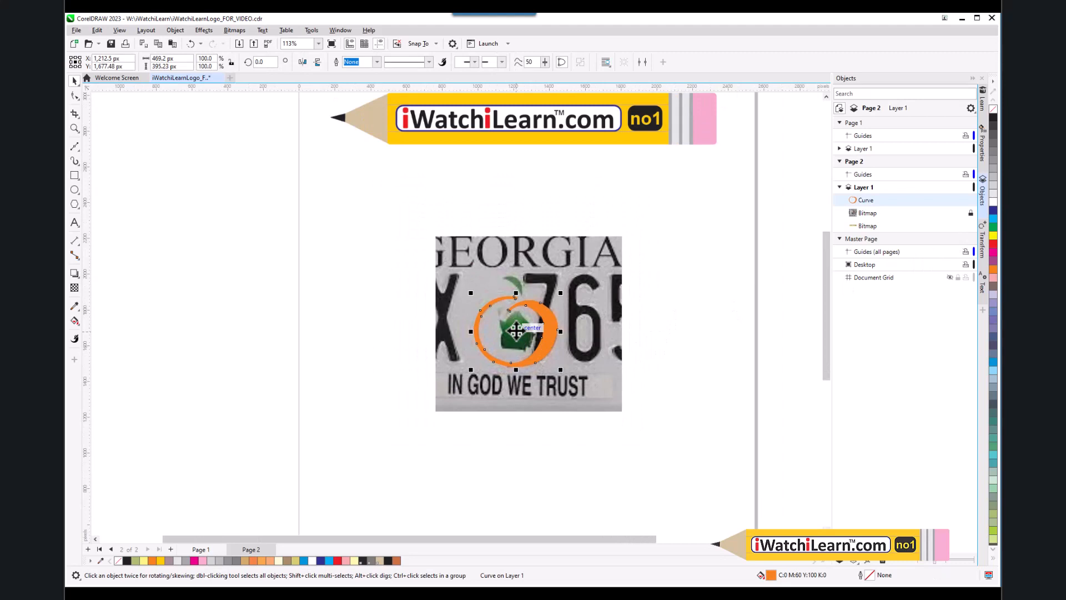
pyautogui.moveTo(516, 330); pyautogui.dragTo(325, 296)
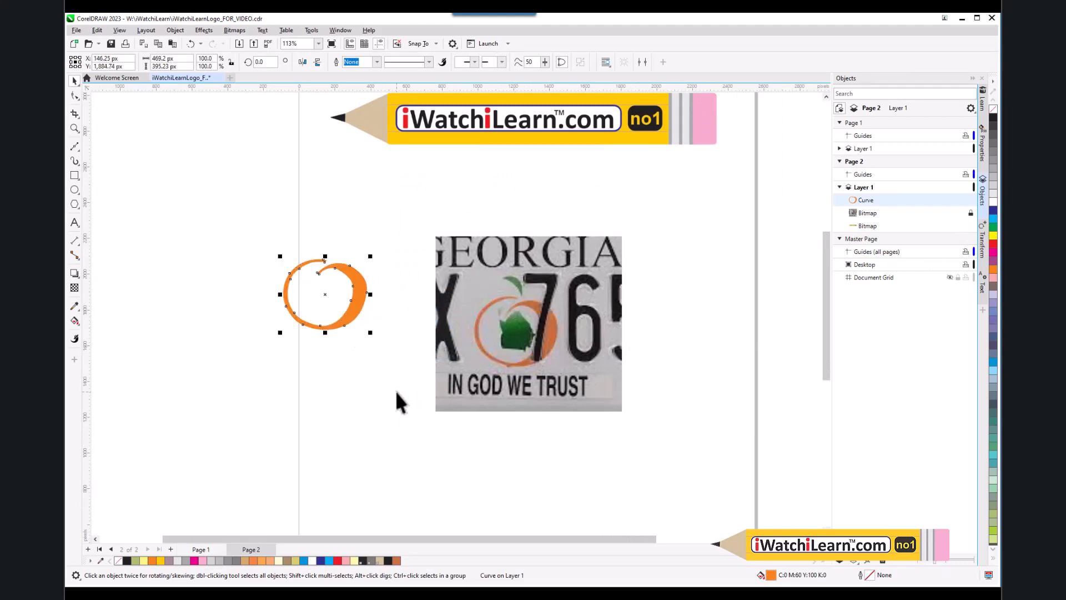
pyautogui.click(394, 388)
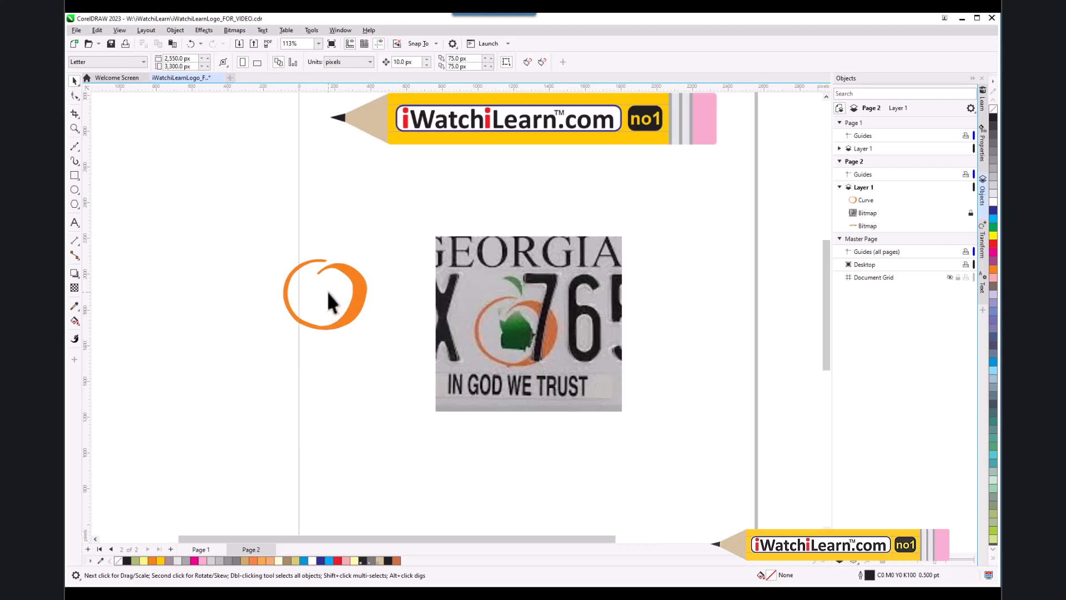
pyautogui.scroll(2, 328, 294)
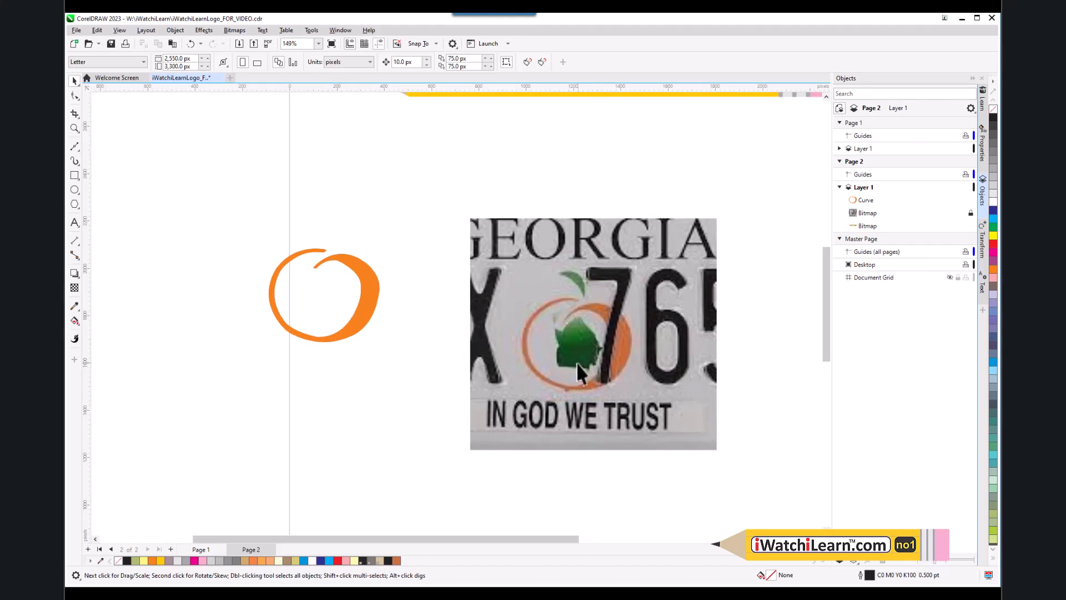
pyautogui.scroll(-2, 382, 366)
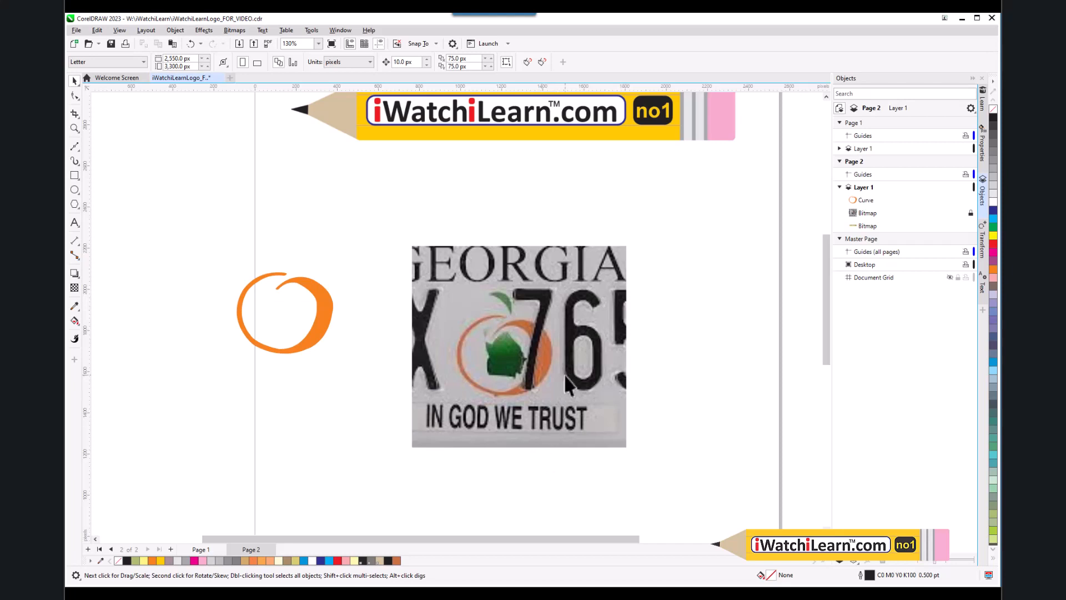
pyautogui.scroll(-3, 348, 381)
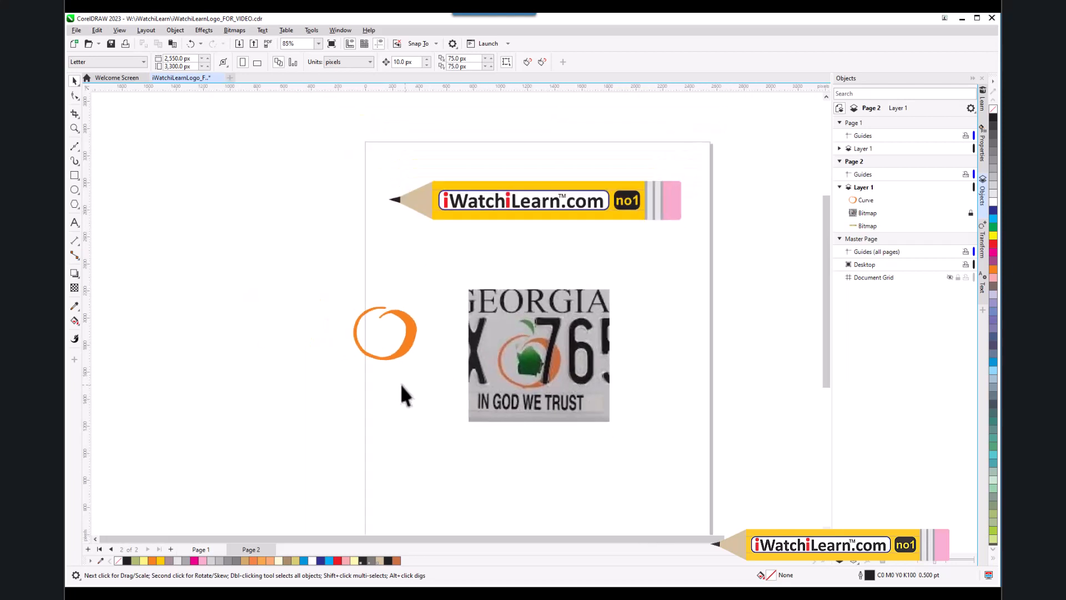
pyautogui.click(403, 350)
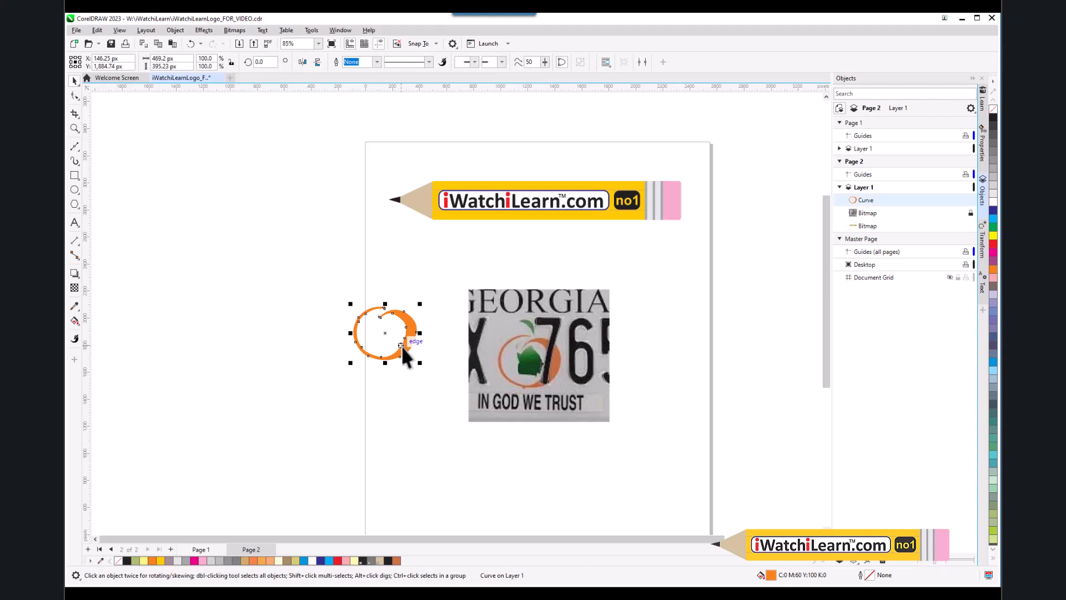
pyautogui.rightClick(403, 350)
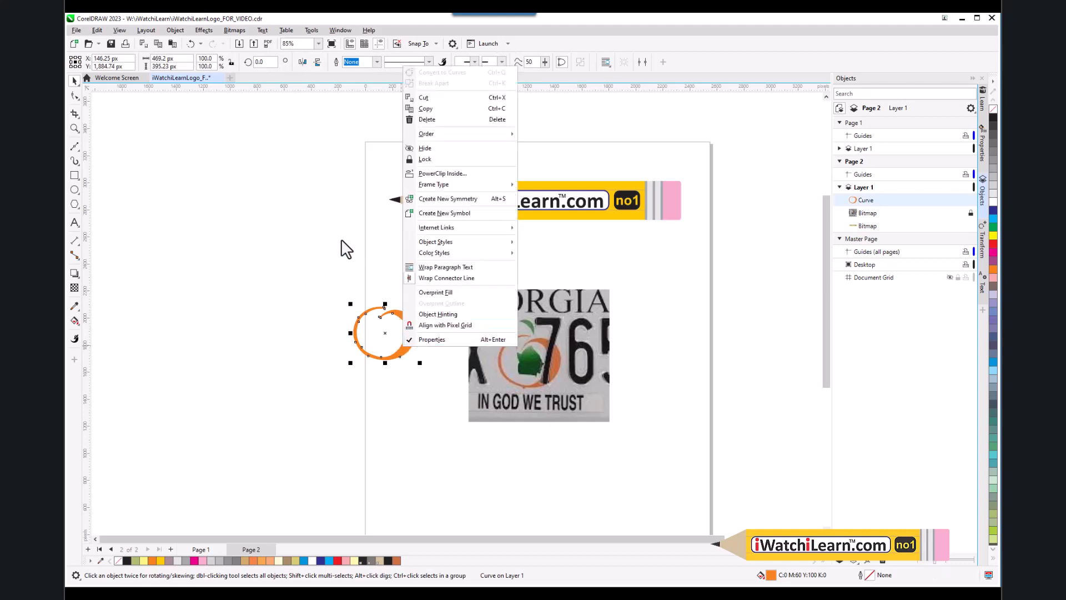
pyautogui.press('Escape')
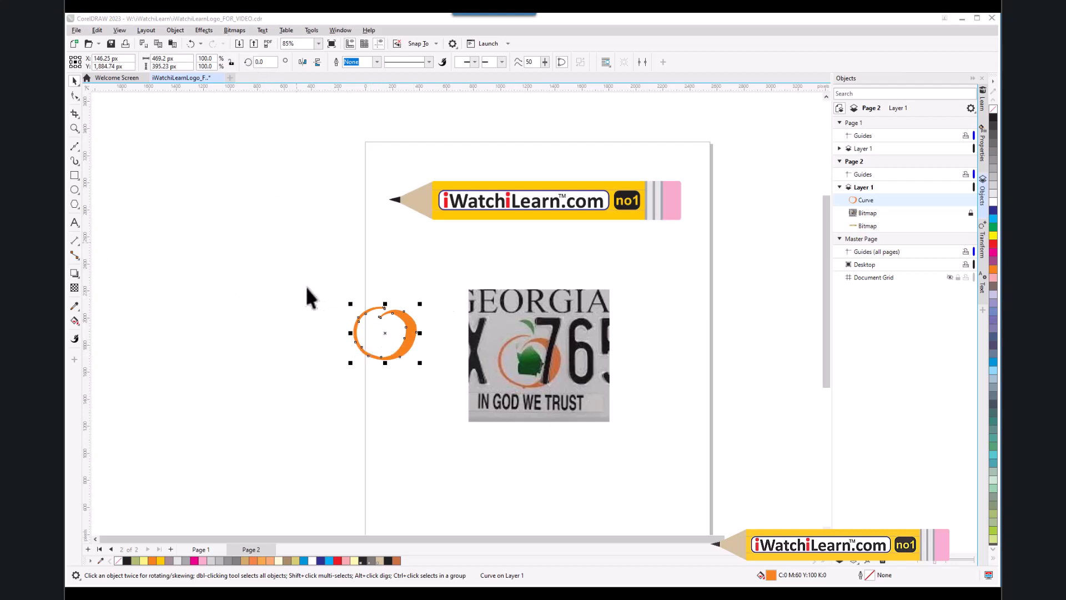
pyautogui.click(231, 30)
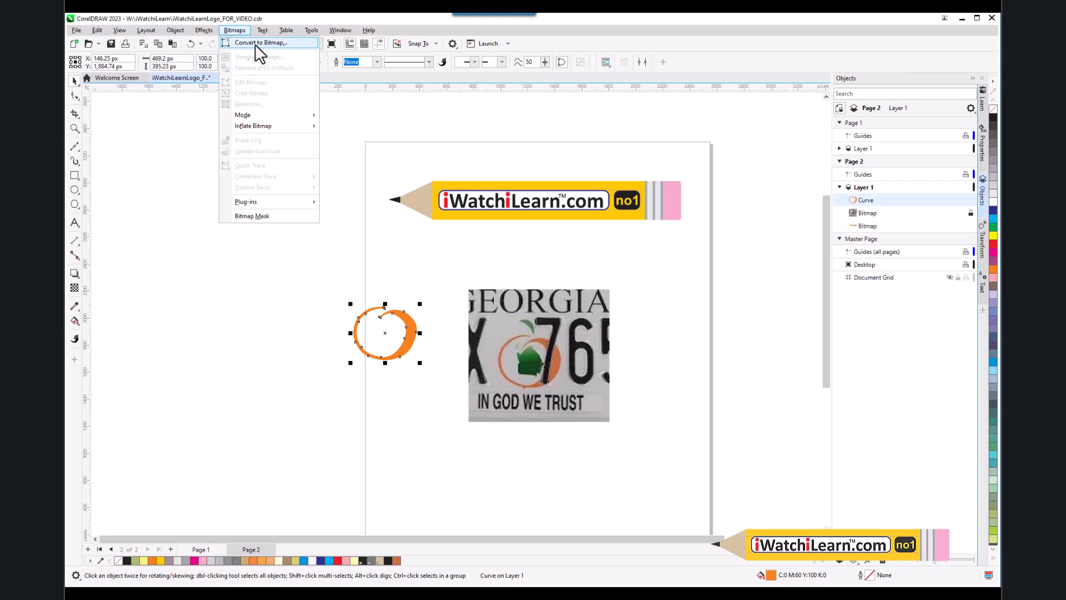
pyautogui.click(300, 332)
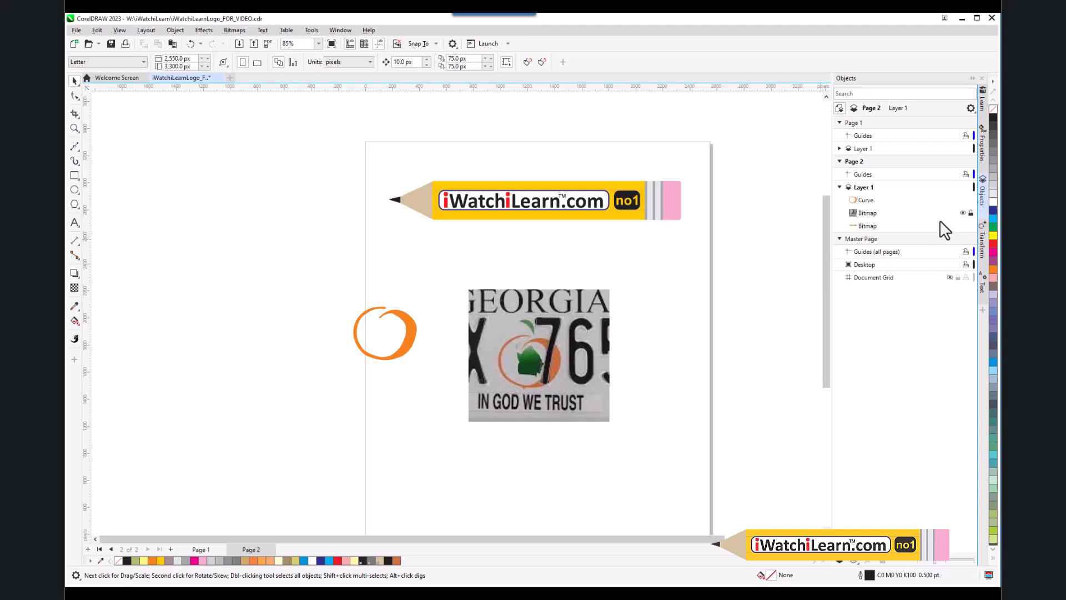
pyautogui.click(971, 212)
# - Hide the Objects docker and show it again
pyautogui.click(310, 31)
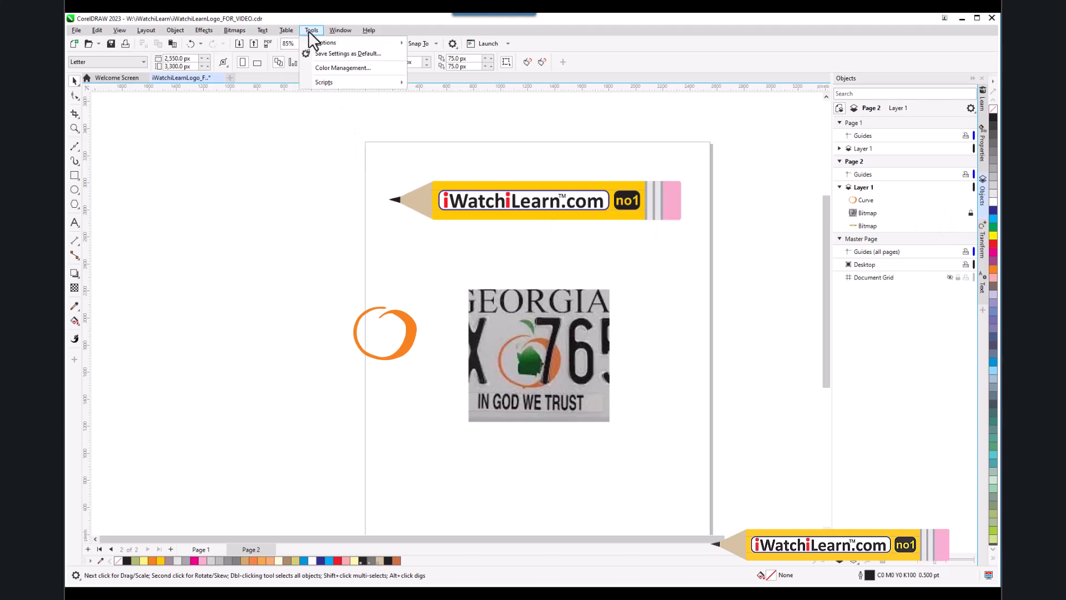
pyautogui.moveTo(335, 31)
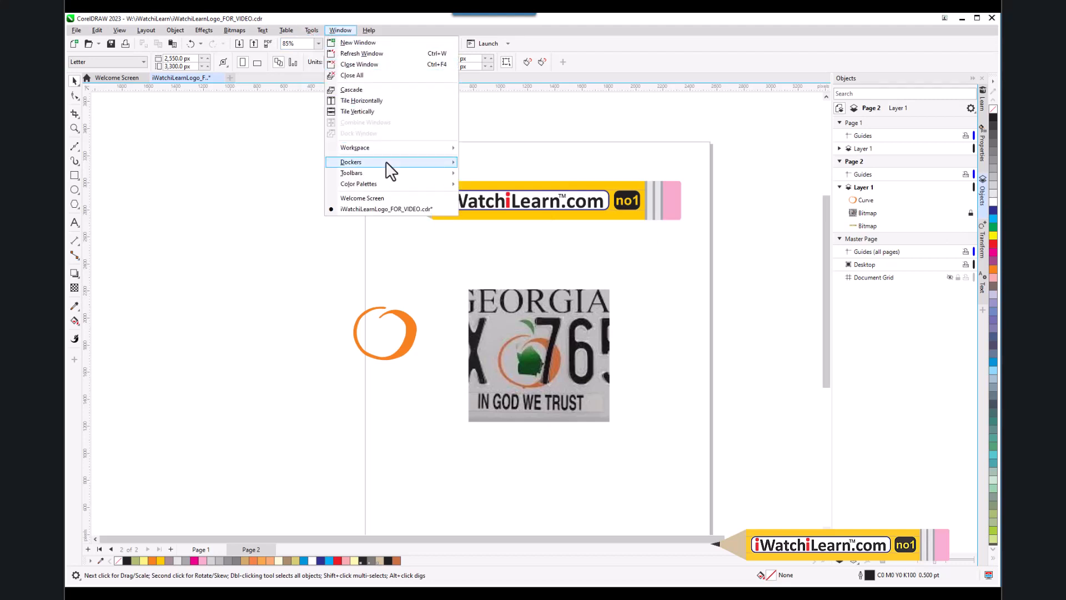
pyautogui.moveTo(392, 162)
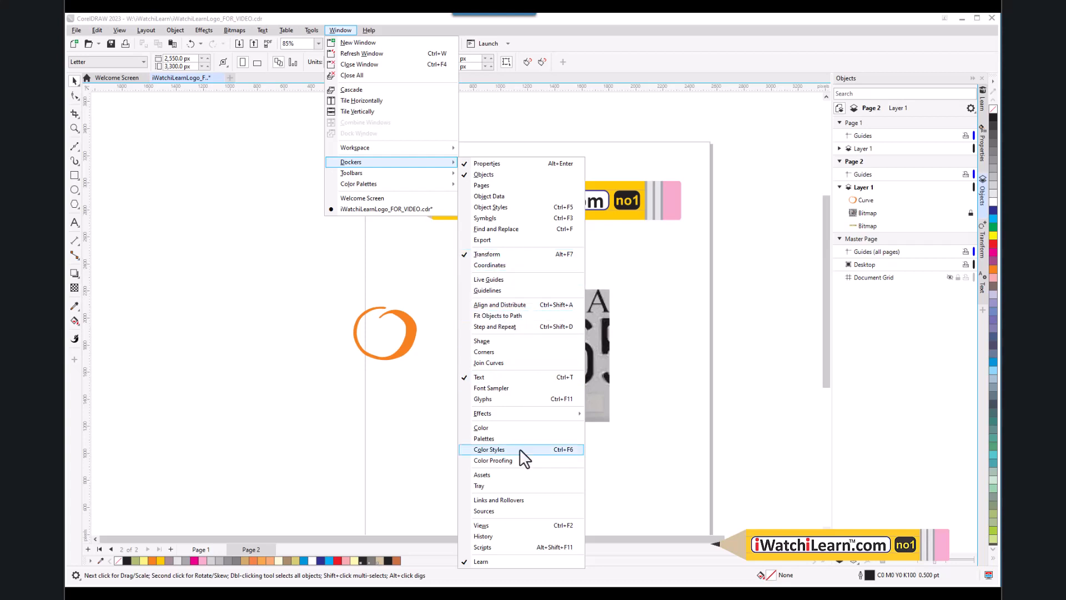
pyautogui.click(465, 174)
pyautogui.hotkey('alt', 'F7')
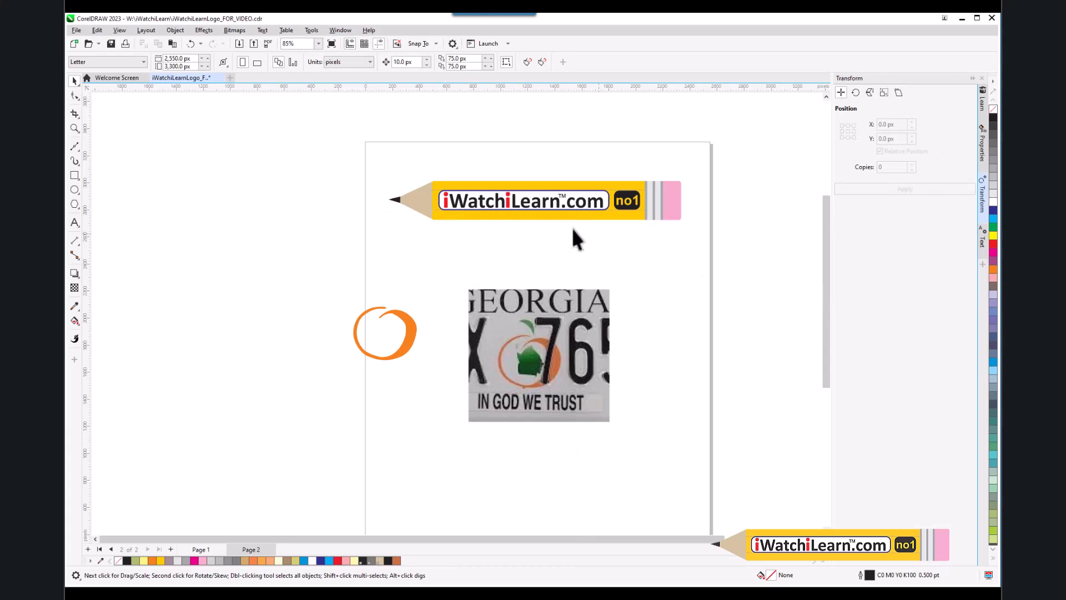
pyautogui.click(312, 31)
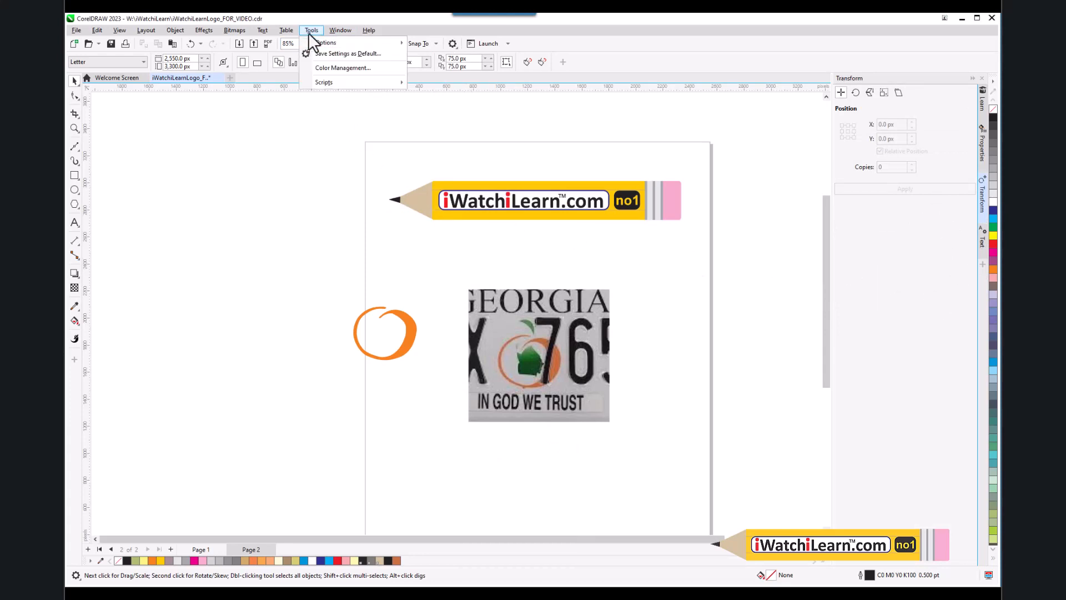
pyautogui.moveTo(332, 33)
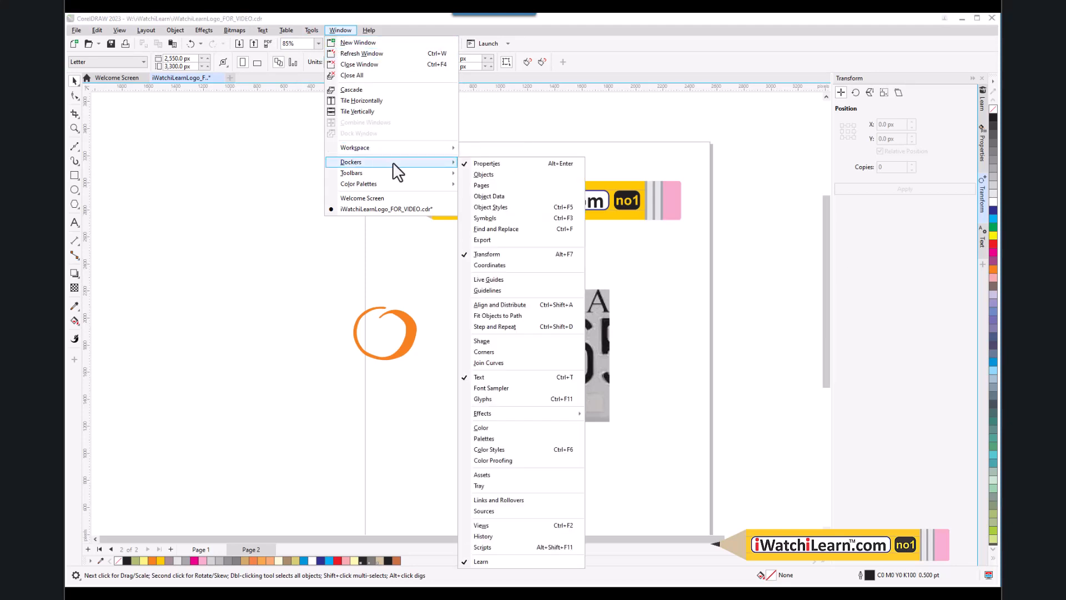
pyautogui.click(480, 174)
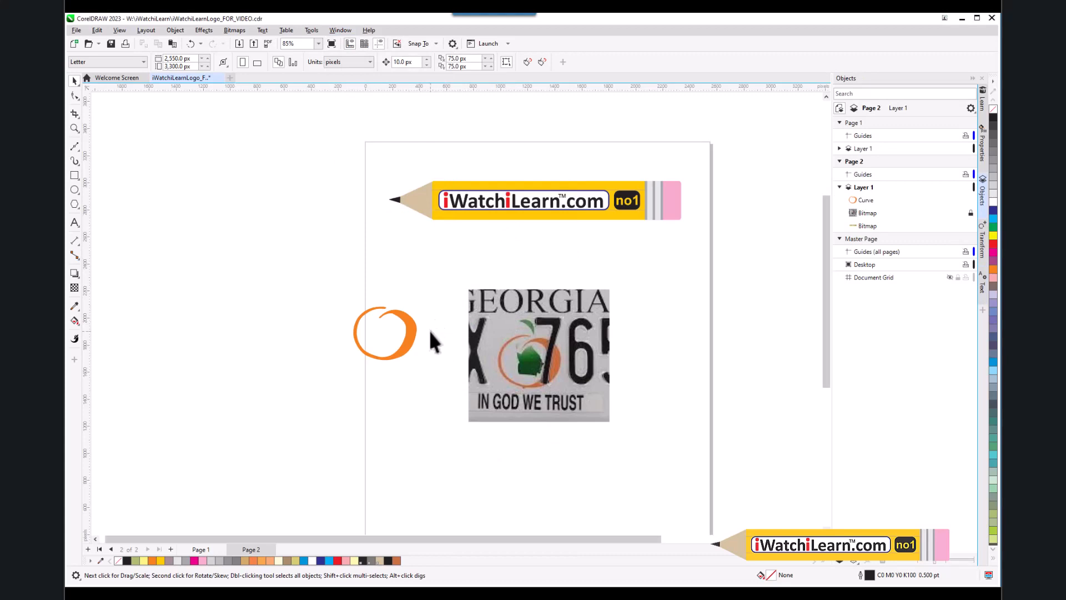
# - Move the orange ring back over the peach in the photo, centred at about X 1221 px, Y 1684 px, and deselect it
pyautogui.scroll(1, 431, 331)
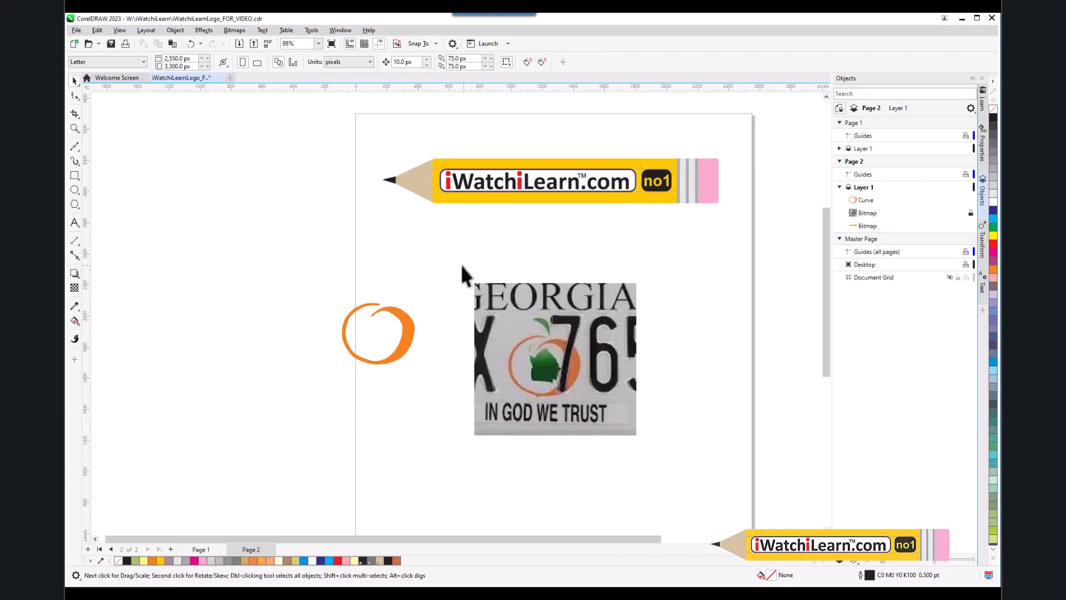
pyautogui.scroll(-3, 438, 278)
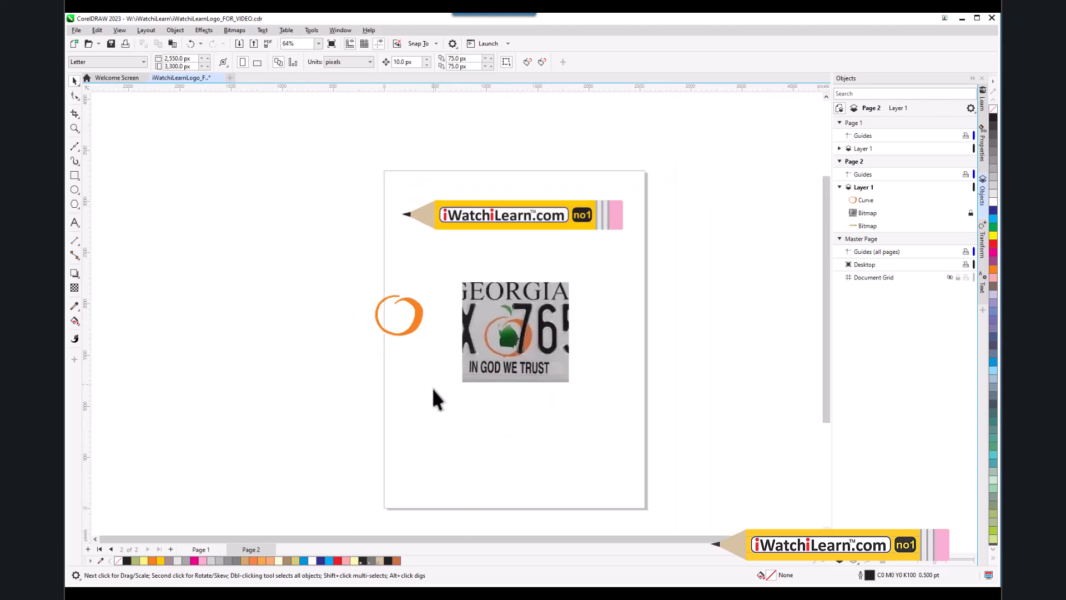
pyautogui.scroll(1, 445, 321)
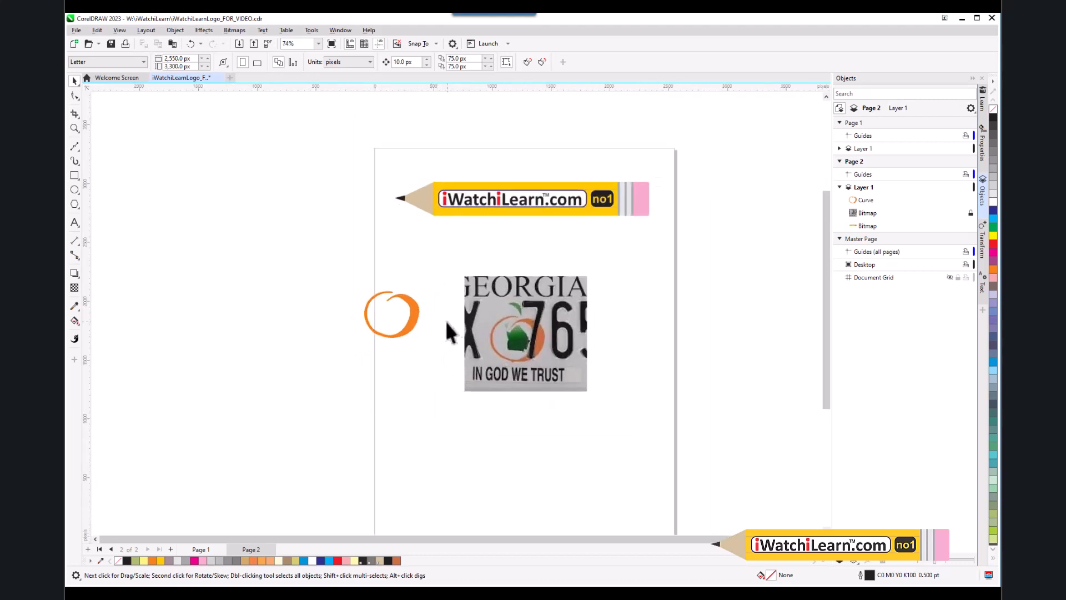
pyautogui.click(411, 317)
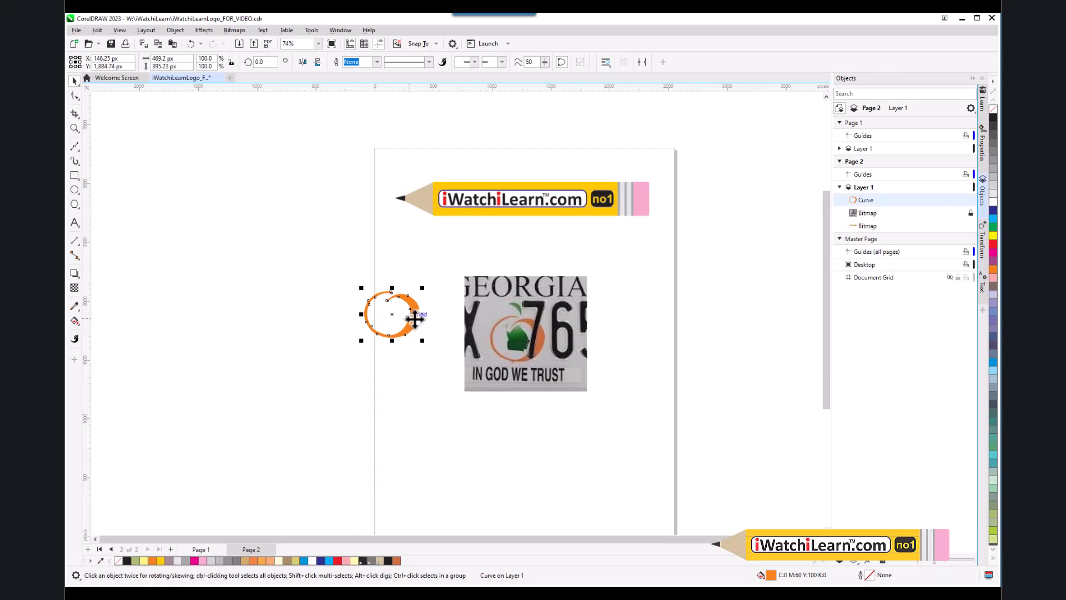
pyautogui.moveTo(413, 312); pyautogui.dragTo(534, 344)
pyautogui.scroll(8, 531, 345)
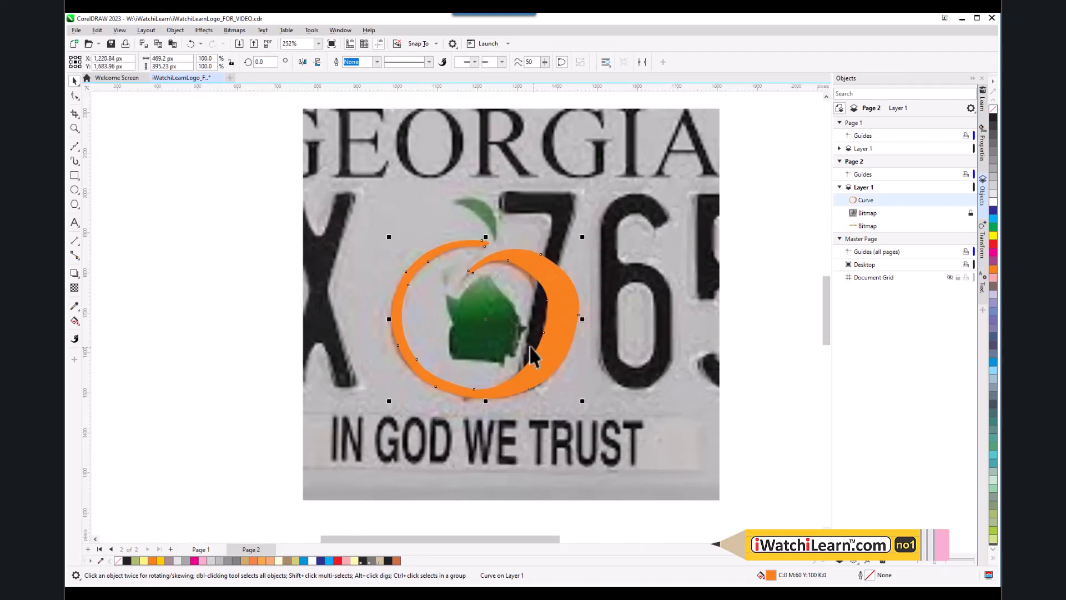
pyautogui.scroll(-5, 529, 346)
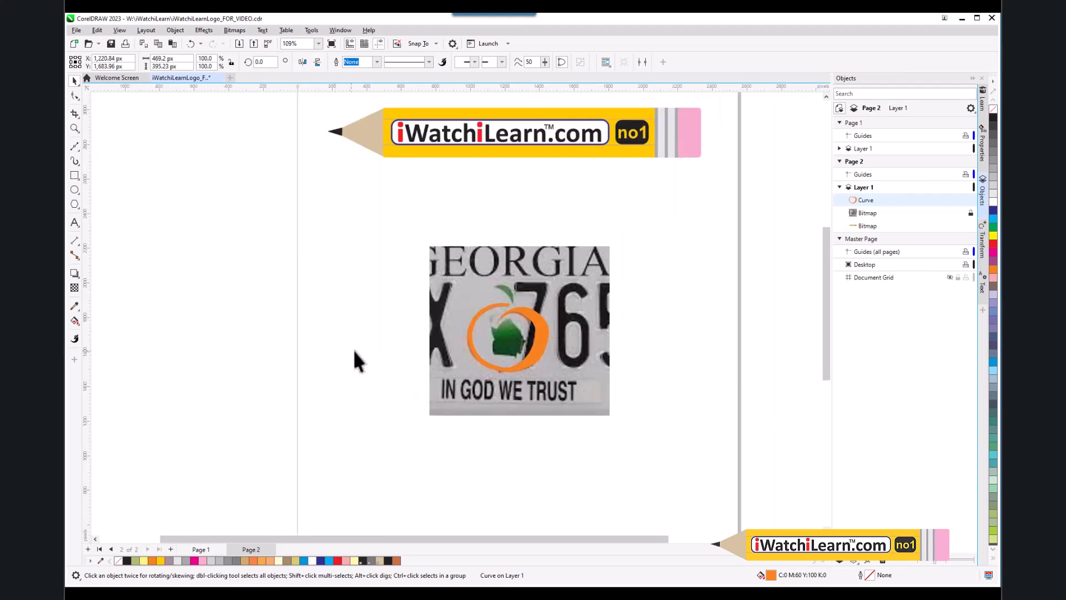
pyautogui.click(374, 367)
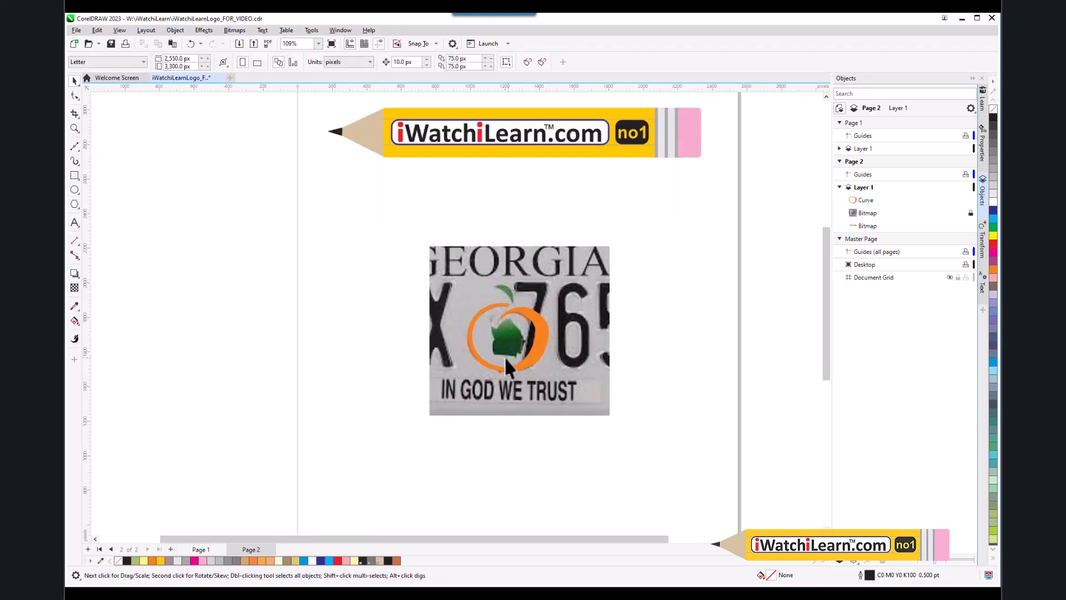
pyautogui.scroll(2, 504, 348)
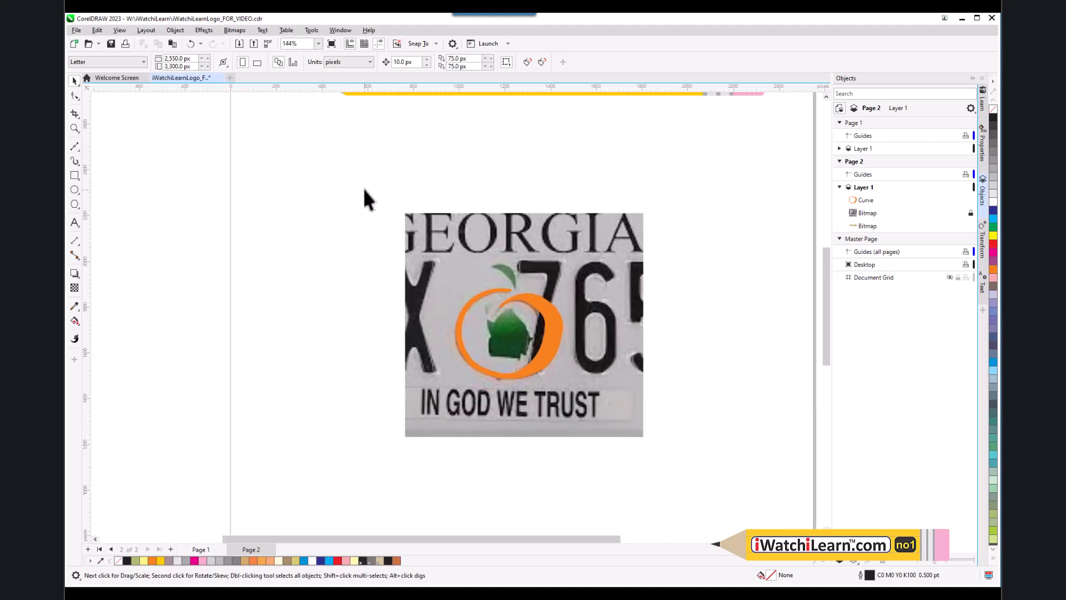
# - Change the document's ruler units to inches for both the horizontal and vertical rulers in the ruler setup
pyautogui.rightClick(414, 62)
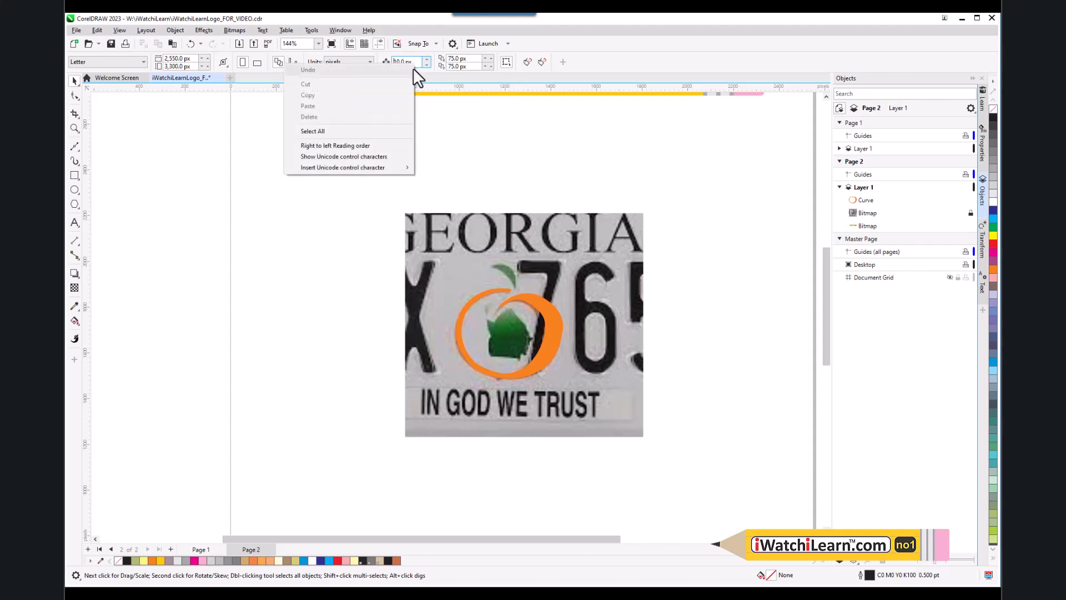
pyautogui.rightClick(442, 87)
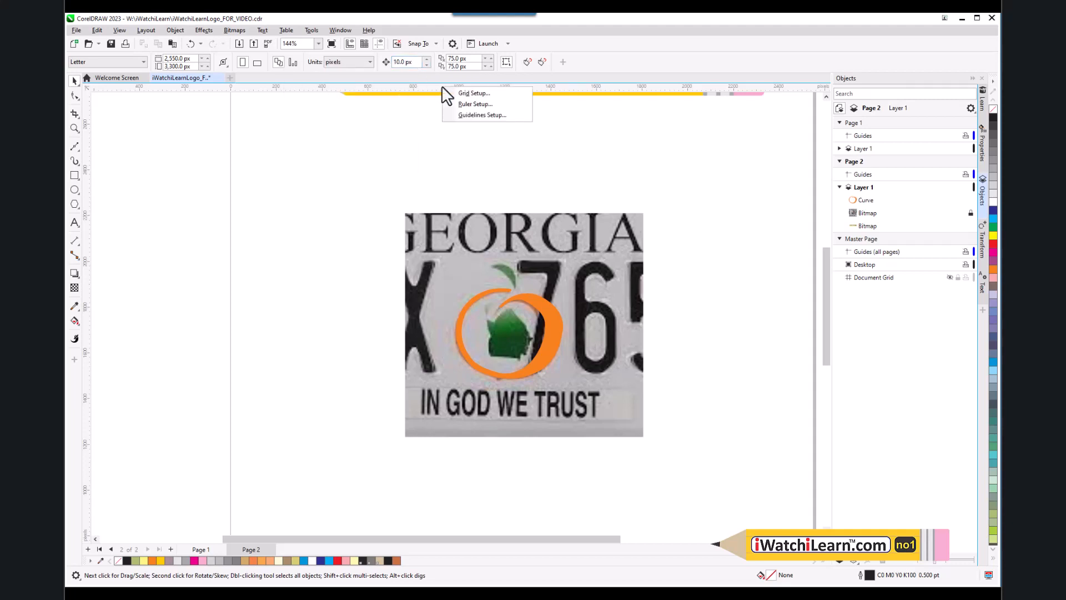
pyautogui.click(480, 105)
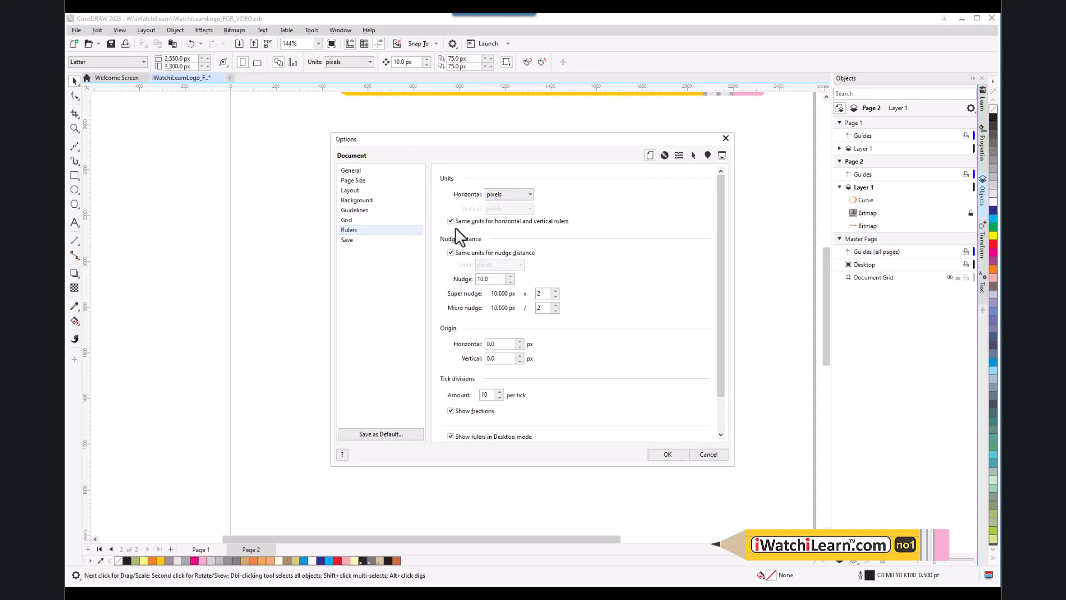
pyautogui.click(531, 193)
pyautogui.click(521, 205)
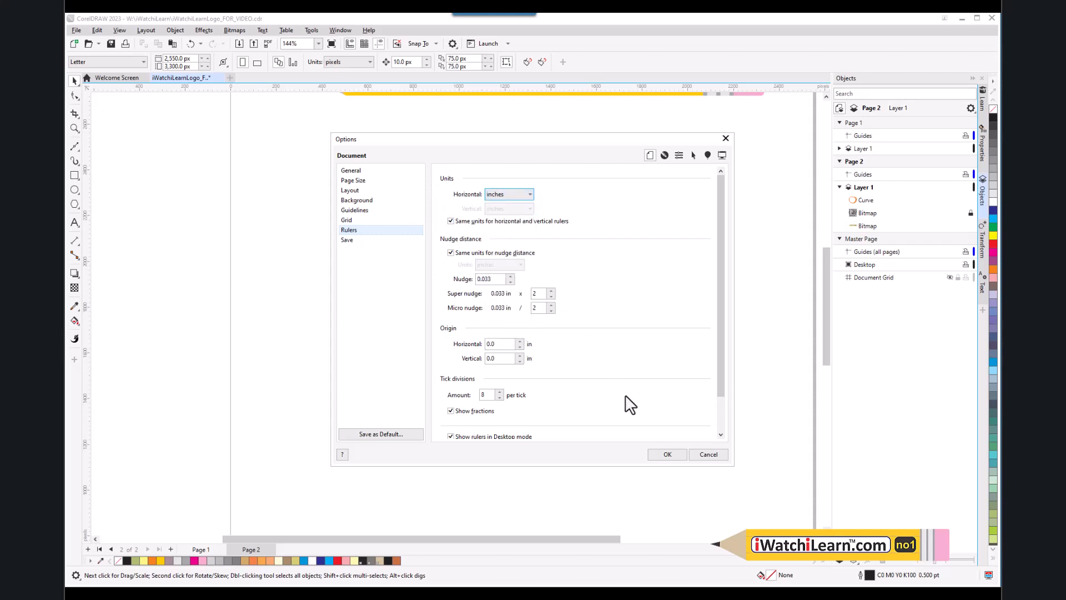
pyautogui.click(669, 455)
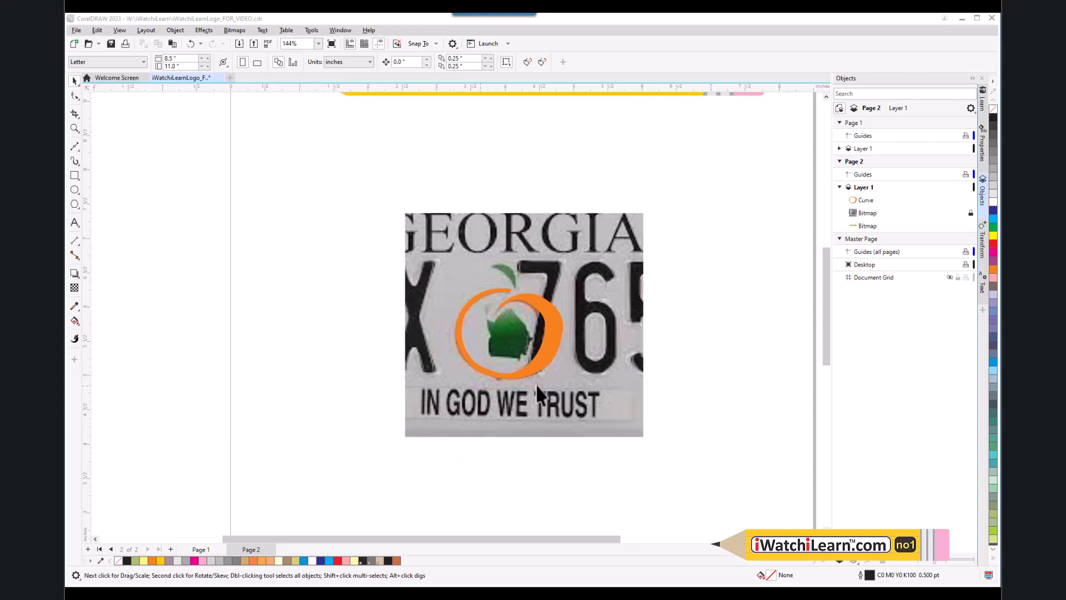
pyautogui.scroll(1, 536, 313)
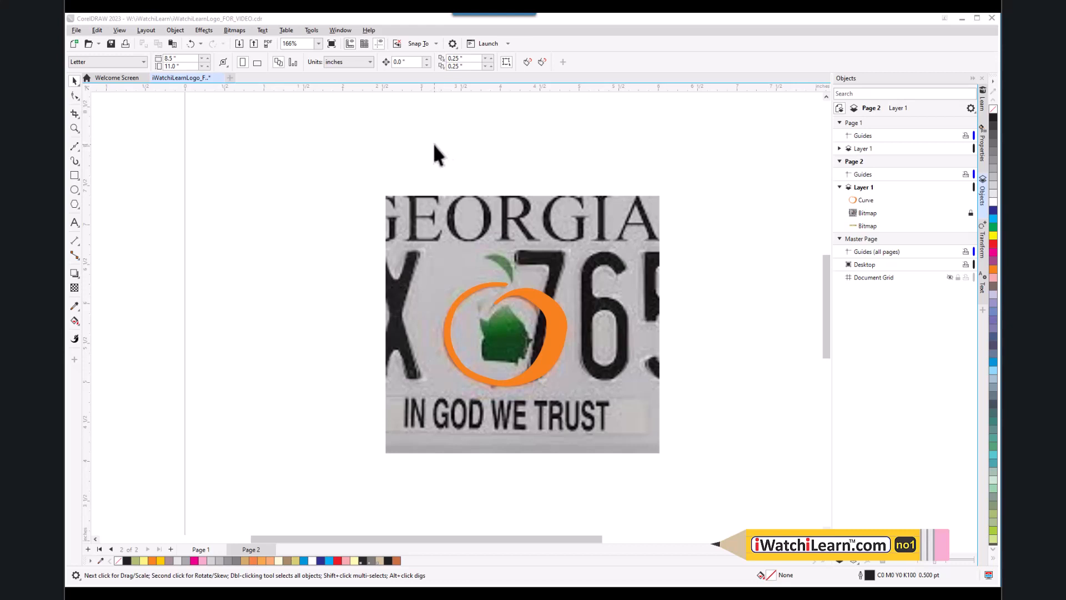
# - Set the nudge distance to 0.001 inch and nudge the orange curve one increment left
pyautogui.click(312, 237)
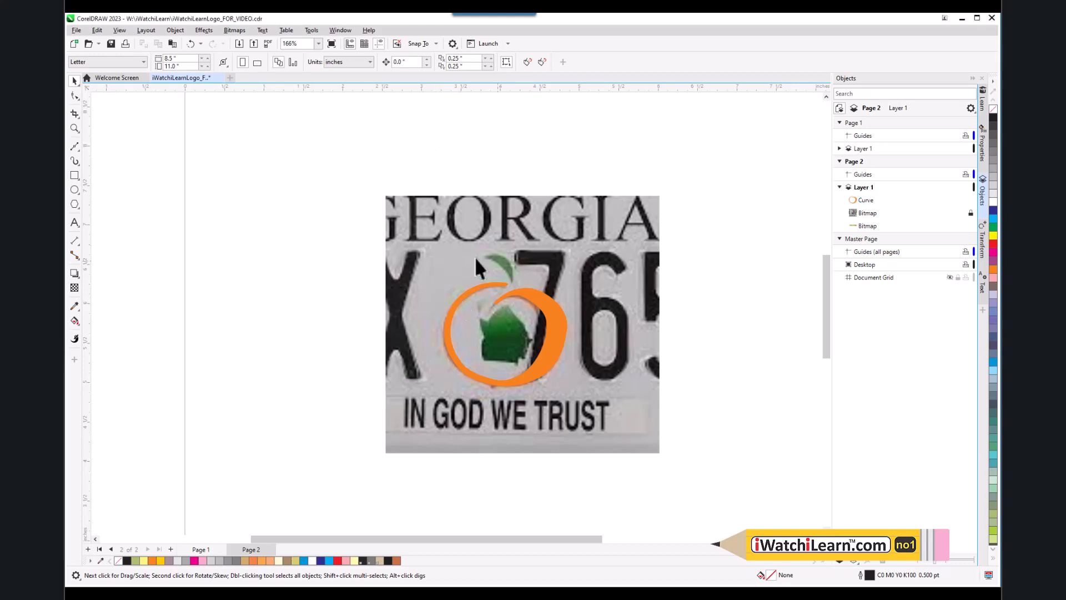
pyautogui.click(413, 62)
pyautogui.write('.001')
pyautogui.press('Return')
pyautogui.scroll(1, 508, 379)
pyautogui.click(529, 376)
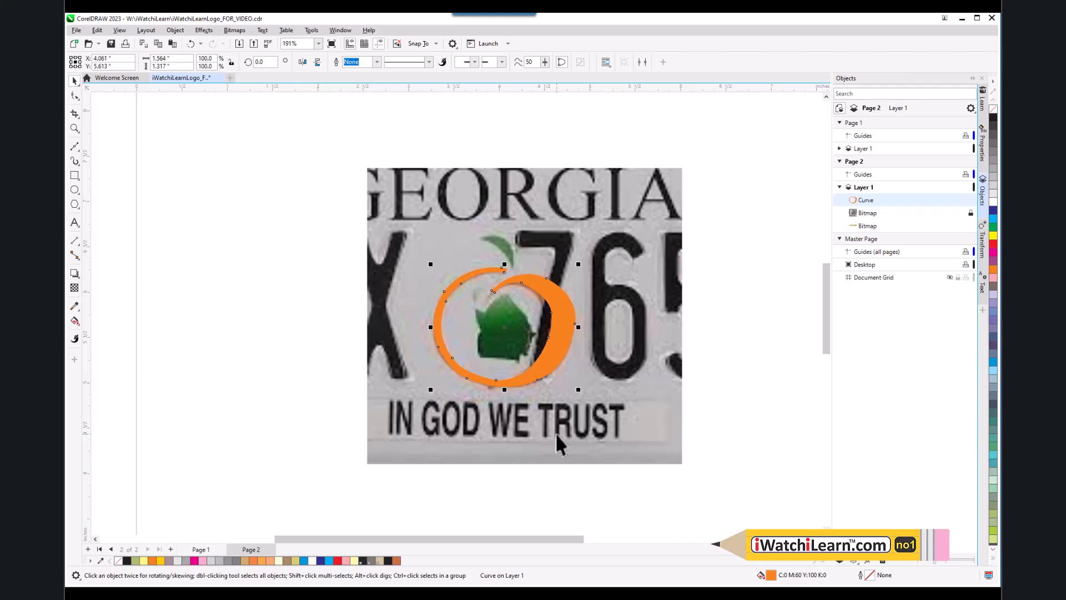
pyautogui.press('Left')
pyautogui.click(298, 317)
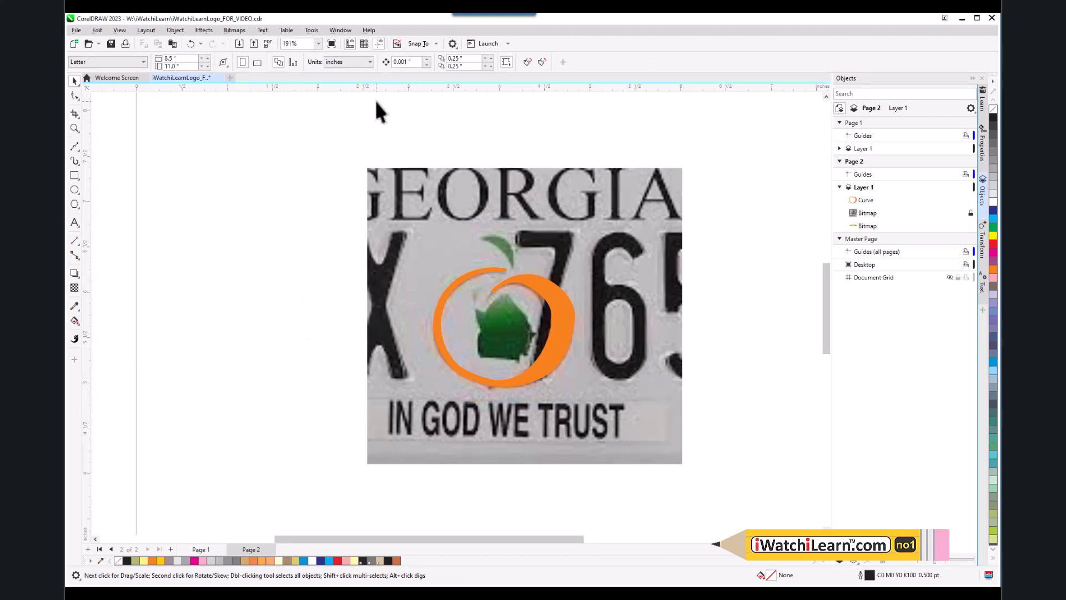
# - Set the nudge distance to 0.01 inch, then nudge the orange curve one increment right and back left
pyautogui.moveTo(416, 64); pyautogui.dragTo(400, 64)
pyautogui.press('BackSpace')
pyautogui.write('.01')
pyautogui.press('Return')
pyautogui.click(555, 352)
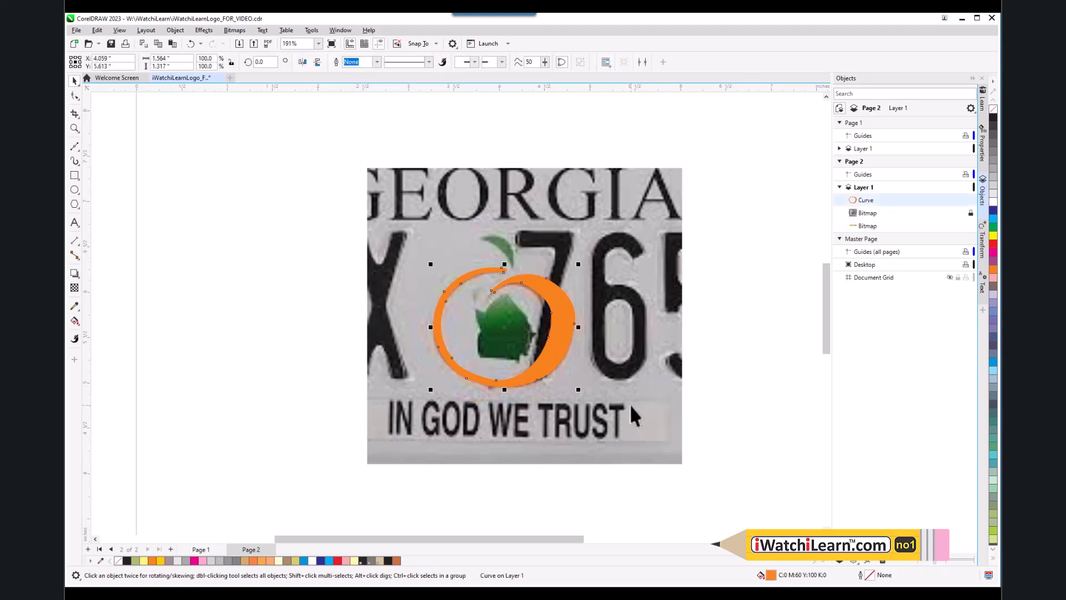
pyautogui.press('Right')
pyautogui.press('Left')
pyautogui.click(235, 302)
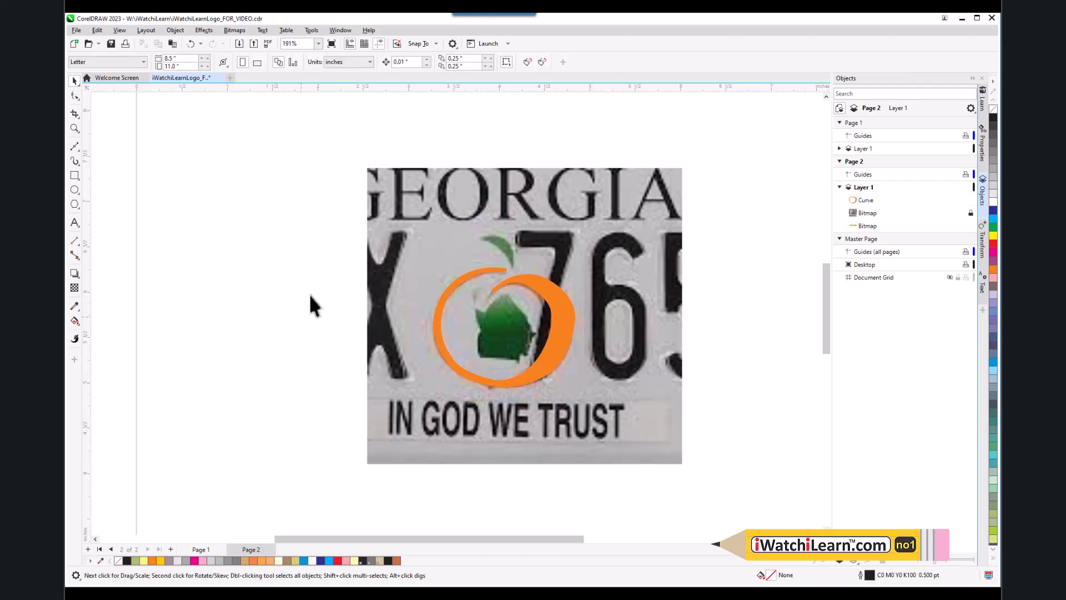
# - Set the nudge distance to 0.25 inch and nudge the orange curve two increments right, then two back left
pyautogui.click(405, 62)
pyautogui.press('BackSpace')
pyautogui.press('Return')
pyautogui.click(514, 383)
pyautogui.press('Right')
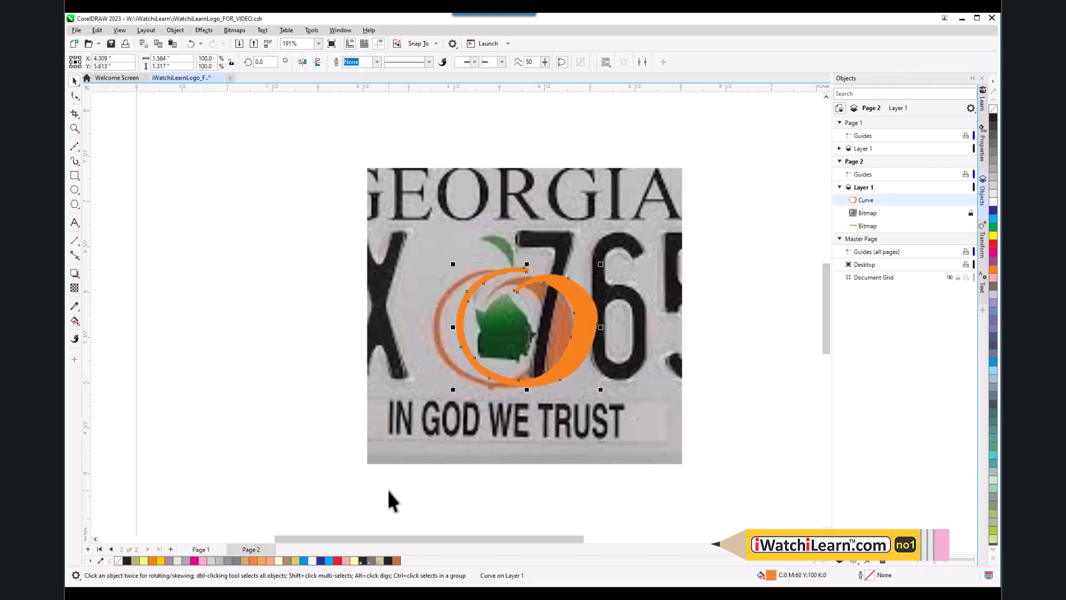
pyautogui.press('Right')
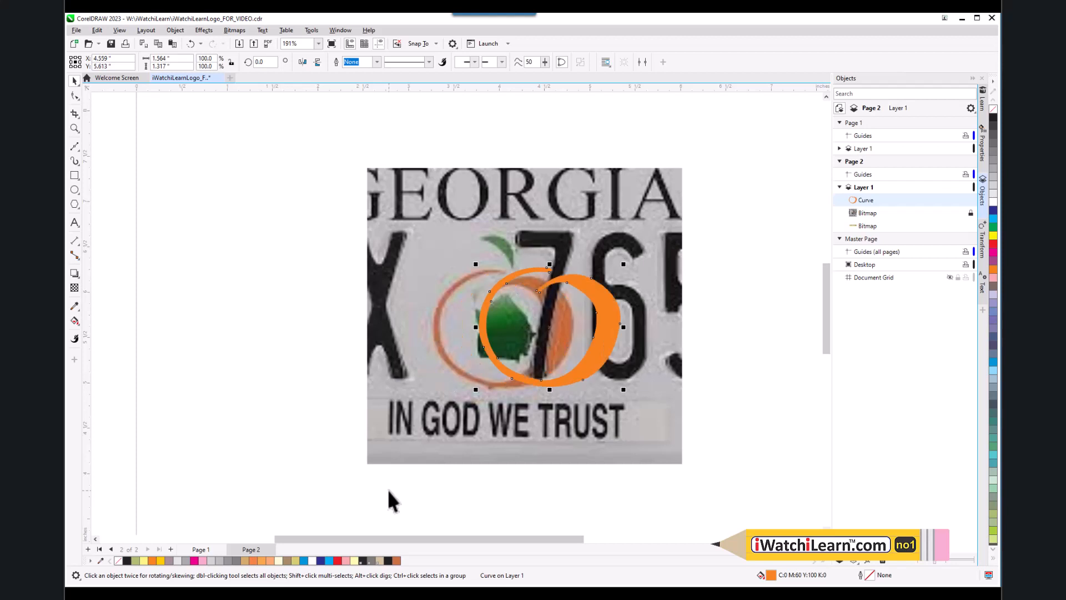
pyautogui.press('Left')
pyautogui.press('Left')
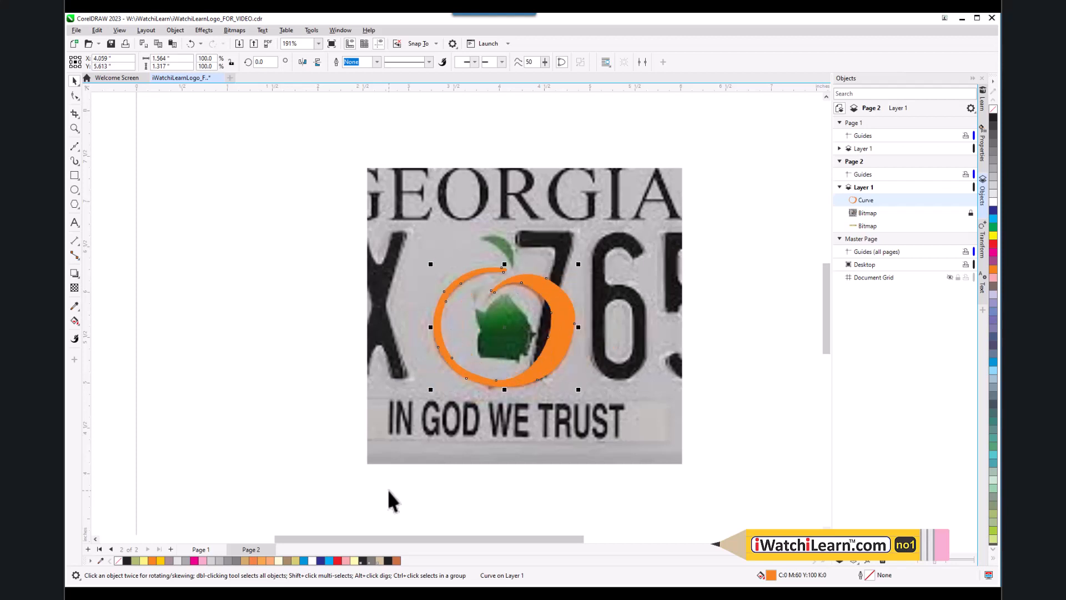
pyautogui.click(223, 348)
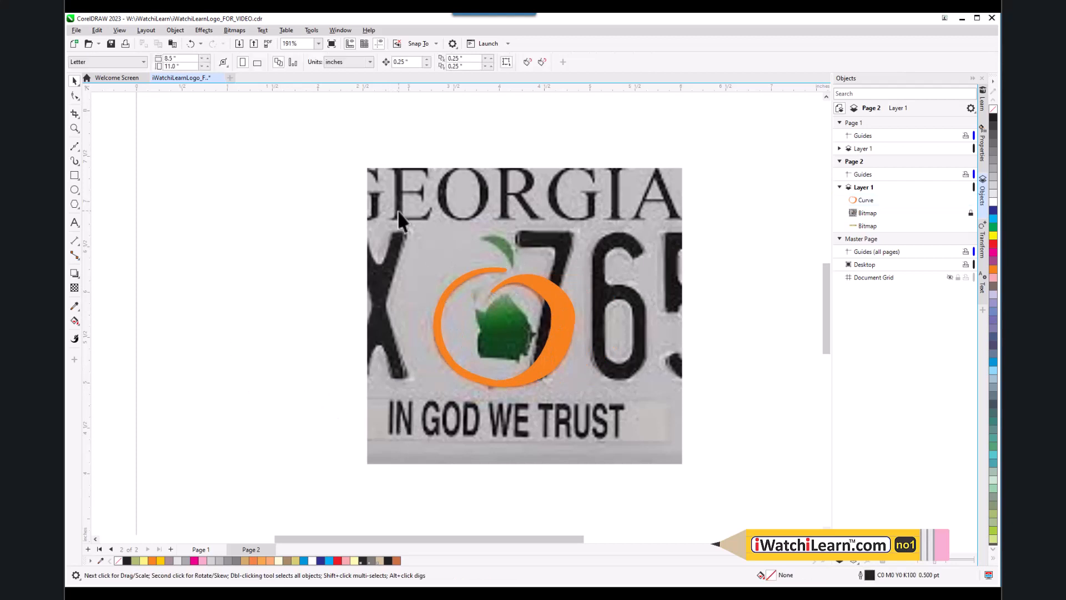
# - Set the nudge distance to 5 inches and nudge the orange curve one increment right, off the plate bitmap
pyautogui.click(412, 62)
pyautogui.write('5')
pyautogui.press('Return')
pyautogui.scroll(-1, 300, 176)
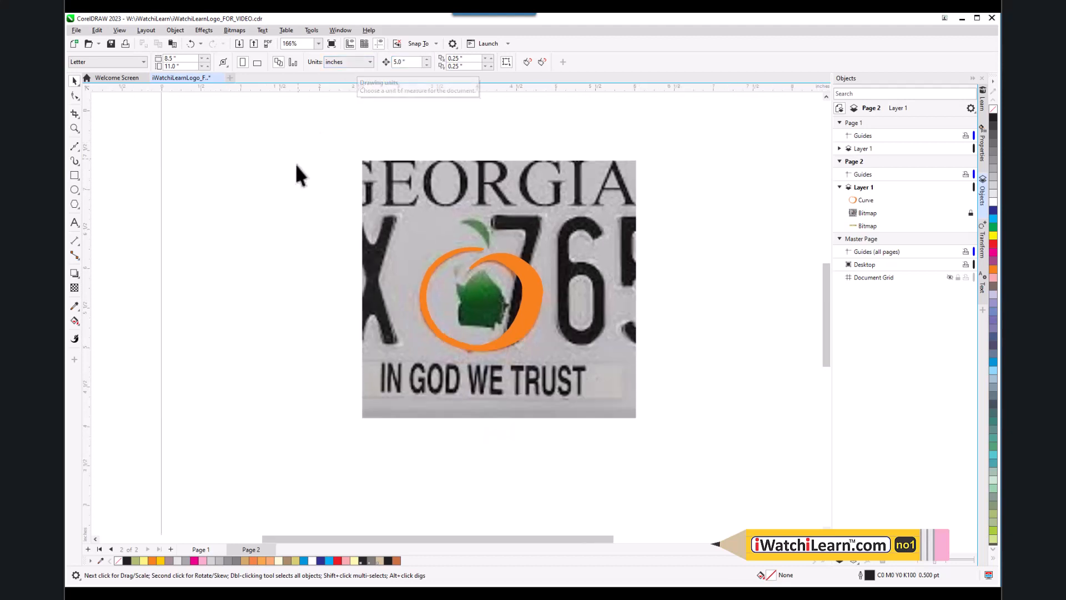
pyautogui.scroll(-3, 297, 175)
pyautogui.scroll(-1, 410, 197)
pyautogui.scroll(2, 412, 188)
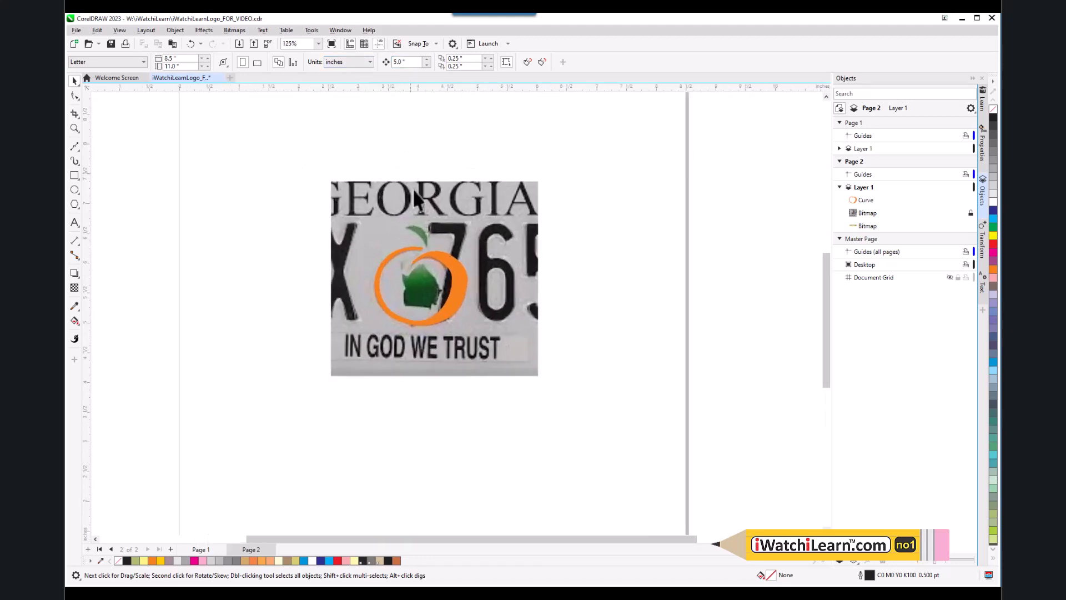
pyautogui.click(452, 291)
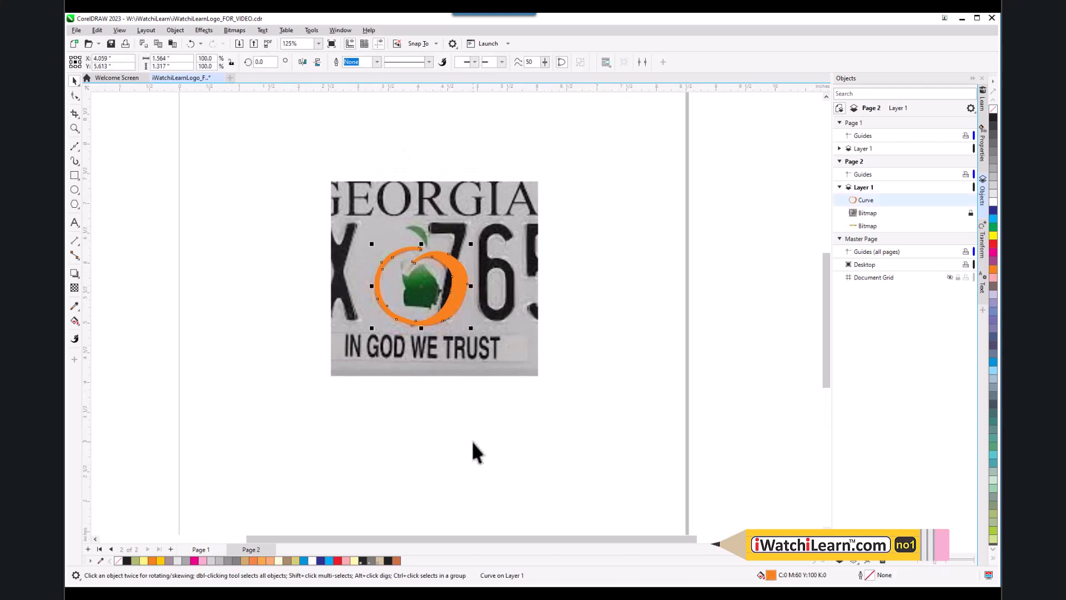
pyautogui.press('Right')
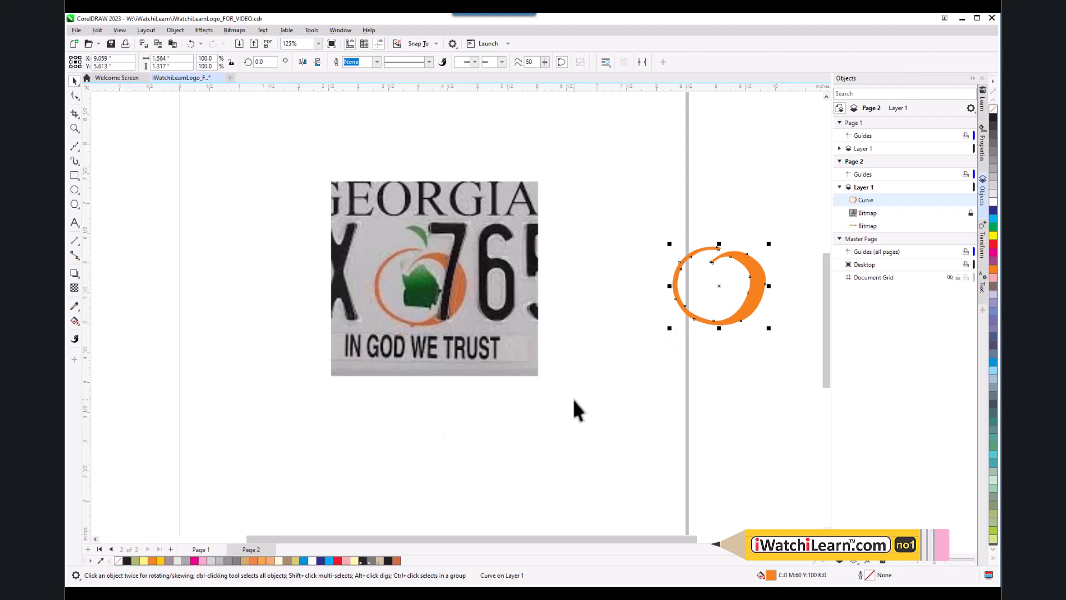
# - Compare the orange curve with the plate's peach outline and move the curve 5 inches left, back over the bitmap
pyautogui.scroll(2, 432, 280)
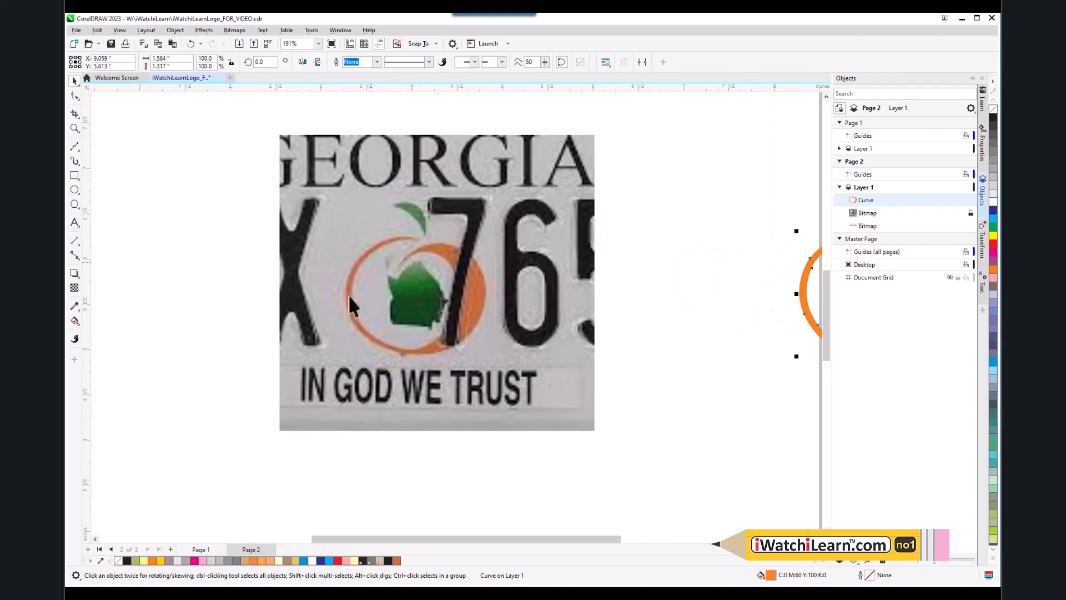
pyautogui.scroll(-2, 384, 282)
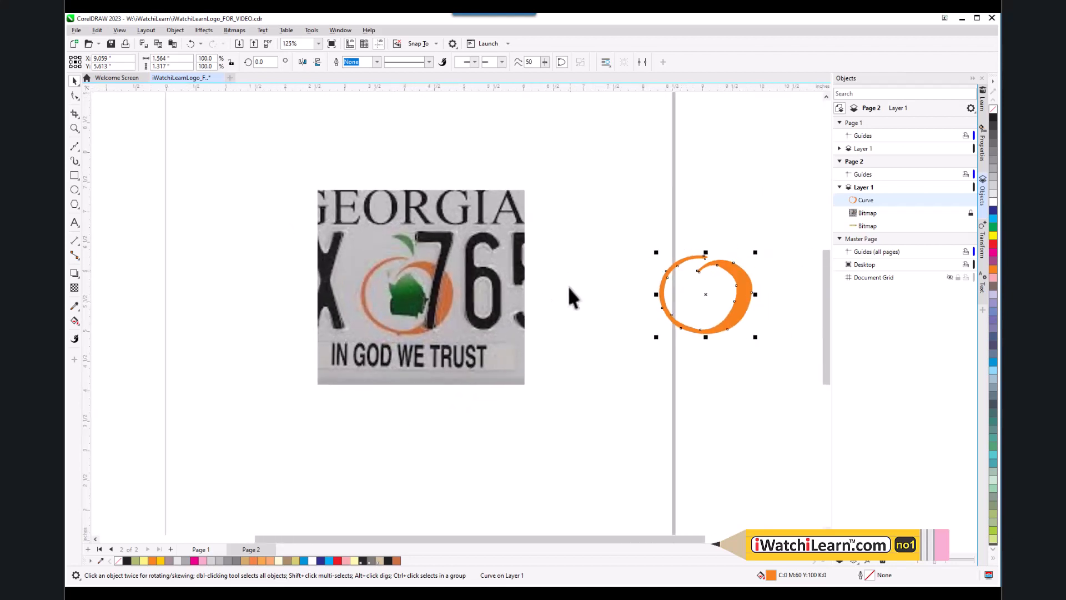
pyautogui.click(542, 460)
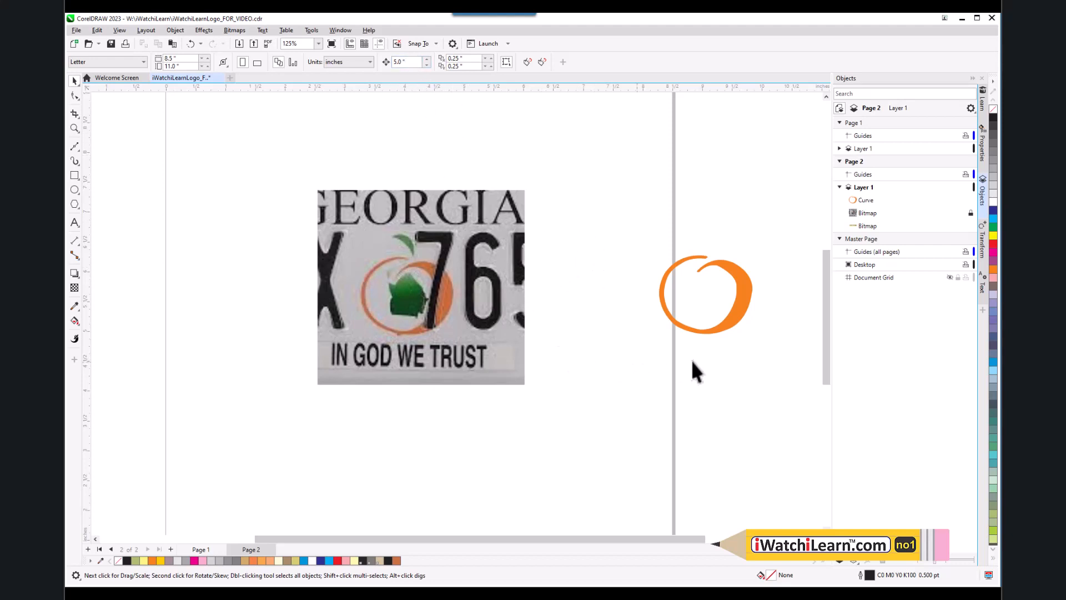
pyautogui.click(732, 315)
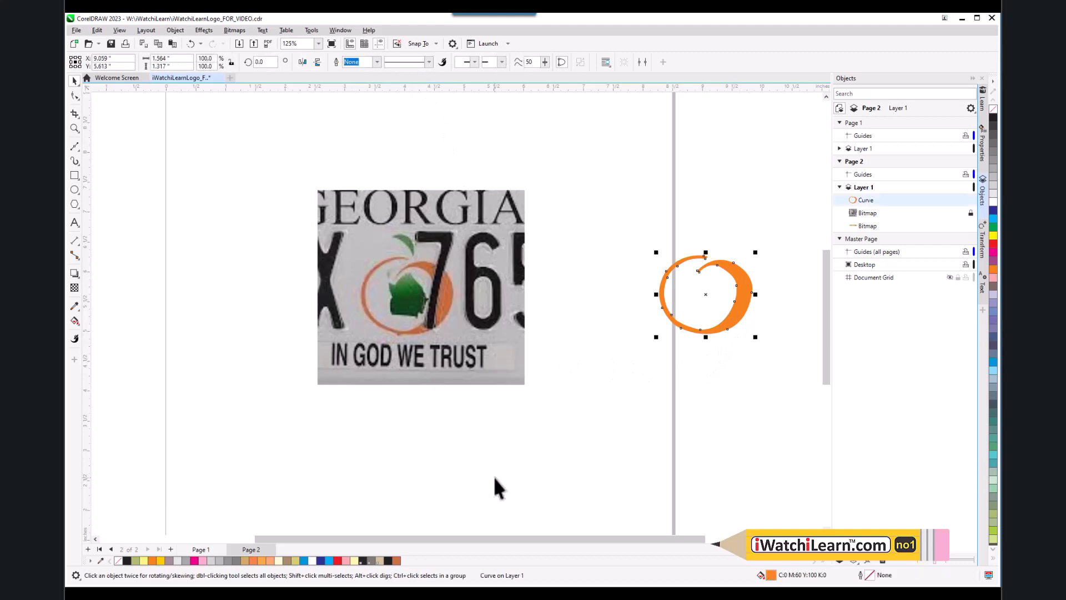
pyautogui.hotkey('shift', 'Left')
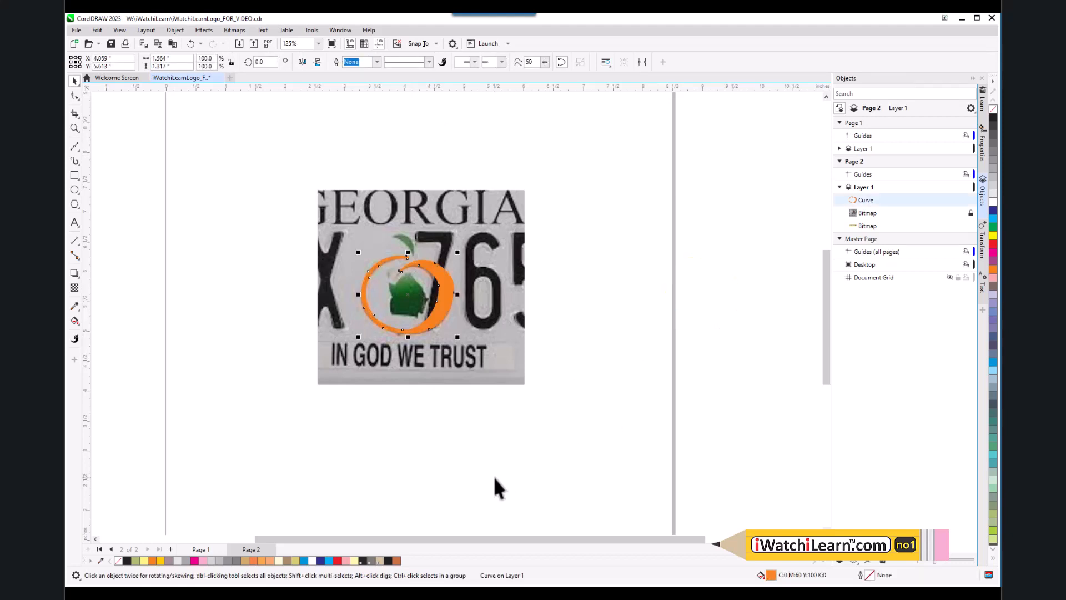
pyautogui.scroll(3, 381, 268)
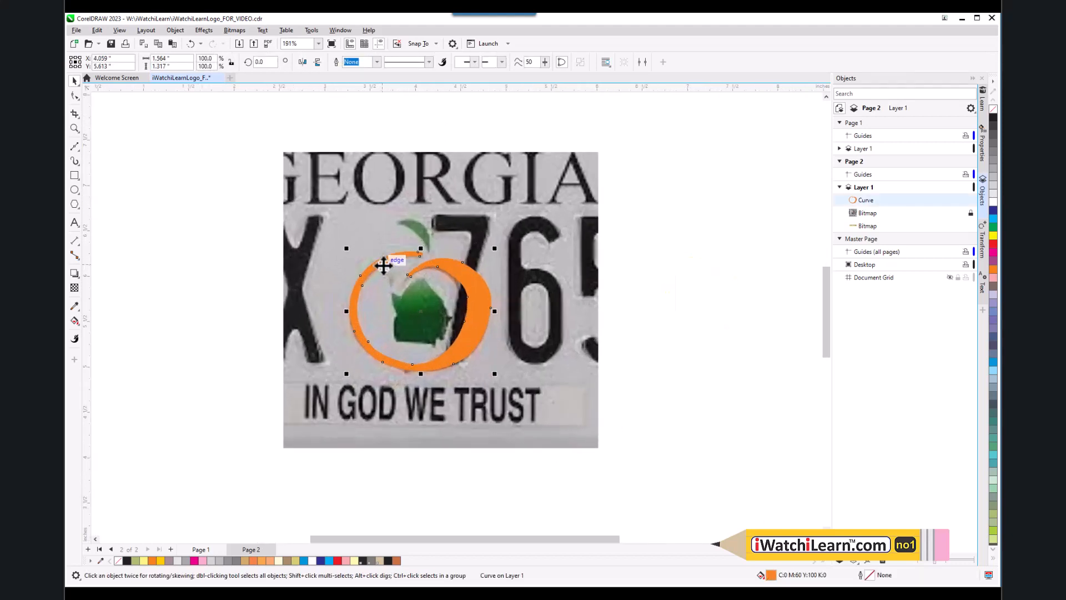
# - Unlock the license plate bitmap and open it for editing in Corel PHOTO-PAINT
pyautogui.scroll(-2, 377, 287)
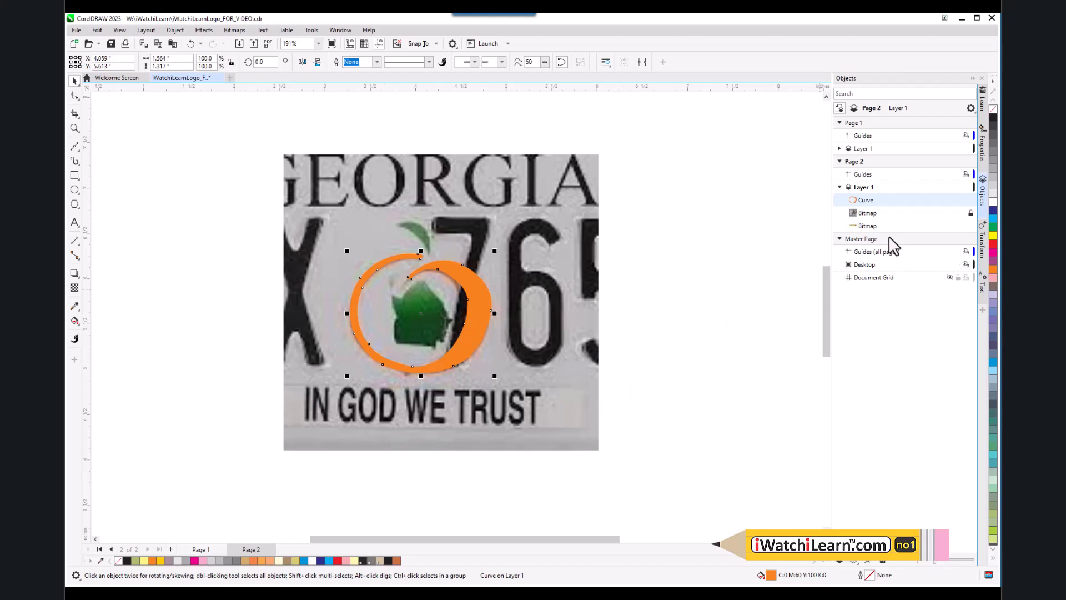
pyautogui.moveTo(892, 214)
pyautogui.scroll(-5, 279, 319)
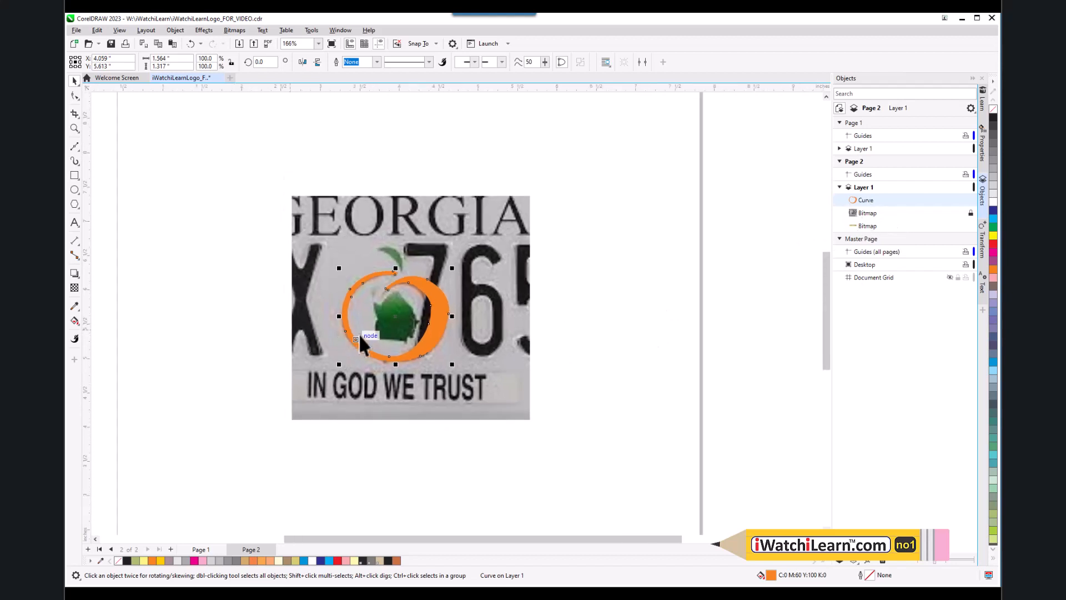
pyautogui.scroll(-2, 551, 358)
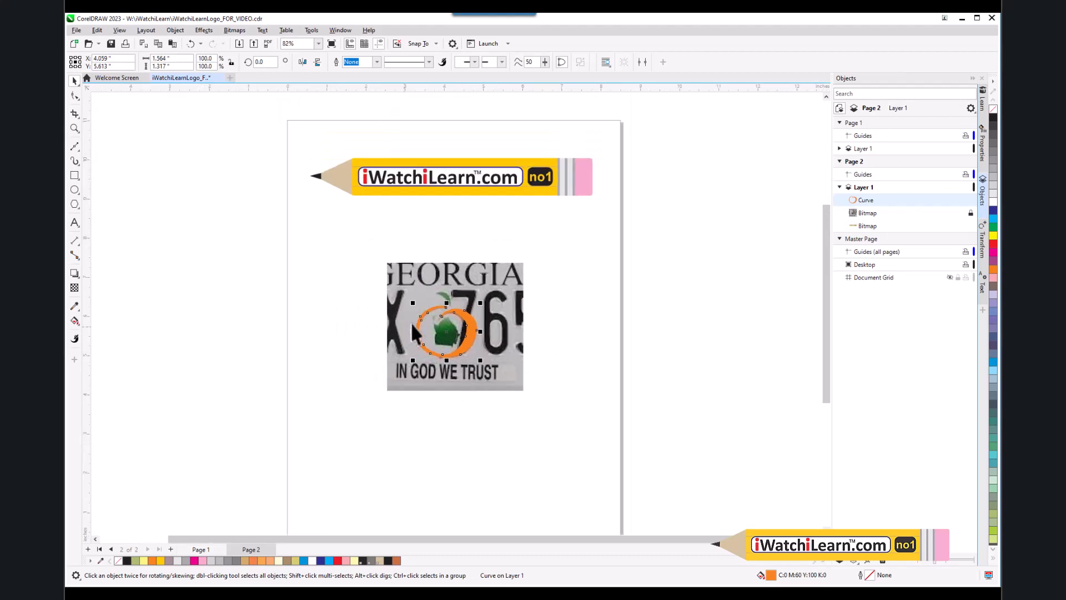
pyautogui.scroll(4, 411, 322)
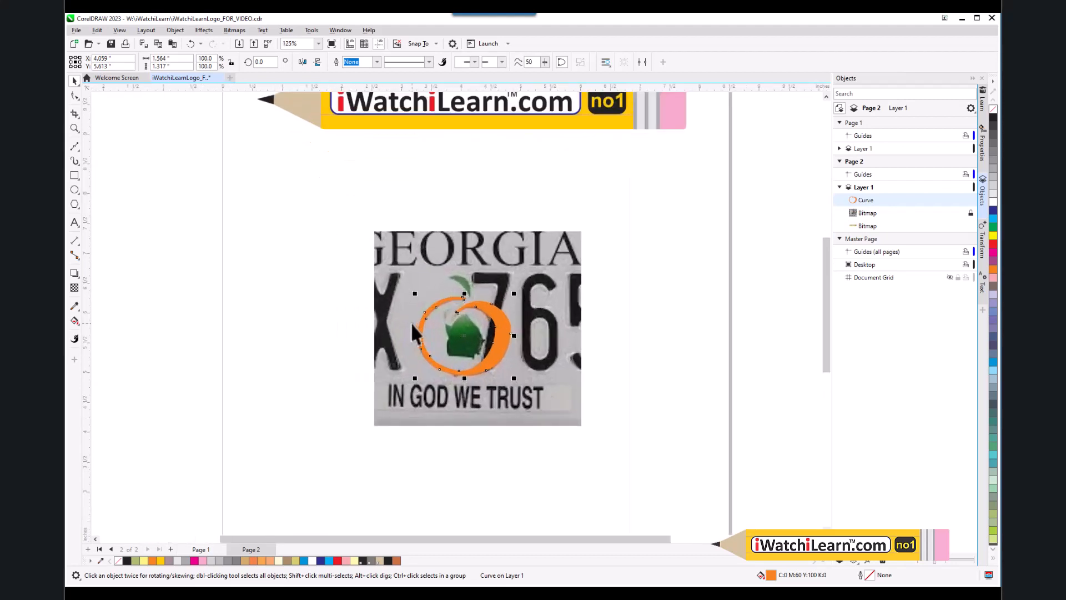
pyautogui.click(557, 402)
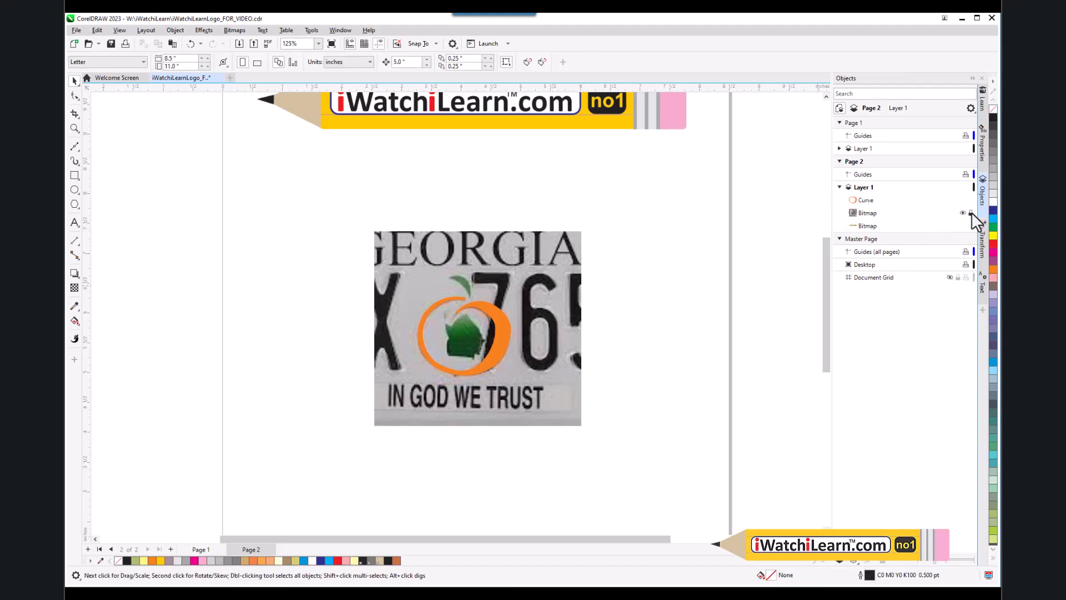
pyautogui.click(517, 404)
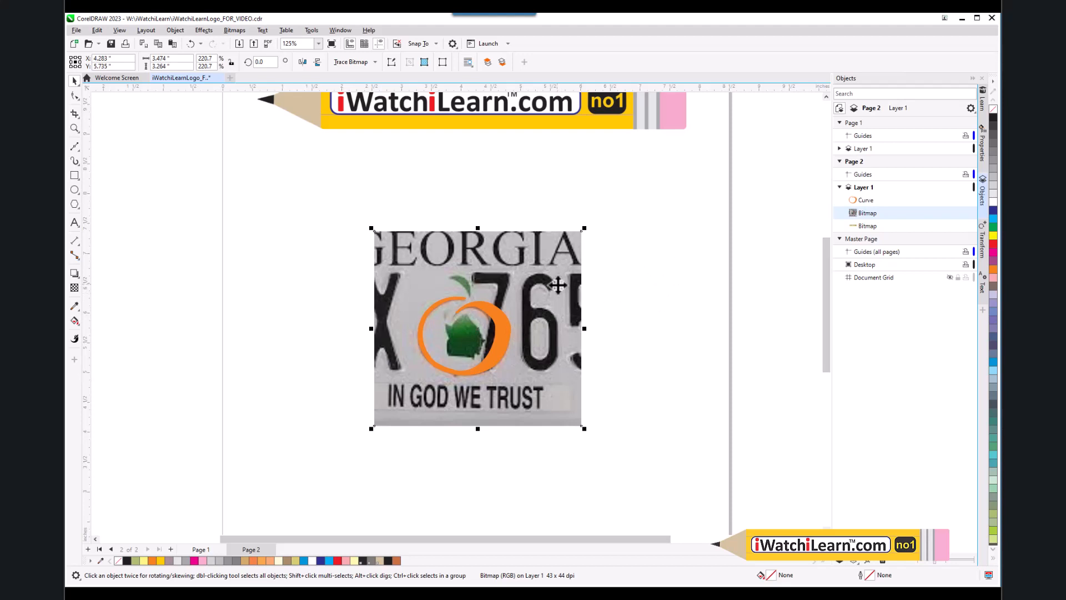
pyautogui.rightClick(530, 280)
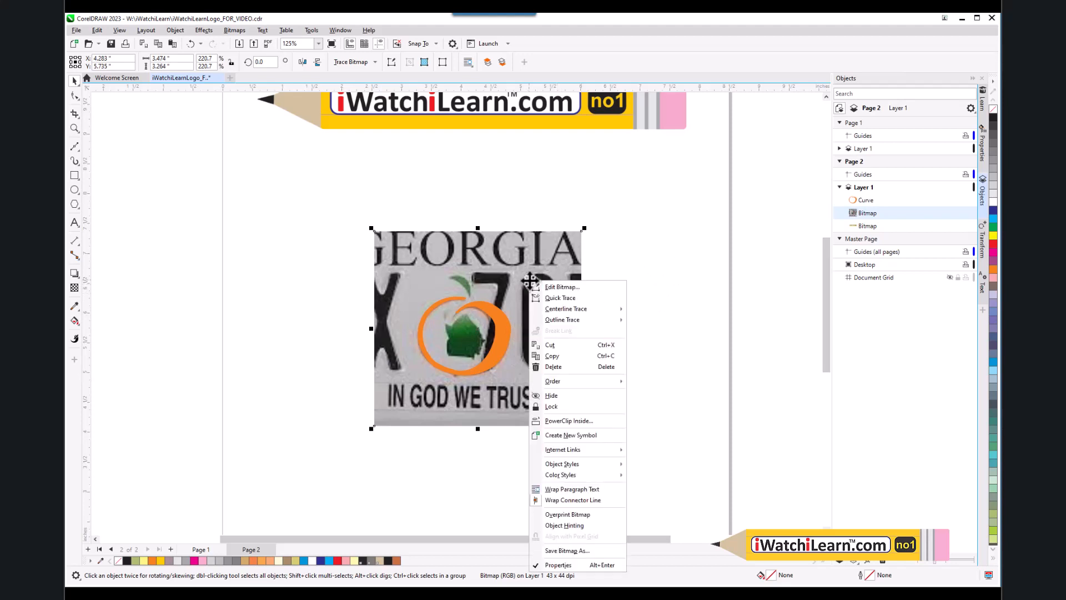
pyautogui.click(555, 295)
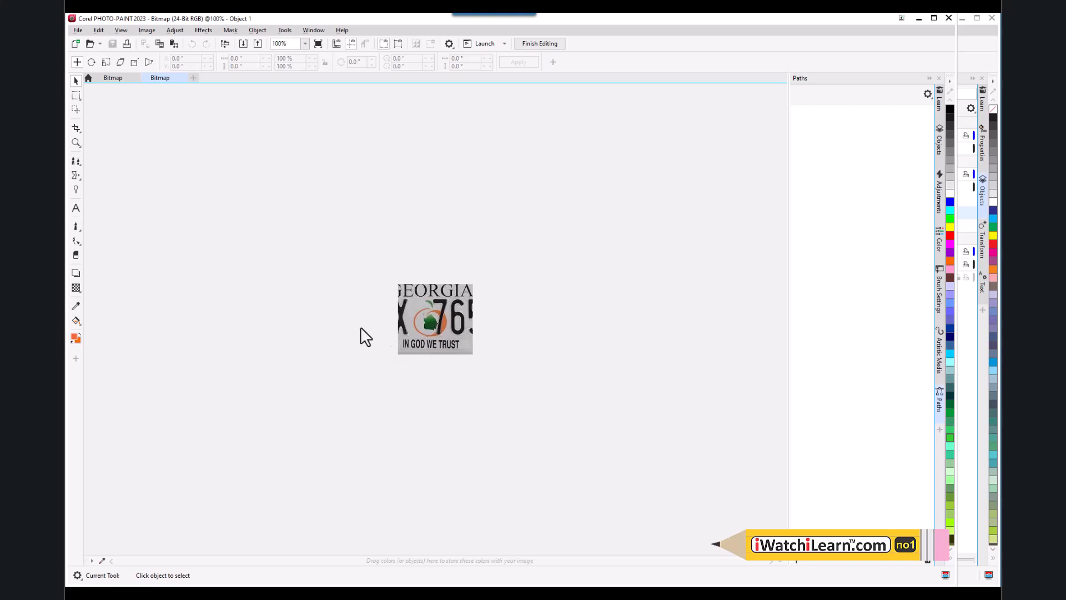
# - Examine the peach outline and the digits overlapping it in the license plate bitmap at closer magnification
pyautogui.scroll(2, 411, 327)
pyautogui.scroll(1, 414, 355)
pyautogui.scroll(-1, 412, 347)
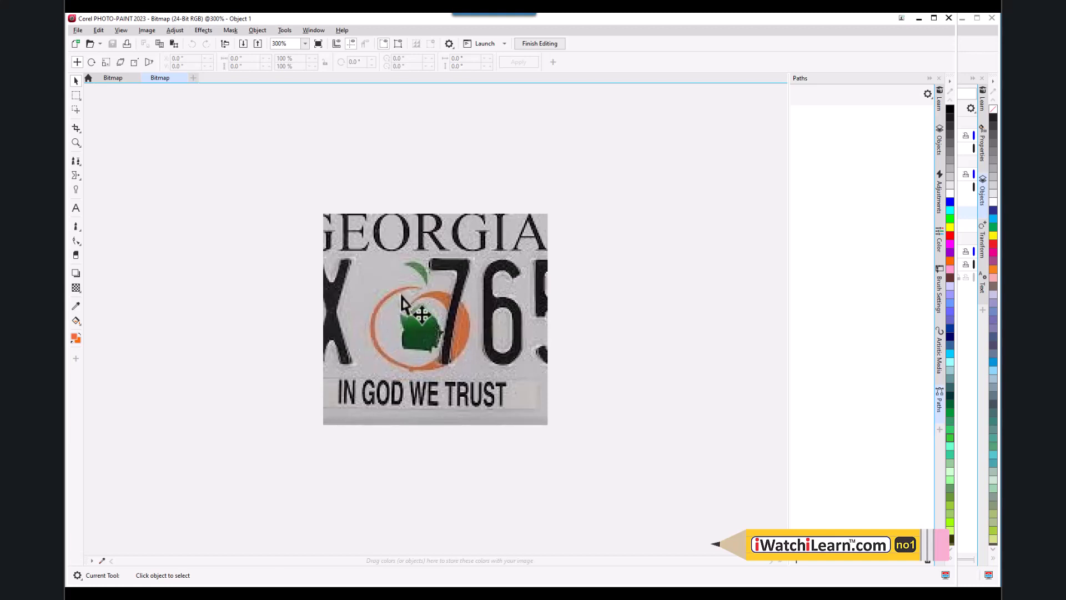
pyautogui.scroll(1, 403, 297)
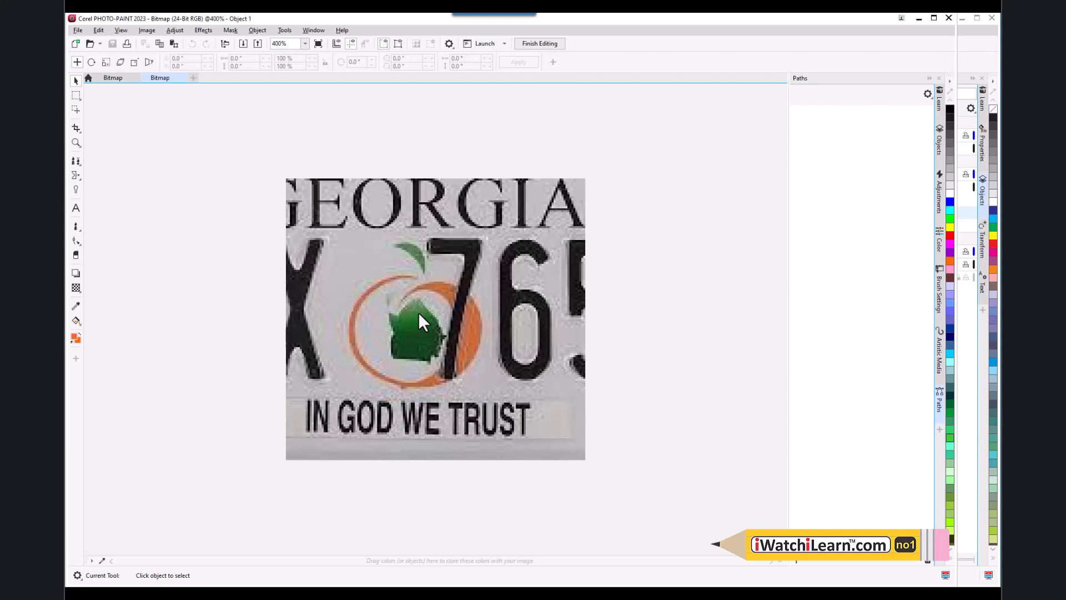
pyautogui.scroll(-1, 466, 315)
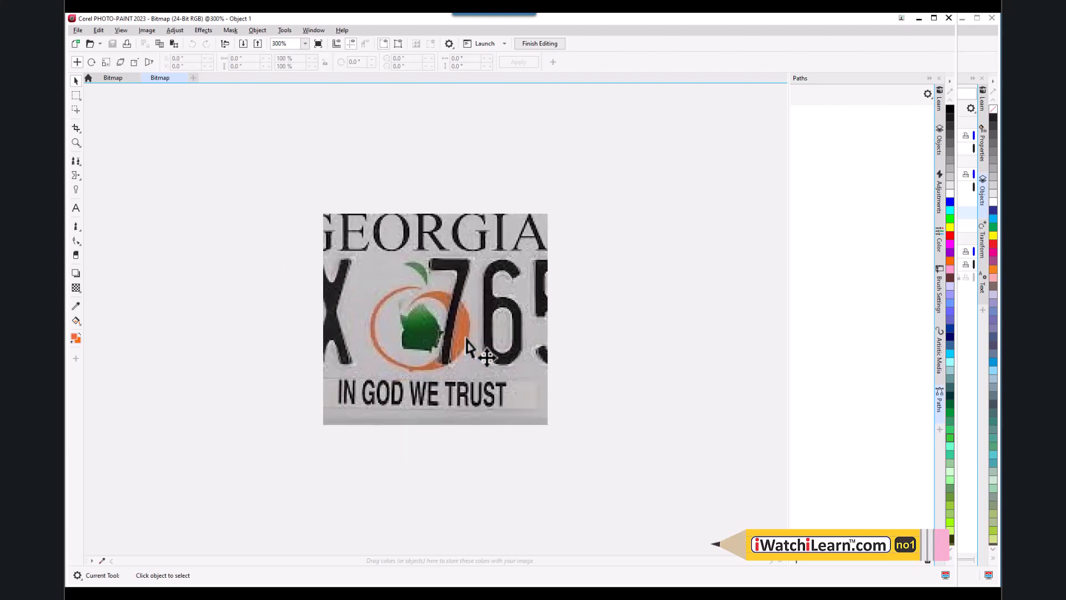
pyautogui.scroll(-1, 466, 348)
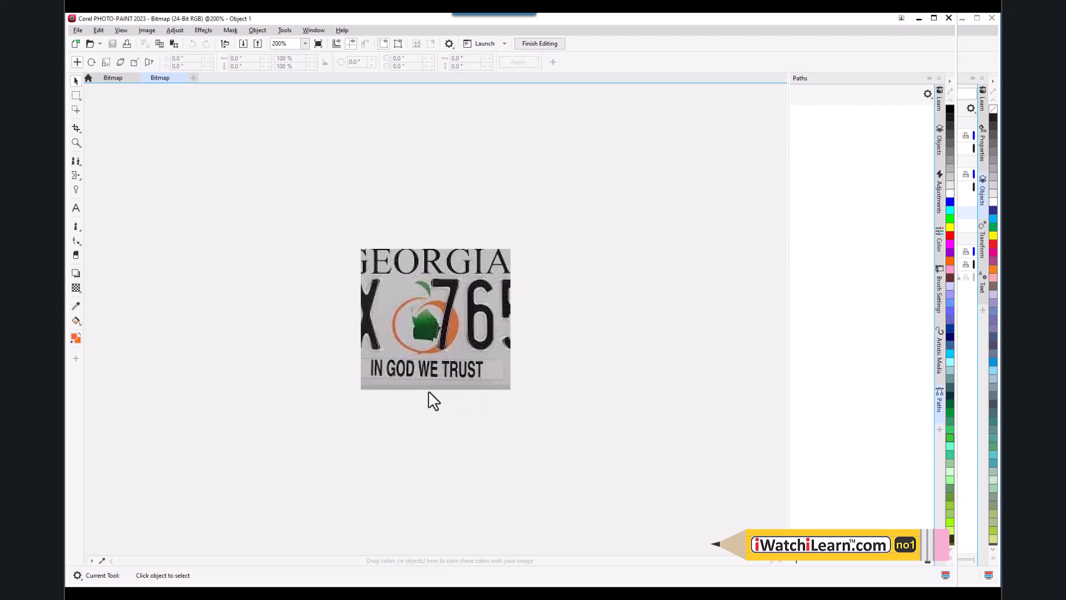
pyautogui.scroll(1, 441, 320)
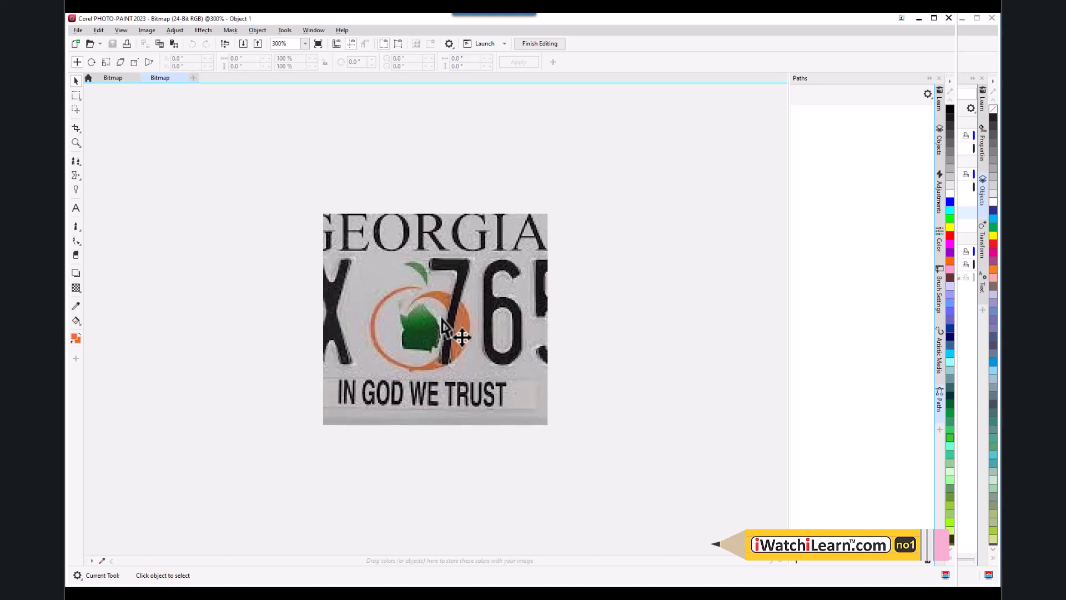
pyautogui.scroll(1, 438, 320)
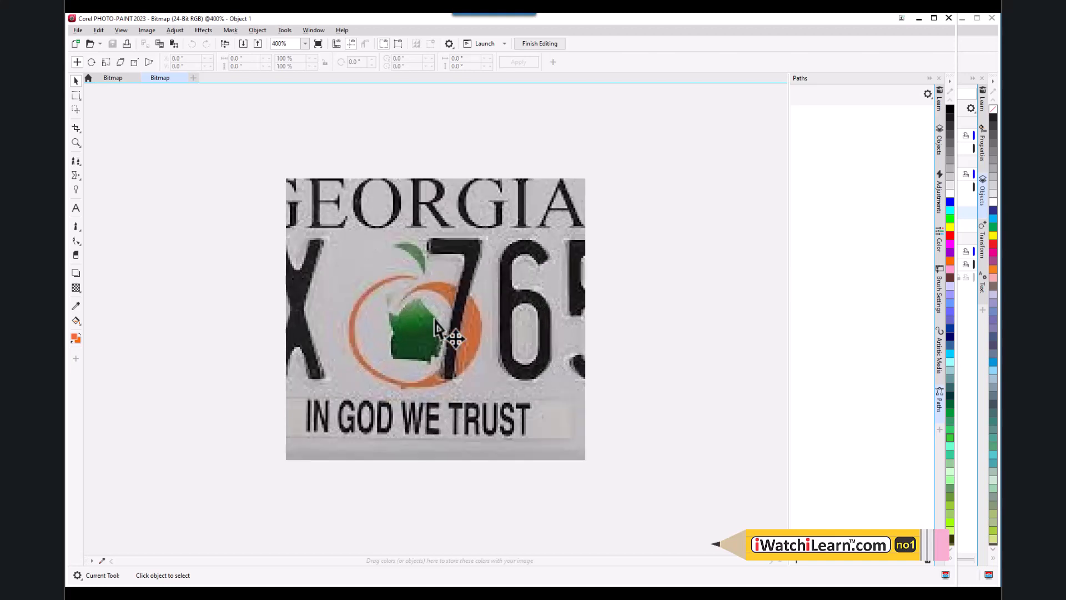
pyautogui.scroll(1, 437, 320)
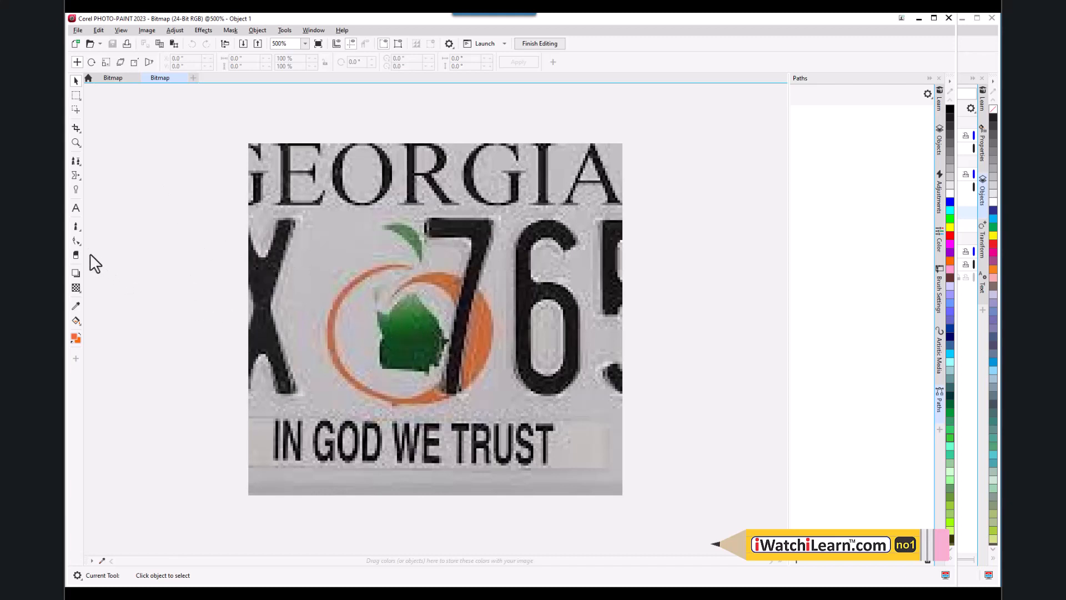
# - Paint a Brush Mask over the green Georgia shape inside the peach, adding a second stroke to the first
pyautogui.click(78, 245)
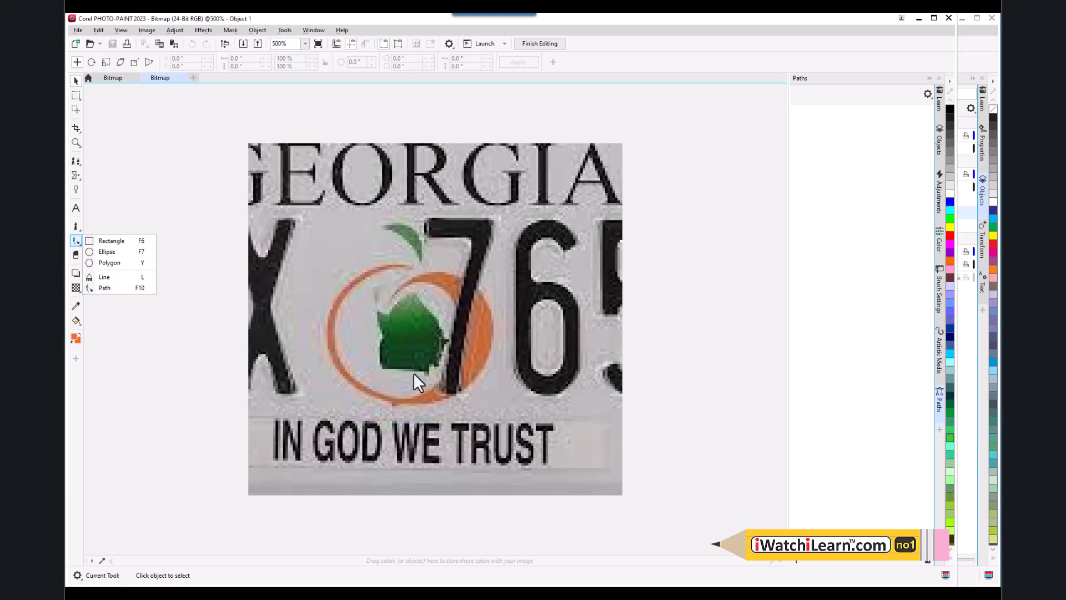
pyautogui.click(81, 103)
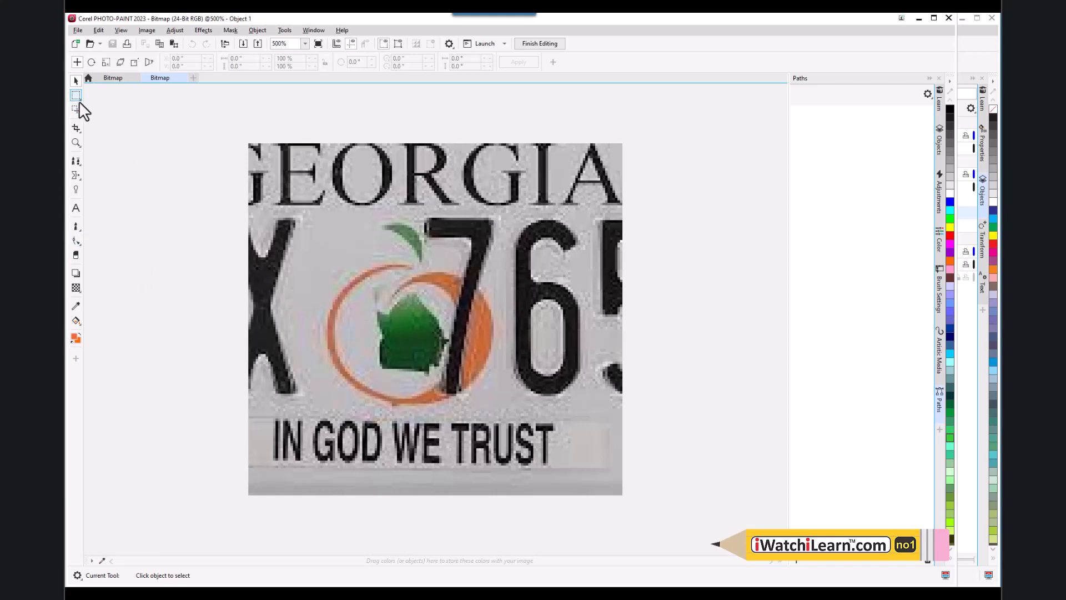
pyautogui.click(79, 99)
pyautogui.click(79, 99)
pyautogui.click(79, 99)
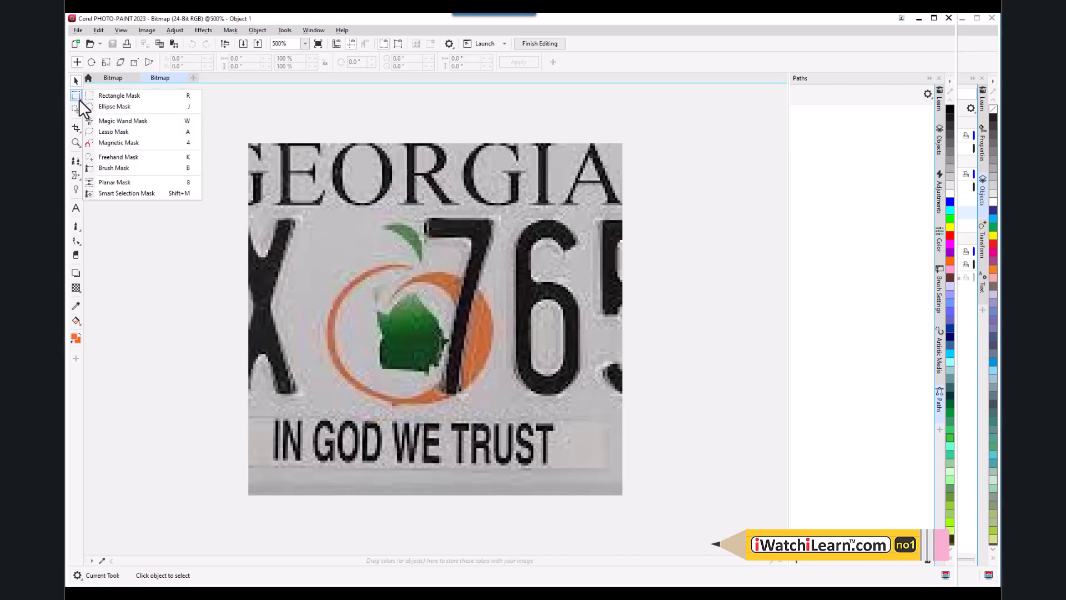
pyautogui.click(121, 166)
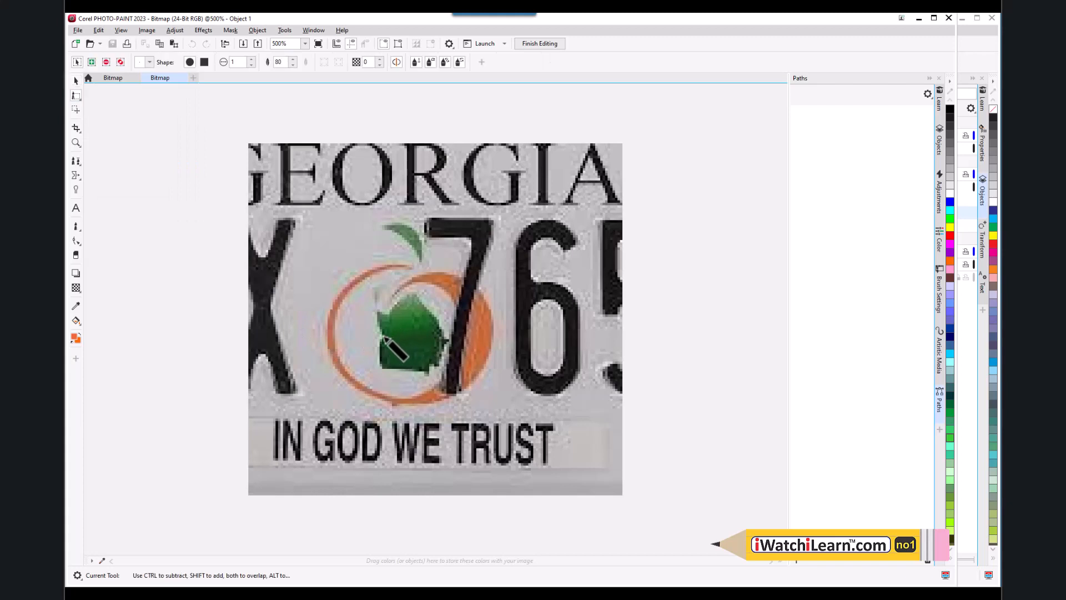
pyautogui.moveTo(383, 337)
pyautogui.mouseDown()
pyautogui.moveTo(404, 319)
pyautogui.moveTo(386, 336)
pyautogui.moveTo(416, 331)
pyautogui.moveTo(397, 343)
pyautogui.mouseUp()
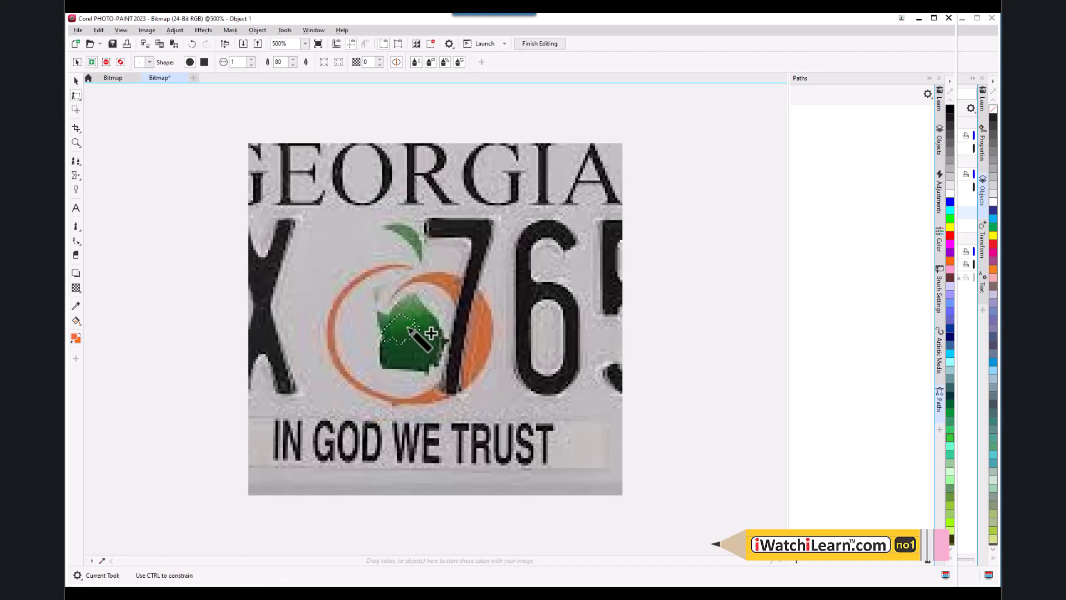
pyautogui.moveTo(426, 307)
pyautogui.mouseDown()
pyautogui.moveTo(426, 289)
pyautogui.moveTo(426, 321)
pyautogui.moveTo(415, 304)
pyautogui.moveTo(398, 327)
pyautogui.moveTo(405, 334)
pyautogui.mouseUp()
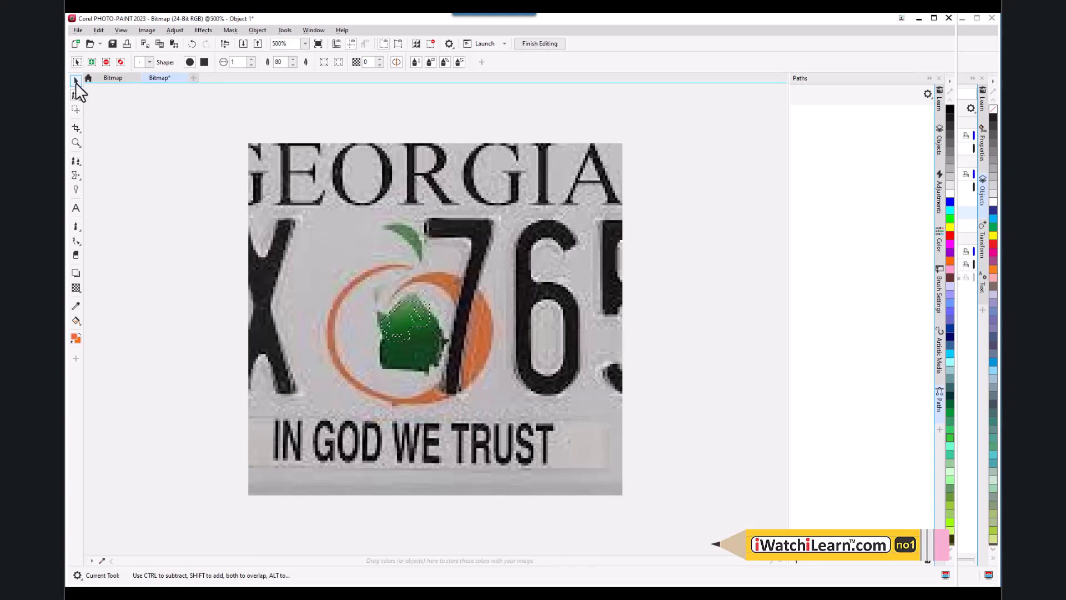
# - Switch to the Pick tool and remove the mask from the green Georgia shape
pyautogui.click(76, 81)
pyautogui.click(230, 31)
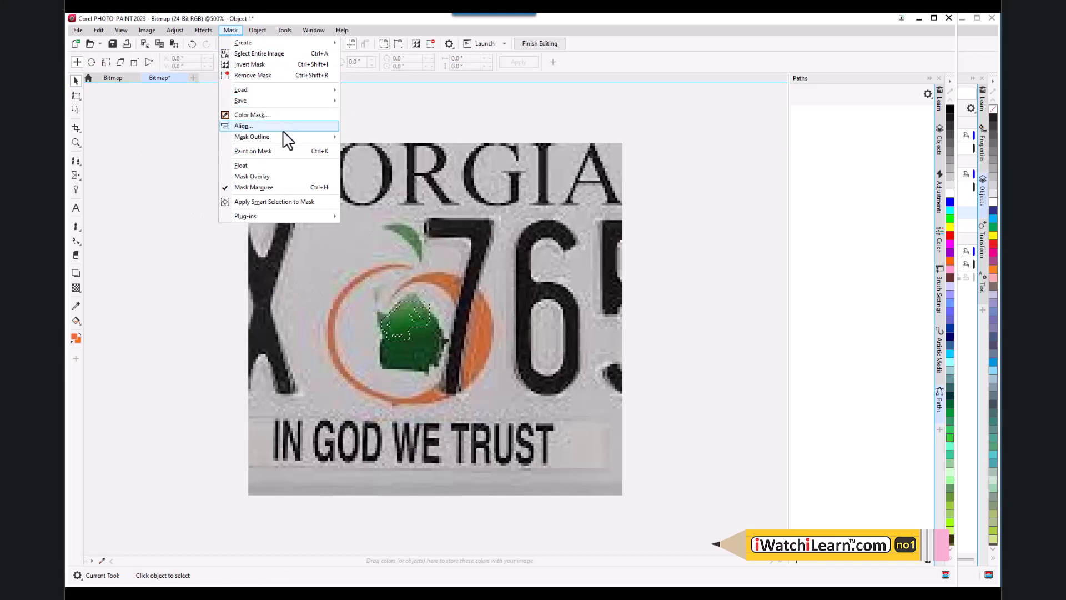
pyautogui.moveTo(276, 139)
pyautogui.click(272, 75)
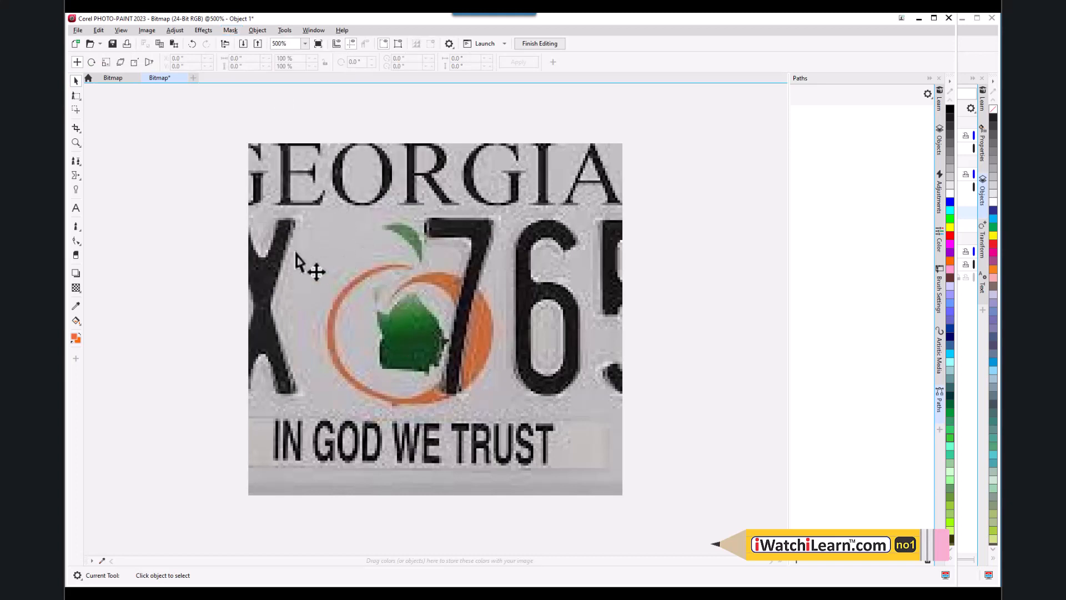
# - Set the Brush Mask nib size to 9 and its feather to 0
pyautogui.click(77, 101)
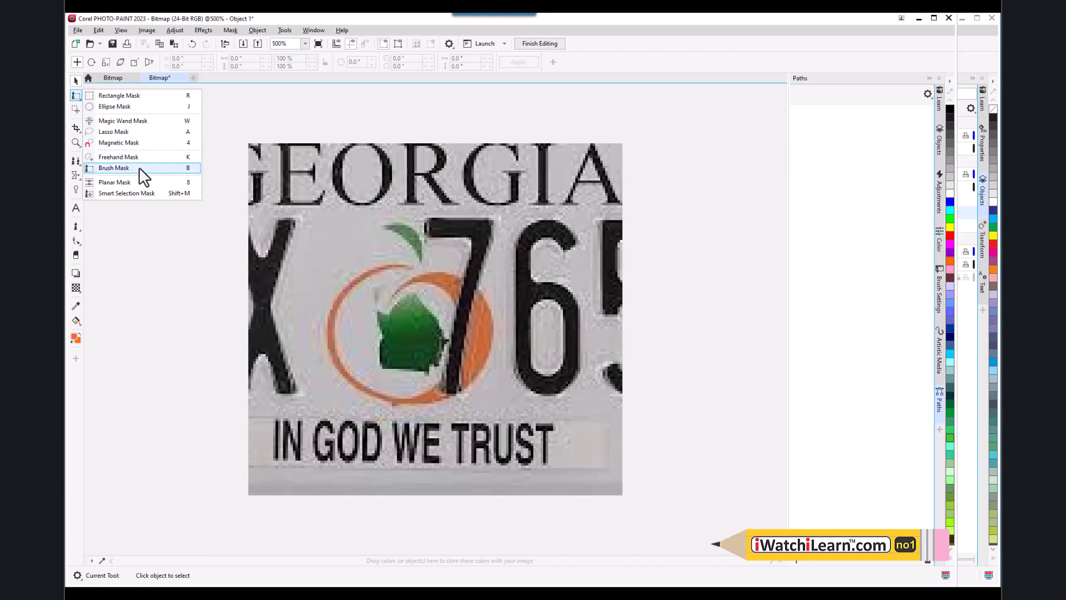
pyautogui.click(114, 167)
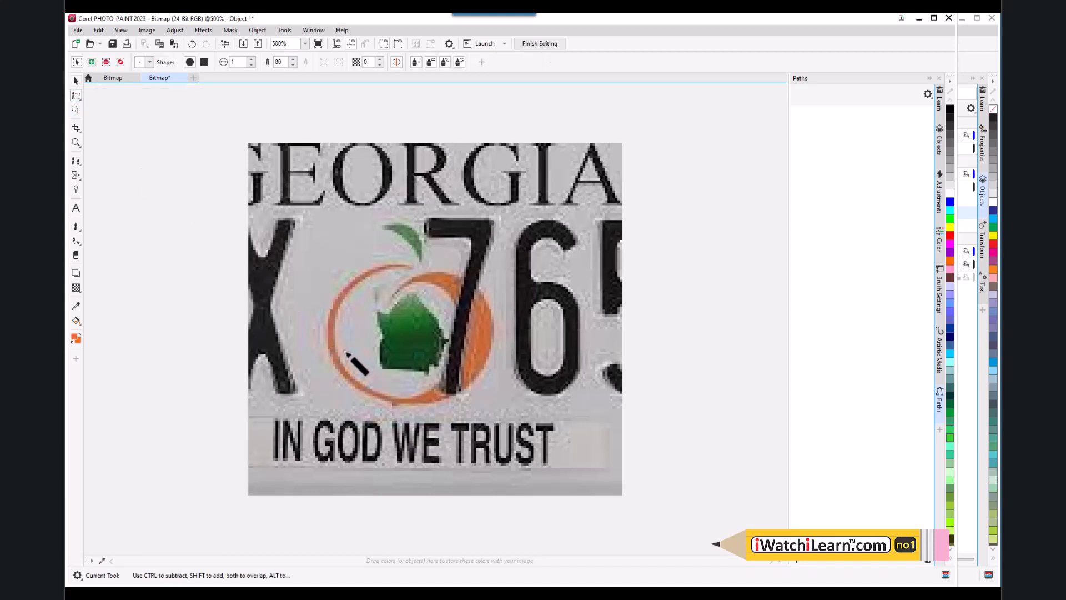
pyautogui.press('shift')
pyautogui.moveTo(346, 353)
pyautogui.mouseDown()
pyautogui.moveTo(379, 304)
pyautogui.moveTo(358, 349)
pyautogui.mouseUp()
pyautogui.hotkey('ctrl', 'z')
pyautogui.click(251, 59)
pyautogui.click(251, 58)
pyautogui.click(251, 59)
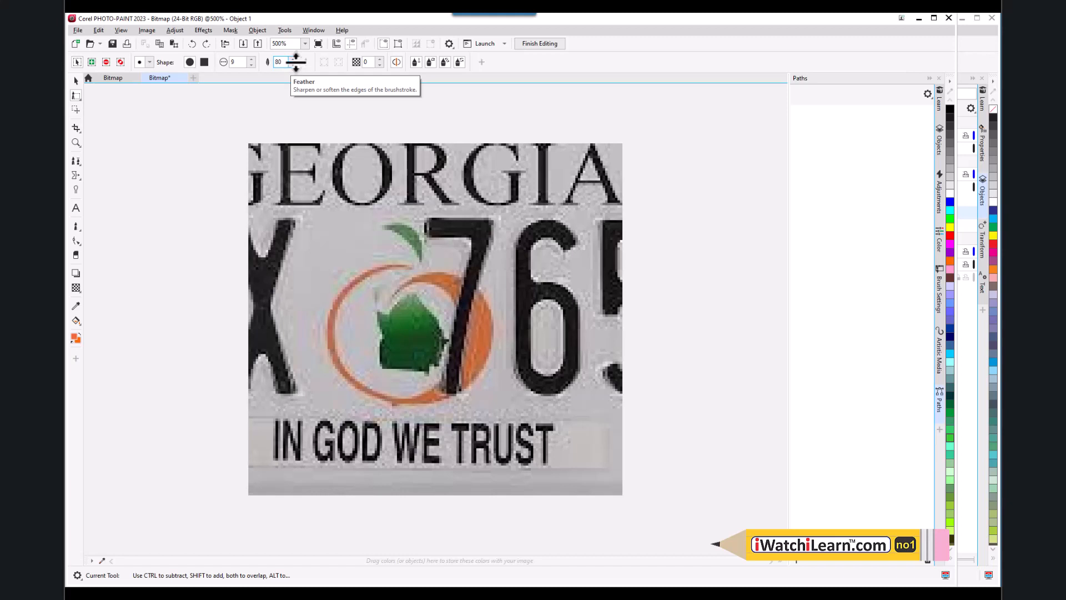
pyautogui.moveTo(295, 61); pyautogui.dragTo(302, 119)
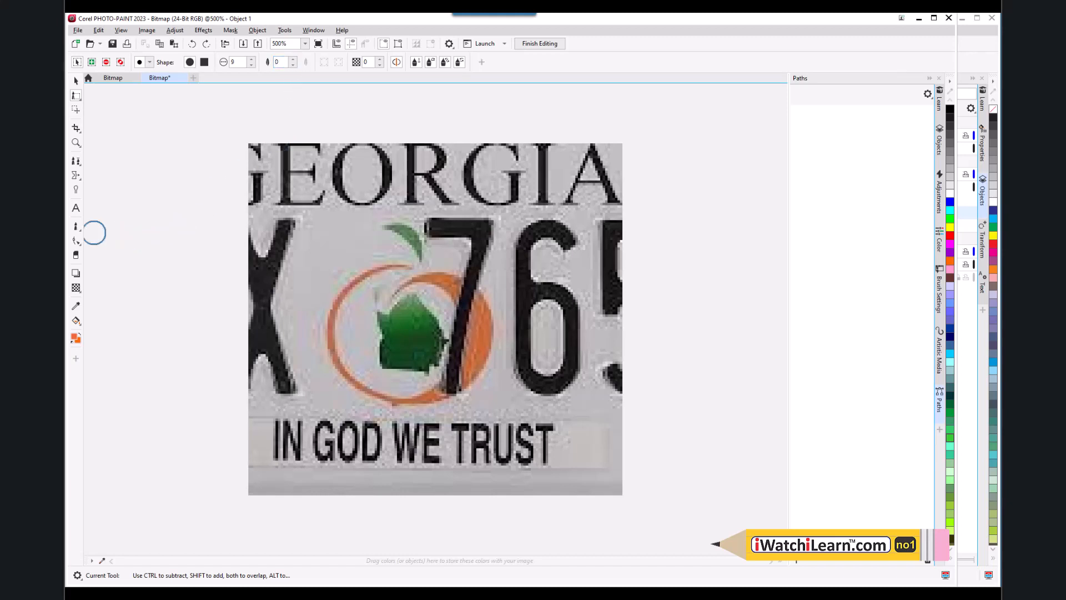
# - Try two orange Paint tool strokes across the letter X, the second with feather 0, and undo both strokes
pyautogui.click(76, 227)
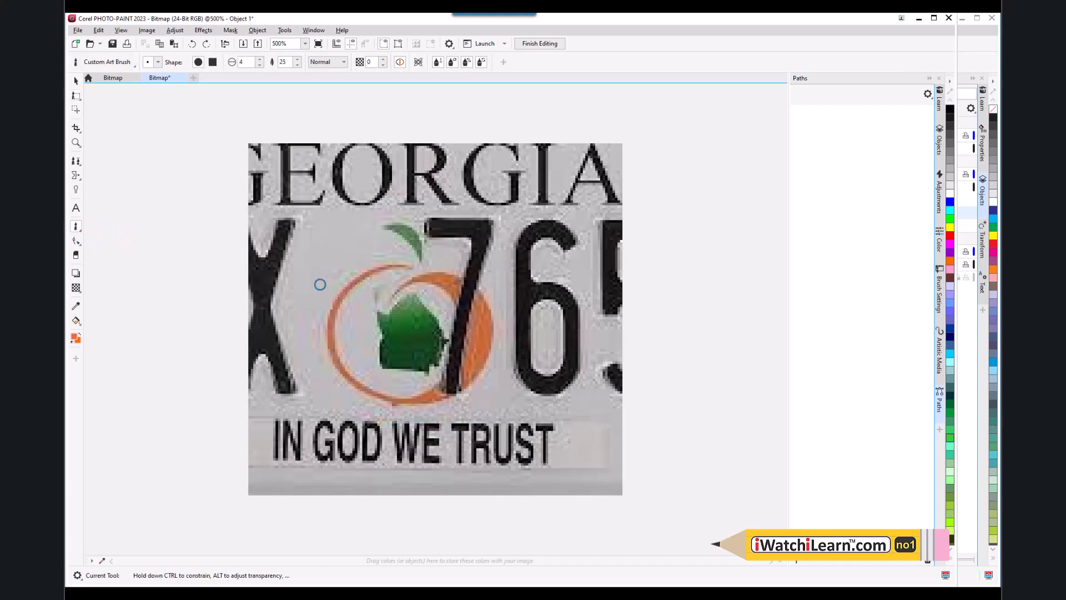
pyautogui.moveTo(253, 259)
pyautogui.mouseDown()
pyautogui.moveTo(294, 259)
pyautogui.moveTo(404, 224)
pyautogui.mouseUp()
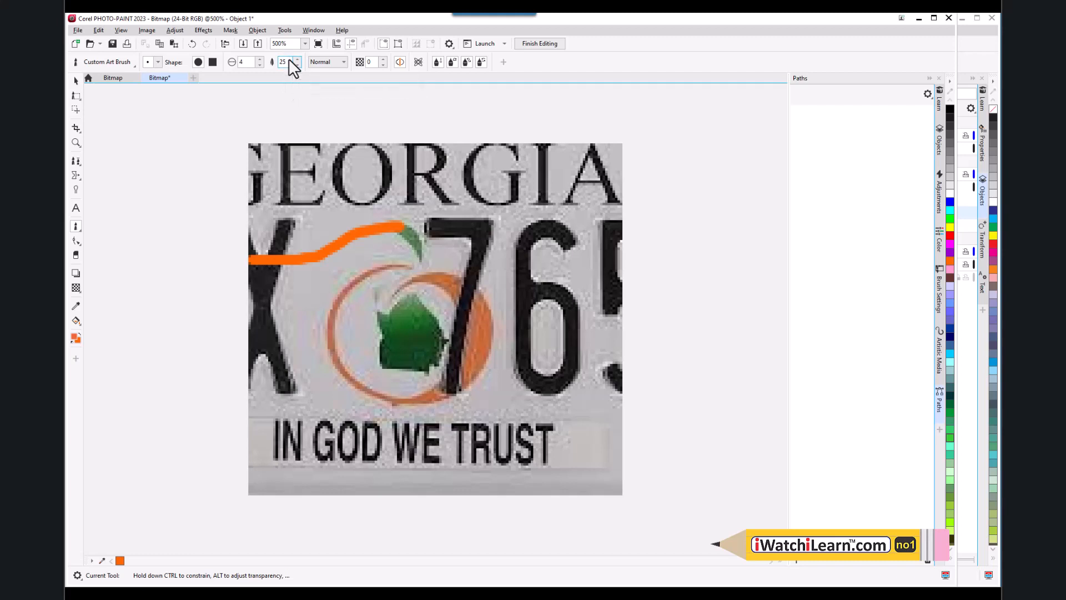
pyautogui.moveTo(301, 62); pyautogui.dragTo(304, 91)
pyautogui.moveTo(275, 291); pyautogui.dragTo(378, 256)
pyautogui.scroll(3, 330, 270)
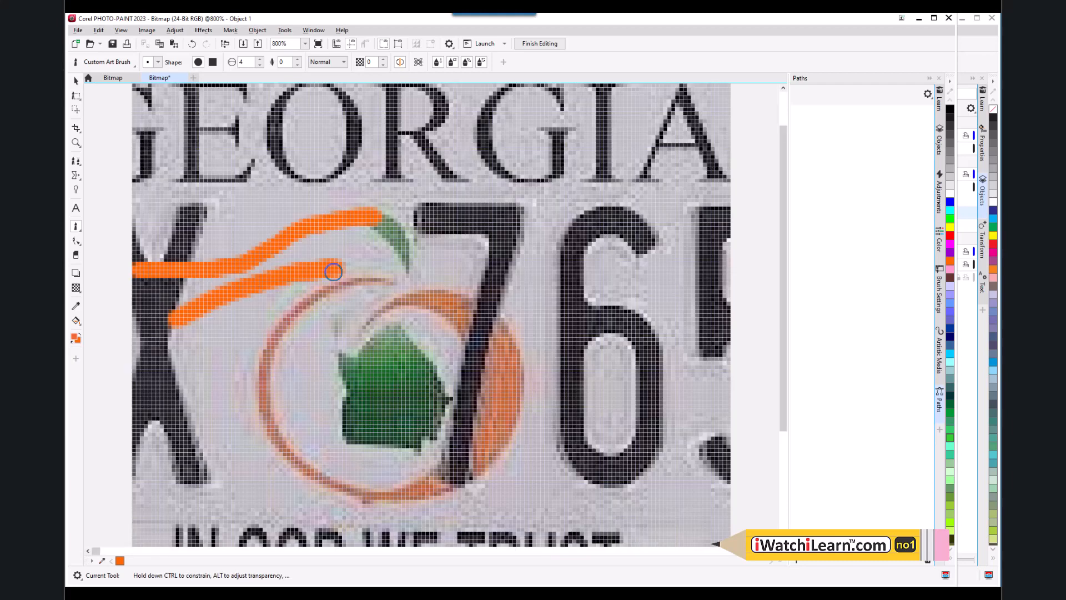
pyautogui.scroll(-3, 299, 279)
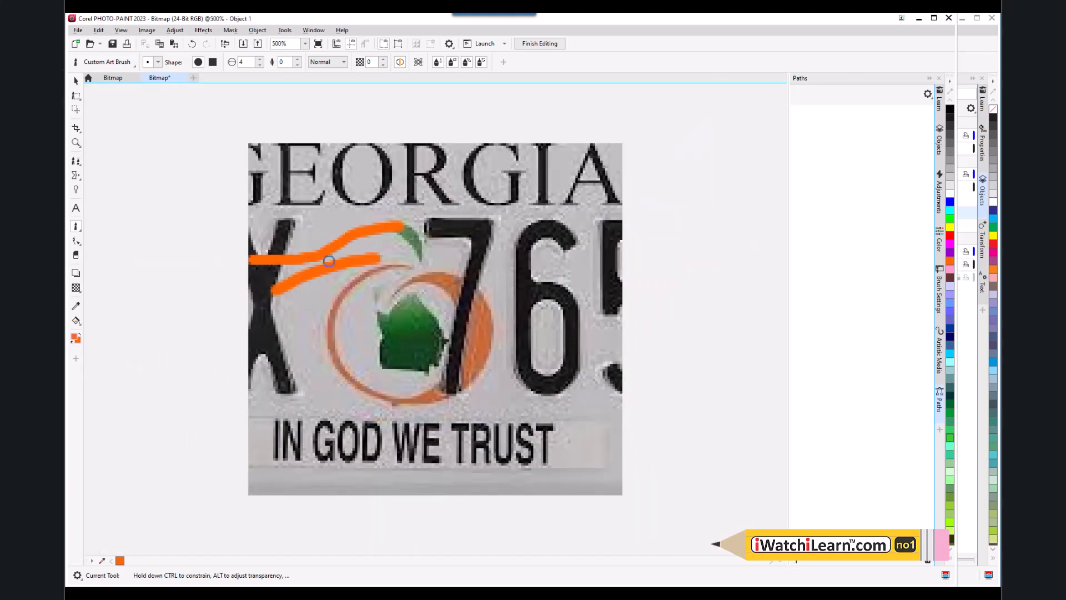
pyautogui.hotkey('ctrl', 'z')
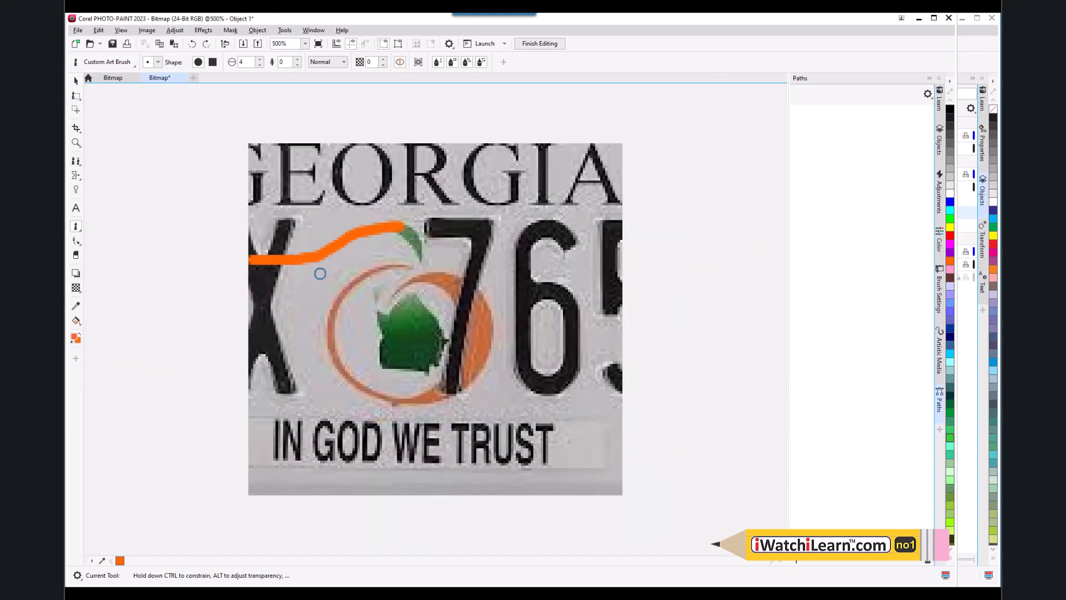
pyautogui.hotkey('ctrl', 'z')
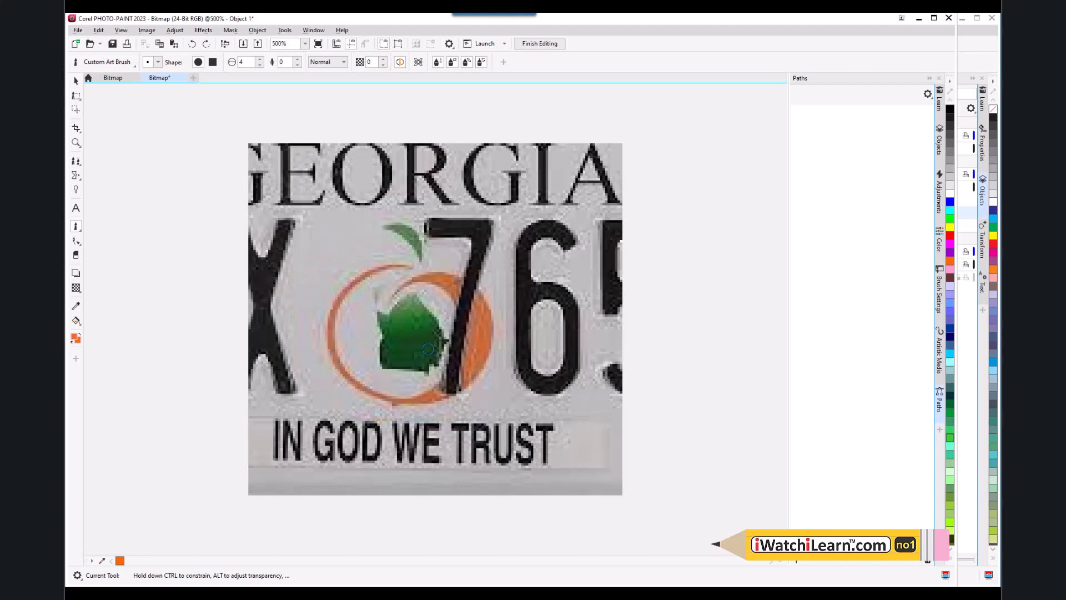
# - Paint a Brush Mask over the middle of the green Georgia shape with nib size 9
pyautogui.scroll(2, 409, 364)
pyautogui.scroll(-2, 410, 365)
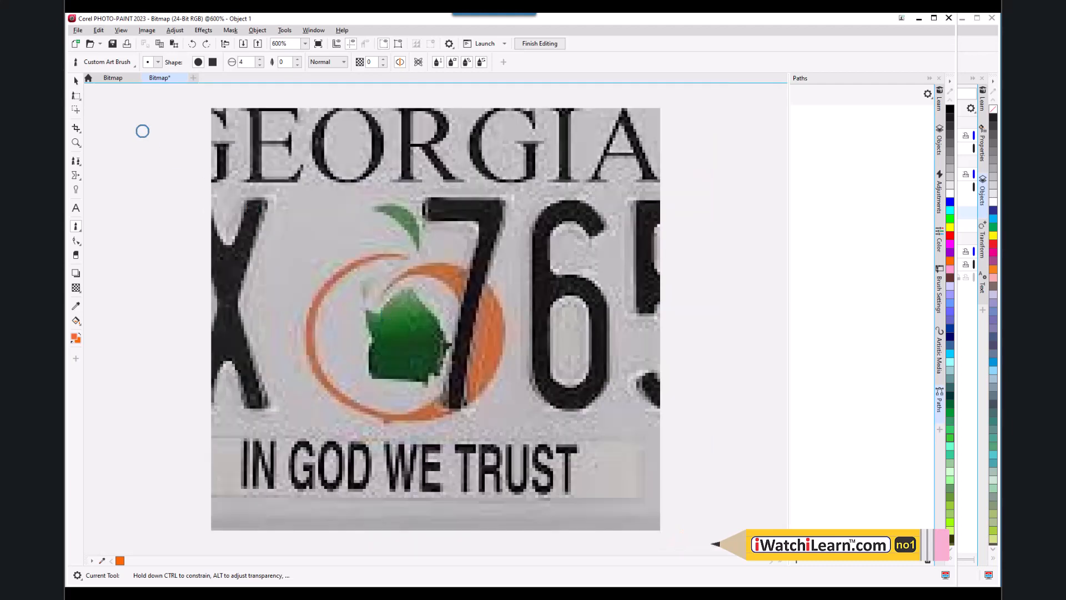
pyautogui.click(79, 98)
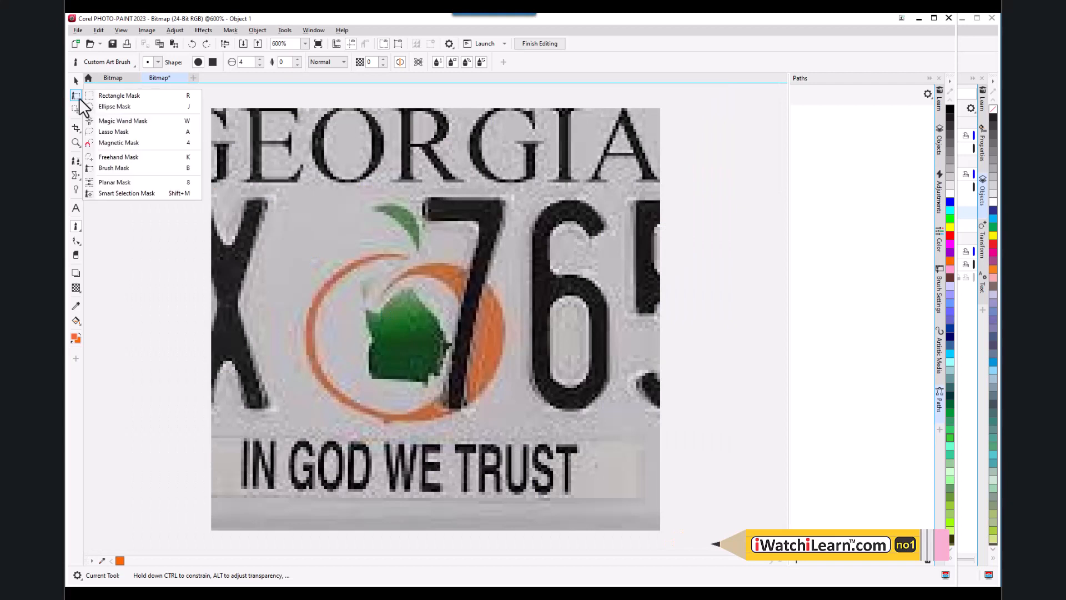
pyautogui.click(123, 169)
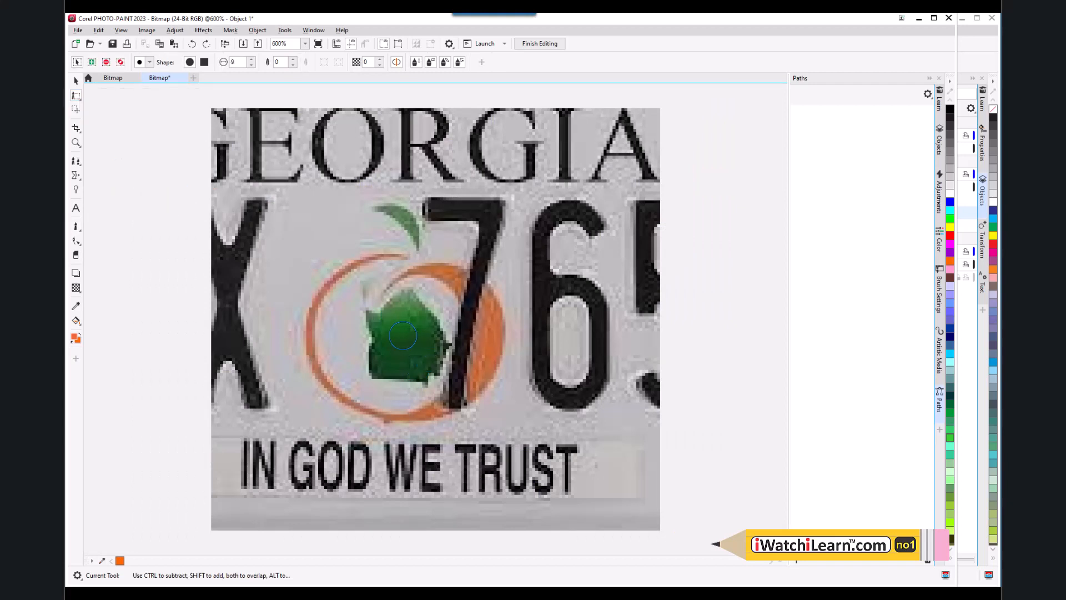
pyautogui.moveTo(403, 327)
pyautogui.mouseDown()
pyautogui.moveTo(386, 342)
pyautogui.moveTo(408, 349)
pyautogui.moveTo(397, 322)
pyautogui.mouseUp()
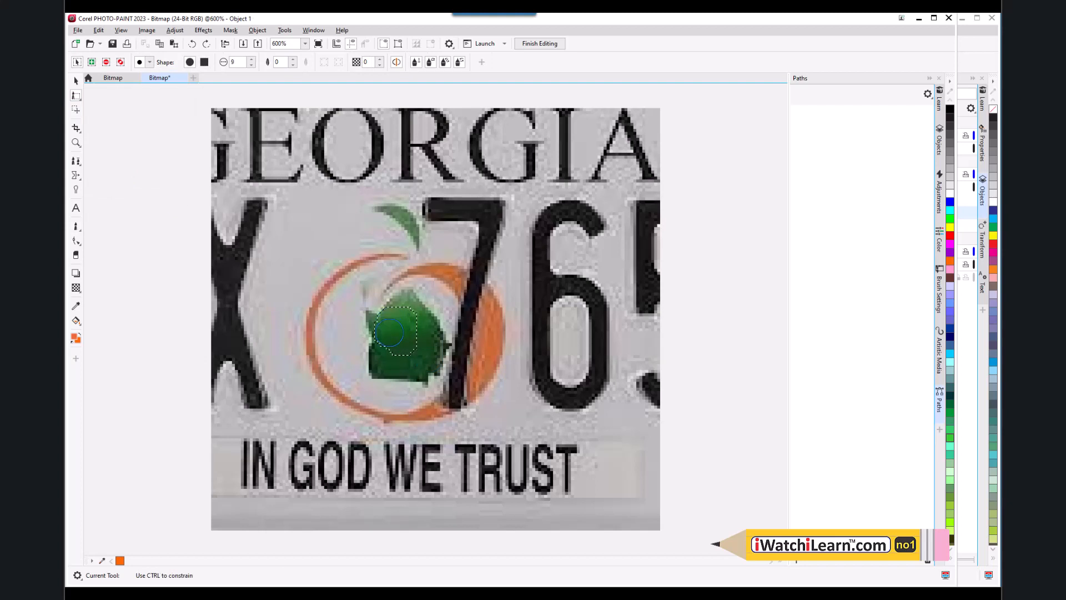
pyautogui.click(399, 346)
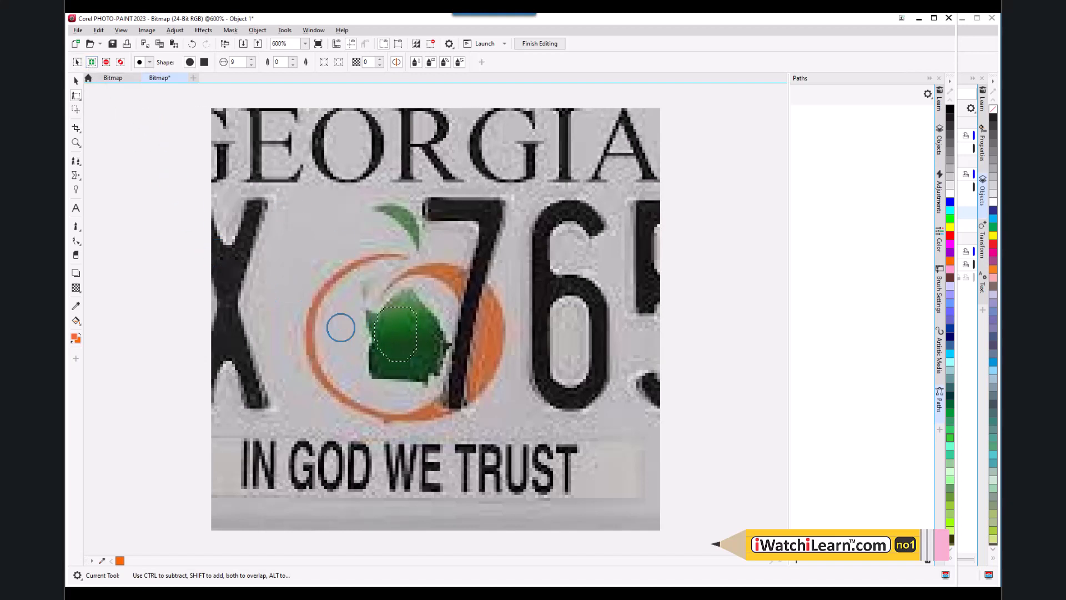
# - Extend the additive Brush Mask with more dabs and a stroke toward the edges of the green shape
pyautogui.click(412, 356)
pyautogui.click(416, 340)
pyautogui.click(415, 324)
pyautogui.click(408, 306)
pyautogui.click(391, 325)
pyautogui.click(383, 352)
pyautogui.moveTo(447, 335)
pyautogui.mouseDown()
pyautogui.moveTo(447, 314)
pyautogui.moveTo(414, 304)
pyautogui.moveTo(399, 356)
pyautogui.mouseUp()
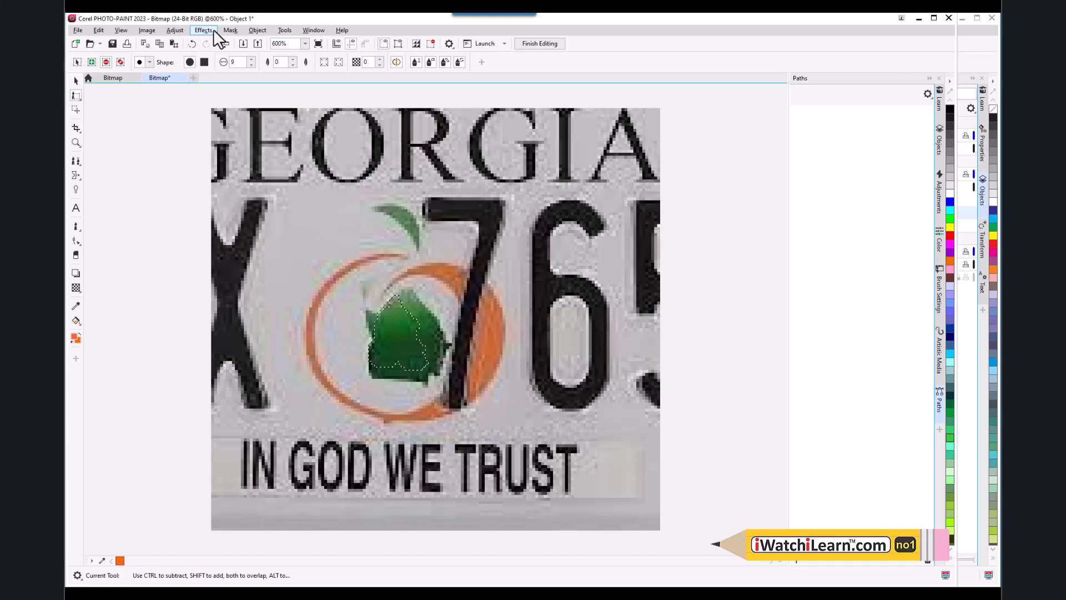
# - Remove the painted brush mask from the bitmap
pyautogui.click(228, 31)
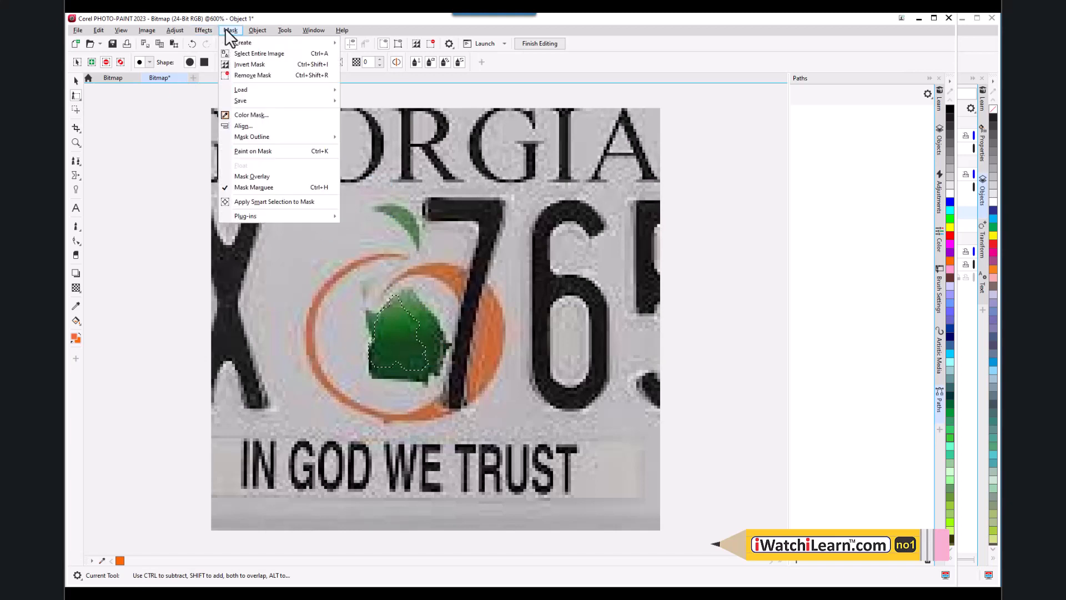
pyautogui.click(252, 75)
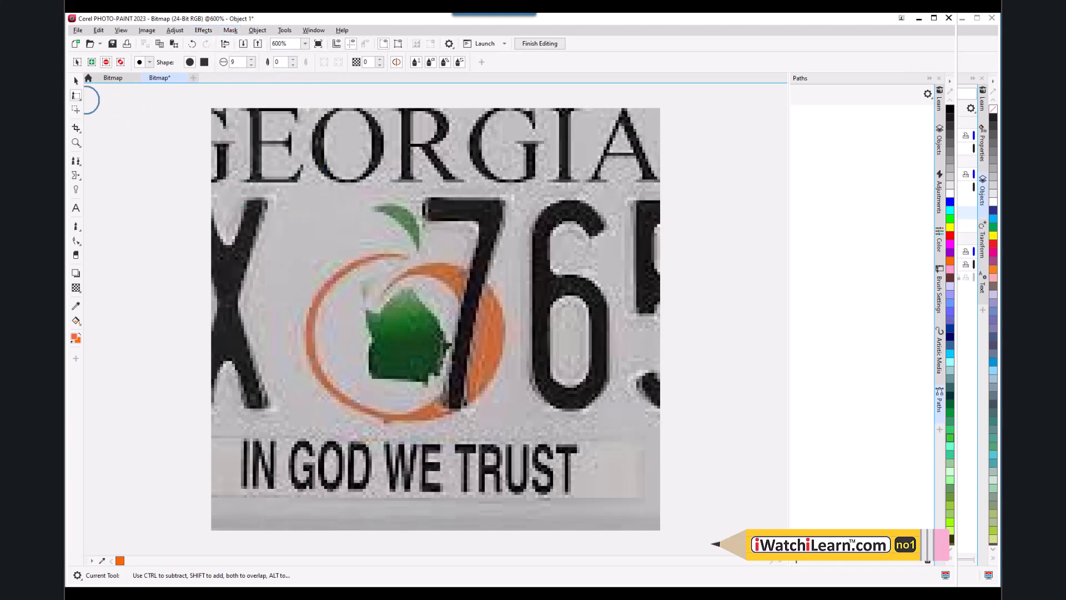
# - Make a Magic Wand mask from the green Georgia shape and extend it in additive mode with tolerance 7
pyautogui.click(78, 99)
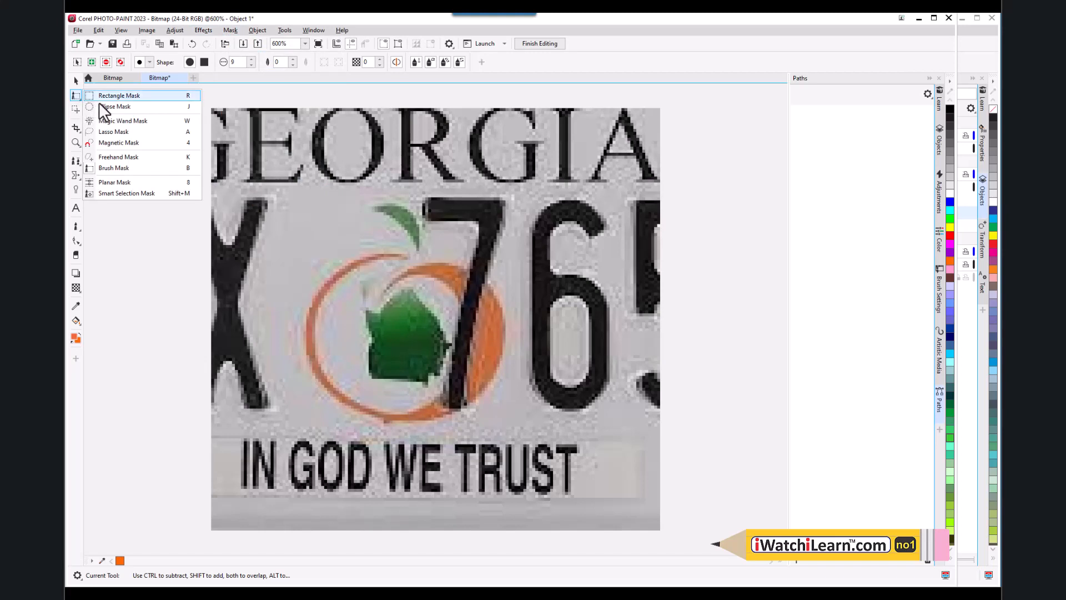
pyautogui.click(134, 119)
pyautogui.click(398, 339)
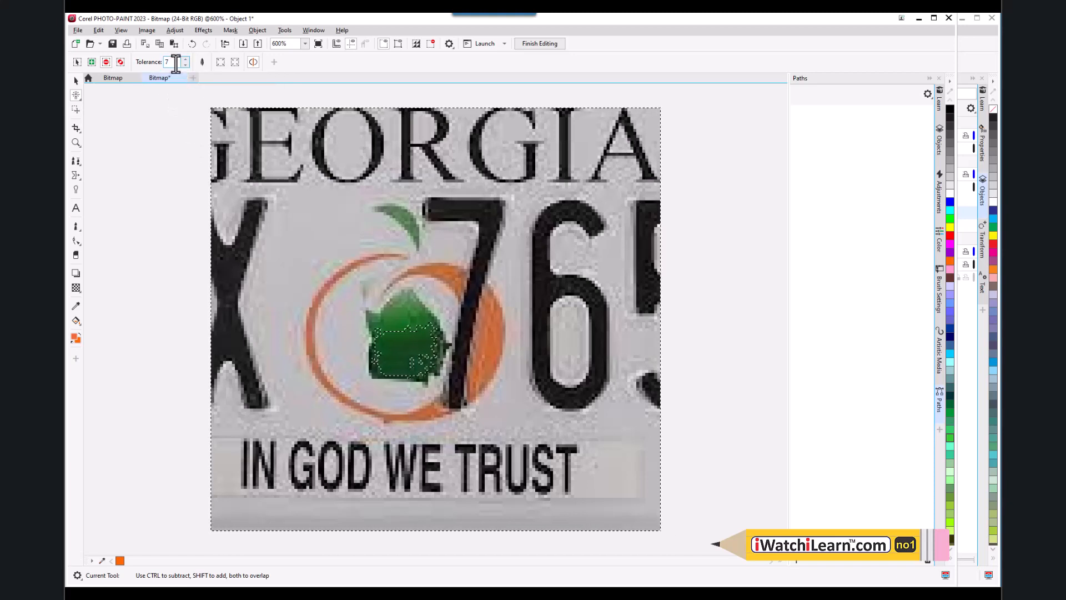
pyautogui.click(92, 62)
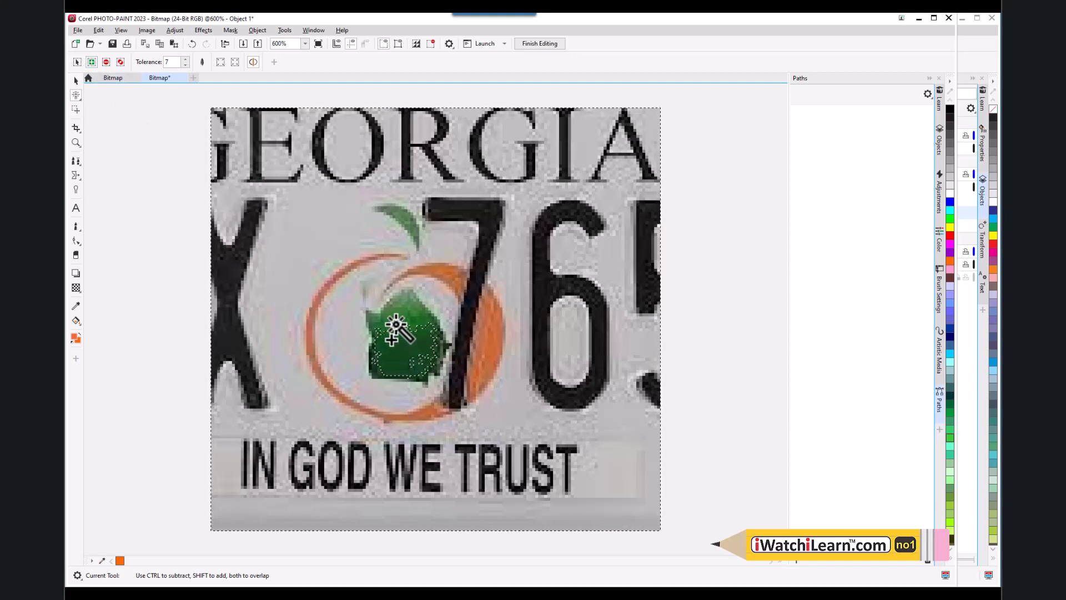
pyautogui.click(401, 348)
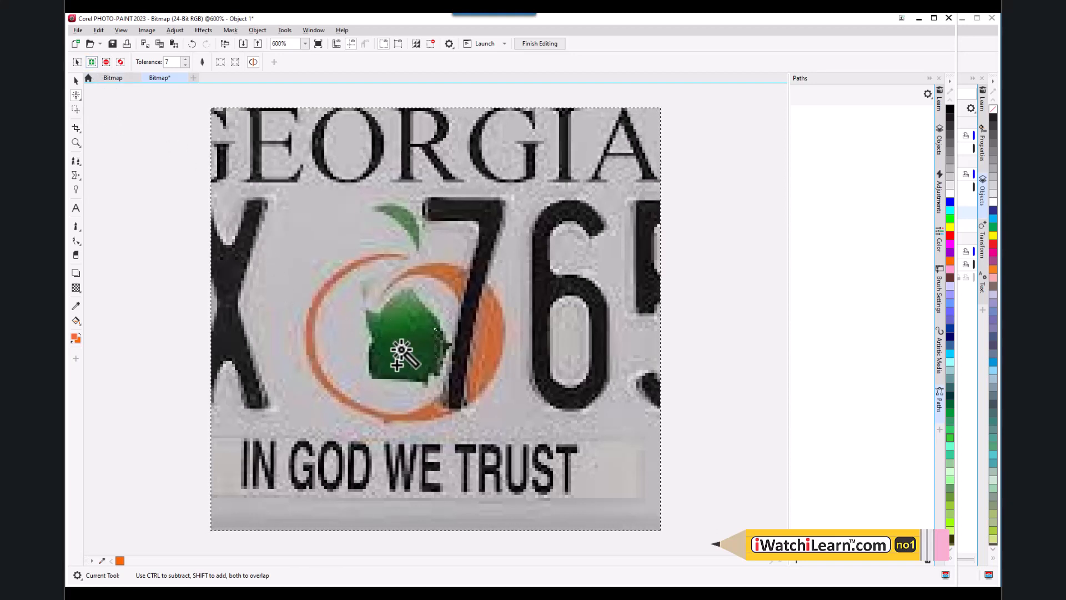
pyautogui.click(402, 351)
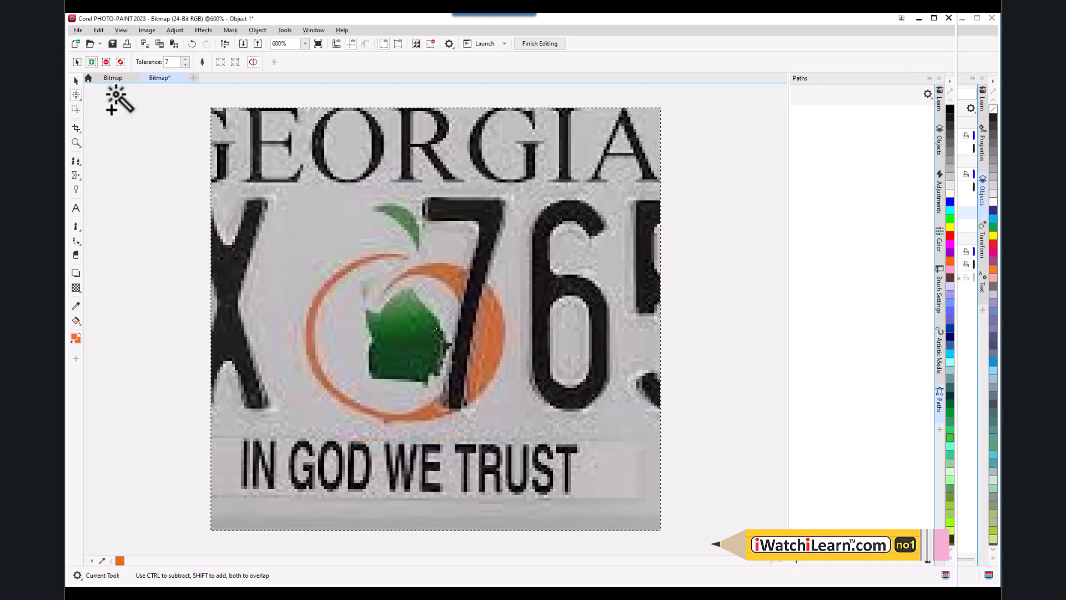
# - Deselect the bitmap object and remove the inverted mask surrounding the green Georgia shape
pyautogui.click(76, 81)
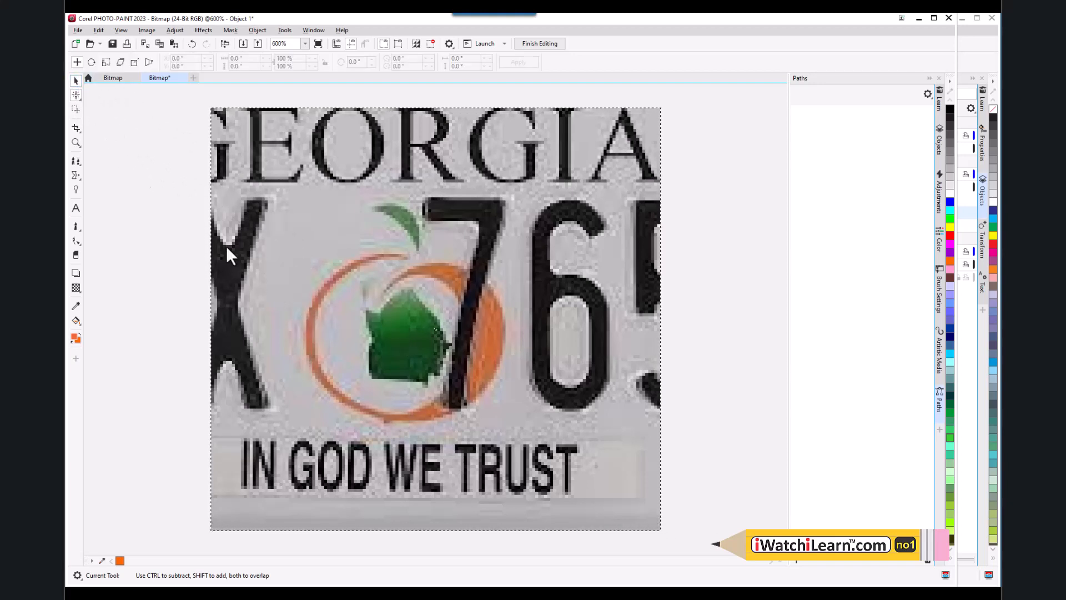
pyautogui.click(406, 361)
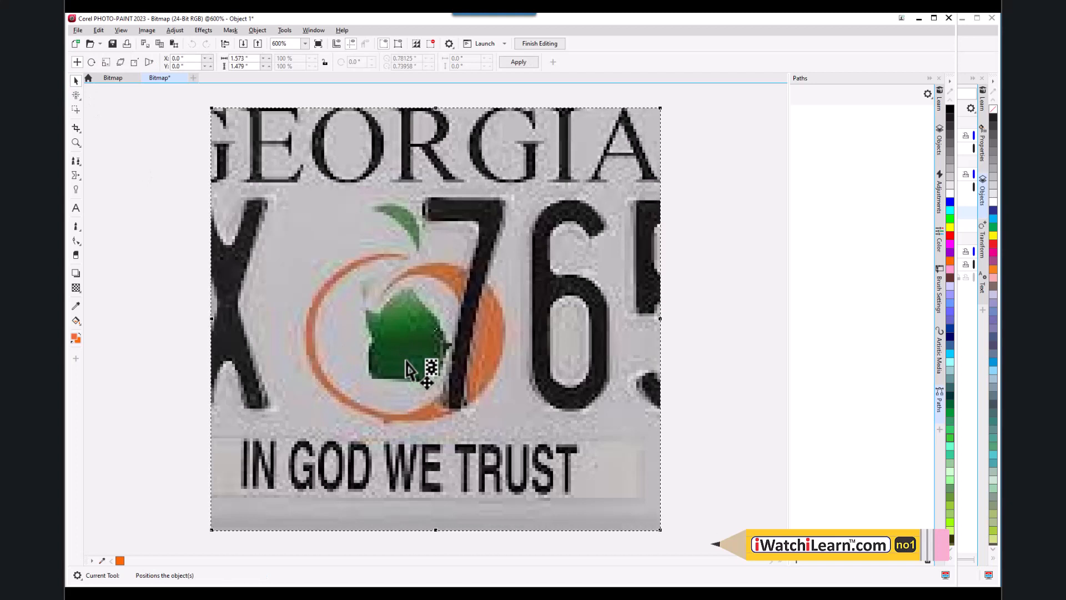
pyautogui.press('Escape')
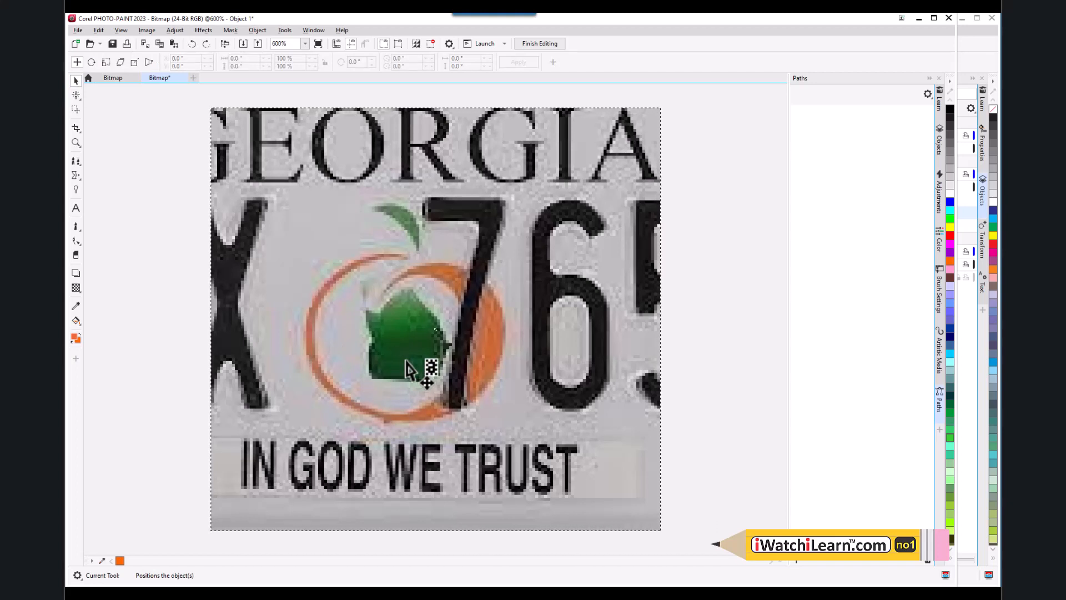
pyautogui.click(229, 31)
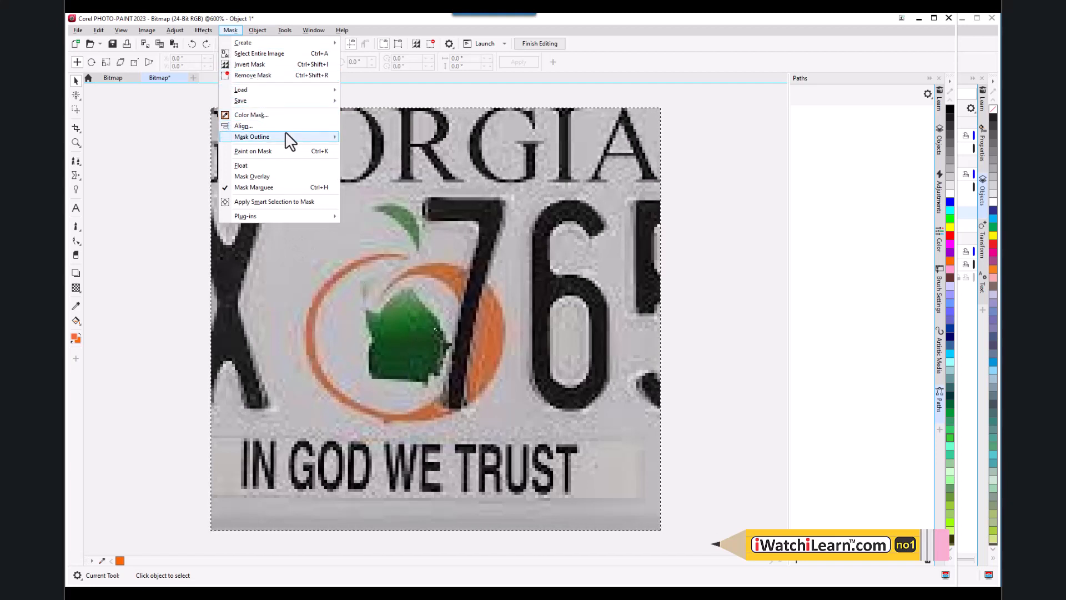
pyautogui.click(263, 76)
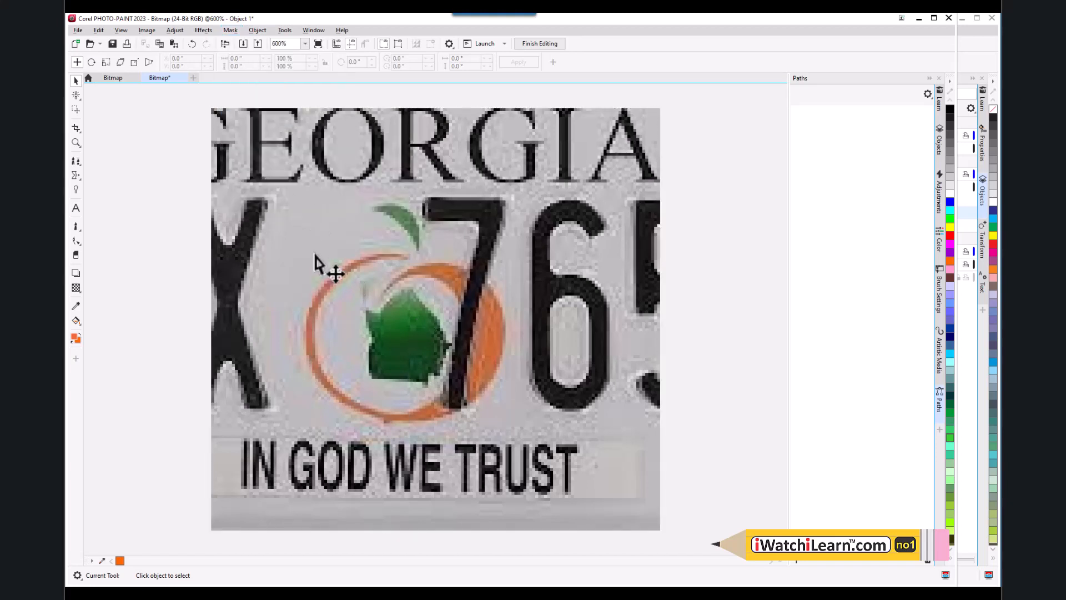
# - Mask the lighter and darker areas of the green Georgia shape with the additive Magic Wand at tolerance 7
pyautogui.click(76, 95)
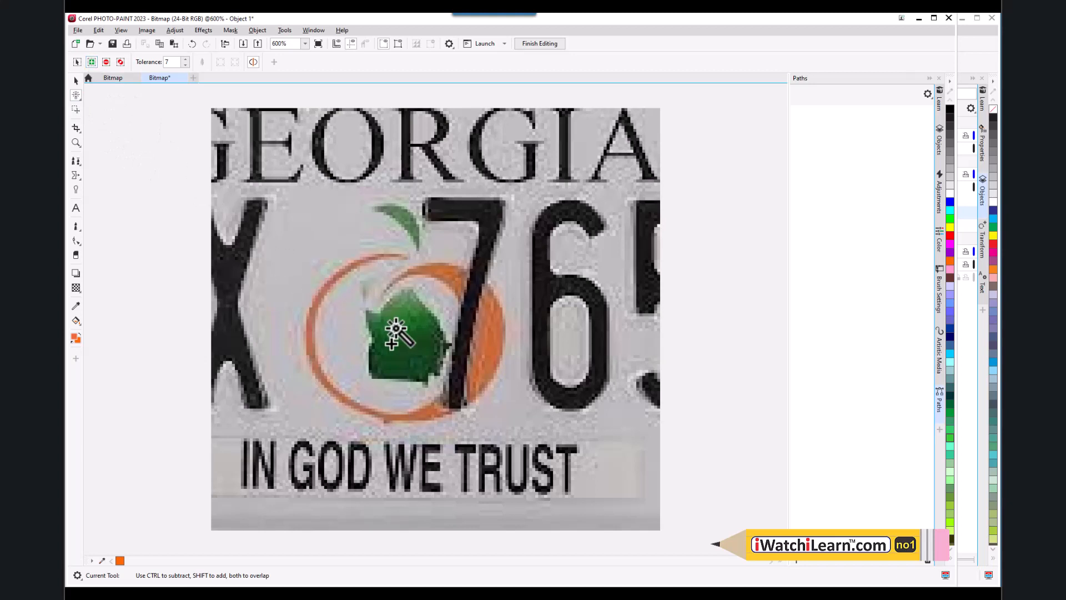
pyautogui.click(396, 336)
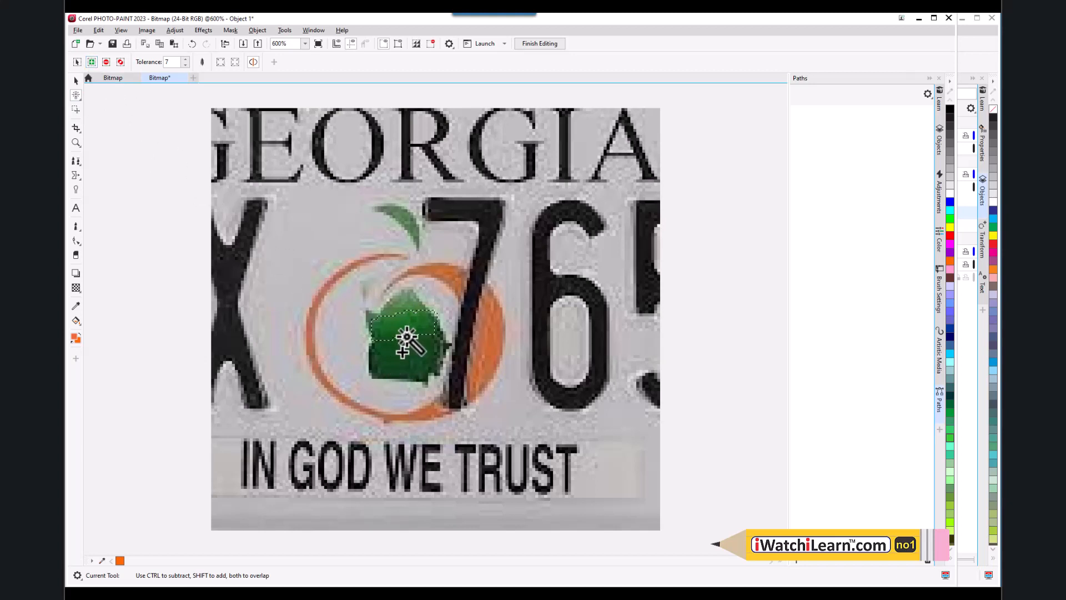
pyautogui.click(406, 354)
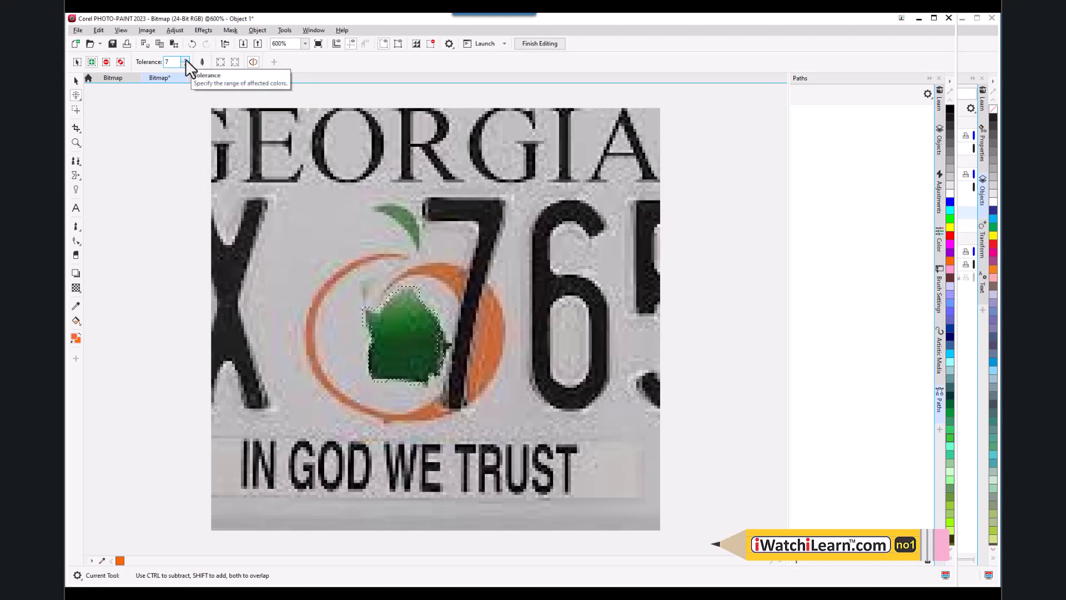
# - Remove the current mask and mask the green Georgia shape again with the Magic Wand at tolerance 18
pyautogui.click(233, 32)
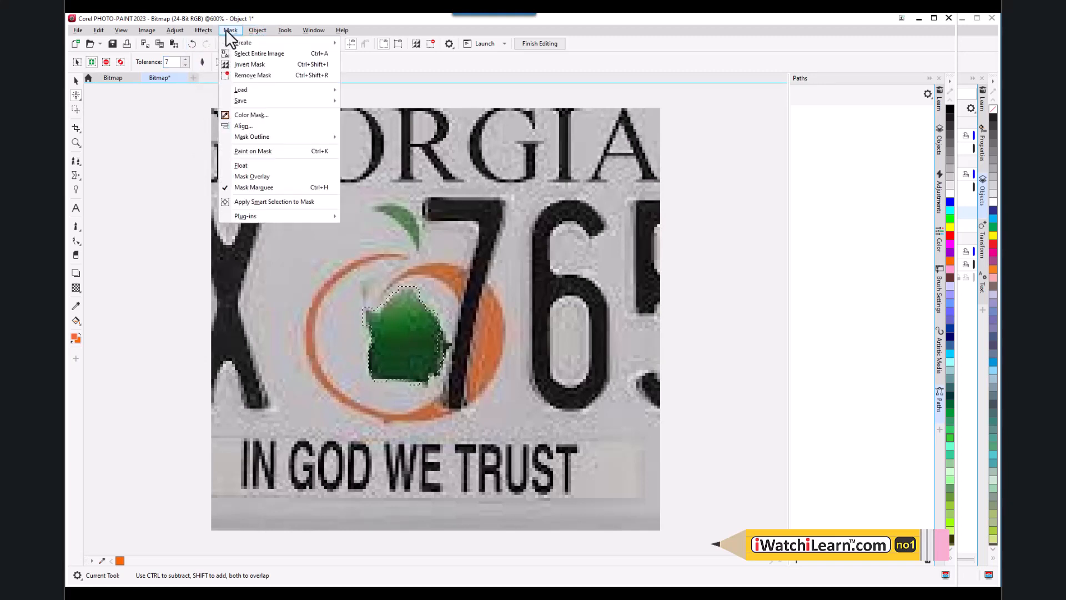
pyautogui.click(254, 74)
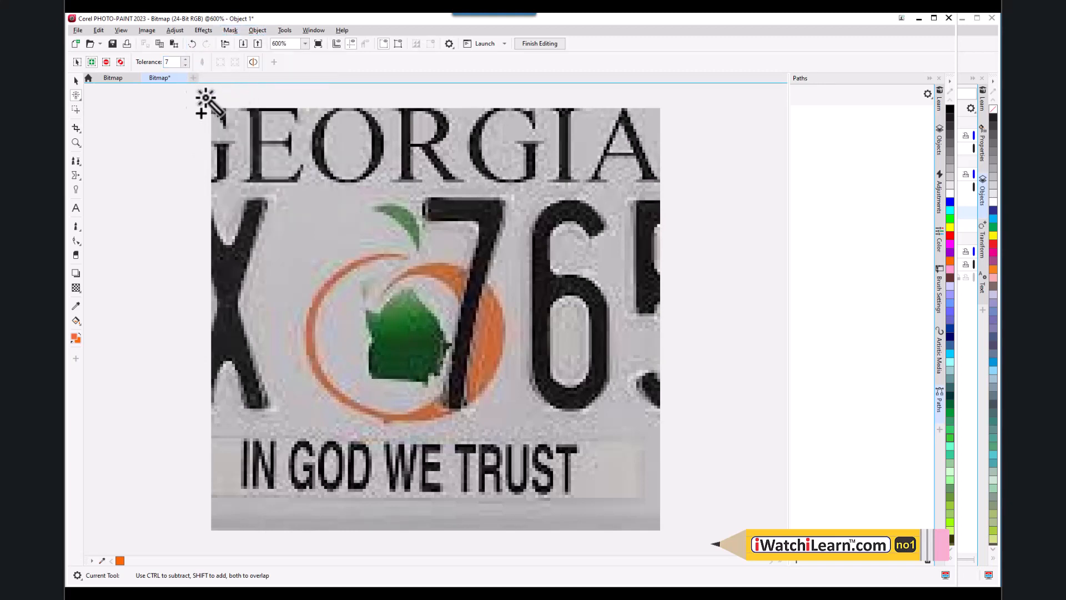
pyautogui.click(184, 60)
pyautogui.click(183, 60)
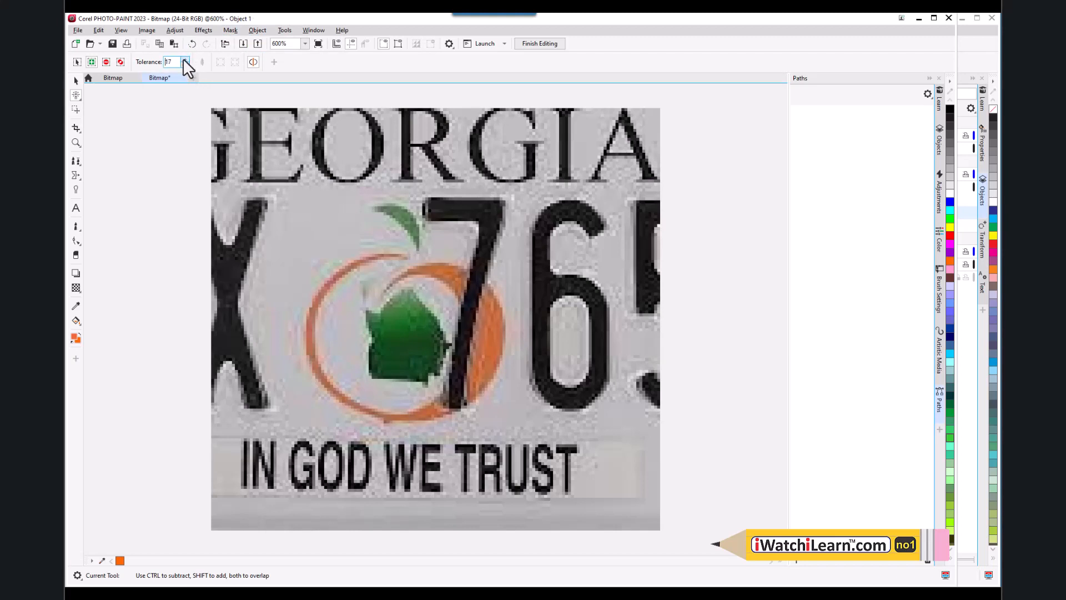
pyautogui.click(184, 59)
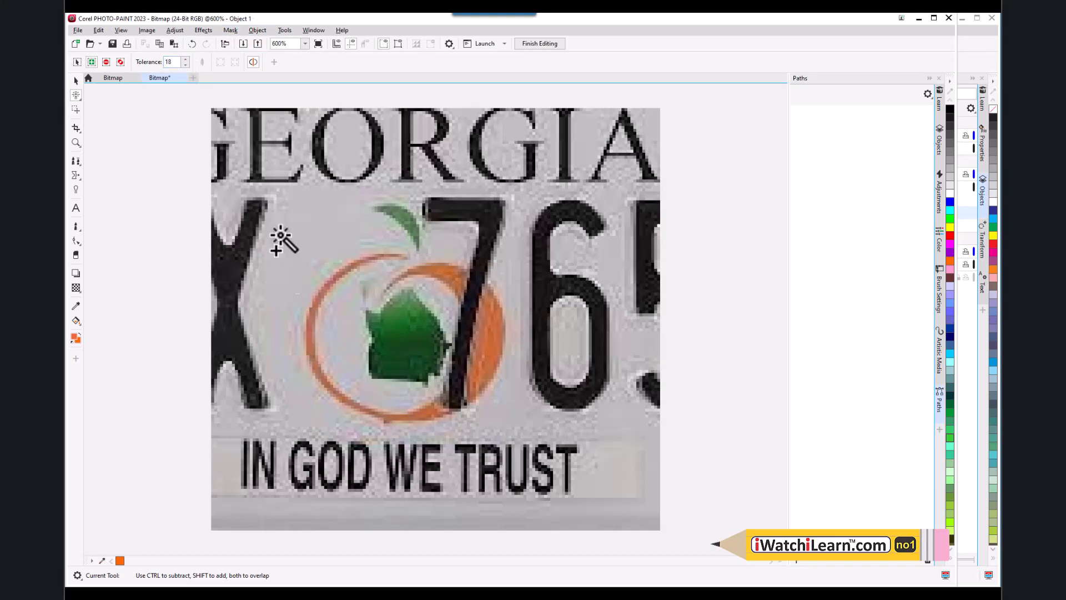
pyautogui.click(401, 339)
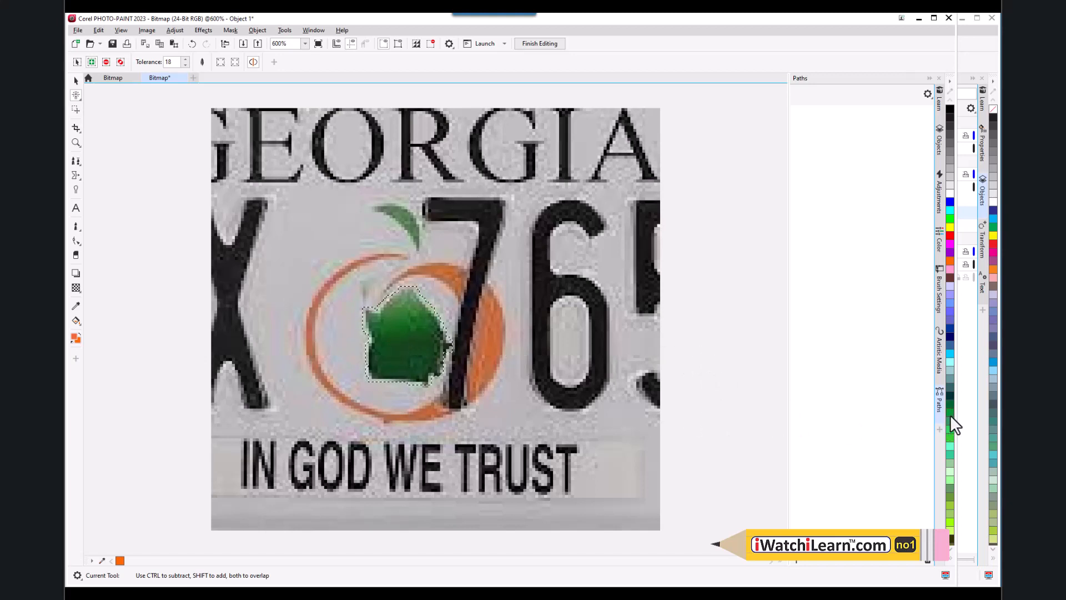
# - Paint dark green over the upper part of the masked Georgia shape with a Custom Art Brush at nib size 4
pyautogui.click(75, 225)
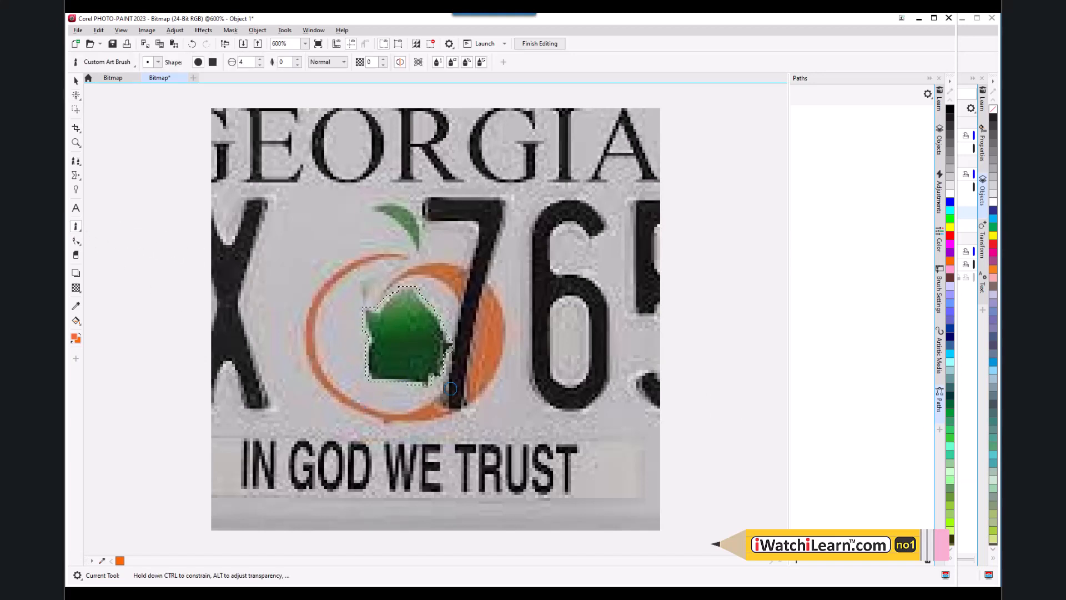
pyautogui.click(948, 405)
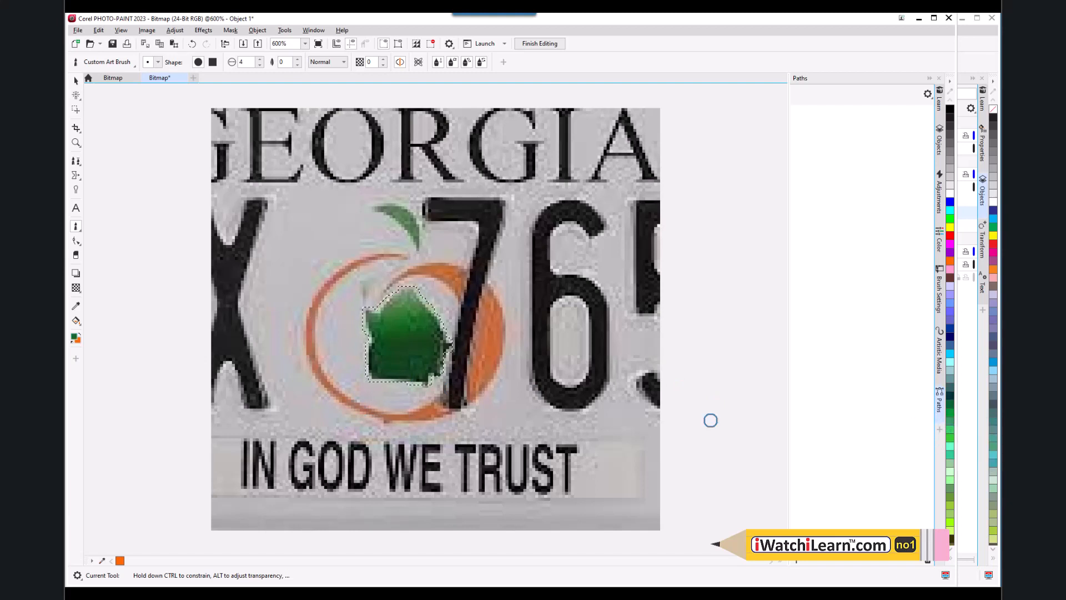
pyautogui.moveTo(439, 301); pyautogui.dragTo(388, 336)
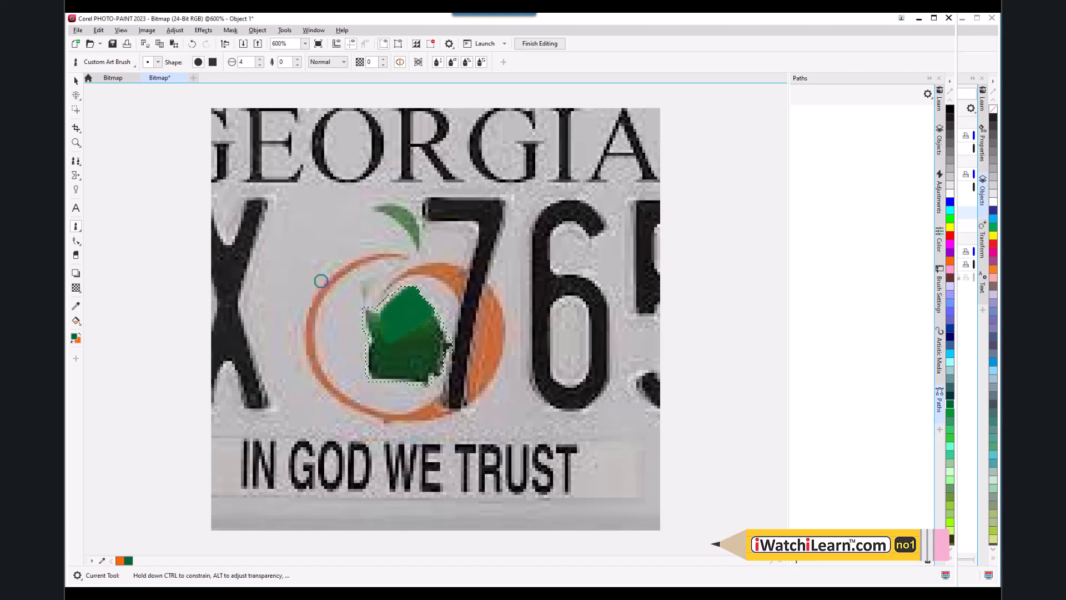
# - Paint the whole masked Georgia shape dark green at nib size 24, and undo these larger strokes
pyautogui.moveTo(320, 280)
pyautogui.mouseDown()
pyautogui.moveTo(360, 281)
pyautogui.moveTo(387, 303)
pyautogui.mouseUp()
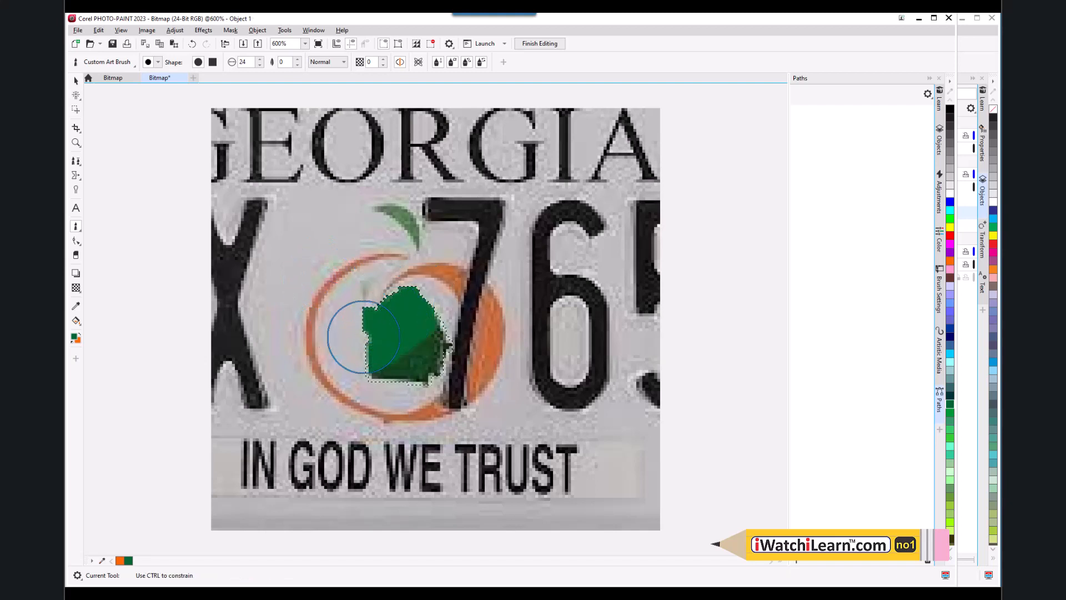
pyautogui.moveTo(364, 337)
pyautogui.mouseDown()
pyautogui.moveTo(394, 373)
pyautogui.moveTo(462, 354)
pyautogui.moveTo(429, 391)
pyautogui.moveTo(355, 368)
pyautogui.moveTo(352, 340)
pyautogui.moveTo(382, 331)
pyautogui.mouseUp()
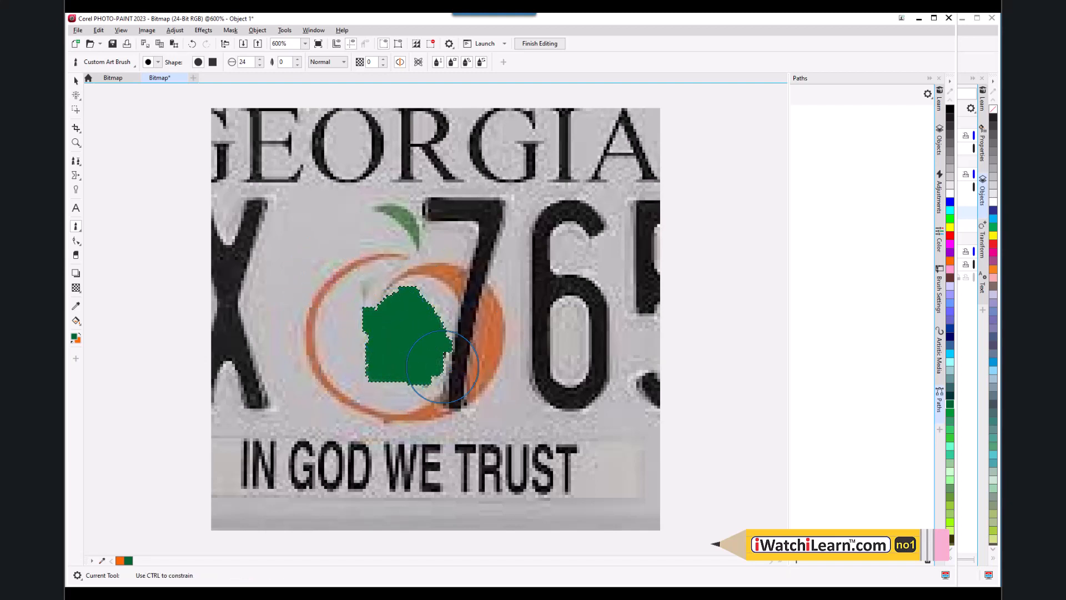
pyautogui.moveTo(442, 367); pyautogui.dragTo(403, 373)
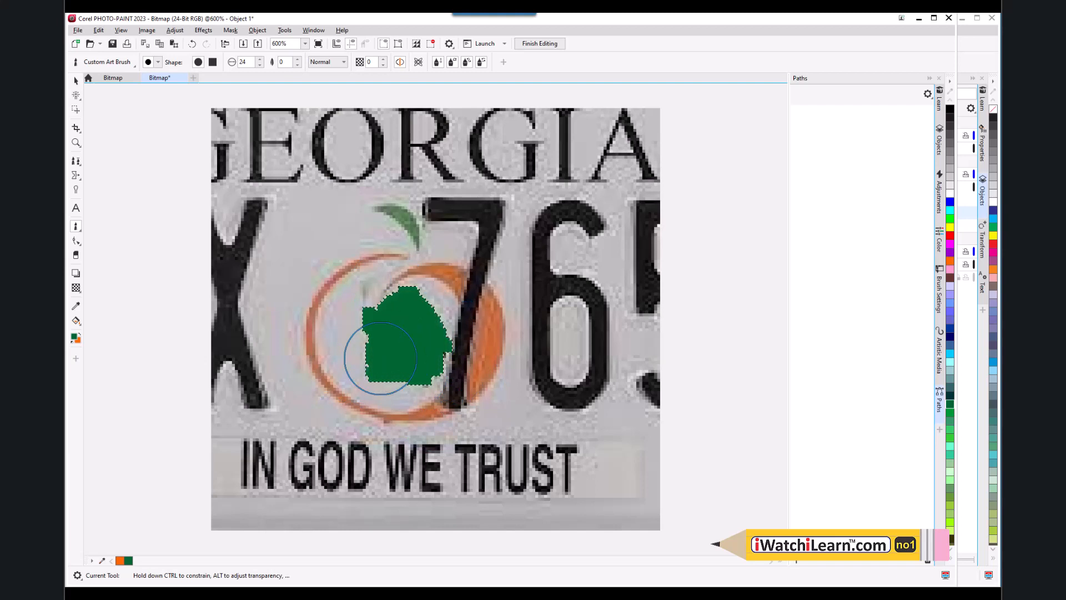
pyautogui.hotkey('ctrl', 'z')
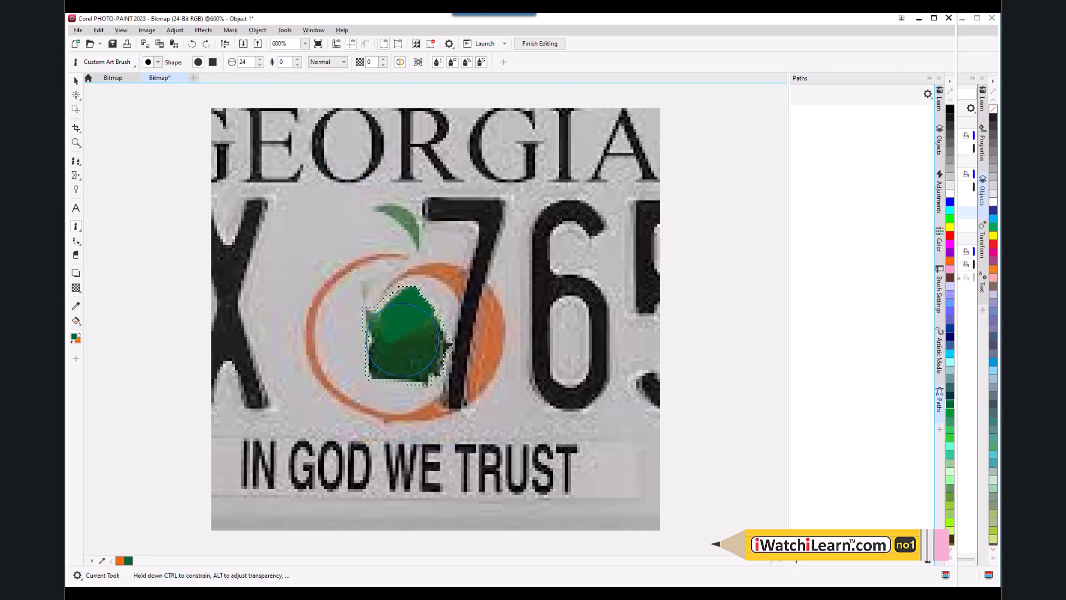
# - Invert the mask and paint dark green over the peach area surrounding the Georgia shape
pyautogui.click(235, 31)
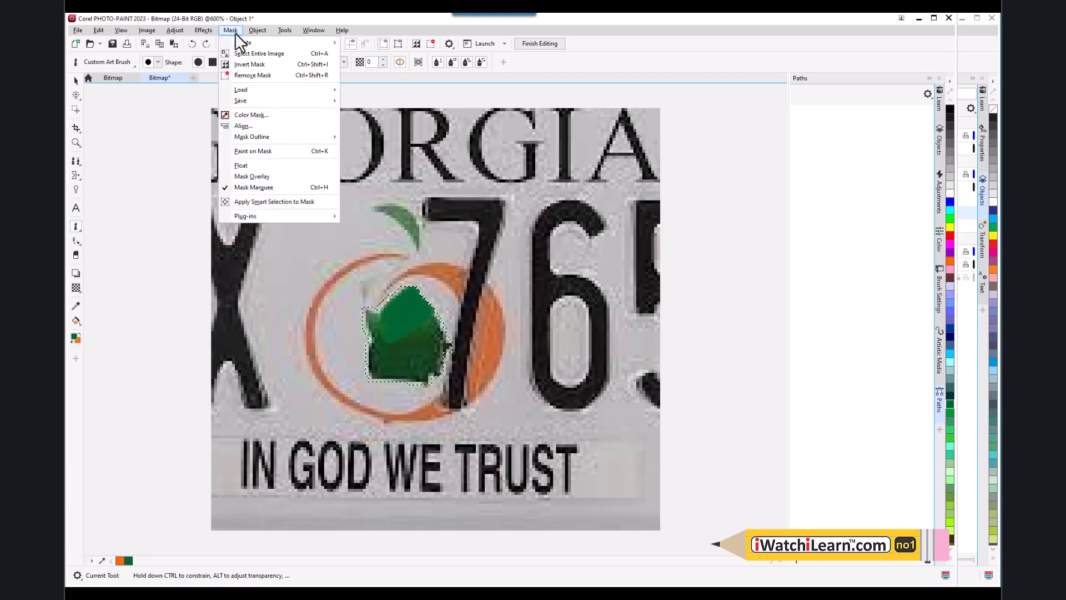
pyautogui.click(257, 66)
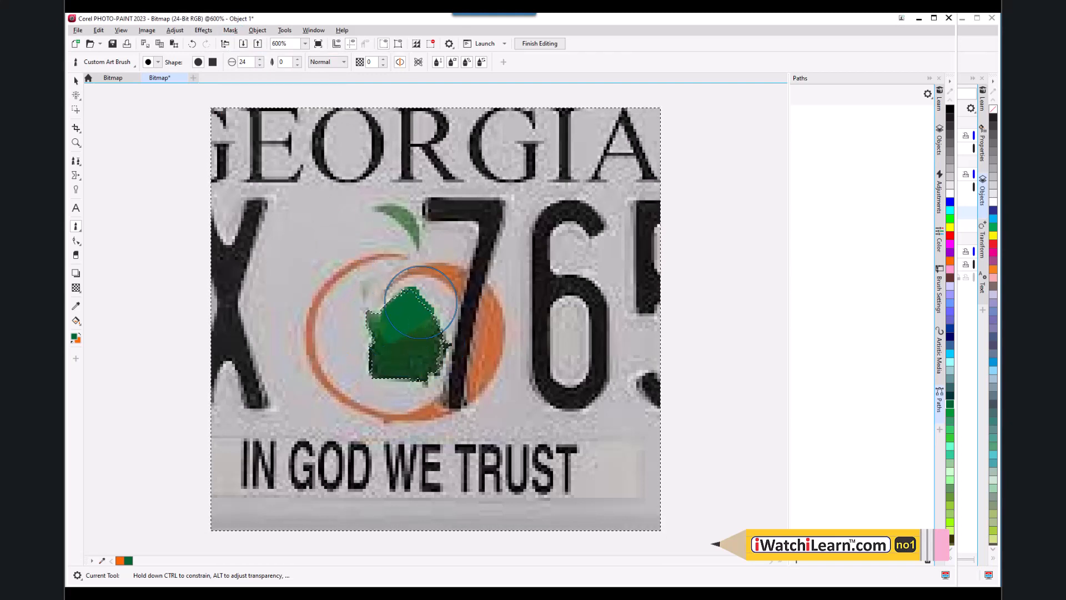
pyautogui.moveTo(420, 301)
pyautogui.mouseDown()
pyautogui.moveTo(322, 341)
pyautogui.moveTo(405, 352)
pyautogui.moveTo(416, 385)
pyautogui.moveTo(469, 384)
pyautogui.moveTo(440, 315)
pyautogui.moveTo(400, 309)
pyautogui.mouseUp()
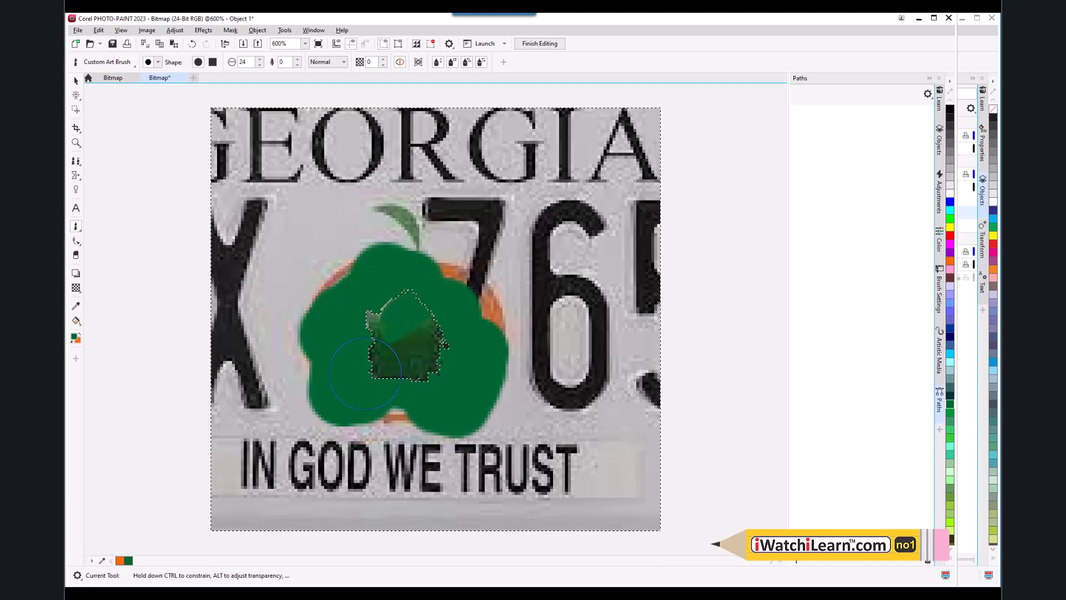
# - Invert the mask back to the Georgia shape and paint its interior white
pyautogui.click(230, 30)
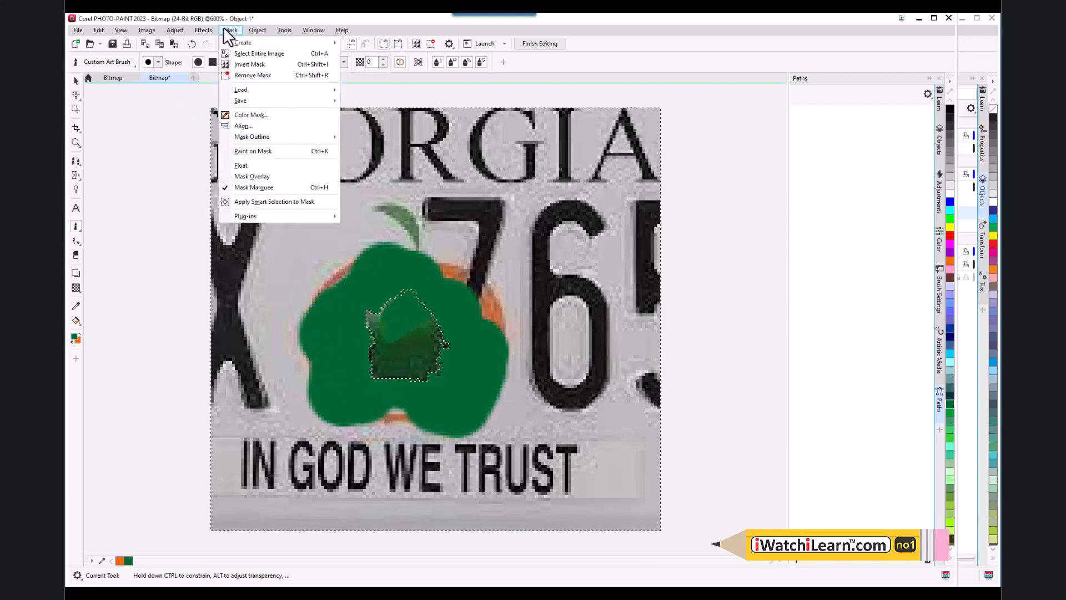
pyautogui.click(250, 65)
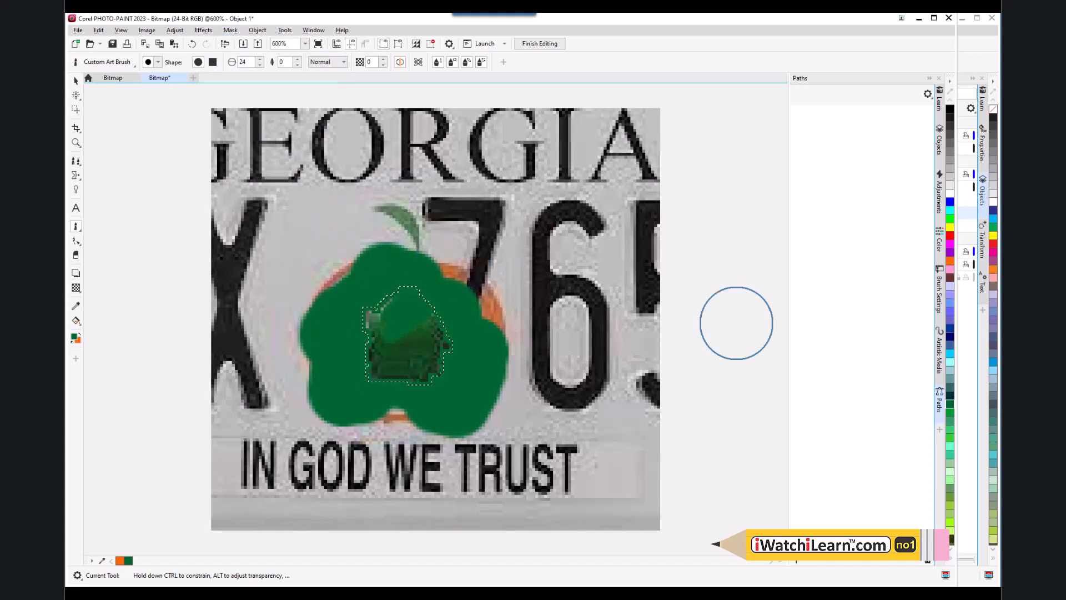
pyautogui.click(950, 194)
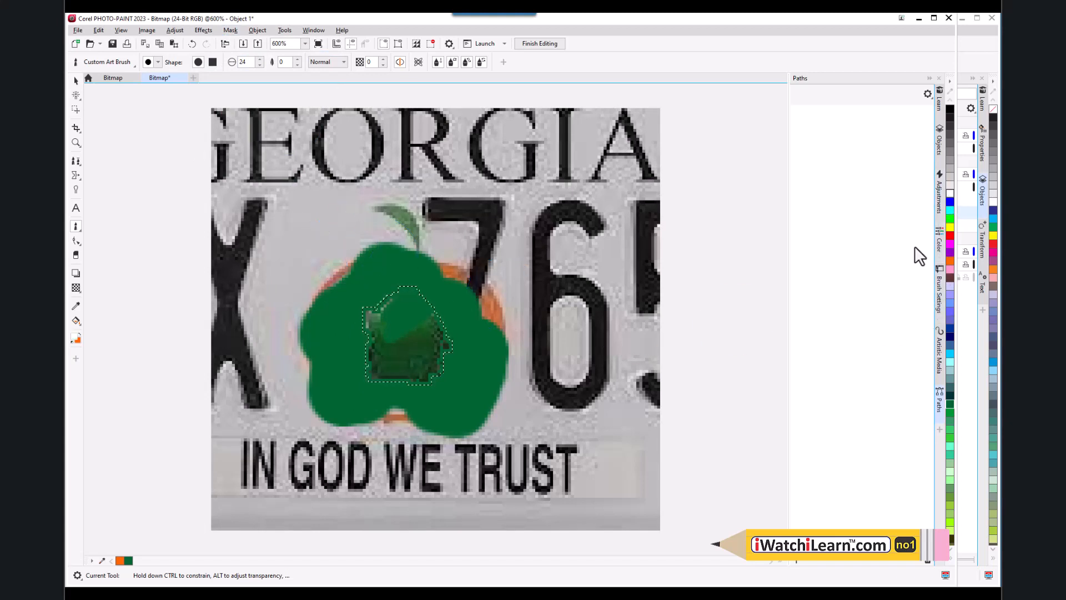
pyautogui.moveTo(502, 314); pyautogui.dragTo(412, 346)
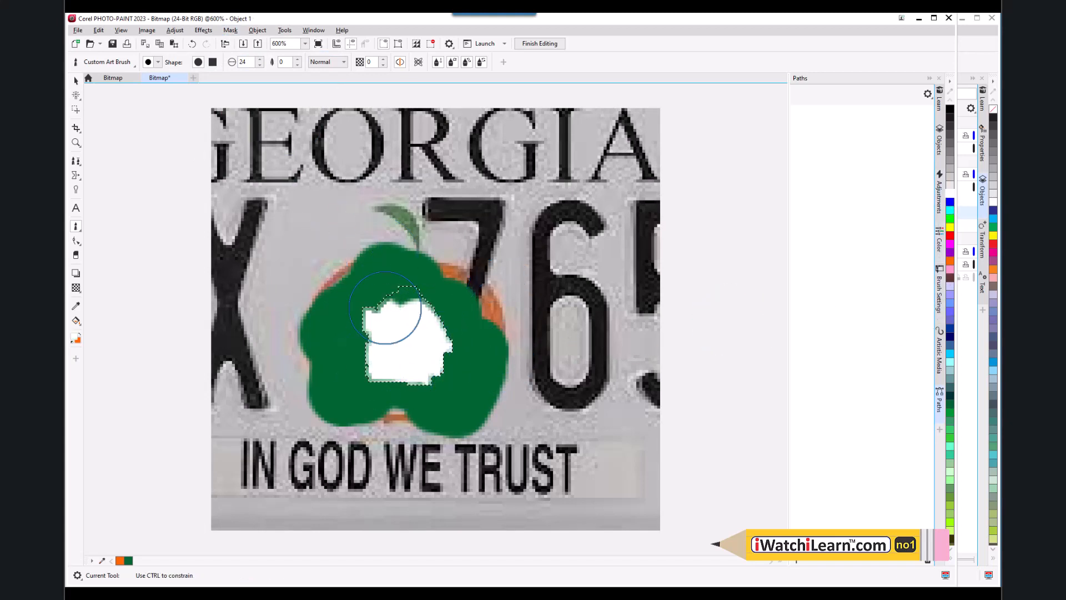
pyautogui.moveTo(412, 290)
pyautogui.mouseDown()
pyautogui.moveTo(456, 324)
pyautogui.moveTo(463, 374)
pyautogui.mouseUp()
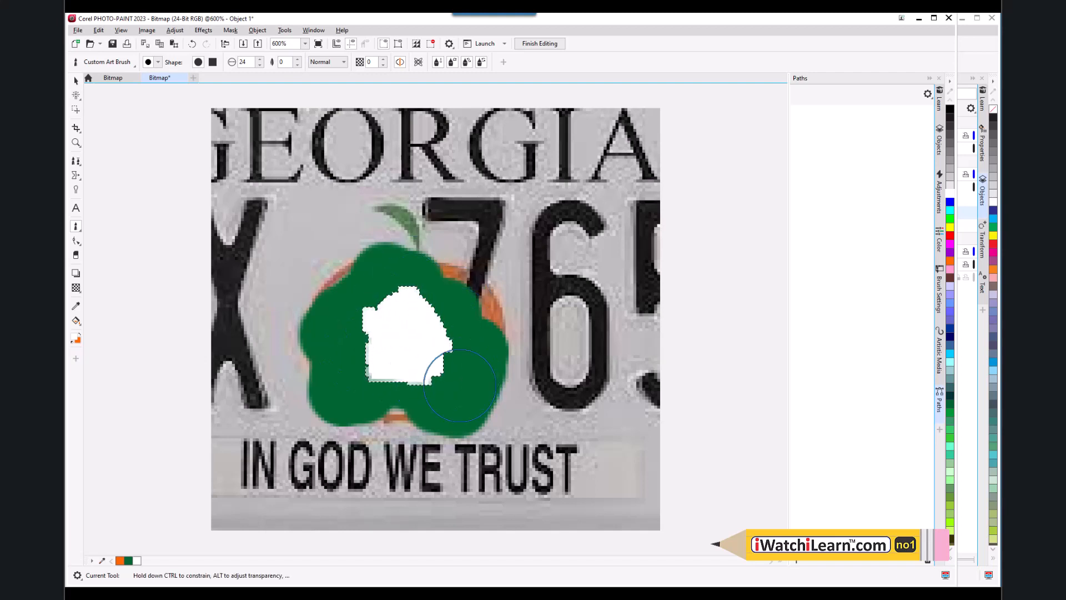
# - Undo the remaining white and green brush strokes and remove the mask from the Georgia shape
pyautogui.hotkey('ctrl', 'z')
pyautogui.hotkey('ctrl', 'z')
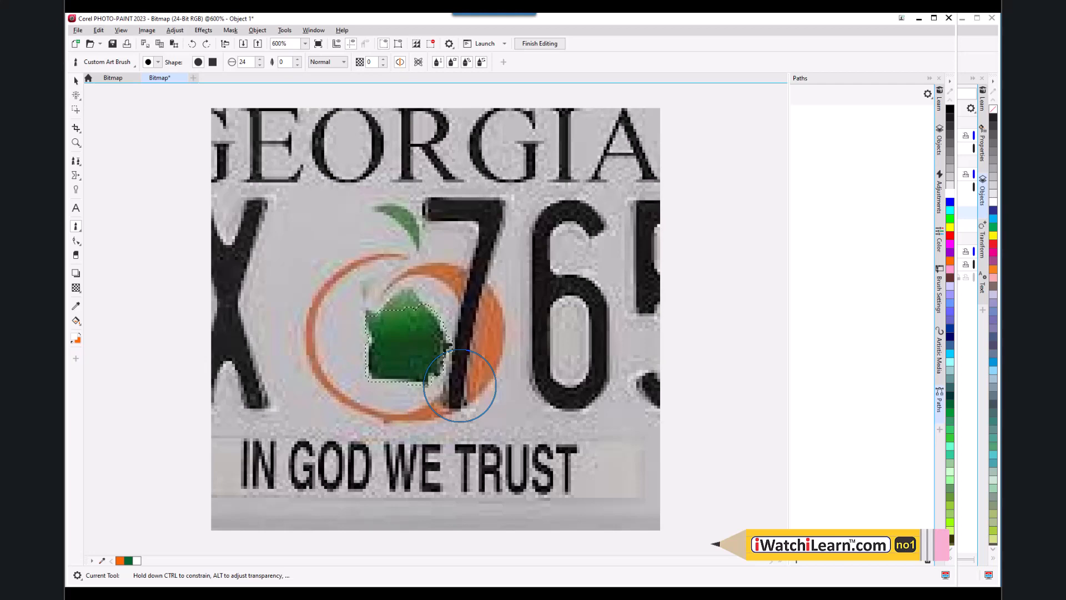
pyautogui.hotkey('ctrl', 'shift', 'r')
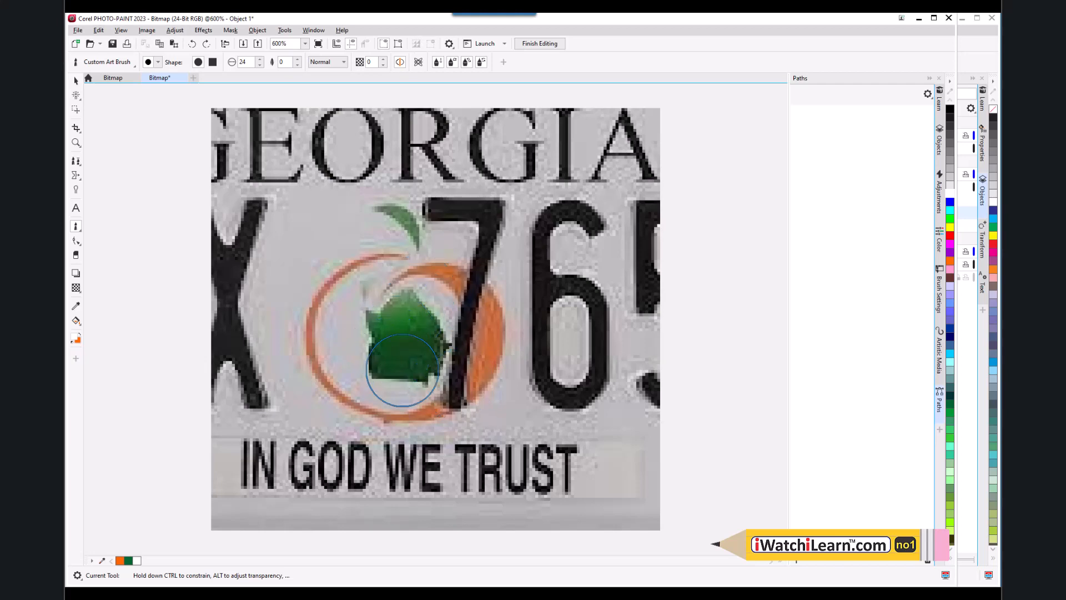
pyautogui.scroll(-2, 390, 340)
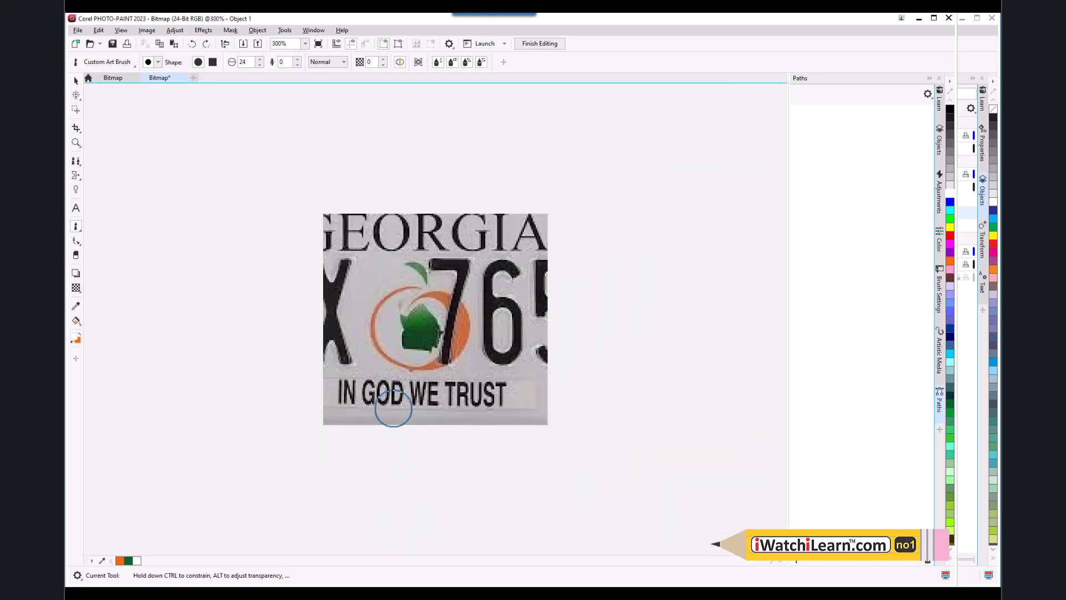
pyautogui.scroll(1, 424, 348)
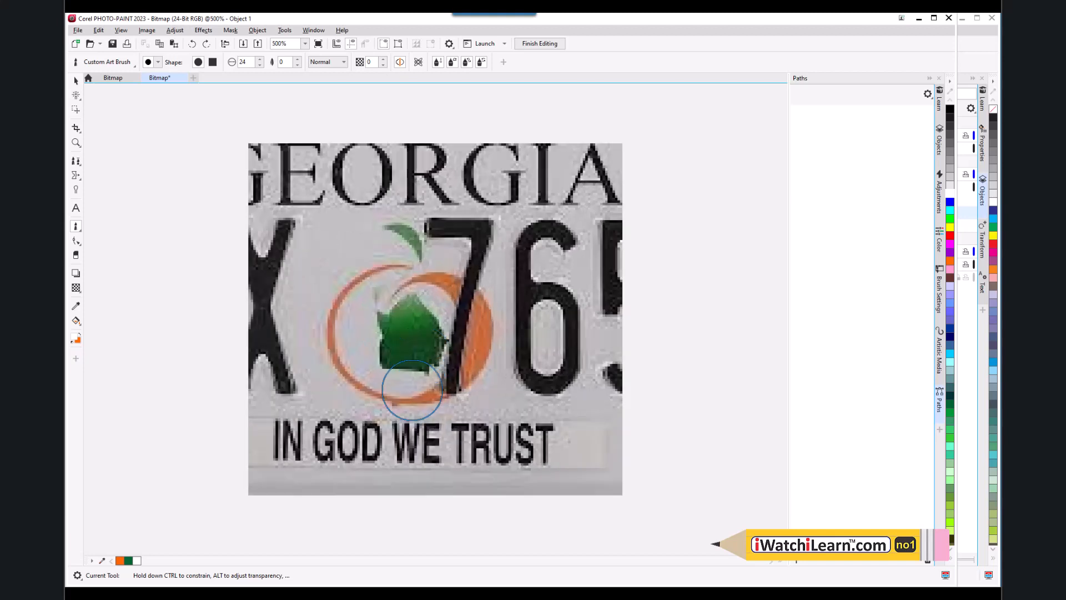
pyautogui.scroll(2, 399, 370)
pyautogui.scroll(-2, 408, 369)
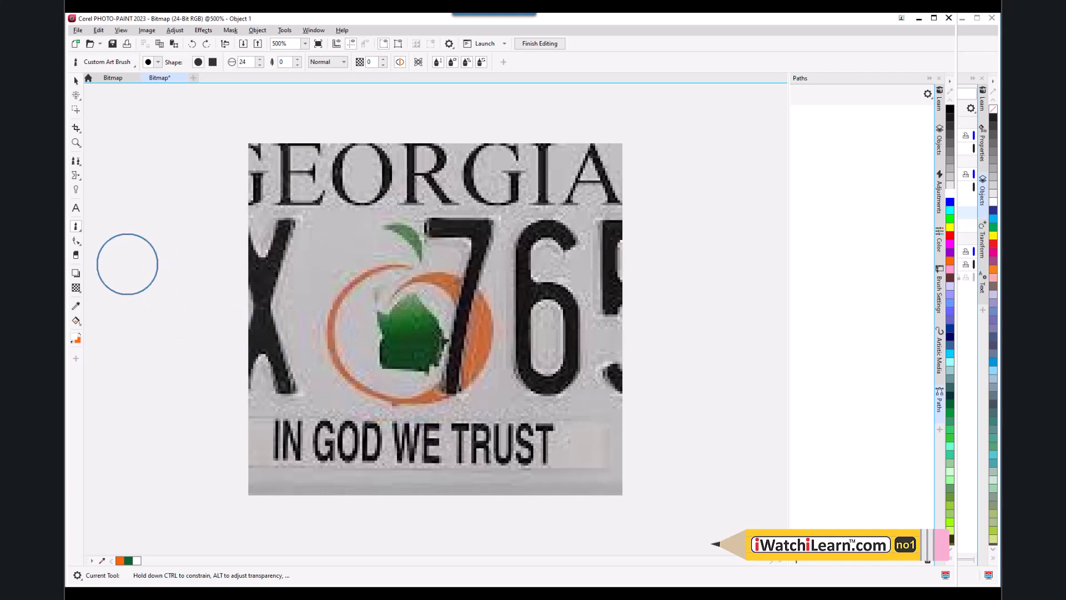
pyautogui.click(938, 403)
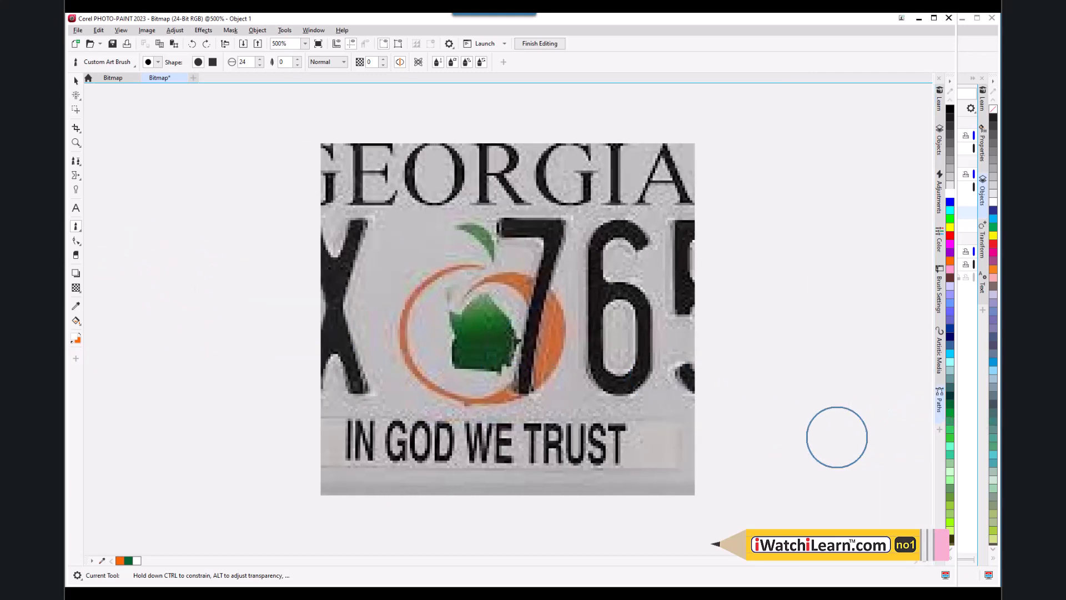
pyautogui.click(938, 403)
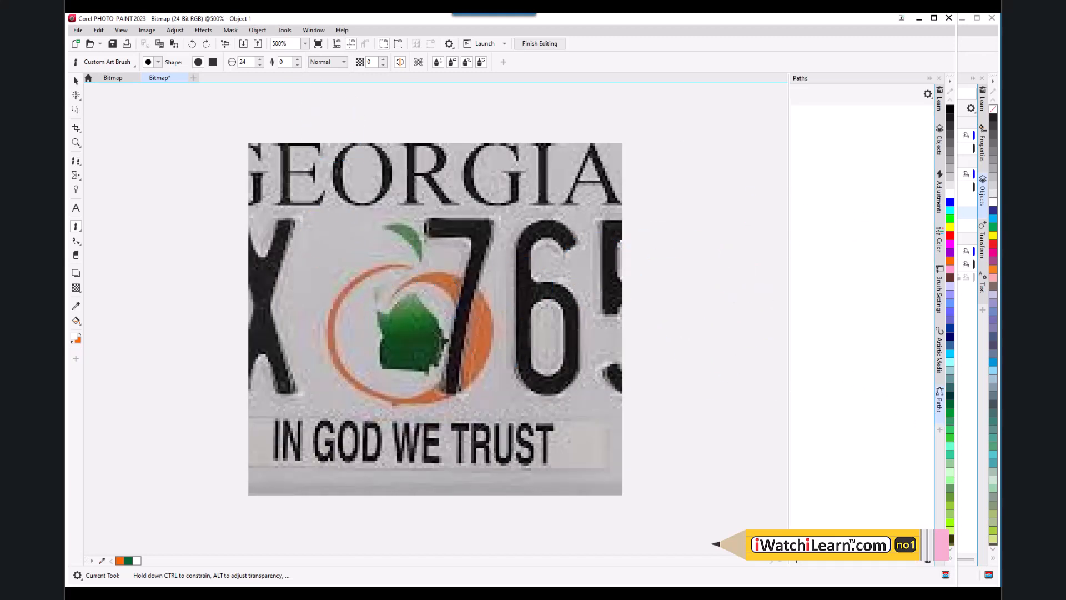
# - Look through the list of available dockers and bring up the Objects docker
pyautogui.click(313, 30)
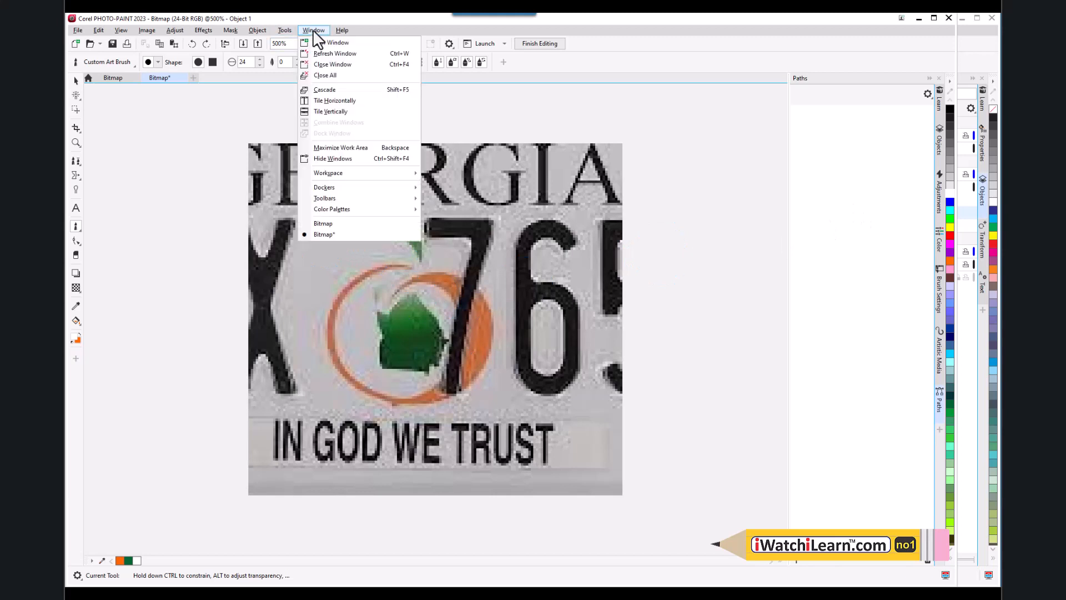
pyautogui.moveTo(356, 193)
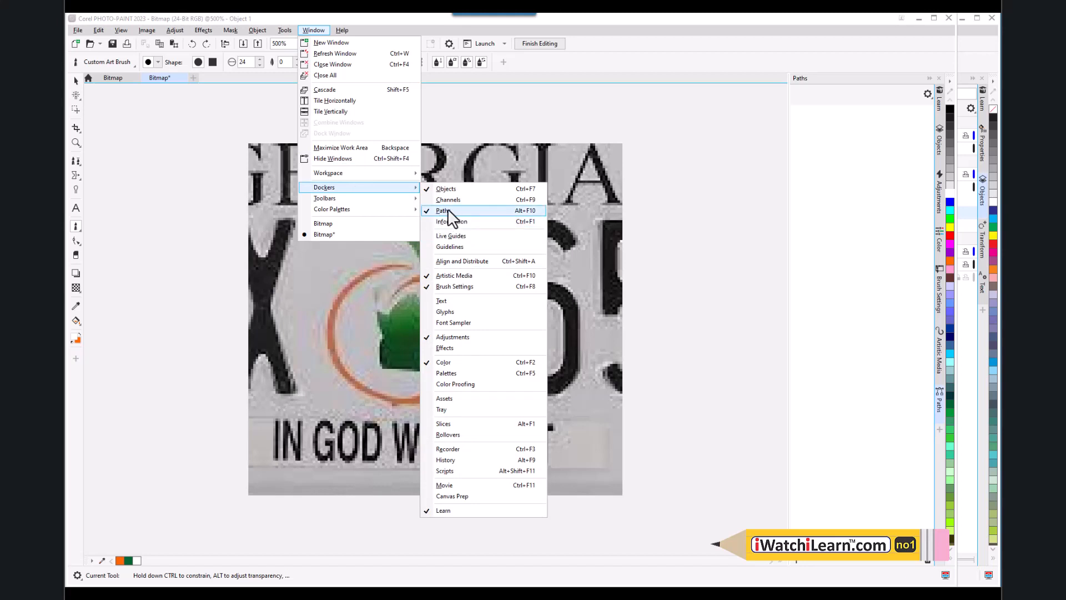
pyautogui.click(76, 79)
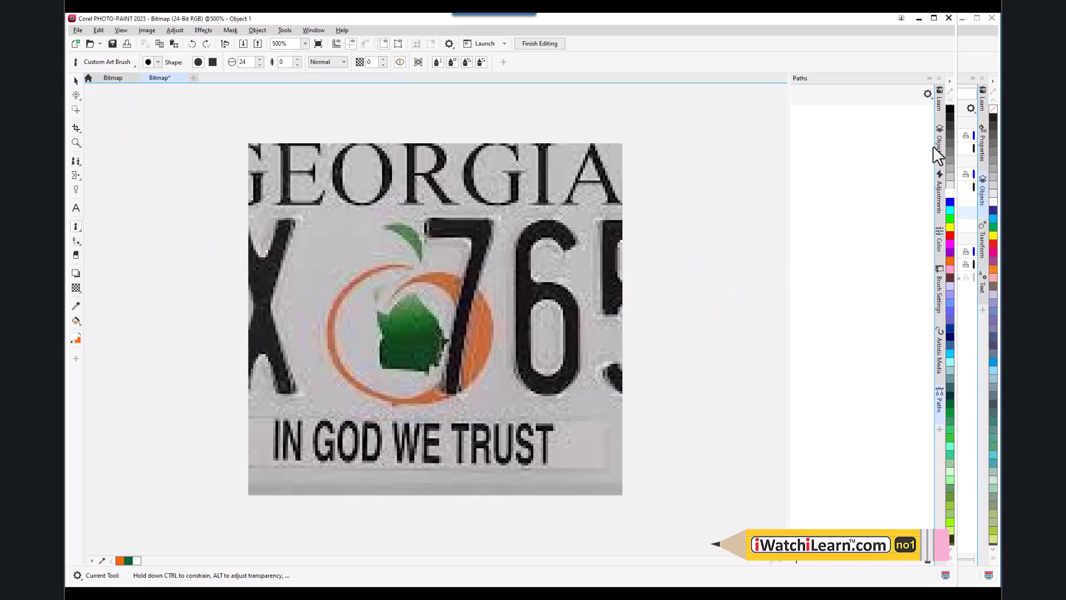
pyautogui.click(307, 33)
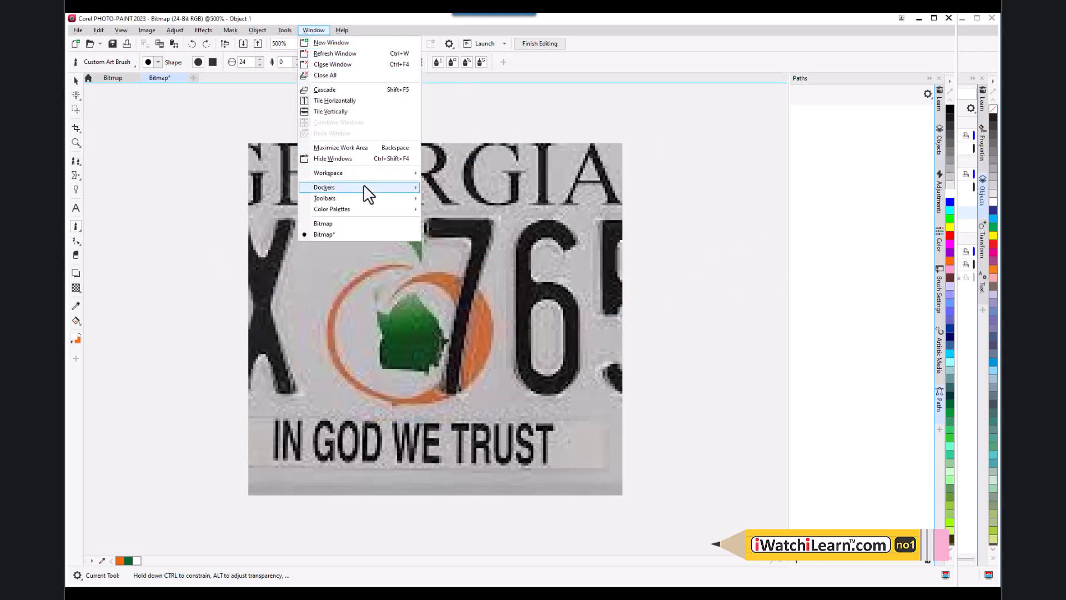
pyautogui.moveTo(390, 188)
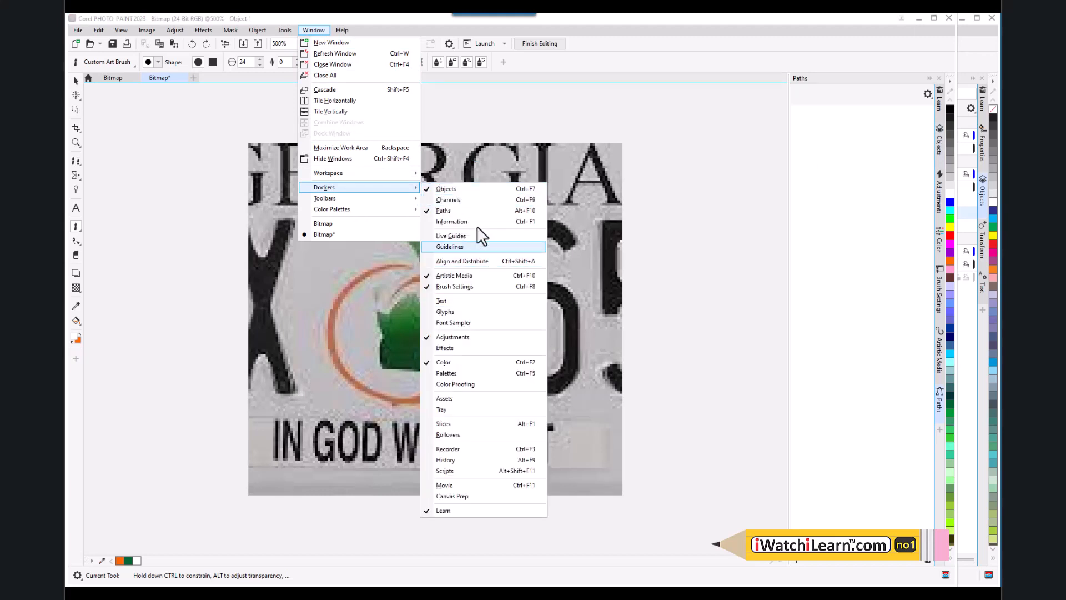
pyautogui.click(937, 148)
pyautogui.click(938, 148)
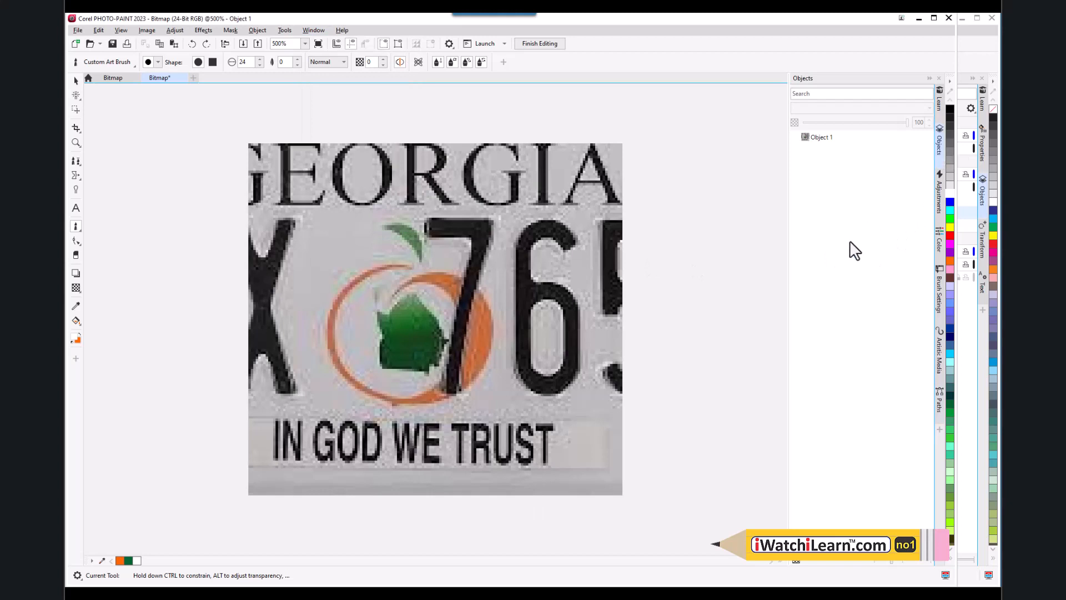
# - Select the license plate object, hide and show it again, and lock and unlock it
pyautogui.click(820, 139)
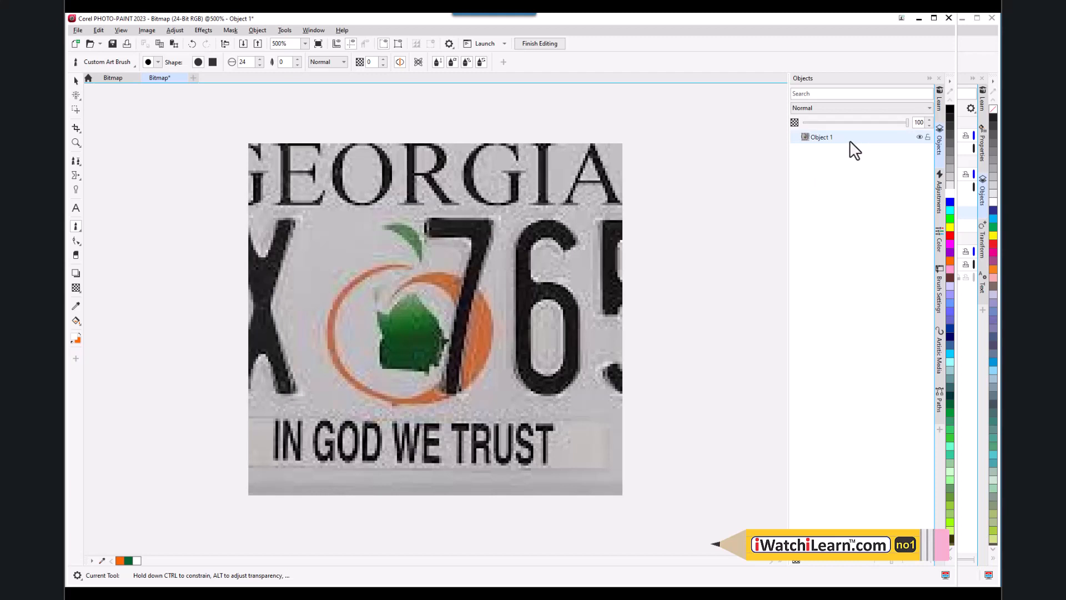
pyautogui.click(920, 137)
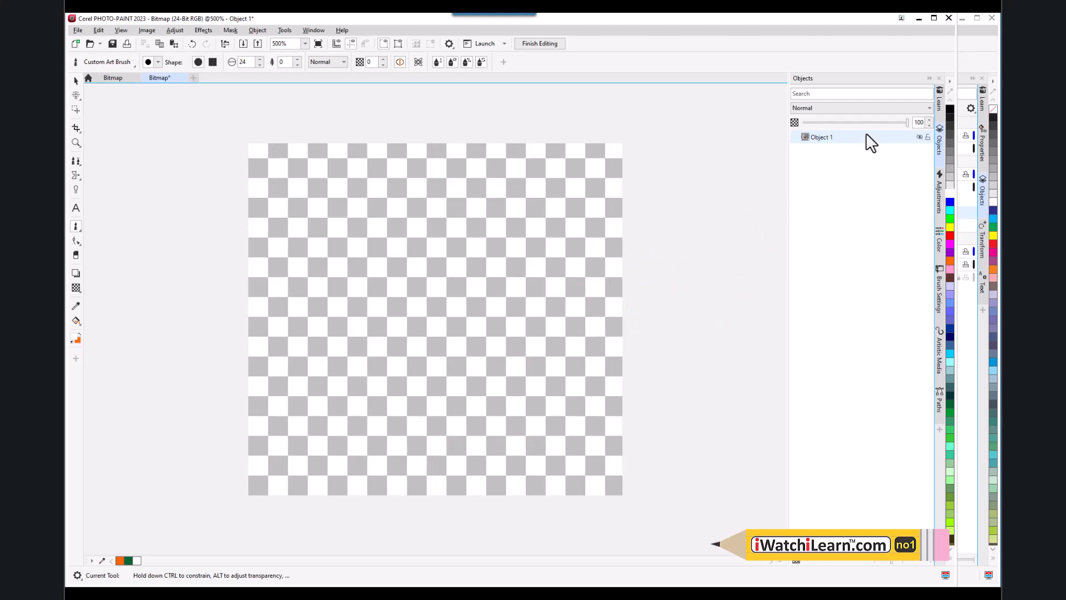
pyautogui.click(918, 137)
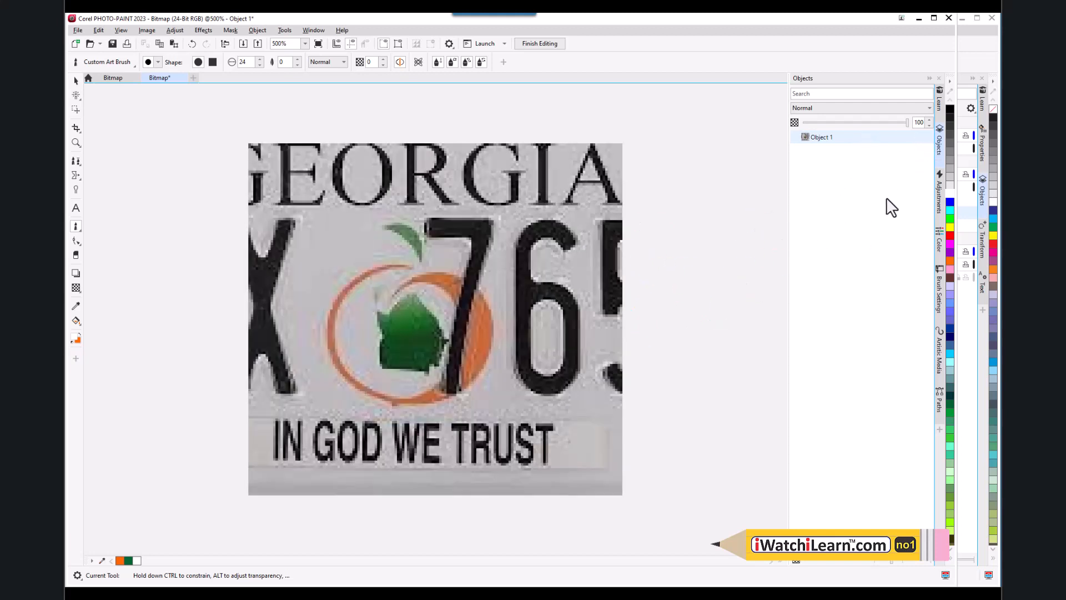
pyautogui.click(927, 136)
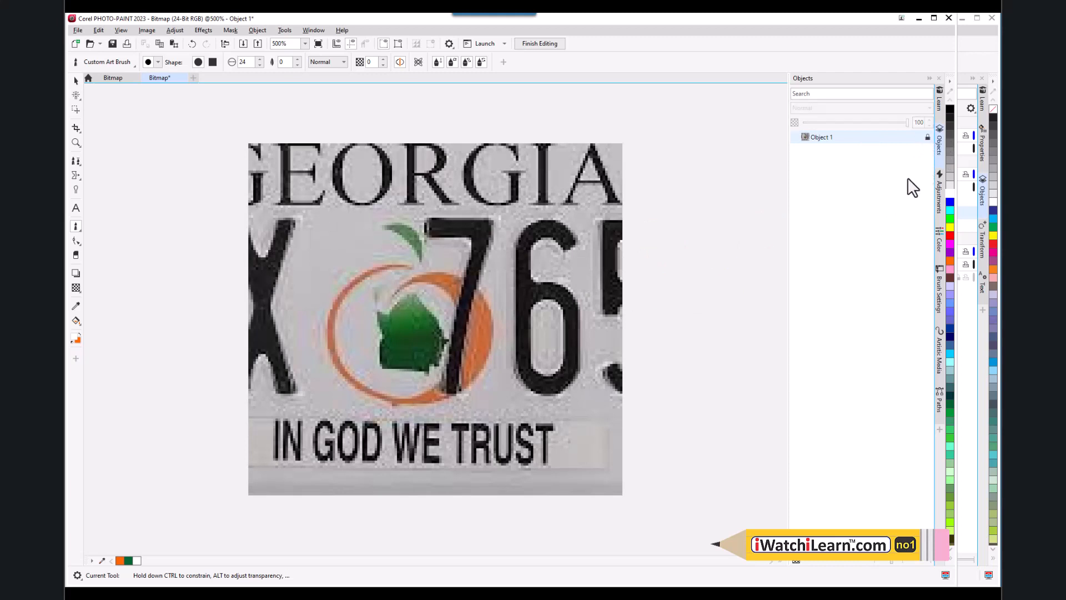
pyautogui.click(927, 136)
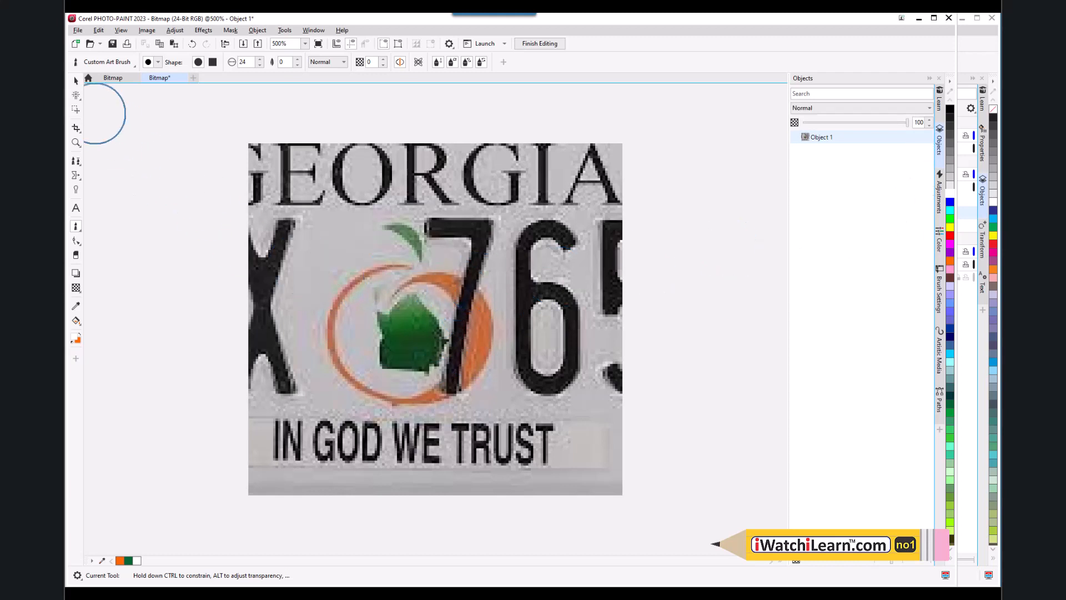
# - Move the whole license plate object slightly up and to the left with the Pick tool
pyautogui.click(75, 82)
pyautogui.click(456, 304)
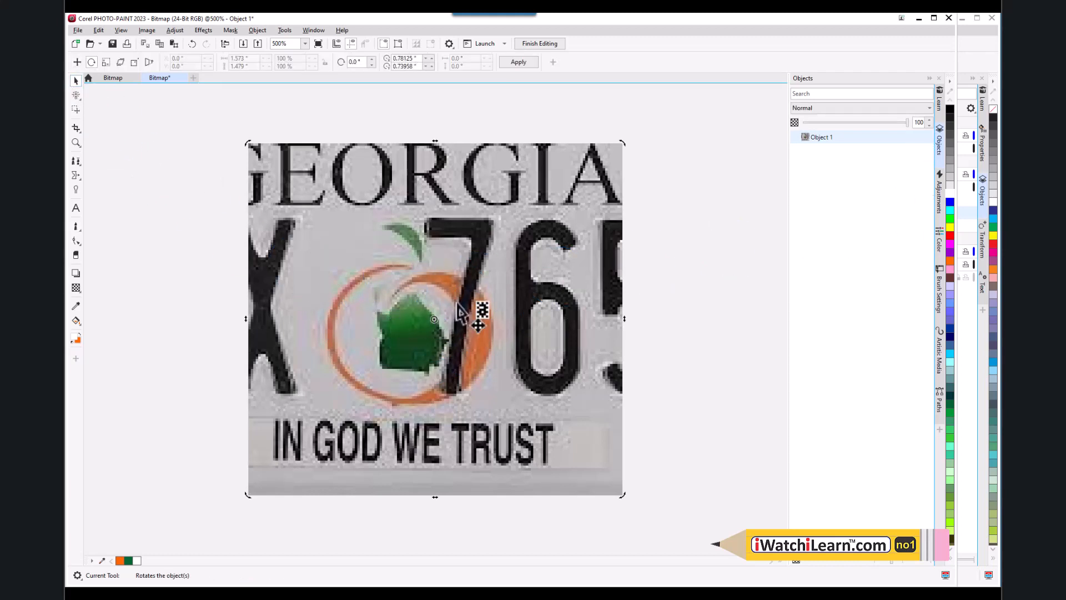
pyautogui.scroll(-3, 456, 304)
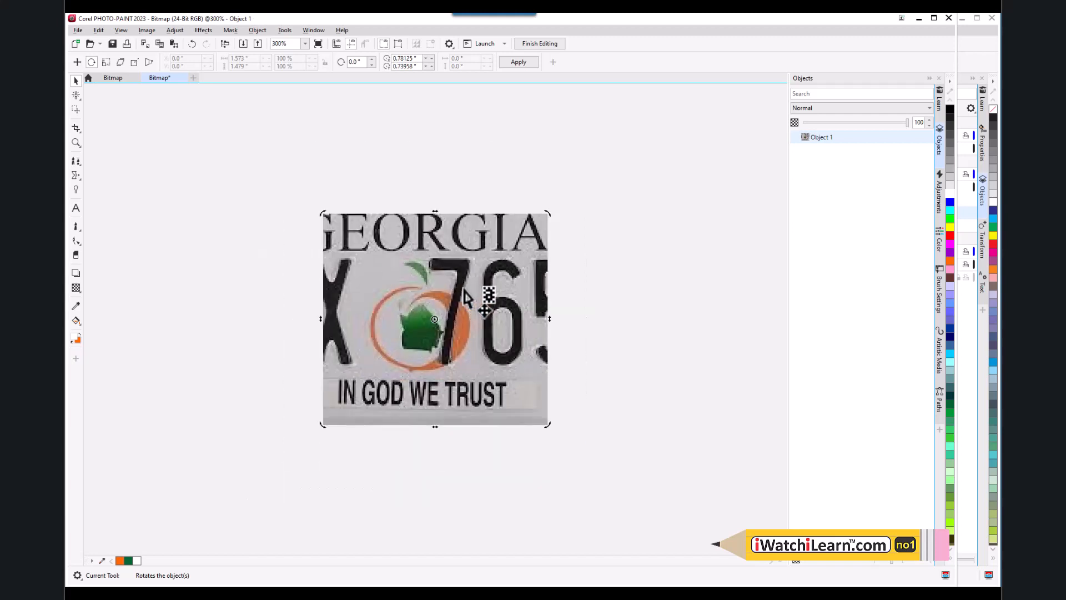
pyautogui.moveTo(435, 353)
pyautogui.mouseDown()
pyautogui.moveTo(434, 299)
pyautogui.moveTo(432, 348)
pyautogui.mouseUp()
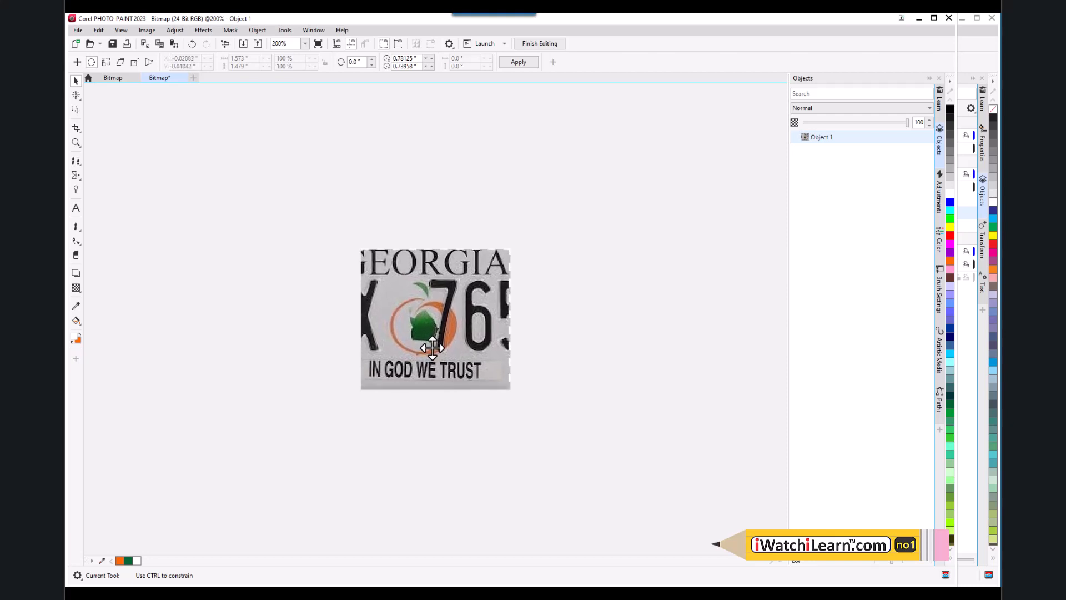
pyautogui.click(432, 348)
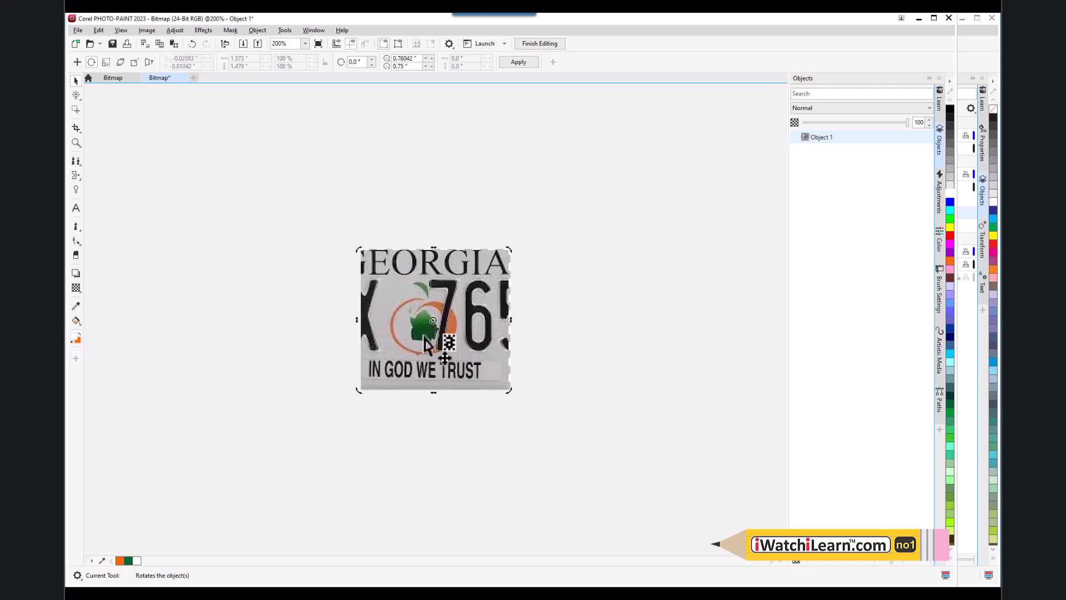
pyautogui.scroll(-1, 410, 272)
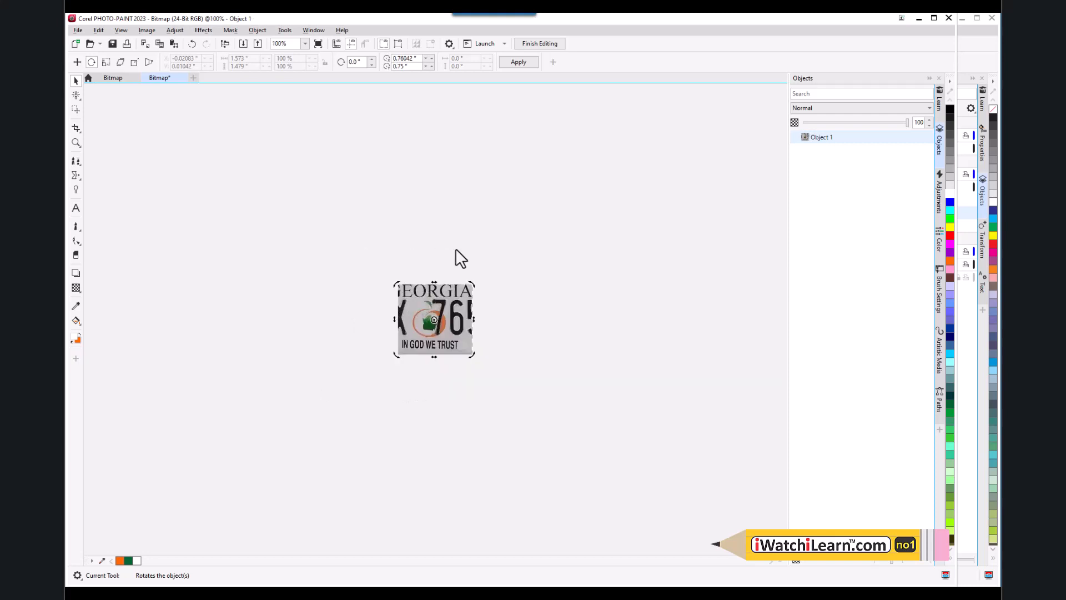
# - Set the paper size to a width of 5 inches and move the license plate slightly up and right on the enlarged canvas
pyautogui.click(143, 31)
pyautogui.click(171, 314)
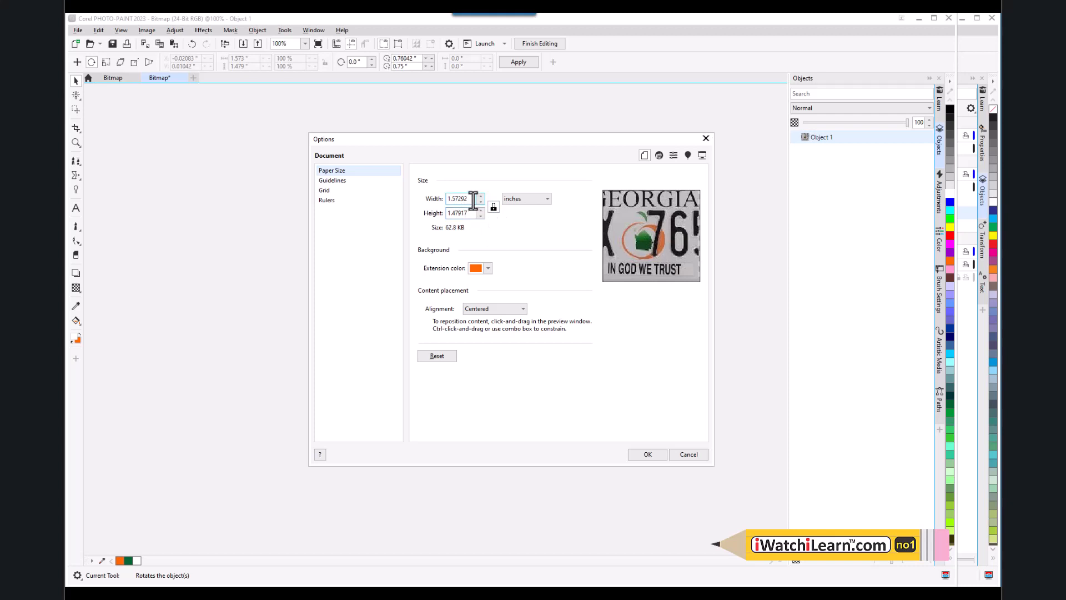
pyautogui.moveTo(473, 201); pyautogui.dragTo(425, 202)
pyautogui.write('5')
pyautogui.click(650, 453)
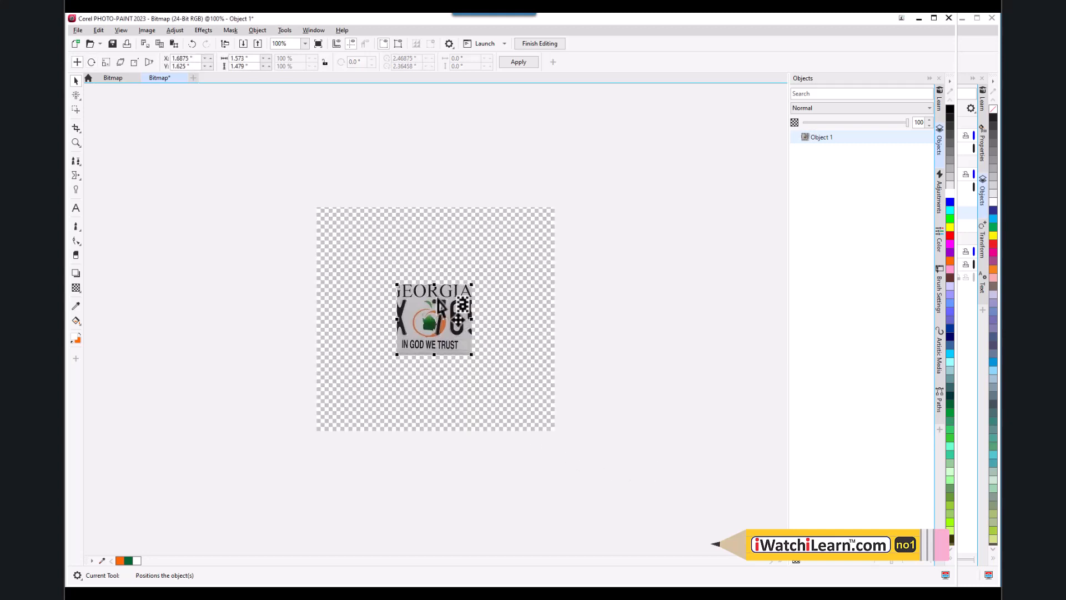
pyautogui.scroll(1, 437, 297)
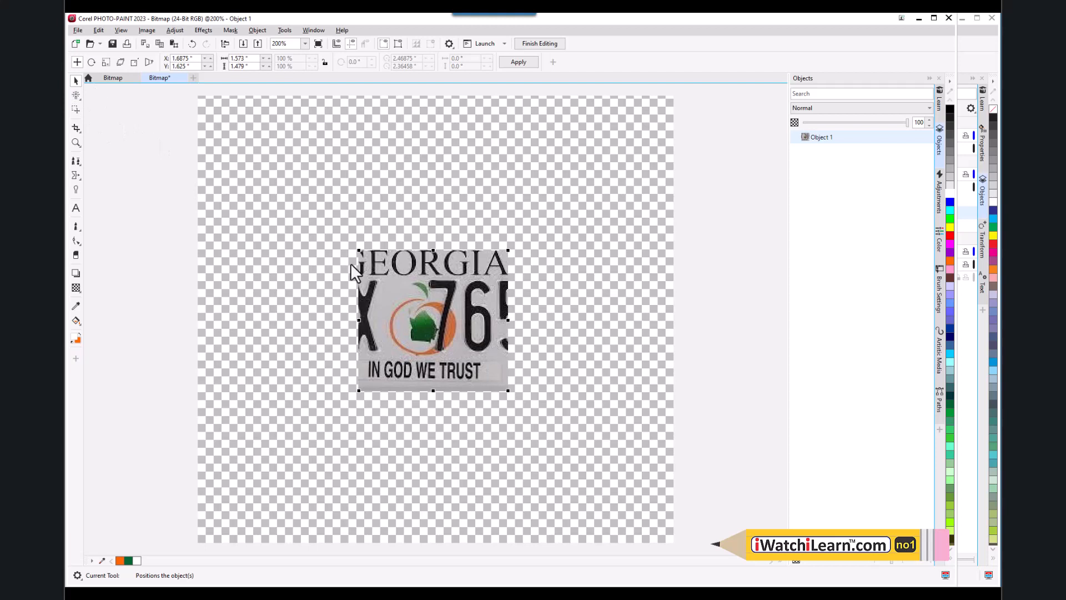
pyautogui.moveTo(405, 313)
pyautogui.mouseDown()
pyautogui.moveTo(421, 317)
pyautogui.moveTo(407, 344)
pyautogui.moveTo(407, 298)
pyautogui.mouseUp()
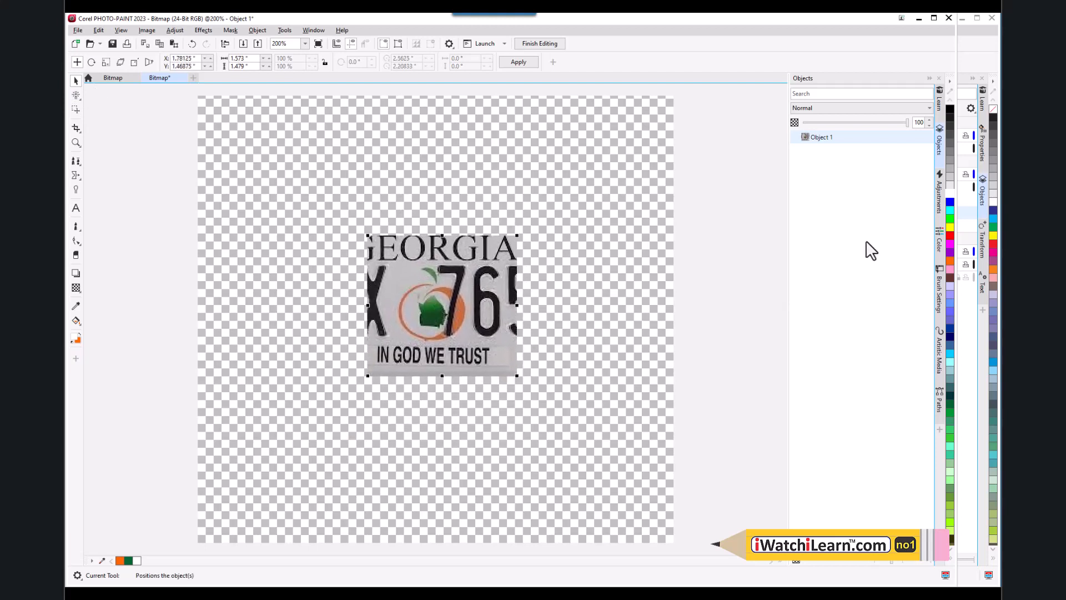
# - Duplicate the license plate object and arrange the two copies one directly above the other near the canvas centre
pyautogui.rightClick(837, 140)
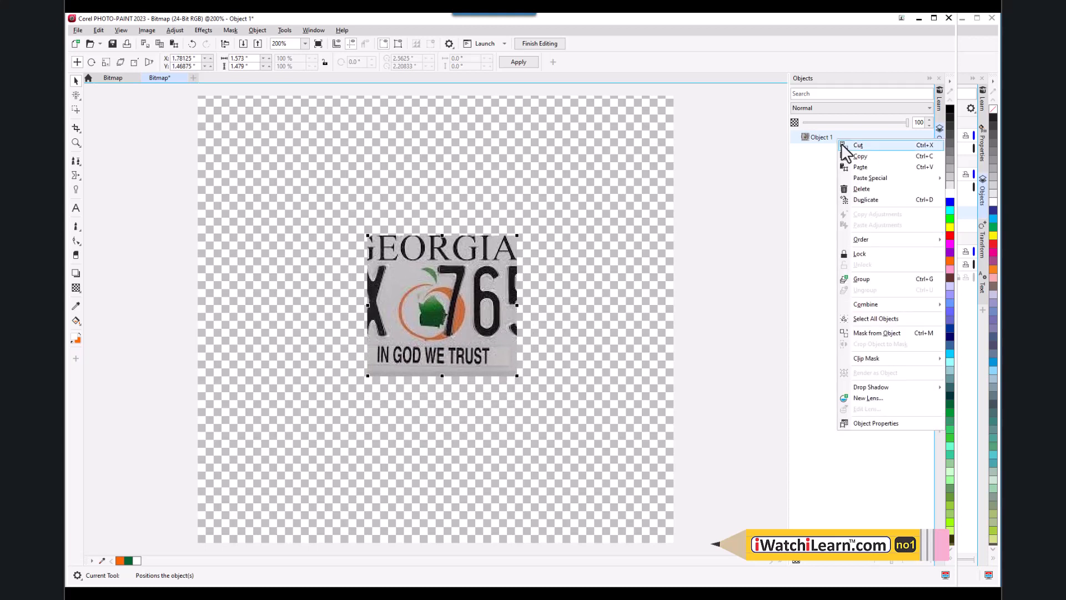
pyautogui.click(867, 202)
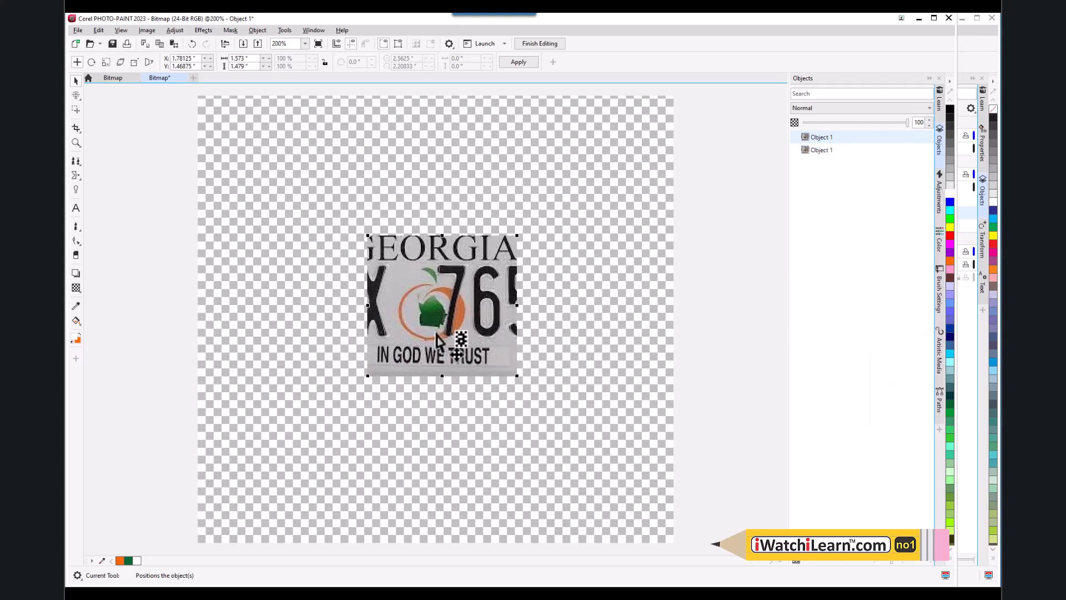
pyautogui.moveTo(435, 331); pyautogui.dragTo(299, 247)
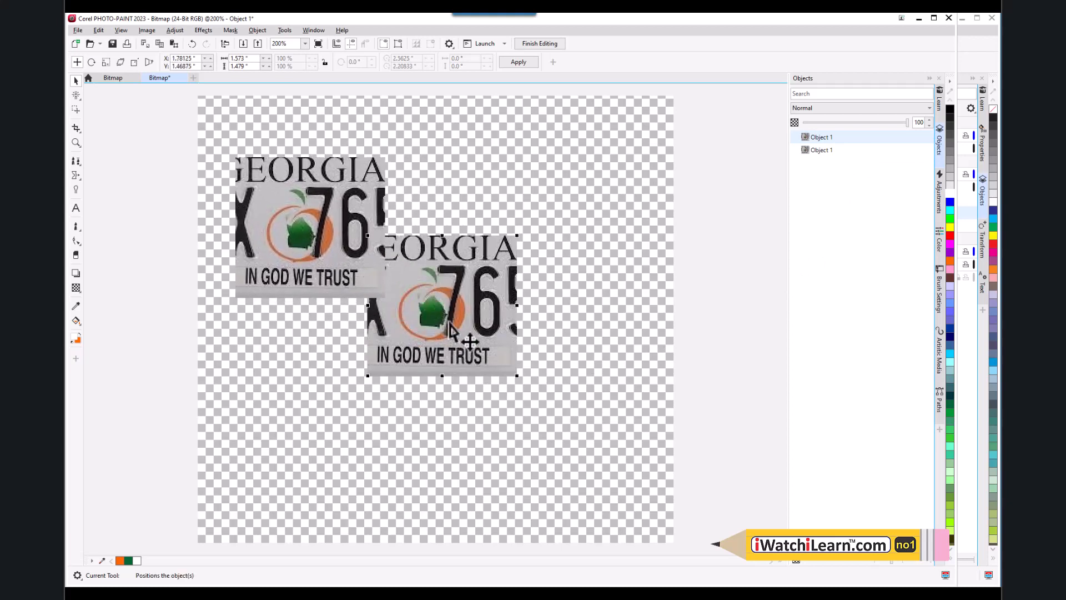
pyautogui.moveTo(452, 315); pyautogui.dragTo(448, 404)
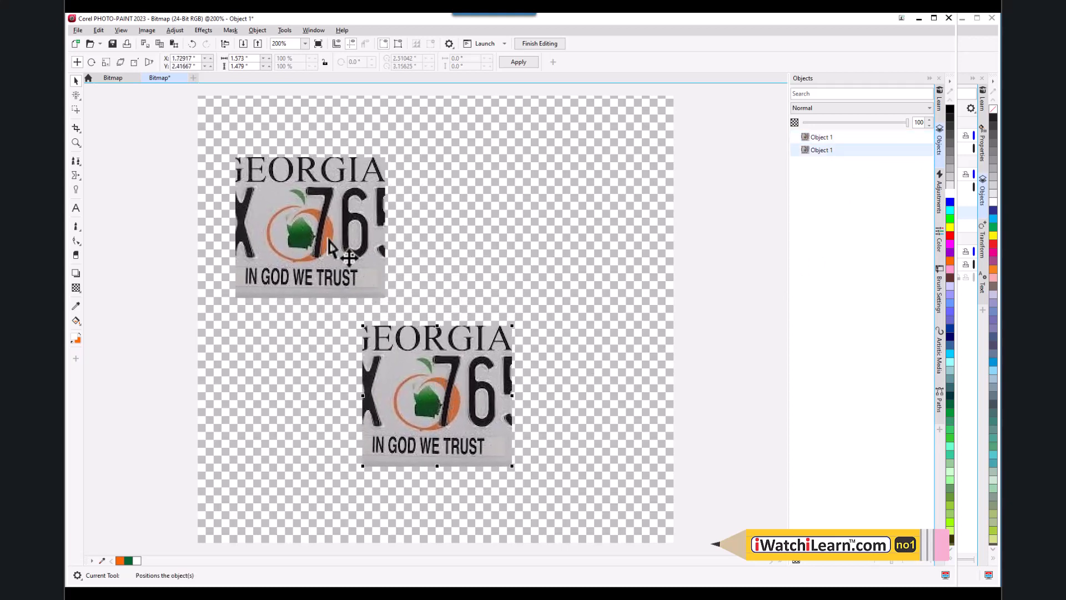
pyautogui.moveTo(332, 238); pyautogui.dragTo(456, 234)
pyautogui.click(448, 386)
pyautogui.moveTo(448, 386); pyautogui.dragTo(456, 364)
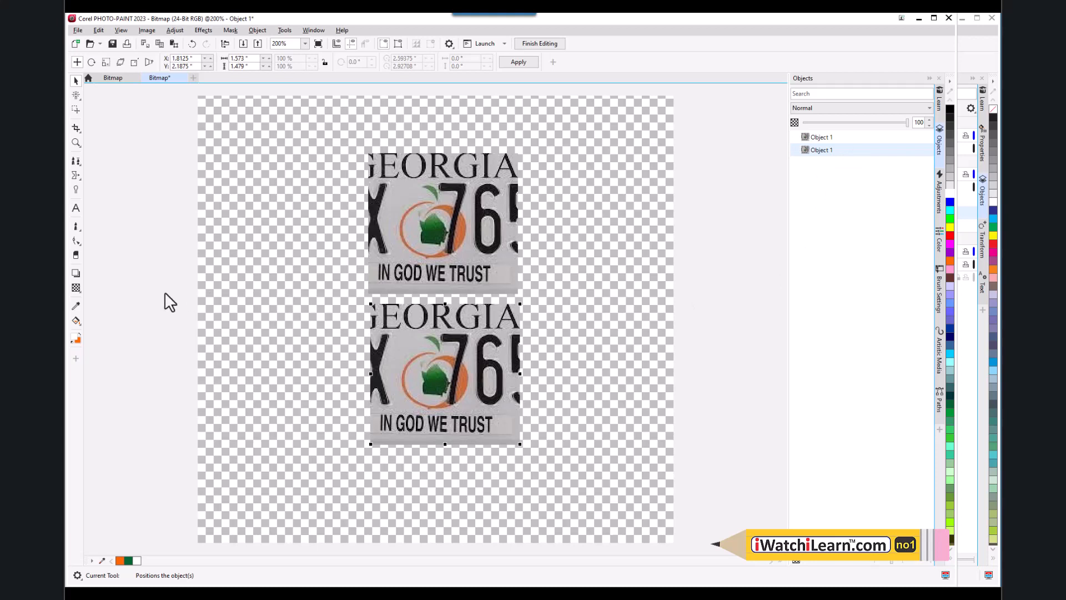
# - With the lower plate object active, try brushing white over the peaches on both plates, and undo the painting
pyautogui.click(76, 226)
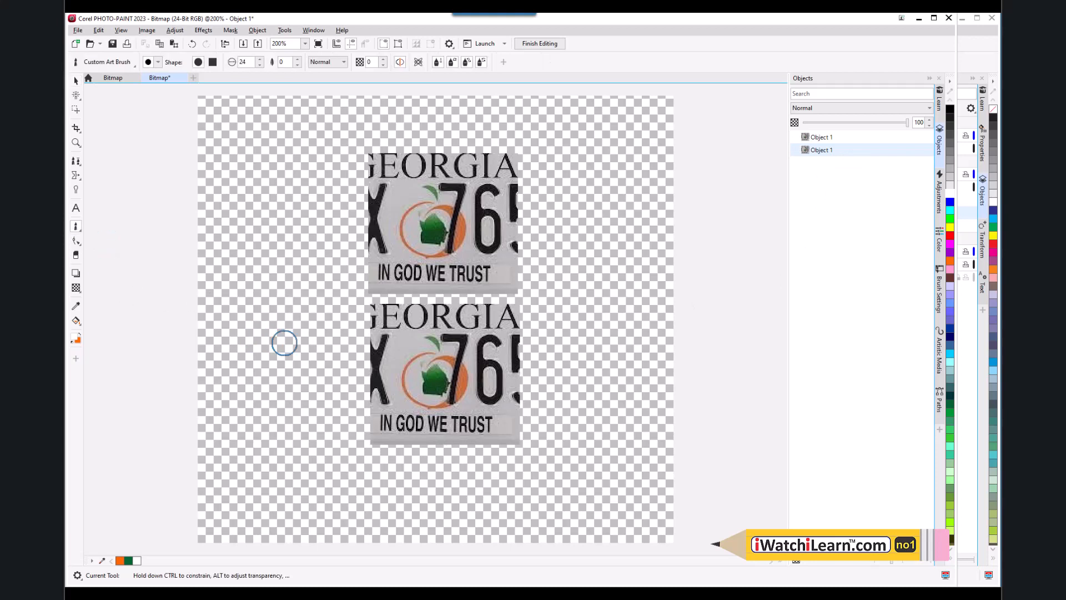
pyautogui.moveTo(419, 373)
pyautogui.mouseDown()
pyautogui.moveTo(447, 361)
pyautogui.moveTo(416, 370)
pyautogui.moveTo(433, 366)
pyautogui.moveTo(424, 361)
pyautogui.moveTo(466, 353)
pyautogui.mouseUp()
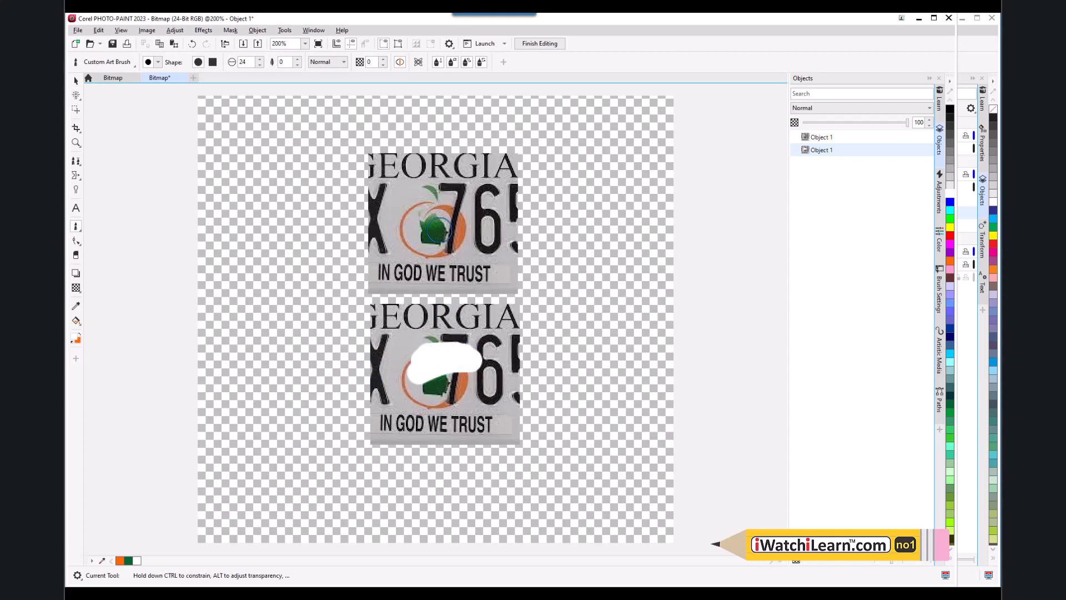
pyautogui.moveTo(439, 230)
pyautogui.mouseDown()
pyautogui.moveTo(472, 224)
pyautogui.moveTo(401, 228)
pyautogui.moveTo(446, 208)
pyautogui.moveTo(434, 232)
pyautogui.moveTo(408, 234)
pyautogui.moveTo(427, 208)
pyautogui.moveTo(454, 202)
pyautogui.moveTo(450, 233)
pyautogui.moveTo(426, 224)
pyautogui.mouseUp()
pyautogui.scroll(1, 440, 224)
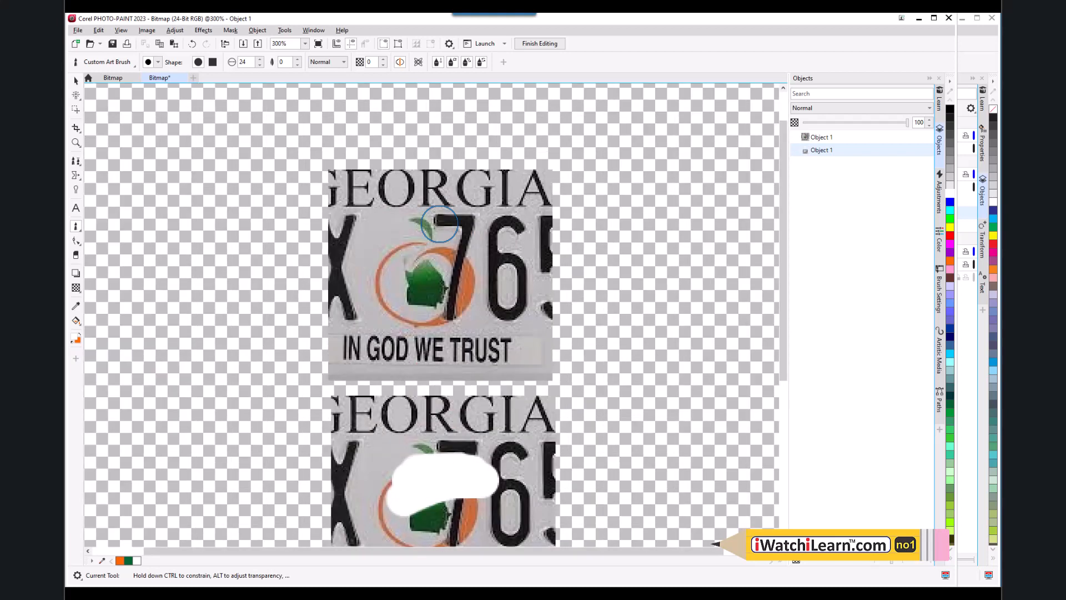
pyautogui.scroll(-1, 440, 224)
pyautogui.scroll(1, 442, 305)
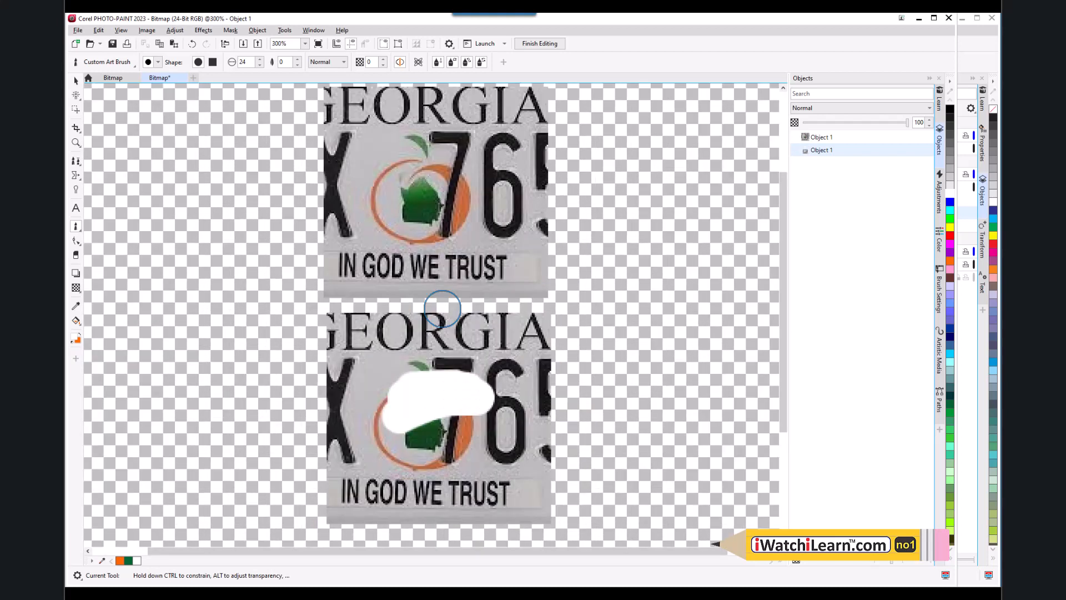
pyautogui.hotkey('ctrl', 'z')
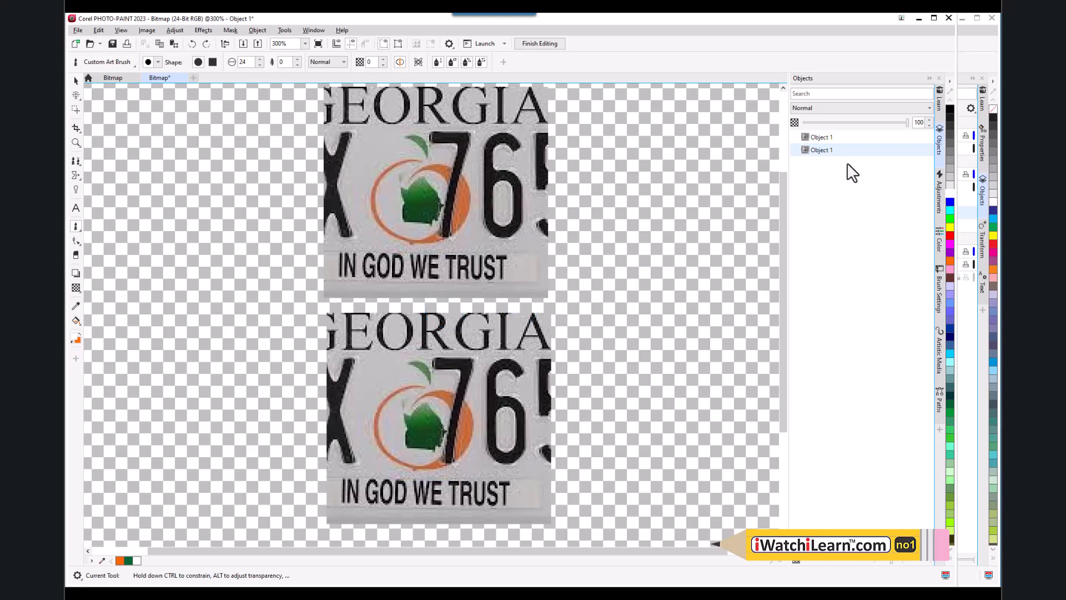
# - Make the upper plate object active, brush white over its peach, and undo the stroke
pyautogui.click(844, 138)
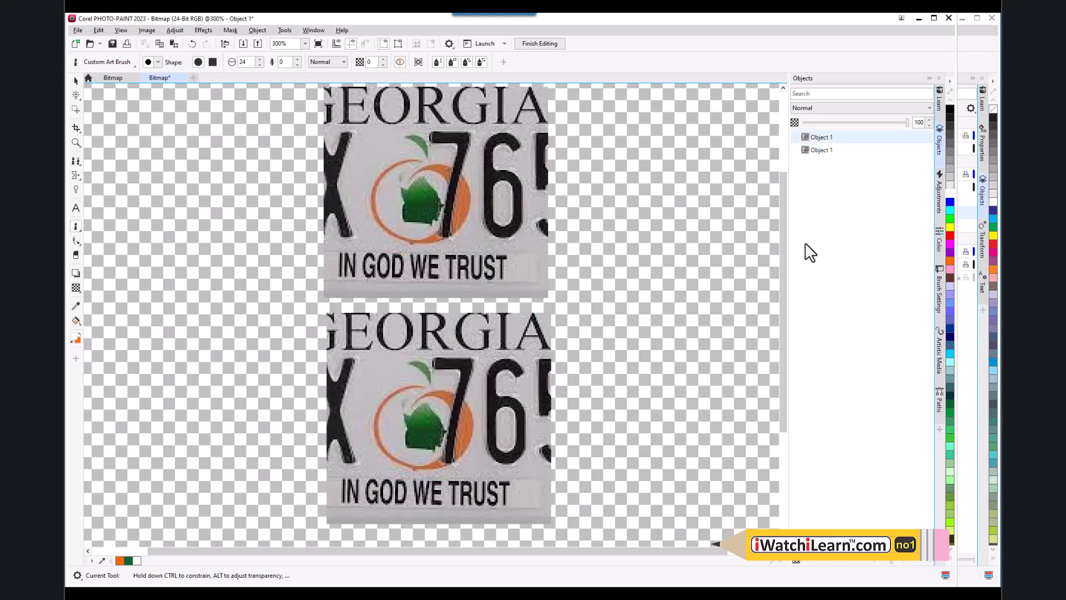
pyautogui.moveTo(479, 192)
pyautogui.mouseDown()
pyautogui.moveTo(398, 198)
pyautogui.moveTo(463, 195)
pyautogui.moveTo(407, 213)
pyautogui.moveTo(403, 199)
pyautogui.moveTo(425, 216)
pyautogui.mouseUp()
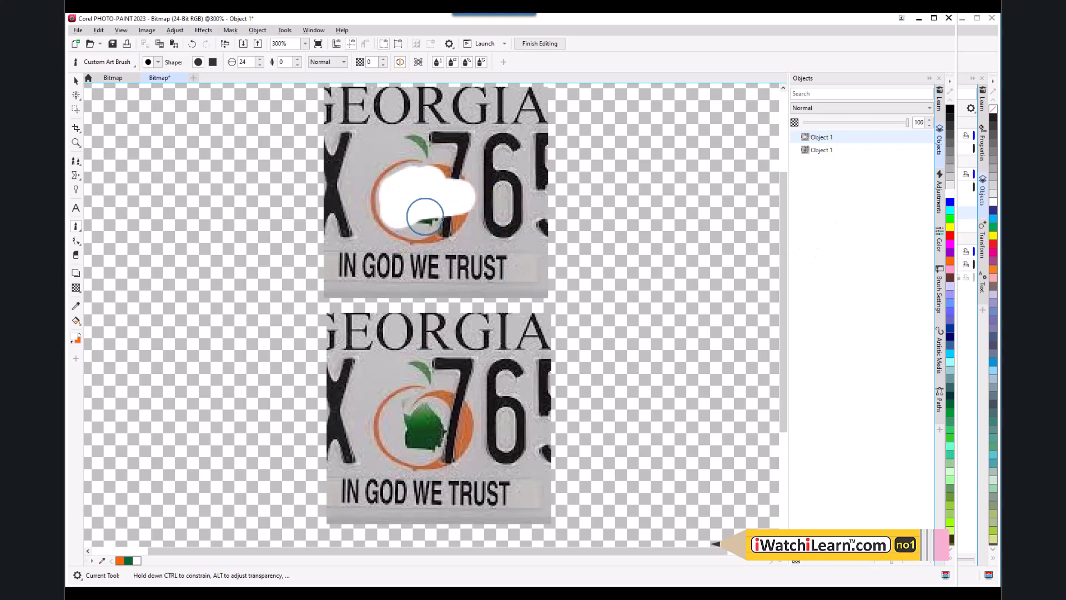
pyautogui.hotkey('ctrl', 'z')
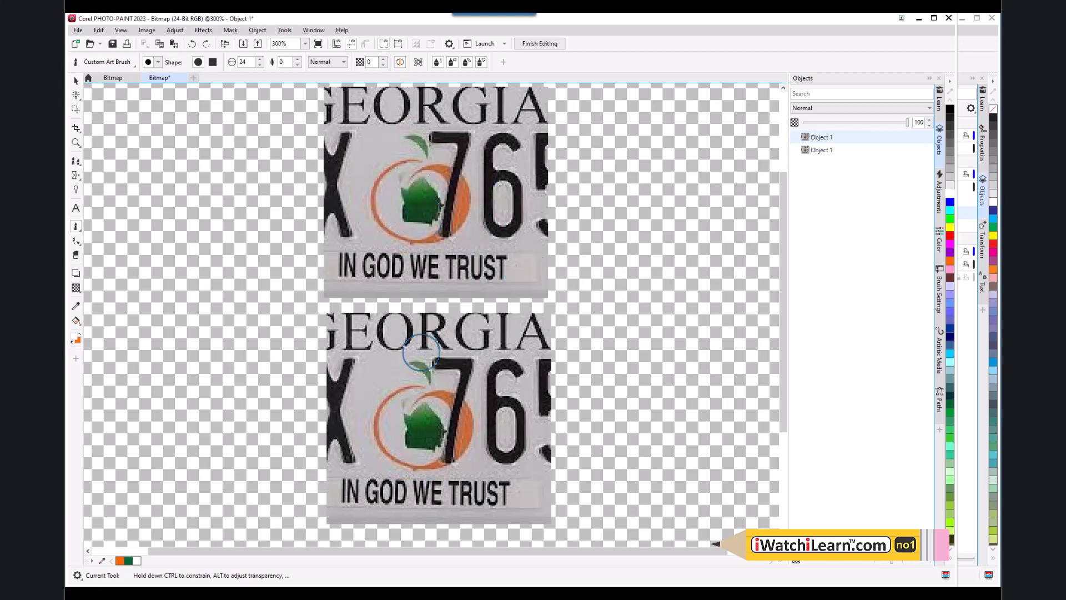
pyautogui.scroll(-2, 423, 360)
pyautogui.scroll(1, 428, 272)
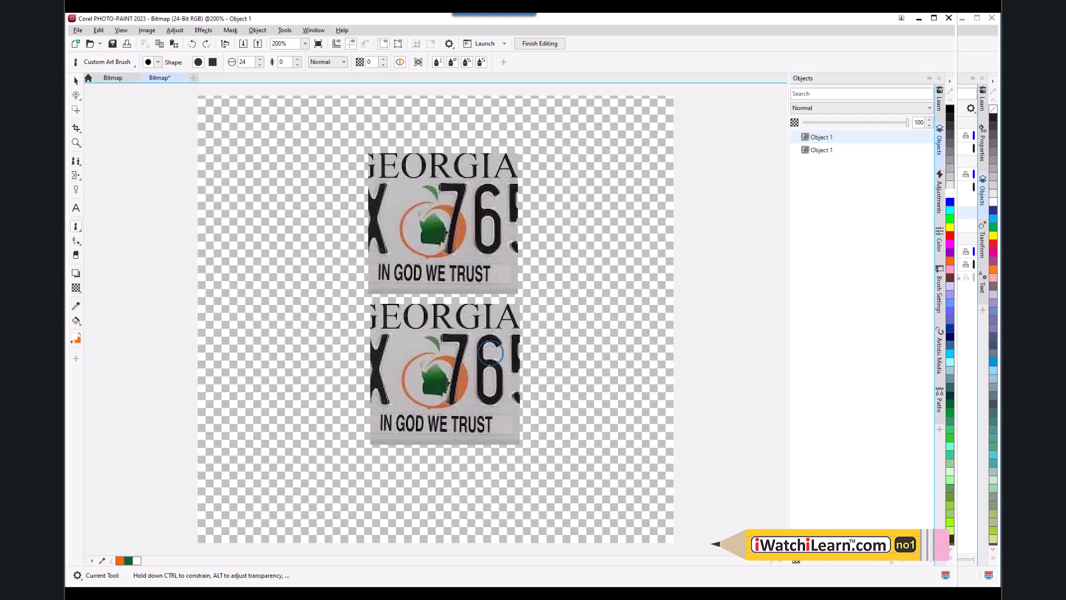
pyautogui.scroll(-1, 434, 298)
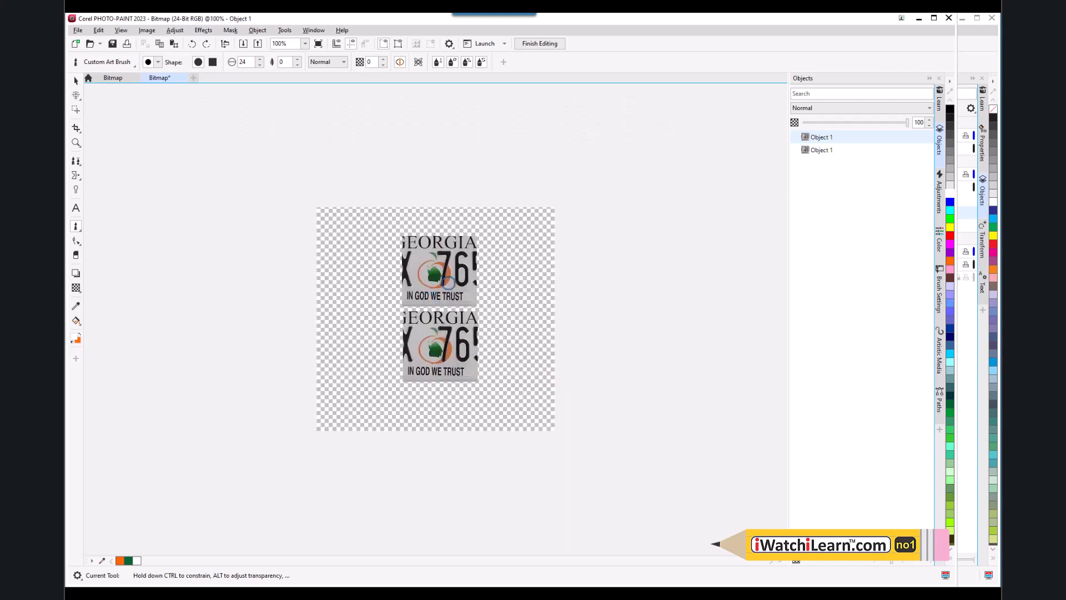
# - Create a new empty object above the plate objects and brush a white blob on it beside the lower plate
pyautogui.scroll(1, 449, 272)
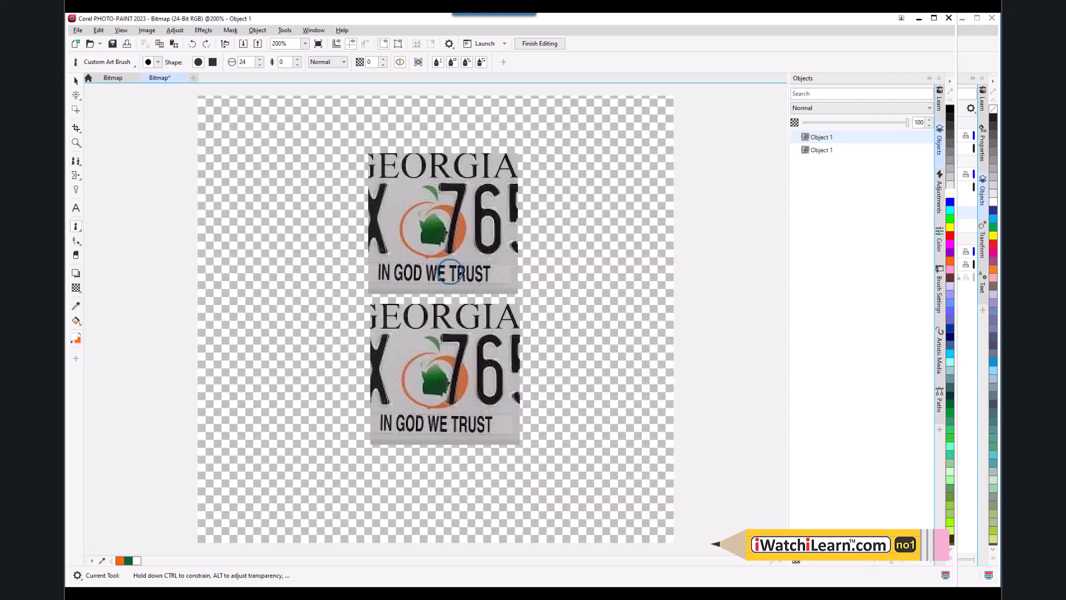
pyautogui.scroll(-1, 450, 269)
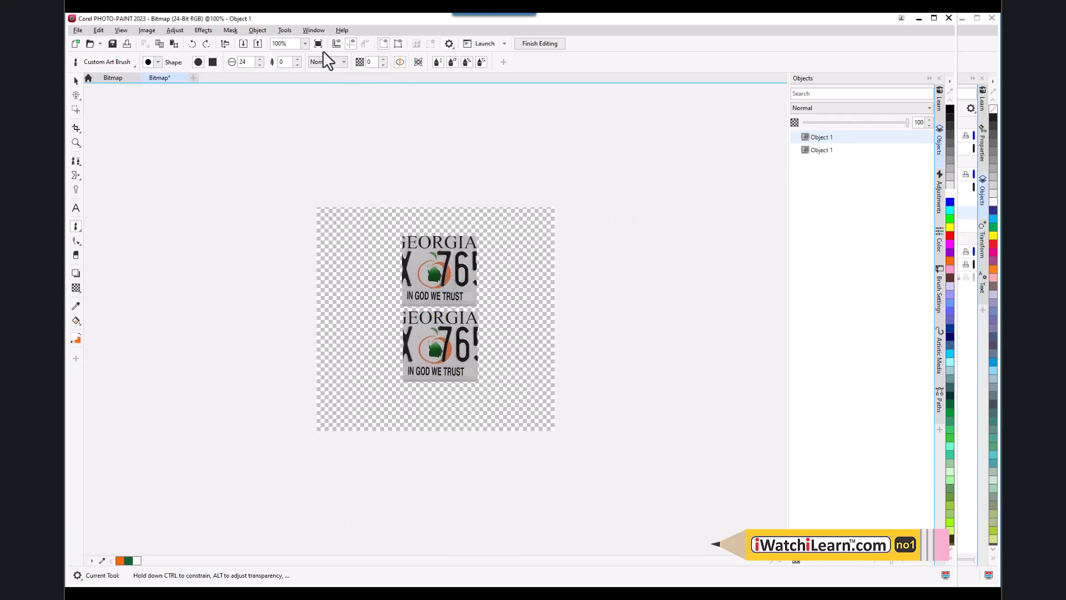
pyautogui.click(828, 154)
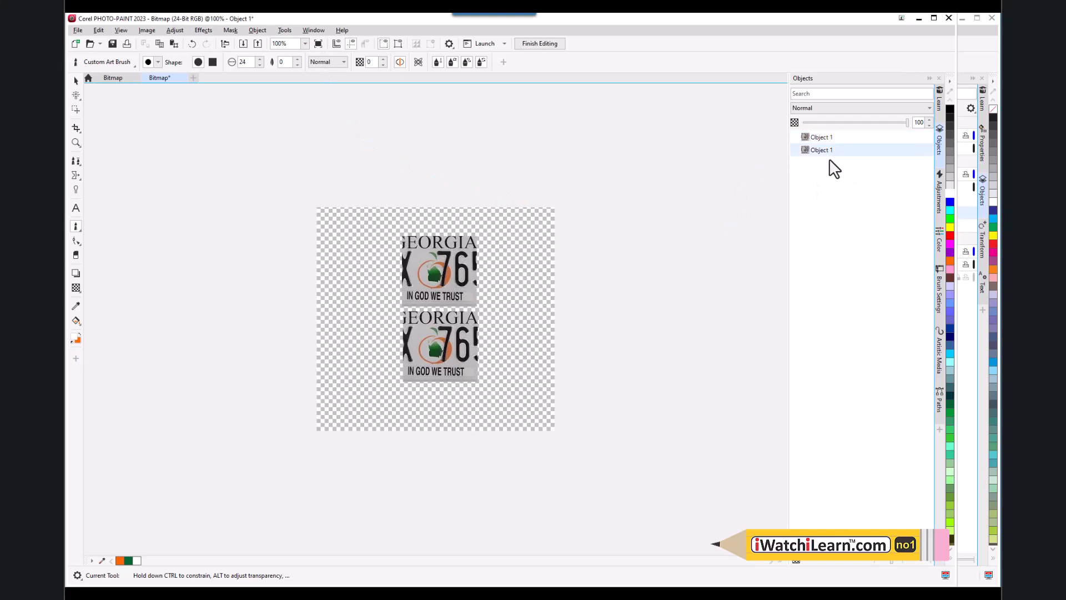
pyautogui.click(821, 138)
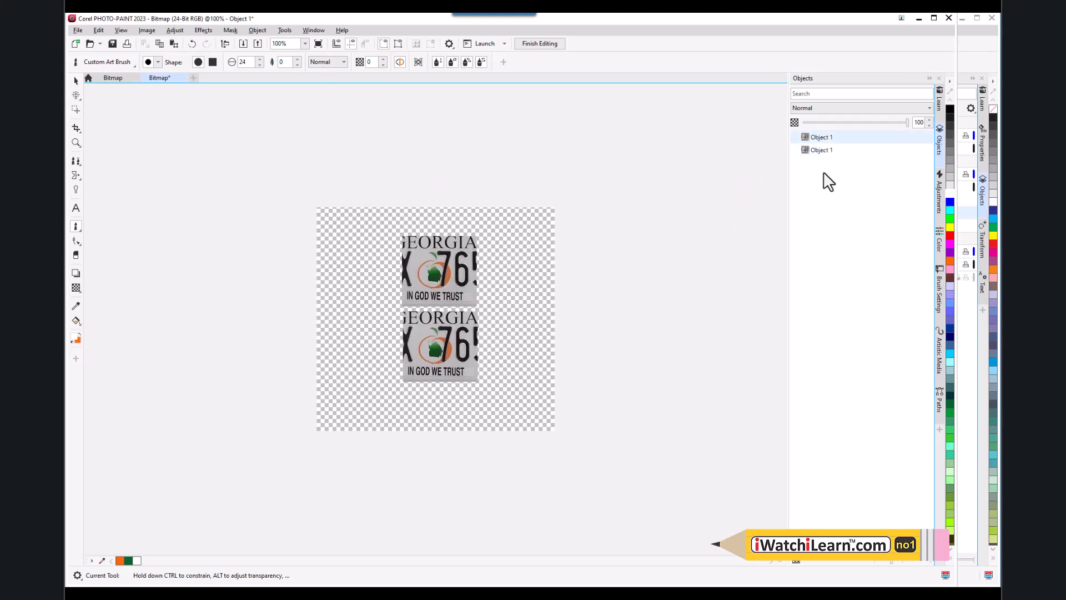
pyautogui.click(257, 31)
pyautogui.moveTo(266, 43)
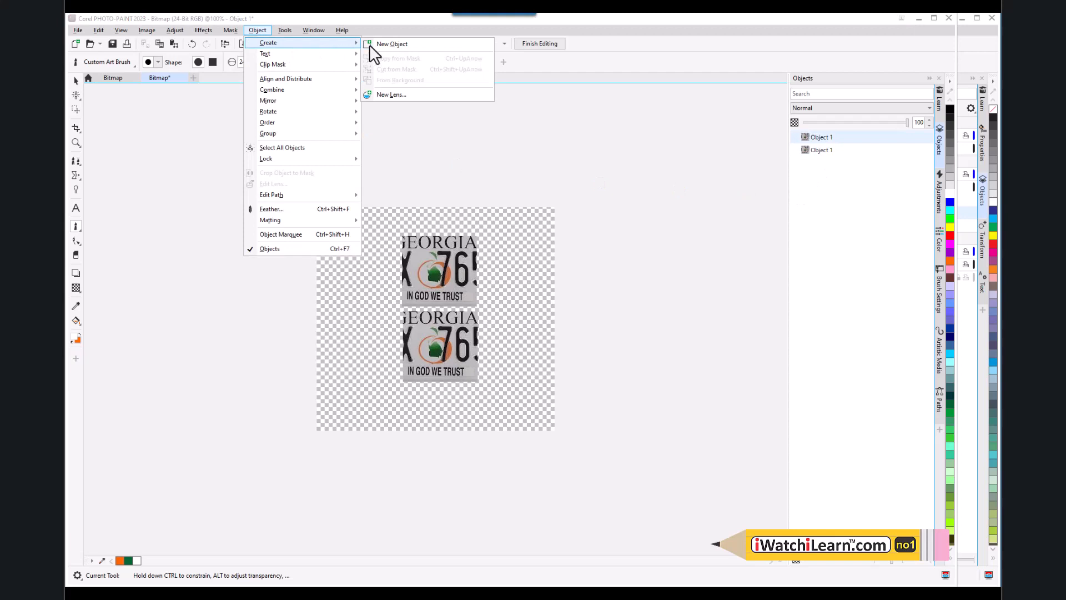
pyautogui.click(387, 45)
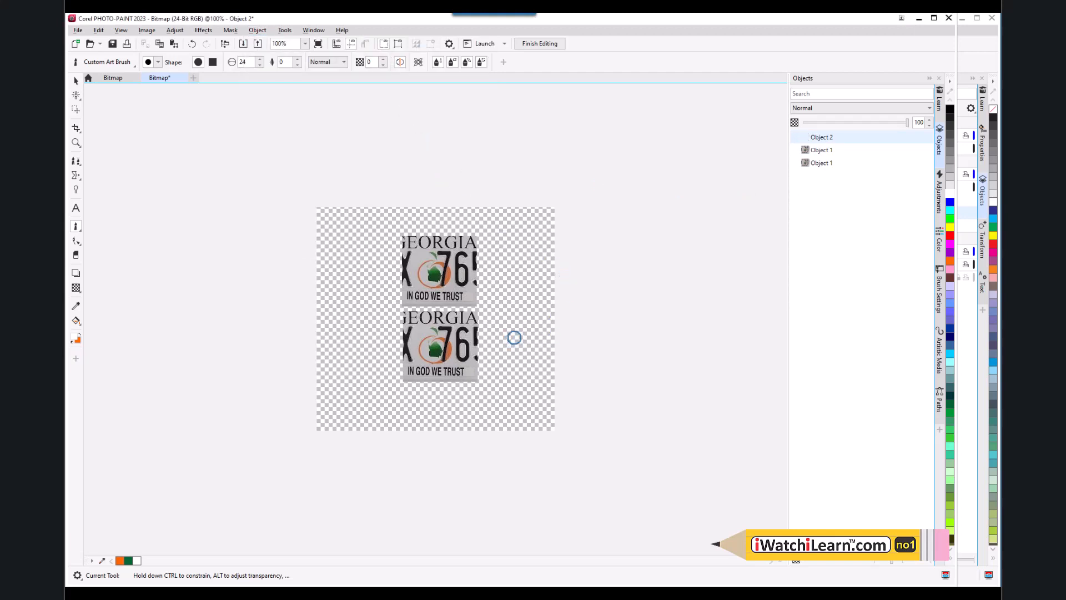
pyautogui.moveTo(514, 337)
pyautogui.mouseDown()
pyautogui.moveTo(534, 356)
pyautogui.moveTo(529, 334)
pyautogui.mouseUp()
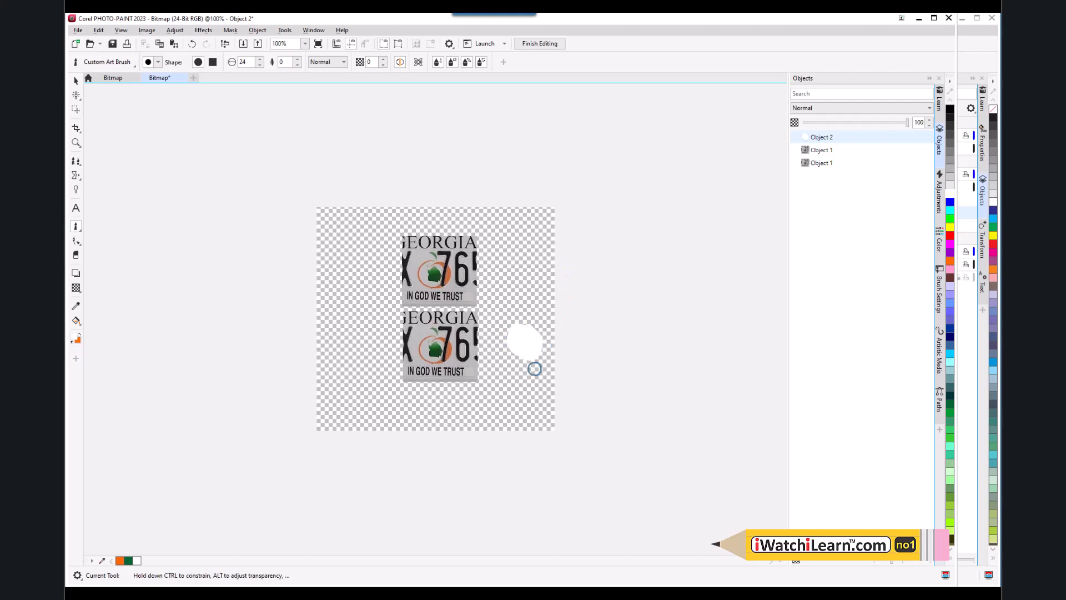
# - Hide and show the white blob object, and lock it against editing
pyautogui.click(77, 84)
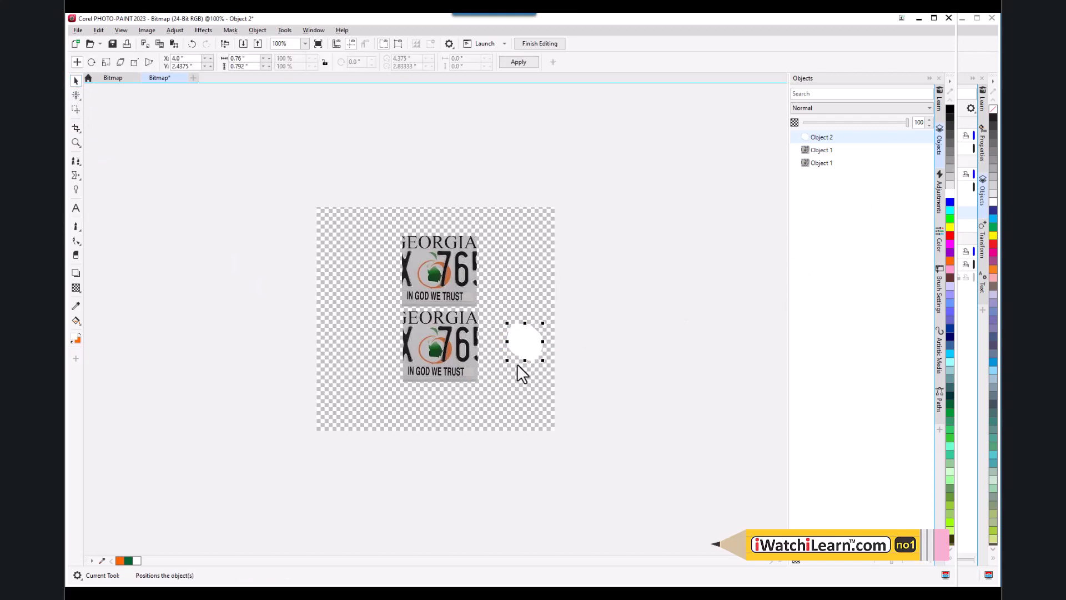
pyautogui.scroll(1, 521, 362)
pyautogui.scroll(-1, 538, 357)
pyautogui.click(920, 136)
pyautogui.click(918, 136)
pyautogui.click(927, 137)
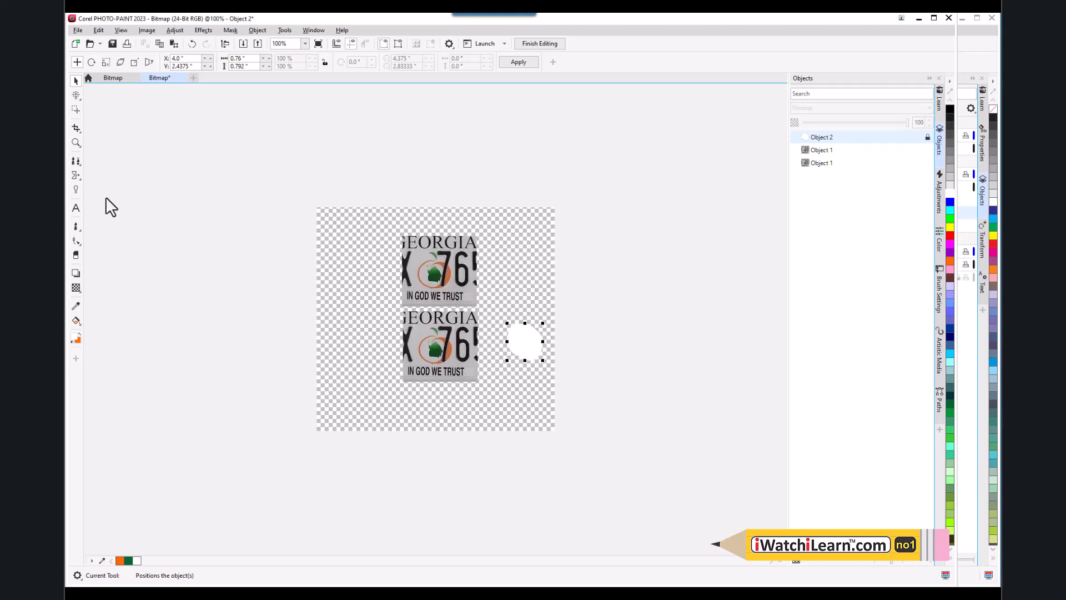
# - Set the brush colour to cyan and try to paint over the locked white blob
pyautogui.click(75, 228)
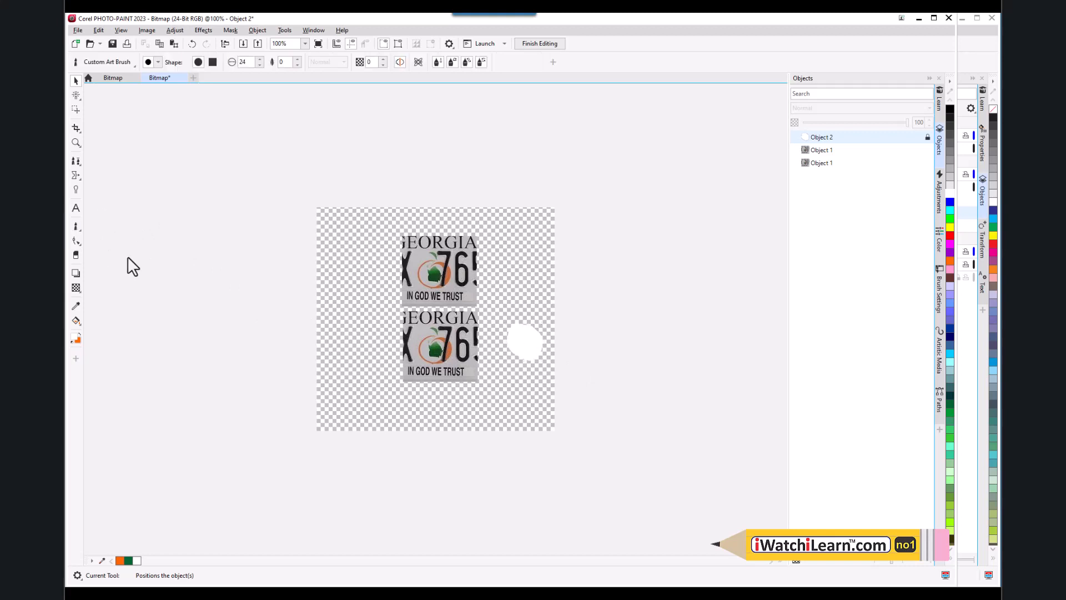
pyautogui.click(950, 355)
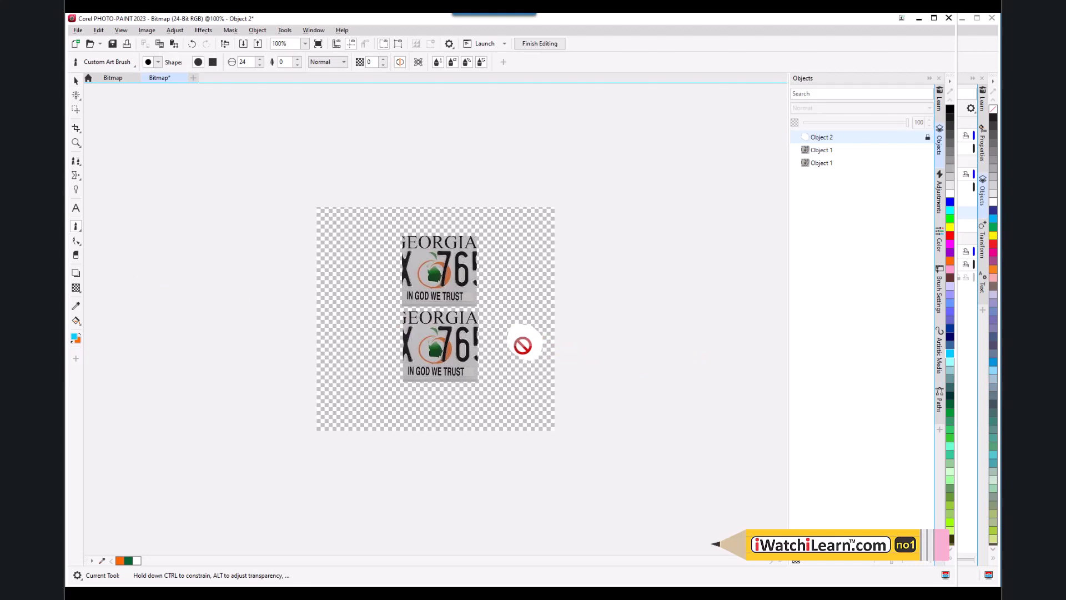
pyautogui.scroll(2, 523, 345)
pyautogui.scroll(-1, 523, 345)
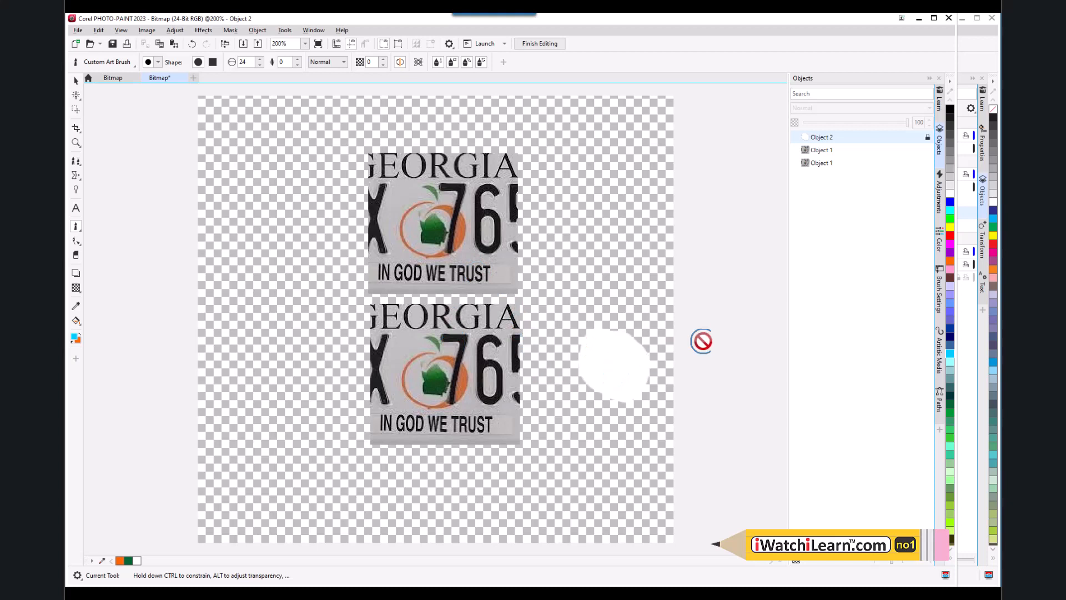
# - Unlock the blob object and brush cyan from the white blob across both license plates
pyautogui.click(928, 138)
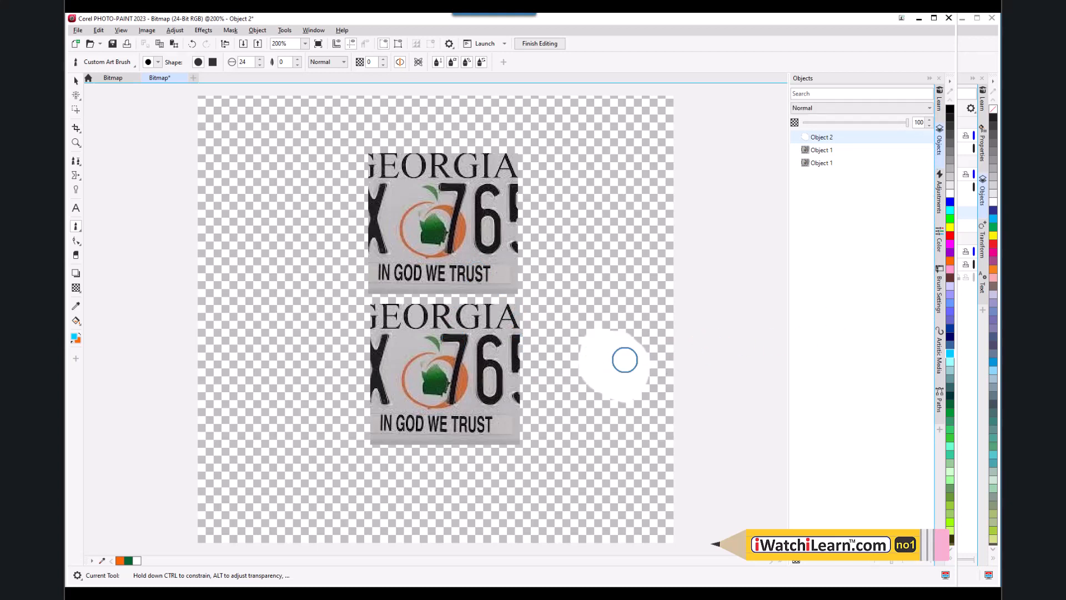
pyautogui.moveTo(621, 360); pyautogui.dragTo(612, 352)
pyautogui.moveTo(448, 240)
pyautogui.mouseDown()
pyautogui.moveTo(433, 353)
pyautogui.moveTo(514, 349)
pyautogui.moveTo(566, 370)
pyautogui.moveTo(589, 366)
pyautogui.moveTo(545, 342)
pyautogui.moveTo(433, 345)
pyautogui.moveTo(462, 265)
pyautogui.mouseUp()
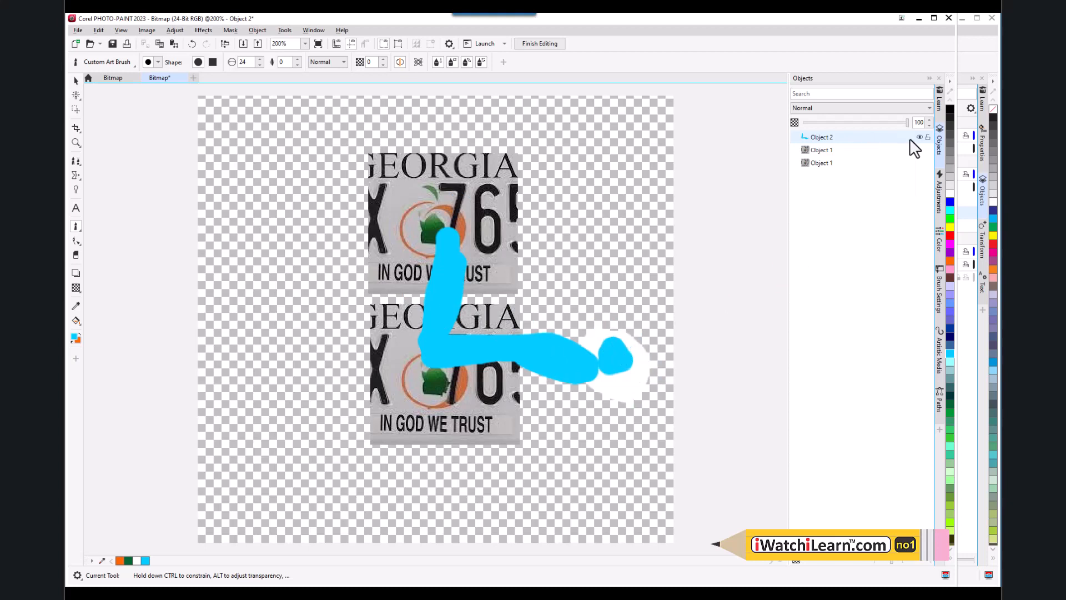
# - Hide and show the cyan-painted object, and delete it from the image
pyautogui.click(920, 137)
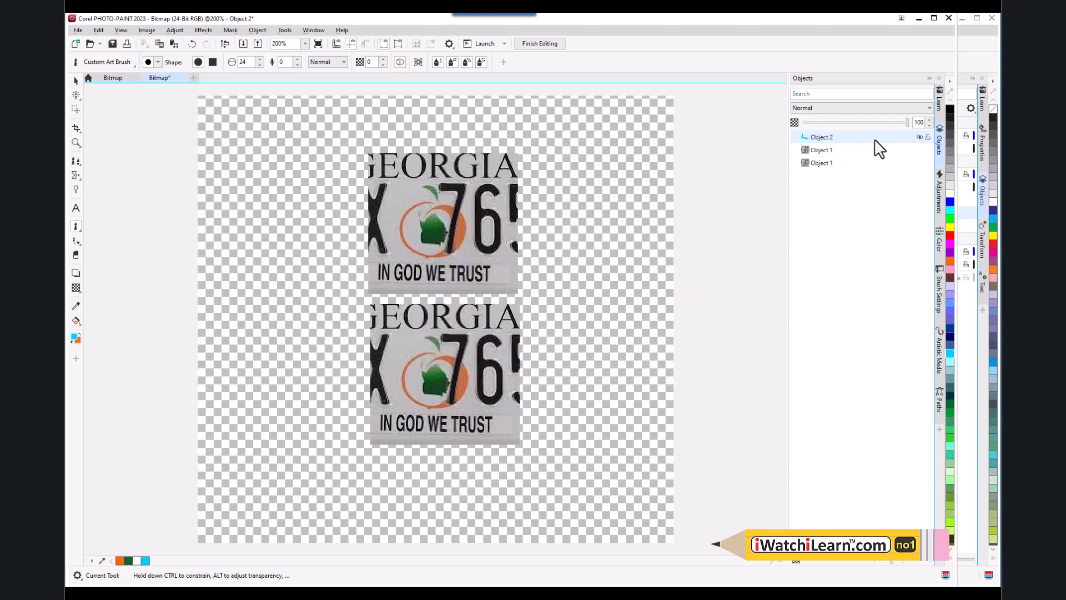
pyautogui.click(920, 137)
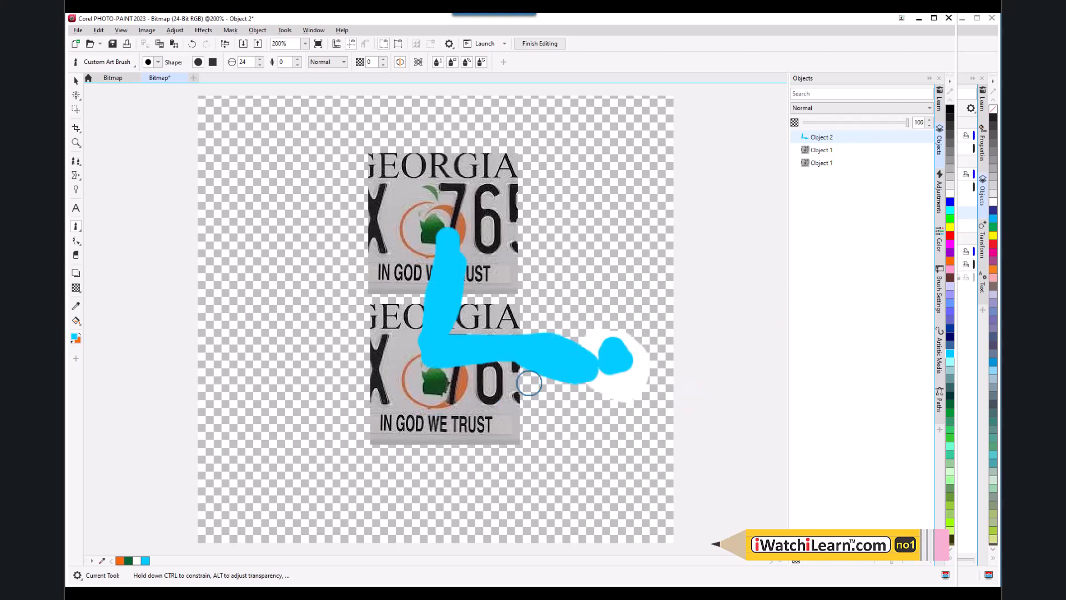
pyautogui.click(76, 84)
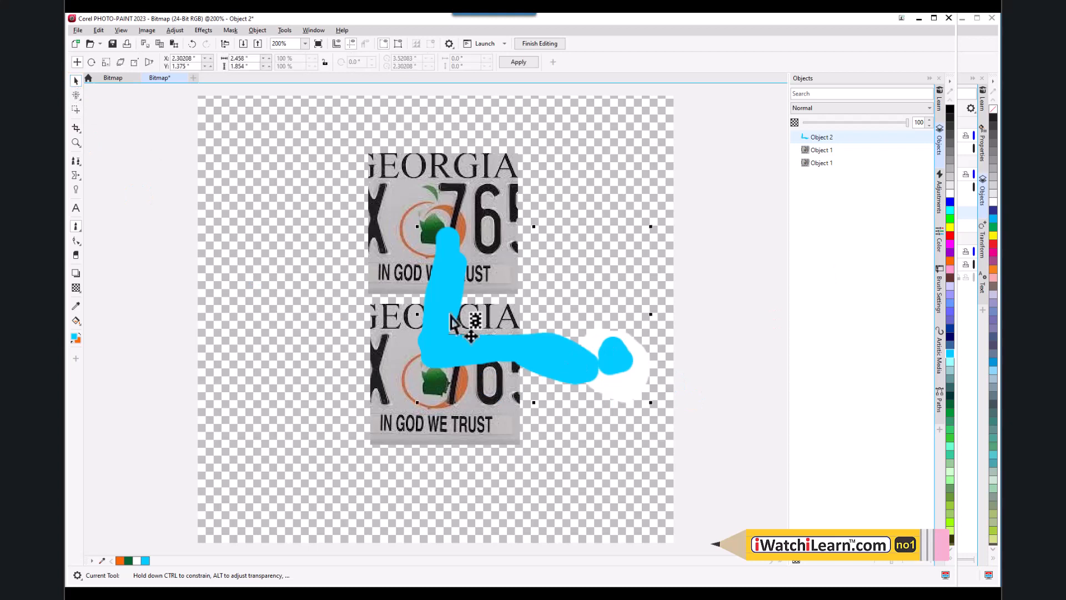
pyautogui.rightClick(860, 148)
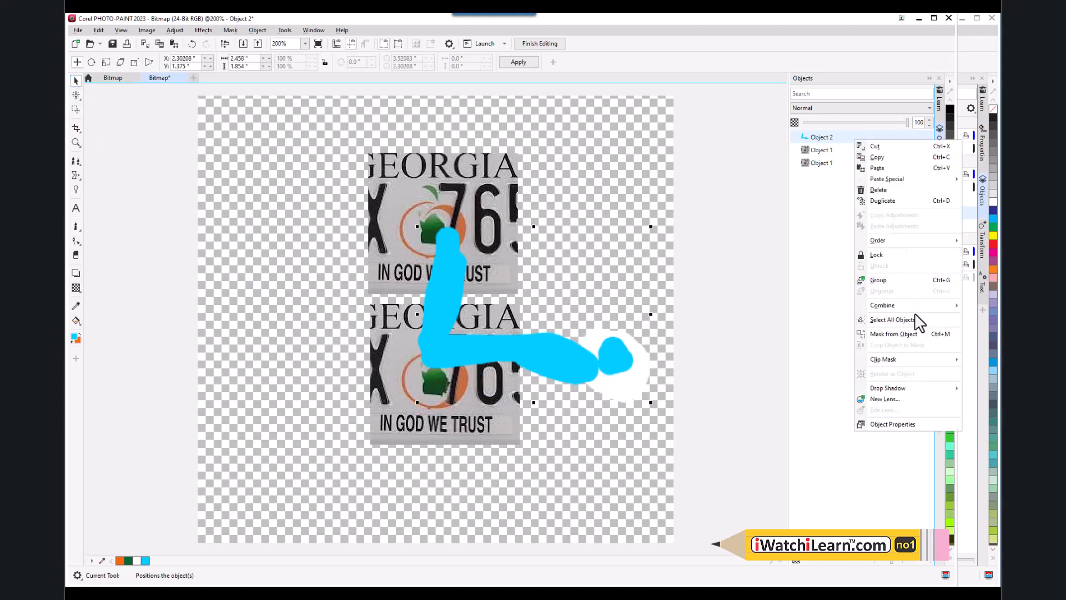
pyautogui.click(878, 190)
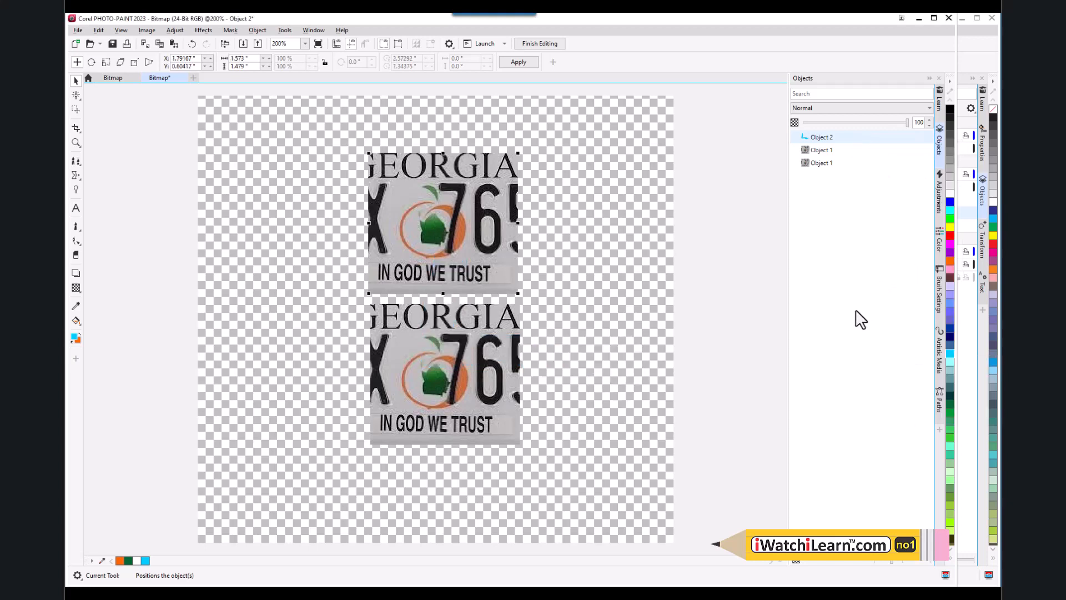
# - Delete the lower license plate object, keeping only the upper copy
pyautogui.click(481, 380)
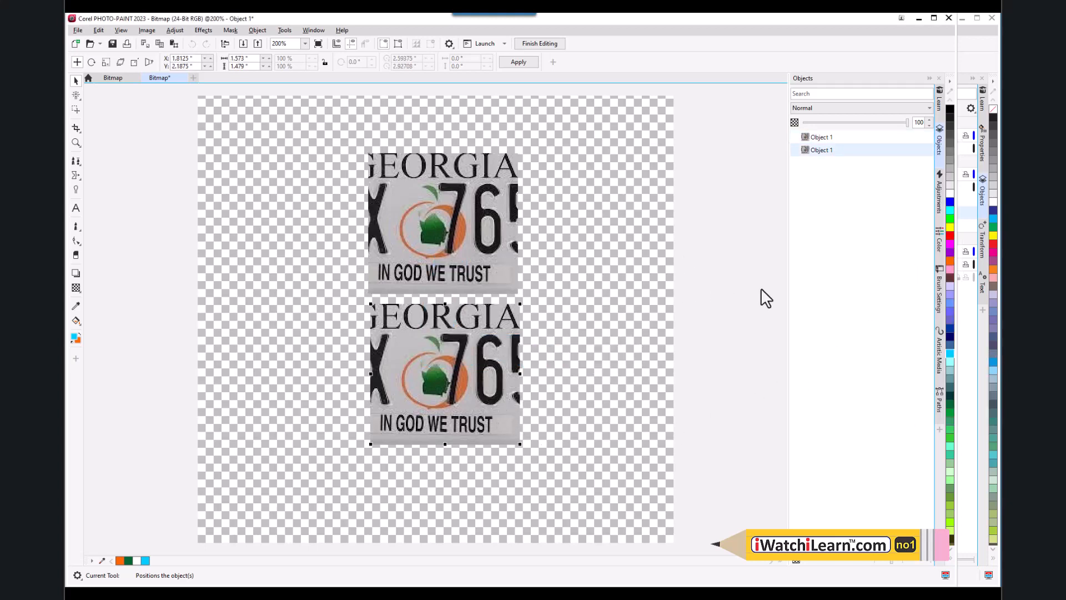
pyautogui.rightClick(865, 152)
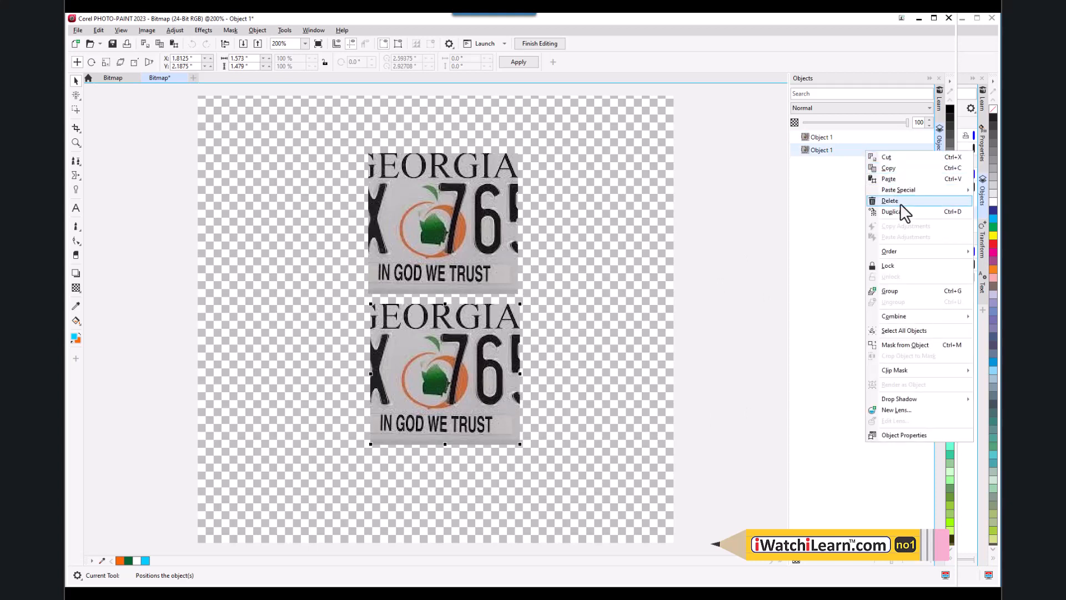
pyautogui.click(895, 201)
# - Display the list of paths and activate the Path tool for drawing on the remaining plate
pyautogui.scroll(2, 463, 222)
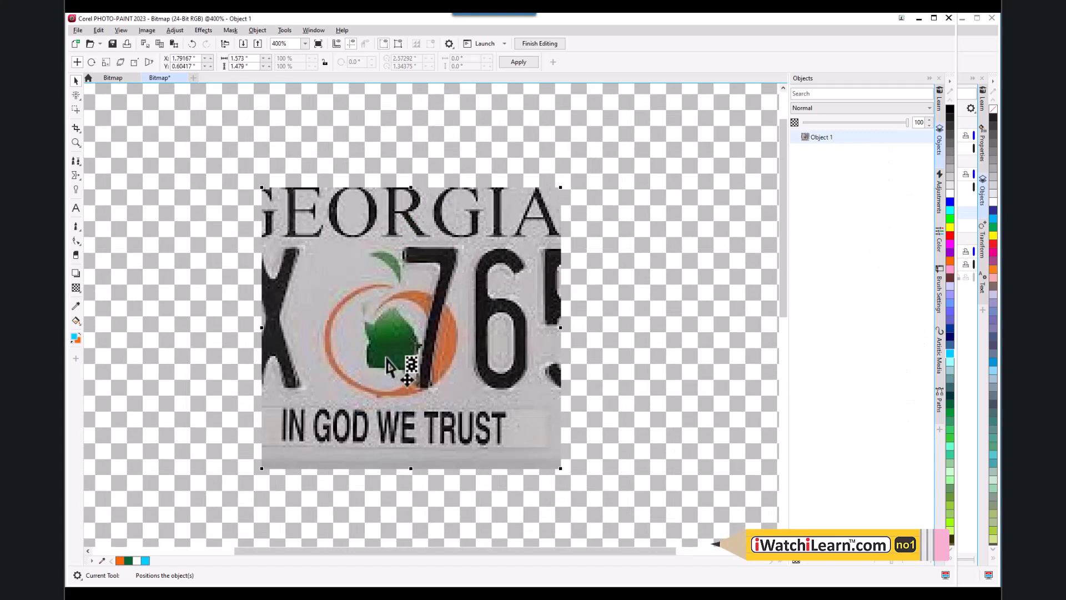
pyautogui.scroll(1, 390, 358)
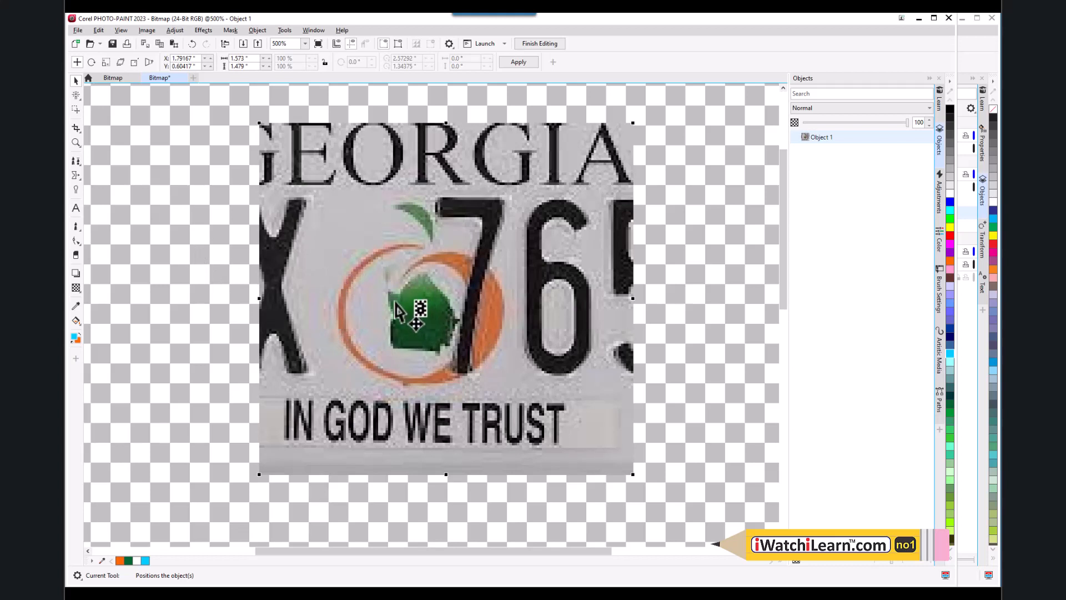
pyautogui.click(81, 247)
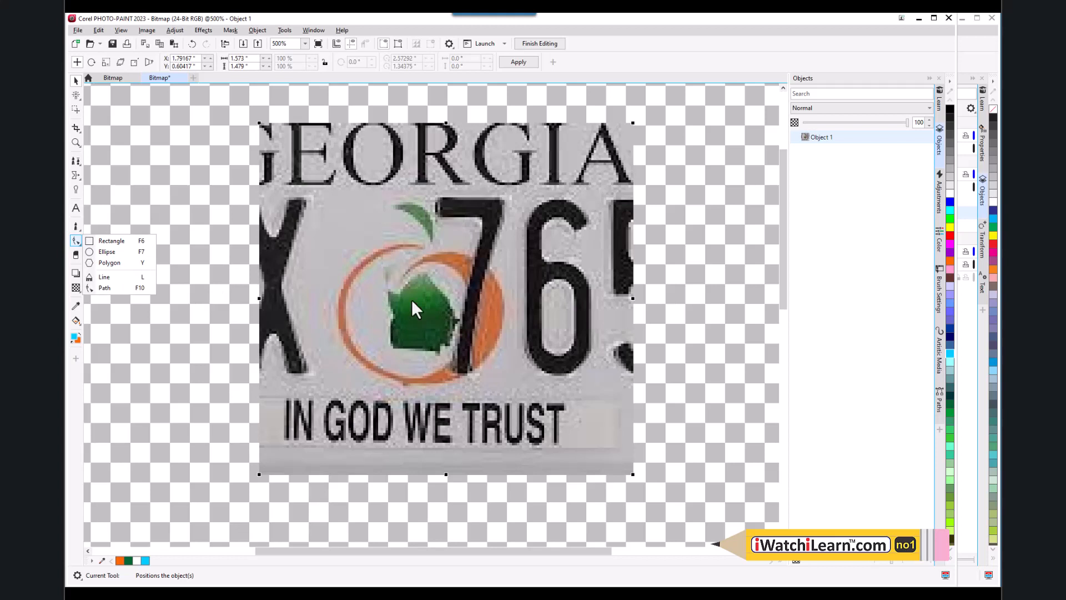
pyautogui.click(938, 402)
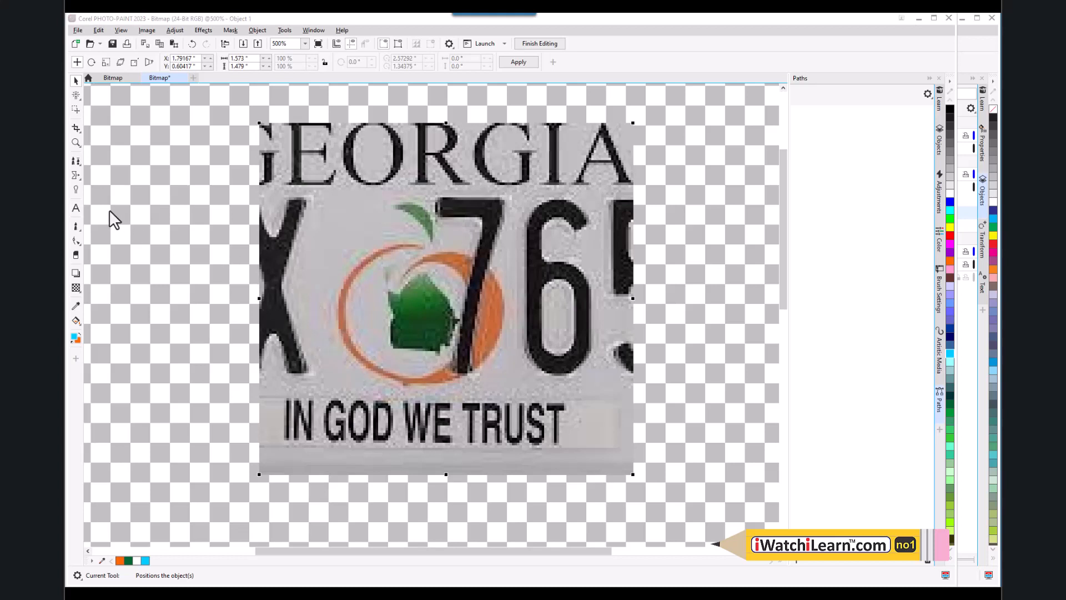
pyautogui.click(76, 243)
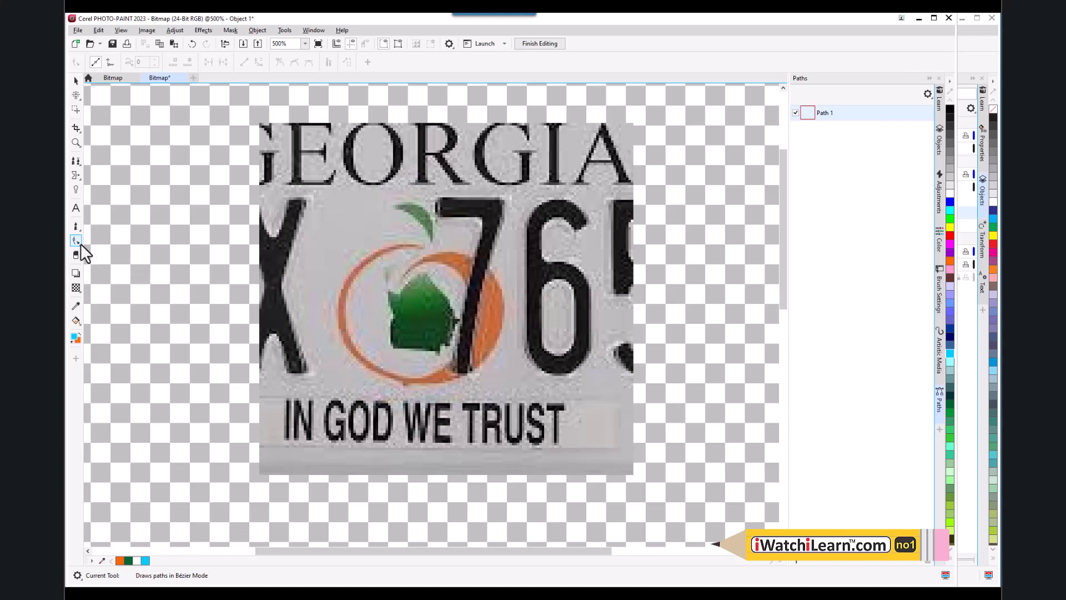
# - Draw a short diagonal cyan line inside the peach outline with the Line tool
pyautogui.click(81, 244)
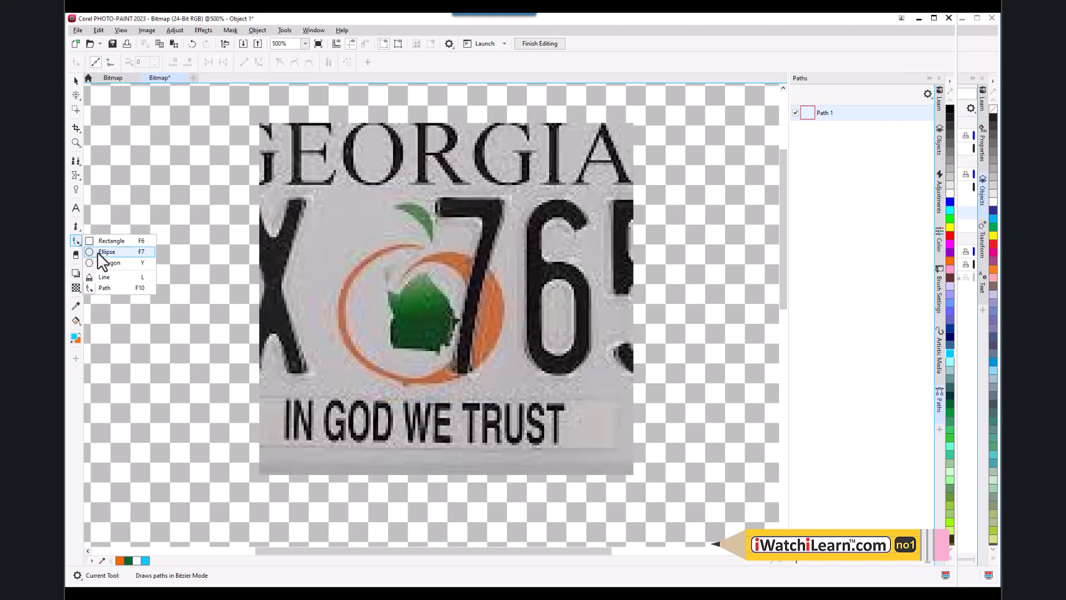
pyautogui.click(116, 274)
pyautogui.moveTo(364, 308); pyautogui.dragTo(386, 284)
# - Draw a chain of joined cyan lines around the peach's right side and back, ending at its left edge
pyautogui.click(401, 221)
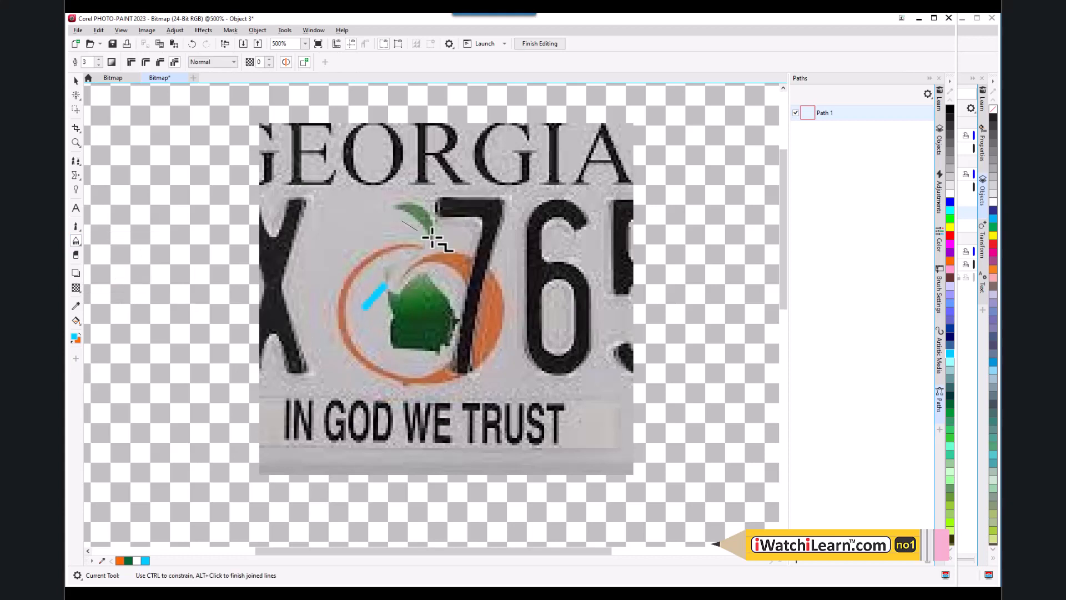
pyautogui.click(498, 243)
pyautogui.click(528, 307)
pyautogui.click(454, 375)
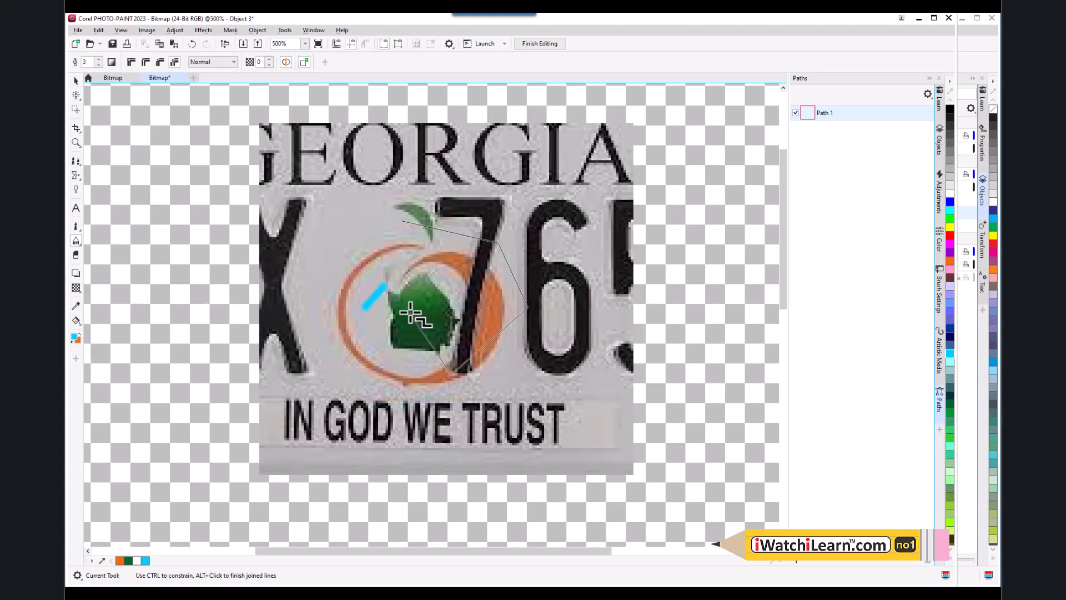
pyautogui.click(409, 309)
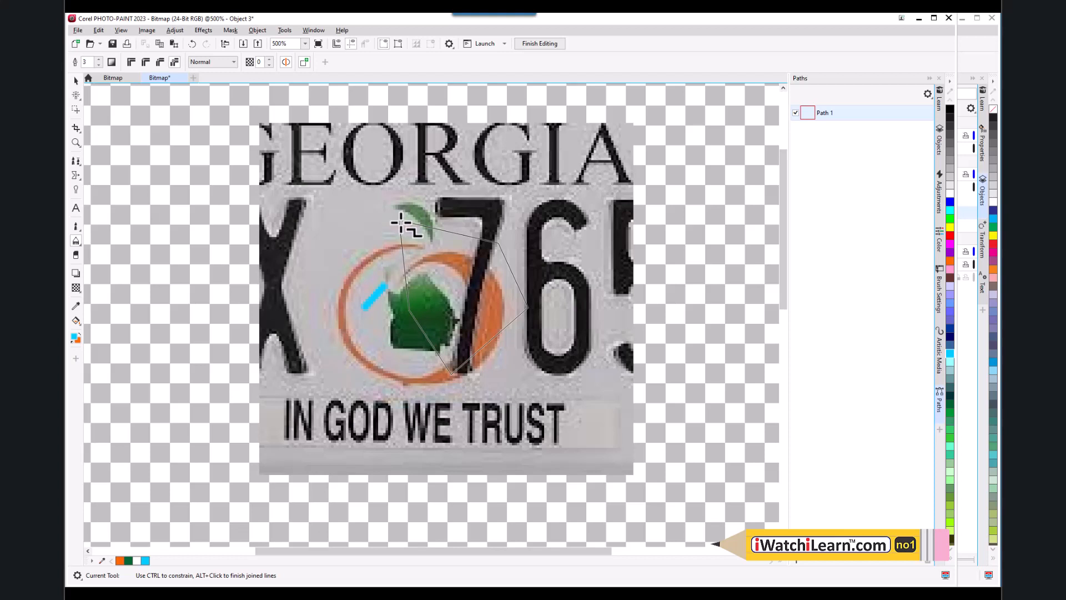
pyautogui.click(400, 221)
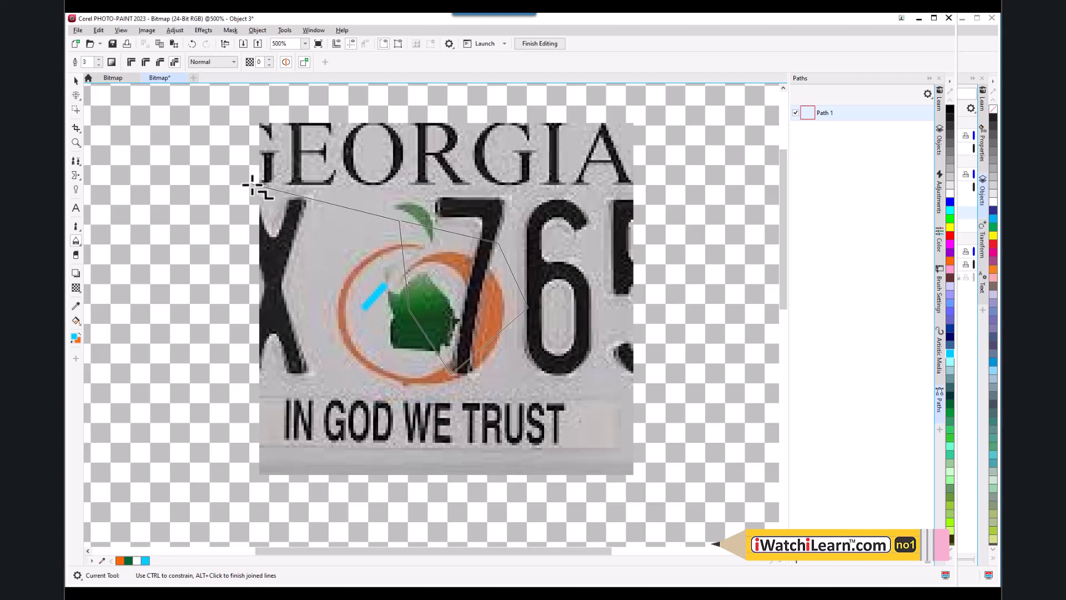
pyautogui.click(379, 231)
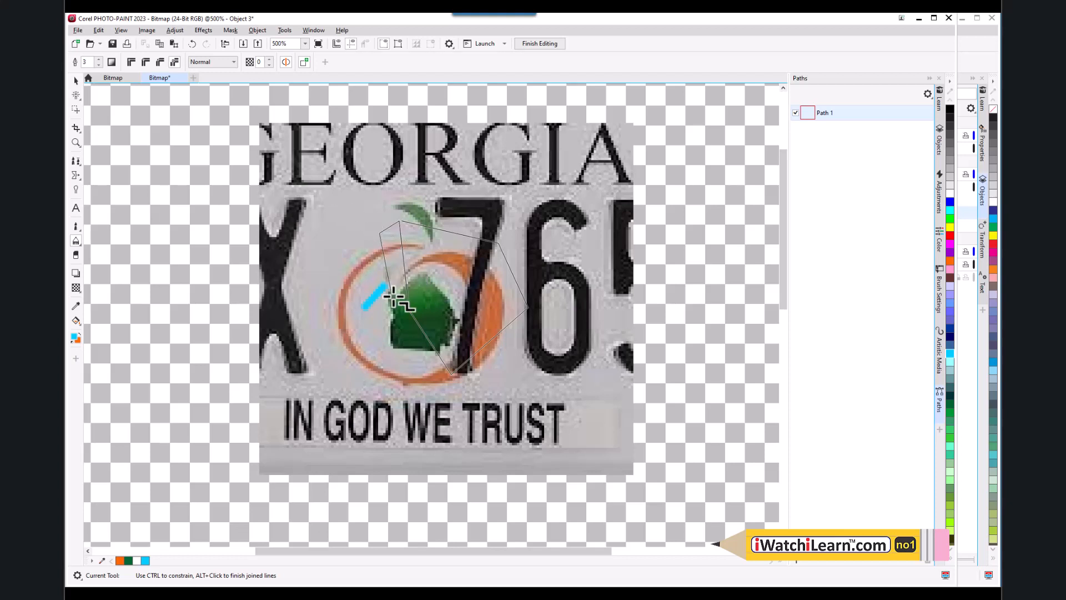
pyautogui.keyDown('alt'); pyautogui.click(340, 305); pyautogui.keyUp('alt')
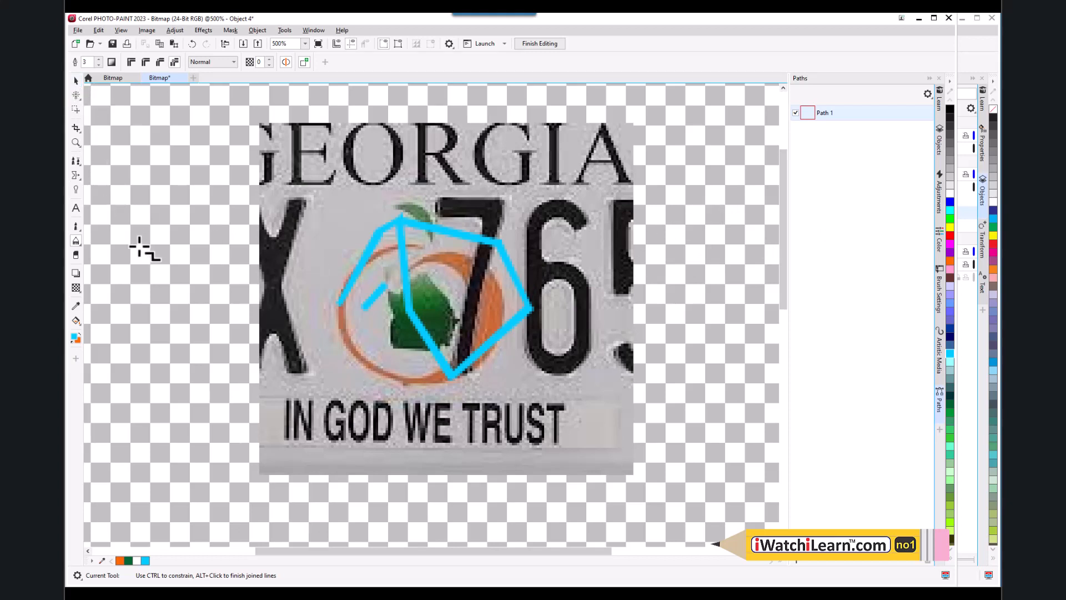
# - Reposition the chain of joined cyan lines slightly higher and shift the short diagonal line toward the green Georgia shape
pyautogui.click(81, 245)
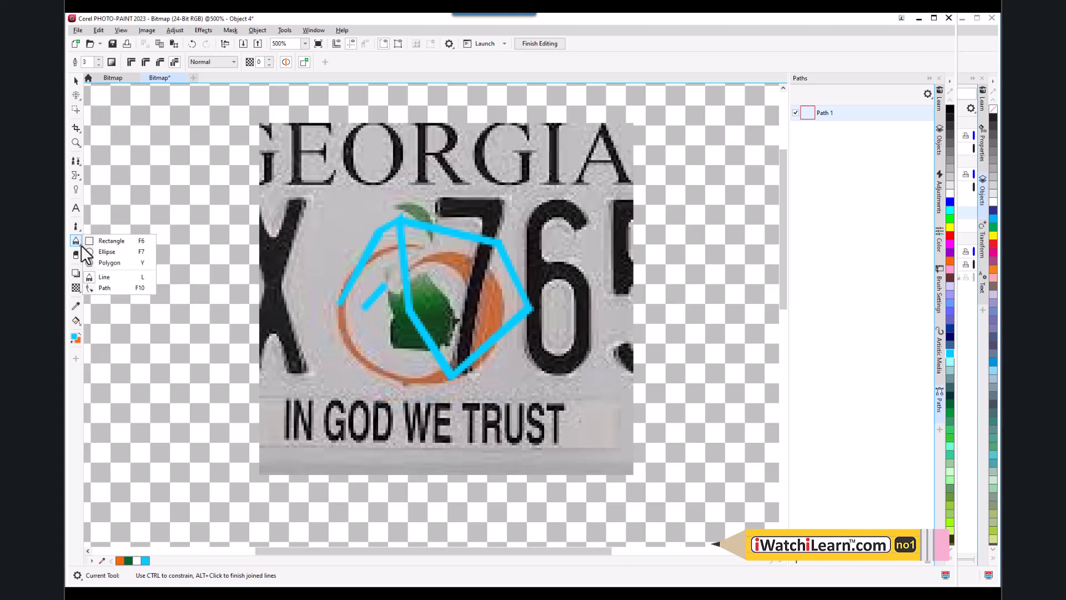
pyautogui.click(107, 288)
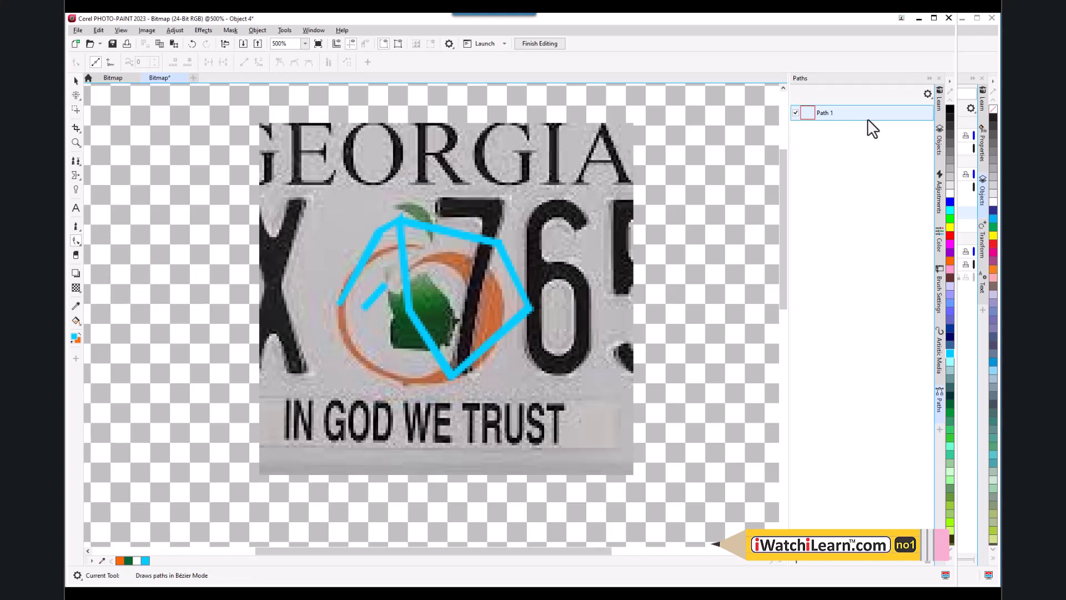
pyautogui.click(796, 114)
pyautogui.click(76, 80)
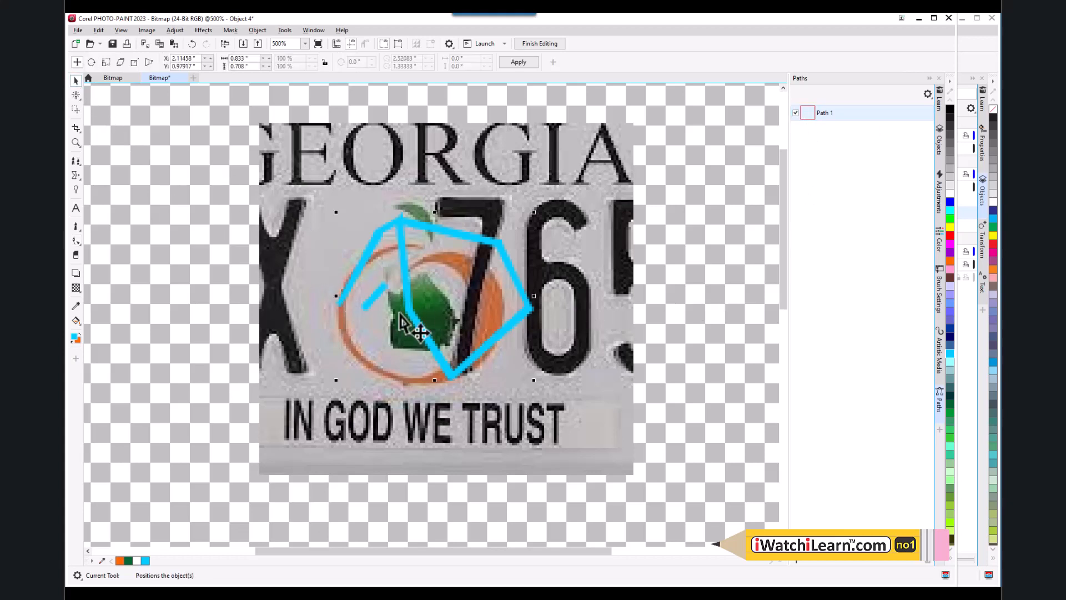
pyautogui.moveTo(407, 319); pyautogui.dragTo(415, 300)
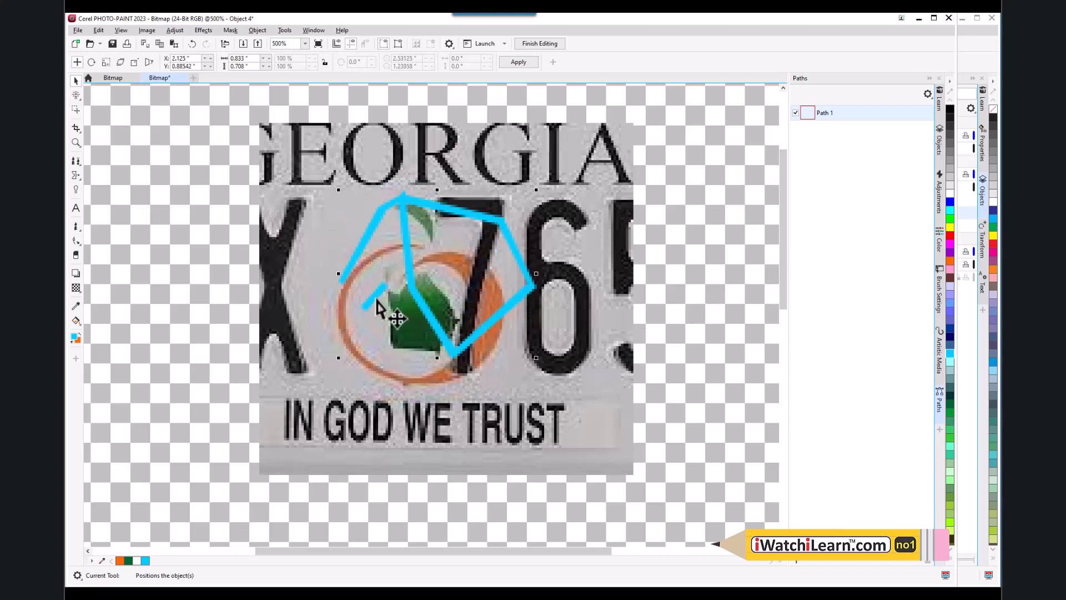
pyautogui.click(377, 302)
pyautogui.moveTo(376, 302); pyautogui.dragTo(391, 312)
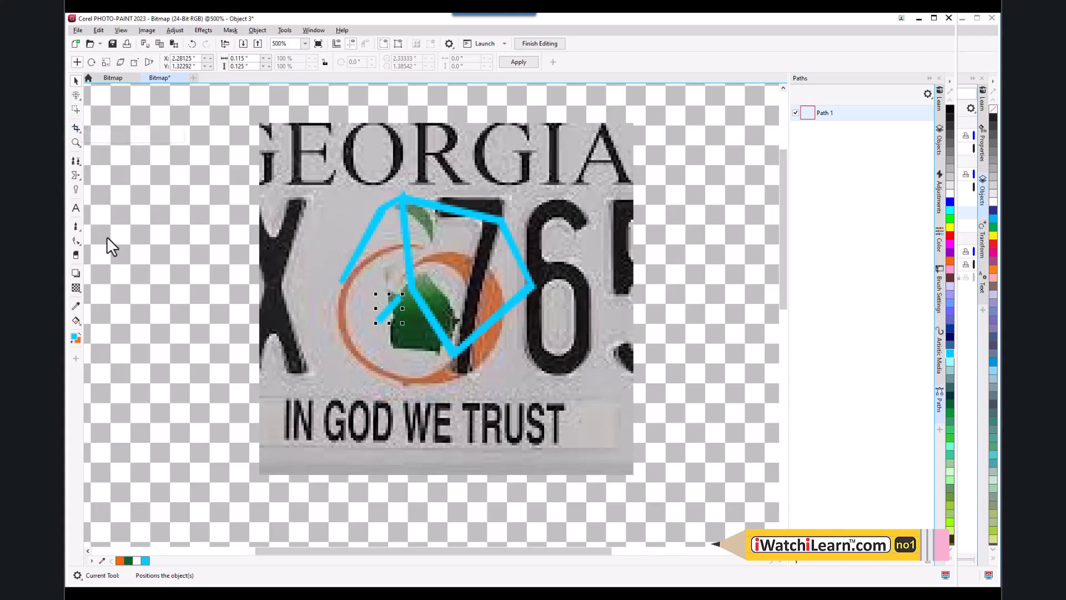
# - Delete the short diagonal line and the chain of joined cyan lines from the plate
pyautogui.click(79, 244)
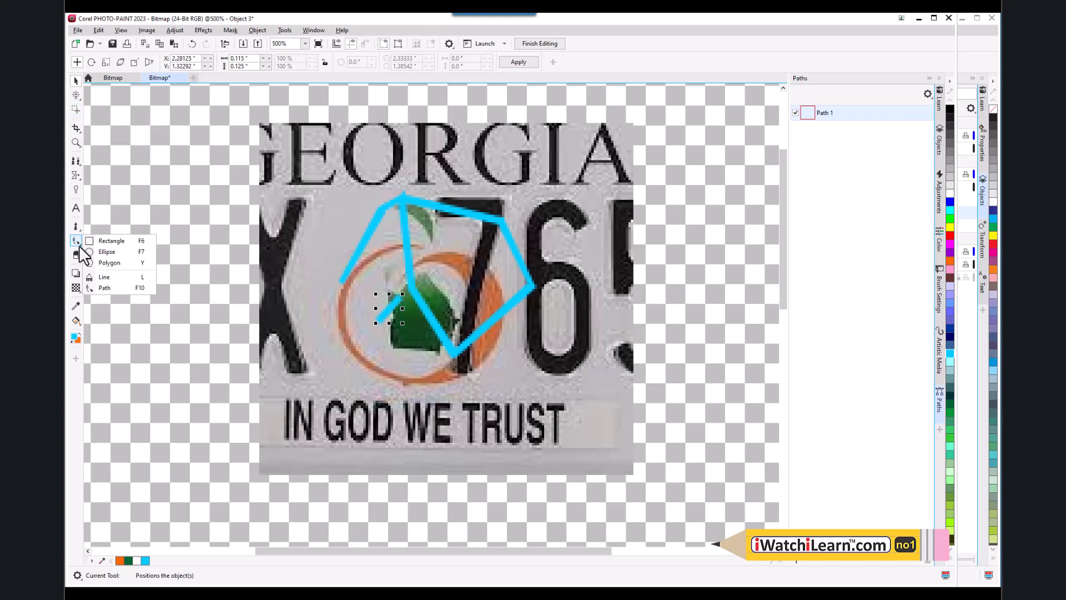
pyautogui.click(111, 288)
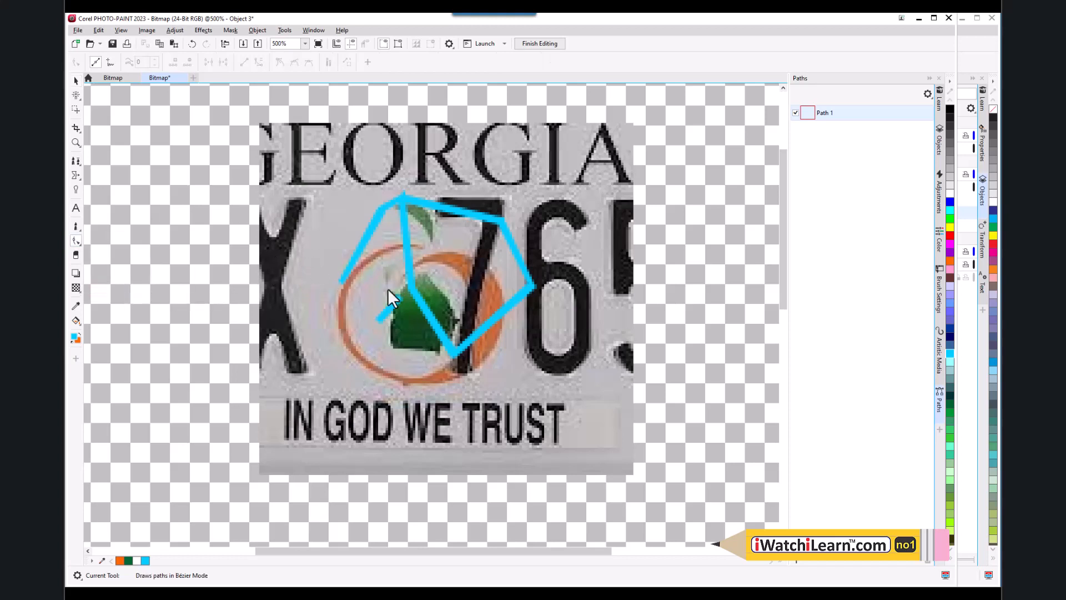
pyautogui.click(76, 80)
pyautogui.press('Delete')
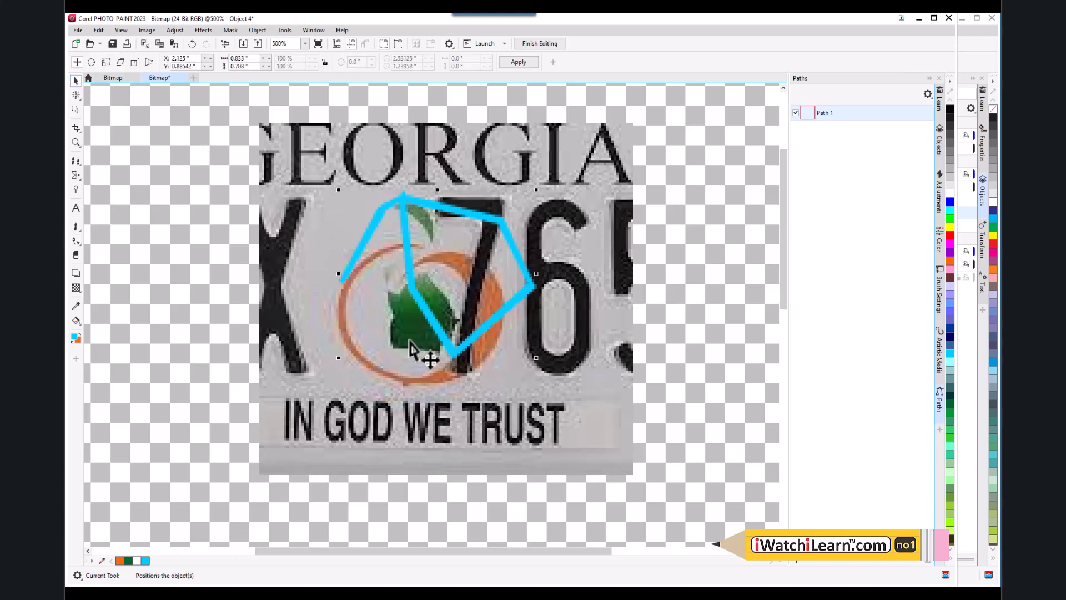
pyautogui.press('Delete')
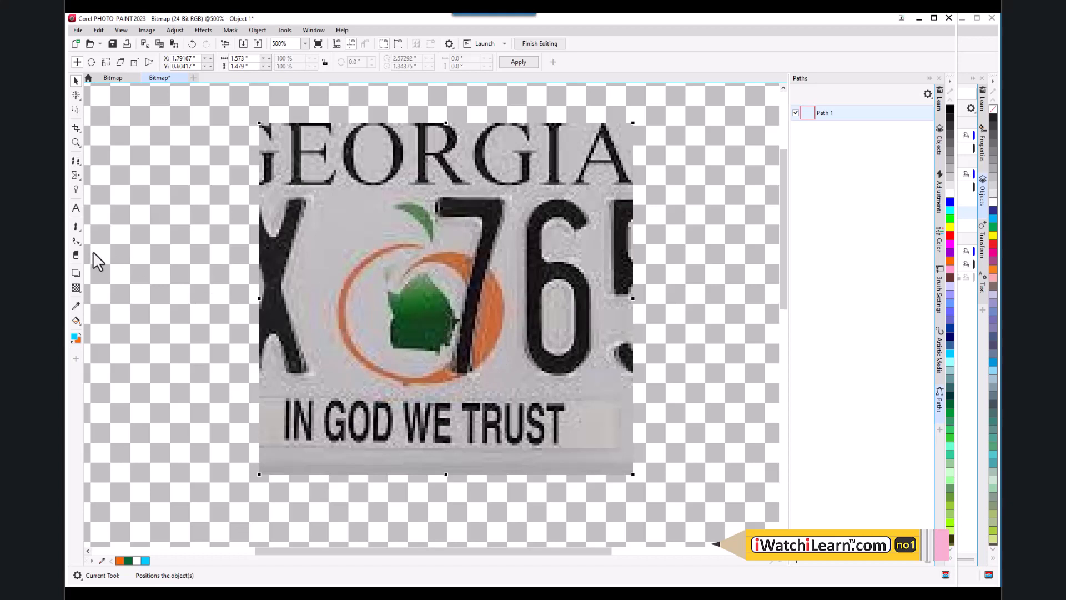
# - Activate the Path tool for tracing the peach outline on the plate
pyautogui.click(77, 241)
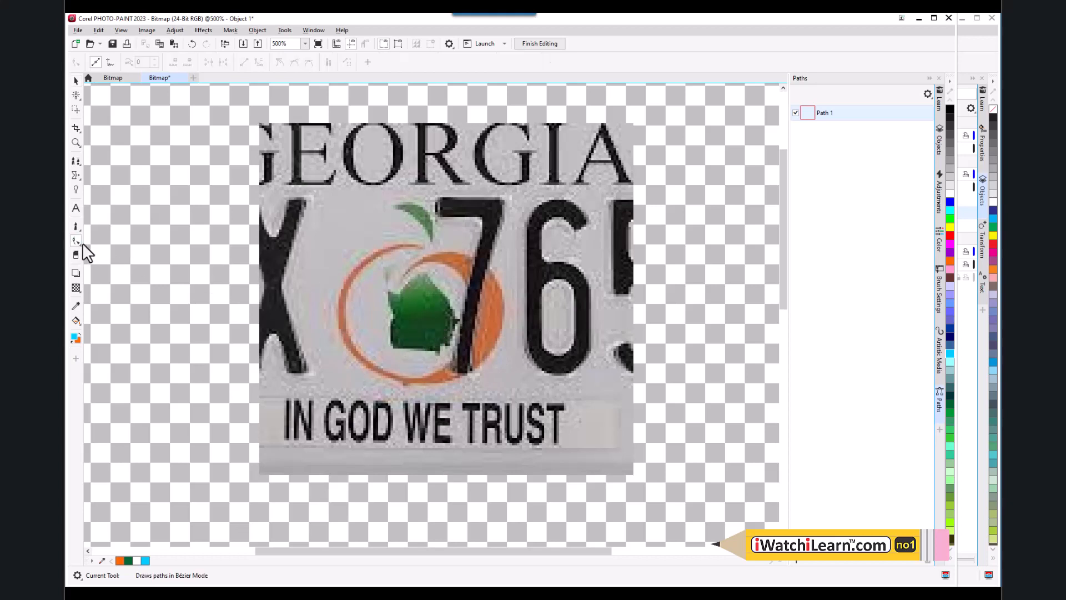
pyautogui.click(78, 244)
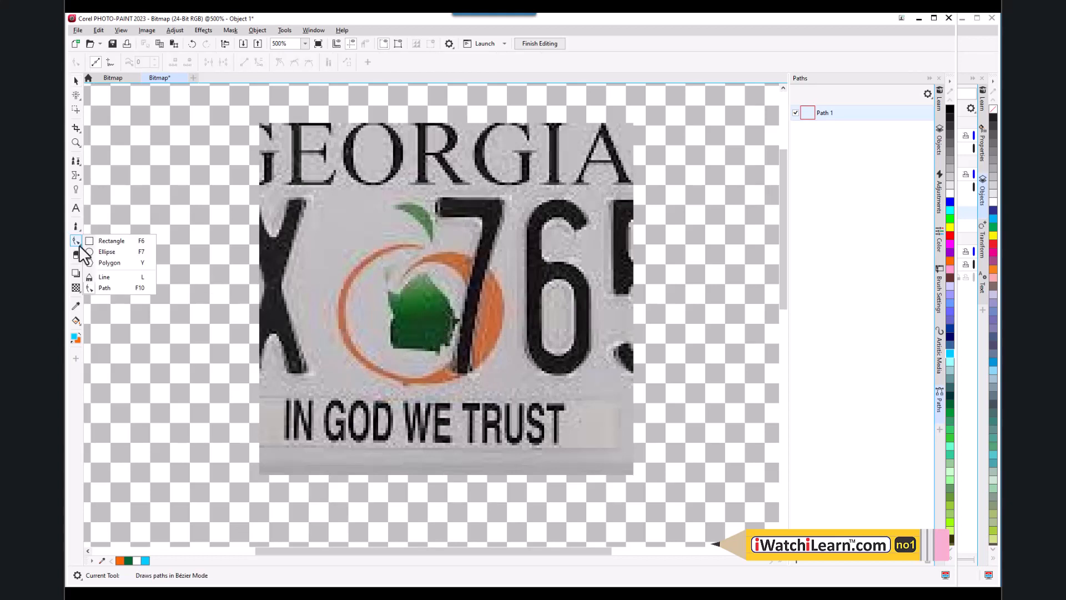
pyautogui.click(106, 288)
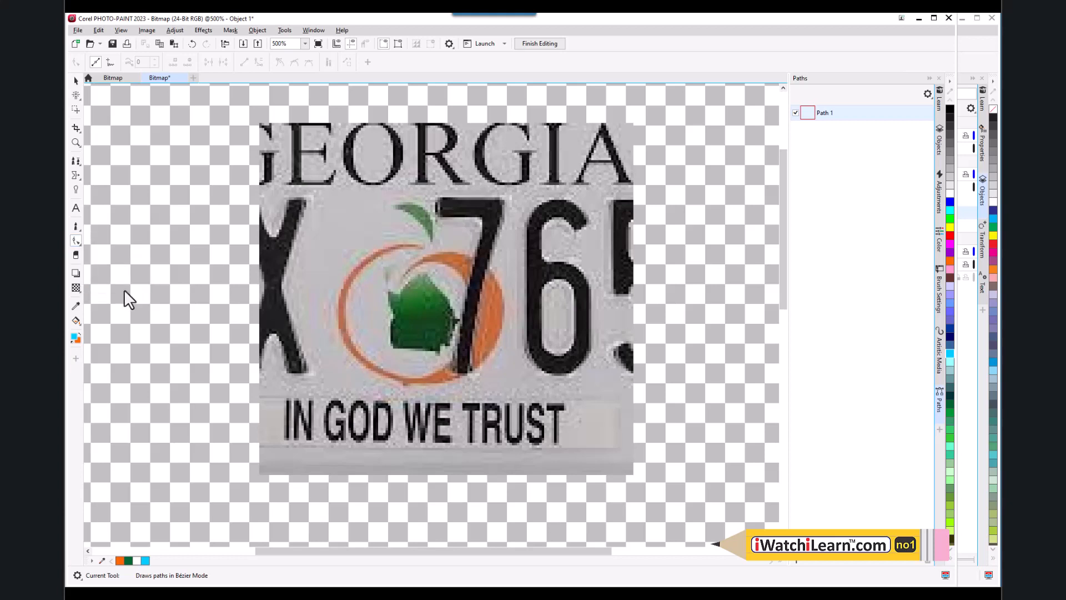
pyautogui.scroll(1, 396, 342)
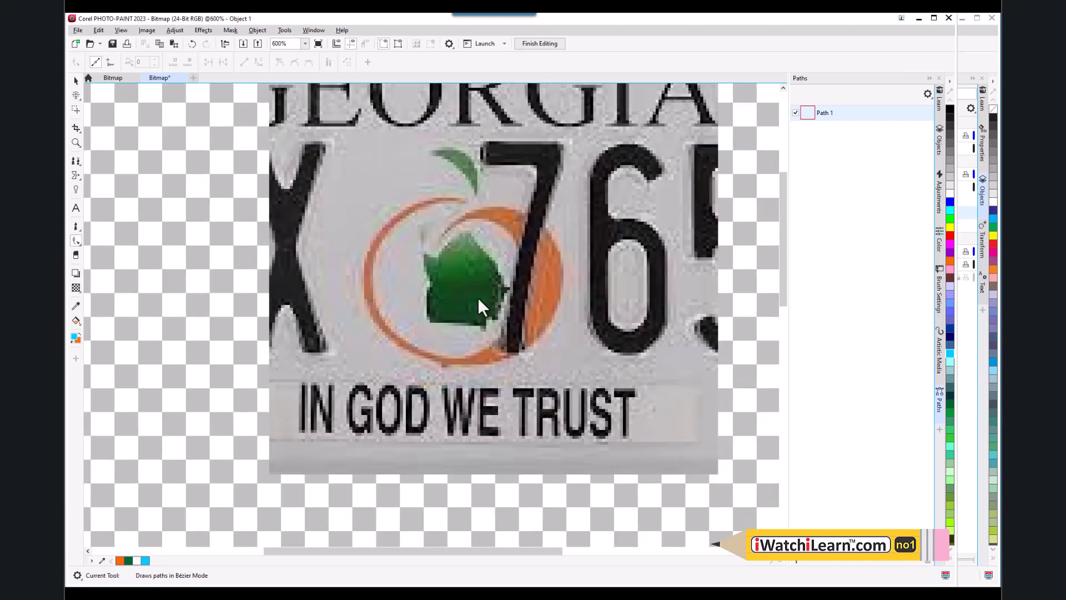
pyautogui.click(487, 344)
pyautogui.moveTo(443, 355); pyautogui.dragTo(398, 350)
pyautogui.moveTo(399, 351); pyautogui.dragTo(407, 349)
pyautogui.moveTo(385, 322)
pyautogui.mouseDown()
pyautogui.moveTo(374, 317)
pyautogui.moveTo(381, 293)
pyautogui.moveTo(344, 312)
pyautogui.moveTo(354, 295)
pyautogui.moveTo(371, 306)
pyautogui.mouseUp()
pyautogui.moveTo(376, 308); pyautogui.dragTo(370, 299)
pyautogui.hotkey('ctrl', 'z')
pyautogui.hotkey('ctrl', 'z')
pyautogui.hotkey('ctrl', 'z')
# - Start a Bézier path at the peach ring's lower right and trace its inner edge along the bottom to the lower left
pyautogui.click(501, 334)
pyautogui.moveTo(435, 352); pyautogui.dragTo(396, 344)
pyautogui.moveTo(398, 344); pyautogui.dragTo(400, 344)
pyautogui.doubleClick(435, 353)
pyautogui.moveTo(354, 298); pyautogui.dragTo(354, 289)
pyautogui.click(382, 320)
# - Continue the path up the ring's inner left edge to its upper tip, ending on a sharp node
pyautogui.moveTo(377, 245); pyautogui.dragTo(389, 201)
pyautogui.moveTo(408, 215); pyautogui.dragTo(446, 236)
pyautogui.hotkey('ctrl', 'z')
pyautogui.moveTo(404, 213); pyautogui.dragTo(441, 209)
pyautogui.hotkey('ctrl', 'z')
pyautogui.click(377, 245)
pyautogui.click(431, 199)
pyautogui.click(405, 217)
pyautogui.moveTo(459, 201); pyautogui.dragTo(489, 201)
pyautogui.doubleClick(460, 201)
# - Turn the path around the ring's upper tip and trace the outer left edge down to the peach's bottom
pyautogui.moveTo(457, 193); pyautogui.dragTo(363, 242)
pyautogui.hotkey('ctrl', 'z')
pyautogui.click(426, 198)
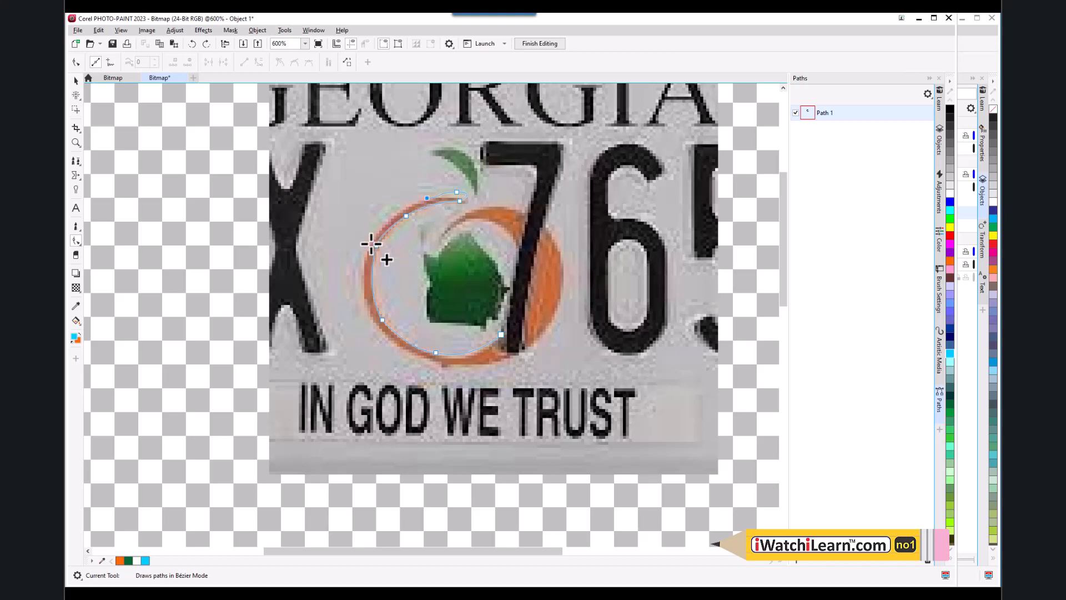
pyautogui.moveTo(368, 243); pyautogui.dragTo(350, 276)
pyautogui.moveTo(374, 326); pyautogui.dragTo(392, 345)
pyautogui.click(374, 326)
pyautogui.moveTo(439, 364); pyautogui.dragTo(480, 373)
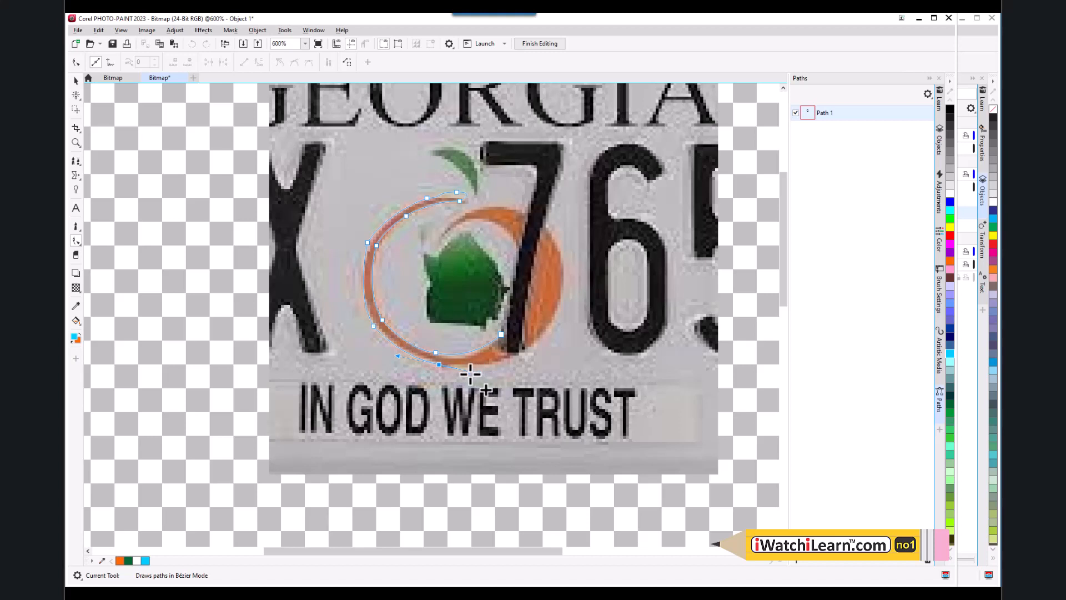
pyautogui.click(439, 364)
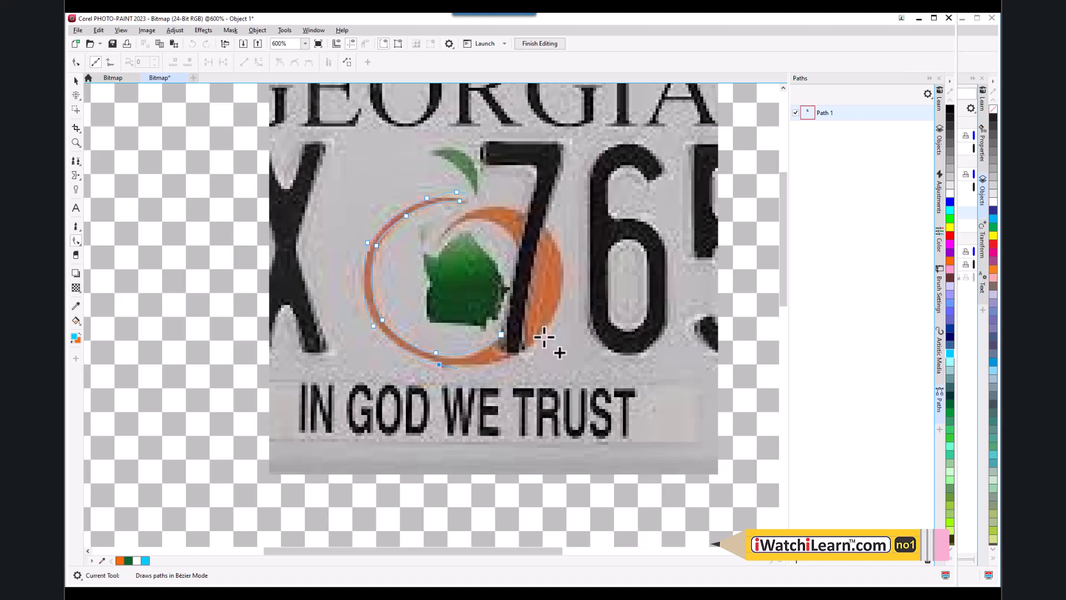
# - Trace the peach's outer right edge from the bottom up to the top of the thick orange crescent
pyautogui.moveTo(543, 332); pyautogui.dragTo(584, 285)
pyautogui.moveTo(561, 263); pyautogui.dragTo(552, 226)
pyautogui.doubleClick(560, 264)
pyautogui.click(572, 204)
pyautogui.hotkey('ctrl', 'z')
pyautogui.moveTo(505, 208); pyautogui.dragTo(449, 202)
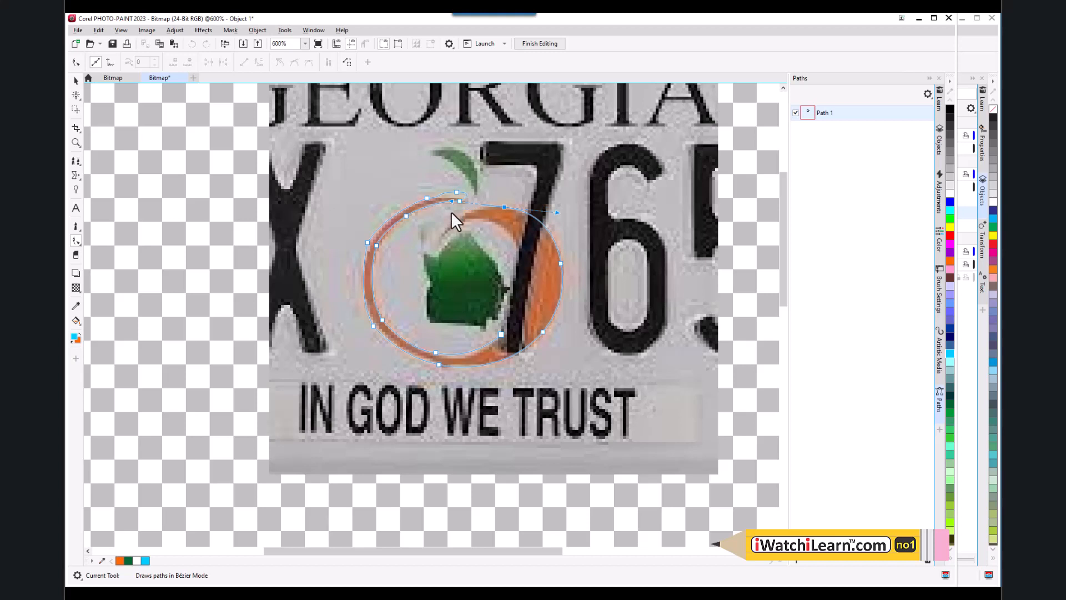
# - Carry the path down to the crescent's pointed end near the green shape and make that node sharp
pyautogui.moveTo(440, 235); pyautogui.dragTo(436, 245)
pyautogui.hotkey('ctrl', 'z')
pyautogui.moveTo(461, 214); pyautogui.dragTo(445, 221)
pyautogui.moveTo(441, 237)
pyautogui.mouseDown()
pyautogui.moveTo(454, 246)
pyautogui.moveTo(452, 232)
pyautogui.mouseUp()
pyautogui.doubleClick(439, 234)
# - Trace the crescent's inner edge past the 7 and close the path on its starting node
pyautogui.moveTo(495, 222); pyautogui.dragTo(526, 231)
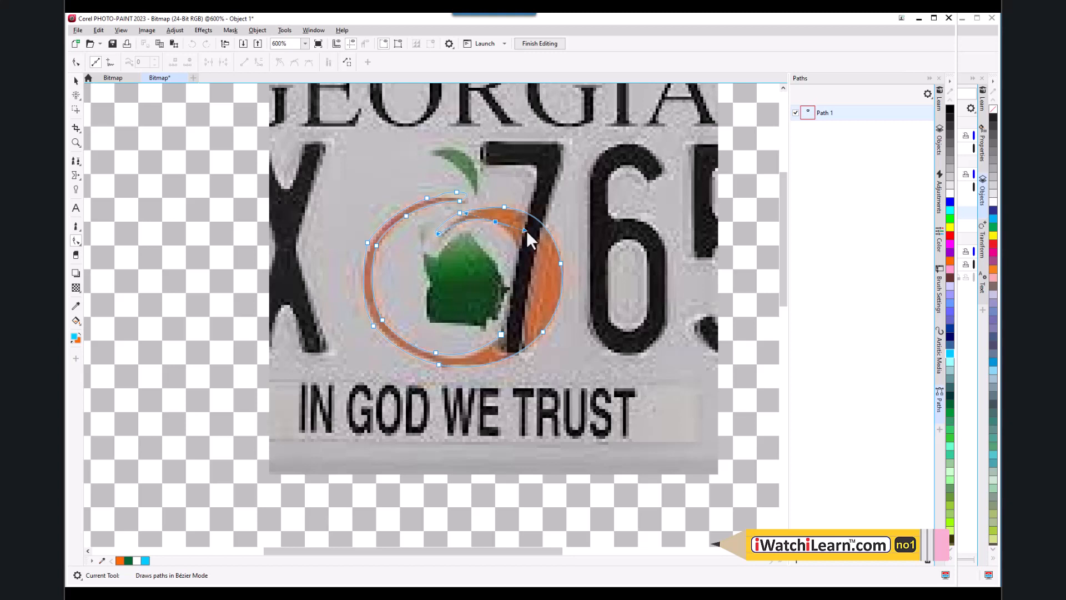
pyautogui.doubleClick(494, 222)
pyautogui.moveTo(528, 288); pyautogui.dragTo(520, 334)
pyautogui.doubleClick(528, 287)
pyautogui.click(507, 334)
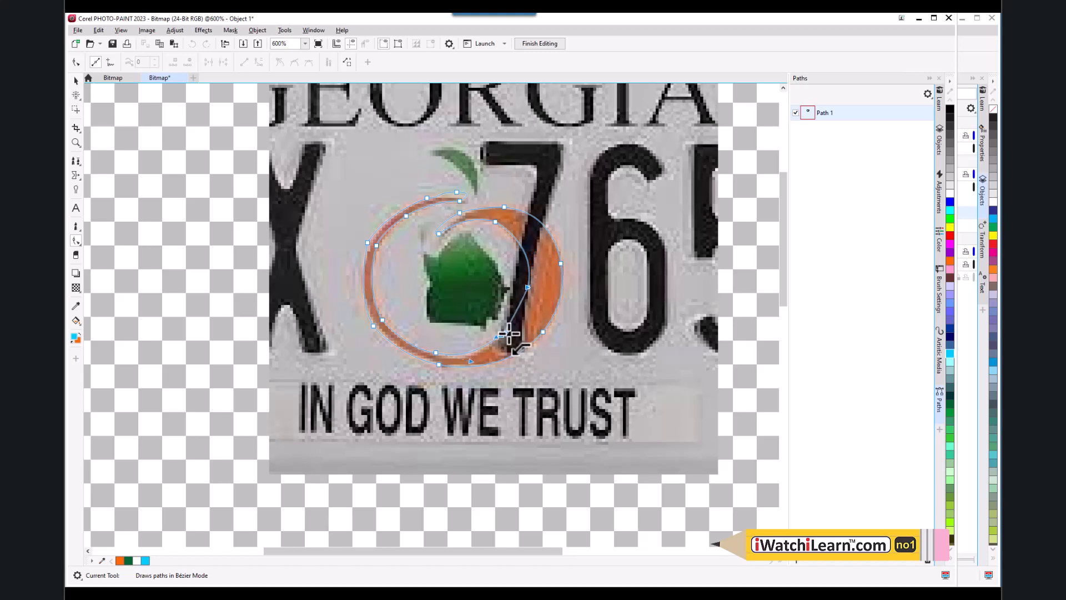
pyautogui.moveTo(509, 335); pyautogui.dragTo(529, 311)
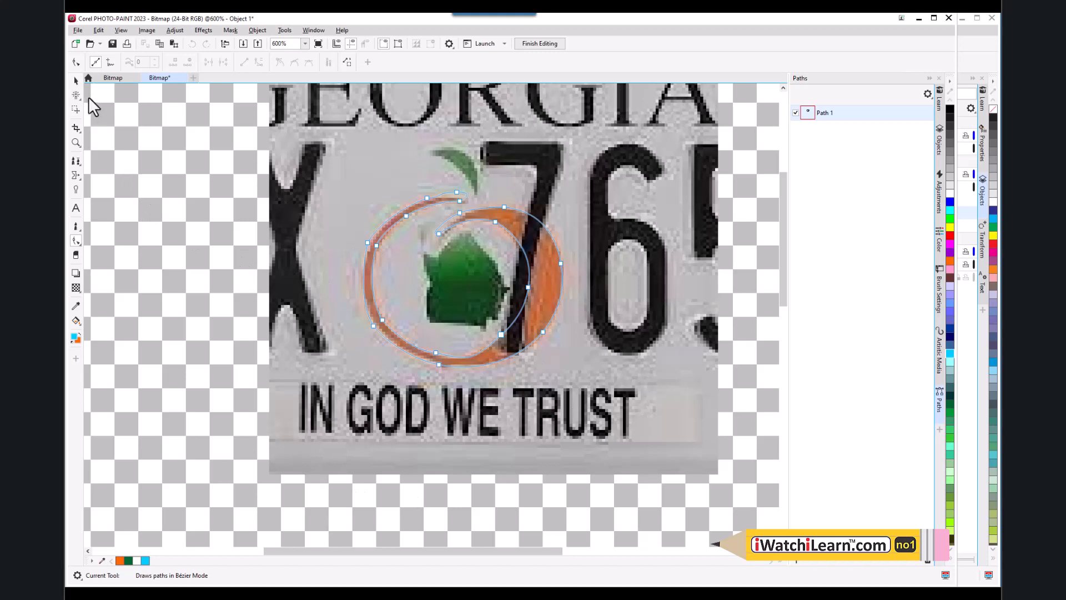
# - Switch to node editing and adjust both curve handles of the path's closing node at the peach's lower right
pyautogui.click(76, 63)
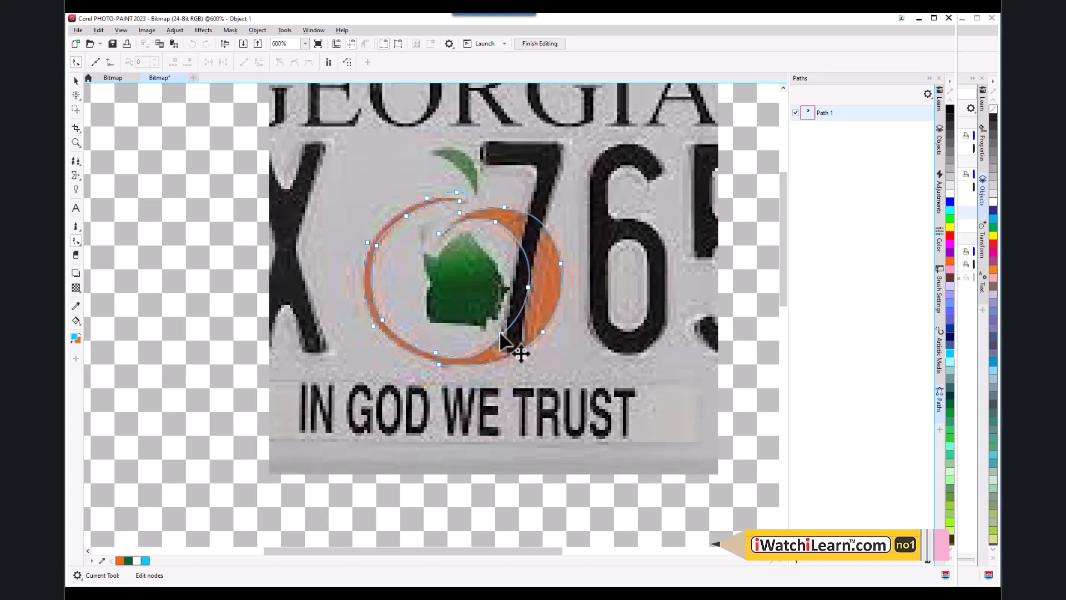
pyautogui.click(502, 334)
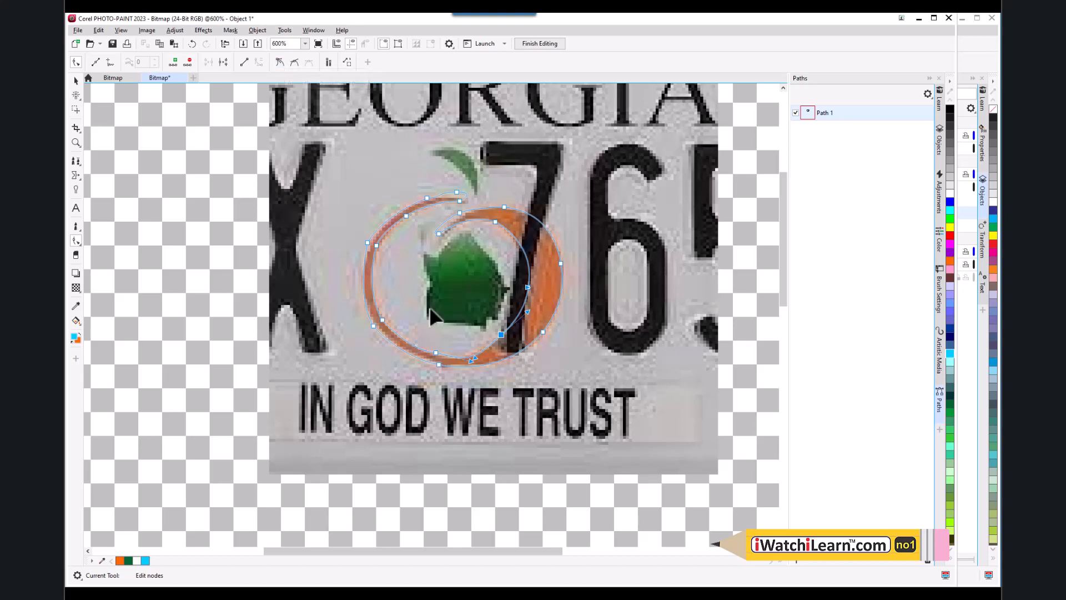
pyautogui.moveTo(527, 312)
pyautogui.mouseDown()
pyautogui.moveTo(538, 304)
pyautogui.moveTo(519, 300)
pyautogui.mouseUp()
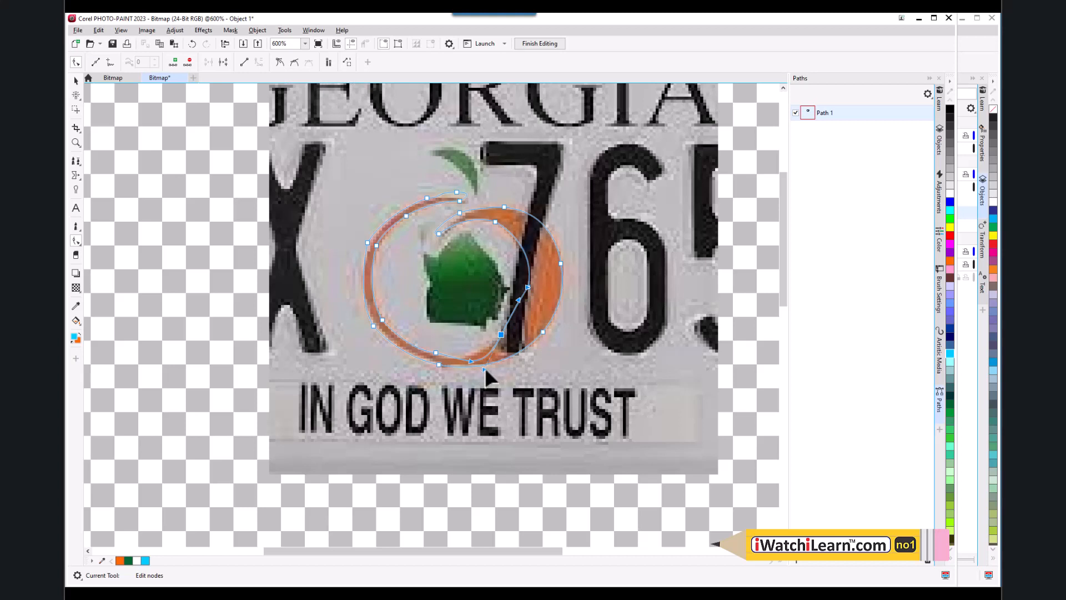
pyautogui.moveTo(482, 370)
pyautogui.mouseDown()
pyautogui.moveTo(459, 367)
pyautogui.moveTo(470, 382)
pyautogui.moveTo(478, 361)
pyautogui.mouseUp()
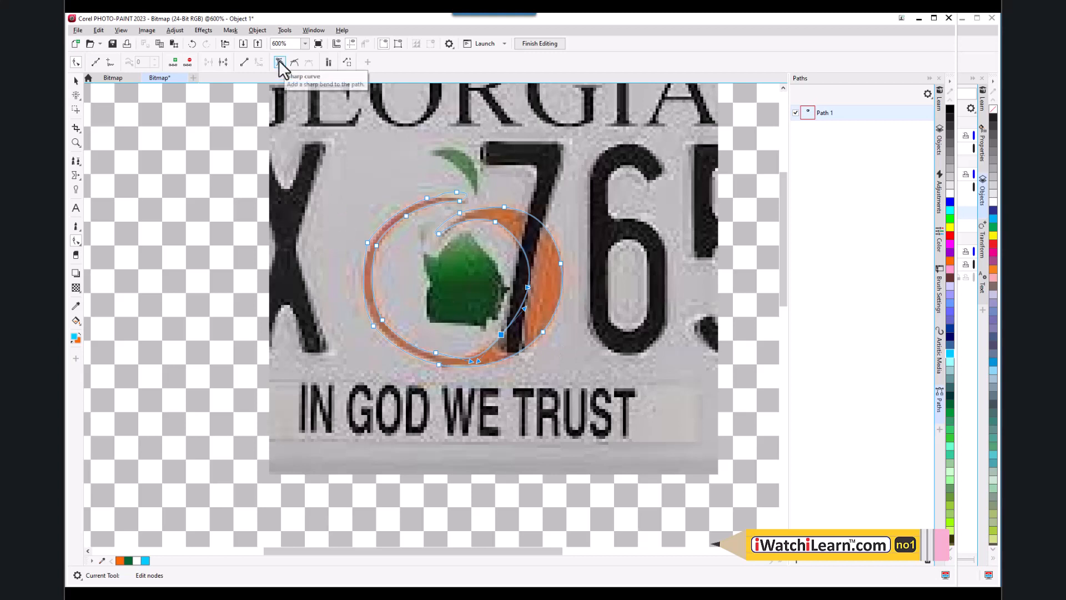
# - Examine the curve handles between the closing node and the neighbouring node above it on the 7
pyautogui.click(524, 307)
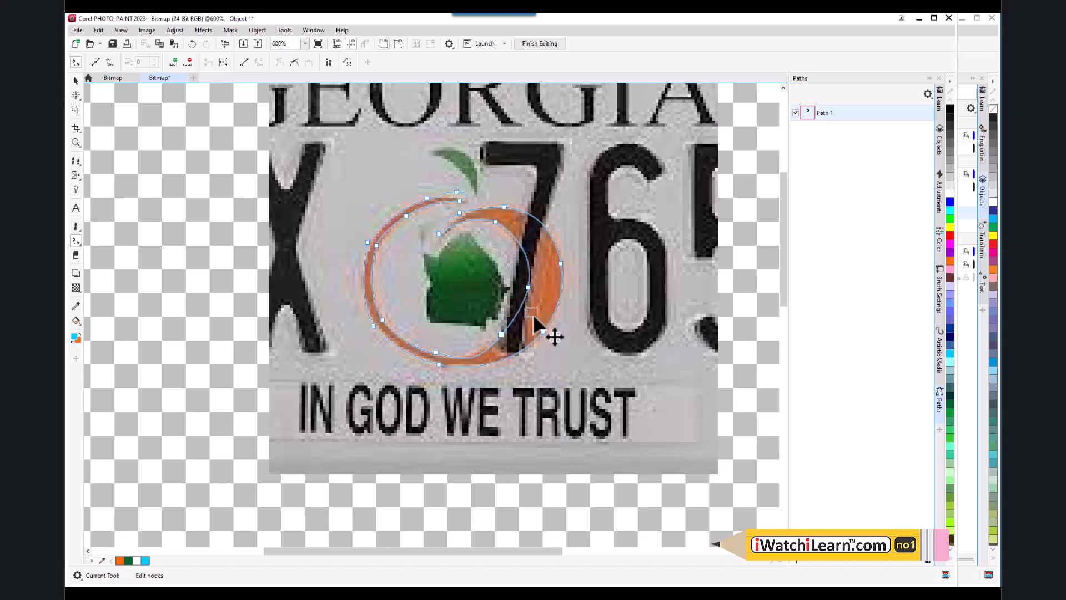
pyautogui.click(501, 335)
pyautogui.click(525, 309)
pyautogui.click(528, 288)
pyautogui.click(526, 309)
pyautogui.click(528, 287)
pyautogui.click(501, 334)
pyautogui.moveTo(524, 308); pyautogui.dragTo(521, 305)
pyautogui.click(498, 335)
pyautogui.click(528, 287)
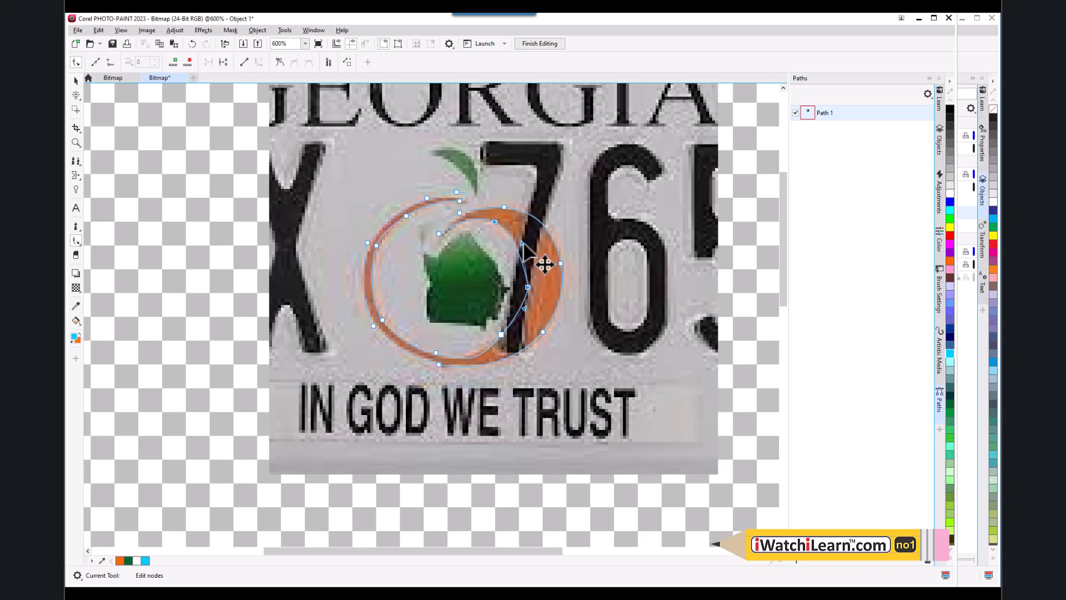
# - Bend the crescent's inner segment outward across the 7 and nudge the closing node slightly right
pyautogui.moveTo(536, 240)
pyautogui.mouseDown()
pyautogui.moveTo(551, 231)
pyautogui.moveTo(548, 244)
pyautogui.mouseUp()
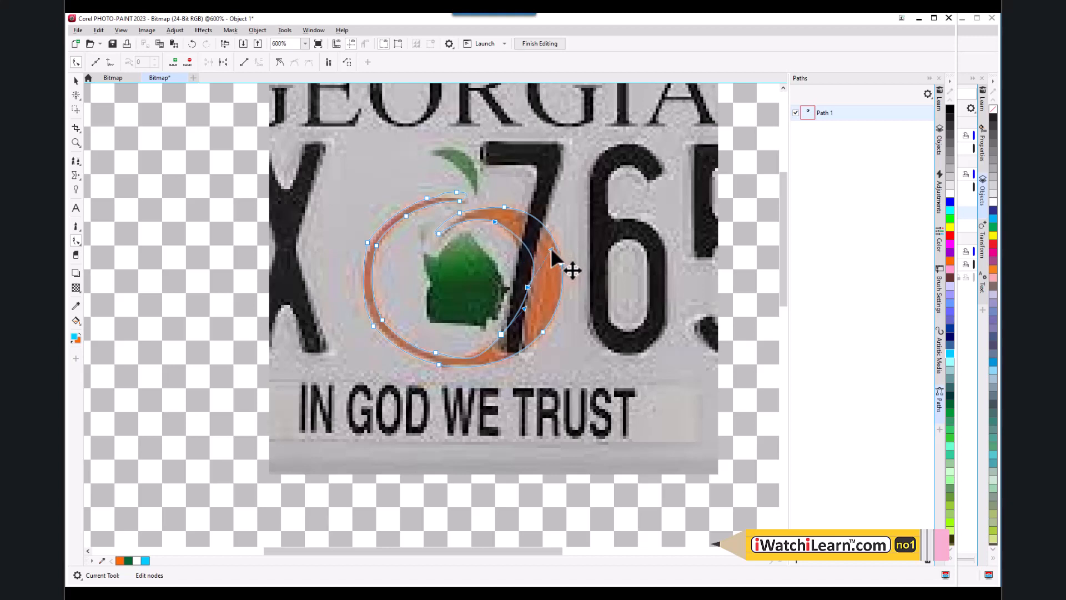
pyautogui.click(501, 334)
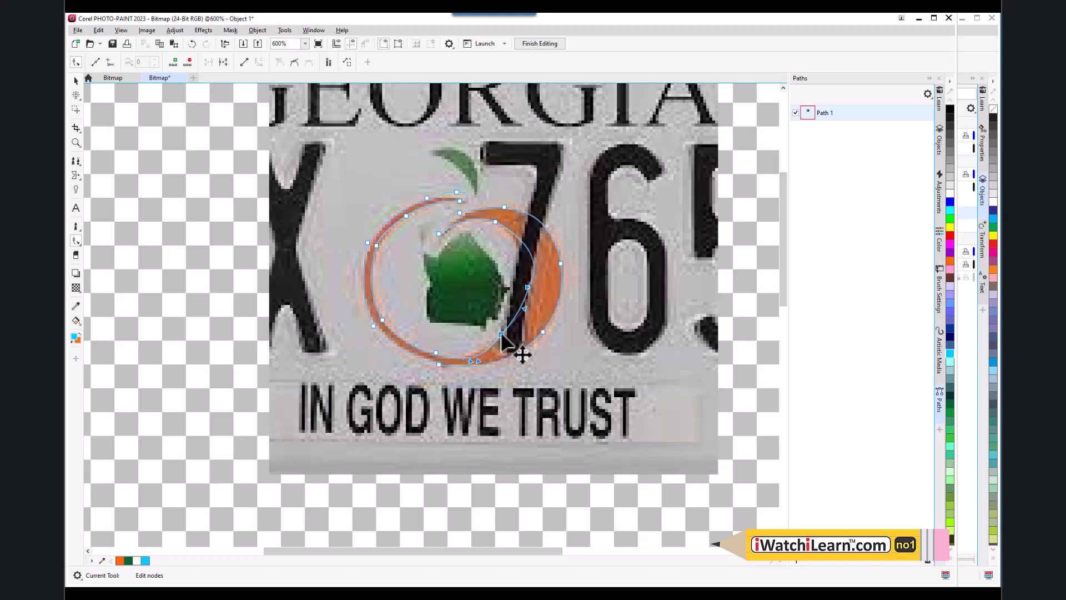
pyautogui.click(480, 361)
pyautogui.click(479, 361)
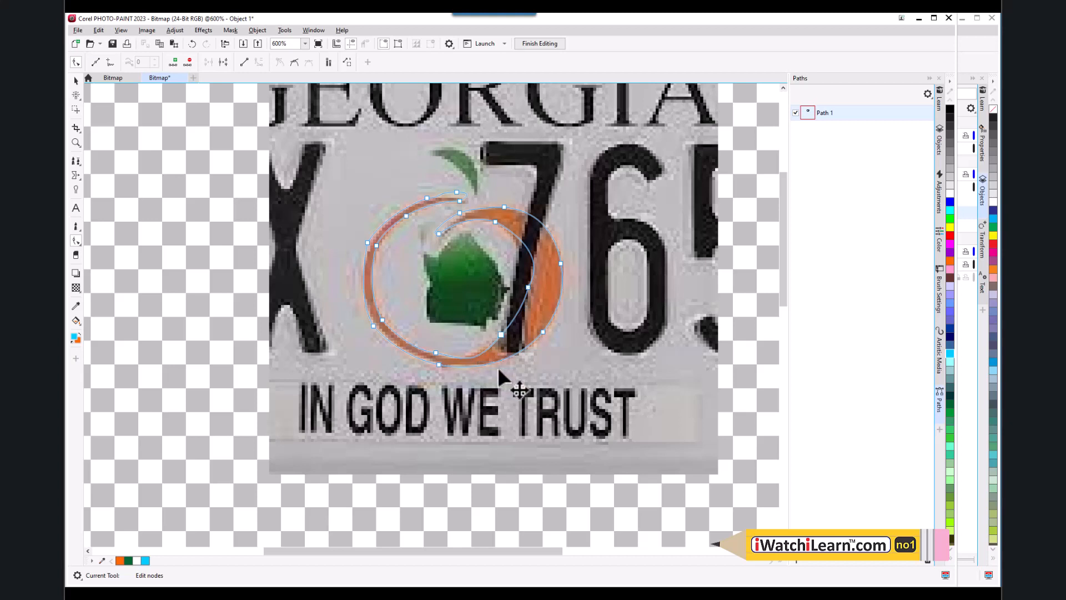
pyautogui.click(501, 334)
pyautogui.moveTo(501, 334); pyautogui.dragTo(504, 334)
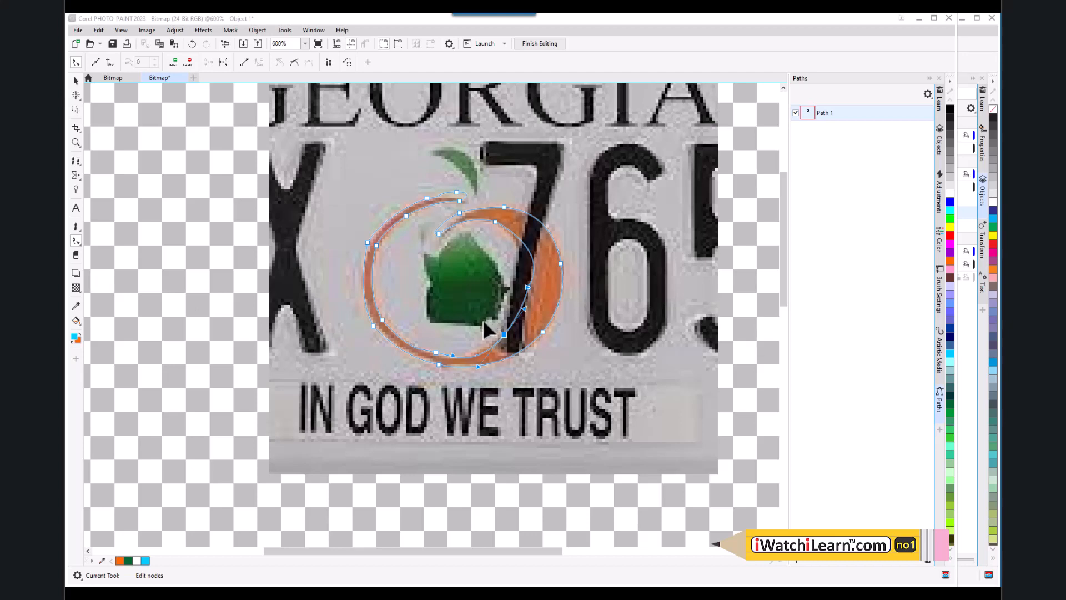
# - Reshape the curve beneath the closing node by moving its lower handle closer to the 7, and recheck its upper handle
pyautogui.scroll(1, 484, 322)
pyautogui.scroll(-1, 448, 345)
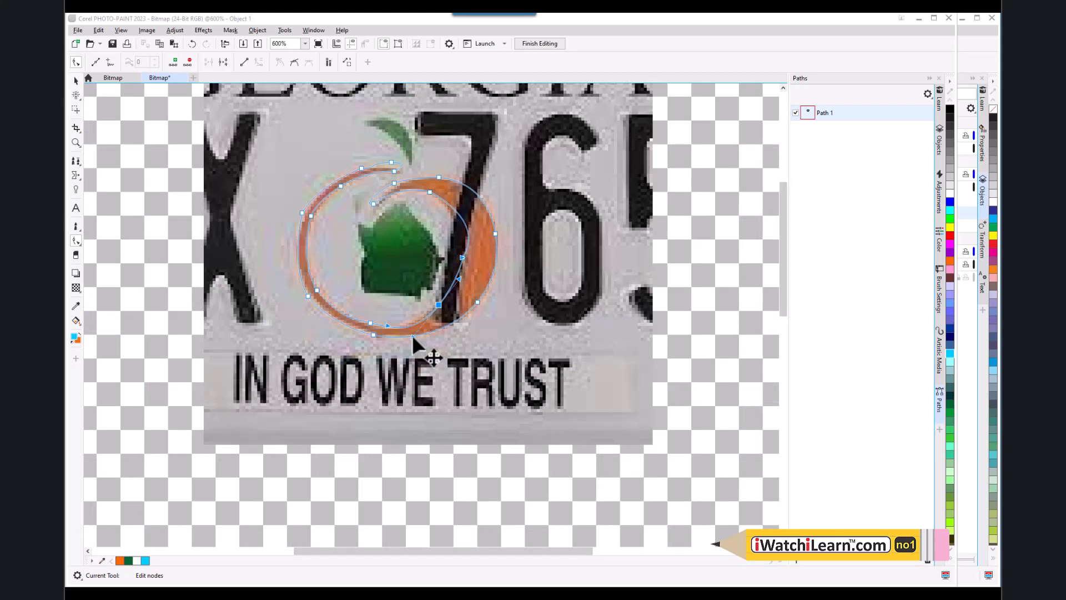
pyautogui.moveTo(412, 335)
pyautogui.mouseDown()
pyautogui.moveTo(435, 348)
pyautogui.moveTo(408, 345)
pyautogui.moveTo(428, 338)
pyautogui.mouseUp()
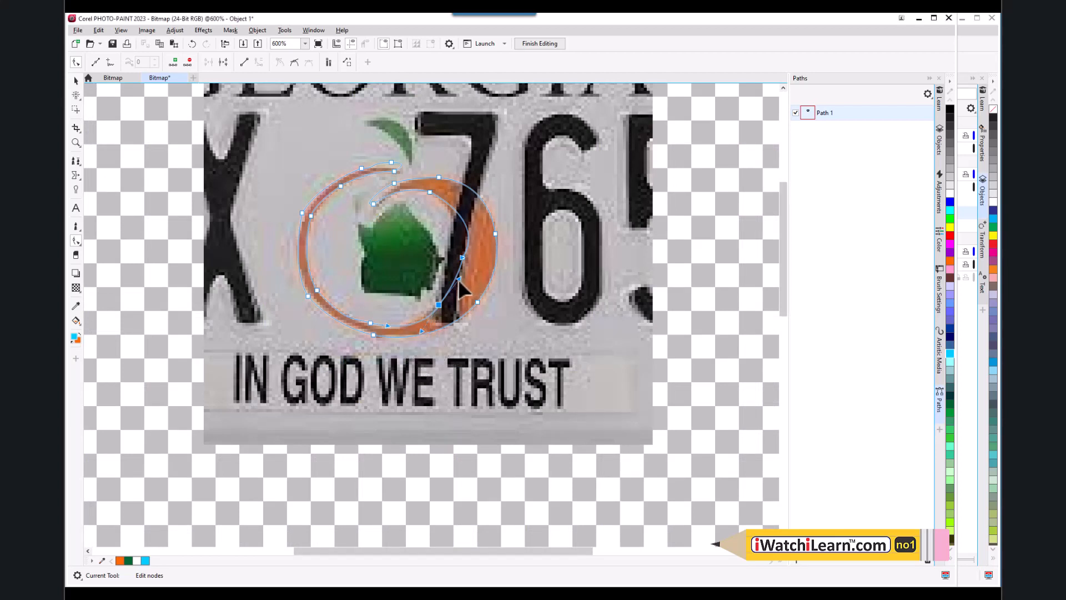
pyautogui.click(488, 301)
pyautogui.click(438, 305)
pyautogui.moveTo(463, 278); pyautogui.dragTo(466, 279)
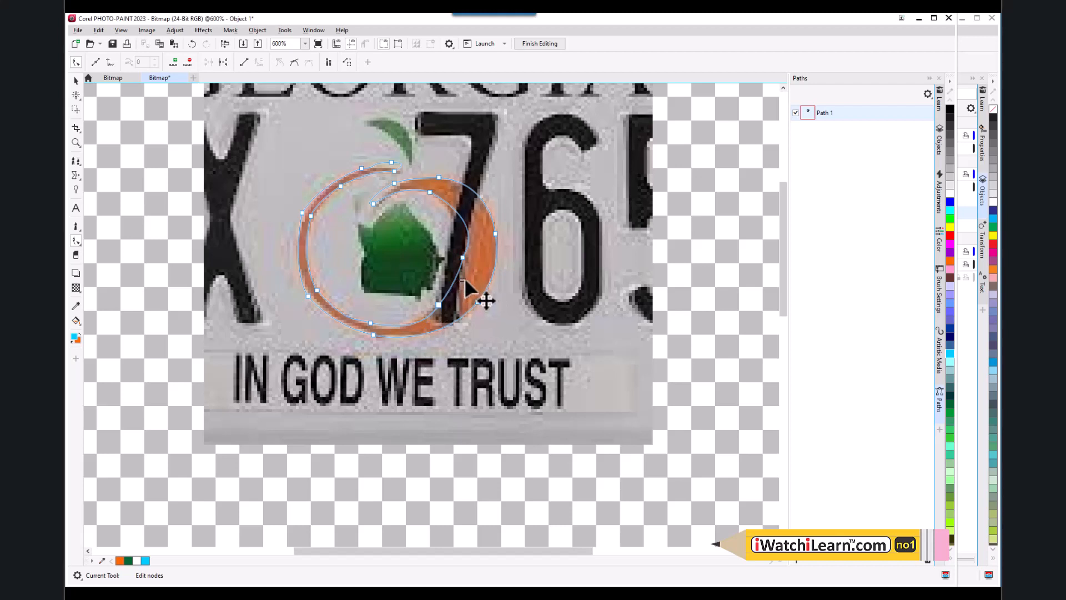
pyautogui.click(439, 304)
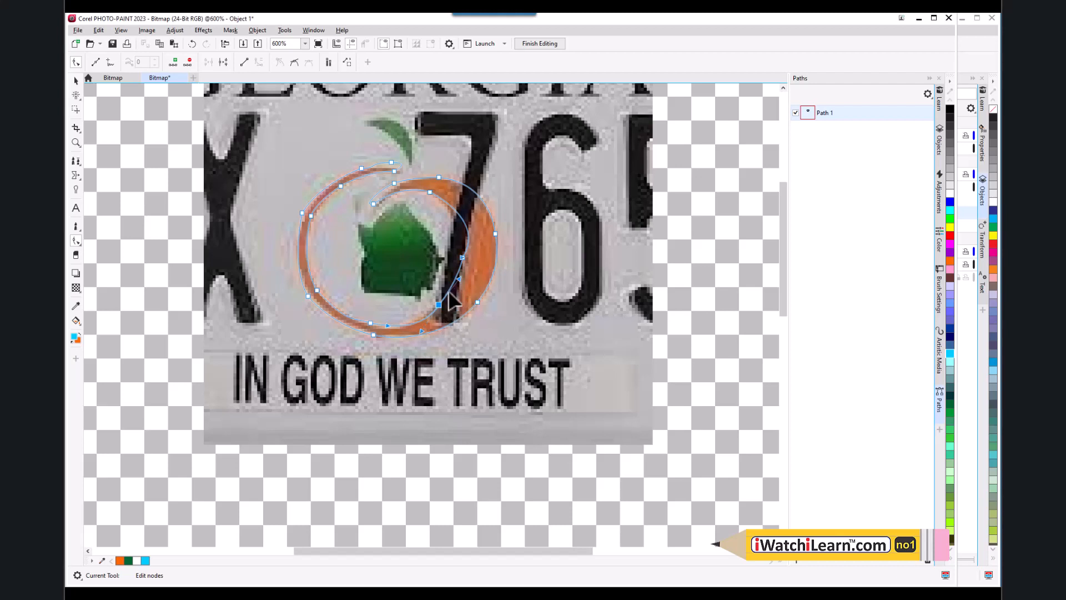
pyautogui.click(459, 279)
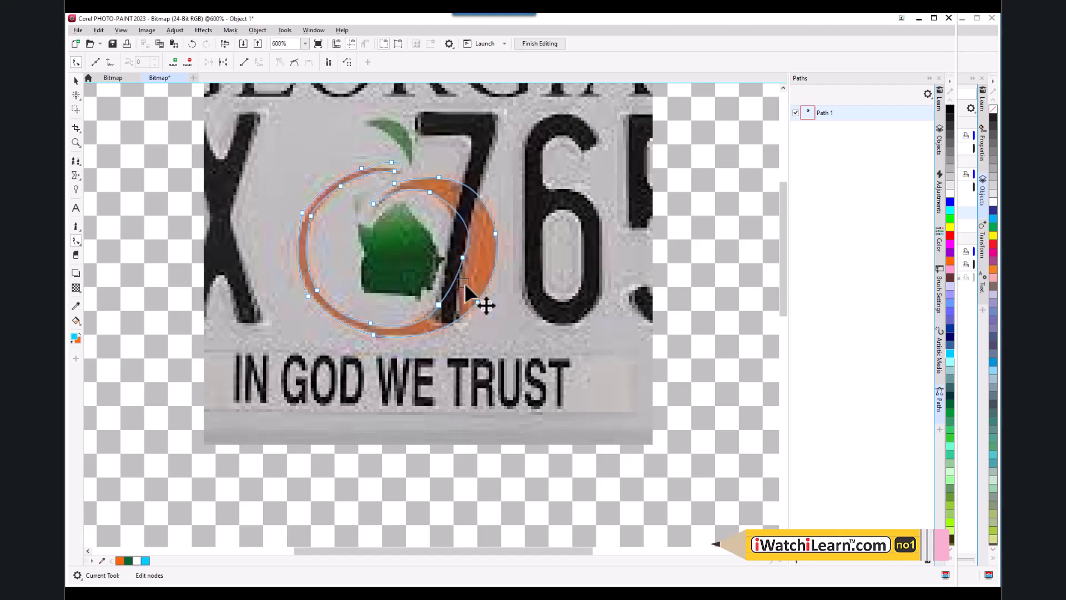
# - Try to refine the lower curve handle of the closing node and check the handles of the node above it on the 7
pyautogui.click(439, 305)
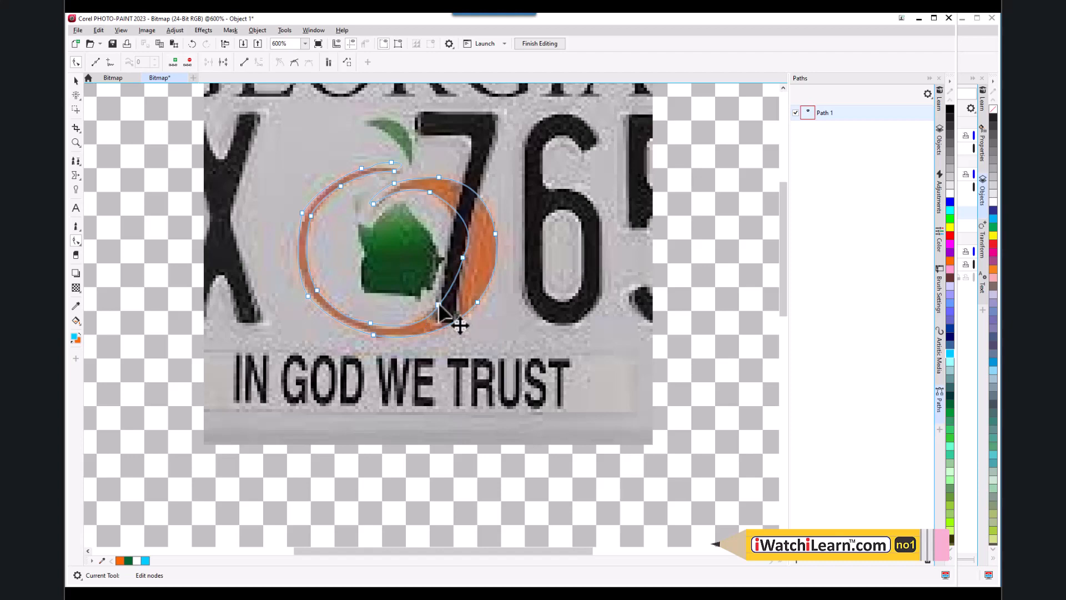
pyautogui.scroll(1, 417, 289)
pyautogui.scroll(1, 417, 289)
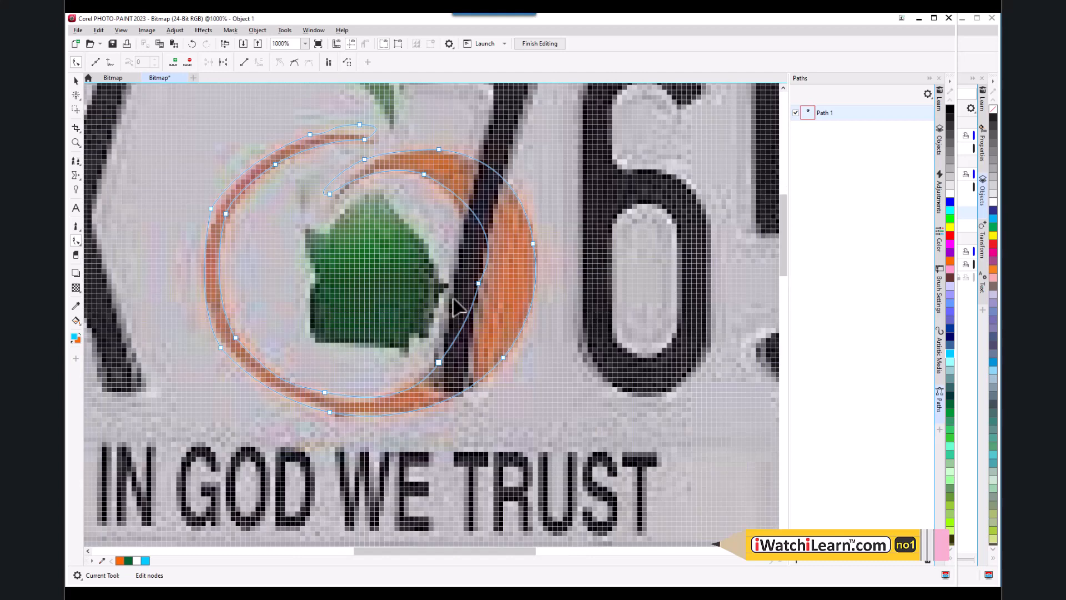
pyautogui.click(438, 362)
pyautogui.moveTo(409, 406)
pyautogui.mouseDown()
pyautogui.moveTo(448, 426)
pyautogui.moveTo(421, 415)
pyautogui.moveTo(467, 369)
pyautogui.moveTo(451, 409)
pyautogui.moveTo(402, 400)
pyautogui.mouseUp()
pyautogui.click(475, 320)
pyautogui.click(478, 282)
pyautogui.click(439, 361)
pyautogui.click(478, 282)
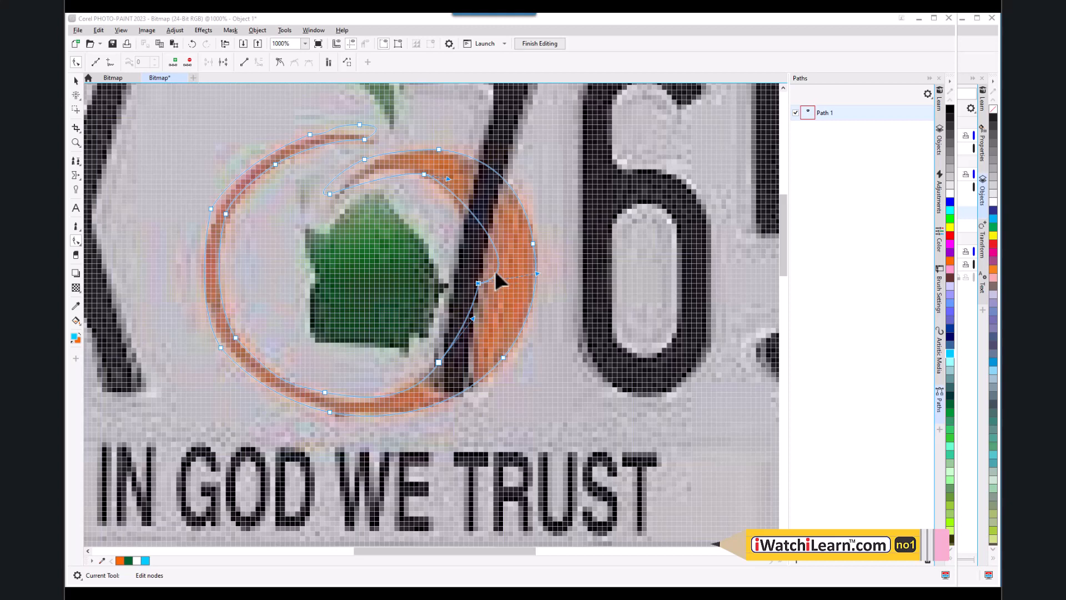
# - Try to smooth the crescent's inner curve by nudging the node on the 7 slightly right and adjusting its upper handle
pyautogui.moveTo(495, 269); pyautogui.dragTo(486, 256)
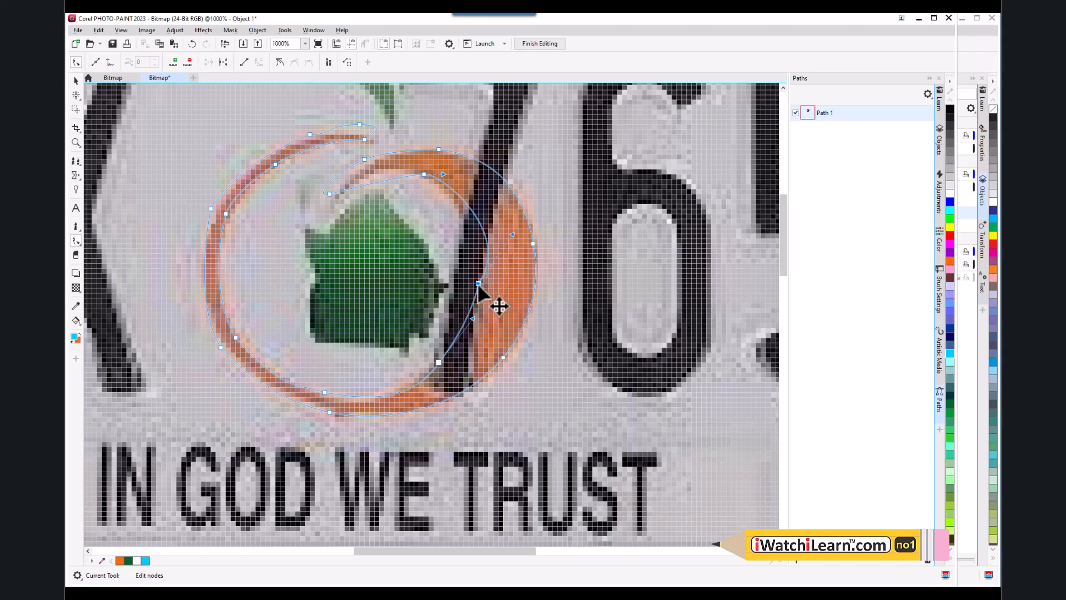
pyautogui.moveTo(478, 281); pyautogui.dragTo(491, 287)
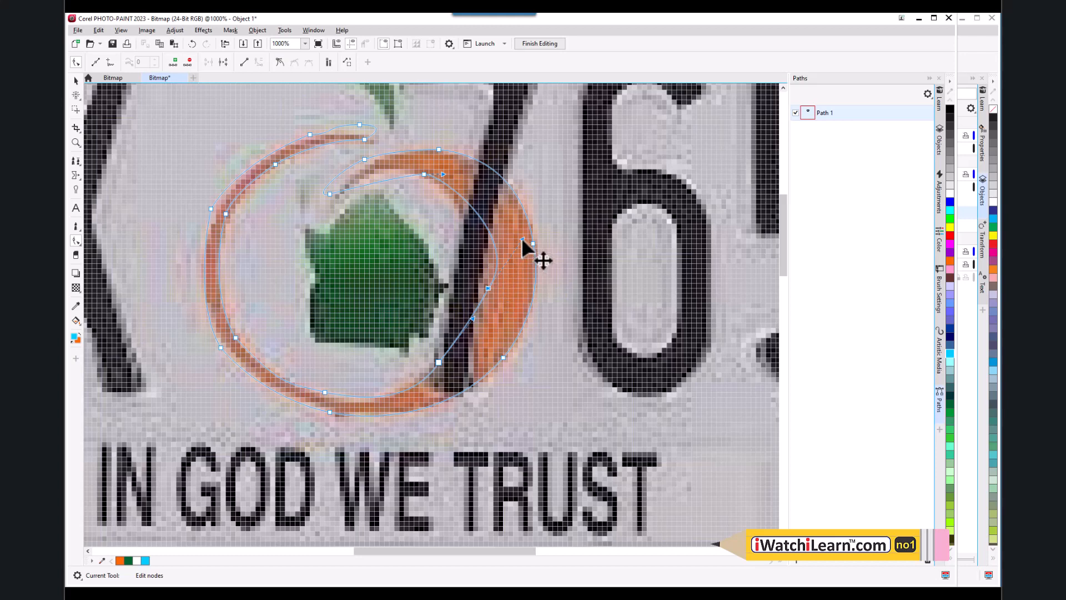
pyautogui.moveTo(521, 239)
pyautogui.mouseDown()
pyautogui.moveTo(528, 256)
pyautogui.moveTo(495, 246)
pyautogui.moveTo(527, 244)
pyautogui.moveTo(522, 232)
pyautogui.moveTo(516, 244)
pyautogui.mouseUp()
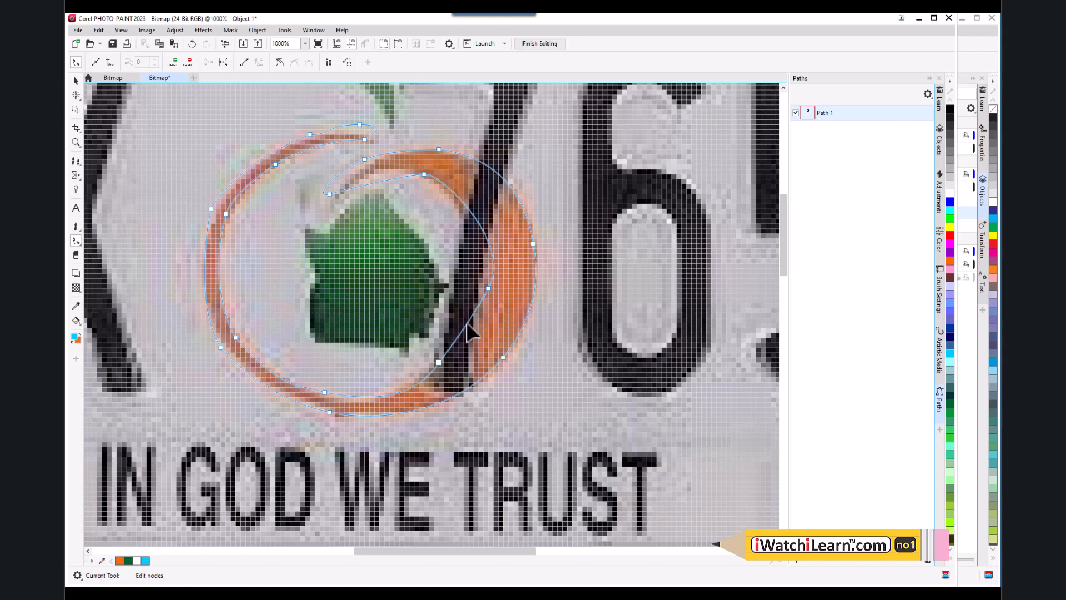
# - Undo the recent node and handle changes on the crescent's inner curve
pyautogui.hotkey('ctrl', 'z')
pyautogui.hotkey('ctrl', 'z')
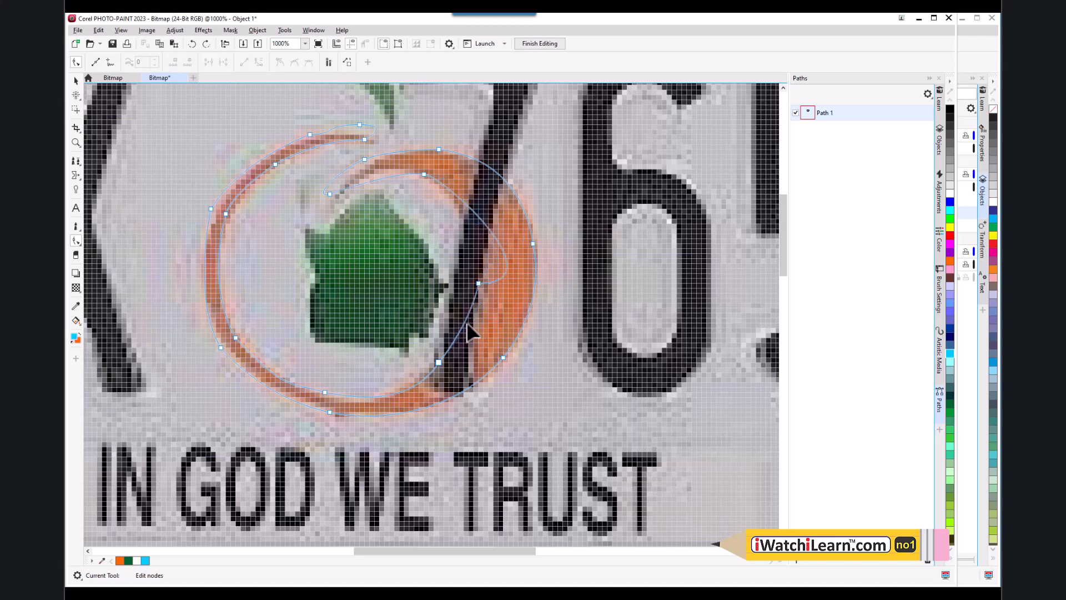
pyautogui.hotkey('ctrl', 'z')
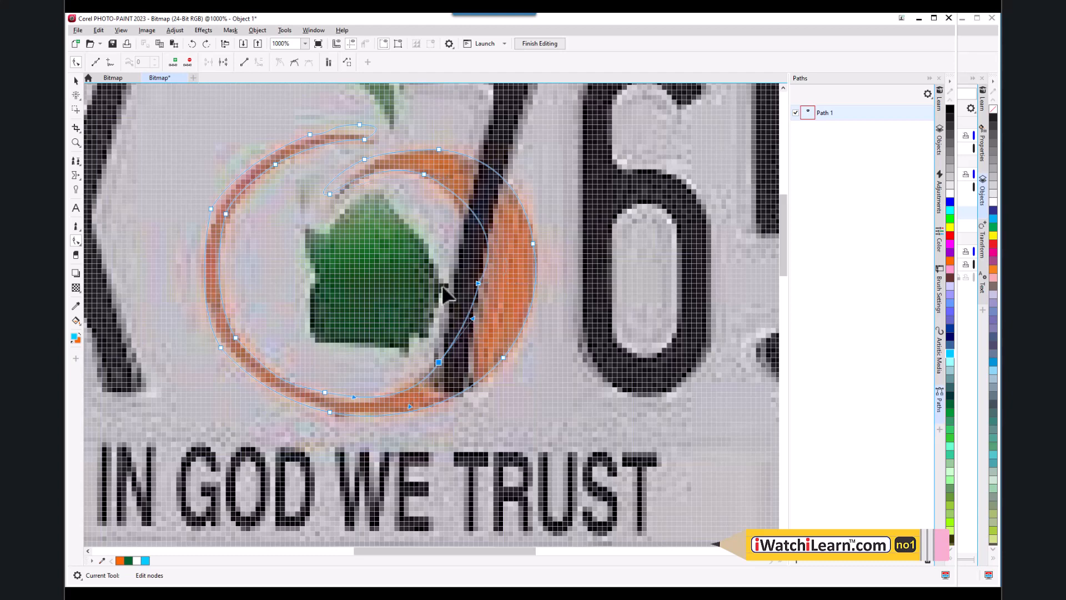
# - Nudge the node at the tip of the peach's upper outline slightly down and pull in its outer curve handle
pyautogui.scroll(1, 357, 124)
pyautogui.scroll(-3, 363, 167)
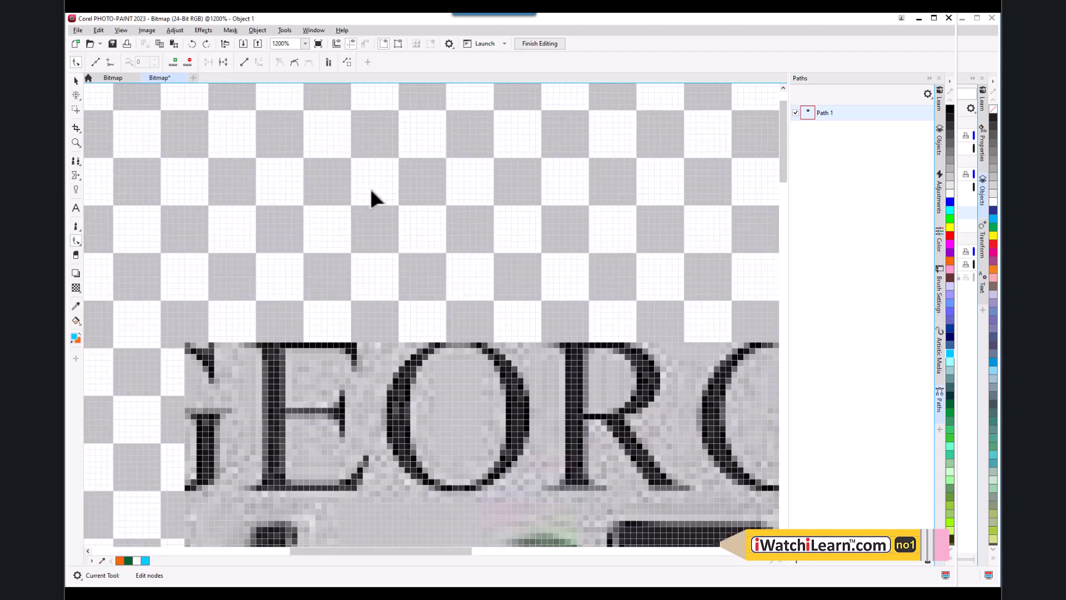
pyautogui.scroll(-2, 588, 374)
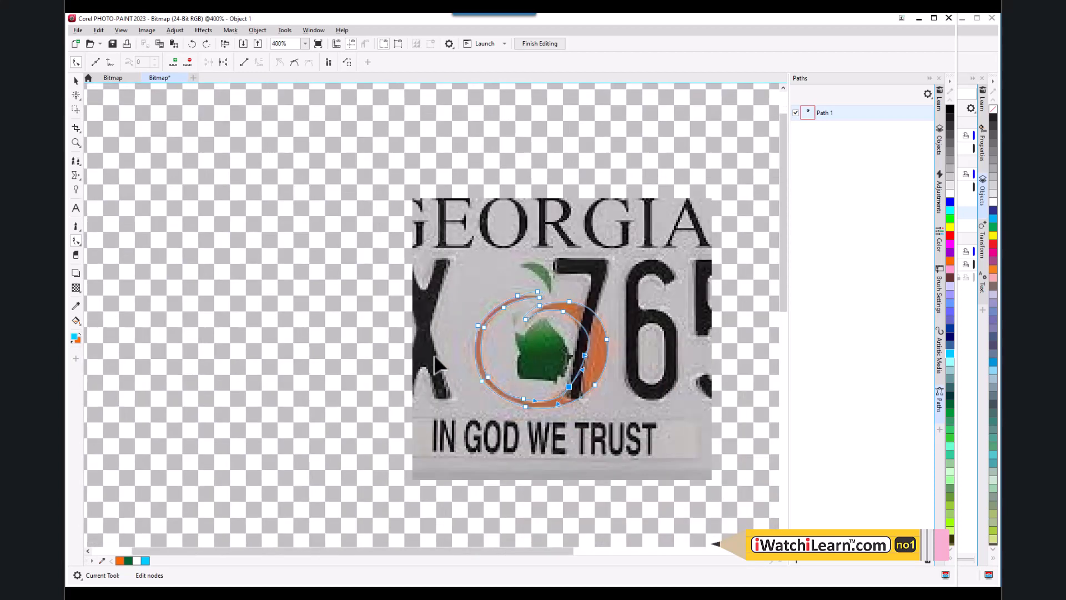
pyautogui.scroll(1, 568, 320)
pyautogui.scroll(1, 391, 281)
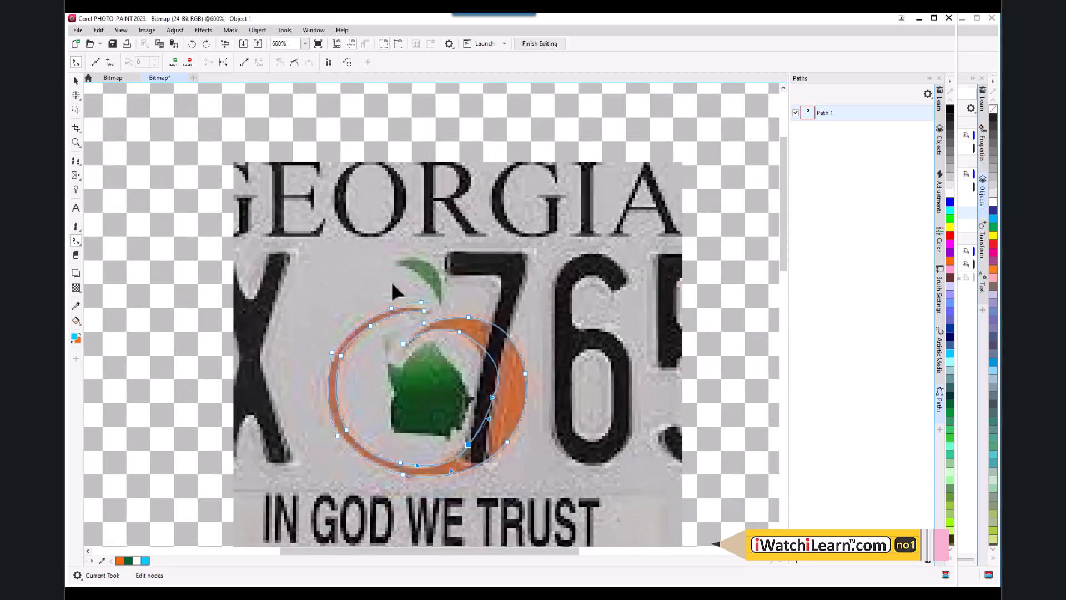
pyautogui.click(420, 301)
pyautogui.click(437, 309)
pyautogui.moveTo(448, 301)
pyautogui.mouseDown()
pyautogui.moveTo(453, 328)
pyautogui.moveTo(439, 309)
pyautogui.mouseUp()
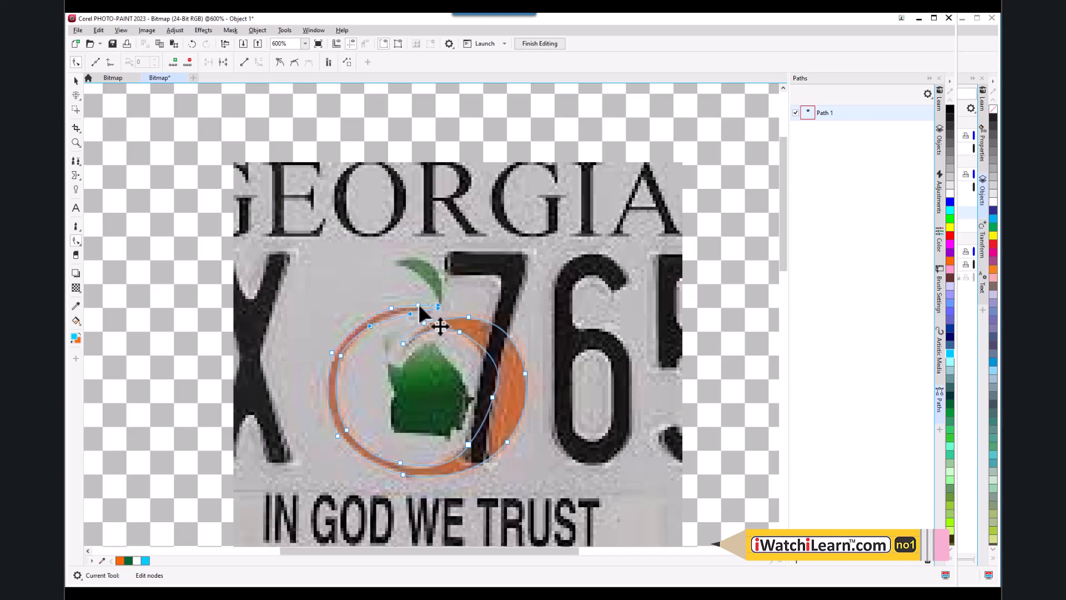
# - Fine-tune the curve handles around the upper tip node so the path follows the thin orange line beneath the leaf
pyautogui.click(418, 305)
pyautogui.moveTo(397, 299); pyautogui.dragTo(382, 305)
pyautogui.moveTo(457, 300); pyautogui.dragTo(445, 301)
pyautogui.scroll(1, 408, 315)
pyautogui.scroll(-1, 408, 315)
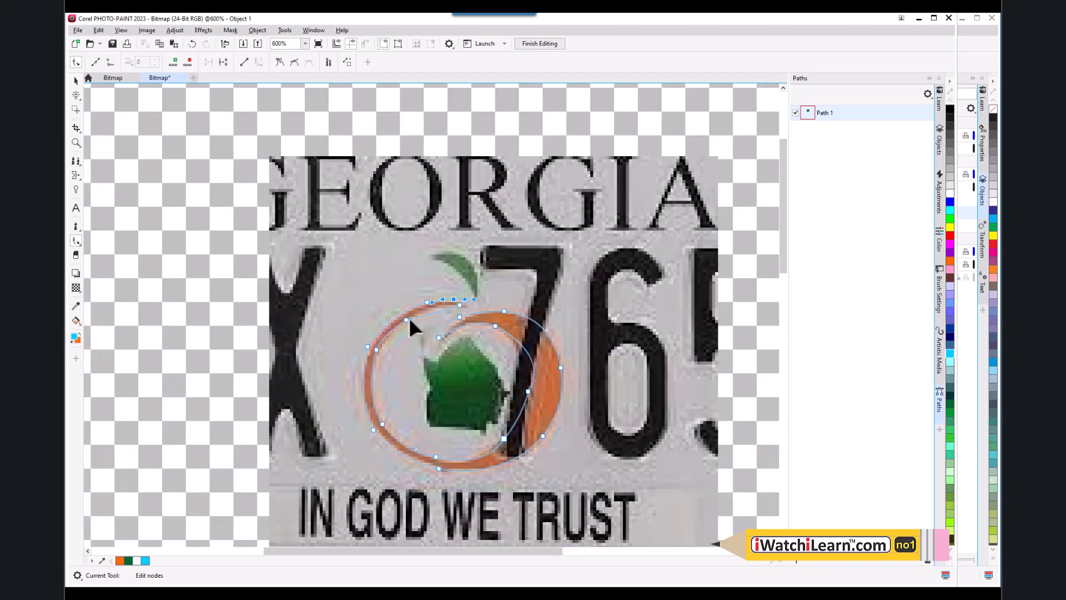
pyautogui.scroll(1, 424, 319)
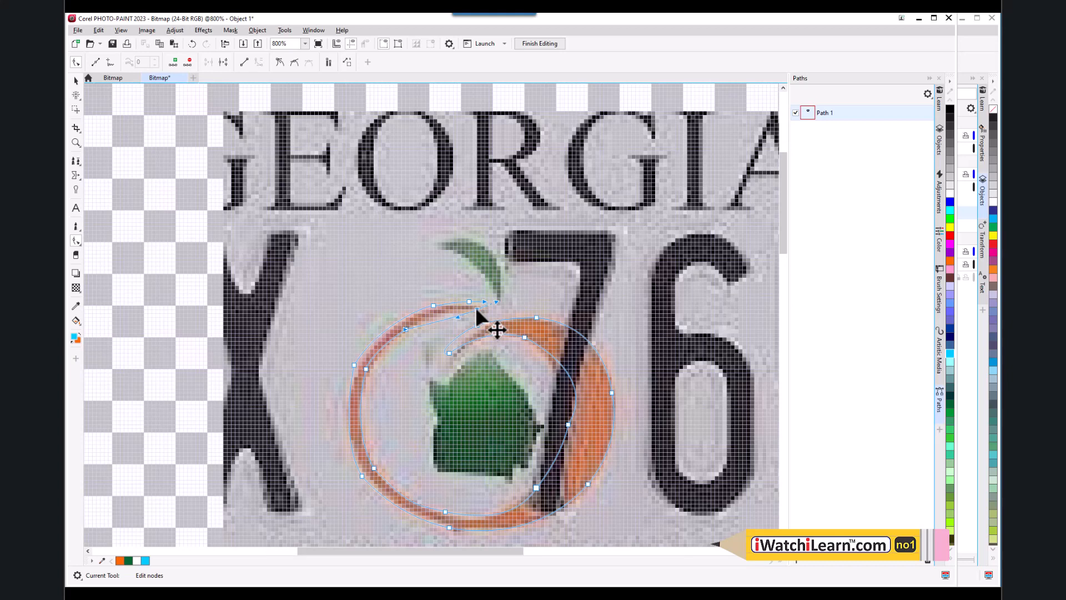
pyautogui.moveTo(476, 306); pyautogui.dragTo(468, 310)
# - Leave node editing with the Pick tool and create a mask from the peach path
pyautogui.scroll(-2, 467, 331)
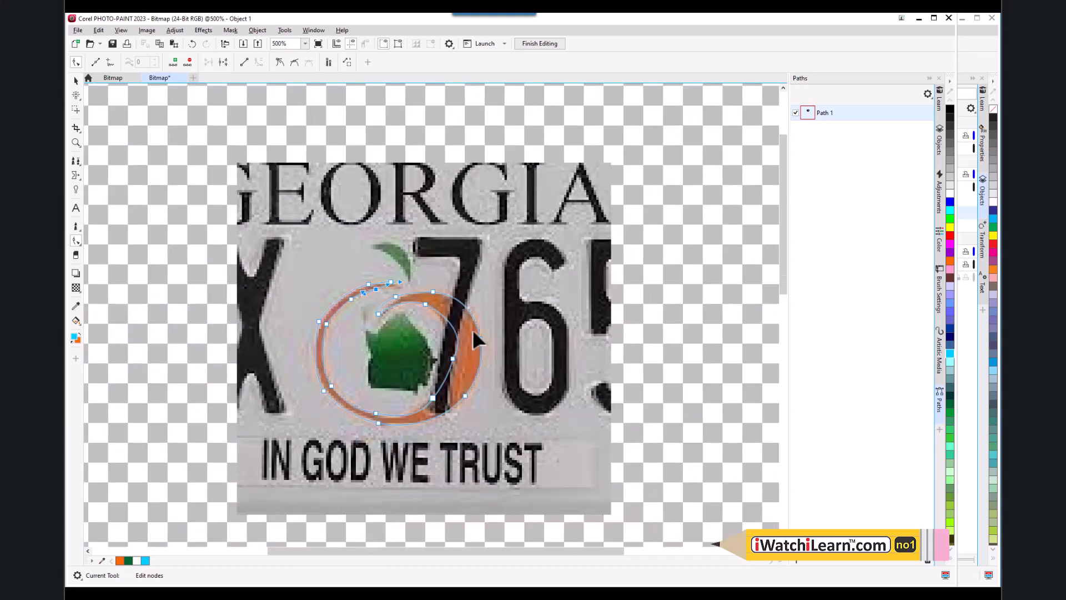
pyautogui.scroll(-1, 402, 306)
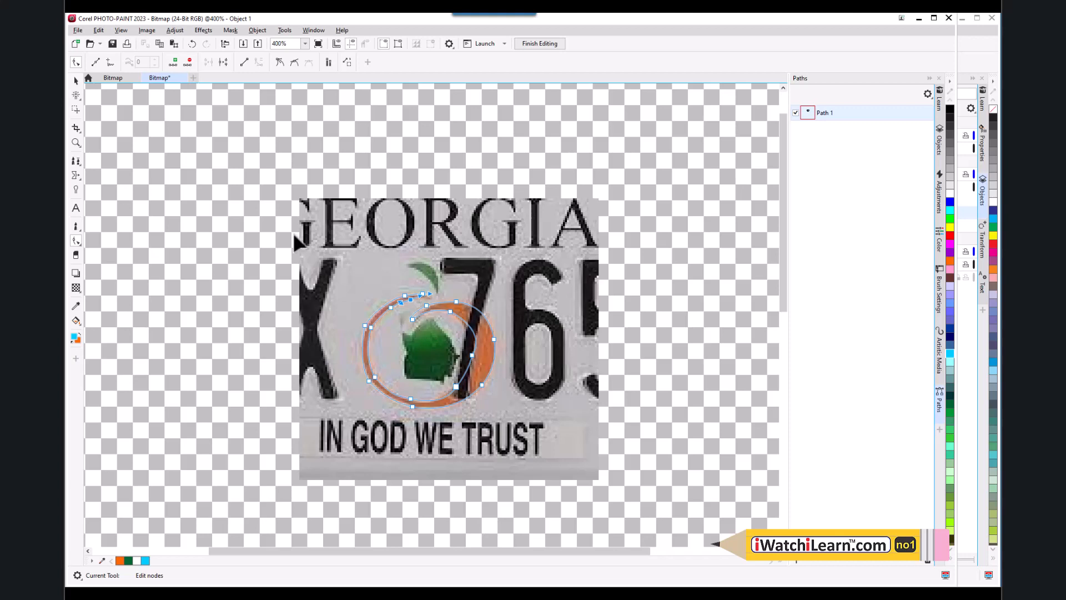
pyautogui.click(76, 82)
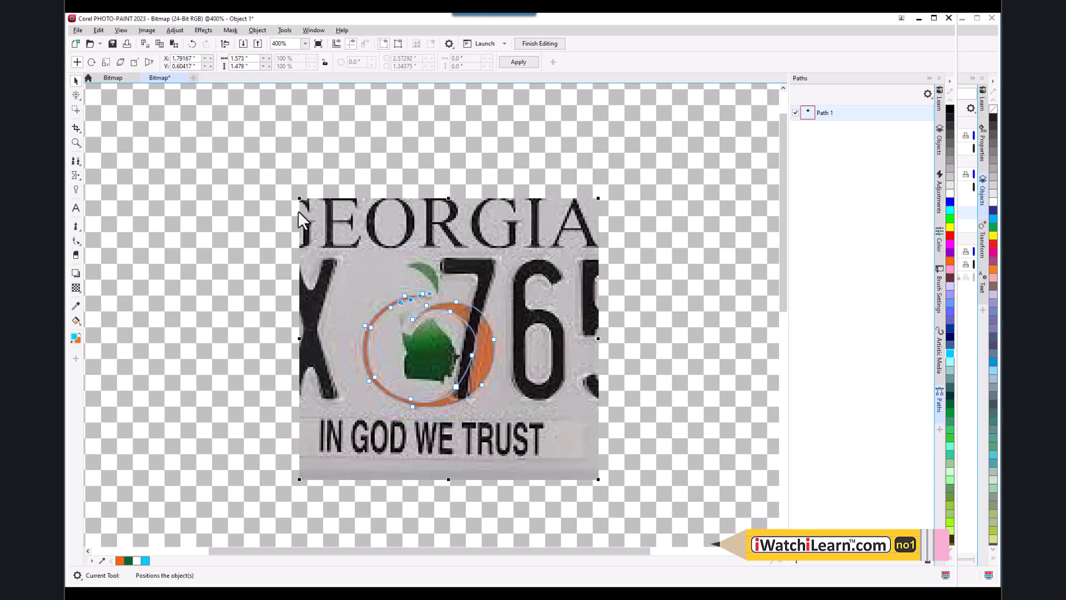
pyautogui.click(229, 32)
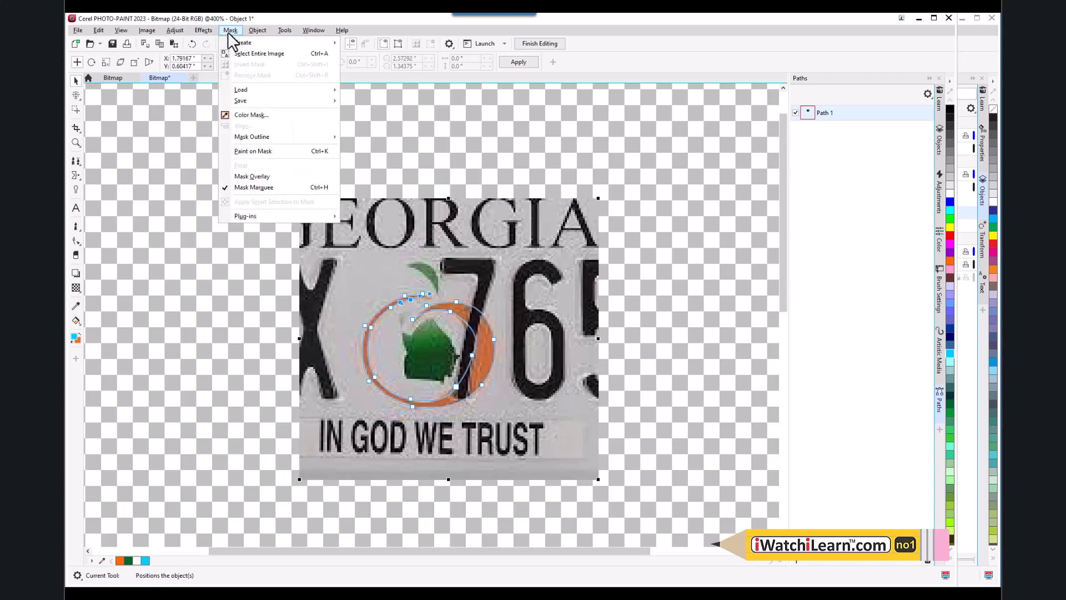
pyautogui.moveTo(281, 45)
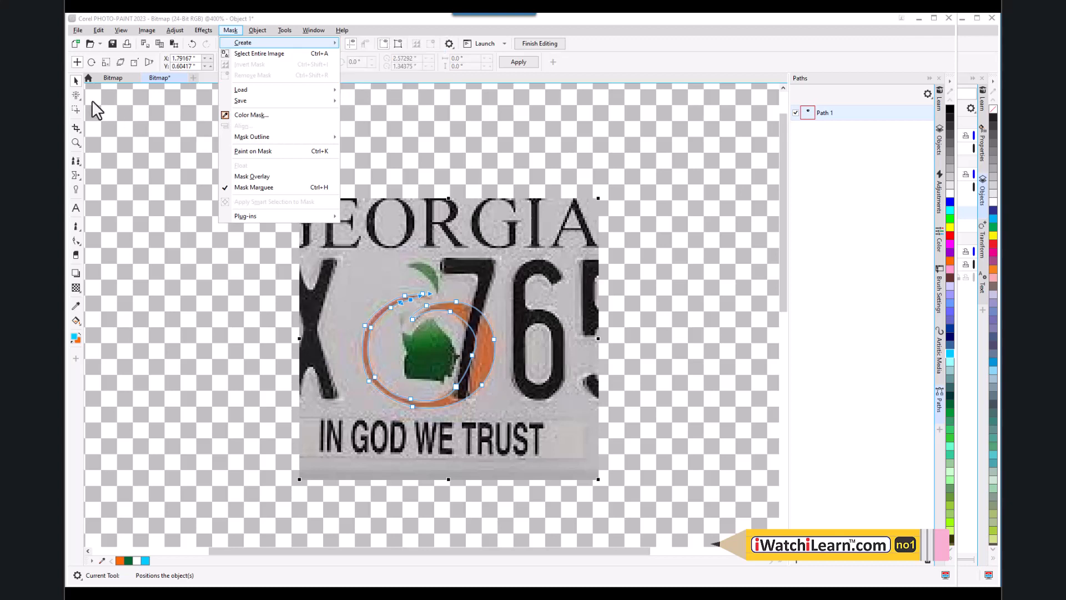
pyautogui.click(76, 80)
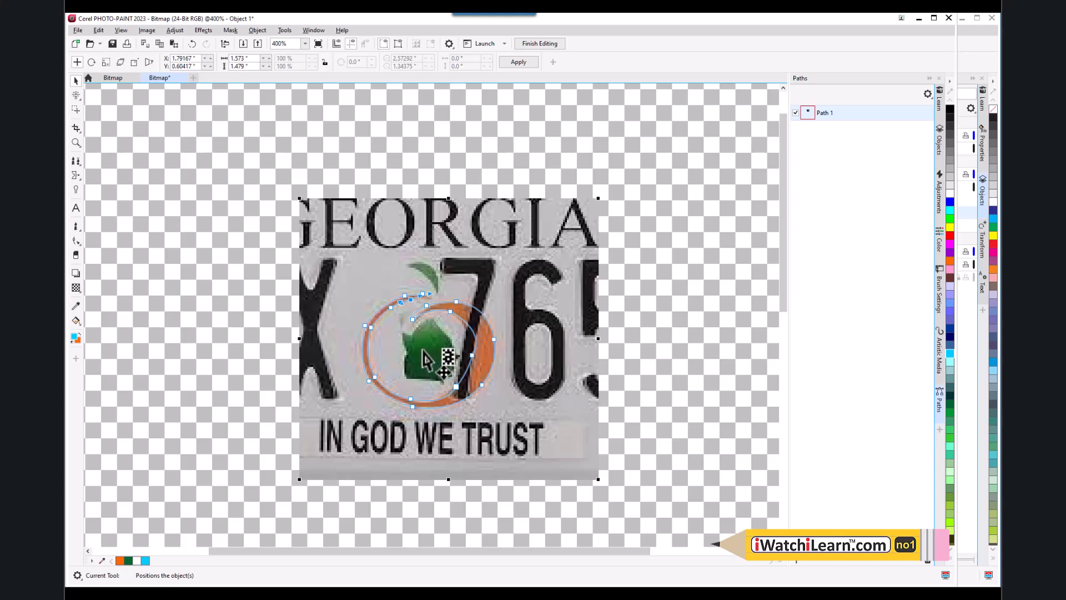
pyautogui.click(255, 31)
pyautogui.moveTo(231, 31)
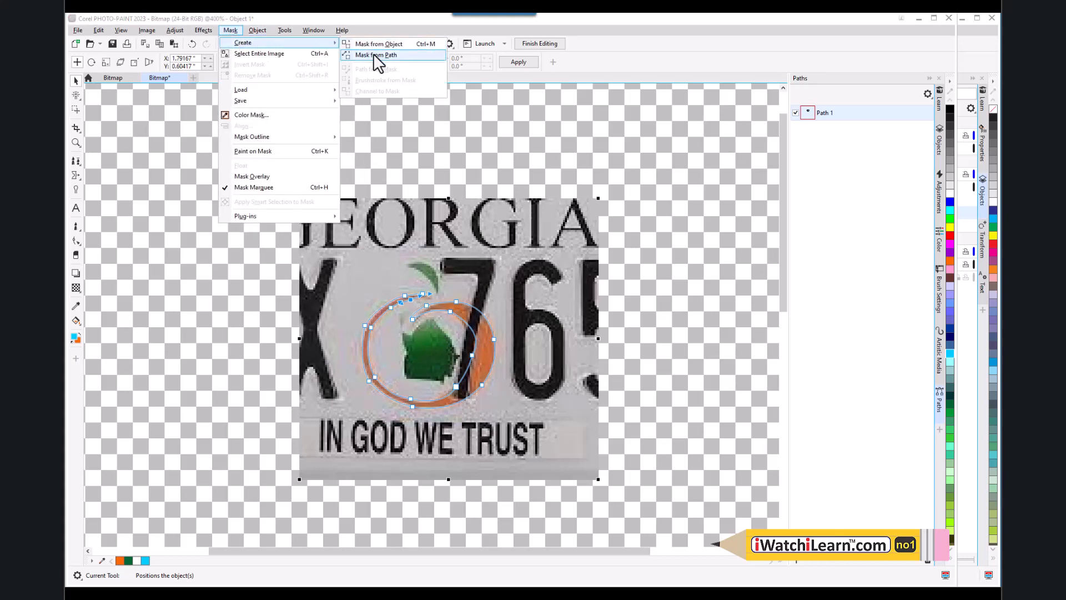
pyautogui.click(373, 55)
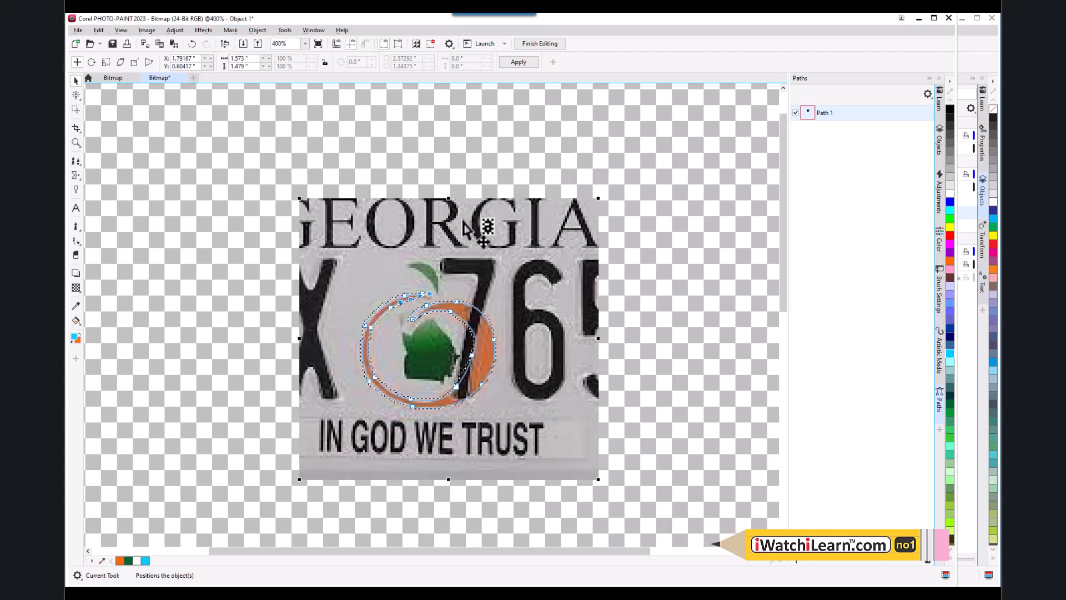
pyautogui.click(305, 32)
pyautogui.moveTo(285, 30)
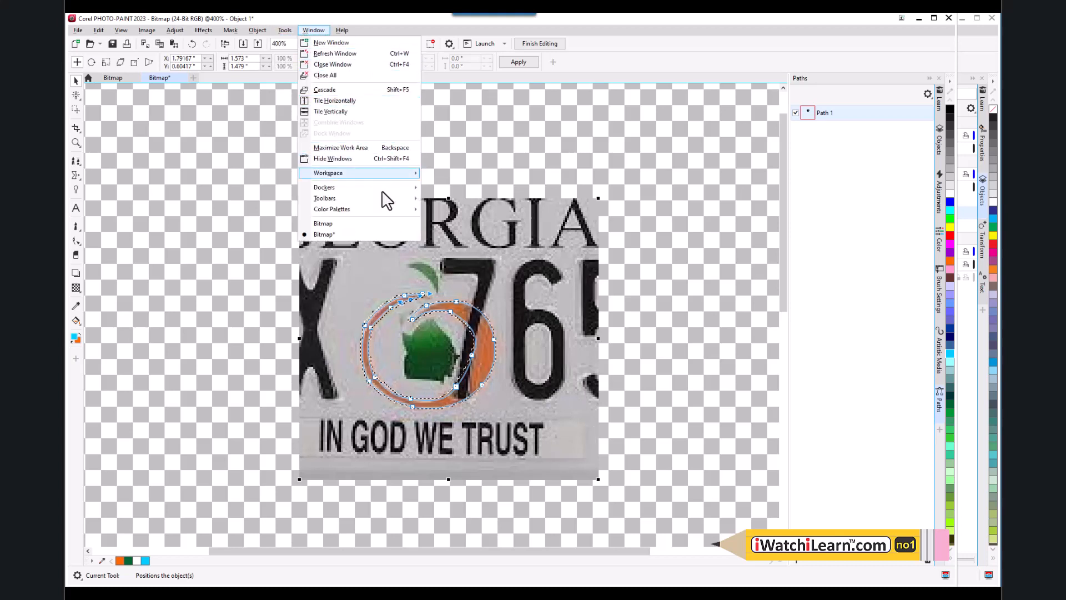
pyautogui.moveTo(389, 189)
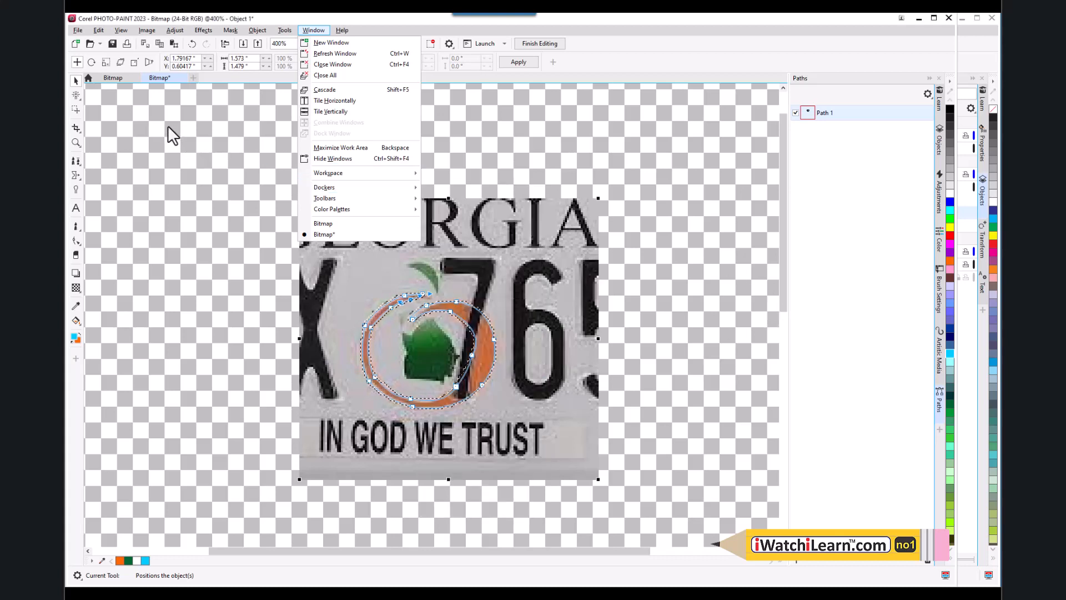
pyautogui.click(188, 143)
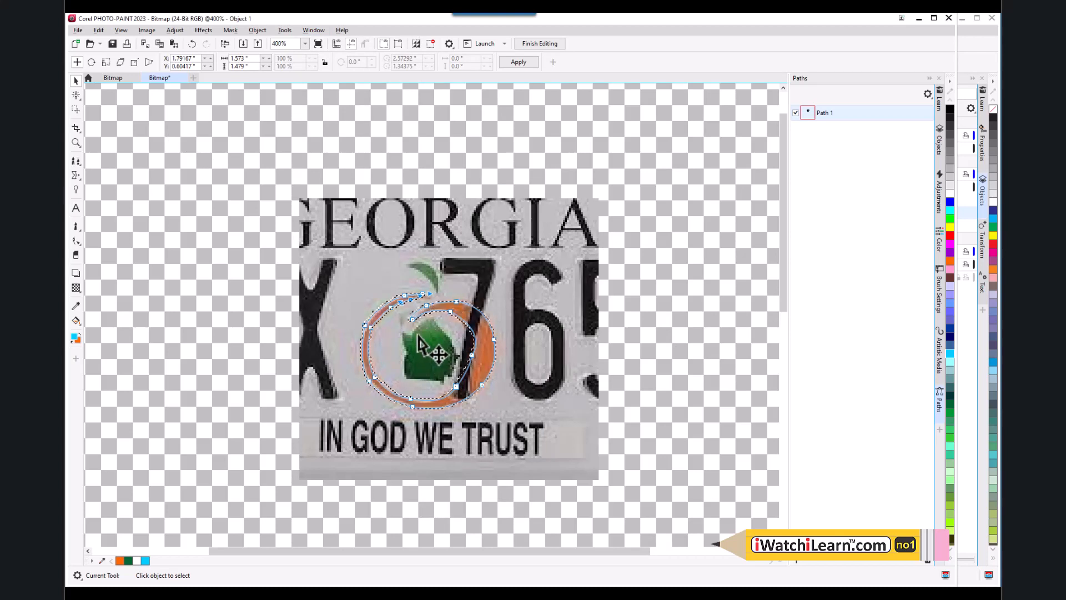
# - Make orange the foreground color and paint over the whole masked peach outline with the Paint tool
pyautogui.click(76, 226)
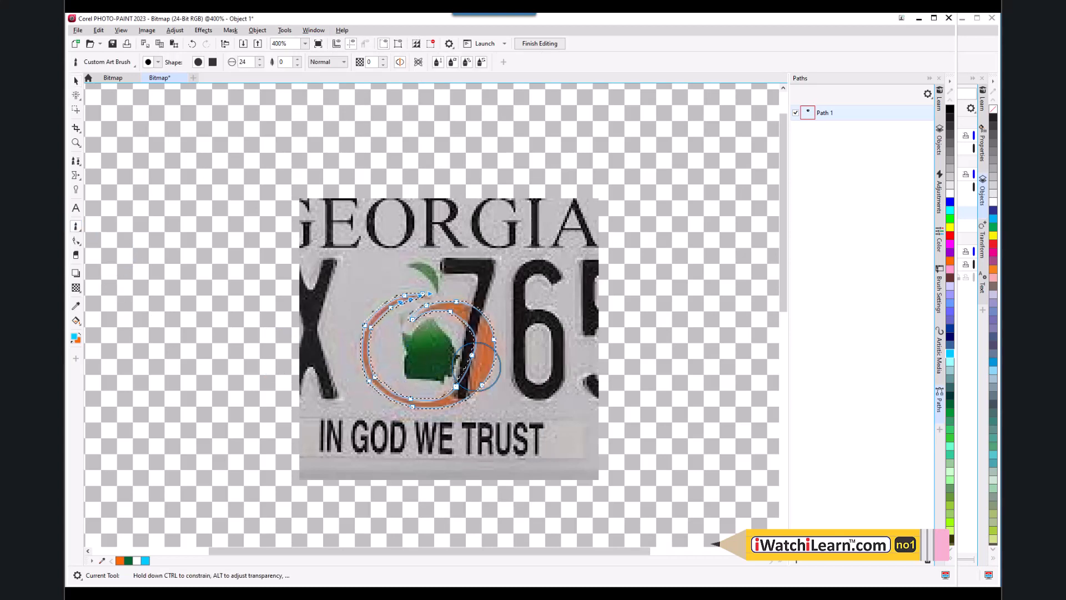
pyautogui.click(79, 335)
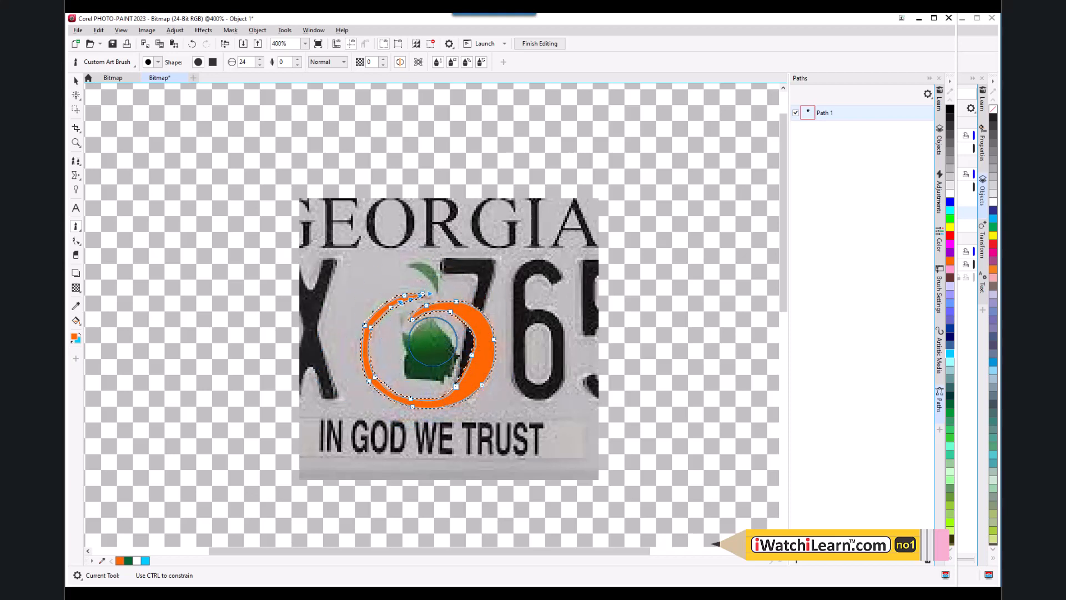
pyautogui.moveTo(456, 362)
pyautogui.mouseDown()
pyautogui.moveTo(487, 351)
pyautogui.moveTo(450, 316)
pyautogui.moveTo(427, 314)
pyautogui.mouseUp()
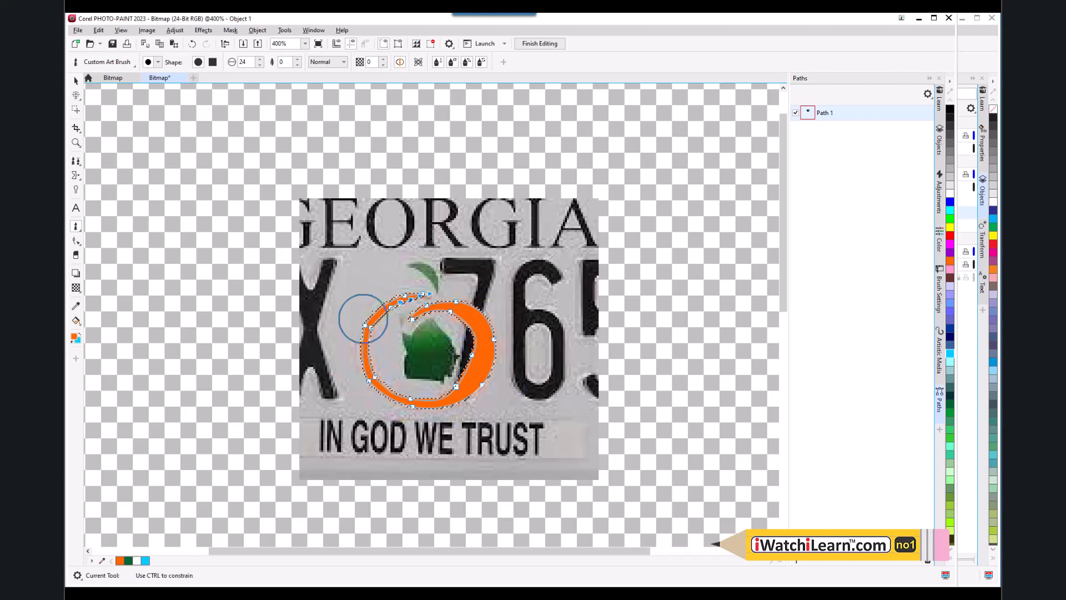
pyautogui.moveTo(452, 356)
pyautogui.mouseDown()
pyautogui.moveTo(413, 315)
pyautogui.moveTo(388, 342)
pyautogui.moveTo(427, 263)
pyautogui.mouseUp()
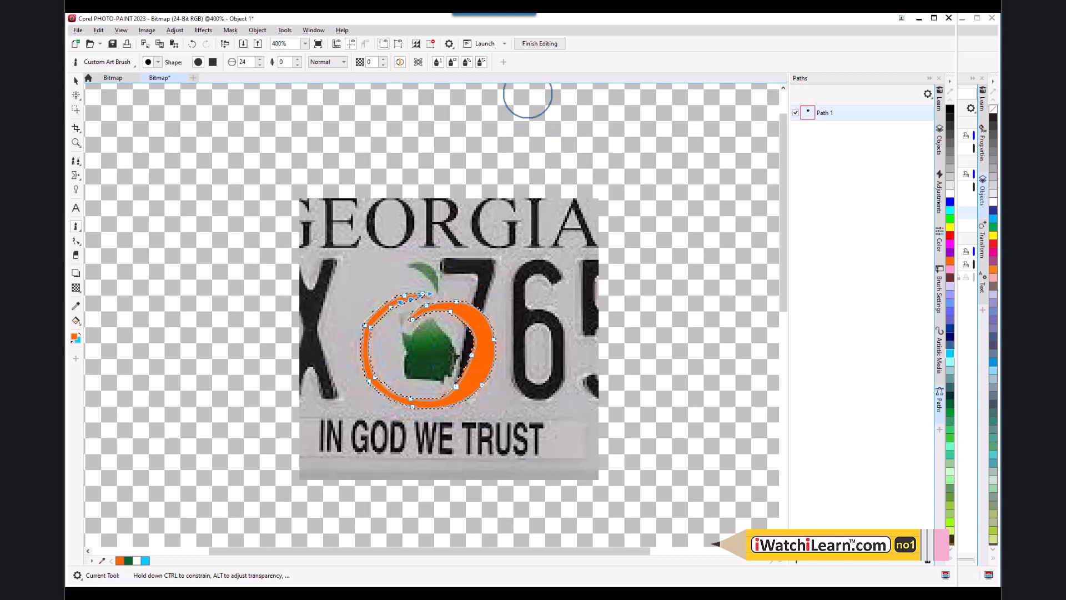
# - Finish editing the plate bitmap, saving its changes, and switch back to the CorelDRAW document
pyautogui.click(540, 44)
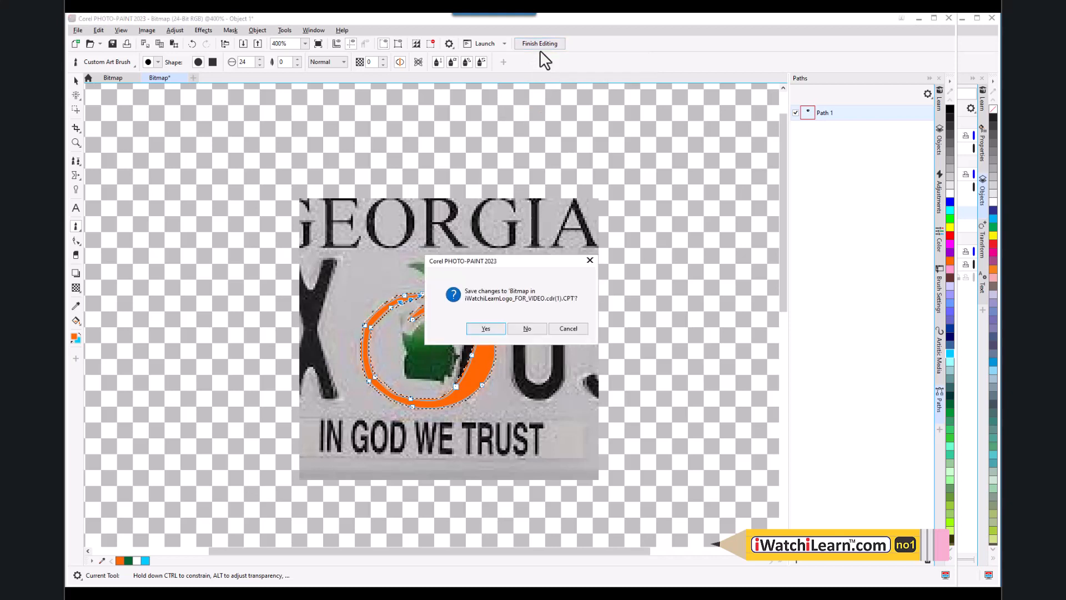
pyautogui.click(481, 327)
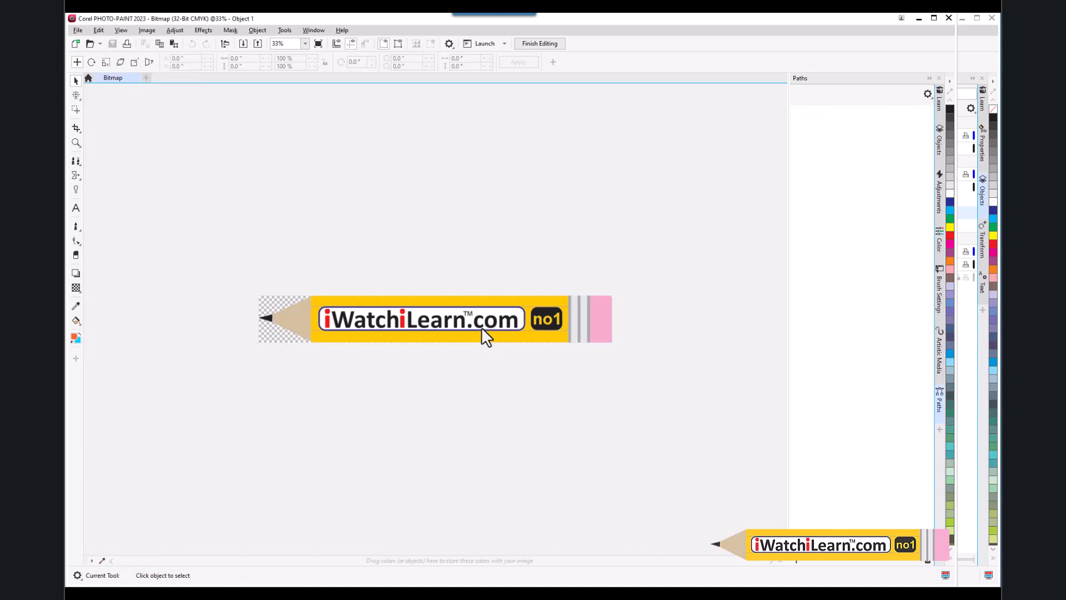
pyautogui.scroll(-1, 457, 329)
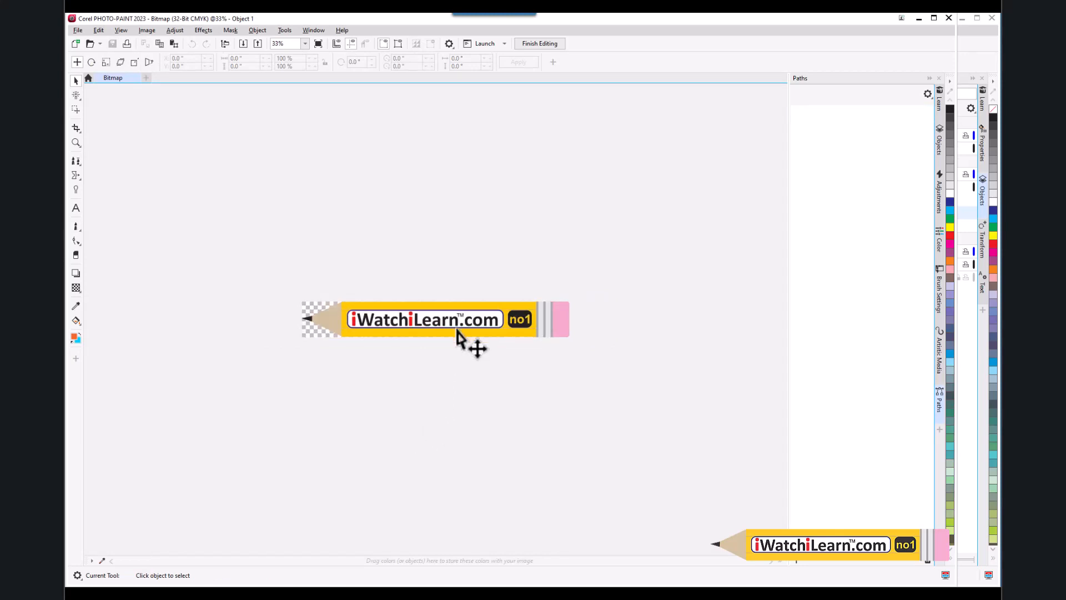
pyautogui.scroll(-1, 456, 331)
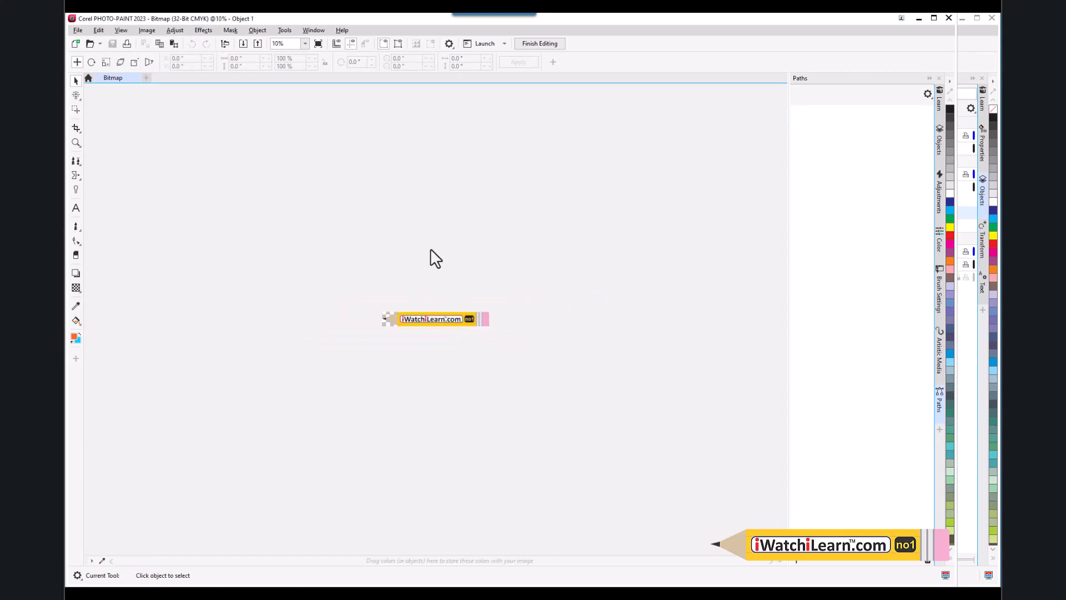
pyautogui.scroll(1, 438, 271)
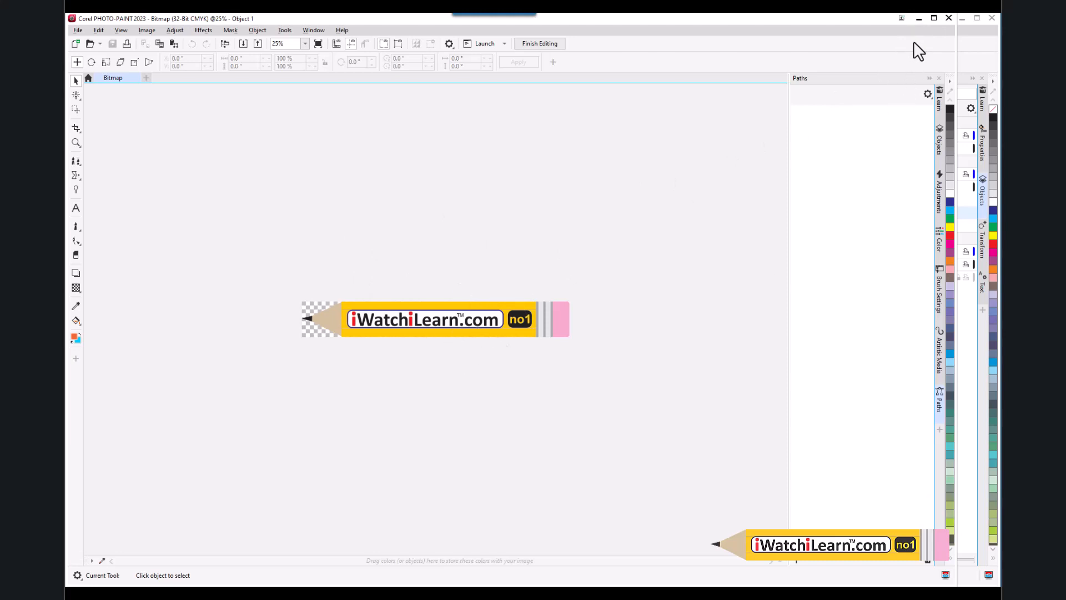
pyautogui.click(918, 18)
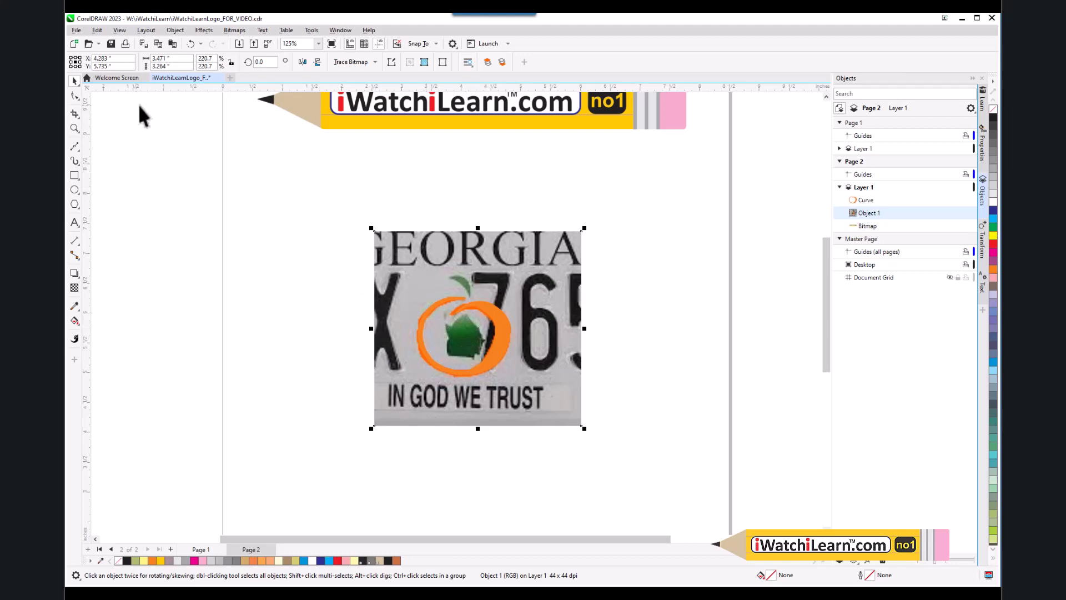
# - Select the orange peach curve and nudge it 5 inches left, off the plate bitmap and outside the page
pyautogui.scroll(1, 428, 330)
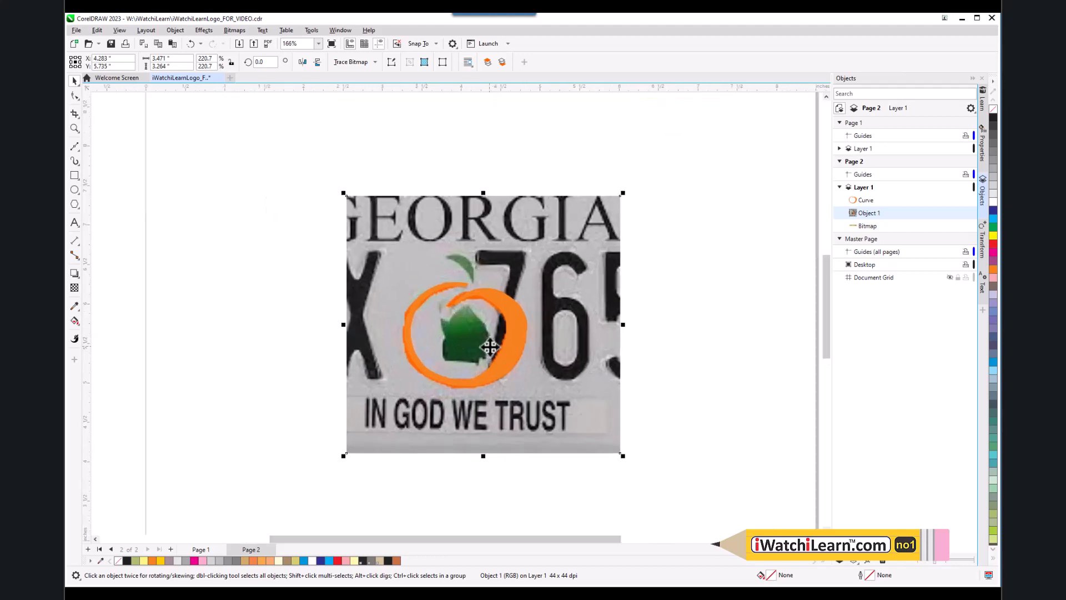
pyautogui.scroll(-2, 452, 330)
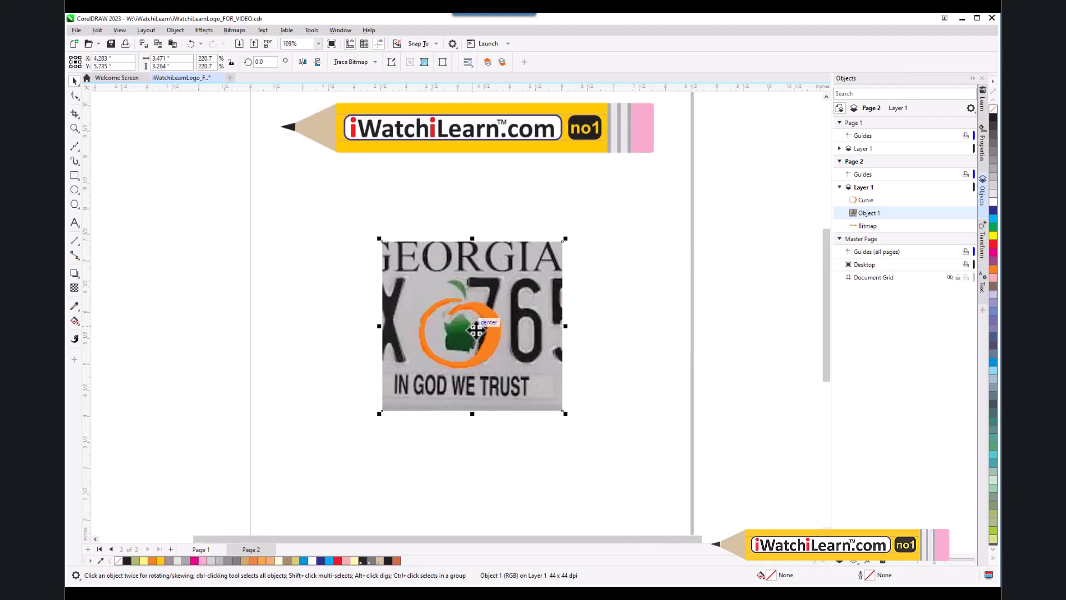
pyautogui.scroll(1, 472, 330)
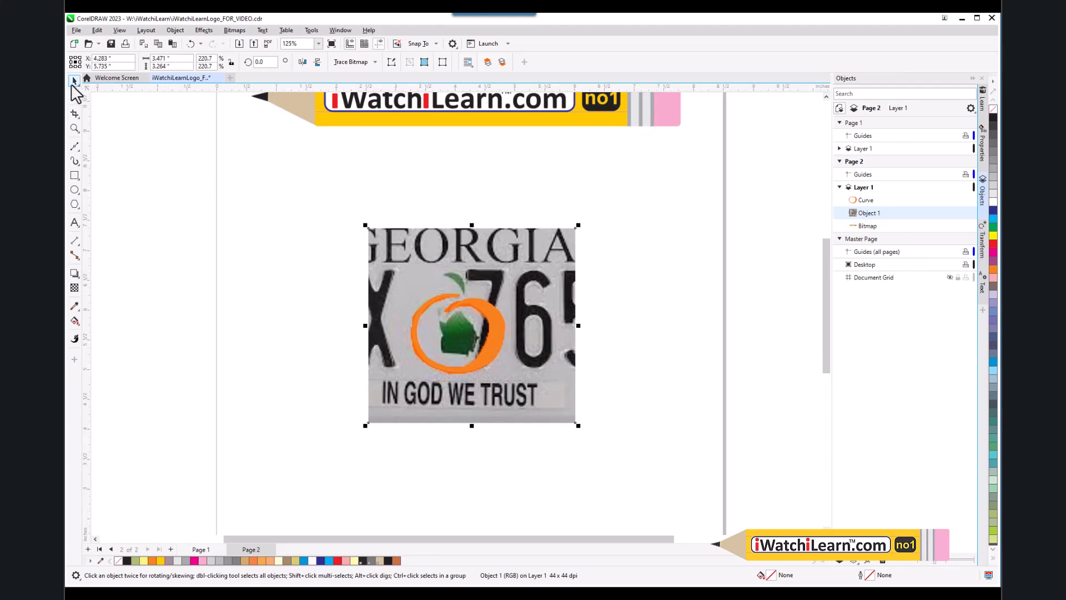
pyautogui.click(877, 201)
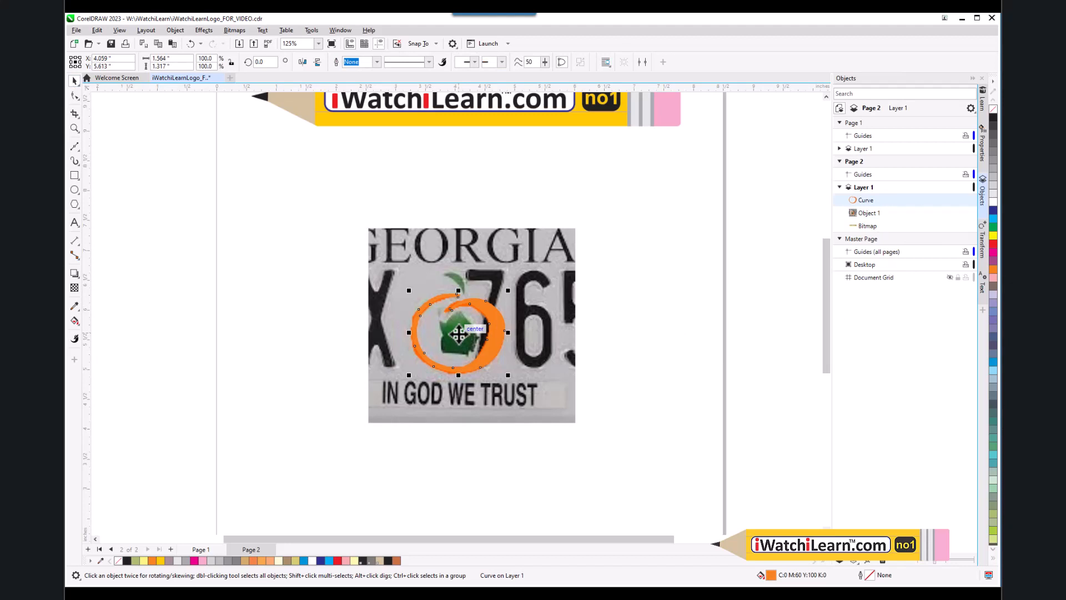
pyautogui.click(430, 201)
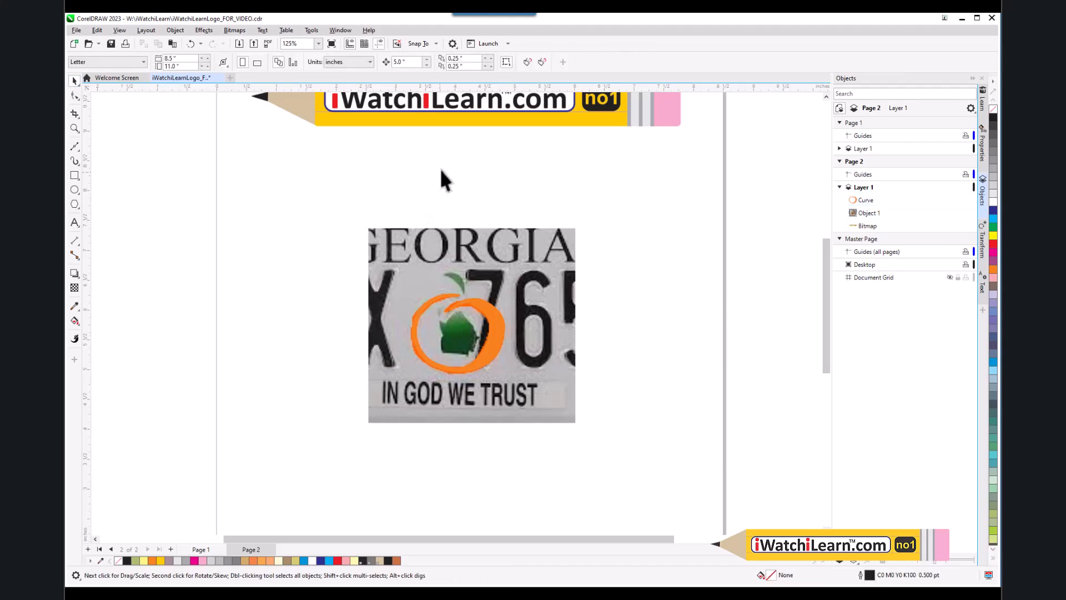
pyautogui.click(498, 328)
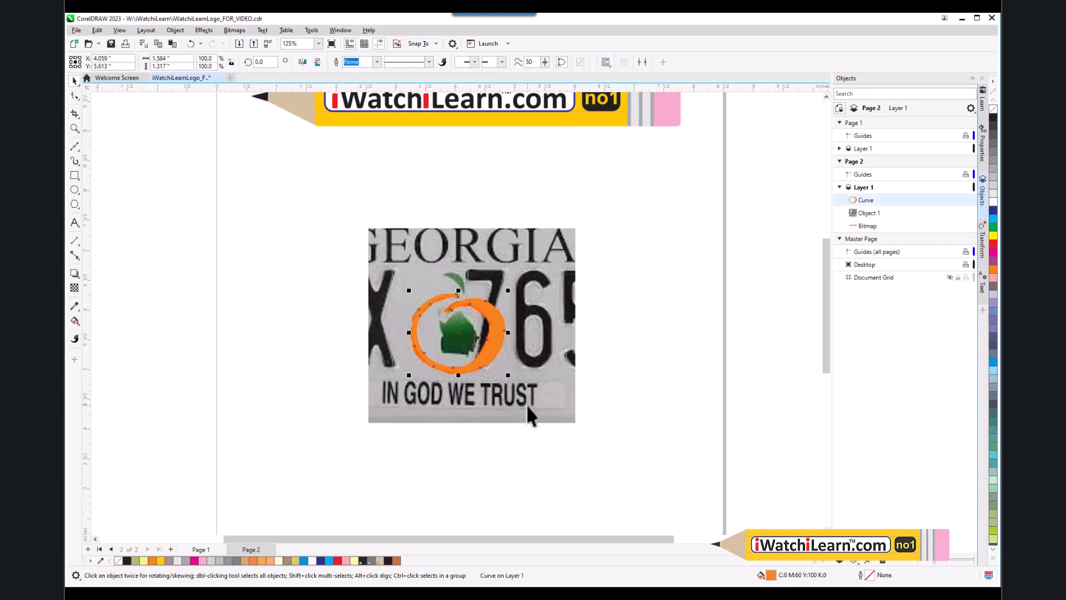
pyautogui.hotkey('shift', 'Left')
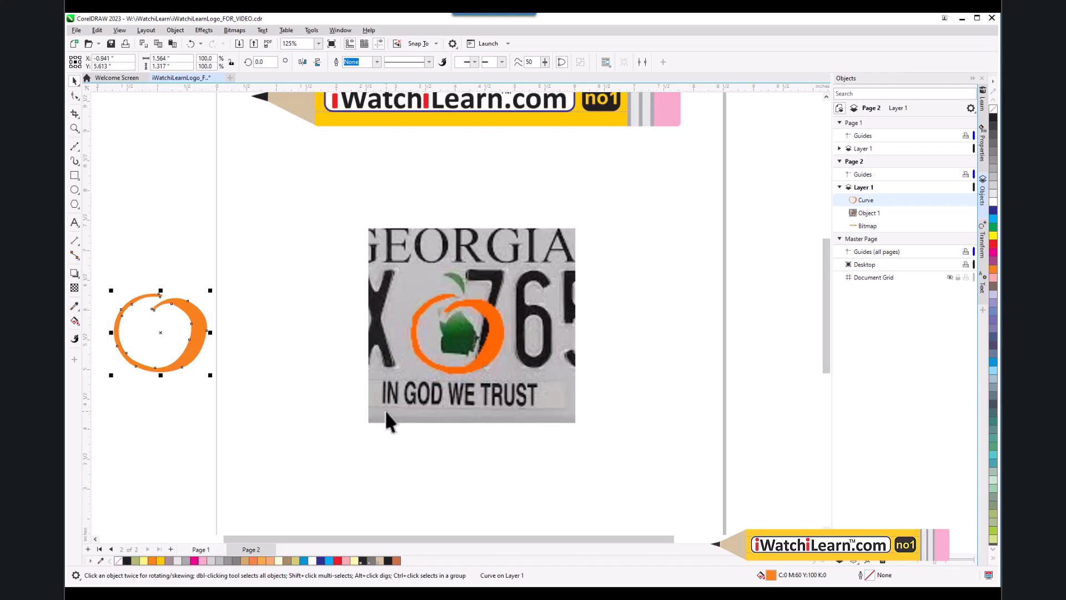
pyautogui.hotkey('shift', 'Right')
pyautogui.hotkey('shift', 'Left')
# - Move the orange peach curve back beside the bitmap's painted peach, overlapping the plate's left edge
pyautogui.scroll(5, 462, 341)
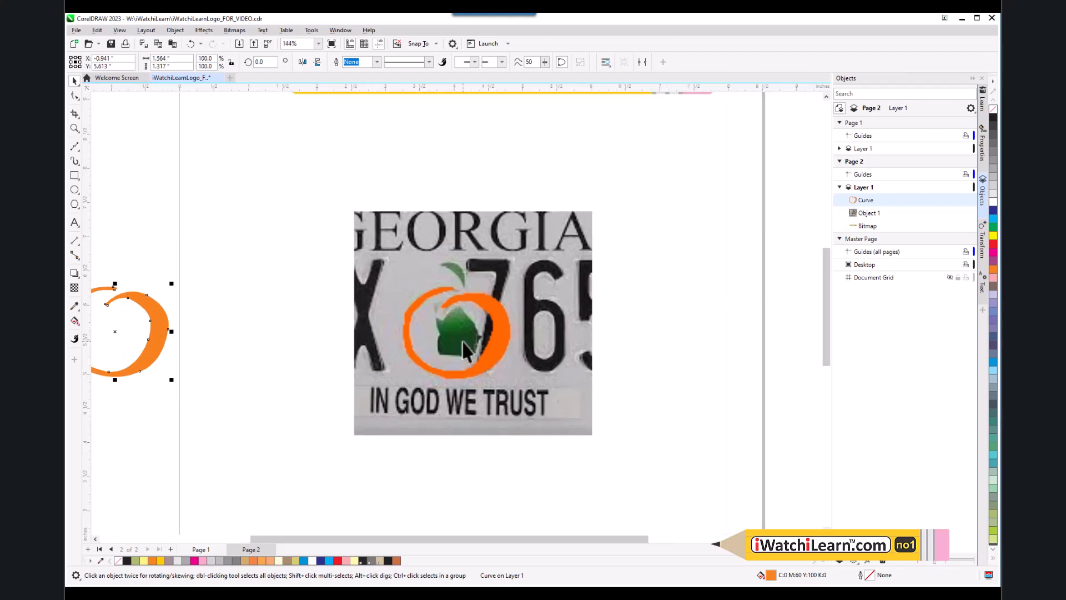
pyautogui.scroll(-5, 456, 354)
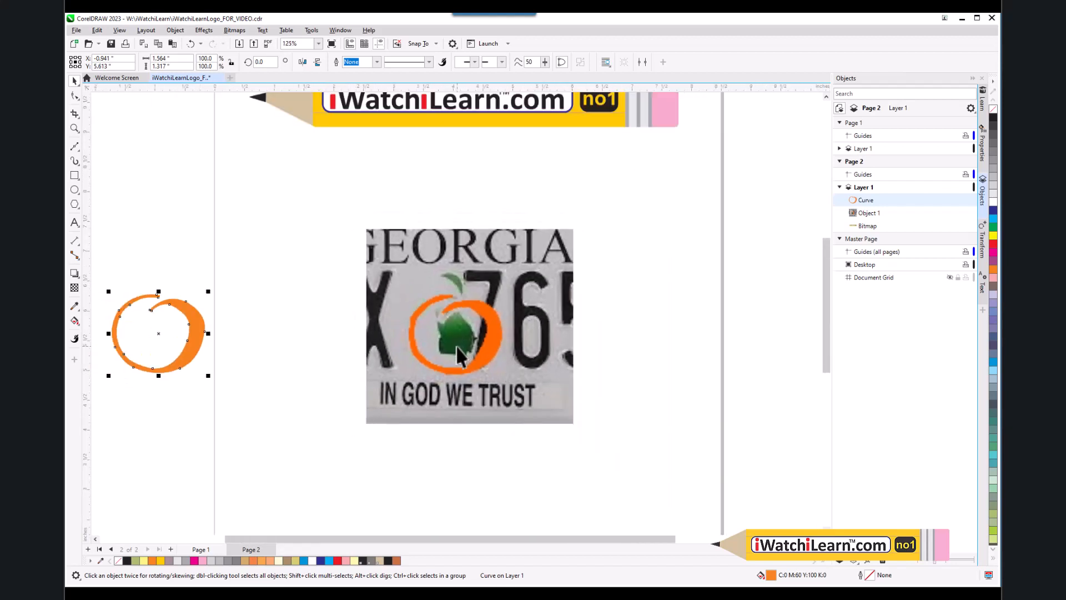
pyautogui.moveTo(161, 349); pyautogui.dragTo(350, 346)
# - Compare the vector peach curve with the peach painted into the plate bitmap, selecting each object and inspecting their edges at different magnifications
pyautogui.scroll(3, 350, 346)
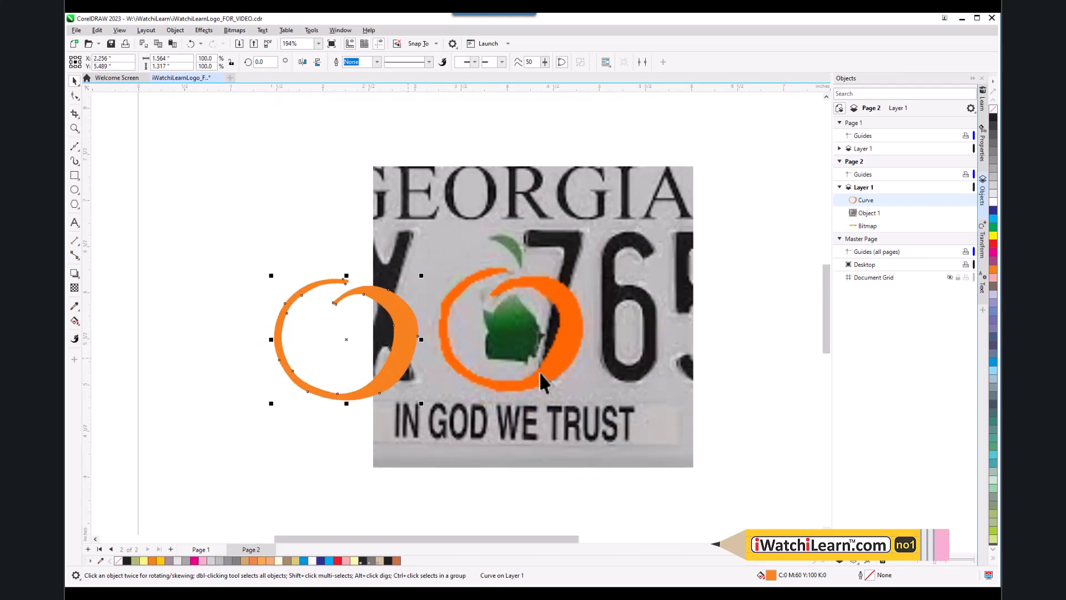
pyautogui.scroll(3, 559, 359)
pyautogui.scroll(-3, 497, 328)
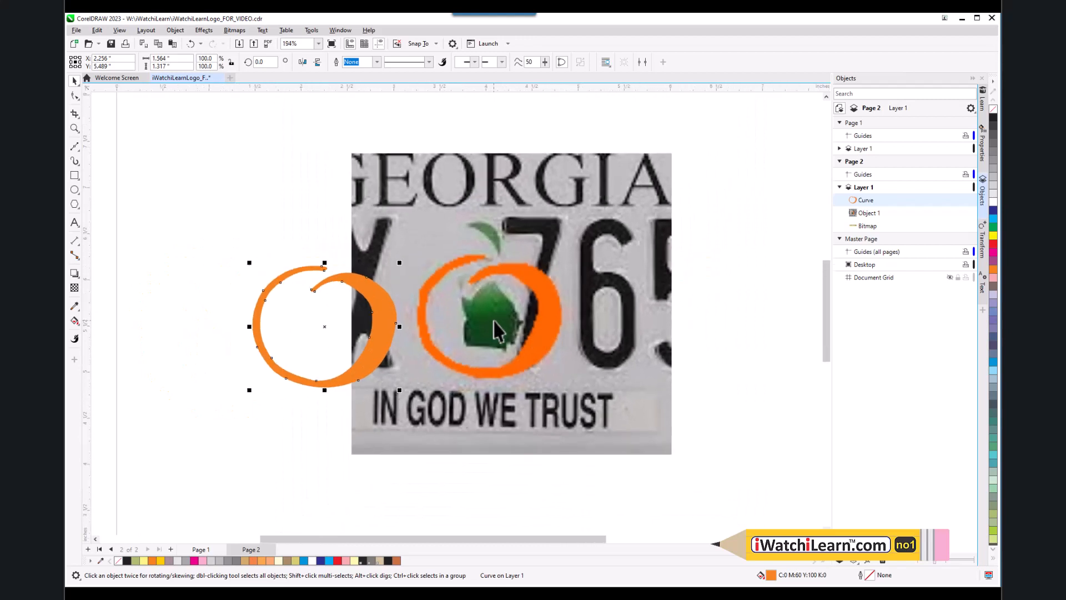
pyautogui.scroll(1, 530, 314)
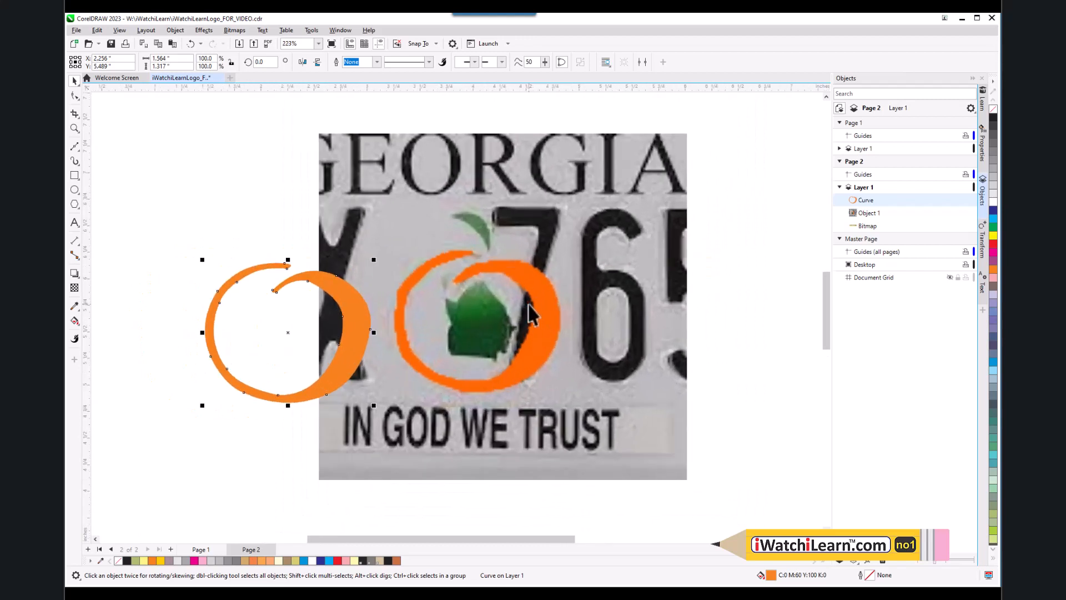
pyautogui.click(544, 319)
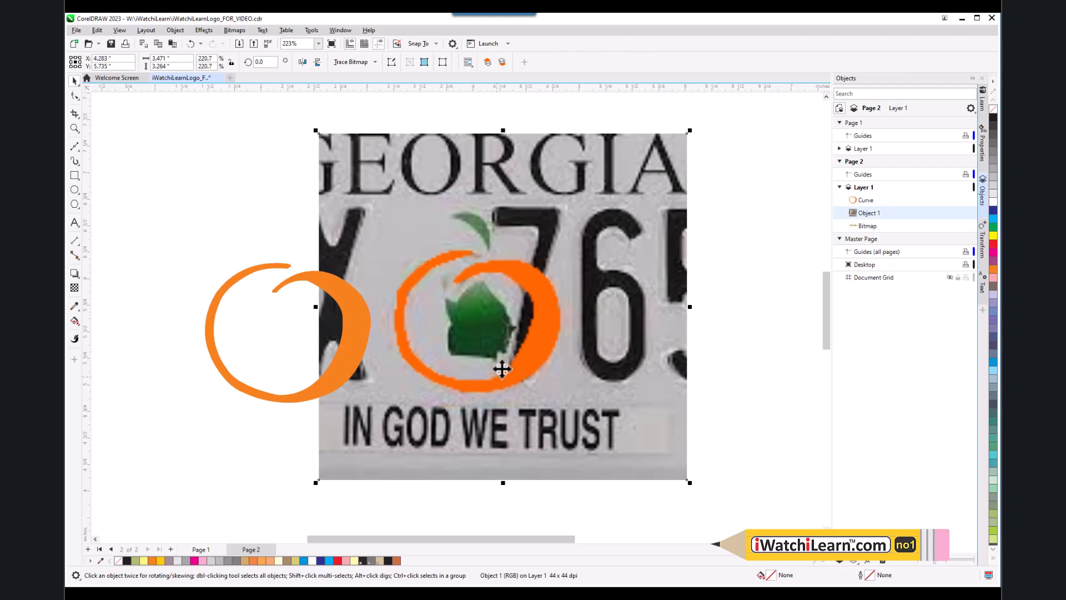
pyautogui.scroll(-3, 504, 362)
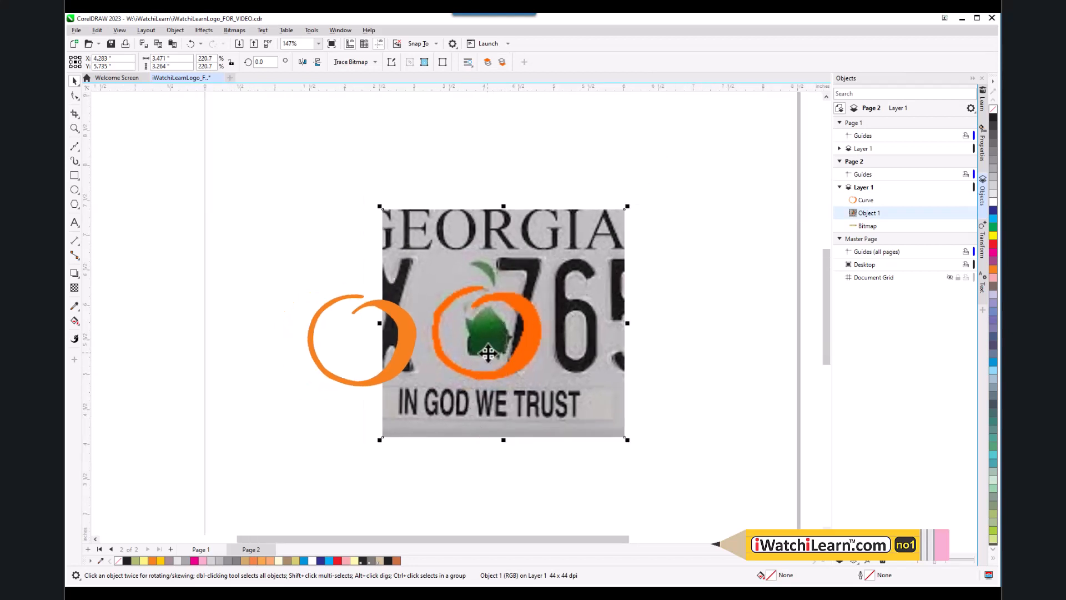
pyautogui.scroll(1, 471, 363)
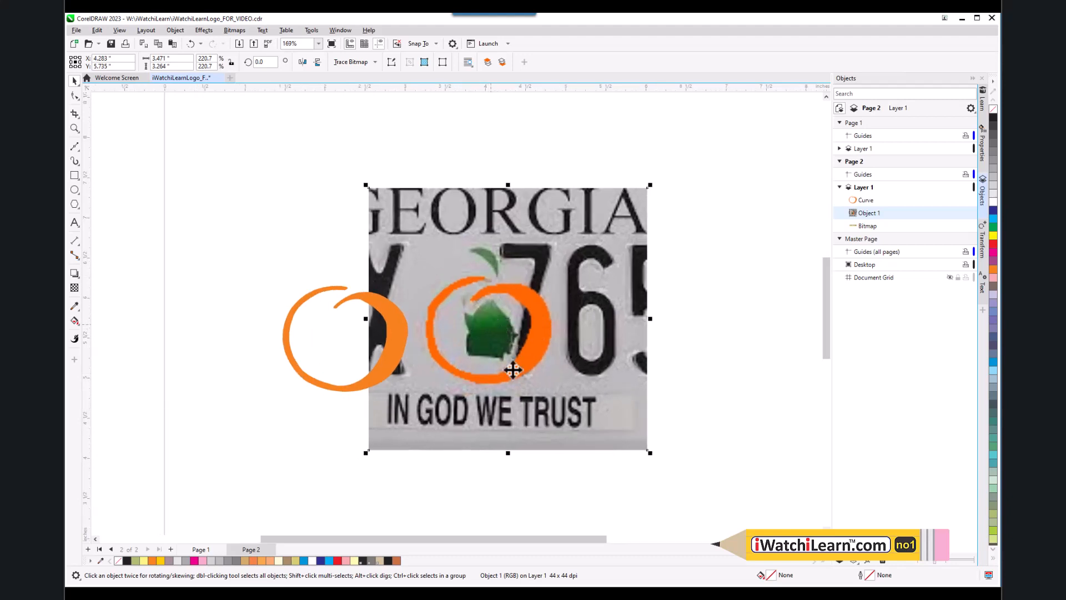
pyautogui.click(341, 388)
pyautogui.scroll(-1, 341, 388)
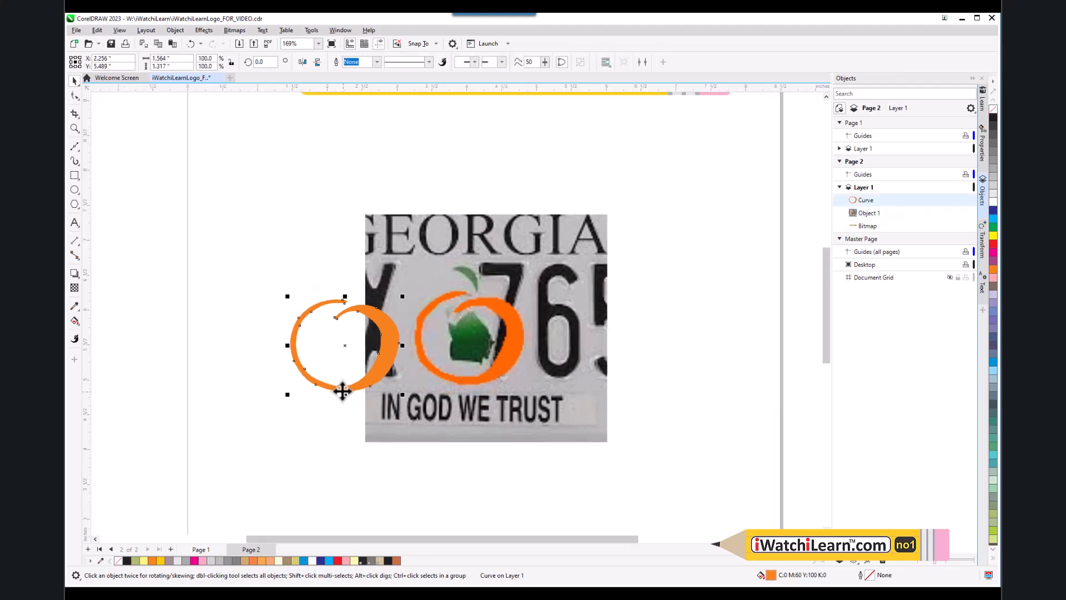
pyautogui.click(295, 455)
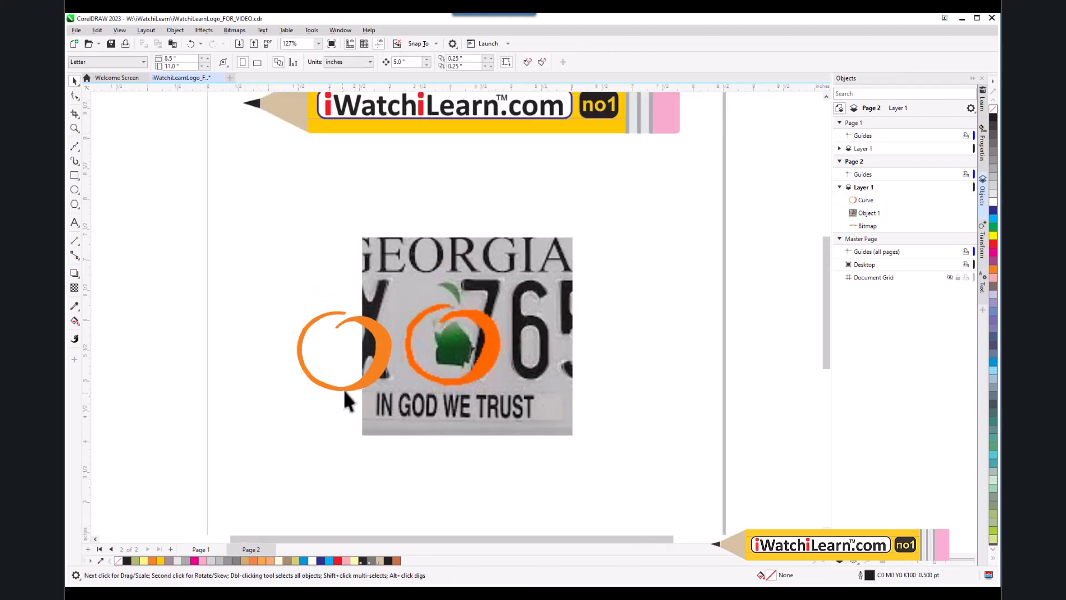
pyautogui.click(343, 388)
pyautogui.scroll(-1, 506, 375)
pyautogui.scroll(2, 513, 379)
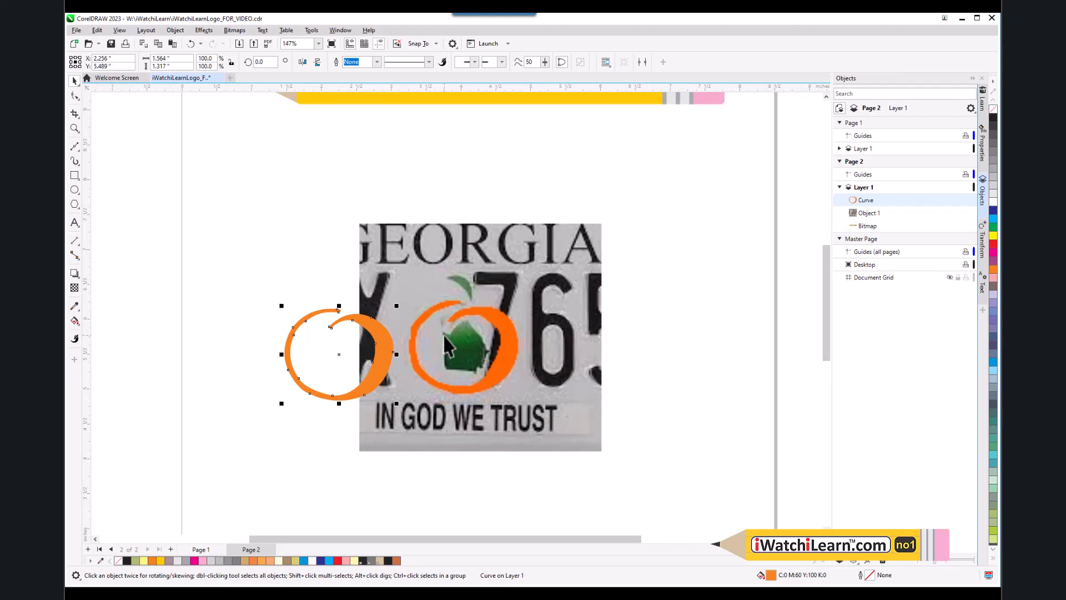
pyautogui.scroll(-3, 418, 304)
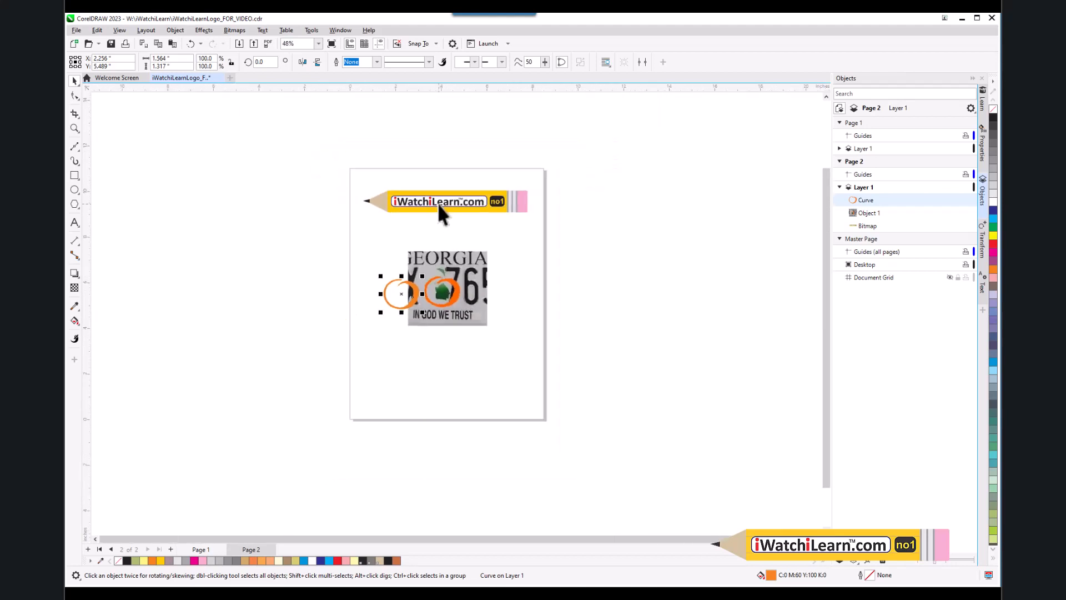
# - Draw a rectangle about 1.56 by 1.43 inches in the empty area below the plate bitmap
pyautogui.scroll(5, 472, 388)
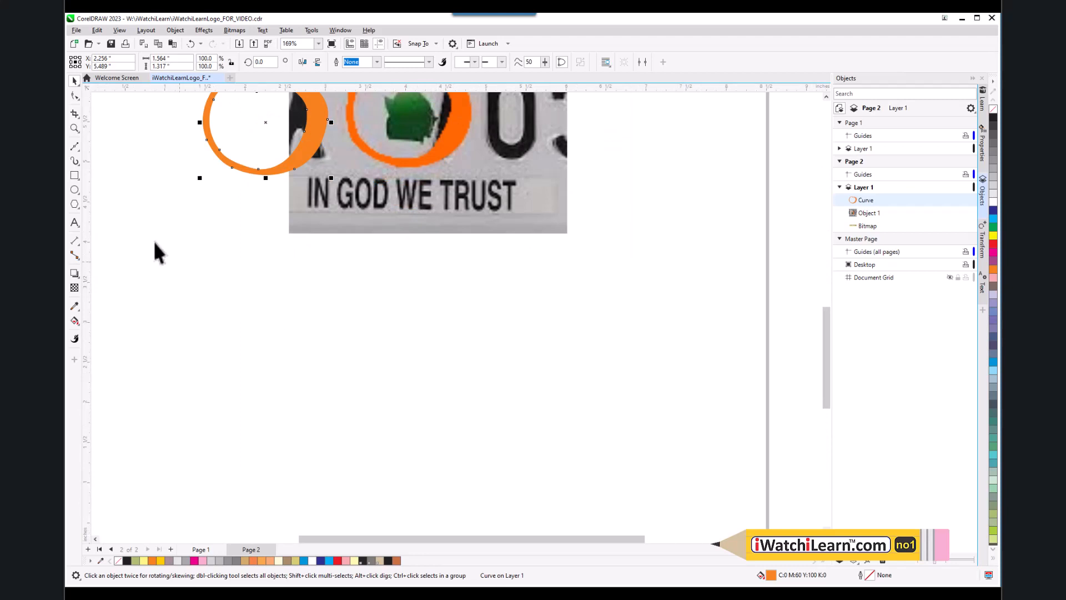
pyautogui.click(77, 183)
pyautogui.click(75, 191)
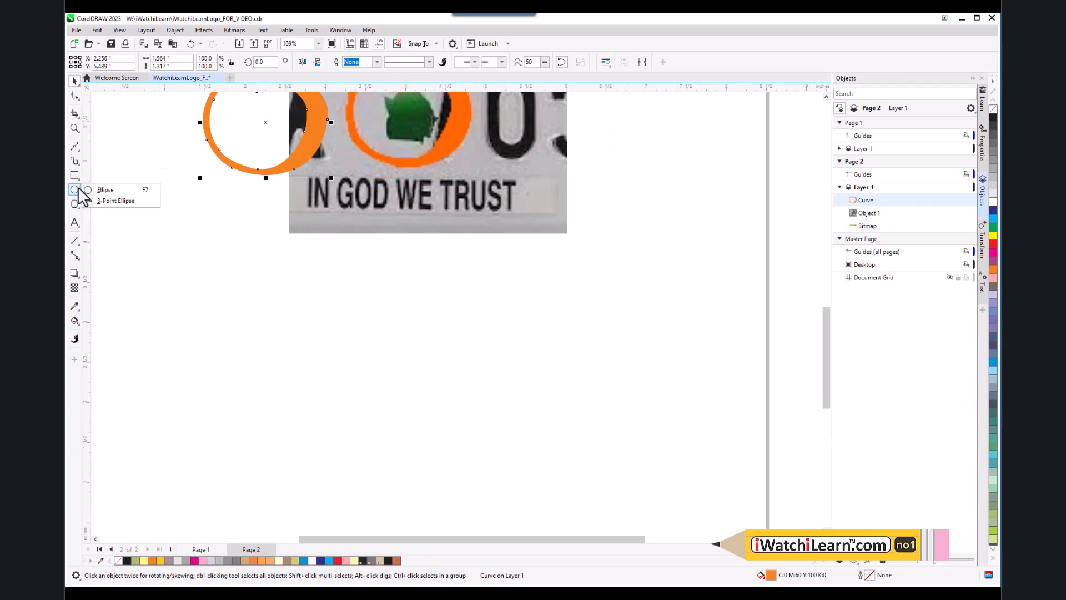
pyautogui.click(97, 190)
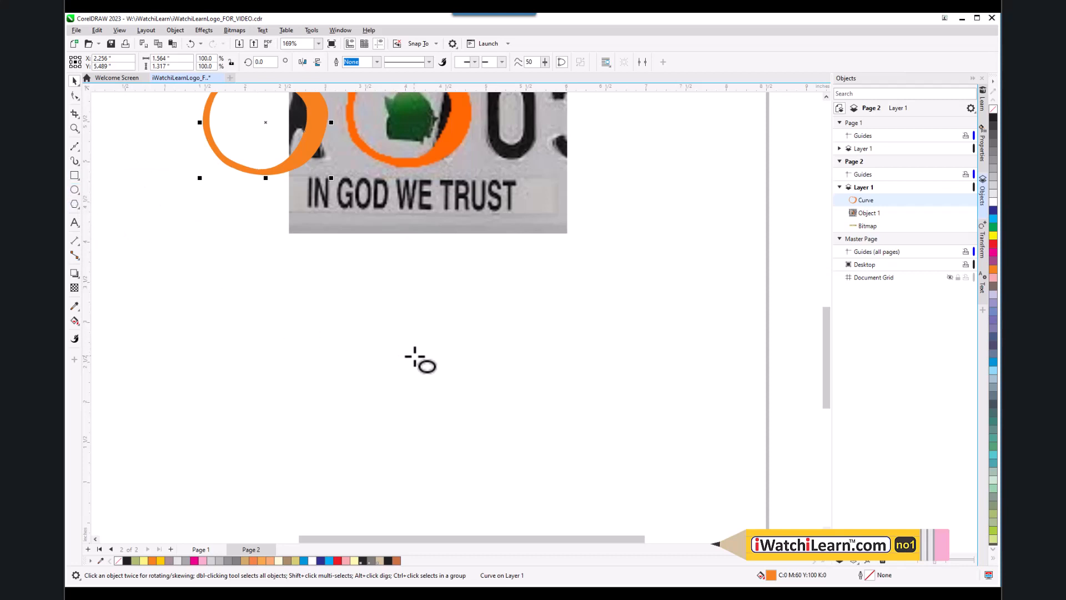
pyautogui.click(74, 175)
pyautogui.moveTo(347, 306); pyautogui.dragTo(472, 421)
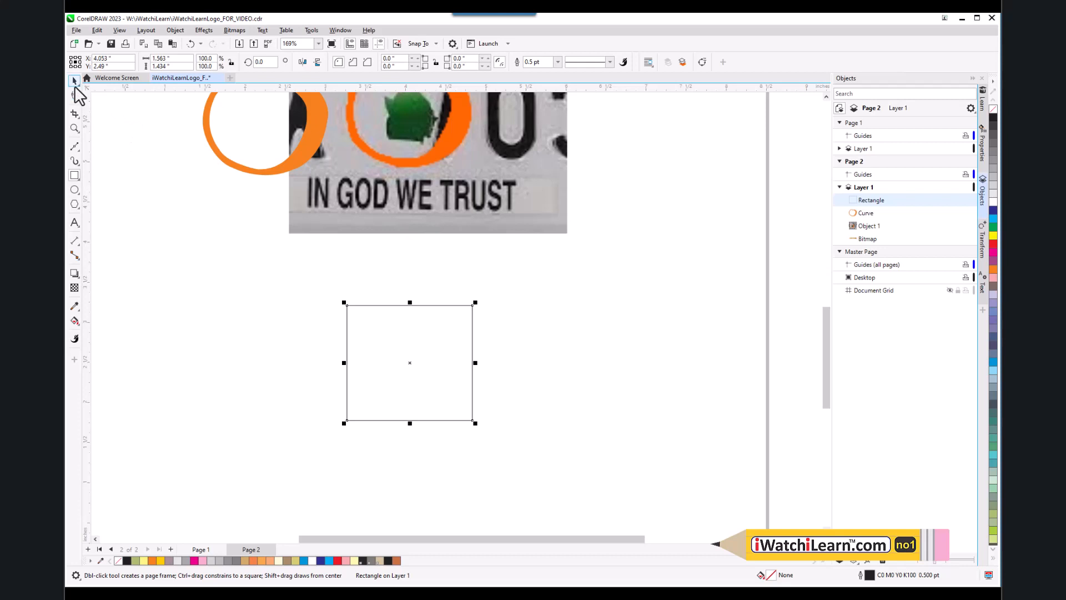
# - Fill the rectangle below the plate with red and keep it selected
pyautogui.click(383, 438)
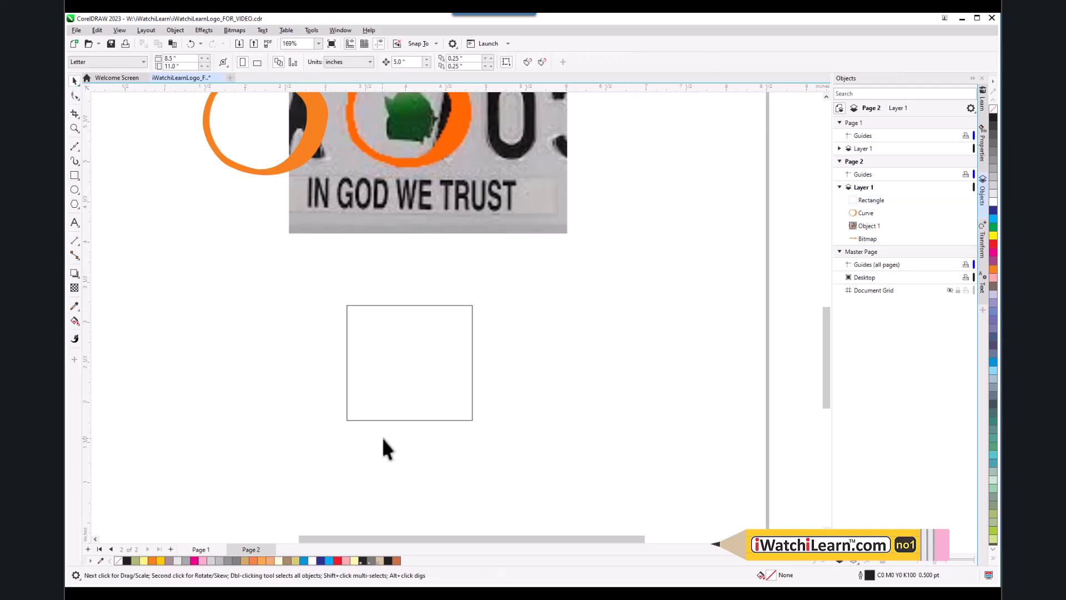
pyautogui.click(421, 420)
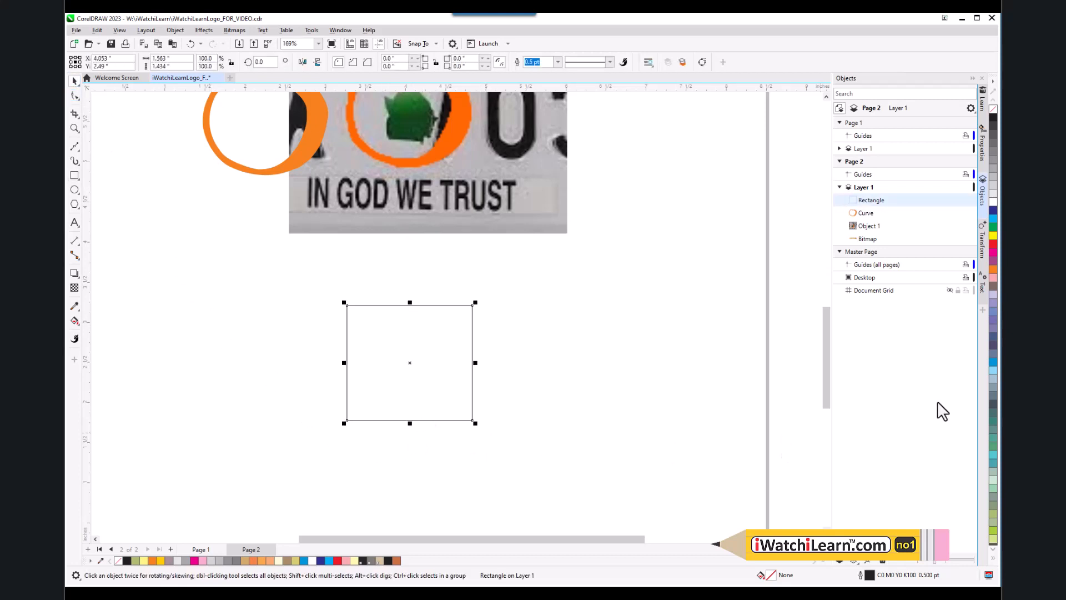
pyautogui.click(992, 244)
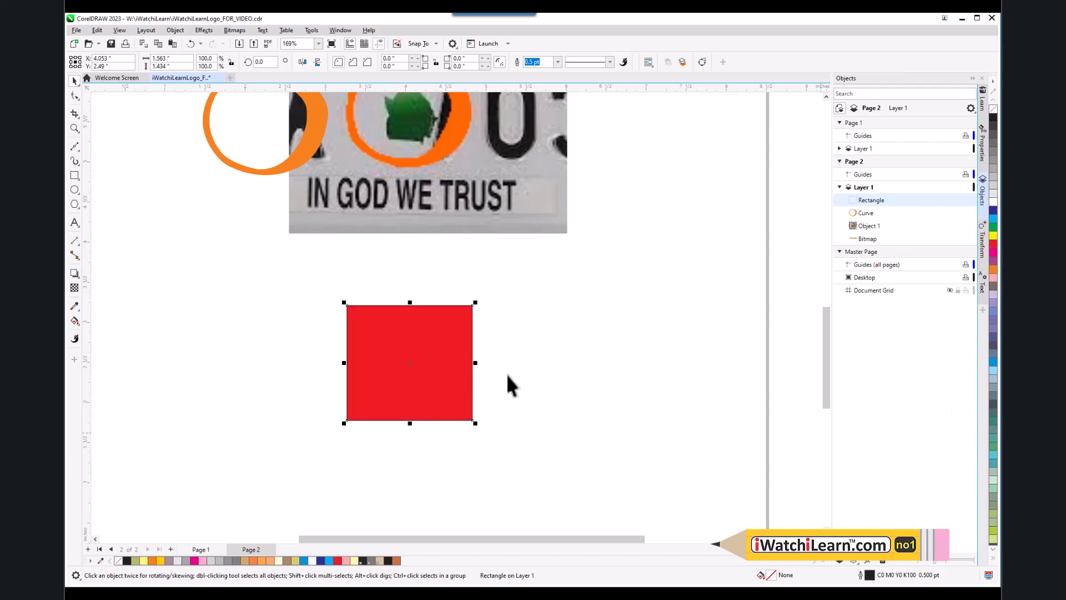
pyautogui.click(250, 382)
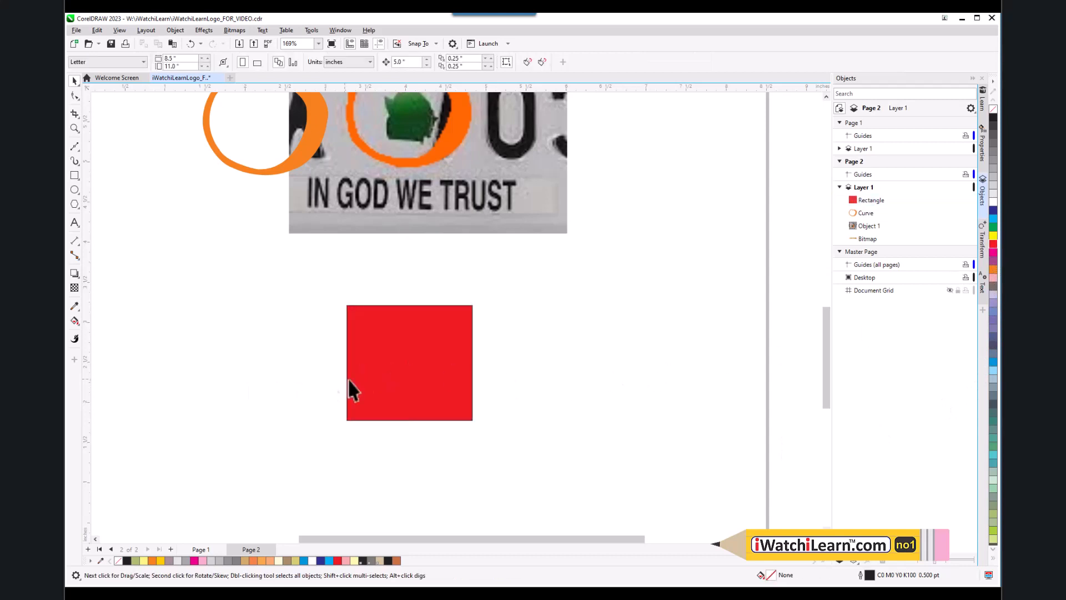
pyautogui.click(406, 358)
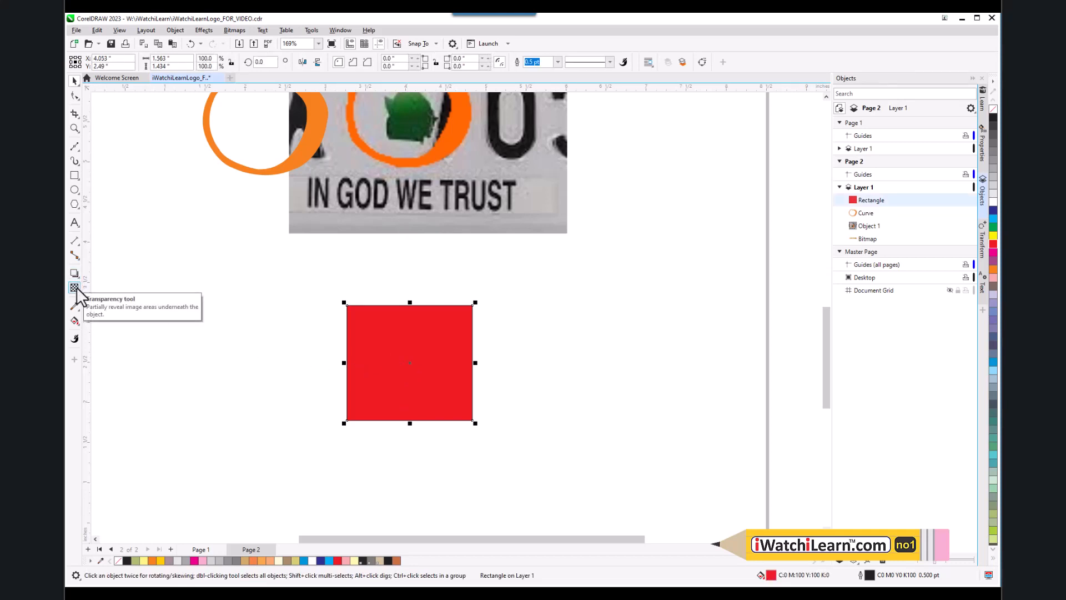
# - Fill the rectangle with white and start a 2 by 2 rectangular mesh fill on it
pyautogui.click(78, 326)
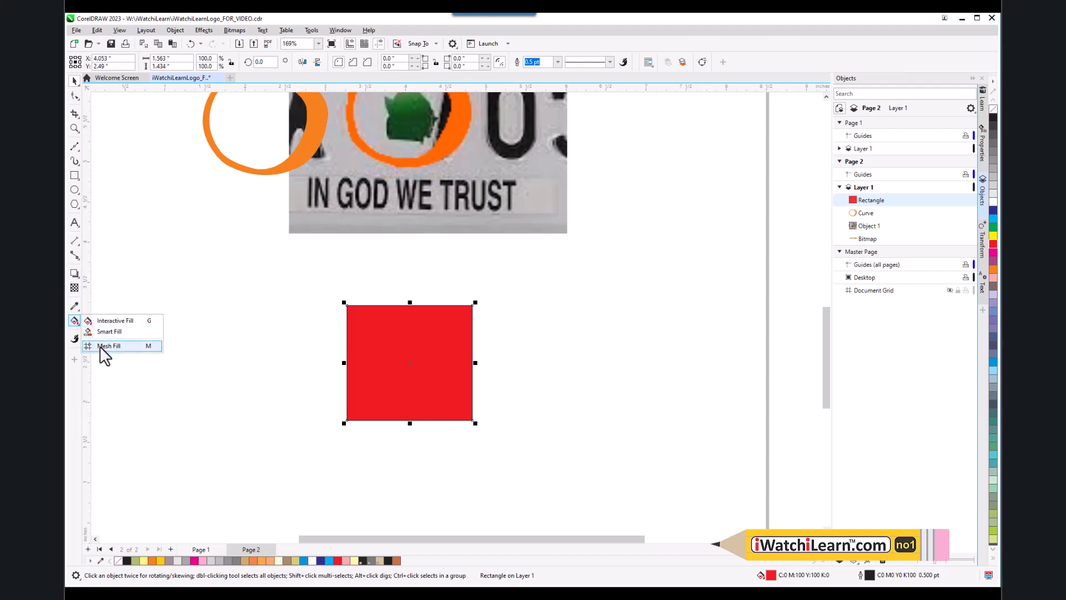
pyautogui.click(227, 326)
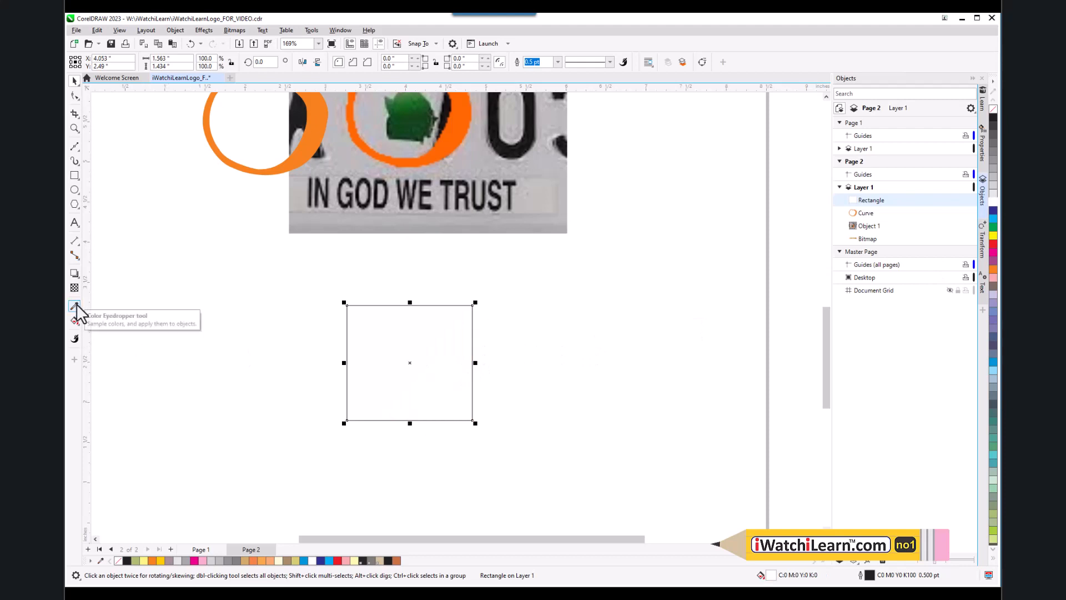
pyautogui.click(78, 327)
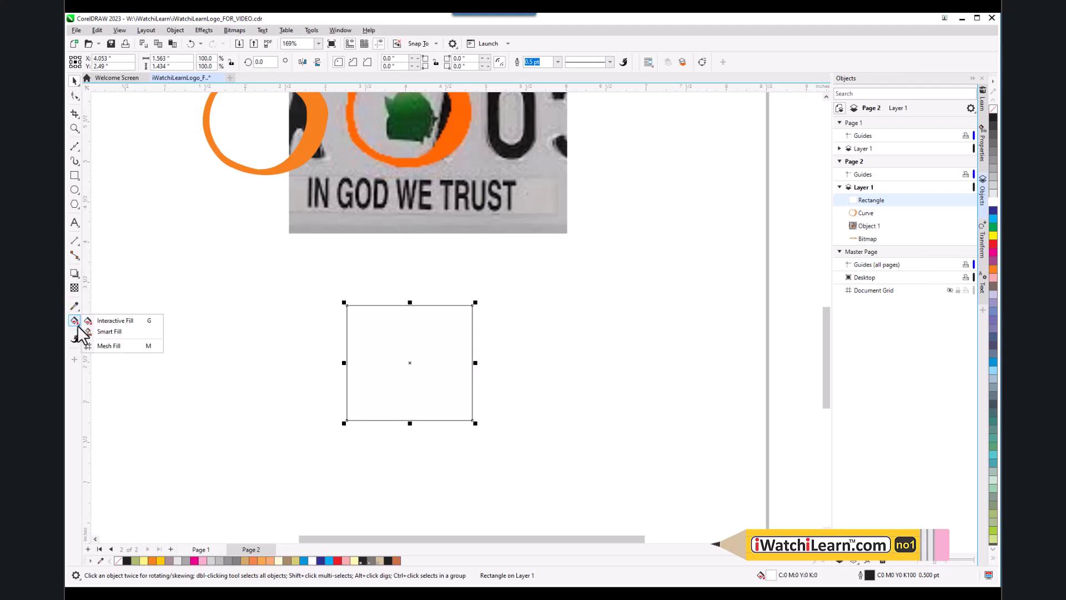
pyautogui.click(106, 345)
pyautogui.scroll(2, 403, 383)
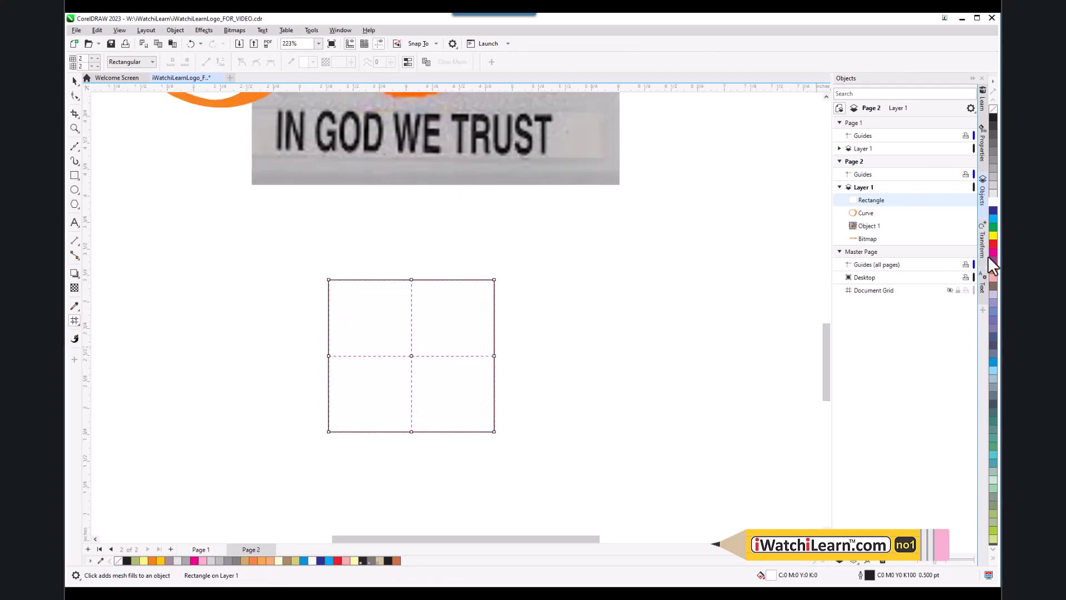
# - Color the mesh fill's center node red and its upper-right corner node cyan
pyautogui.moveTo(993, 244); pyautogui.dragTo(412, 355)
pyautogui.scroll(1, 408, 364)
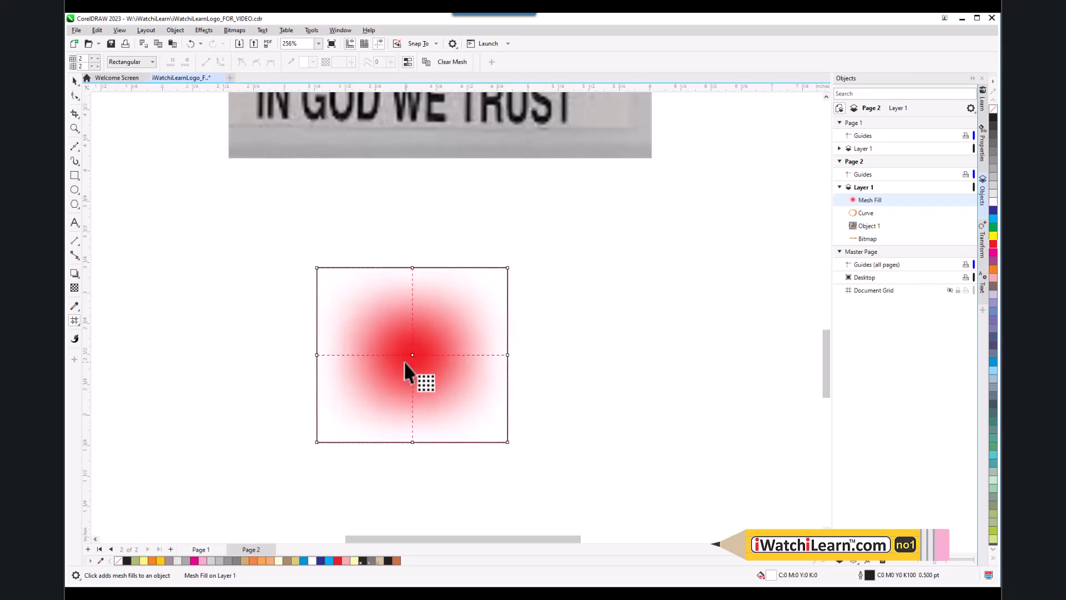
pyautogui.scroll(-2, 404, 361)
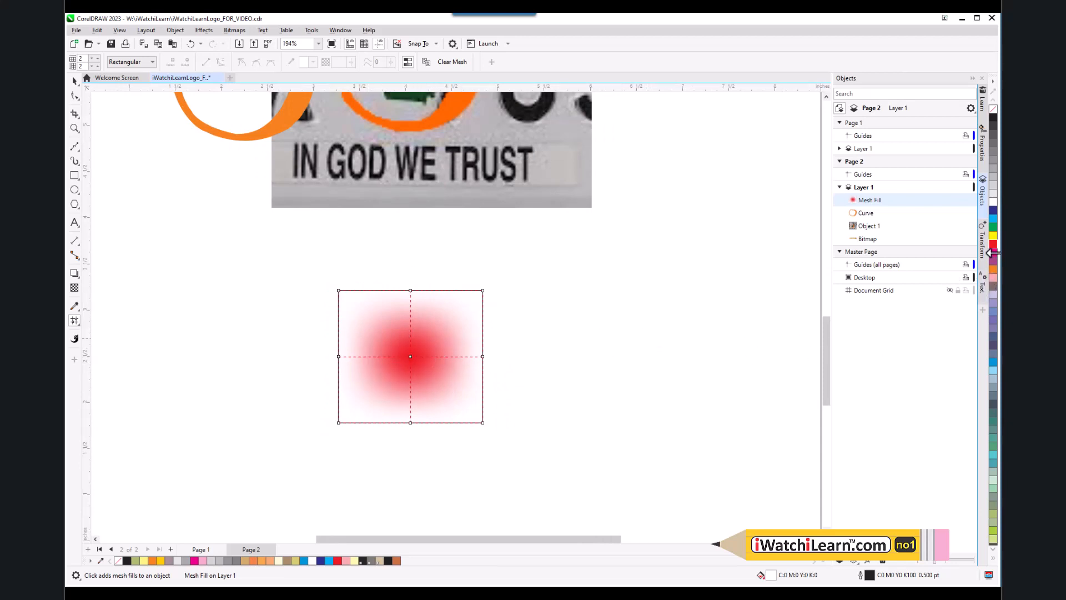
pyautogui.moveTo(993, 218); pyautogui.dragTo(483, 291)
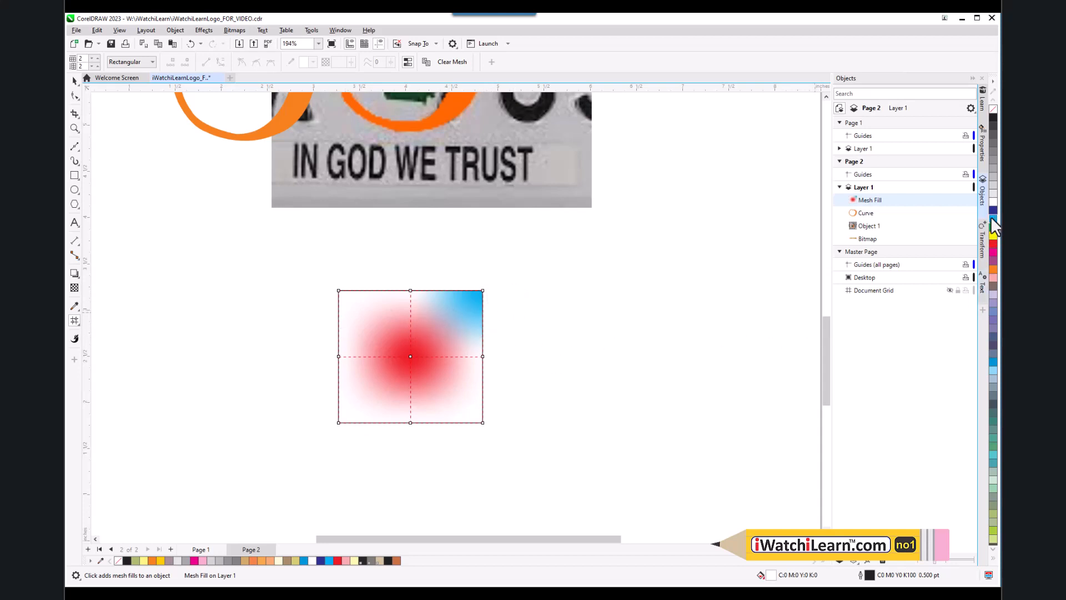
# - Color the mesh fill's top-center node and its whole upper-left patch cyan
pyautogui.moveTo(991, 216); pyautogui.dragTo(410, 291)
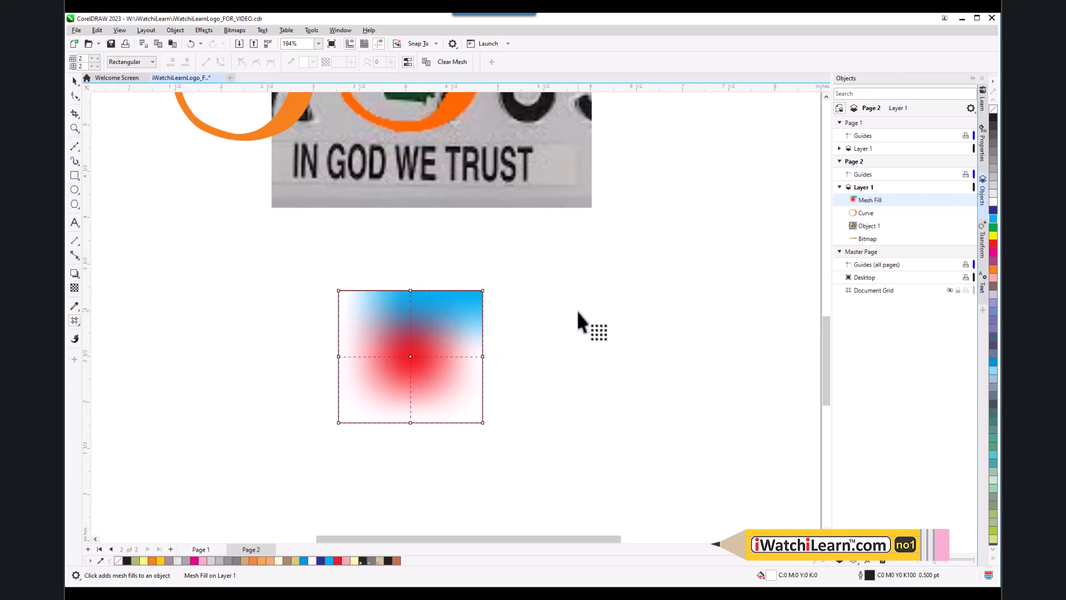
pyautogui.moveTo(993, 219)
pyautogui.mouseDown()
pyautogui.moveTo(911, 243)
pyautogui.moveTo(434, 288)
pyautogui.moveTo(352, 310)
pyautogui.moveTo(338, 291)
pyautogui.moveTo(368, 294)
pyautogui.mouseUp()
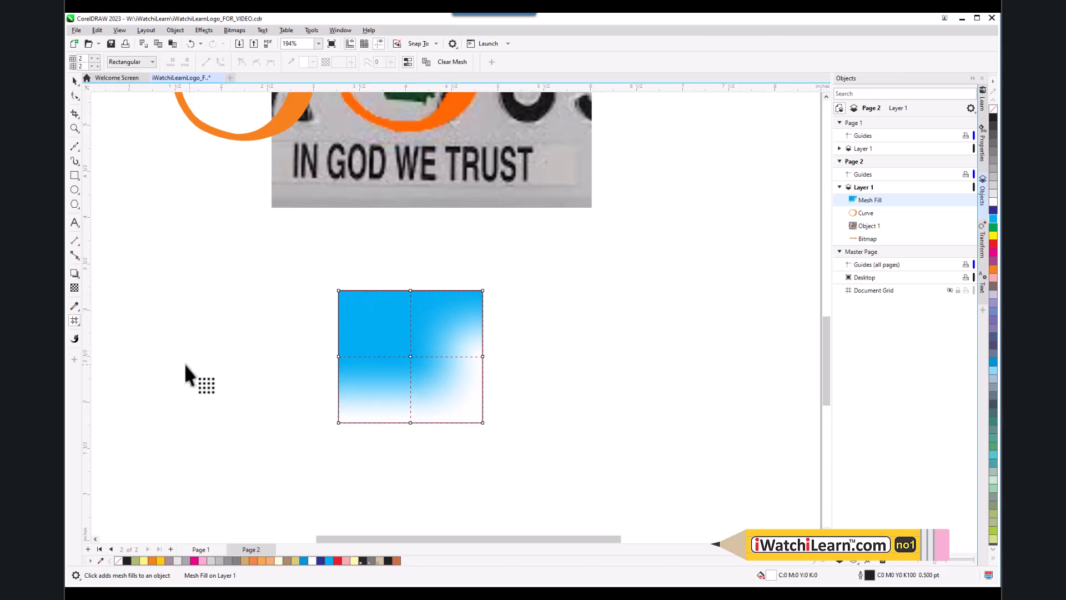
# - Switch to the Interactive Fill tool and return to the Mesh Fill tool on the cyan and white square
pyautogui.click(76, 321)
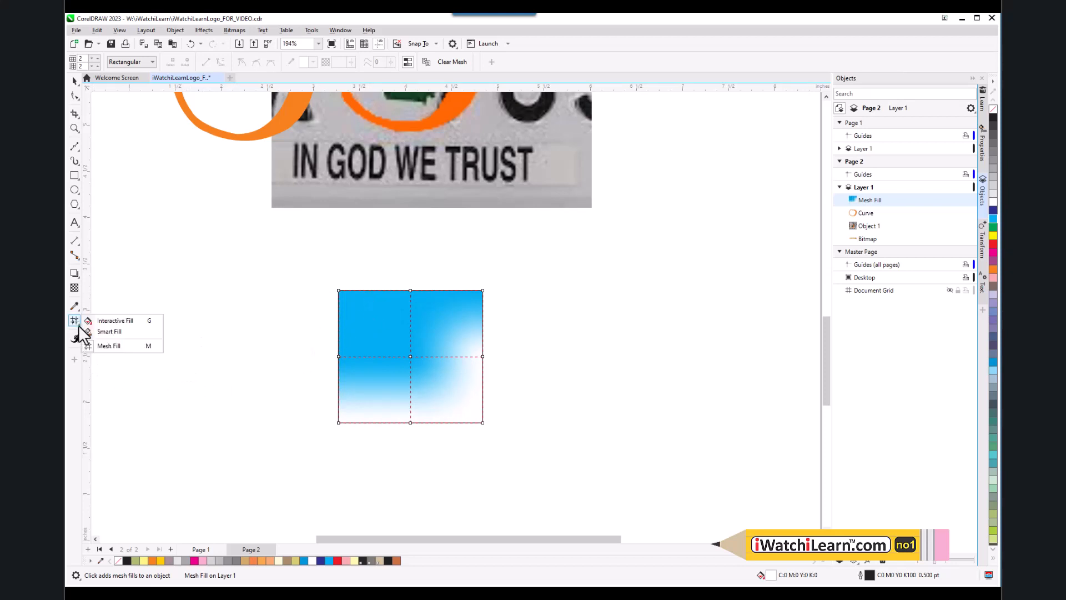
pyautogui.click(124, 321)
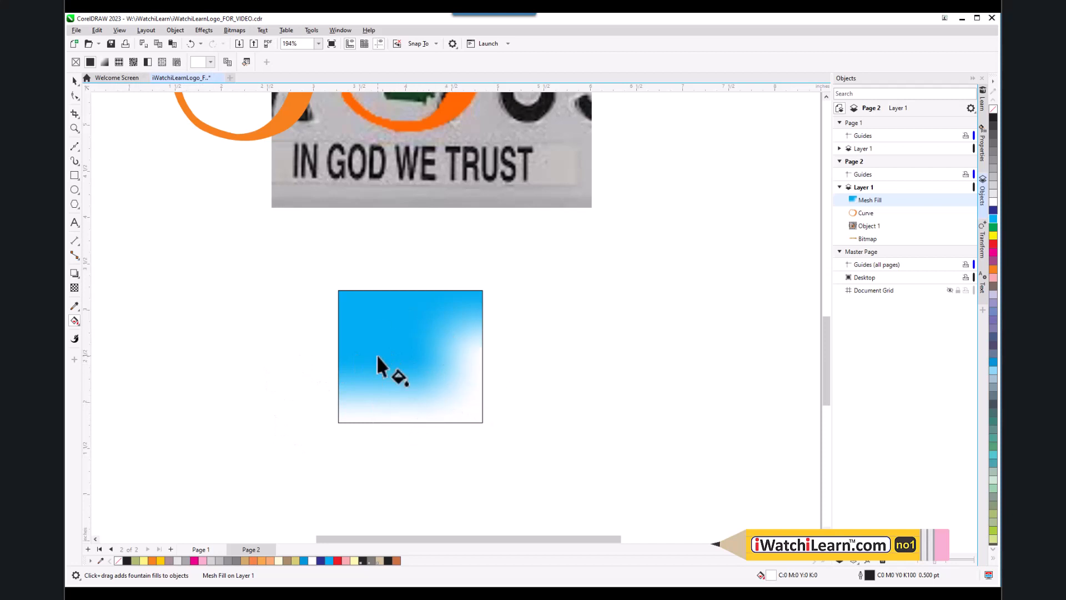
pyautogui.click(75, 323)
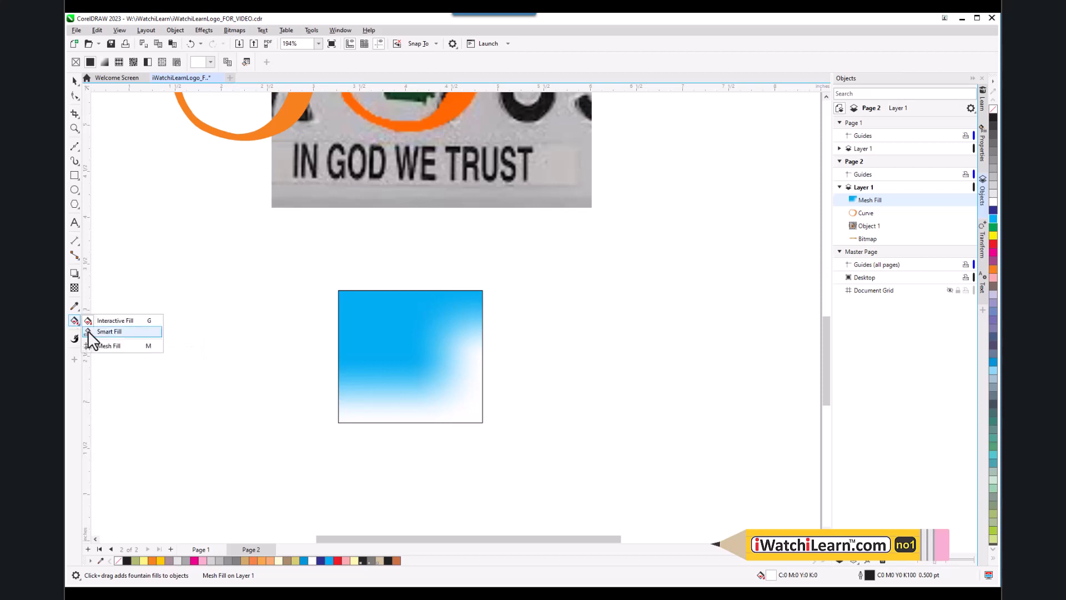
pyautogui.click(109, 346)
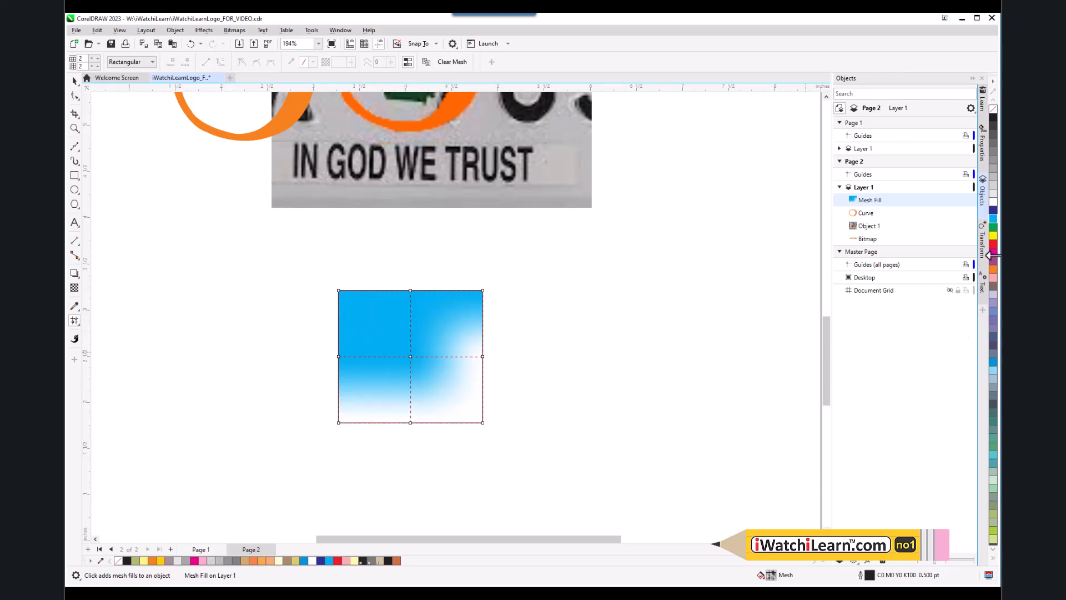
# - Fill the mesh's upper-left patch with red, and turn its lower-right and far upper-left patches white
pyautogui.moveTo(991, 245); pyautogui.dragTo(376, 325)
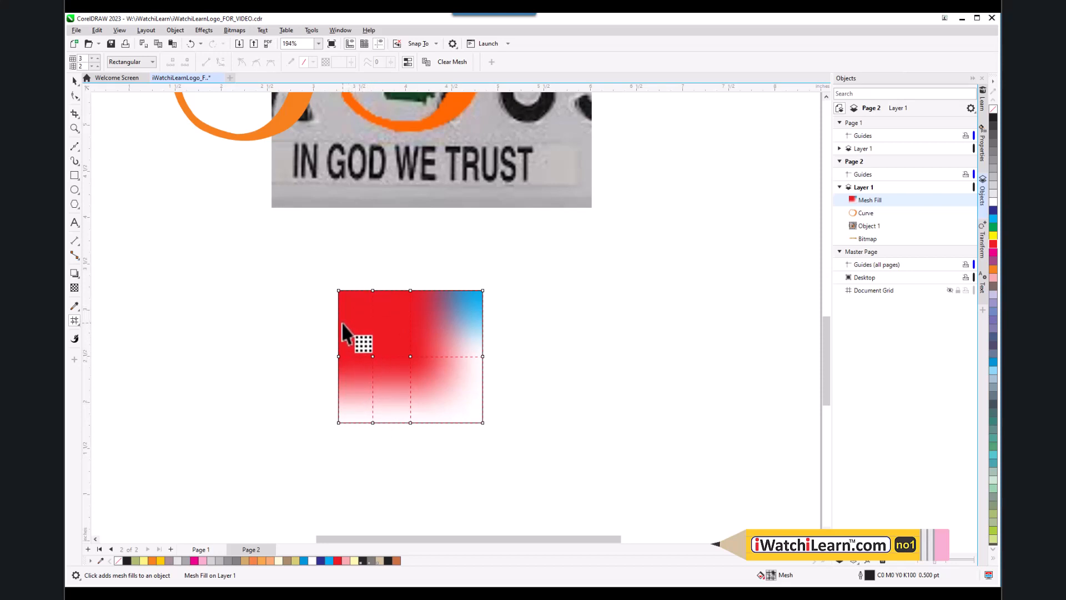
pyautogui.click(75, 97)
pyautogui.click(463, 377)
pyautogui.click(992, 203)
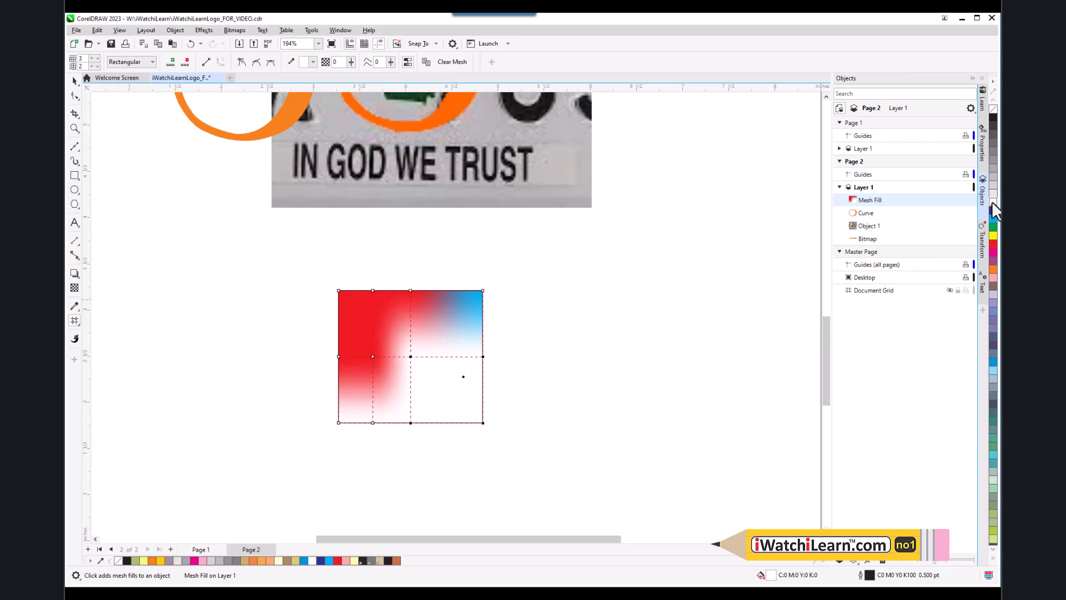
pyautogui.moveTo(991, 202); pyautogui.dragTo(373, 340)
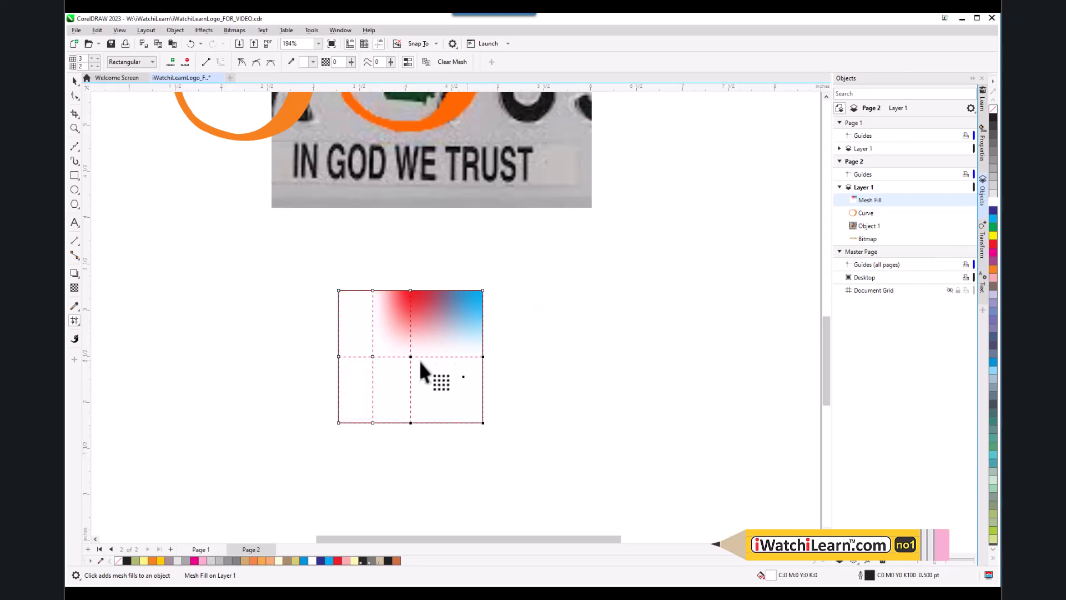
# - Subdivide the upper-left area of the mesh with one more vertical line and two horizontal lines, giving a 4 by 4 grid
pyautogui.scroll(1, 352, 353)
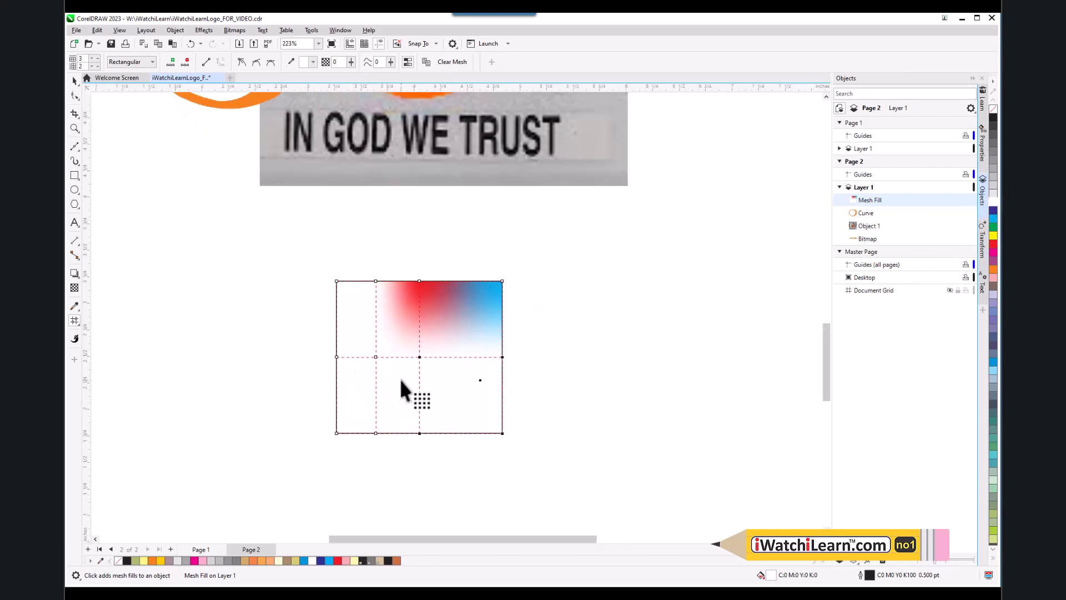
pyautogui.scroll(1, 400, 378)
pyautogui.scroll(1, 397, 306)
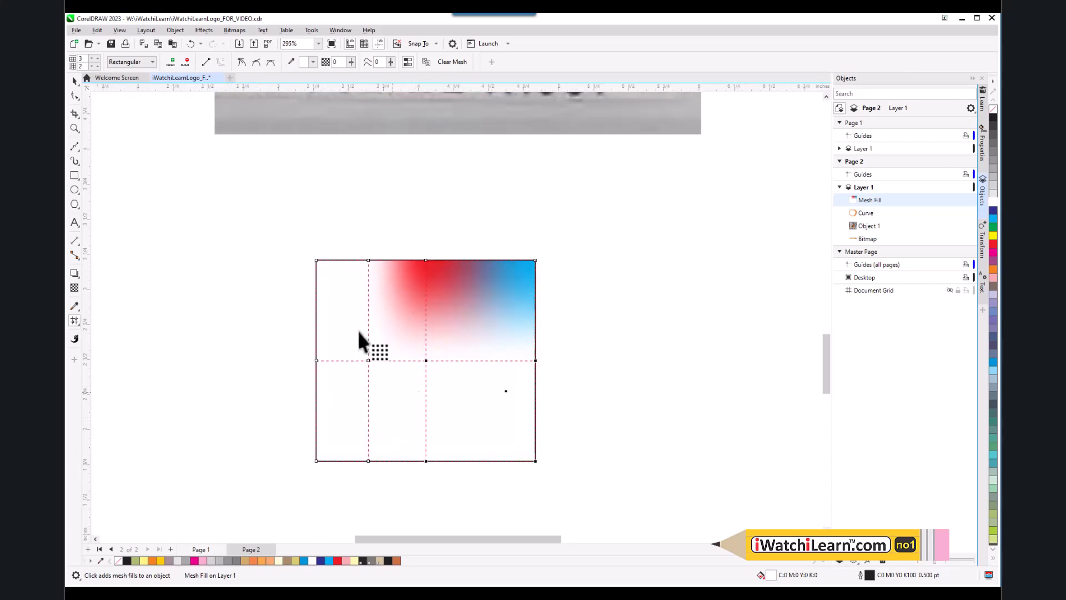
pyautogui.doubleClick(341, 261)
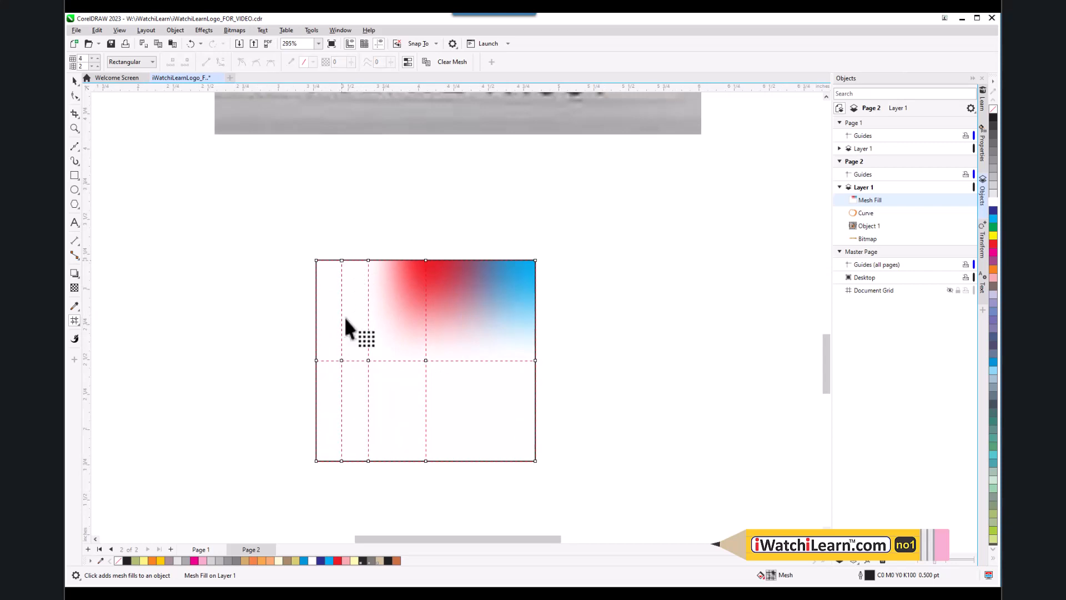
pyautogui.doubleClick(316, 307)
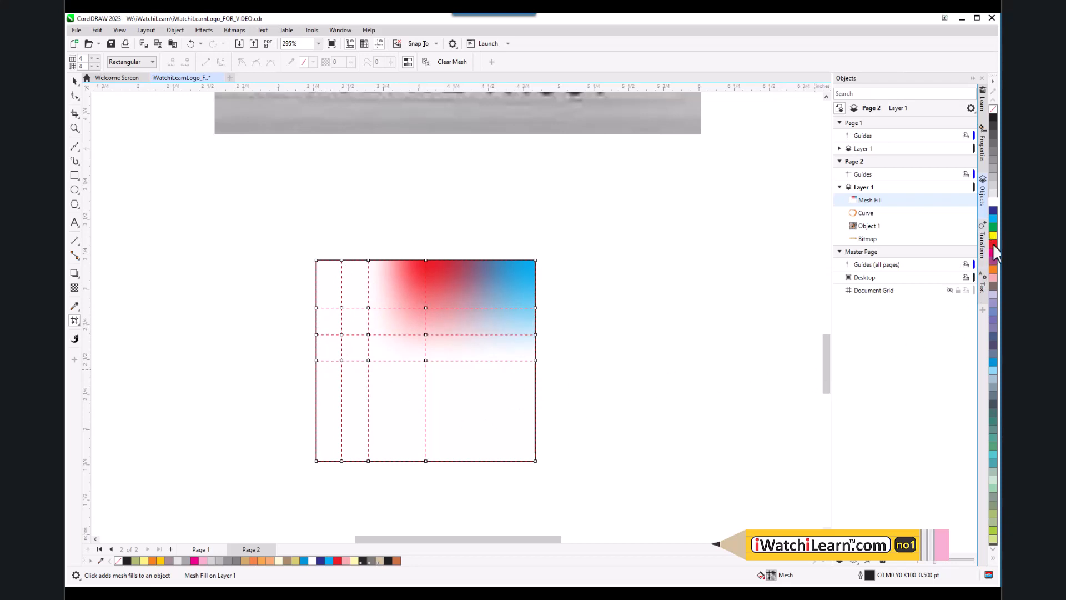
# - Try red on the small inner patch near the upper left and on its lower-right node, undoing each attempt
pyautogui.moveTo(993, 245); pyautogui.dragTo(369, 335)
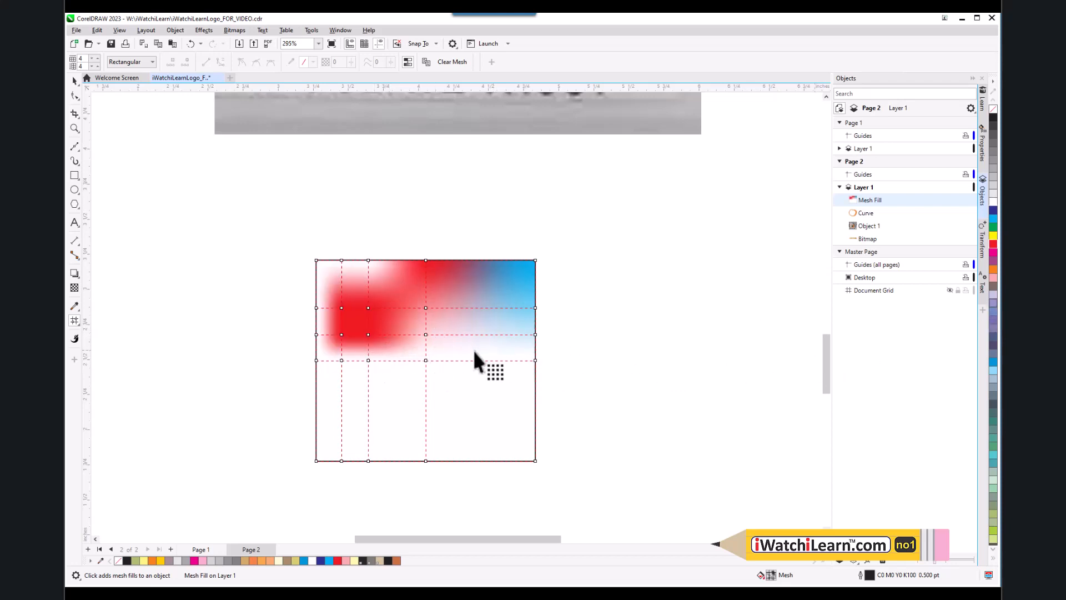
pyautogui.hotkey('ctrl', 'z')
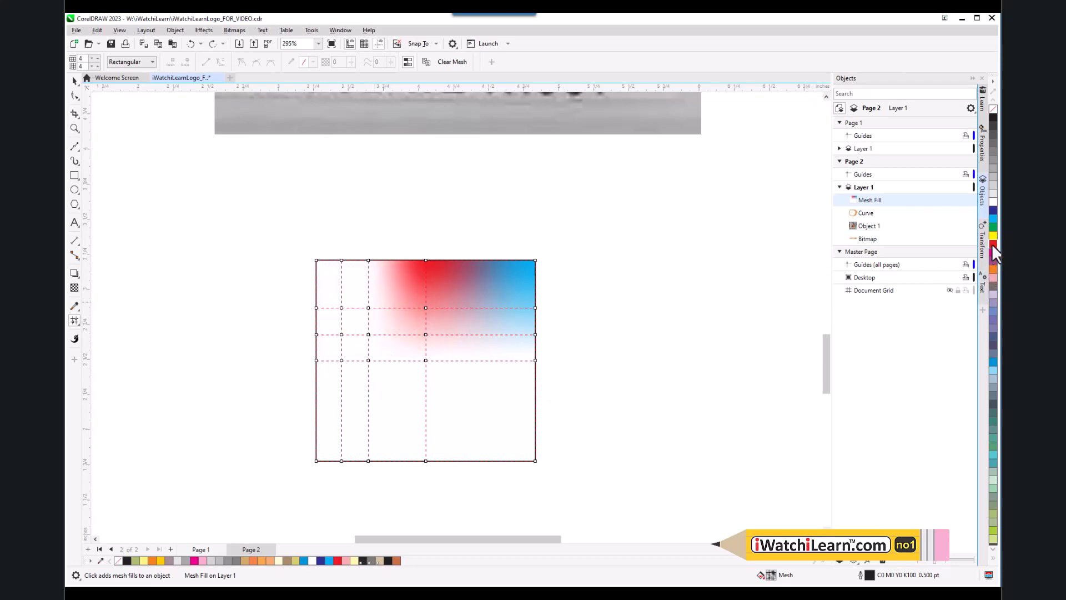
pyautogui.moveTo(994, 247); pyautogui.dragTo(368, 335)
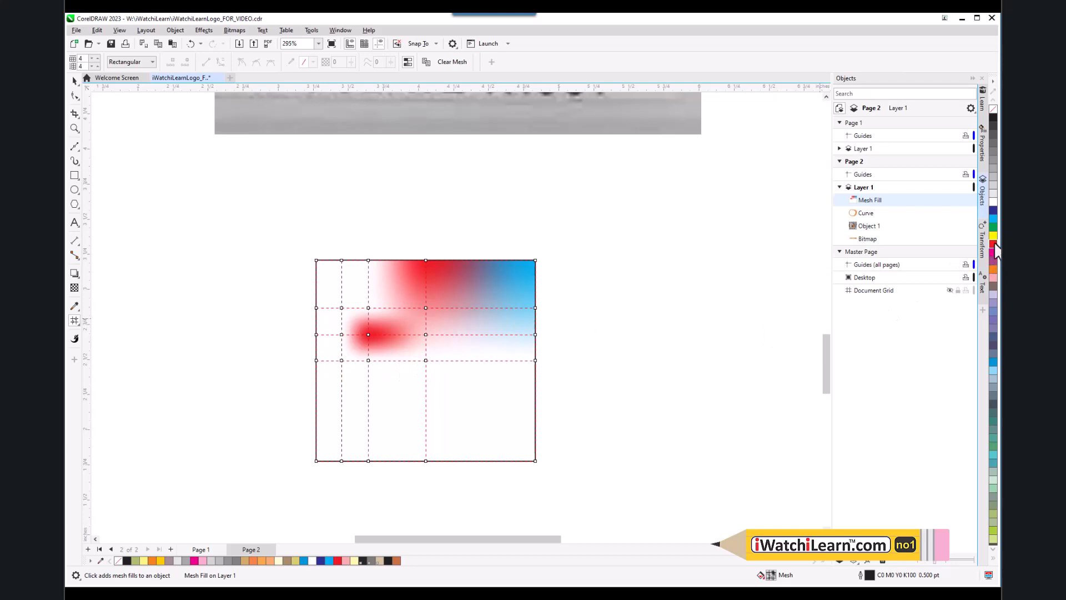
pyautogui.moveTo(992, 248); pyautogui.dragTo(380, 335)
pyautogui.hotkey('ctrl', 'z')
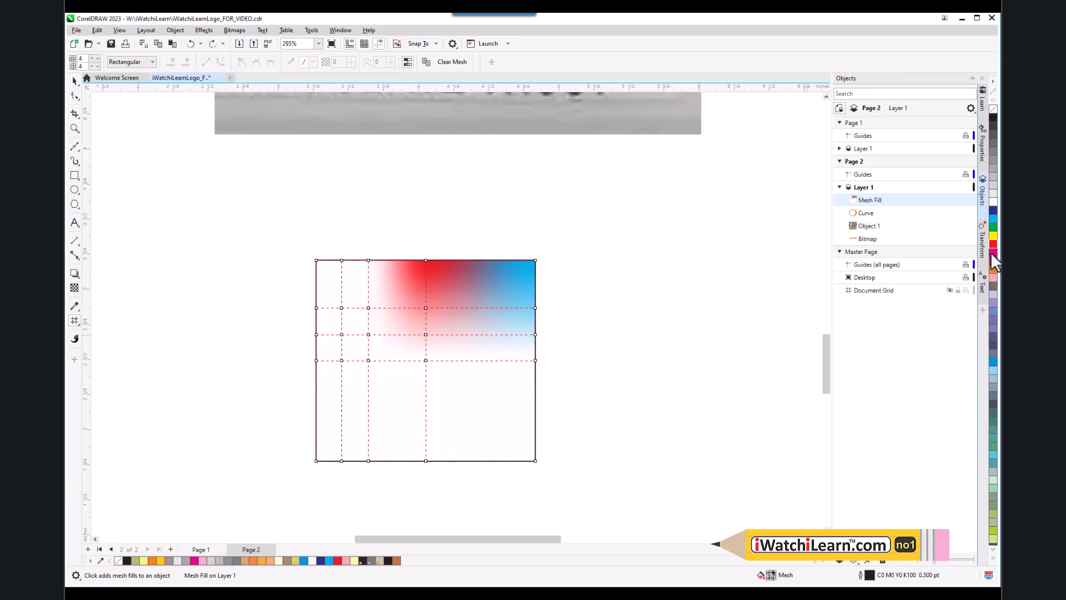
# - Fill the small inner patch with red and warp the mesh by moving its lower-right node, a curve handle and the mesh line below the cyan corner
pyautogui.moveTo(994, 249); pyautogui.dragTo(353, 328)
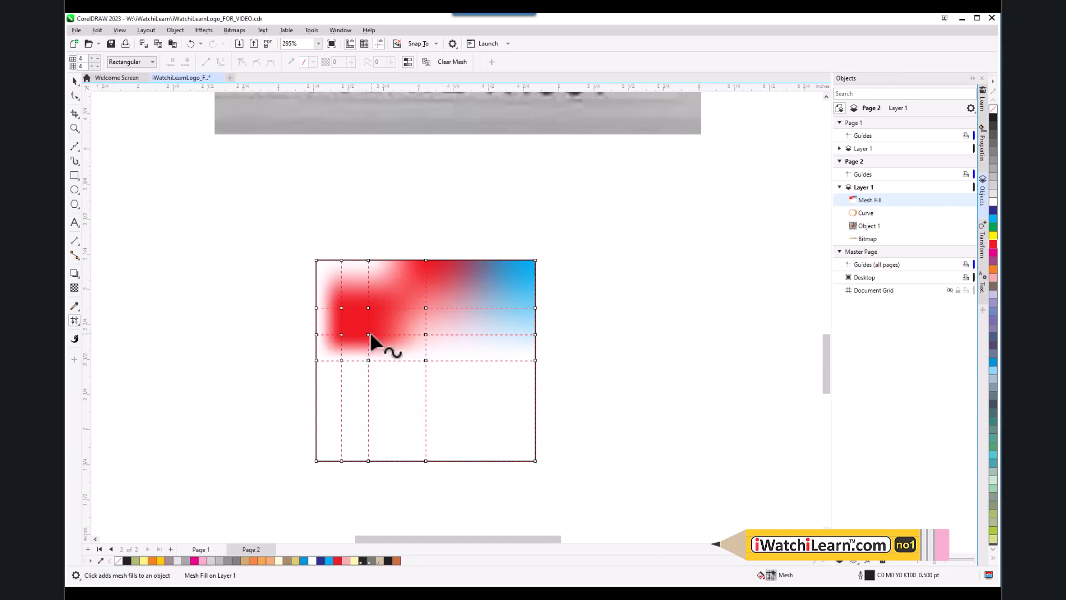
pyautogui.moveTo(368, 334); pyautogui.dragTo(390, 336)
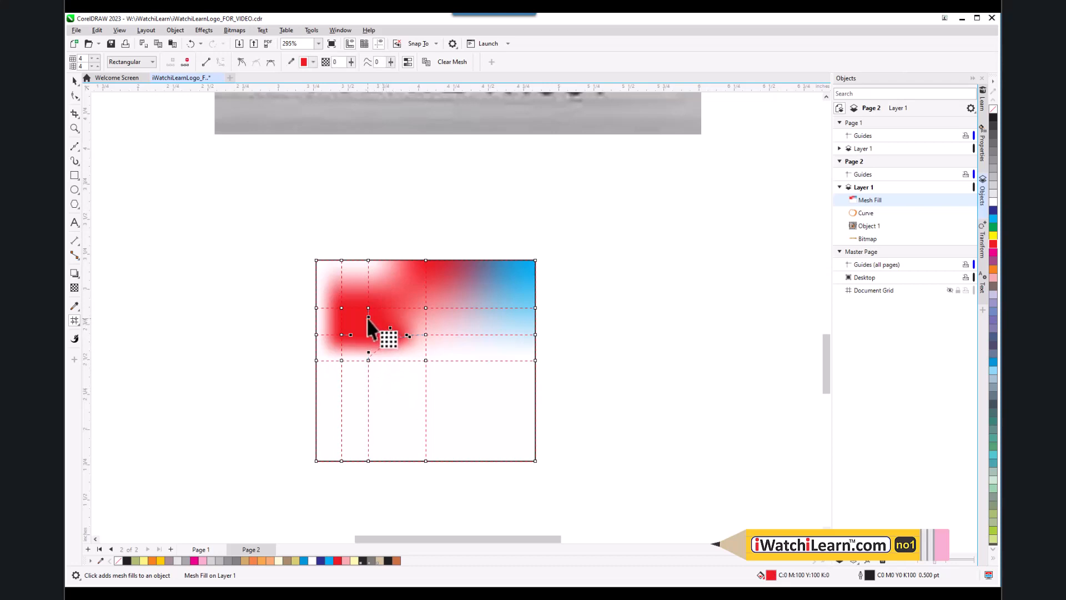
pyautogui.moveTo(368, 317); pyautogui.dragTo(431, 290)
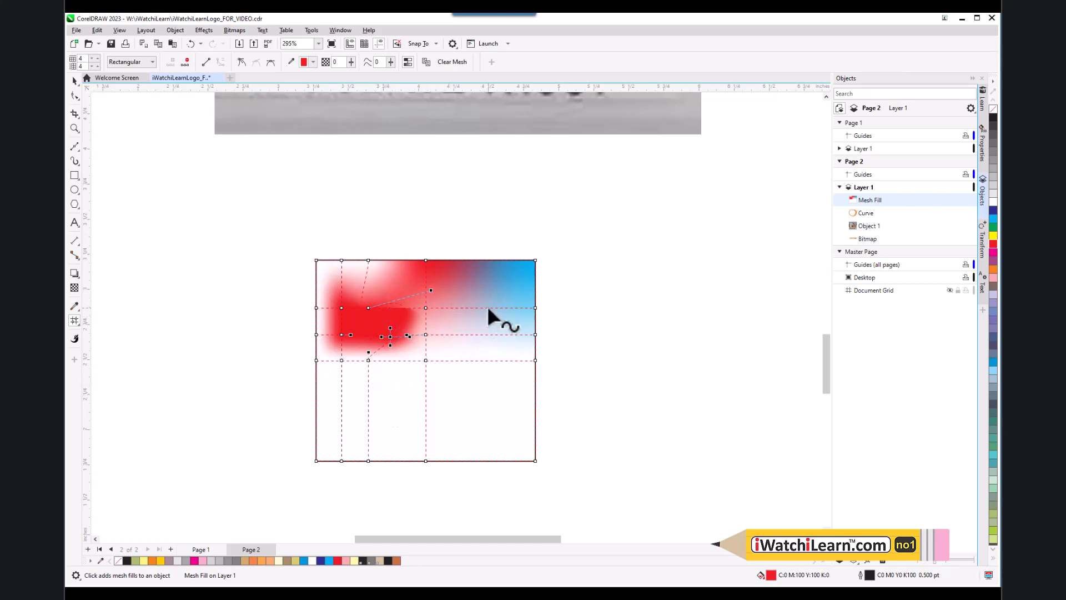
pyautogui.moveTo(487, 308); pyautogui.dragTo(465, 354)
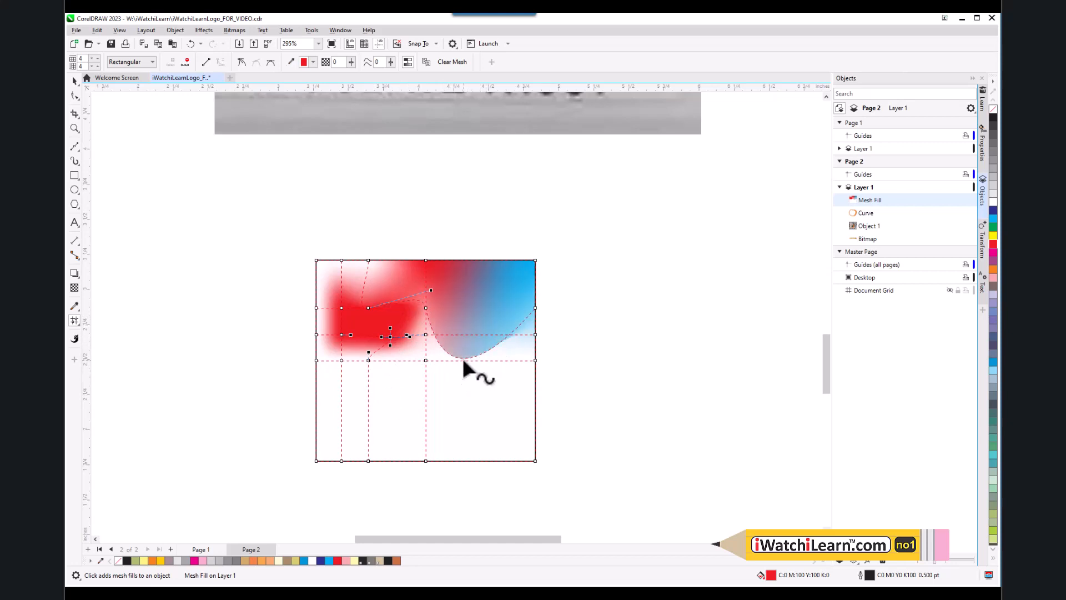
pyautogui.moveTo(461, 354); pyautogui.dragTo(480, 331)
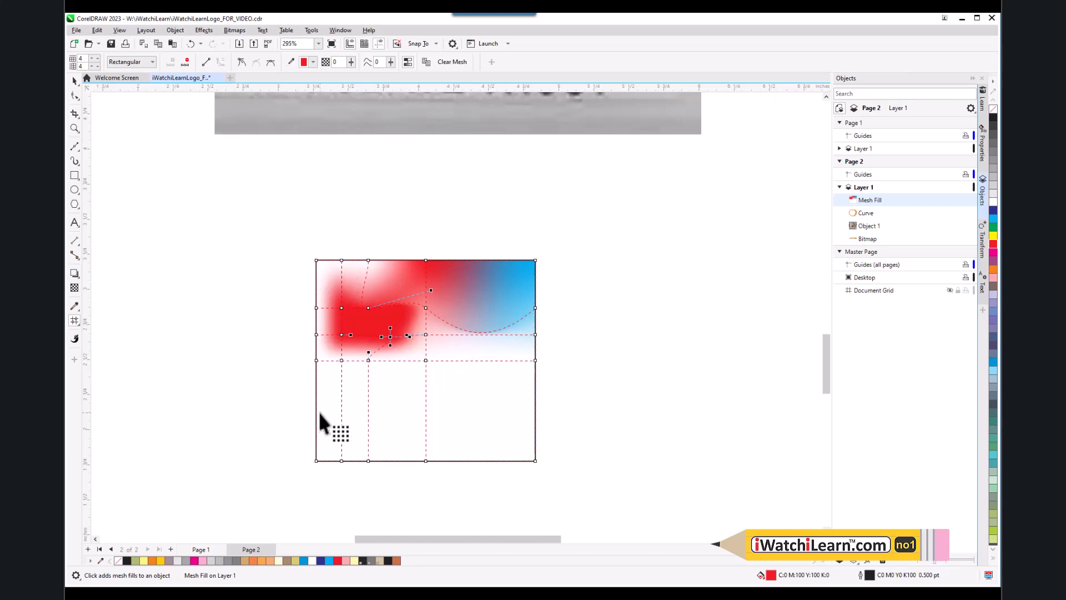